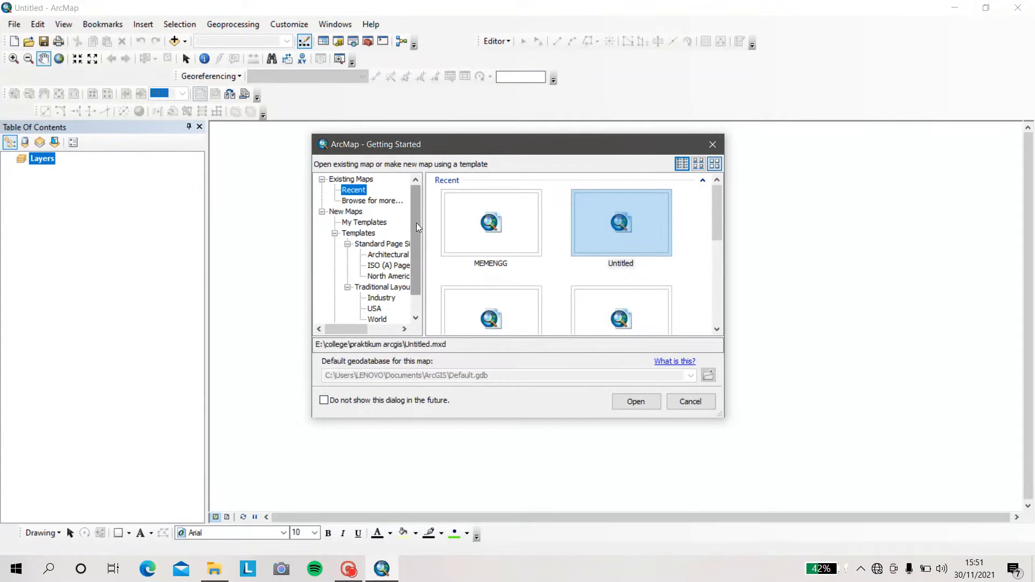
Create a new map from the Blank Map template, keeping the default geodatabase
drag(416, 222, 413, 237)
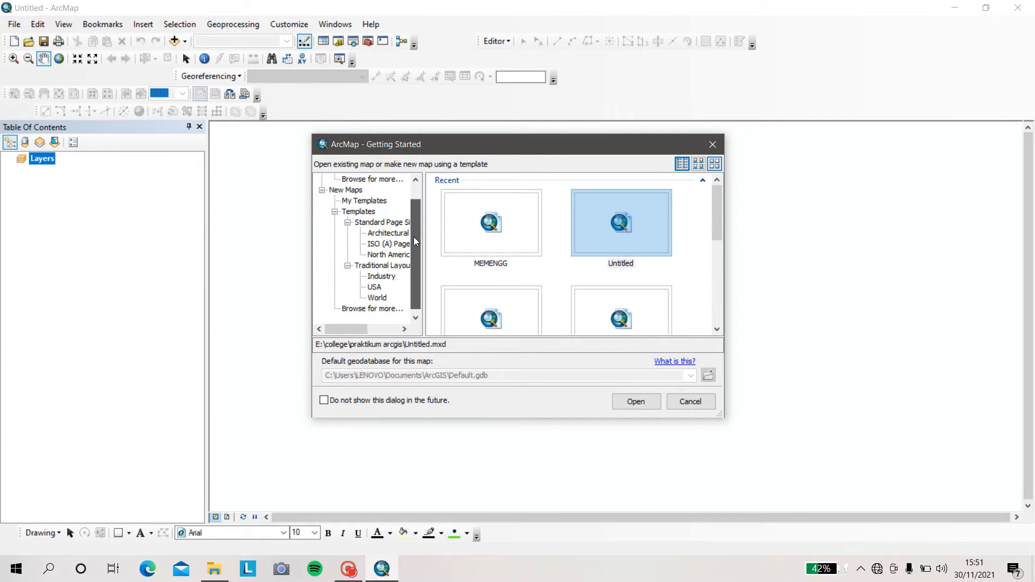
click(359, 192)
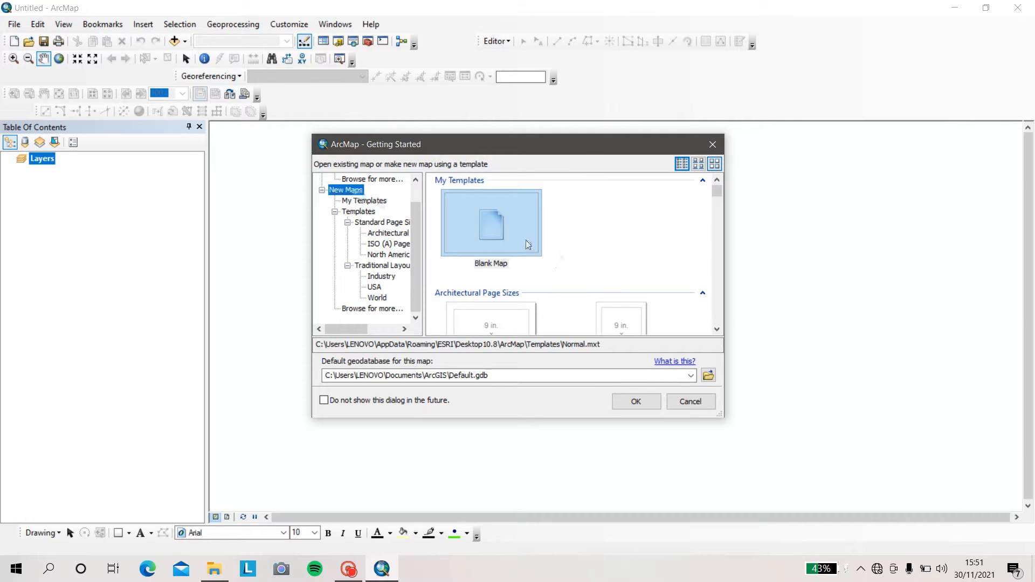
click(525, 239)
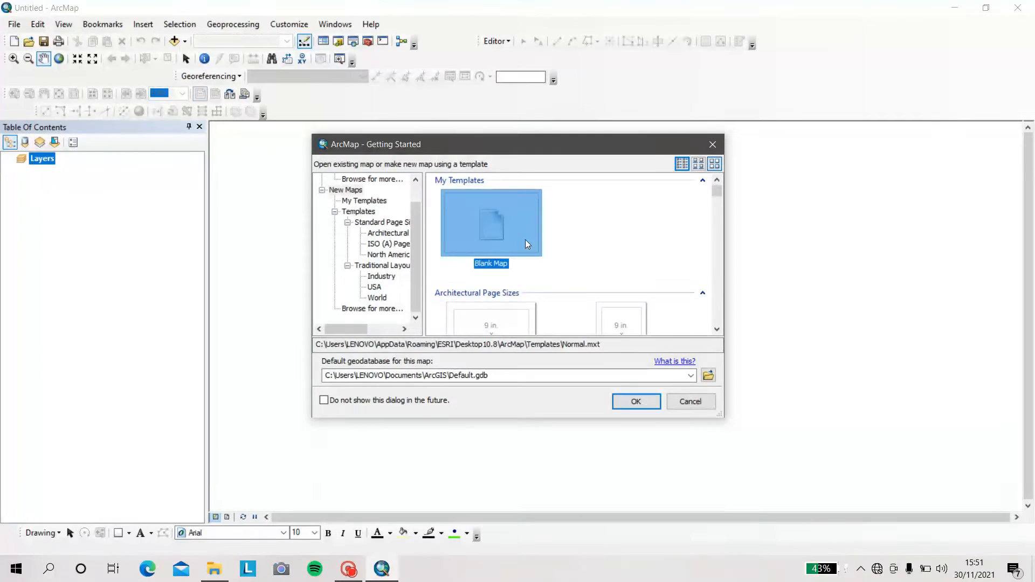
click(647, 403)
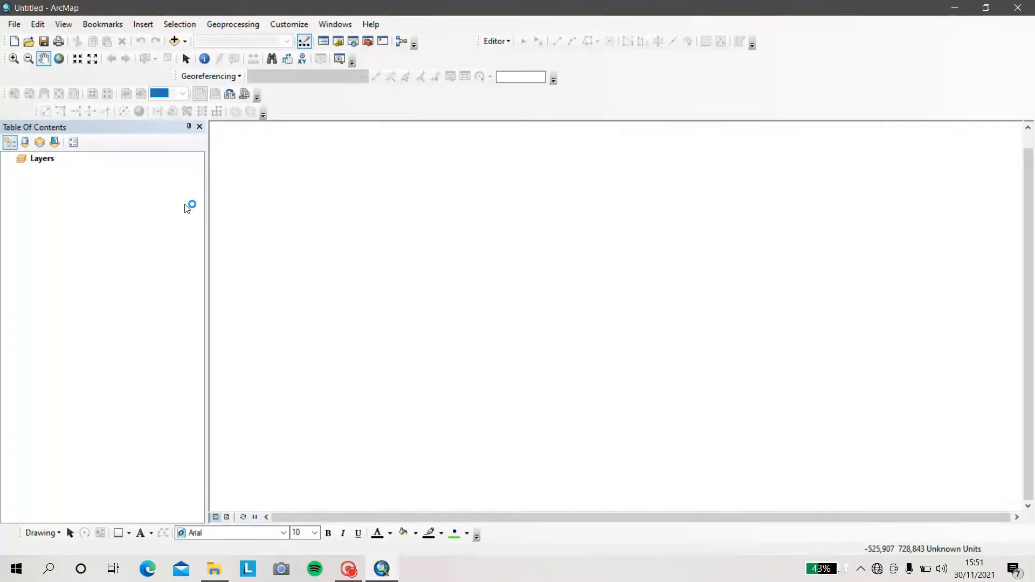
Set the coordinate system of the Layers data frame to WGS 1984 UTM Zone 49S from the favorites
right_click(52, 159)
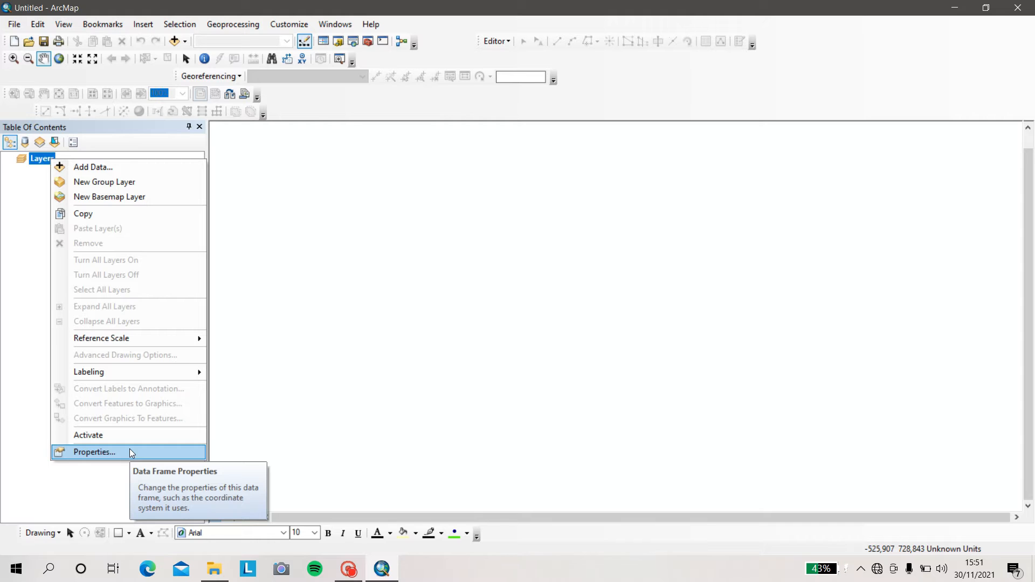
click(130, 452)
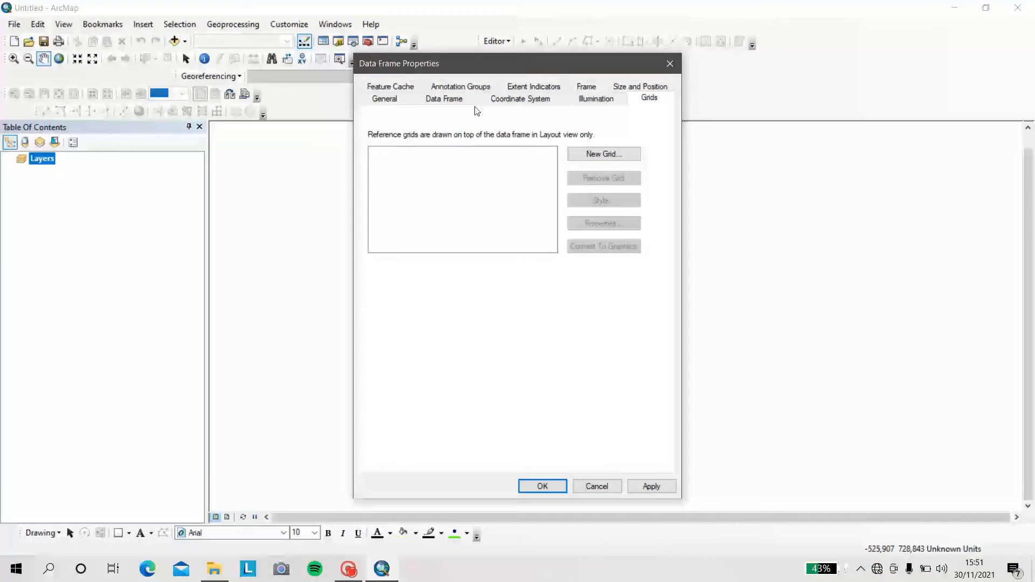
click(497, 102)
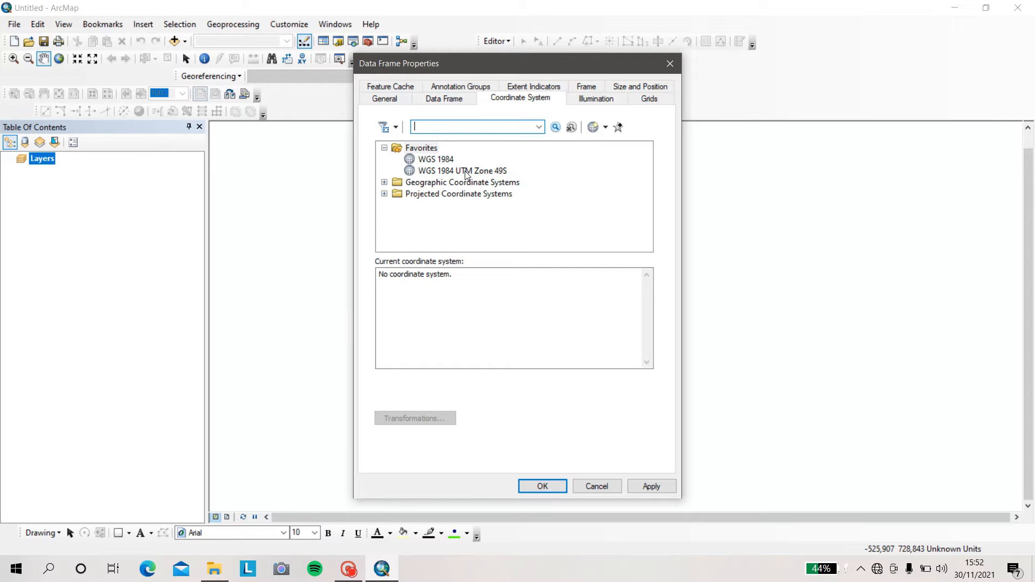
click(432, 171)
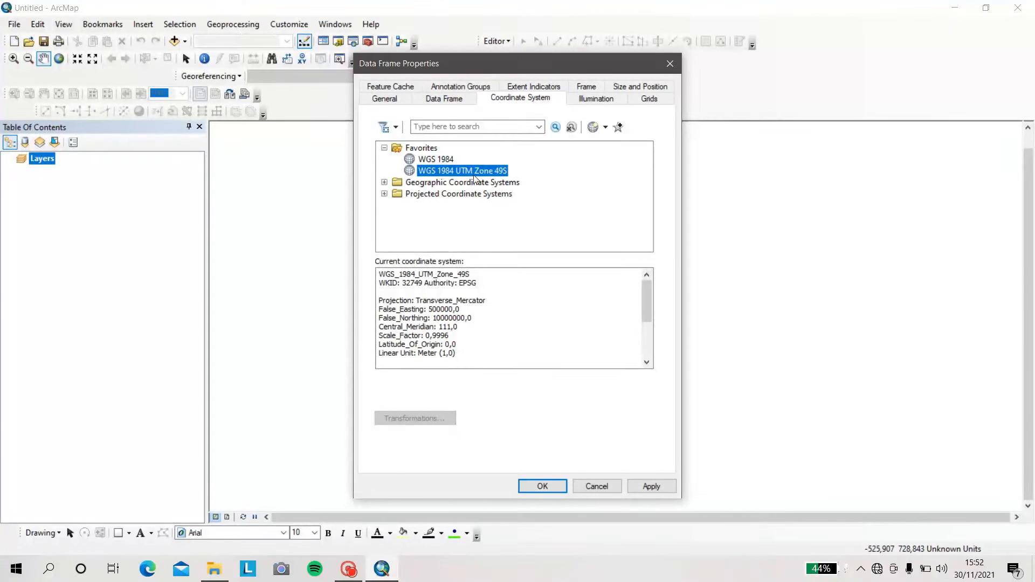
click(520, 490)
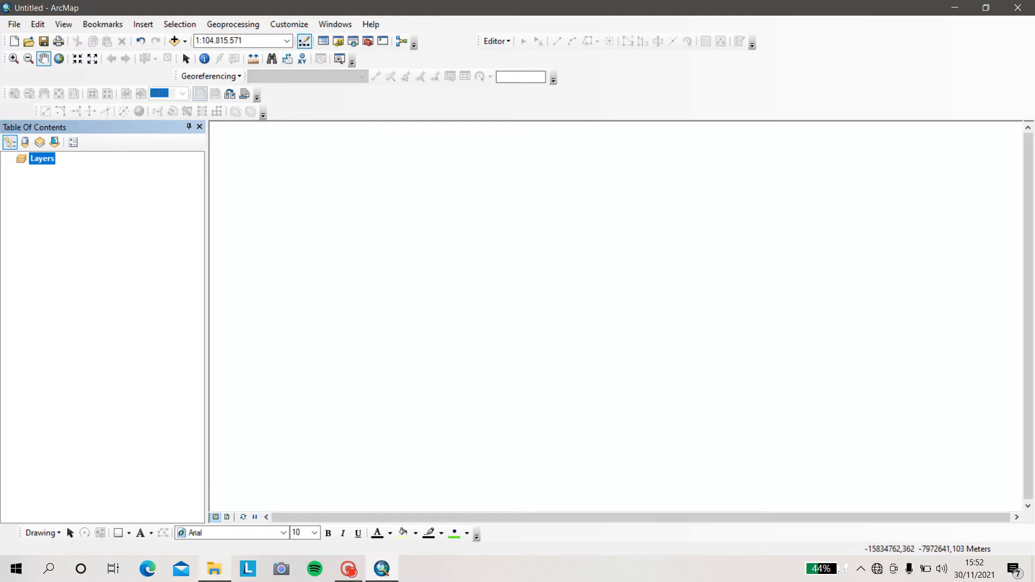
Add the Genap Pagi JPG image from the Downloads folder to the map and dismiss the spatial reference warning
mouse_move(209, 570)
click(218, 540)
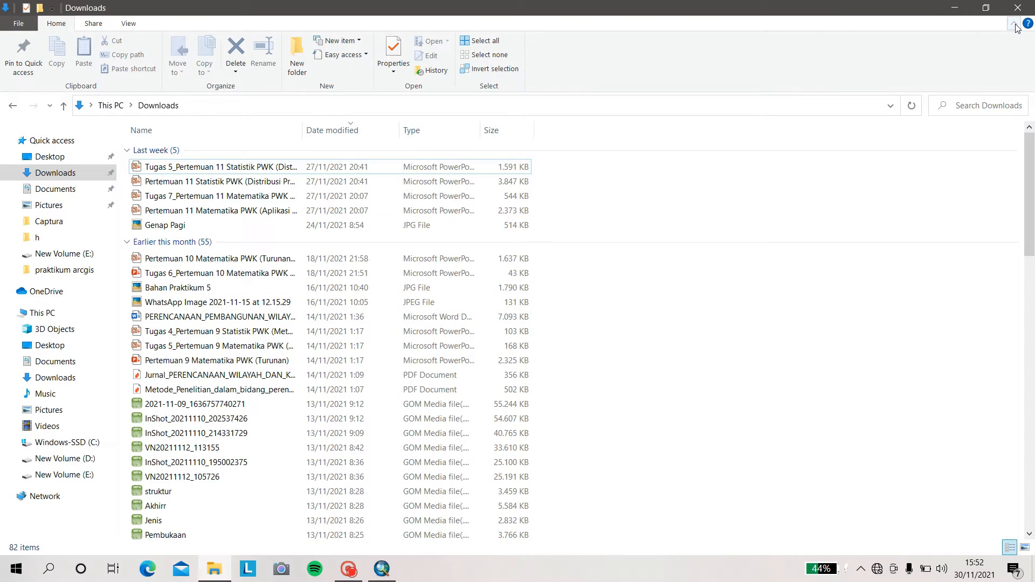
click(995, 7)
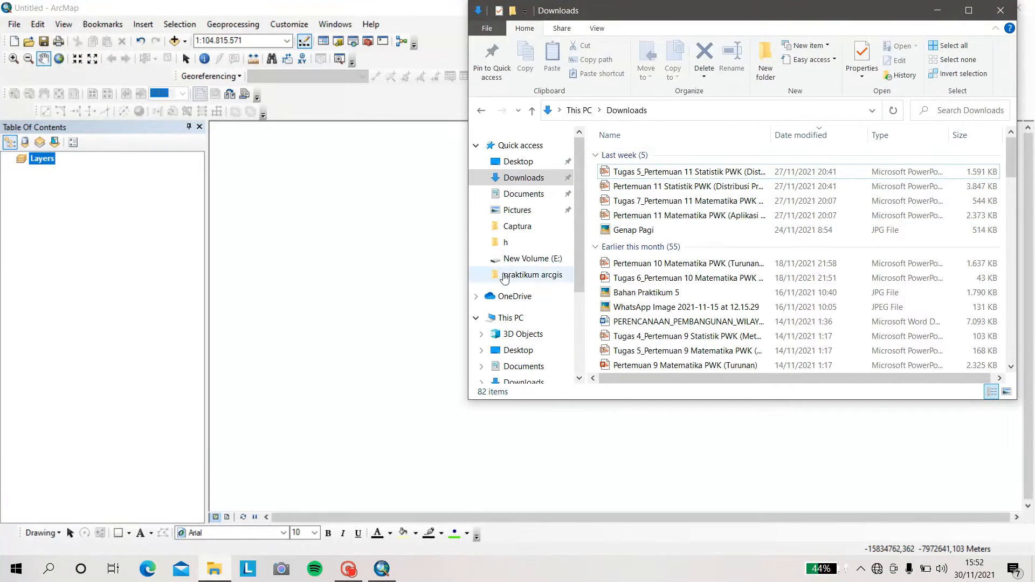
click(634, 233)
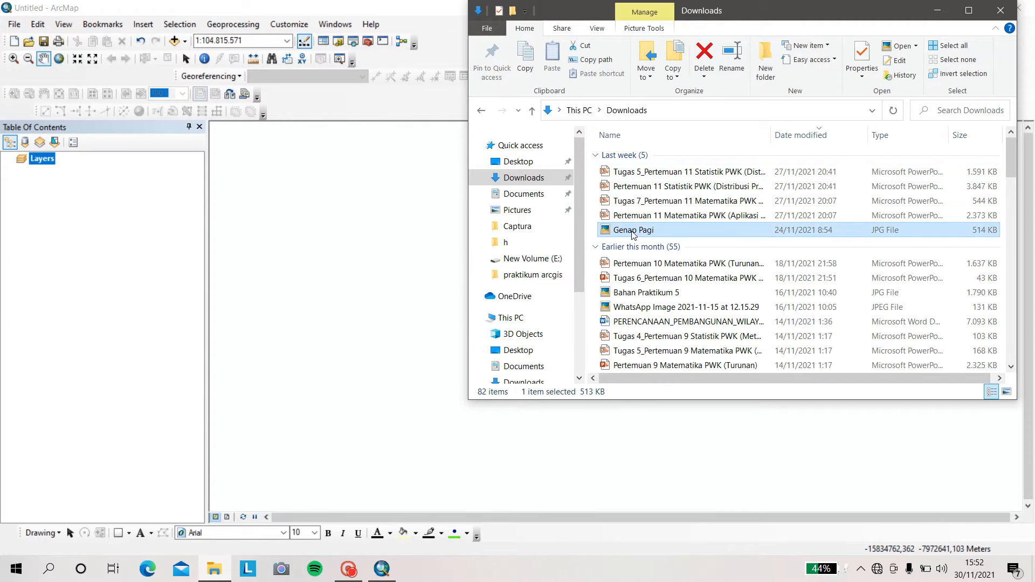
drag(633, 233, 425, 247)
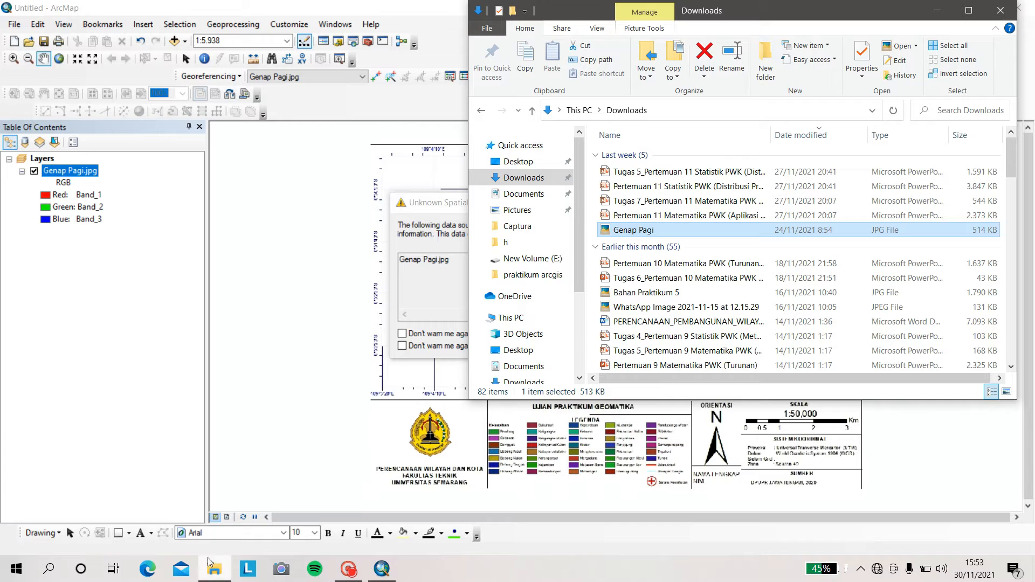
mouse_move(214, 579)
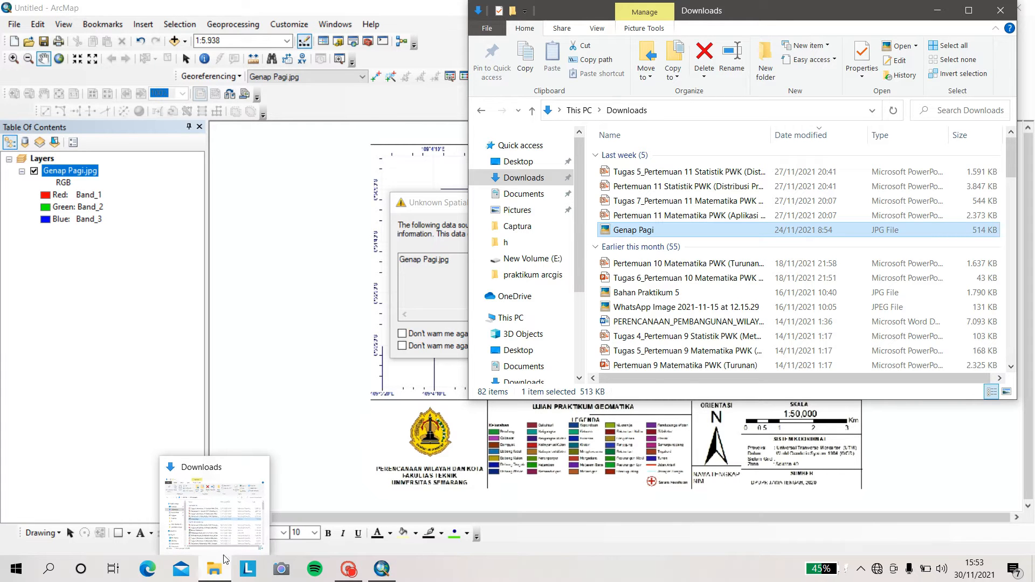
mouse_move(256, 472)
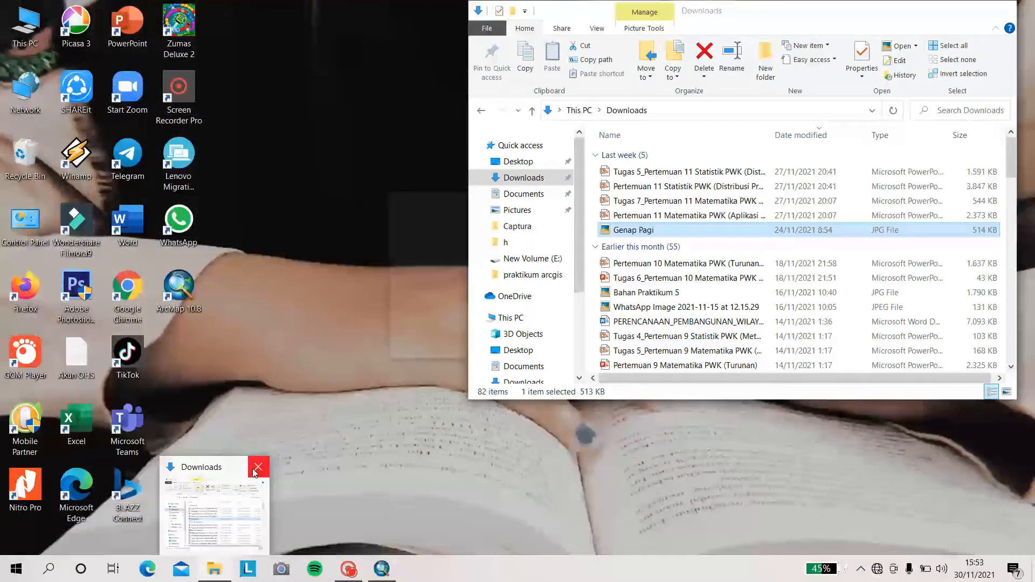
click(257, 467)
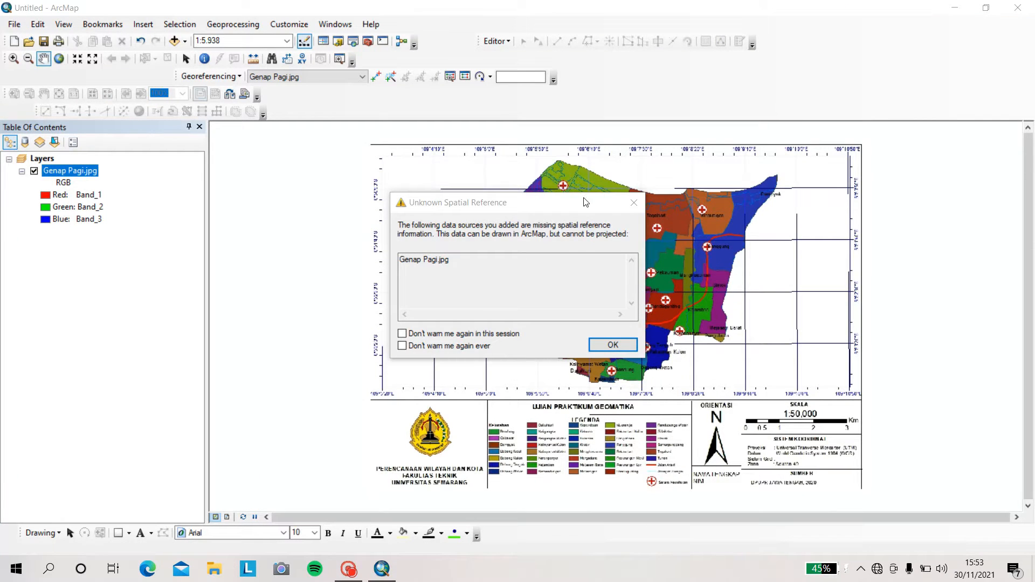
click(593, 347)
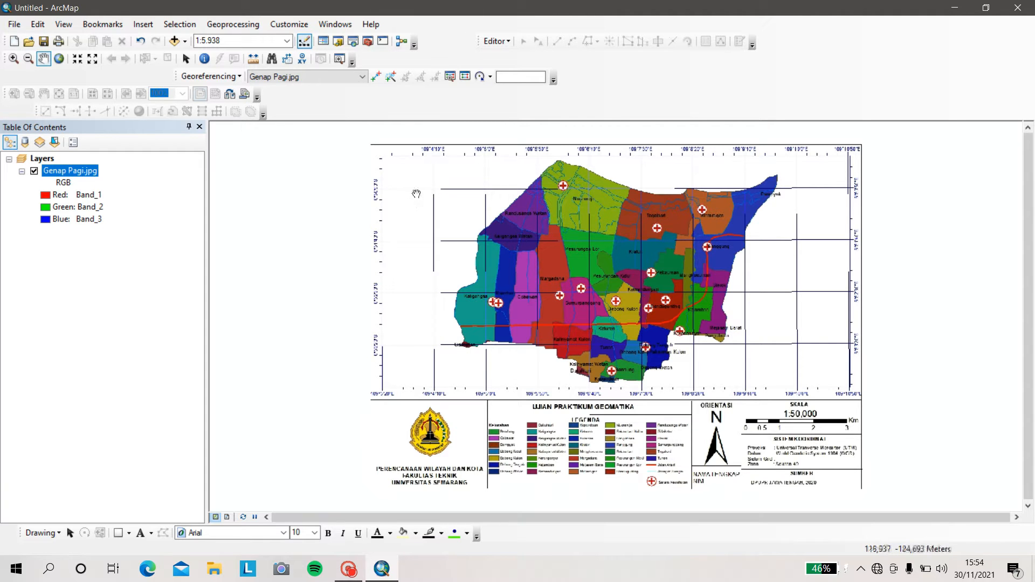
Check that the Georeferencing toolbar is enabled and return to the full extent of the map image
scroll(422, 184, down, 1)
scroll(422, 183, down, 2)
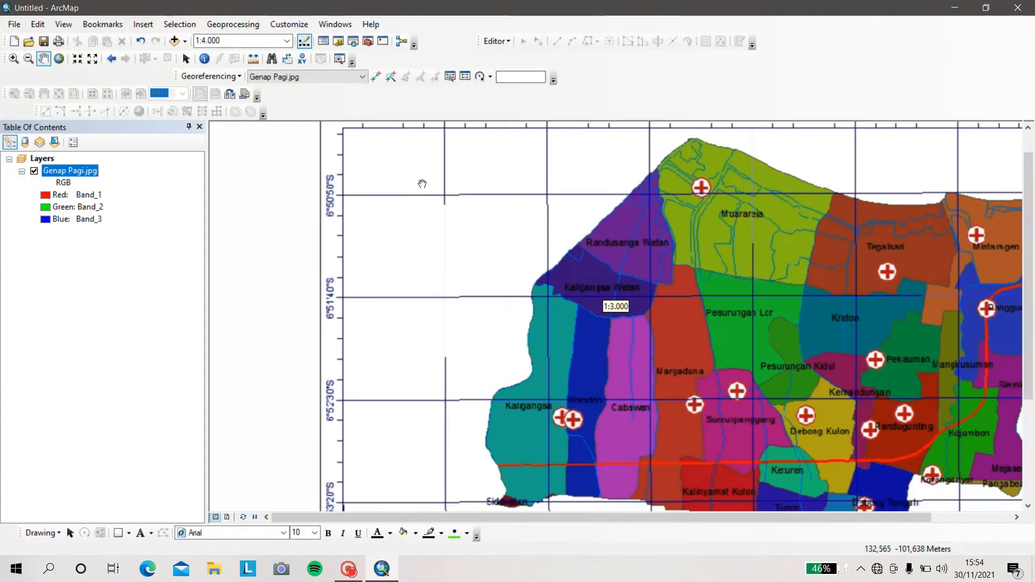
scroll(480, 270, up, 1)
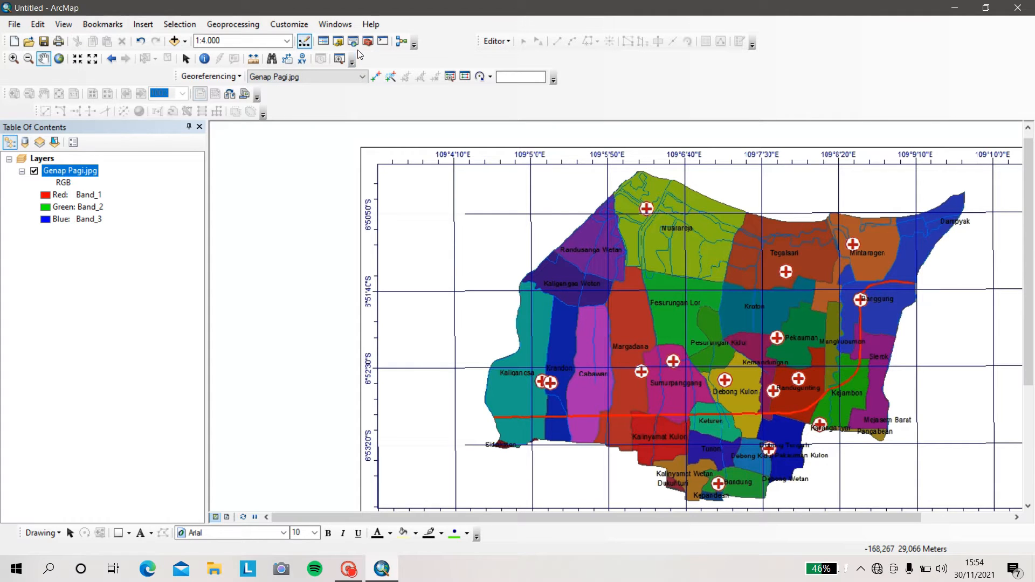
right_click(412, 99)
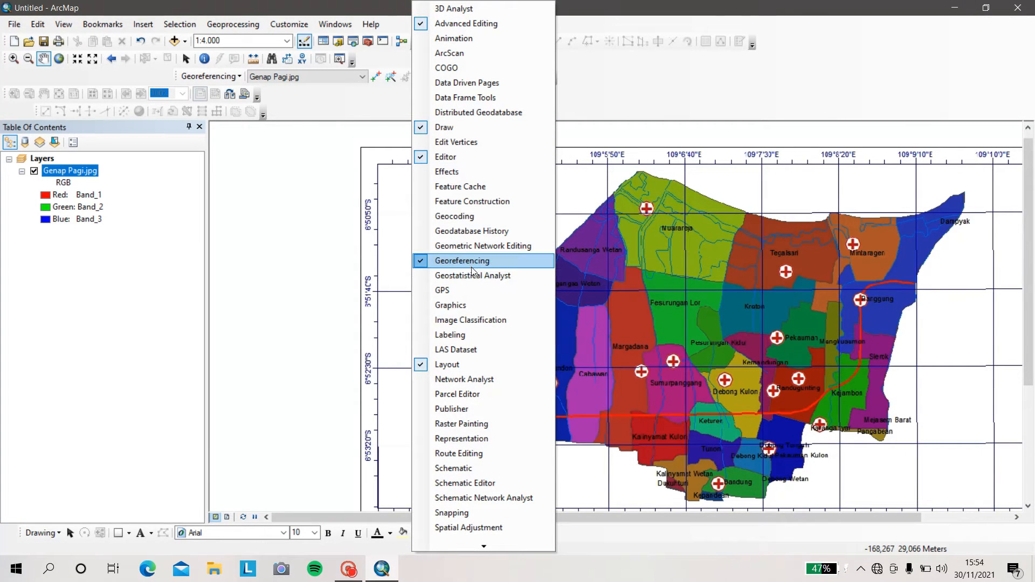
click(319, 248)
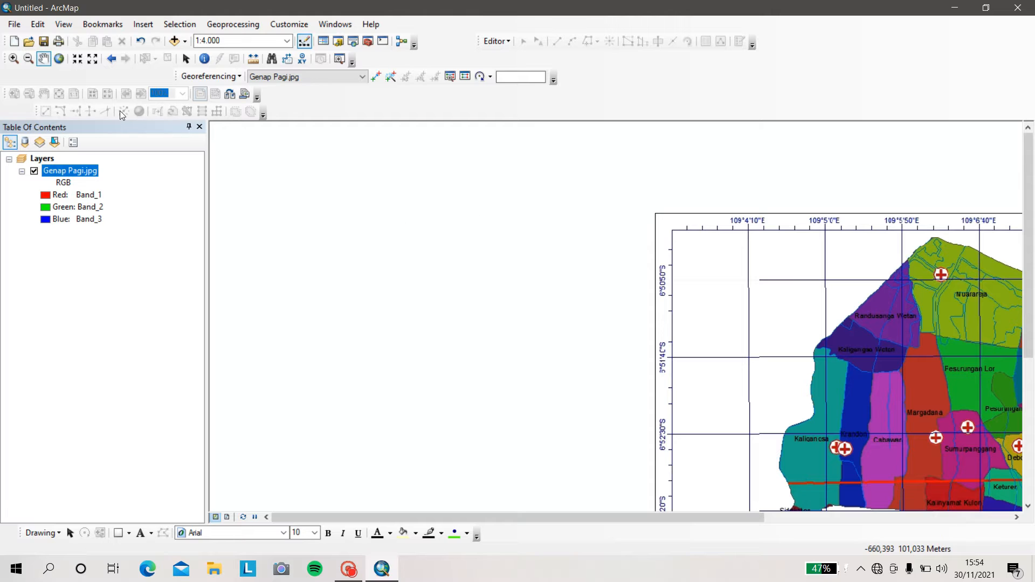
click(62, 60)
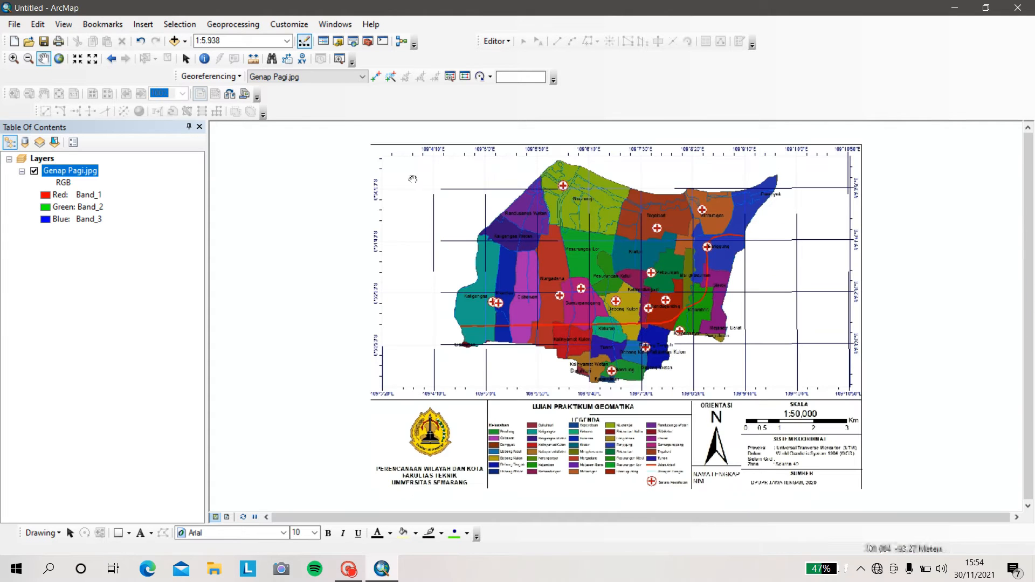
Place the first control point at the centre of the grid intersection of 109°4'10"E and 6°50'50"S
scroll(435, 191, up, 5)
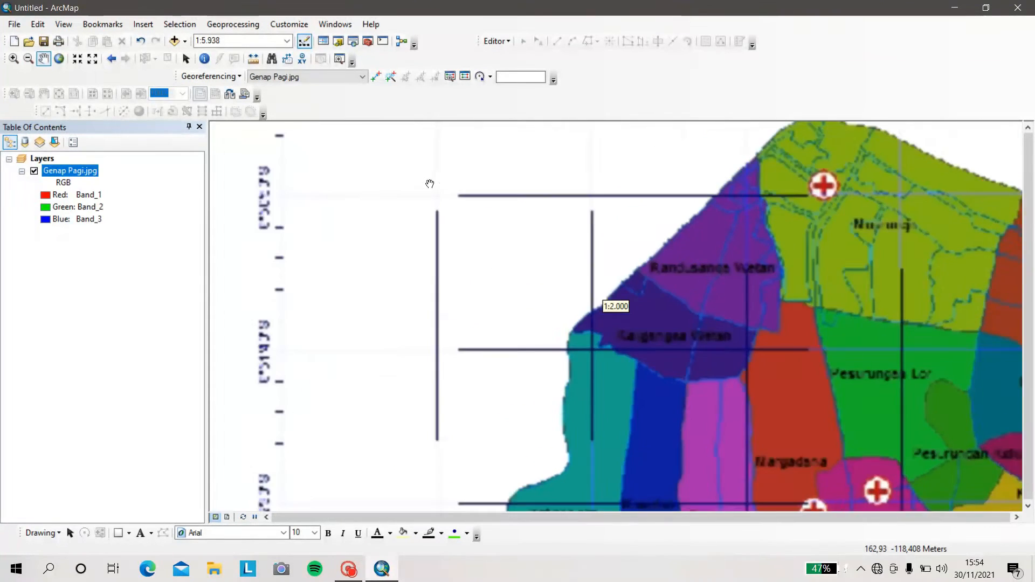
scroll(439, 200, up, 3)
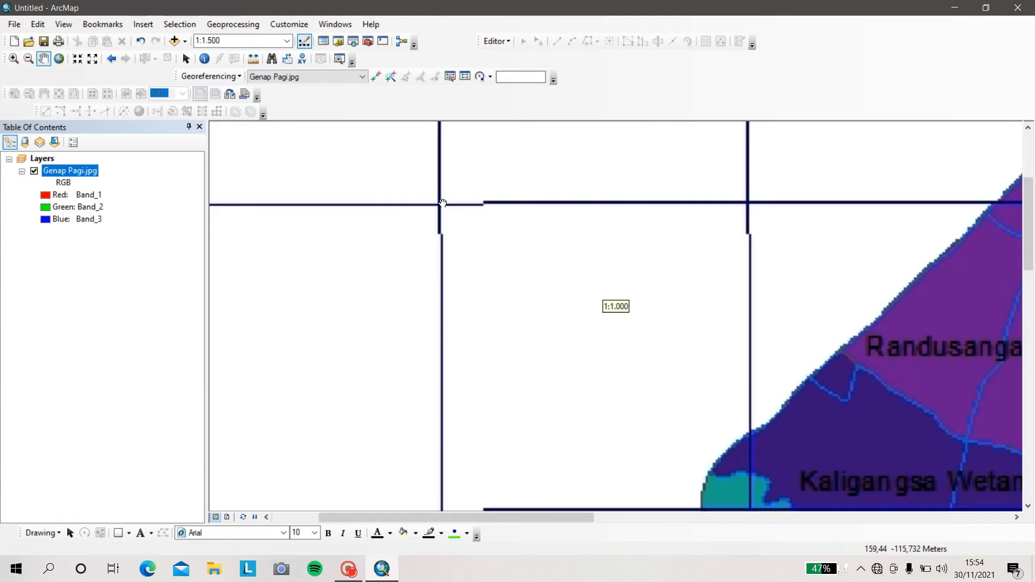
scroll(442, 202, up, 3)
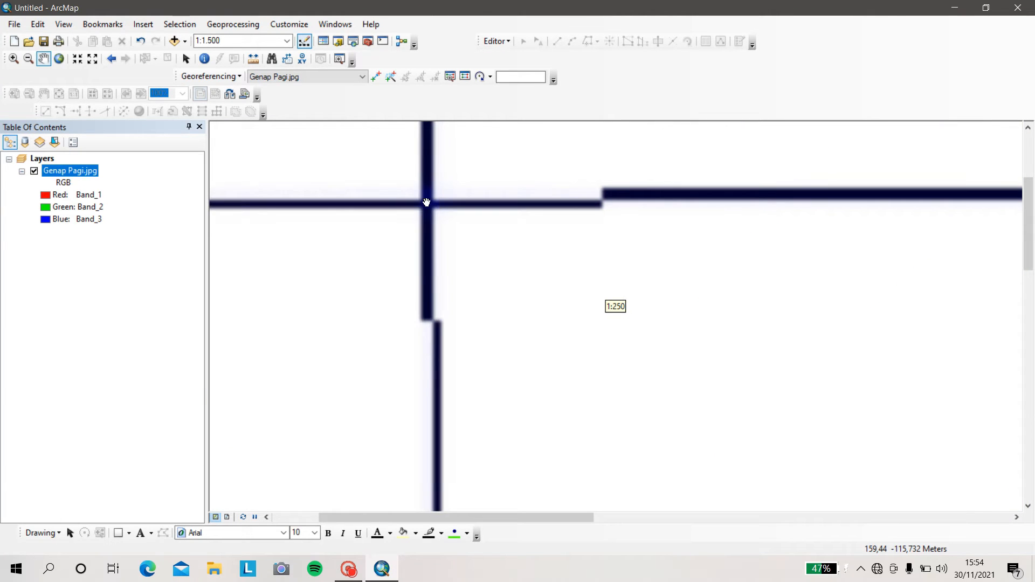
scroll(426, 203, up, 4)
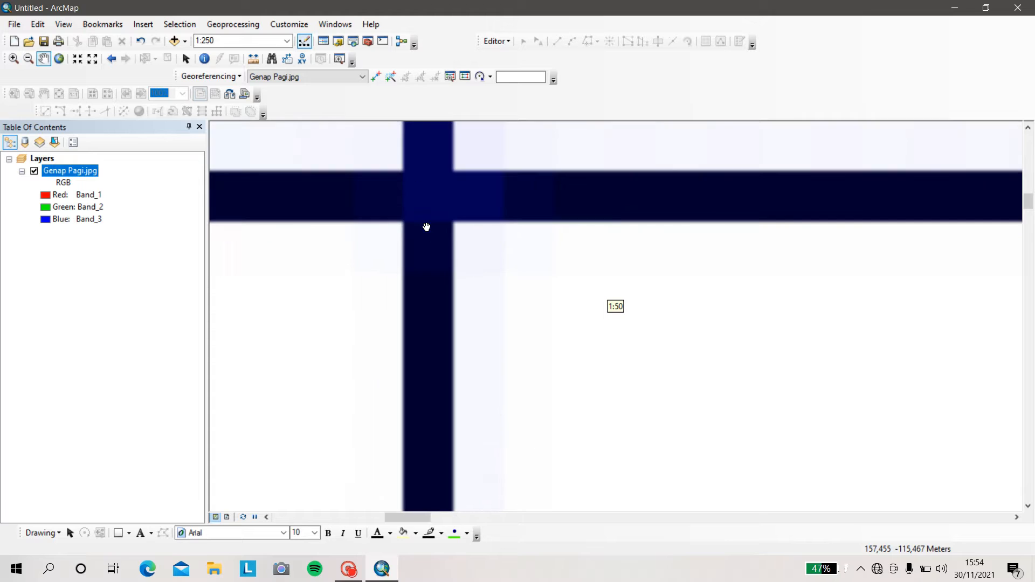
scroll(421, 148, up, 3)
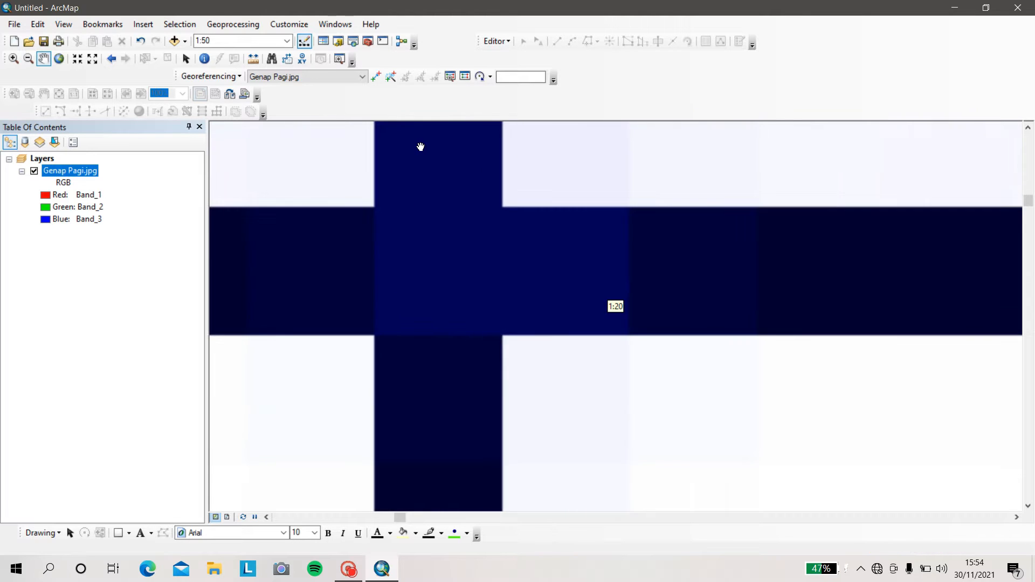
scroll(422, 254, up, 3)
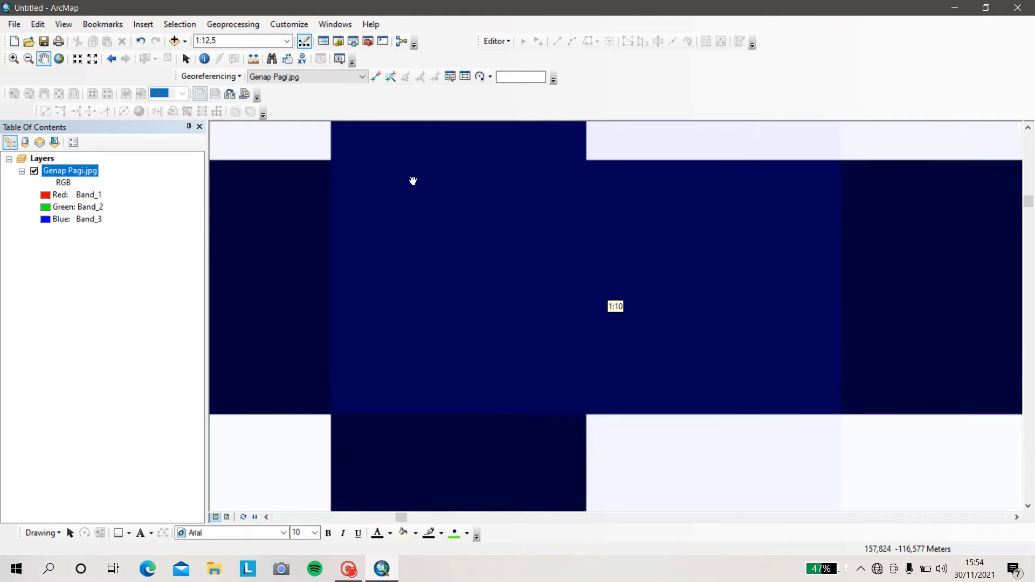
scroll(412, 181, up, 2)
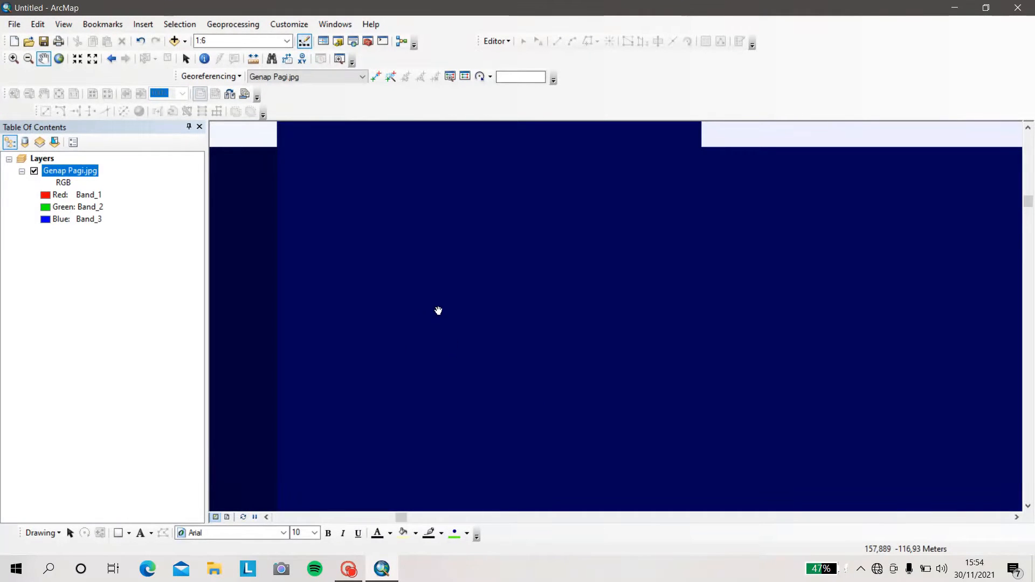
click(374, 78)
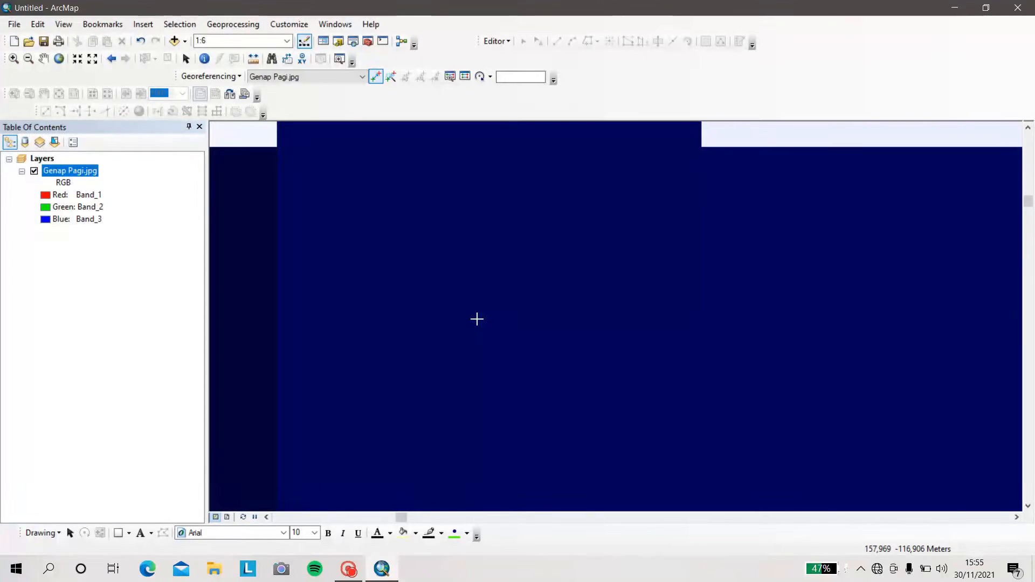
click(476, 319)
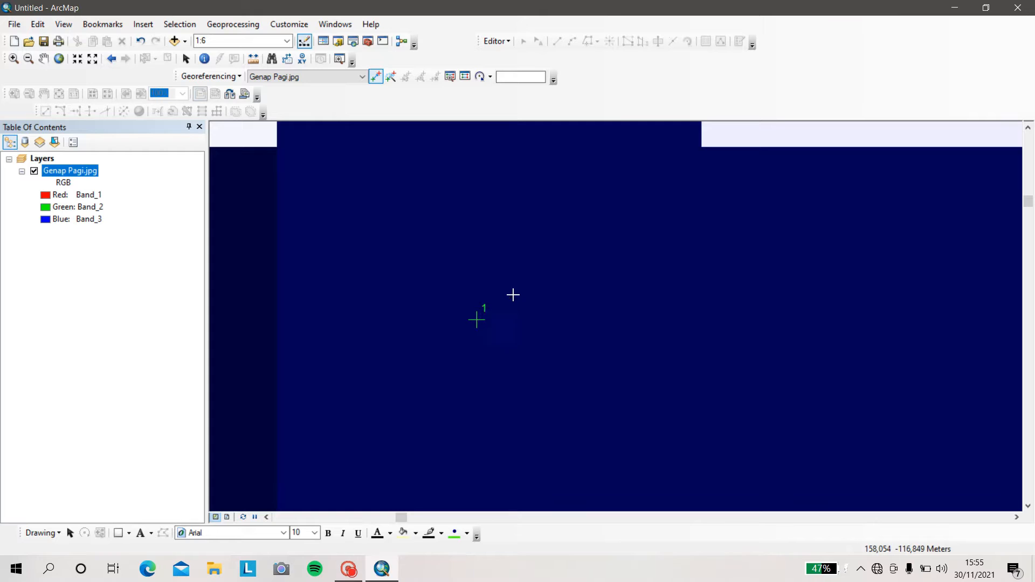
Examine the longitude and latitude labels along the map frame for the first control point
scroll(514, 294, up, 2)
scroll(514, 294, up, 1)
scroll(516, 293, up, 4)
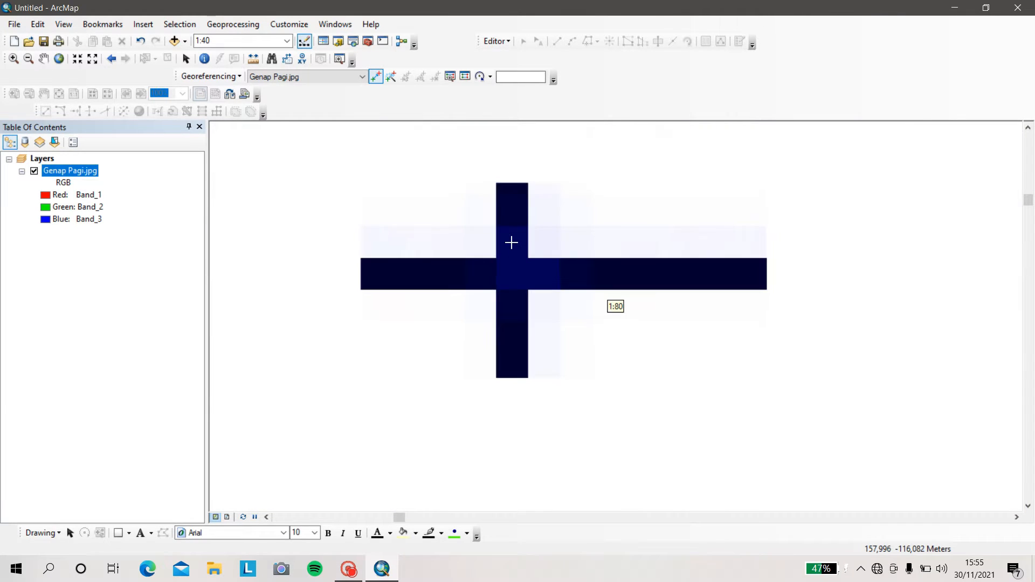
scroll(508, 243, up, 4)
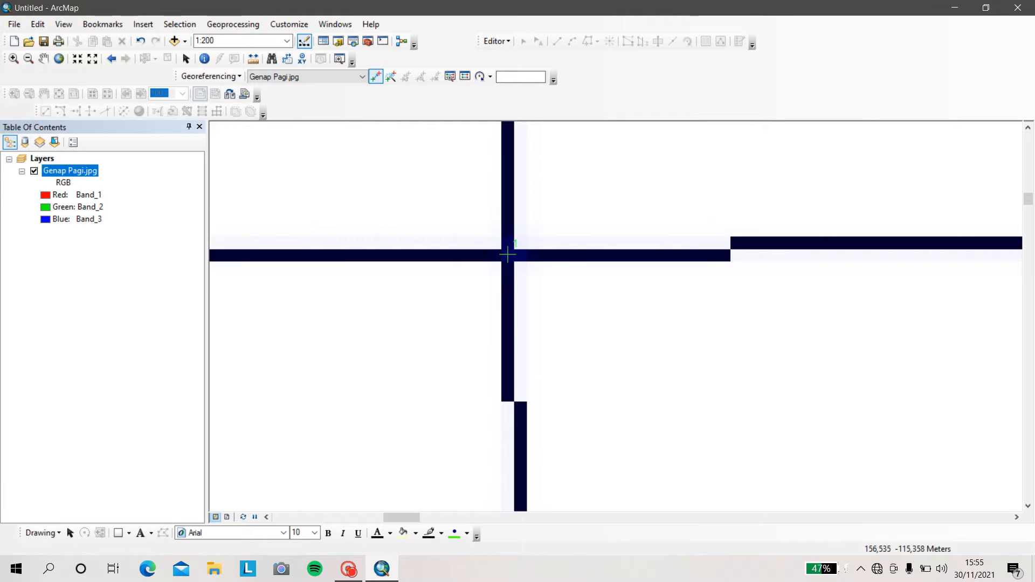
scroll(483, 226, up, 3)
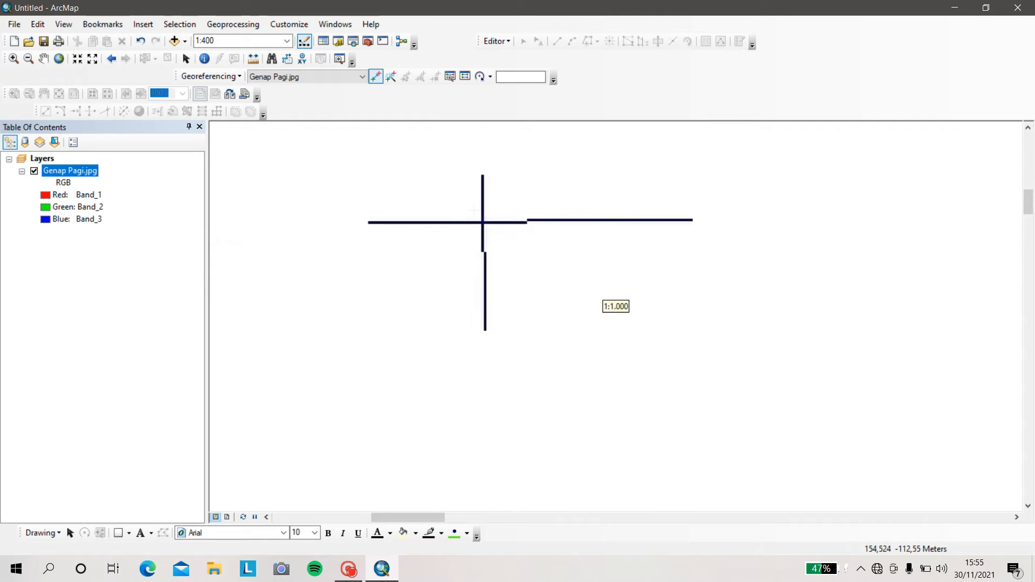
scroll(601, 299, up, 3)
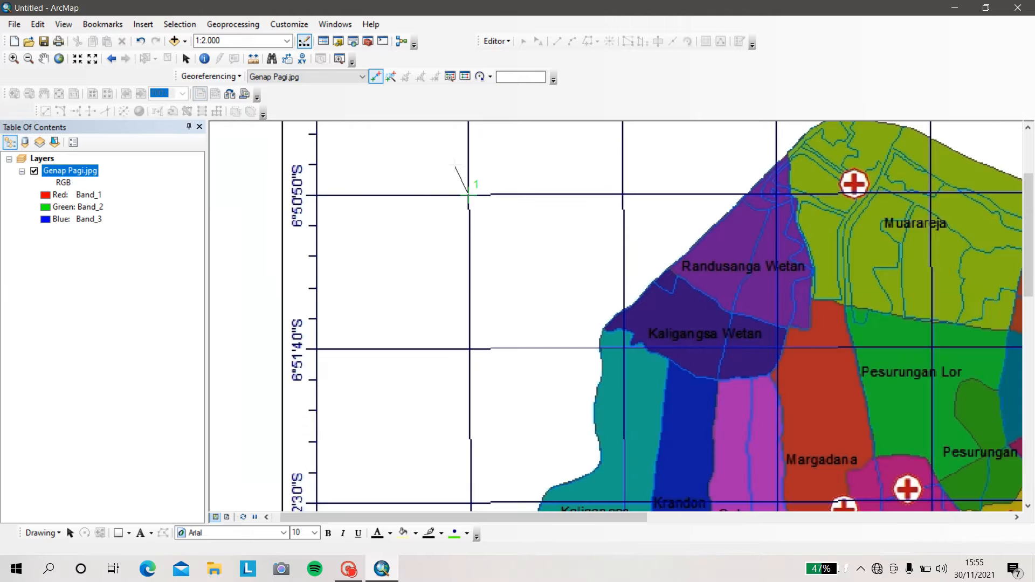
click(463, 185)
drag(1028, 218, 1028, 196)
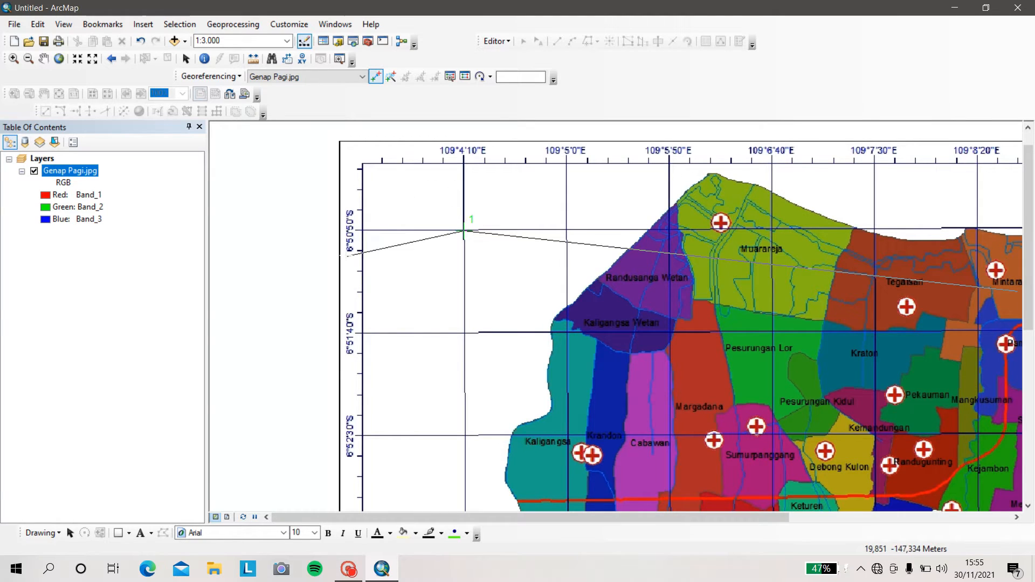
scroll(392, 205, down, 1)
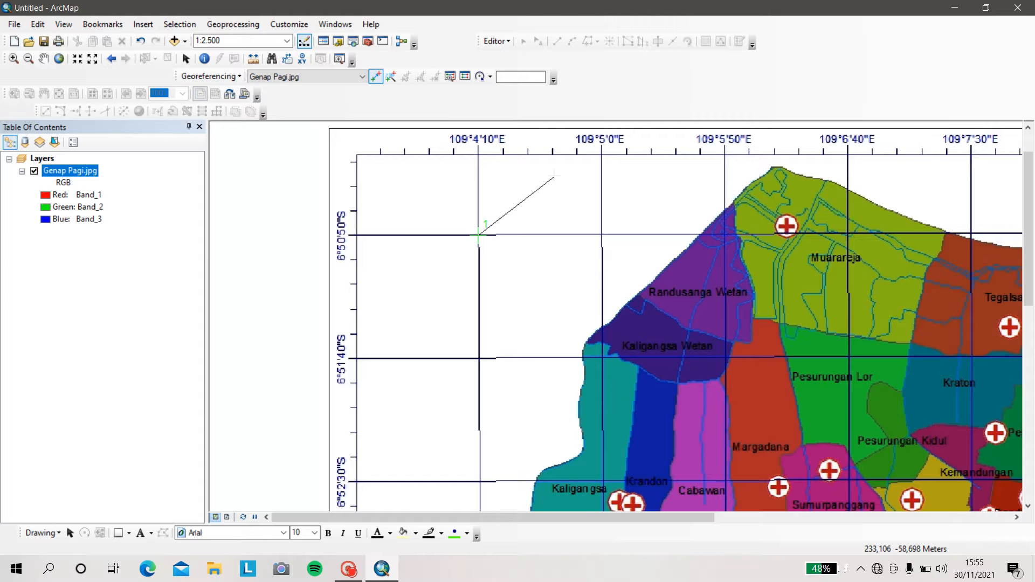
scroll(554, 175, up, 1)
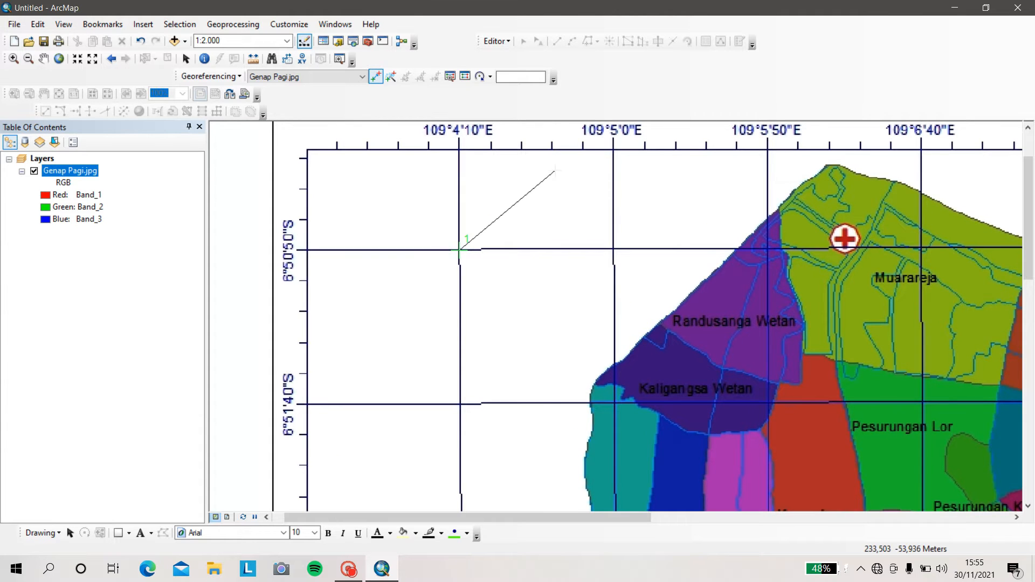
Enter the first control point's longitude in DMS as 109 degrees, 4 minutes, 10 seconds East
right_click(555, 172)
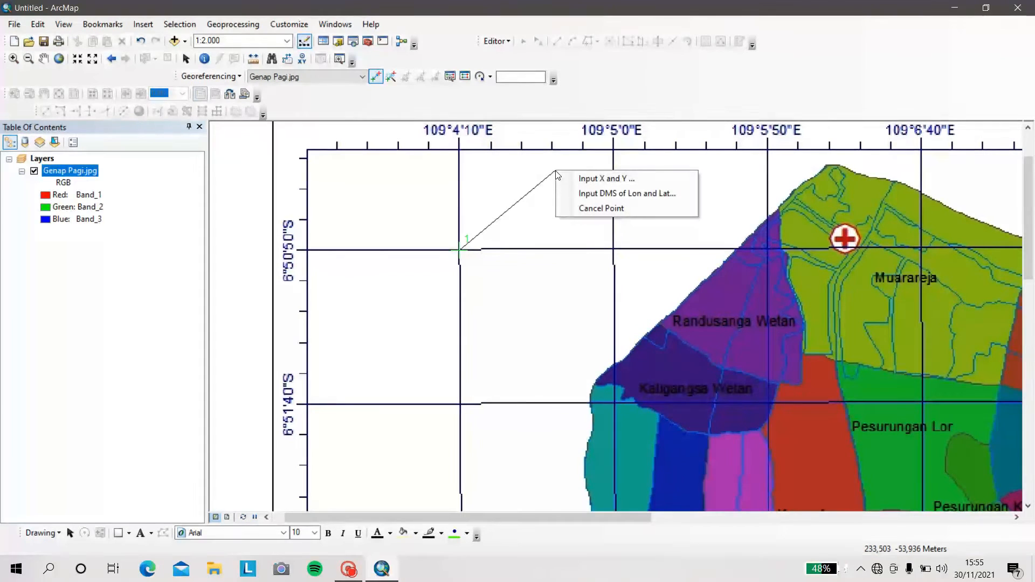
click(580, 194)
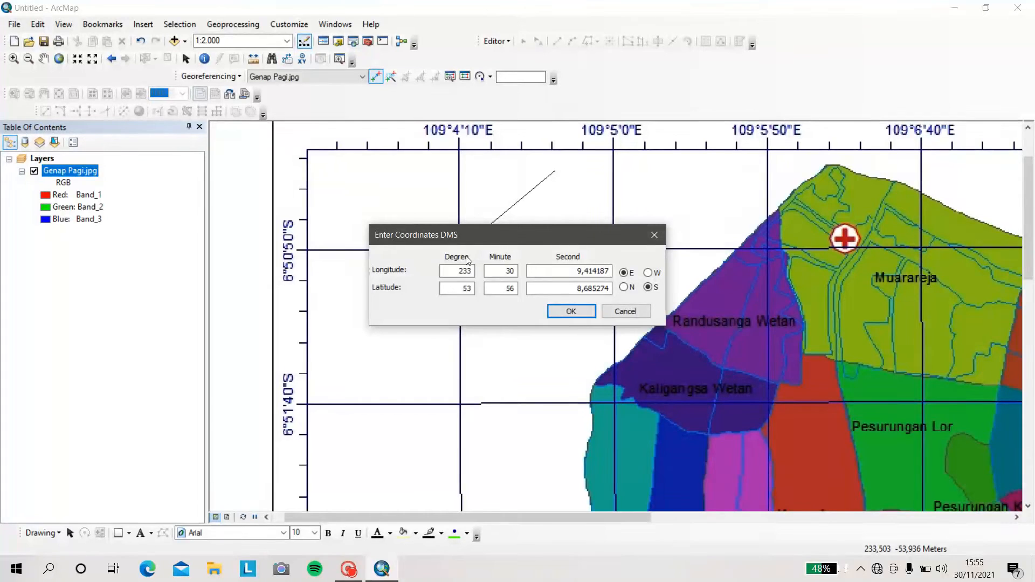
double_click(472, 271)
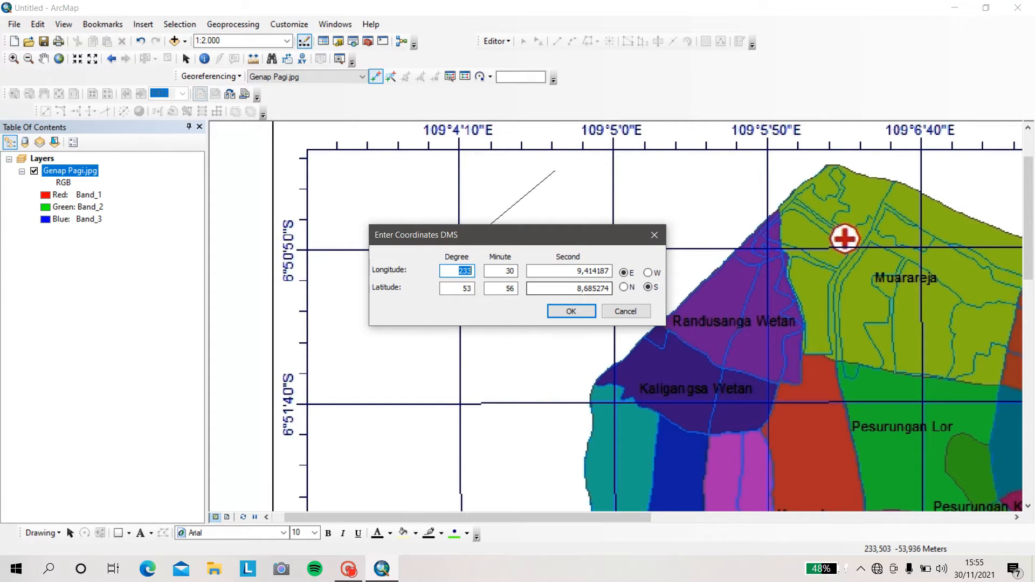
text(109)
key(Tab)
text(4)
key(Tab)
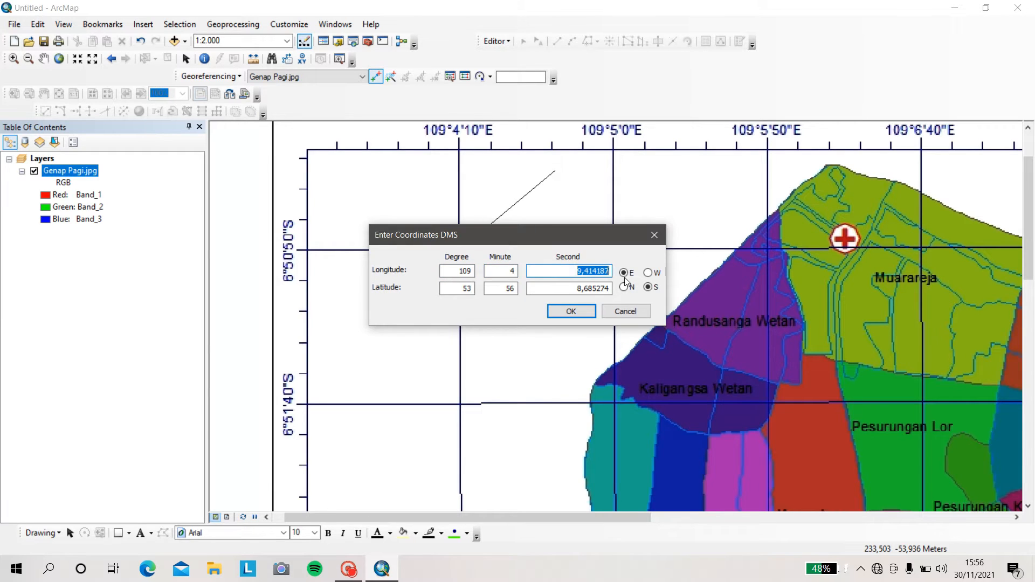
text(10)
Set the first control point's latitude to 6 degrees, 50 minutes, 50 seconds South and accept the coordinates
click(465, 288)
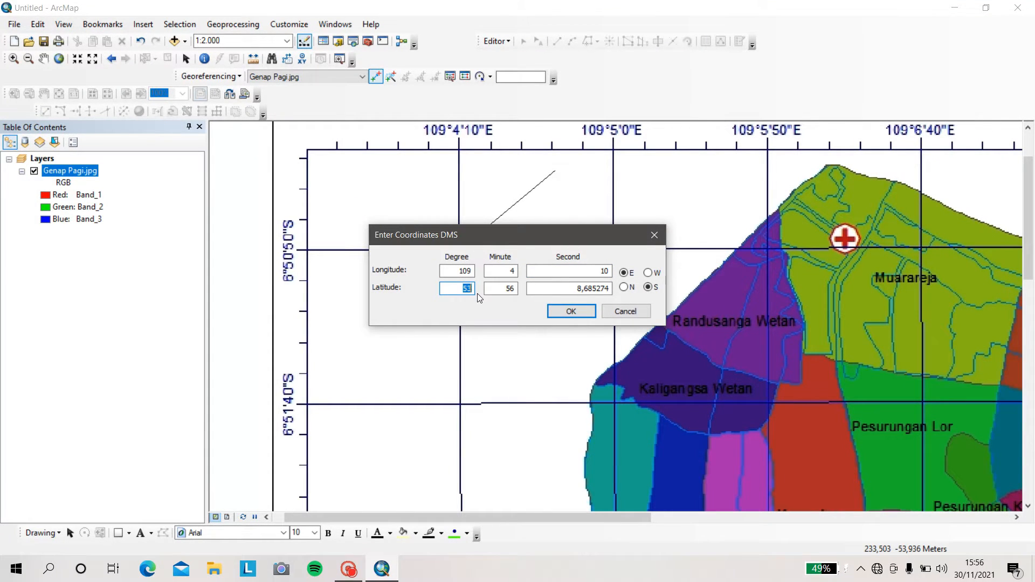
text(6)
click(506, 288)
text(50)
key(Tab)
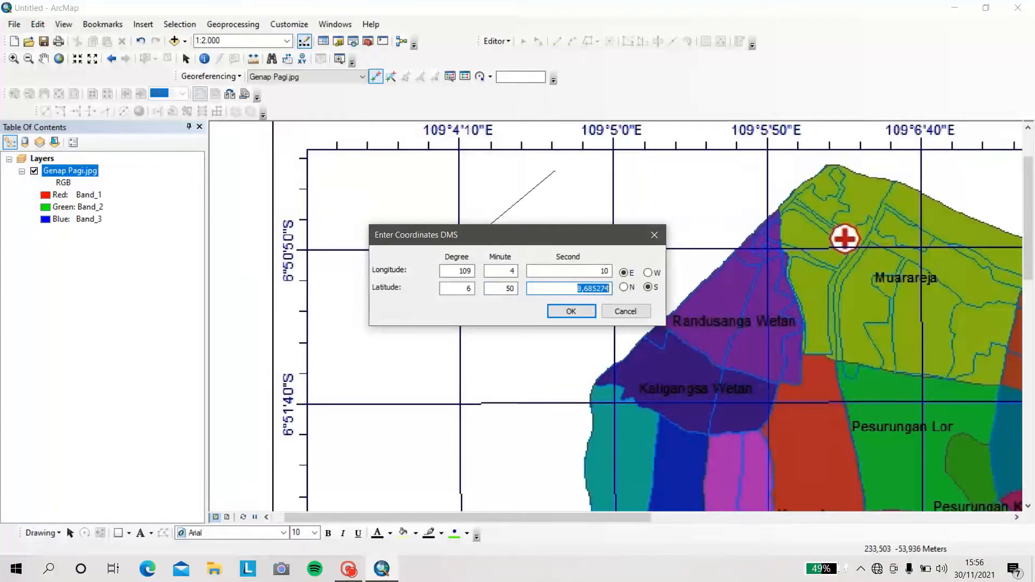
text(50)
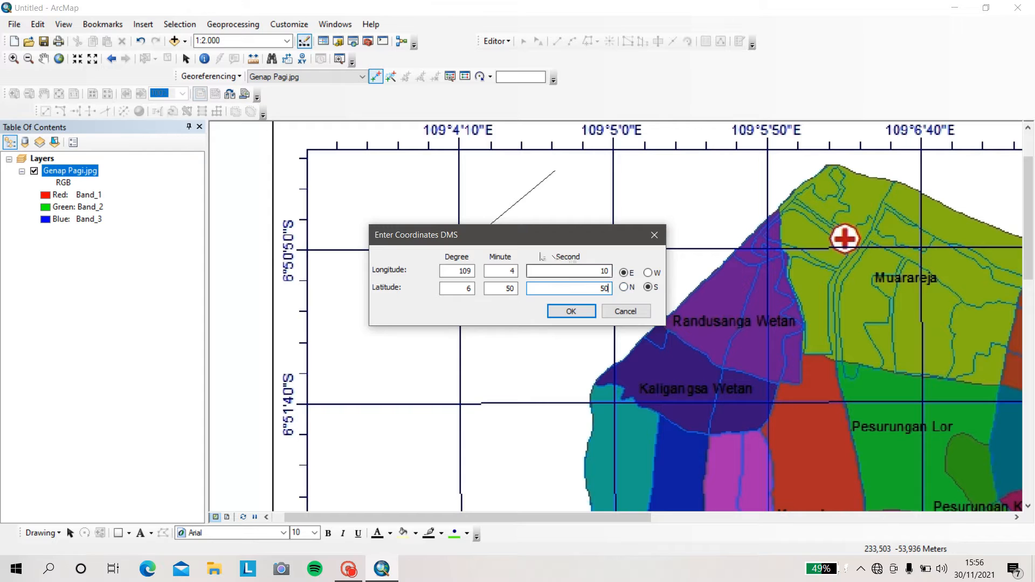
click(570, 310)
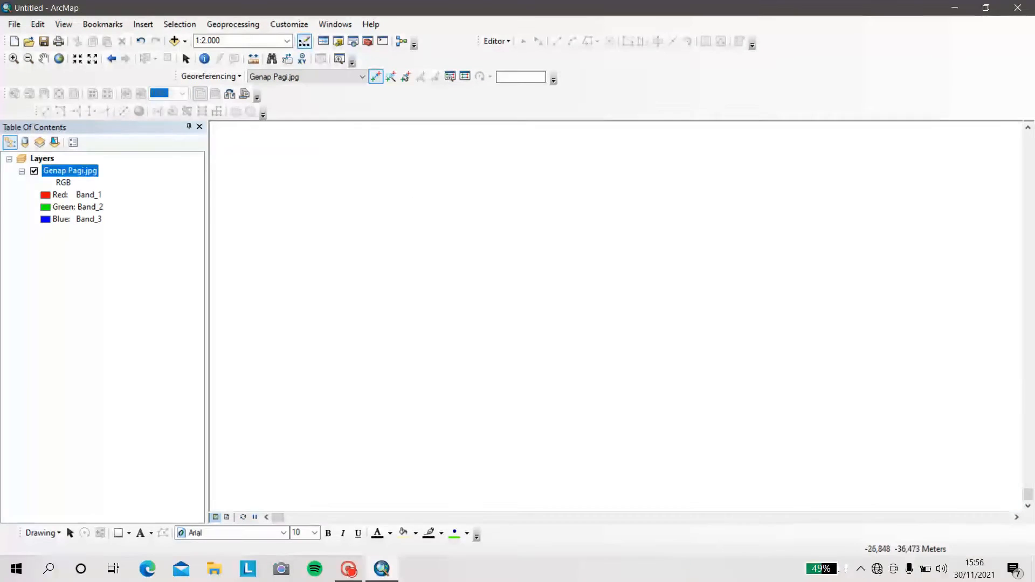
Return to the full extent and place the second control point at the grid intersection of 109°10'0"E and 6°50'50"S
click(60, 63)
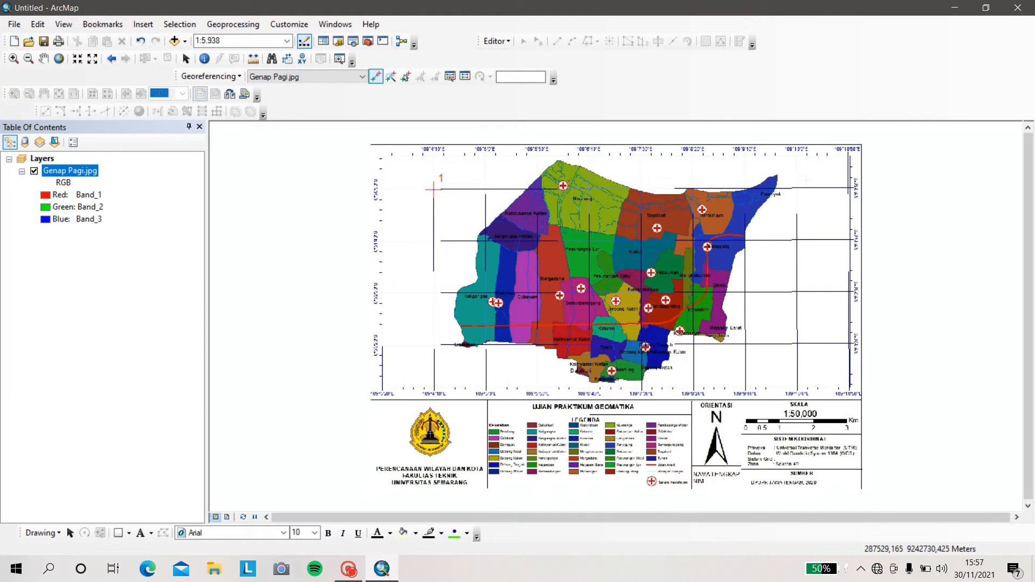
scroll(609, 302, up, 4)
scroll(609, 301, up, 2)
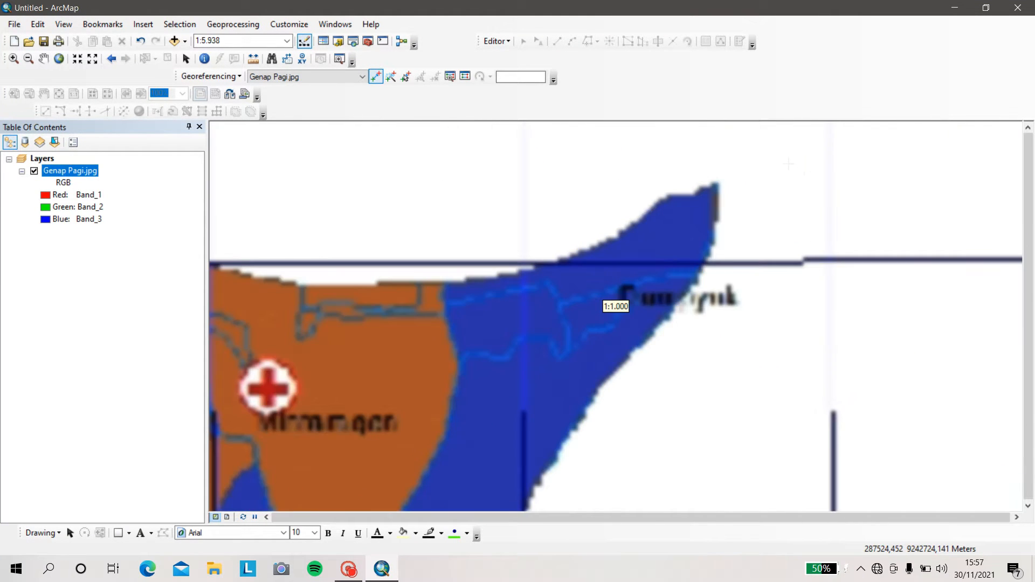
scroll(824, 279, up, 2)
scroll(825, 247, up, 3)
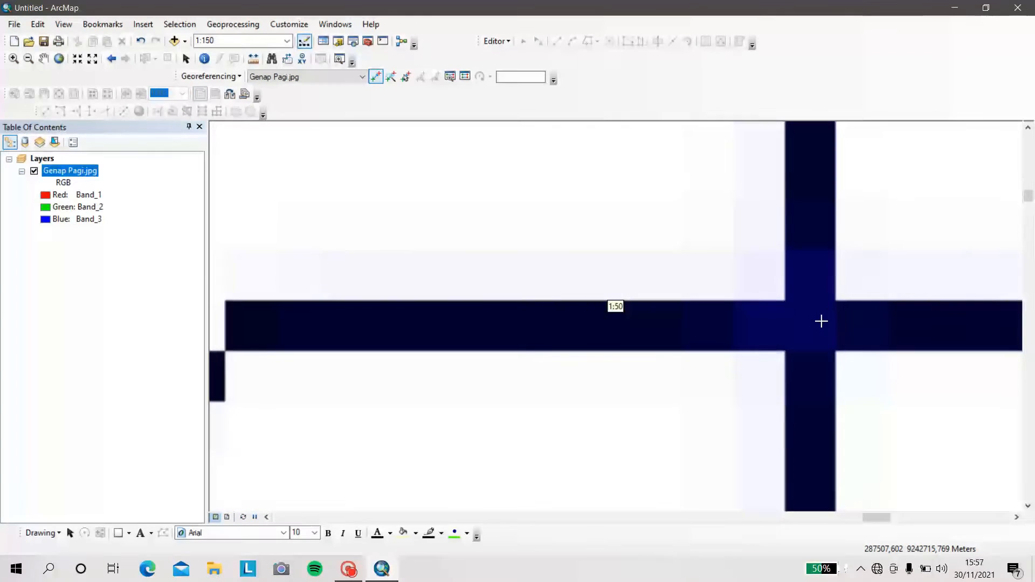
scroll(811, 322, up, 2)
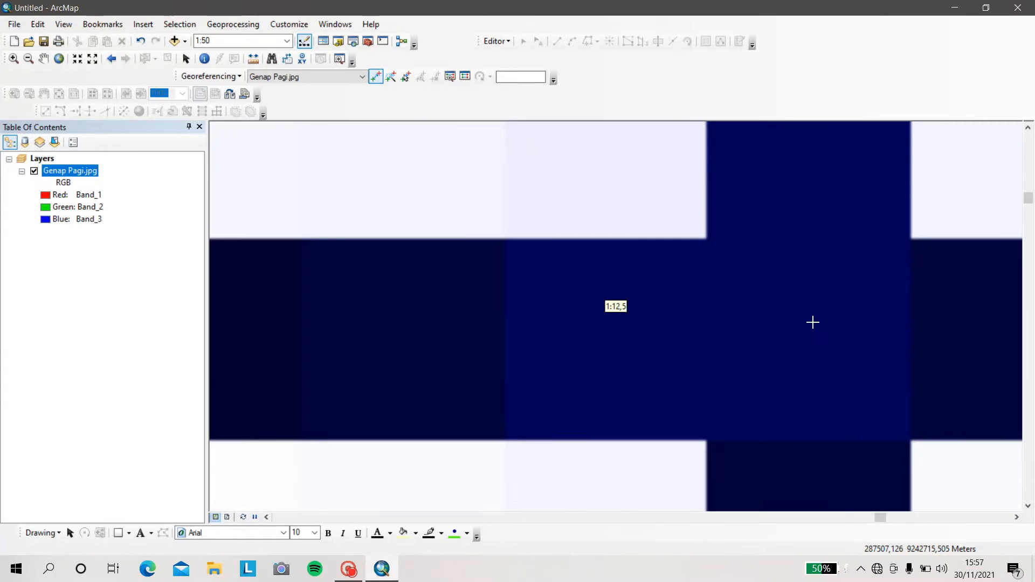
scroll(811, 322, up, 1)
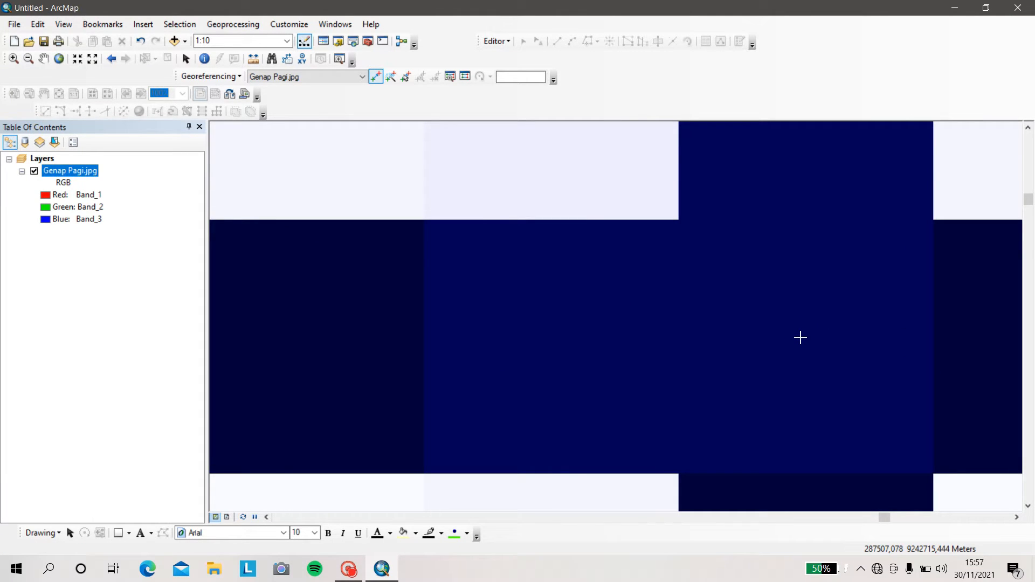
scroll(792, 337, down, 2)
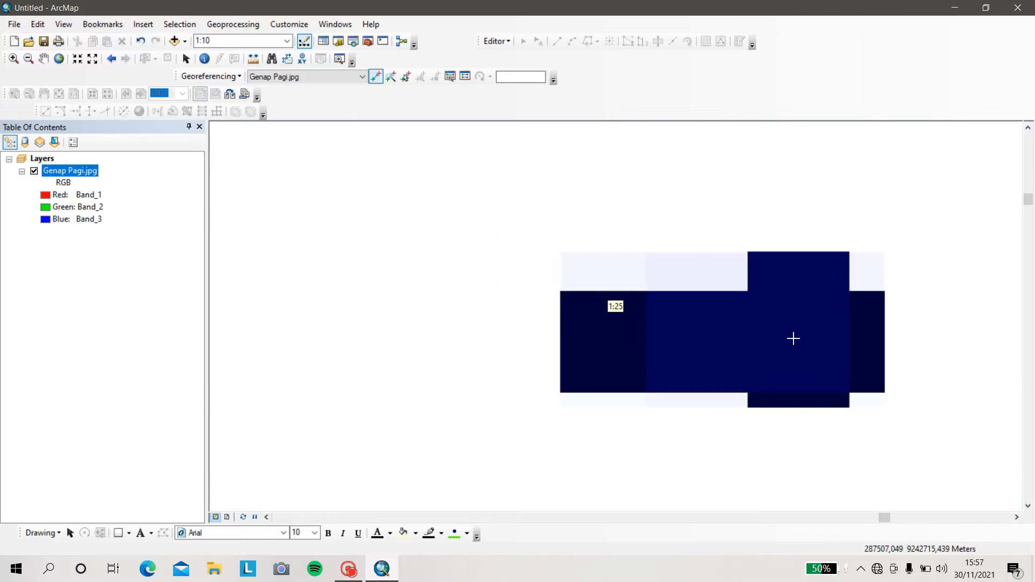
scroll(793, 338, down, 3)
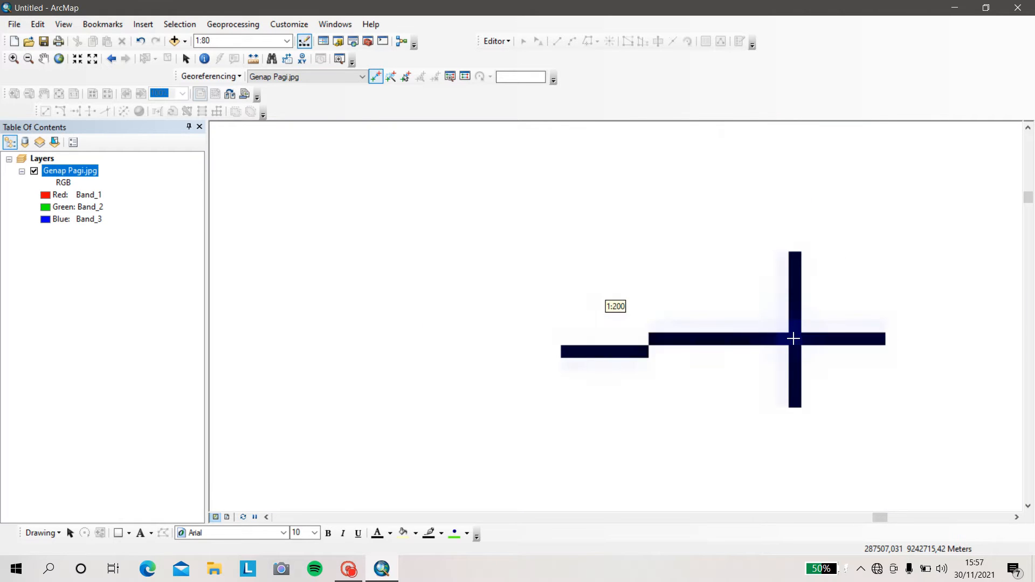
scroll(796, 338, down, 1)
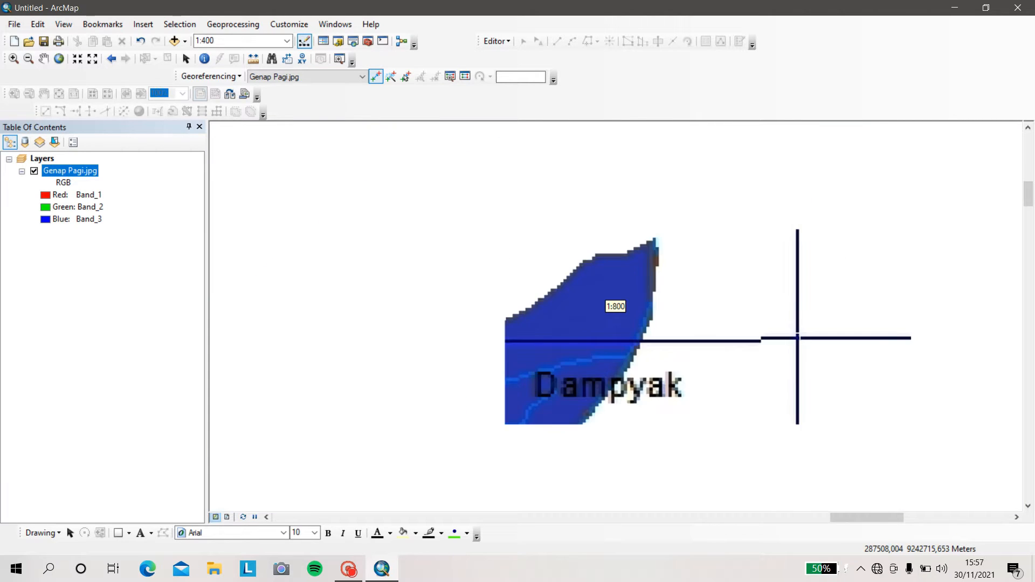
scroll(797, 336, down, 3)
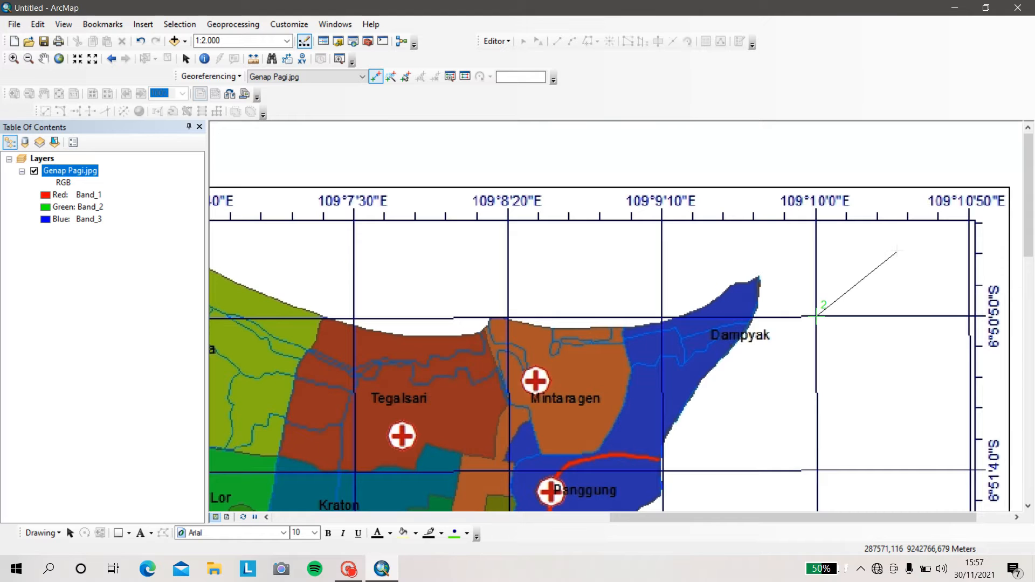
Enter the second control point's longitude in DMS as 109 degrees, 10 minutes, 0 seconds East
right_click(895, 251)
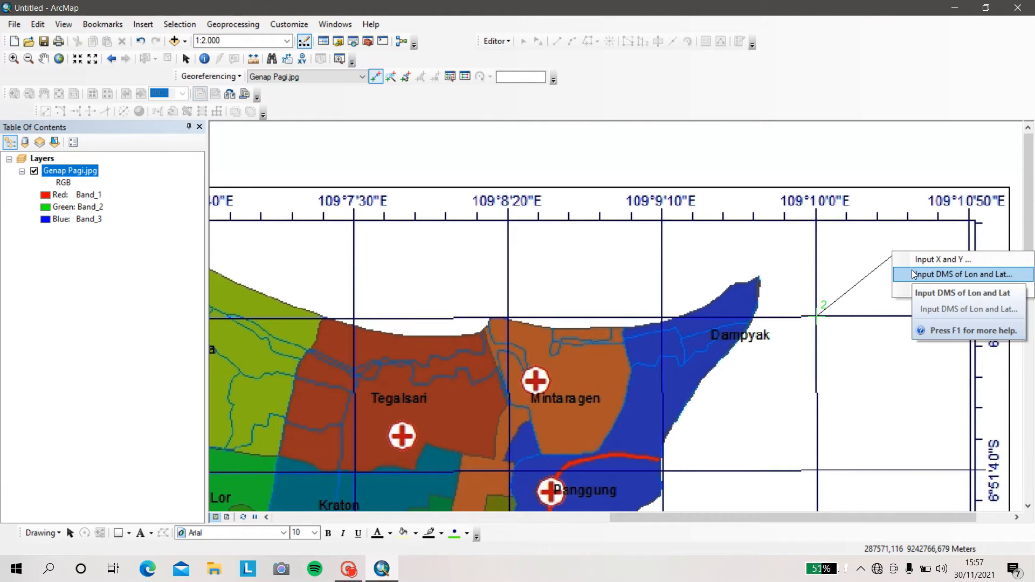
click(914, 273)
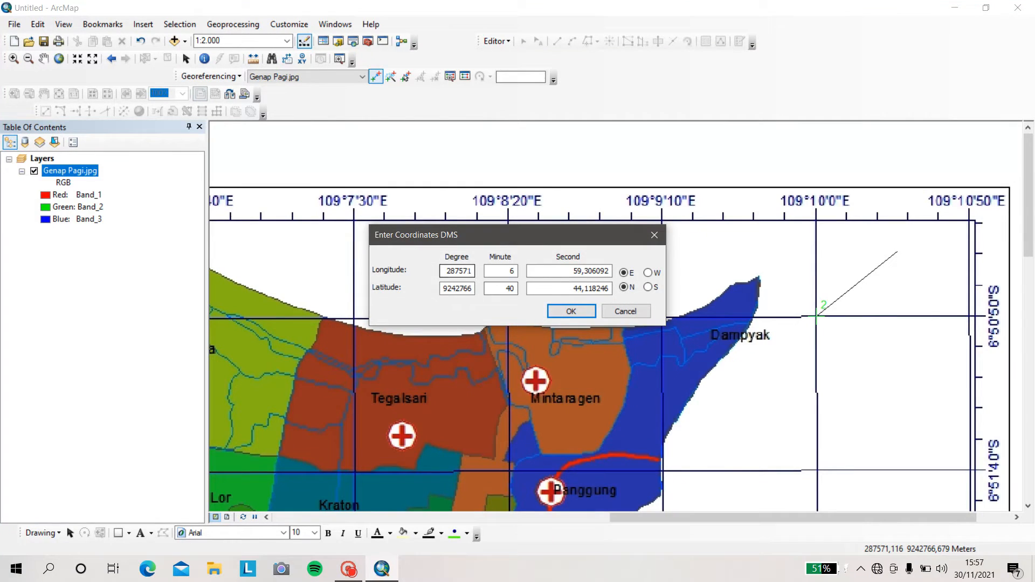
click(473, 271)
double_click(468, 271)
text(109)
click(511, 271)
text(10)
key(Tab)
text(0)
Set the second control point's latitude to 6 degrees, 50 minutes, 50 seconds South and accept the coordinates
double_click(468, 288)
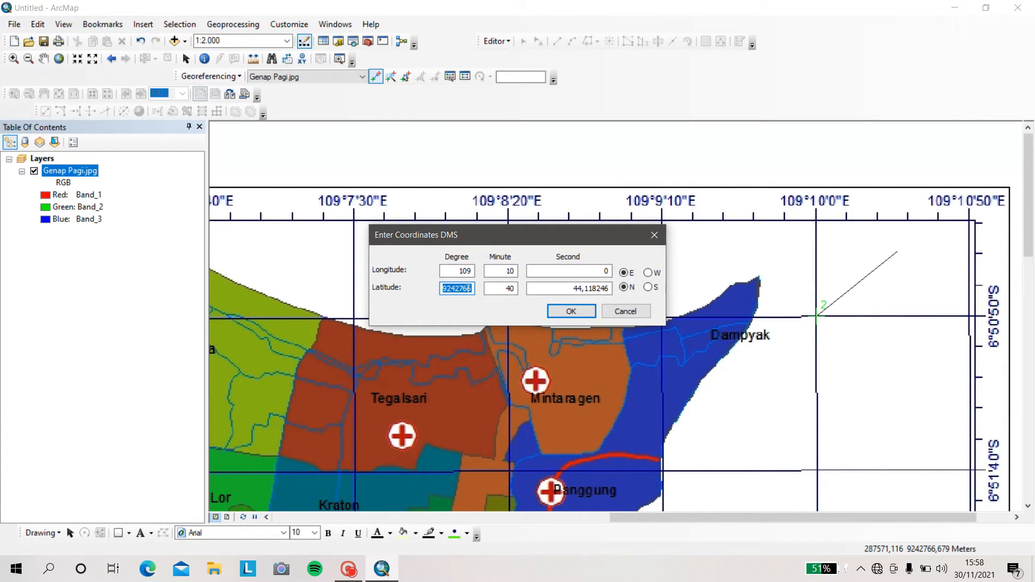
text(6)
click(510, 288)
double_click(510, 288)
text(5)
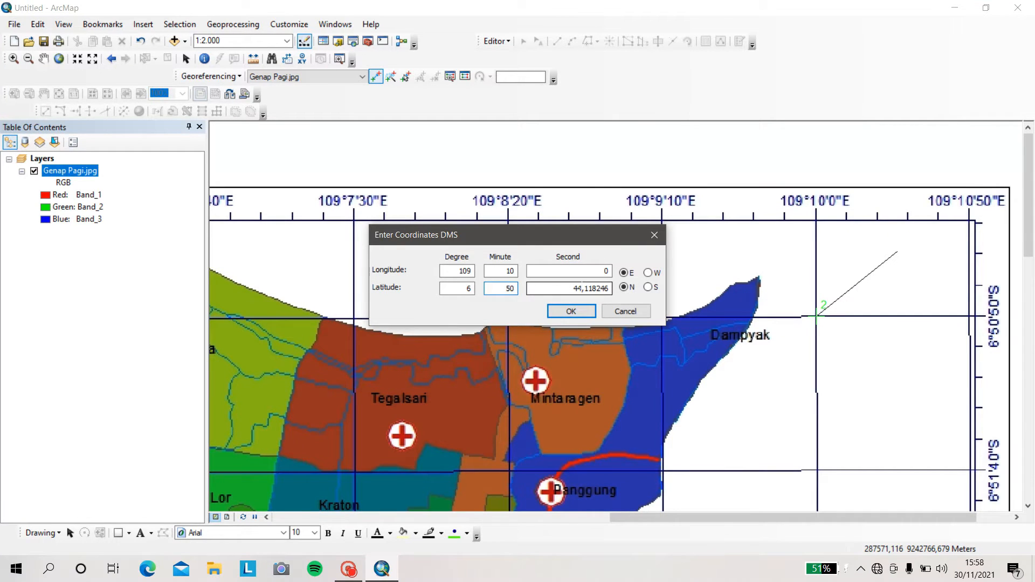
double_click(581, 289)
text(50)
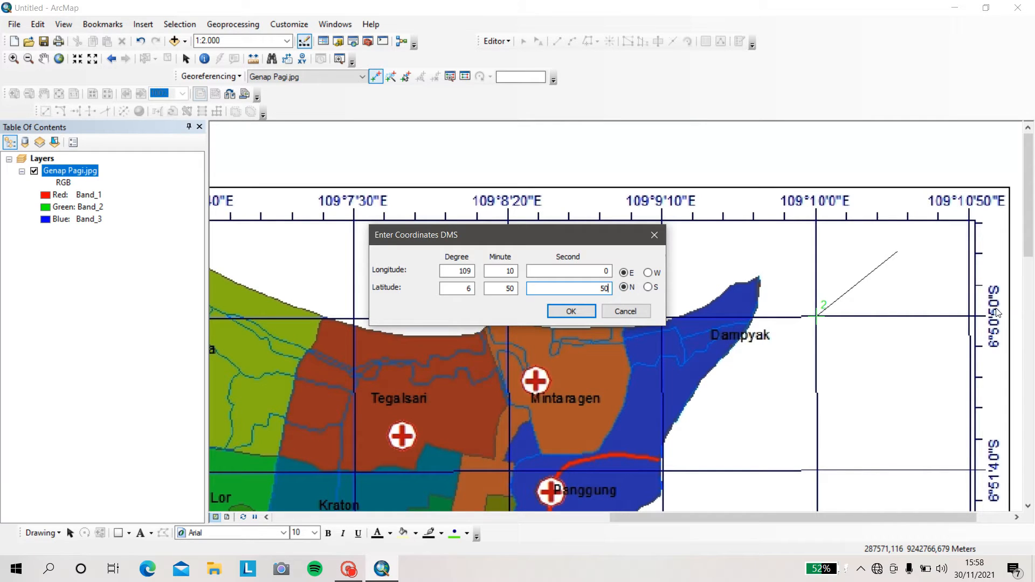
click(649, 288)
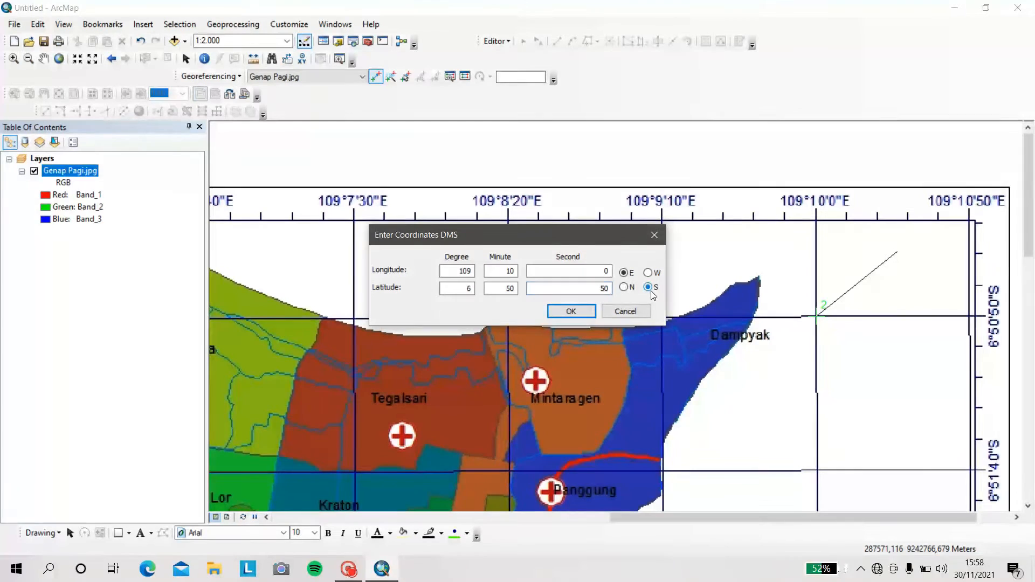
click(571, 315)
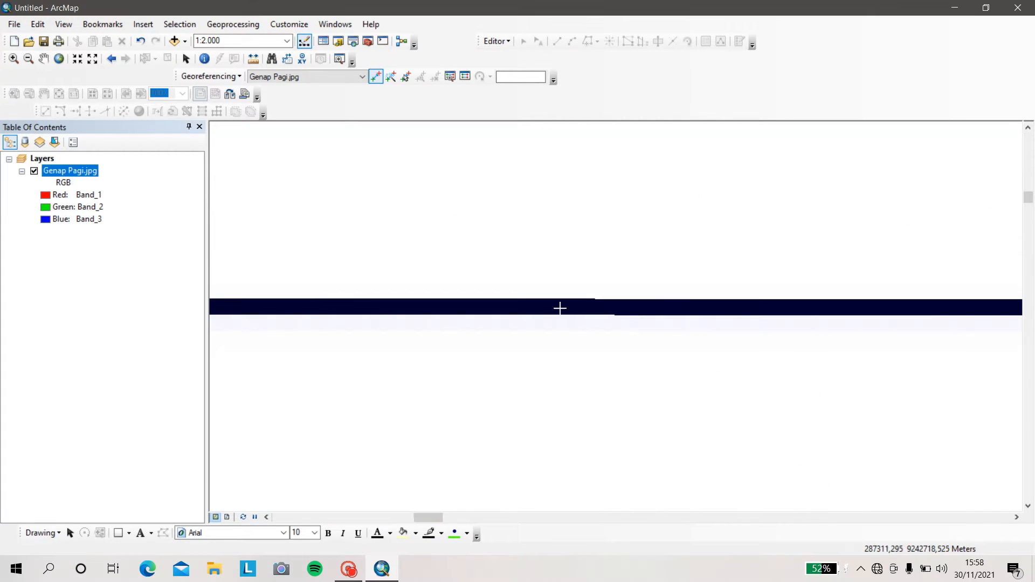
Return to the full extent and place the third control point at the grid intersection of 109°10'0"E and 6°53'20"S
click(61, 62)
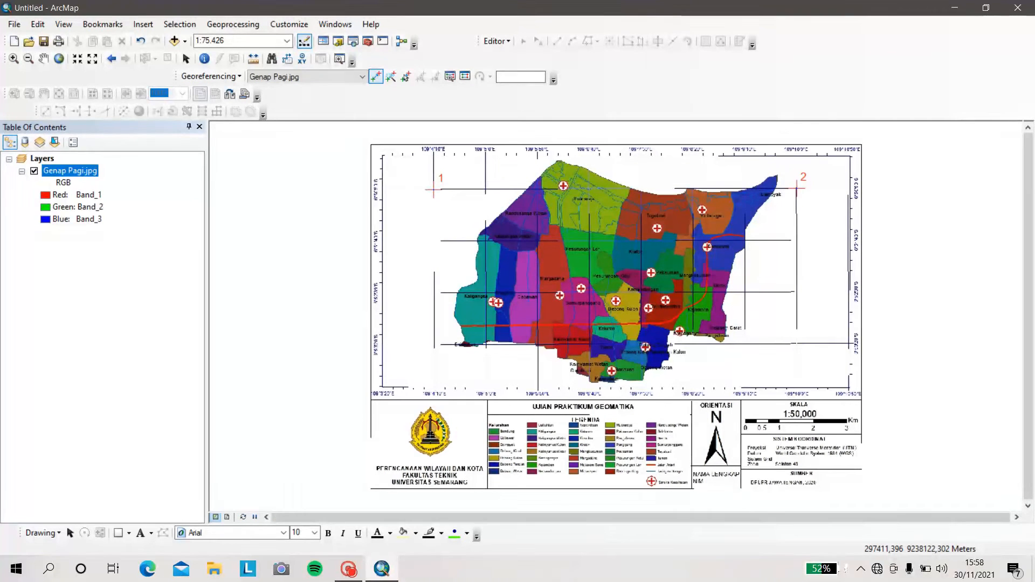
scroll(796, 338, down, 5)
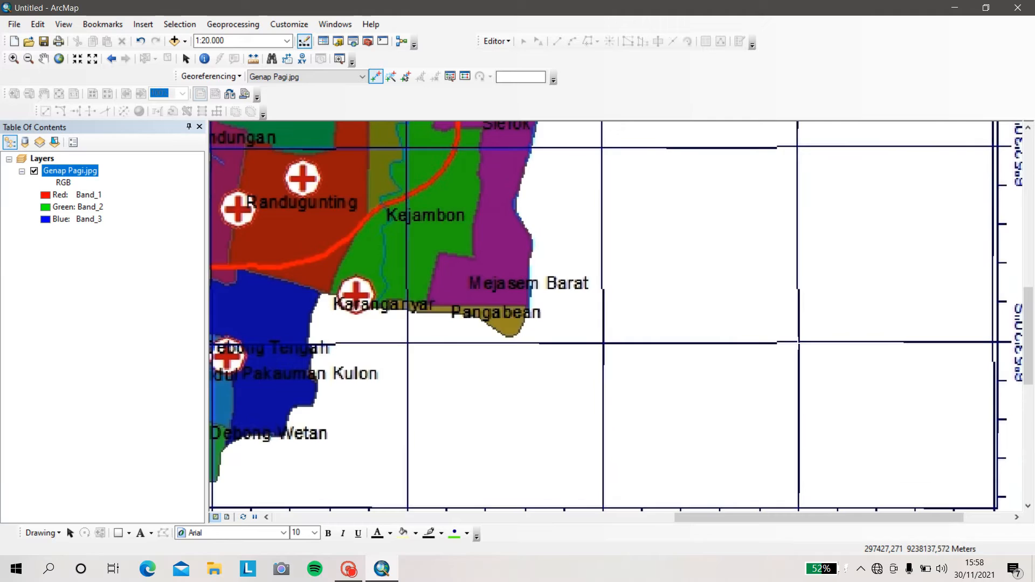
scroll(798, 339, down, 8)
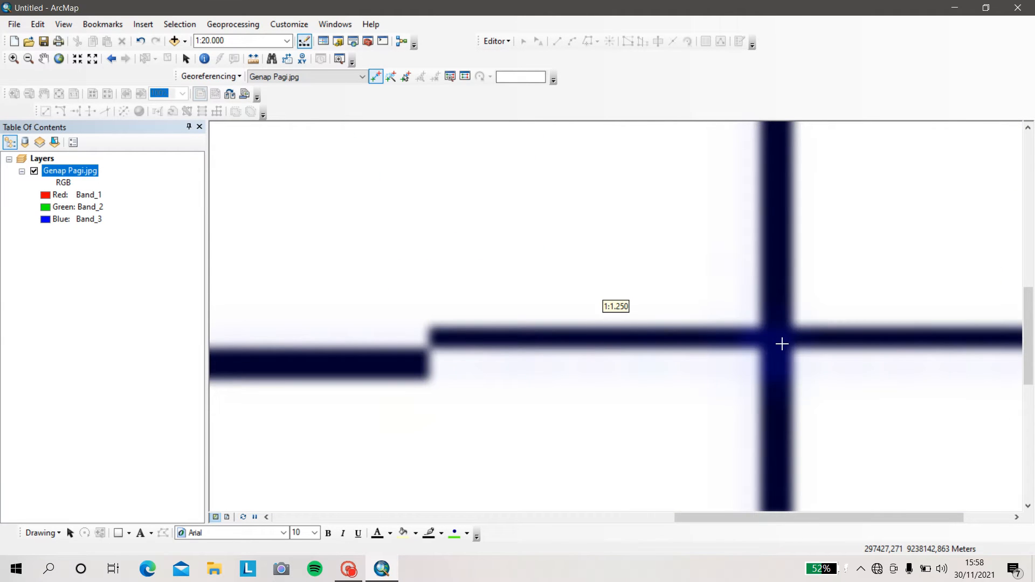
scroll(781, 342, down, 5)
scroll(774, 324, down, 2)
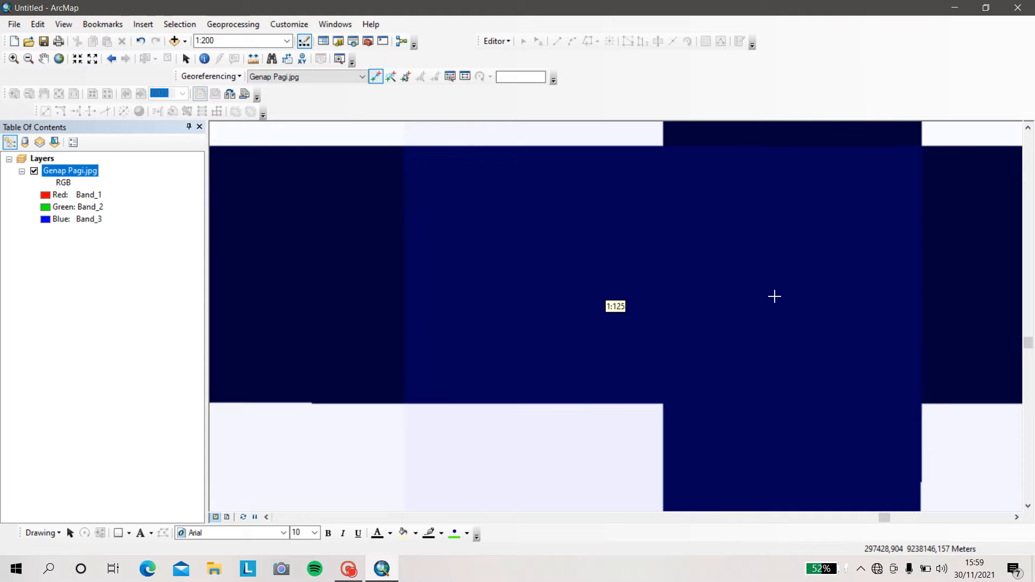
scroll(778, 275, down, 1)
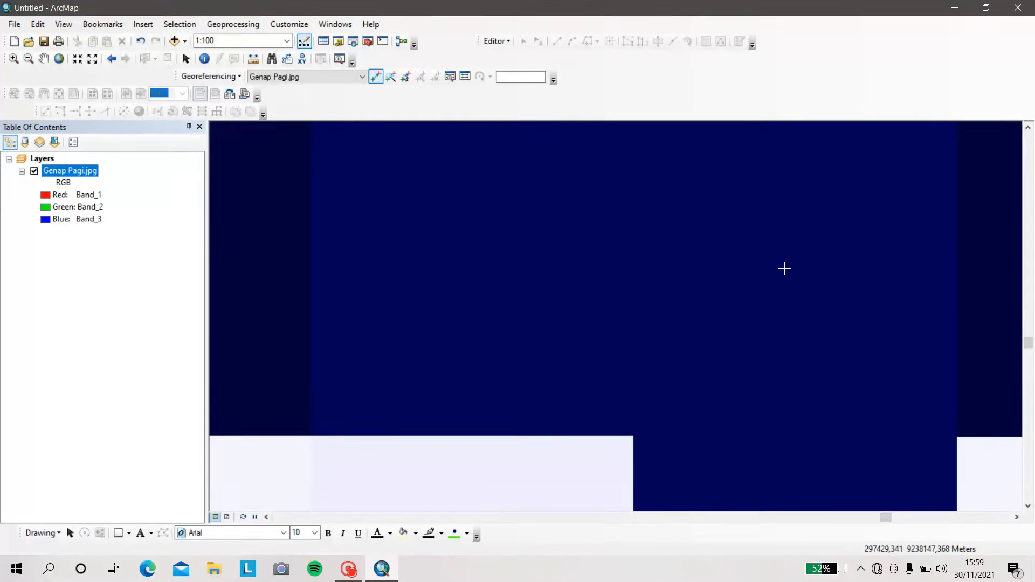
click(784, 269)
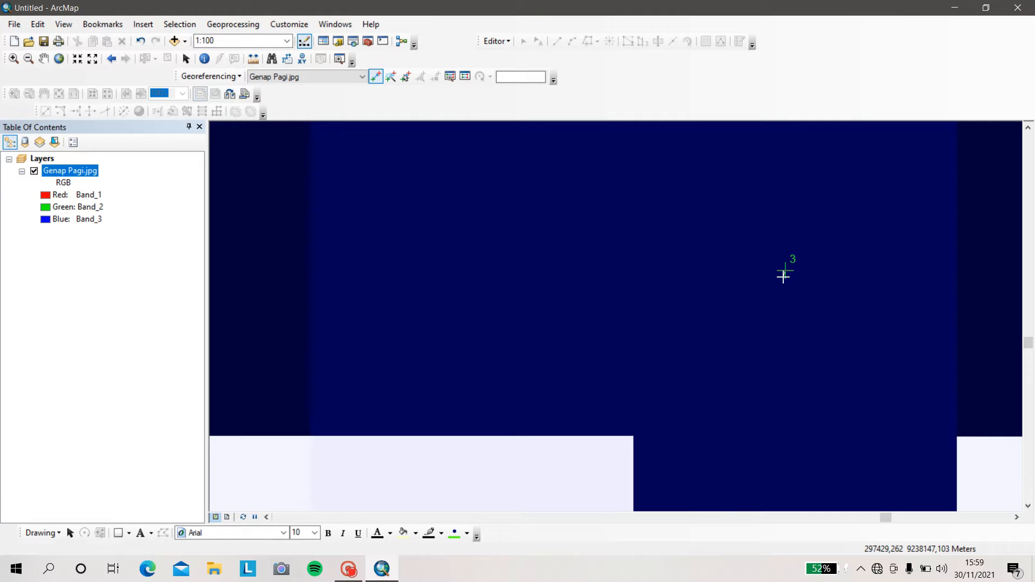
Examine the longitude and latitude labels along the map frame for the third control point
scroll(787, 314, up, 3)
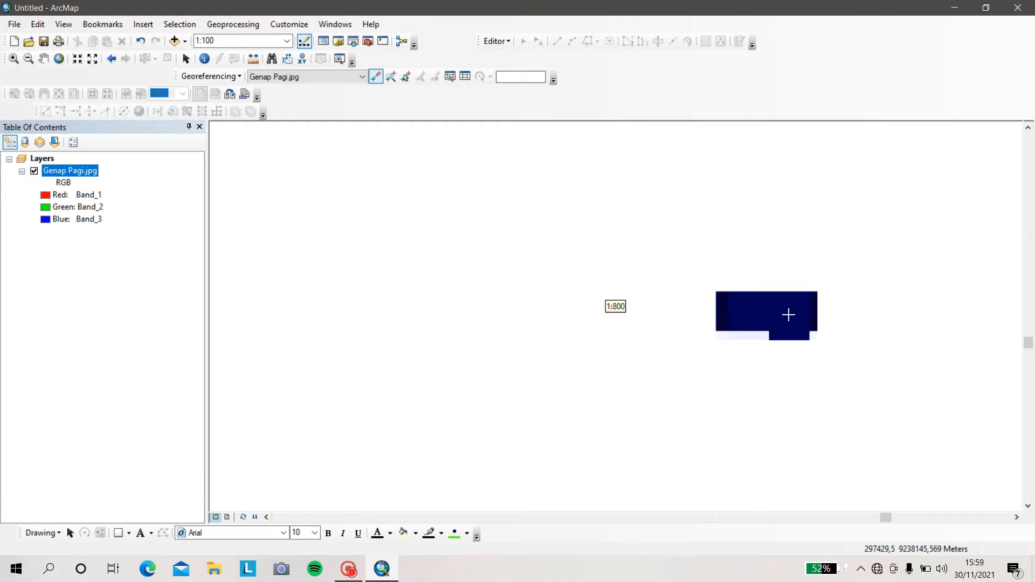
scroll(788, 315, up, 3)
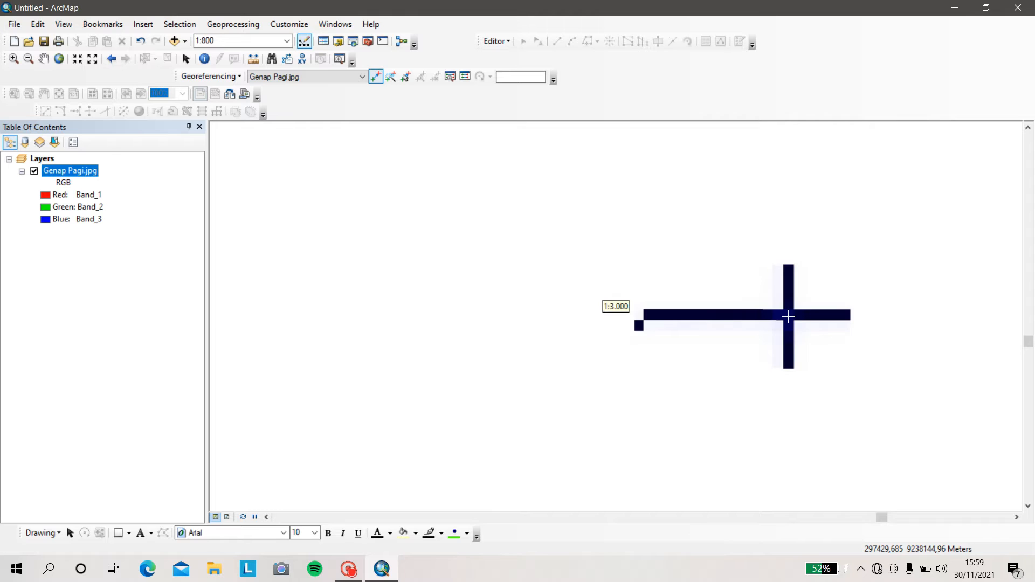
scroll(788, 314, up, 2)
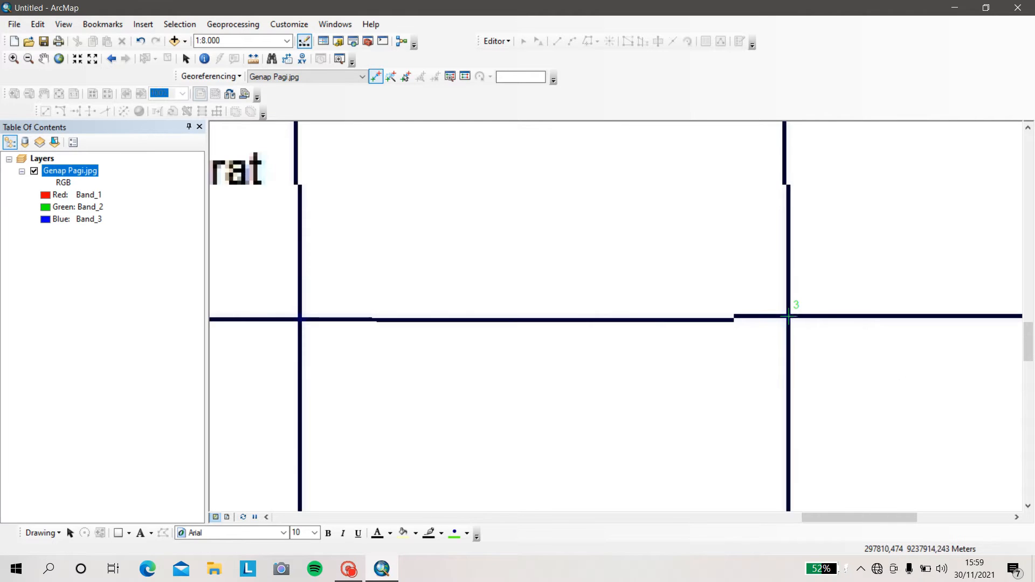
scroll(911, 391, up, 2)
scroll(911, 392, up, 2)
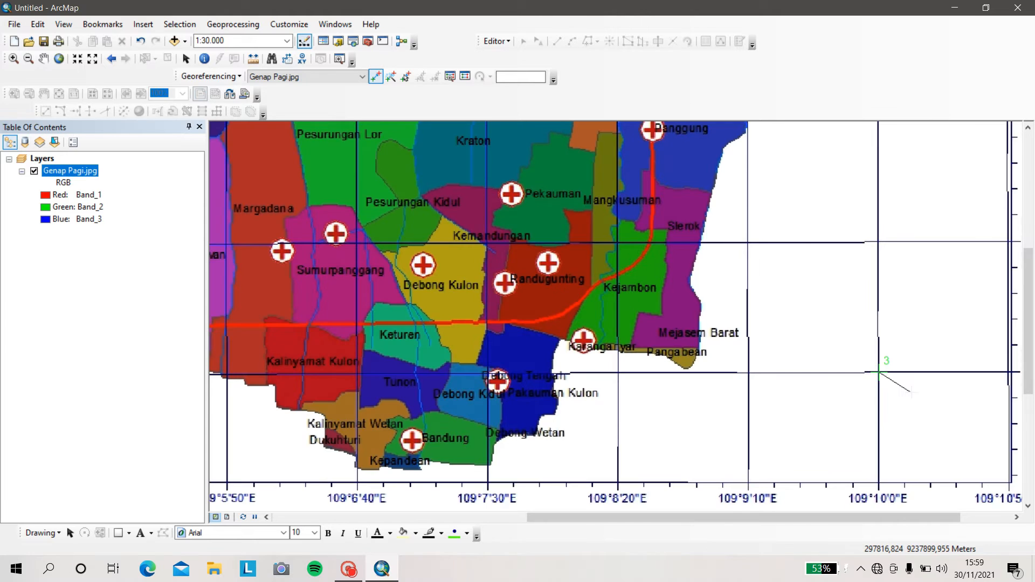
scroll(911, 392, up, 1)
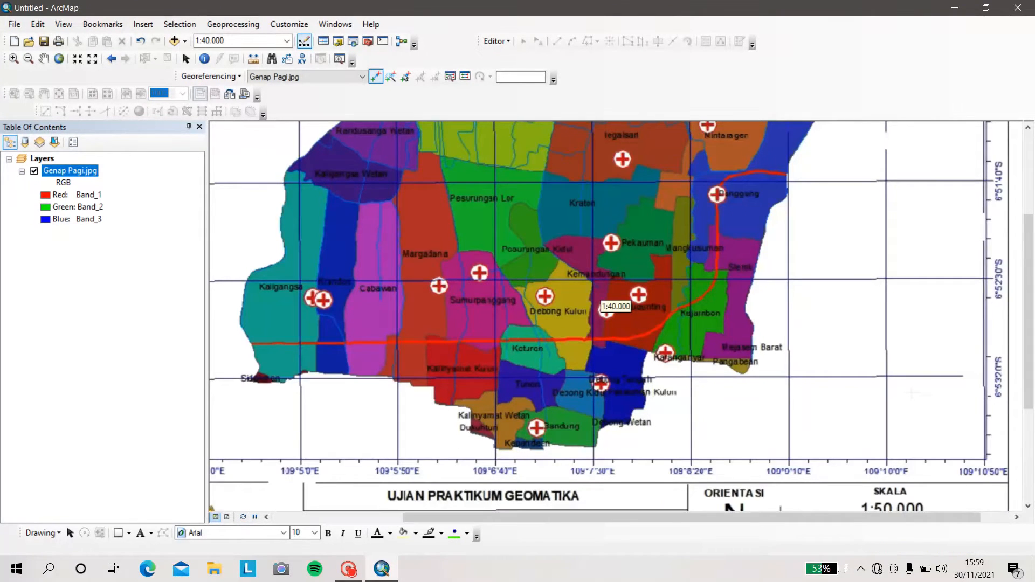
scroll(916, 401, down, 1)
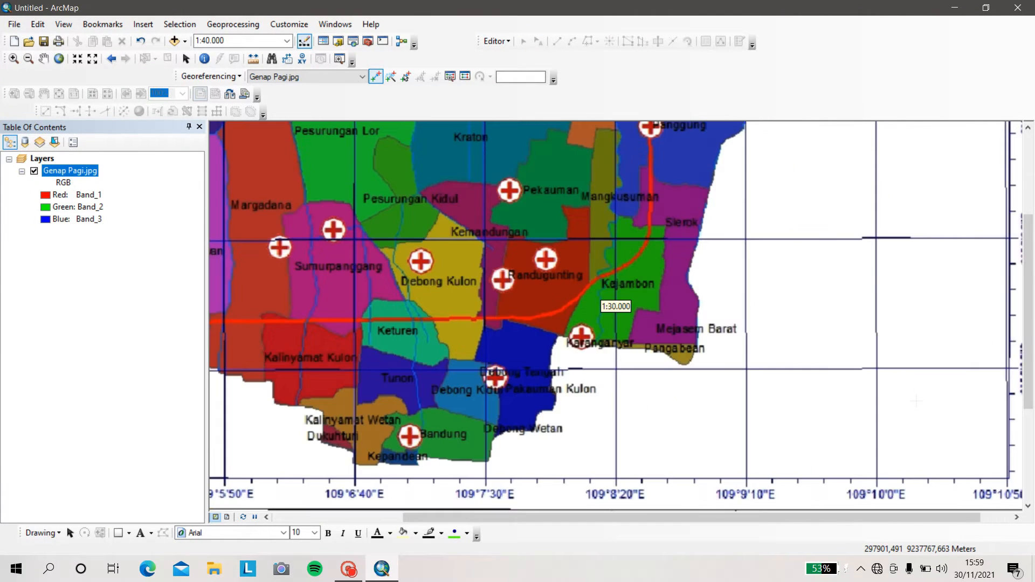
click(877, 368)
drag(918, 518, 927, 518)
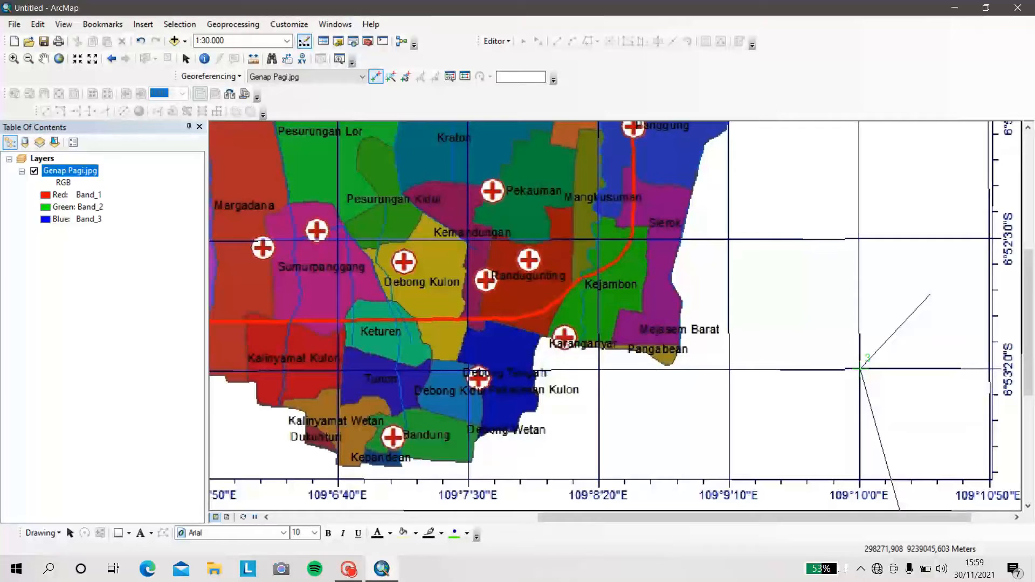
Enter the third control point's longitude in DMS as 109 degrees, 10 minutes, 0 seconds East
right_click(930, 294)
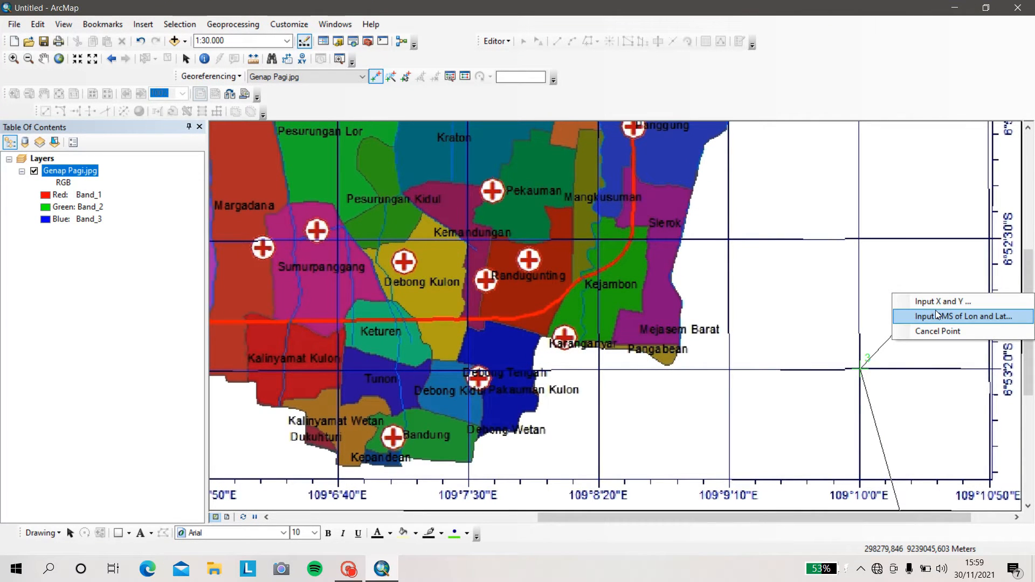
click(938, 317)
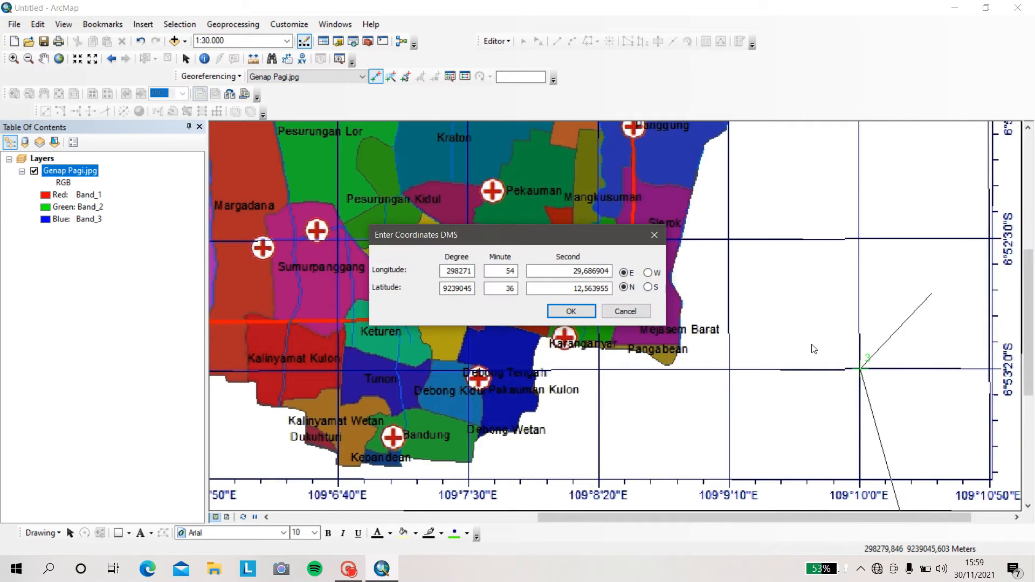
click(447, 270)
double_click(469, 271)
key(BackSpace)
key(Tab)
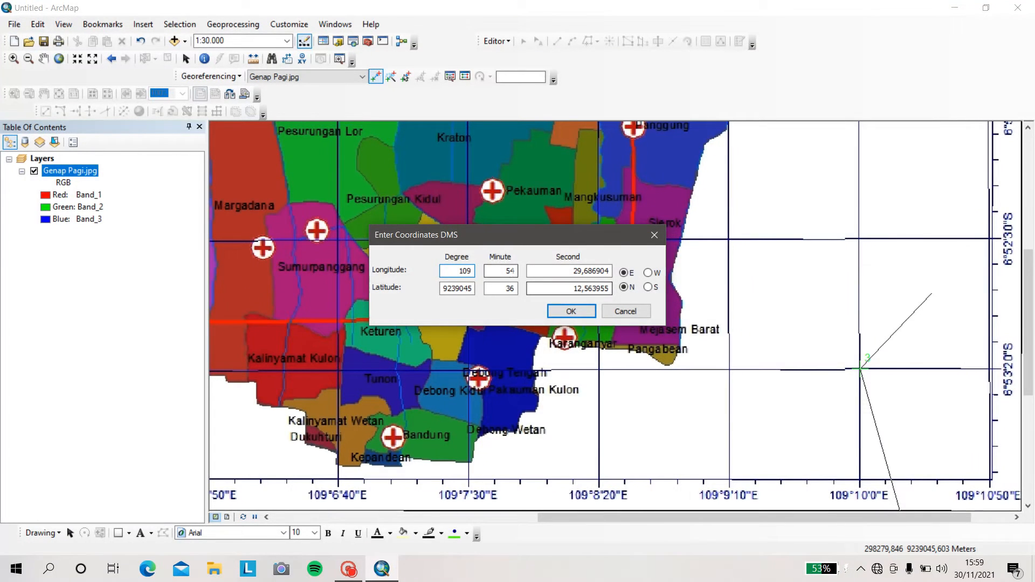
text(10)
key(Tab)
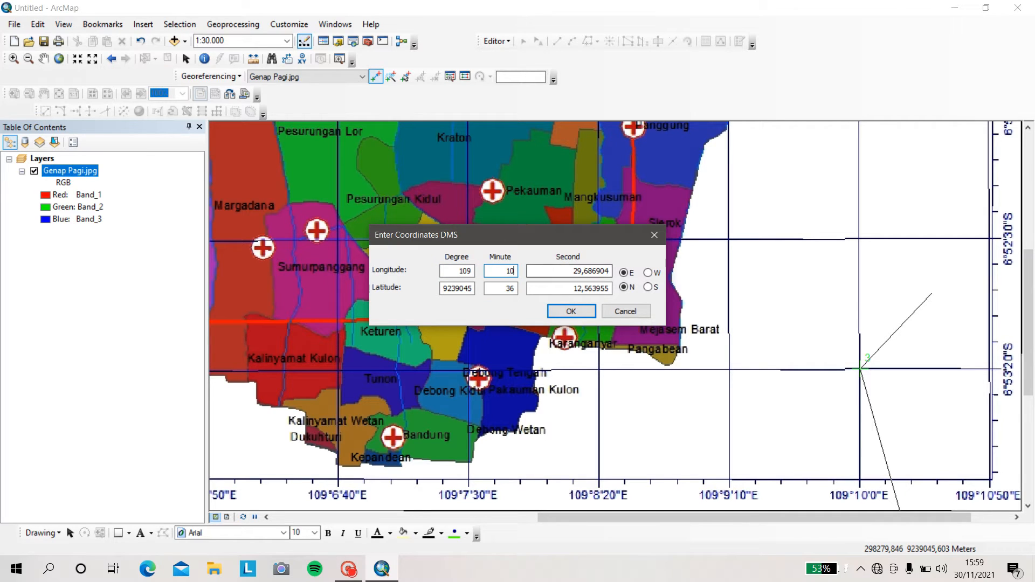
text(0)
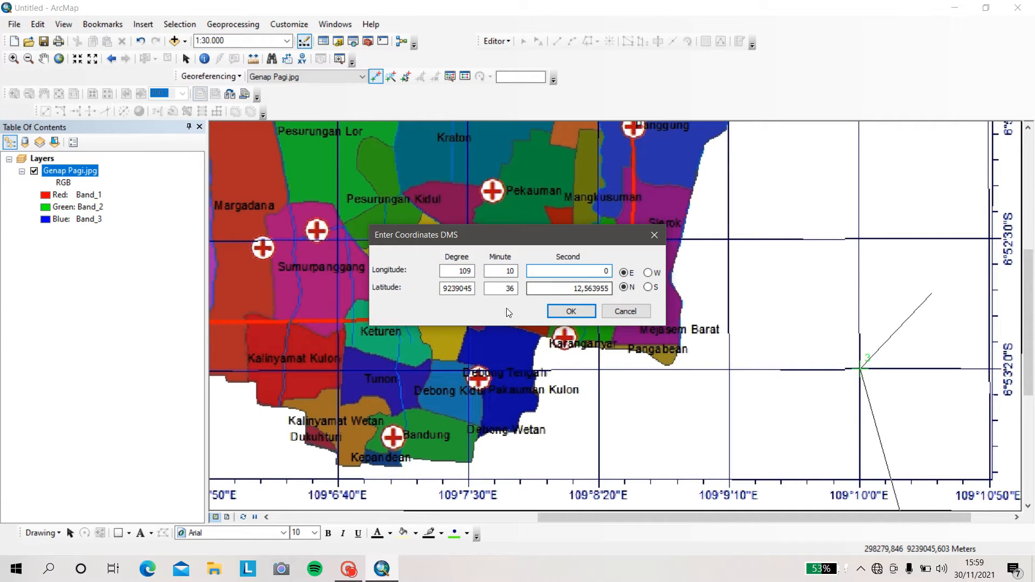
Set the third control point's latitude to 6 degrees, 53 minutes, 20 seconds South and accept the coordinates
double_click(460, 288)
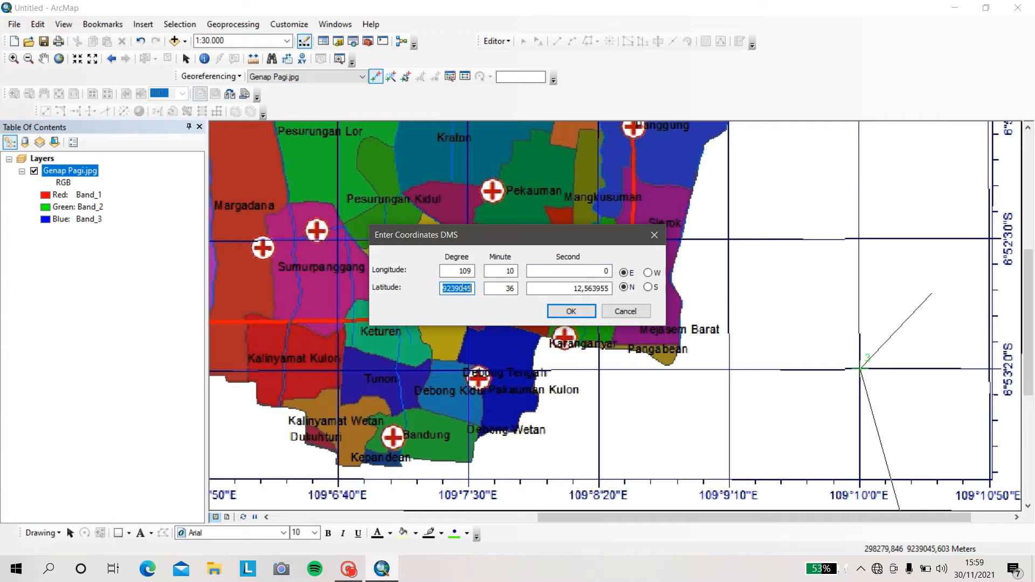
text(6)
double_click(511, 289)
text(53)
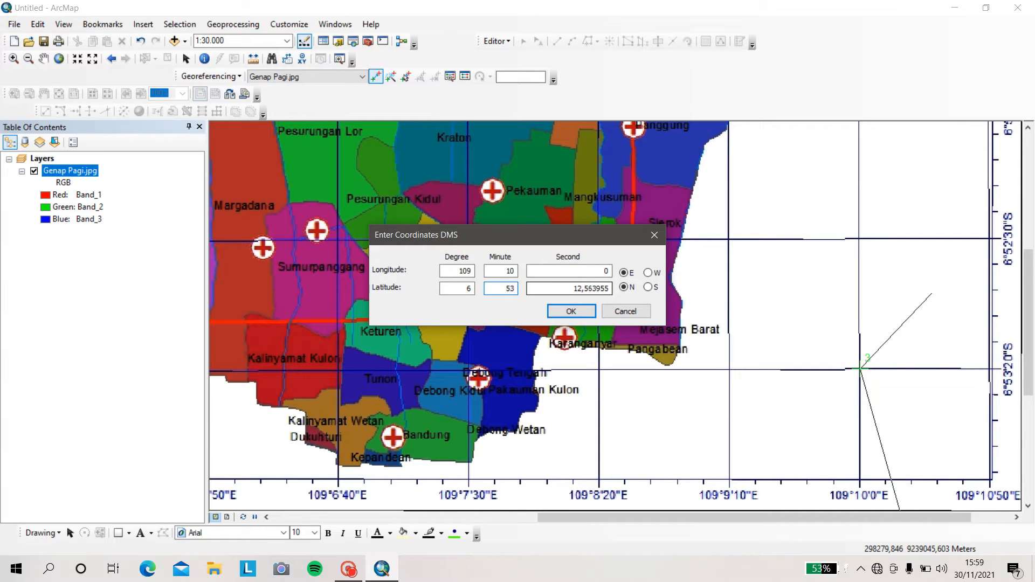
double_click(589, 288)
text(20)
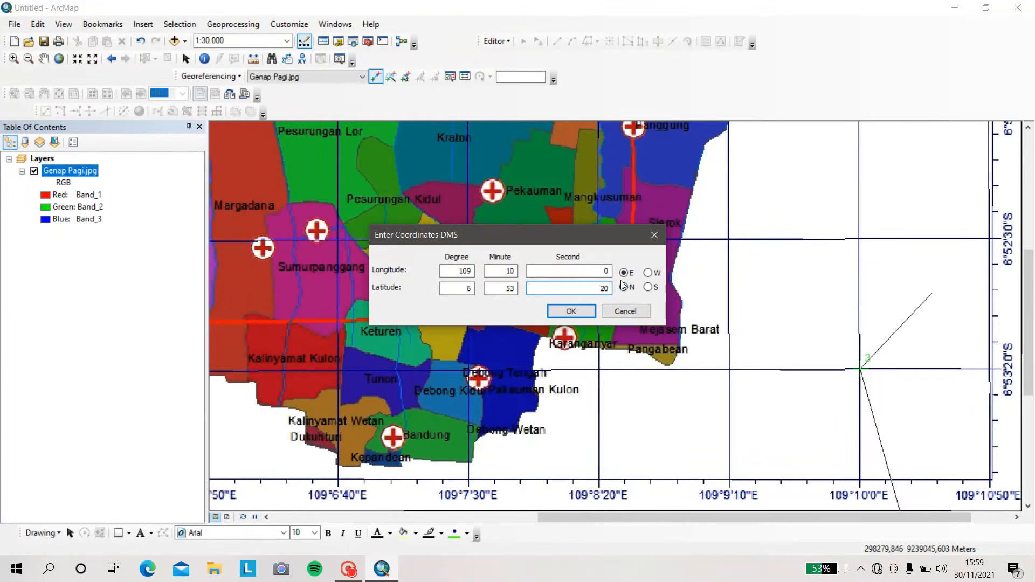
click(647, 288)
click(584, 309)
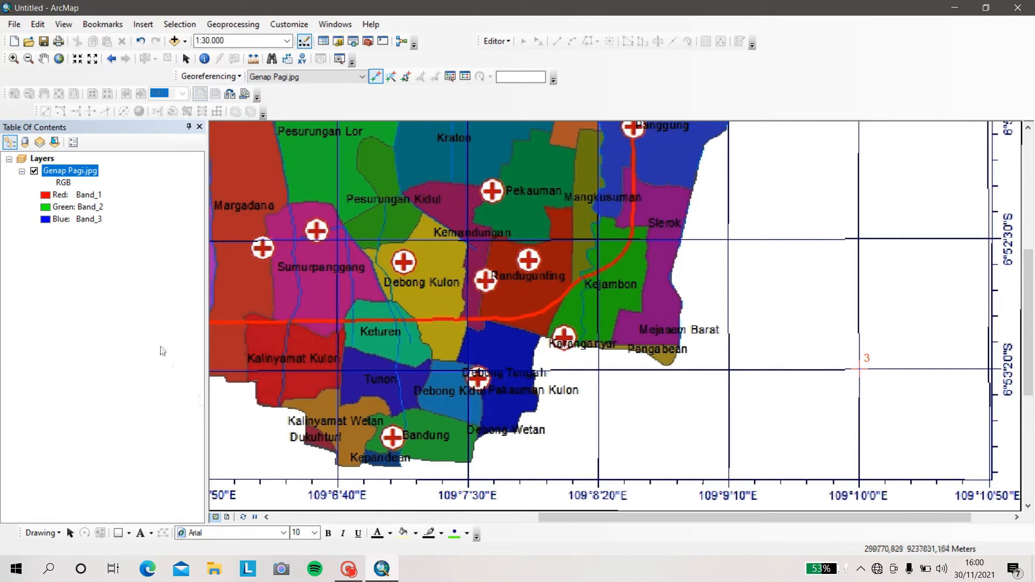
Place the fourth control point at the grid intersection of 109°4'10"E and 6°53'20"S
click(60, 61)
scroll(435, 341, up, 4)
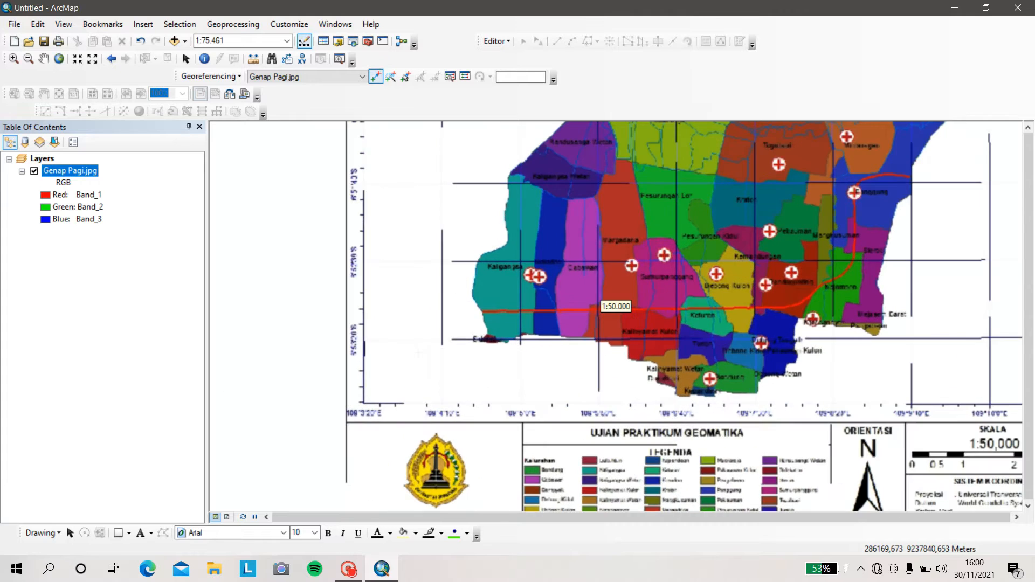
scroll(431, 351, up, 7)
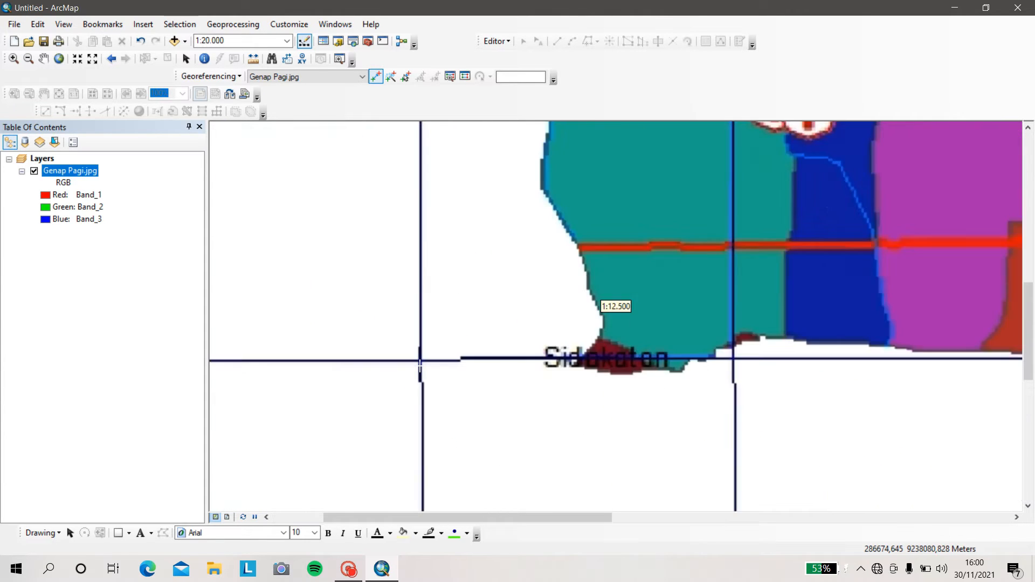
scroll(426, 329, up, 5)
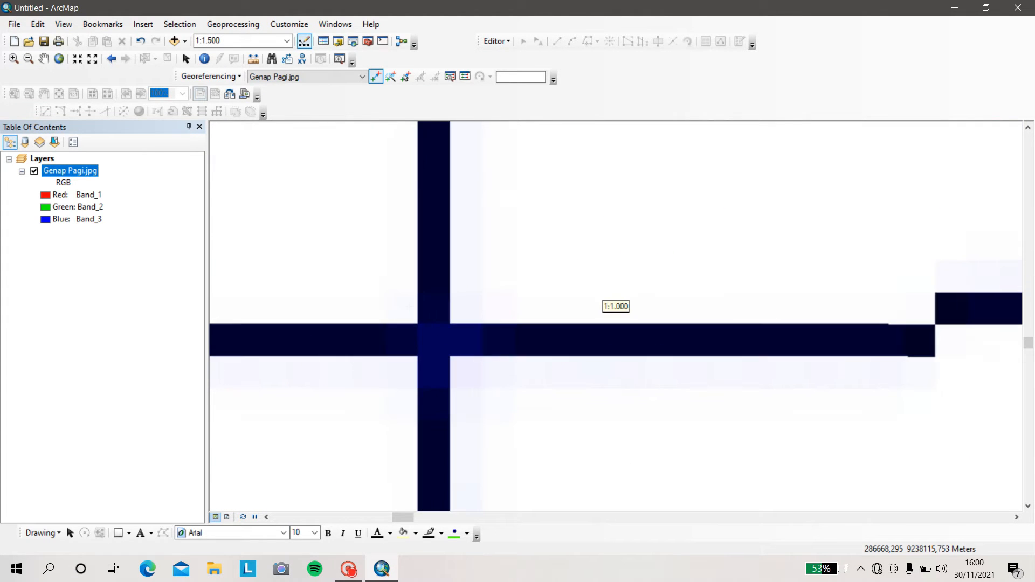
scroll(446, 340, up, 5)
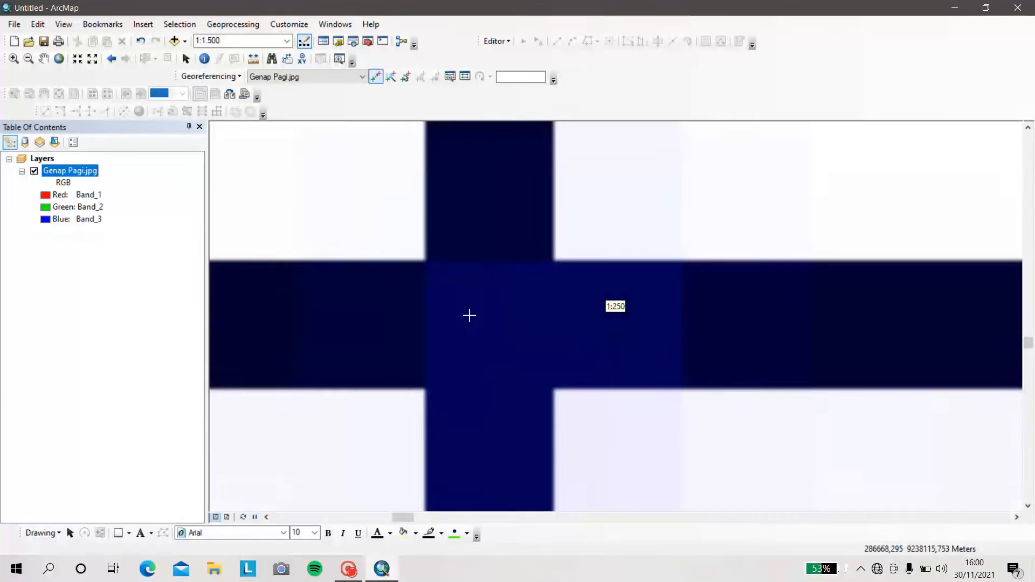
scroll(501, 326, up, 3)
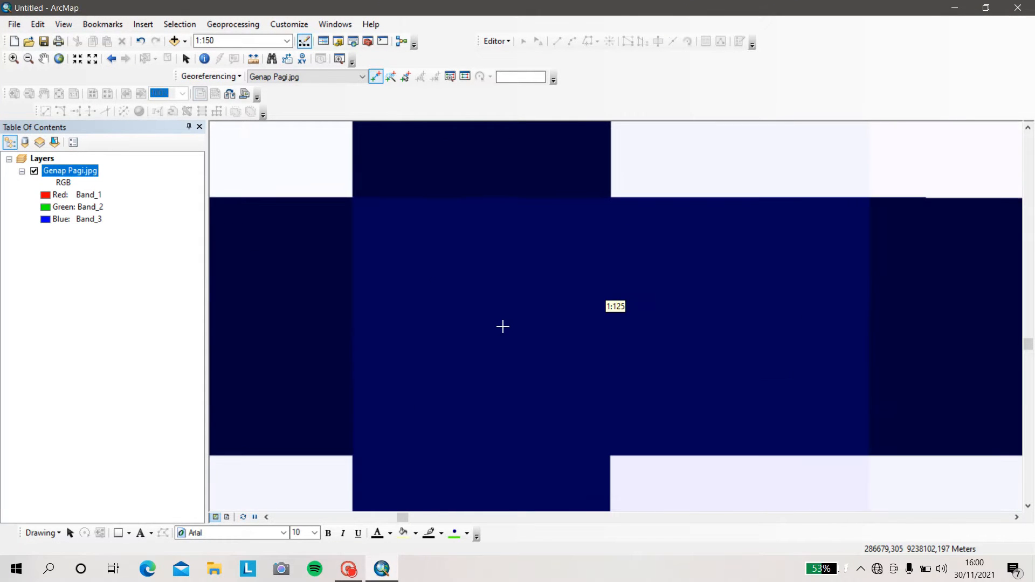
scroll(502, 327, up, 1)
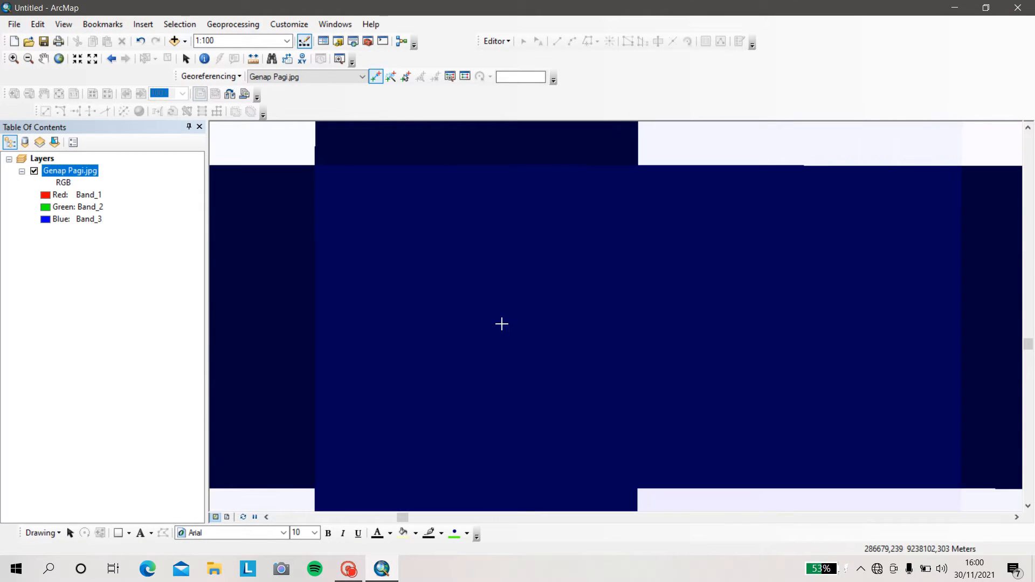
click(466, 318)
Enter the fourth control point's longitude in DMS as 109 degrees, 4 minutes, 10 seconds East
scroll(559, 251, down, 1)
scroll(558, 259, down, 1)
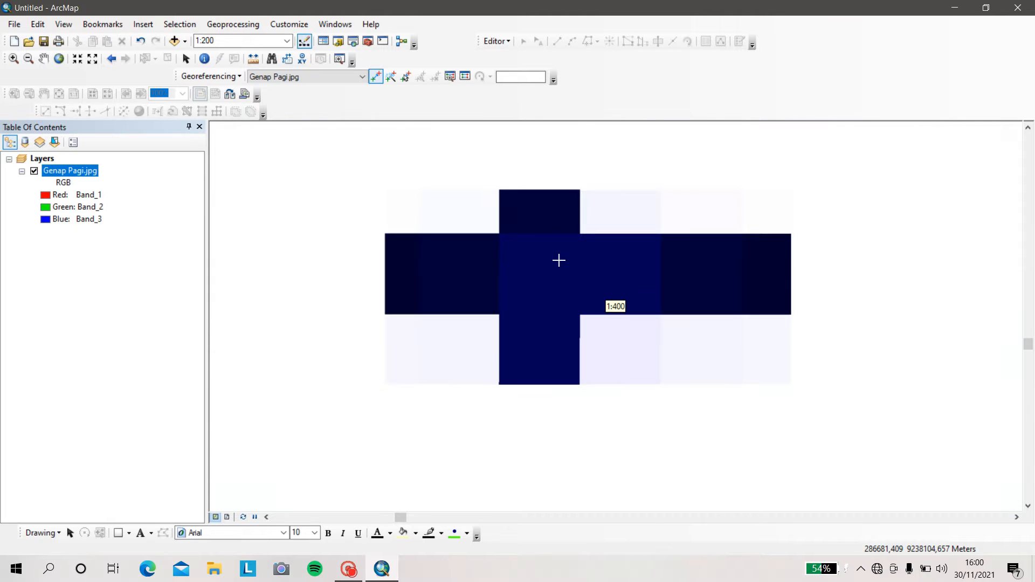
scroll(555, 260, down, 2)
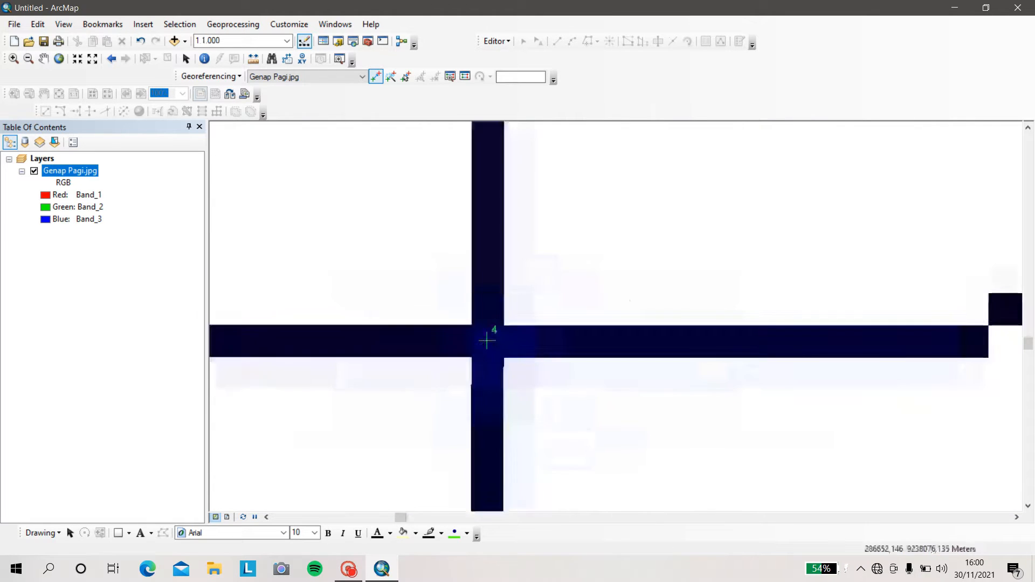
scroll(294, 462, down, 2)
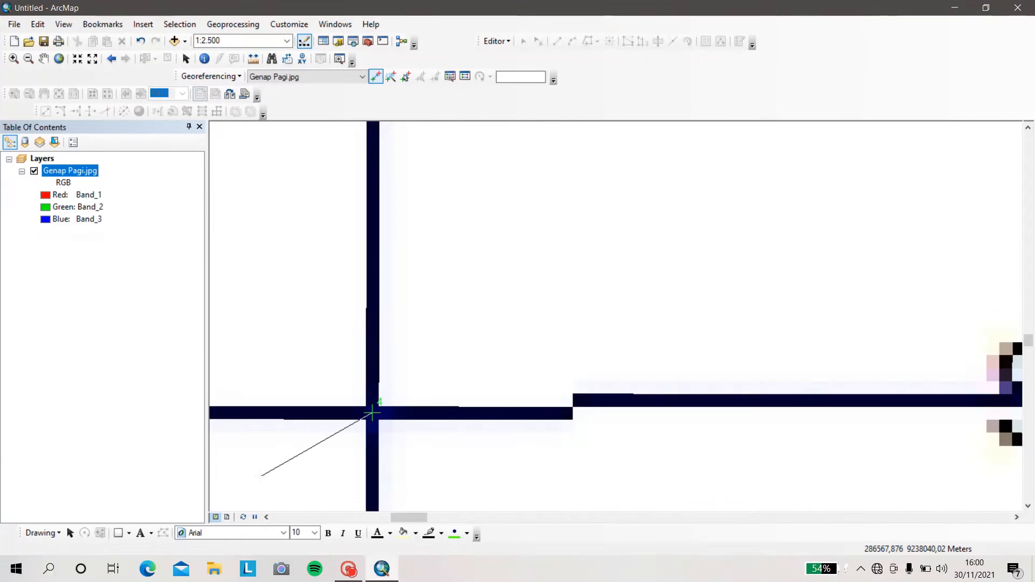
scroll(612, 299, down, 2)
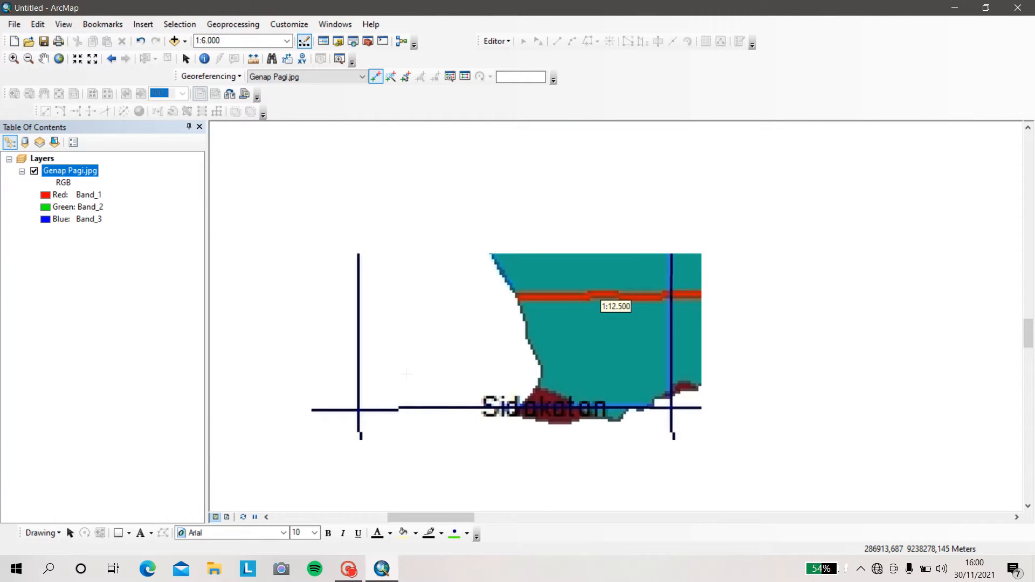
scroll(612, 302, down, 2)
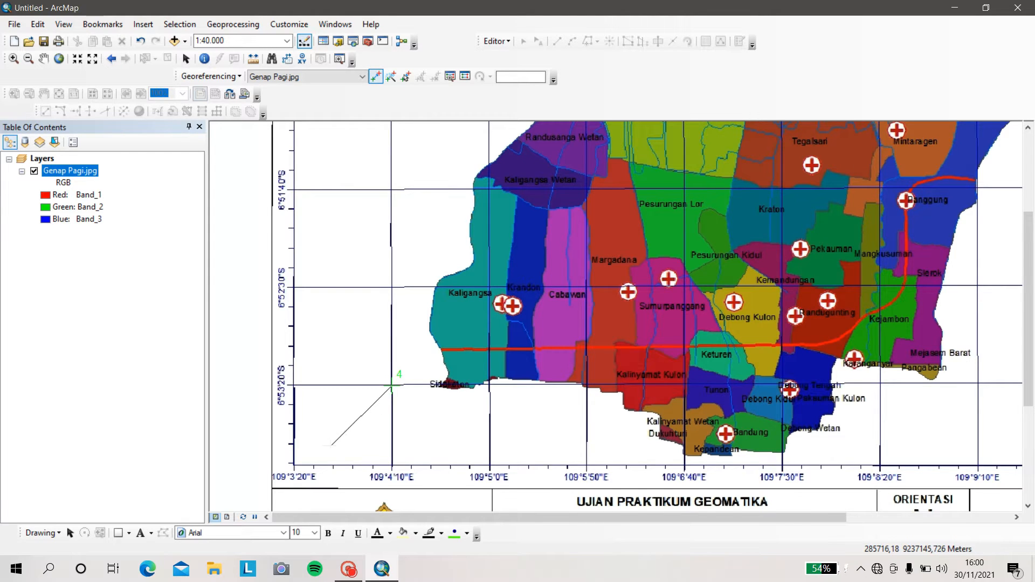
scroll(331, 445, up, 1)
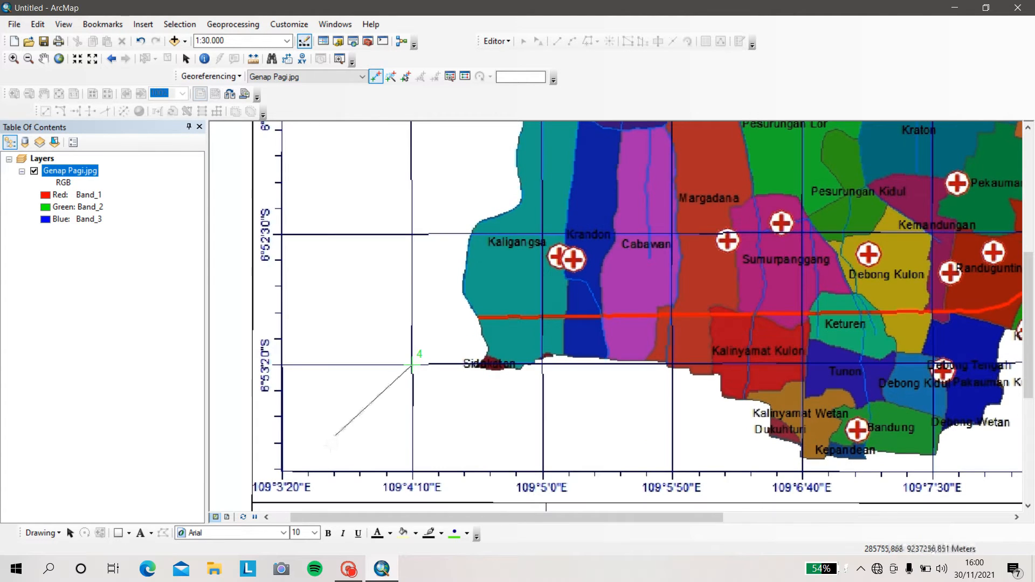
right_click(333, 437)
click(372, 460)
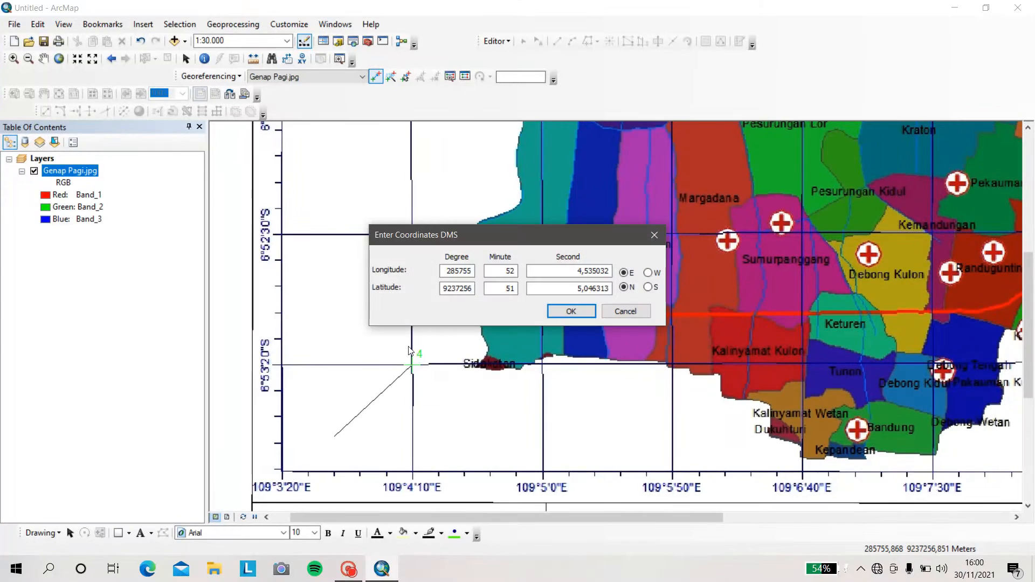
double_click(449, 271)
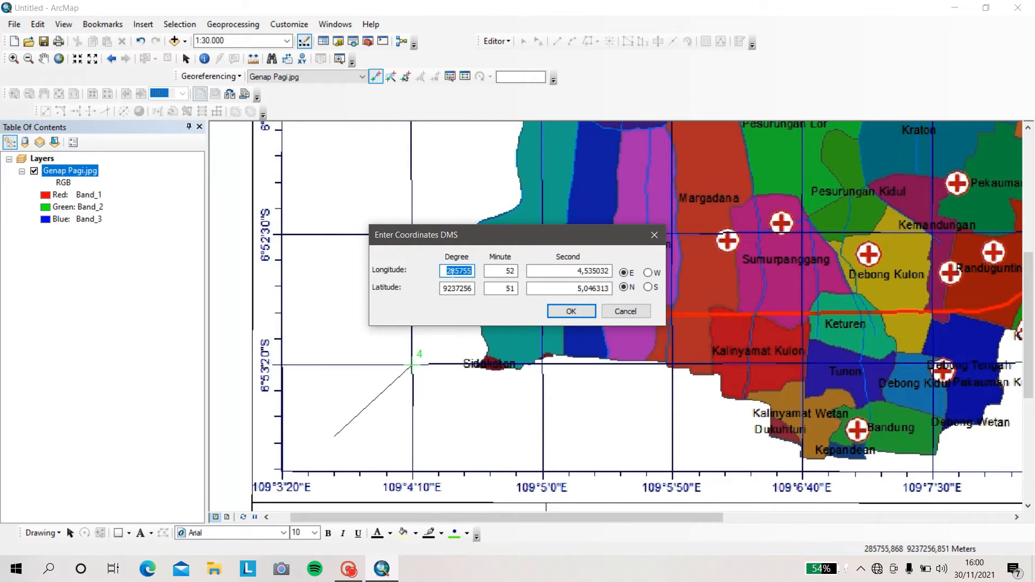
text(109)
key(Tab)
text(4)
key(Tab)
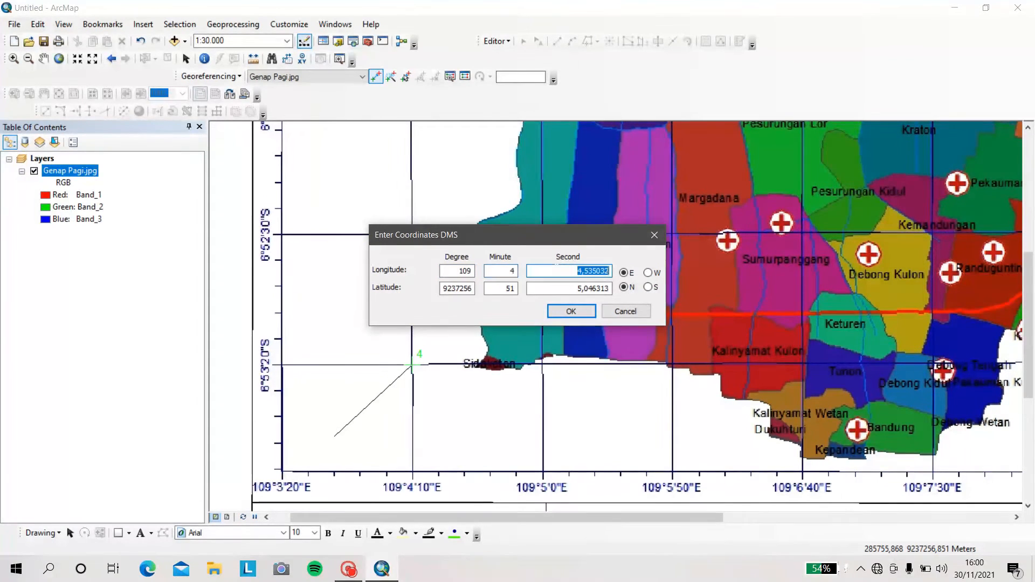
text(10)
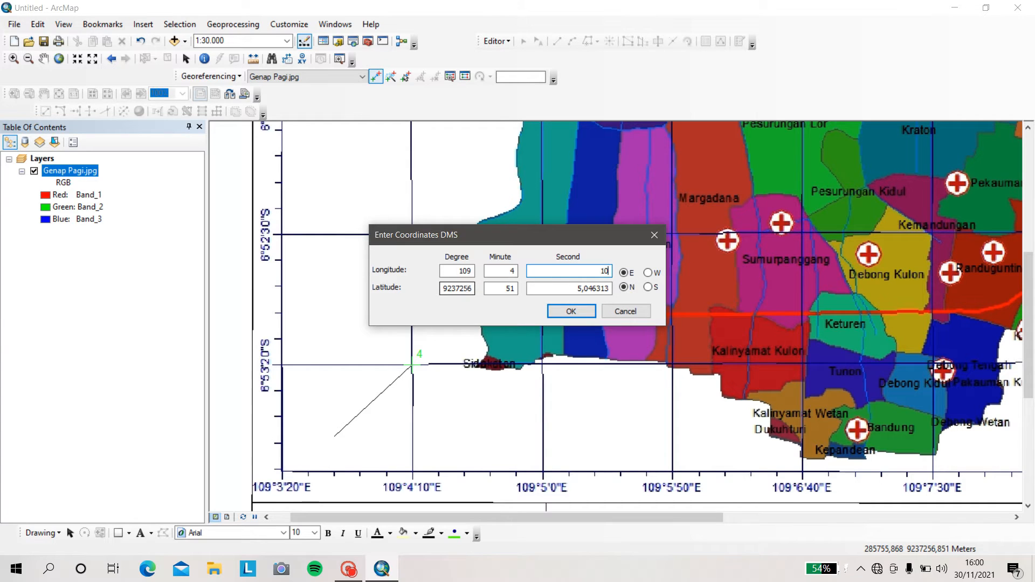
Set the fourth control point's latitude to 6 degrees, 53 minutes, 20 seconds South and accept the coordinates
double_click(465, 289)
text(6)
key(Tab)
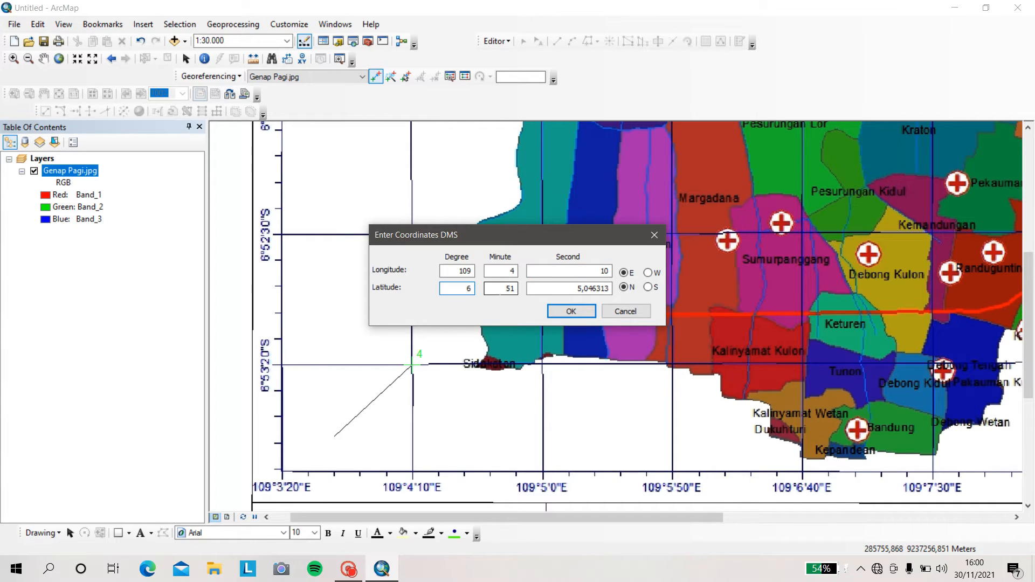
text(53)
click(577, 288)
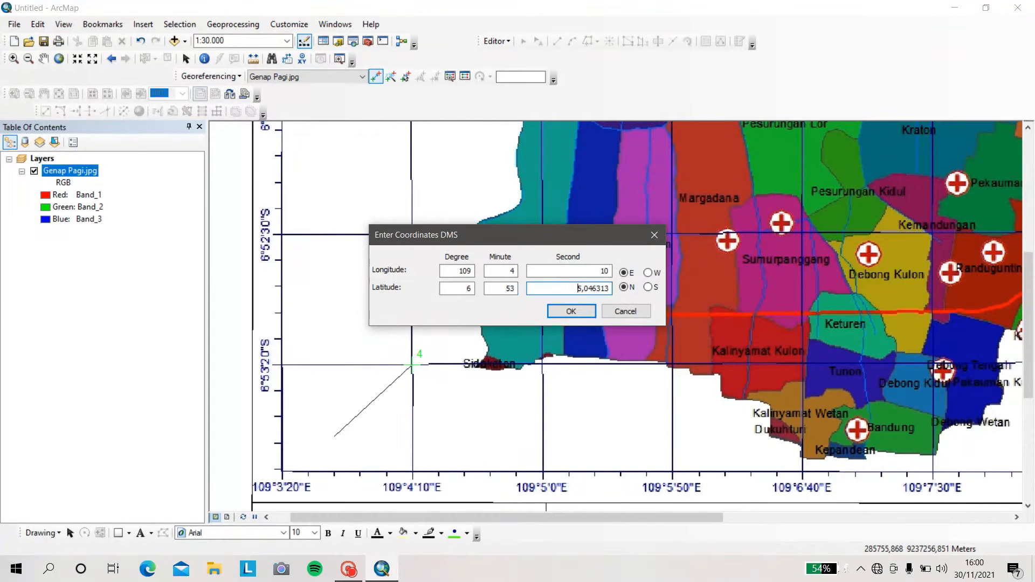
key(shift+End)
text(2)
click(649, 287)
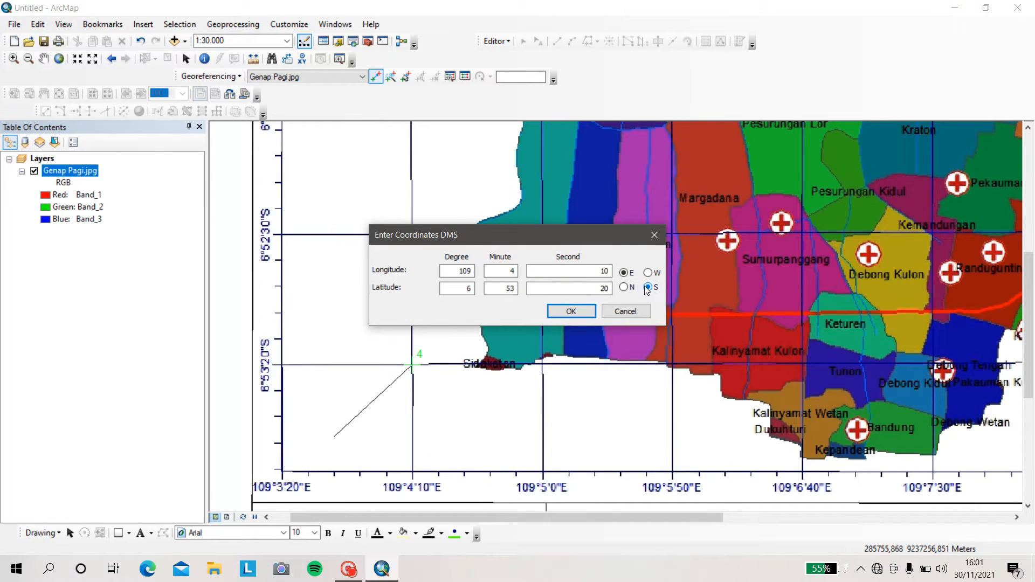
click(571, 312)
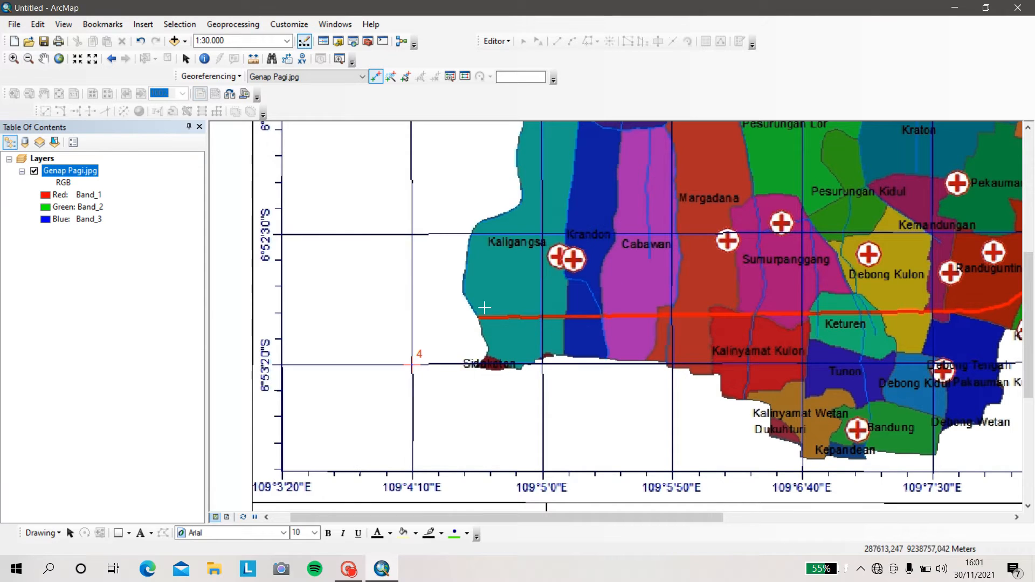
Review the residuals and total RMS error of the four control points in the link table, then close it
click(57, 63)
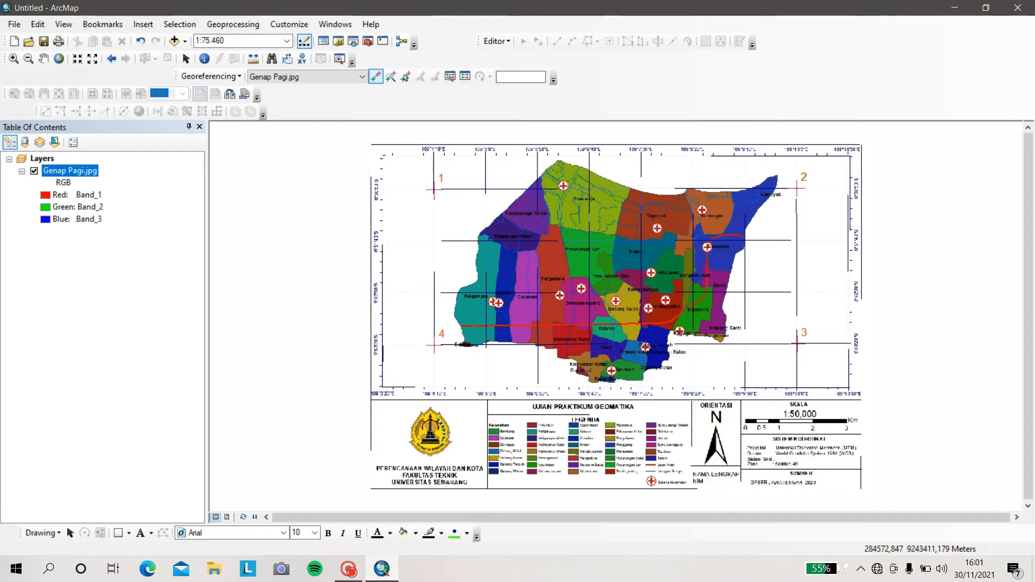
click(461, 79)
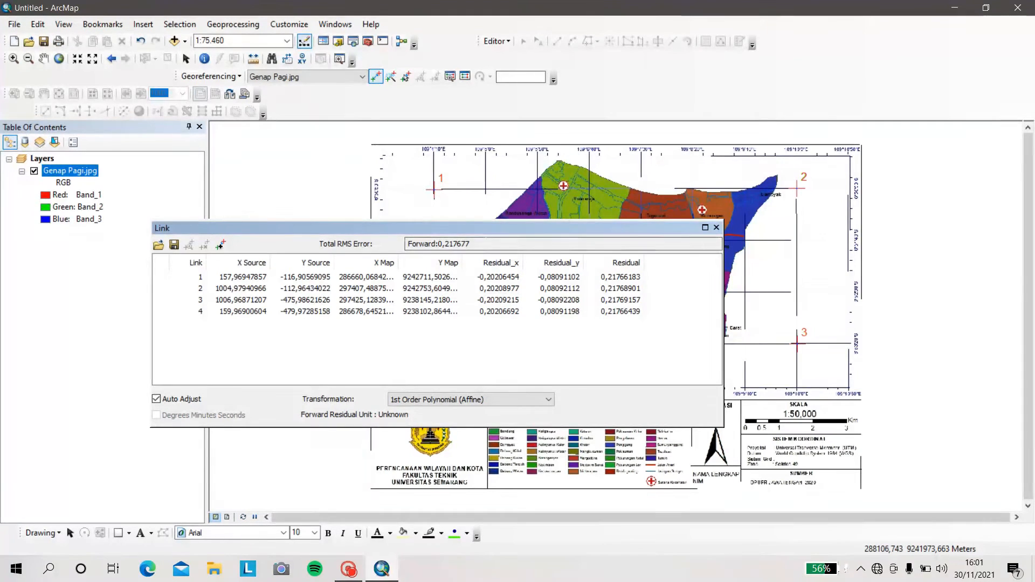
click(716, 227)
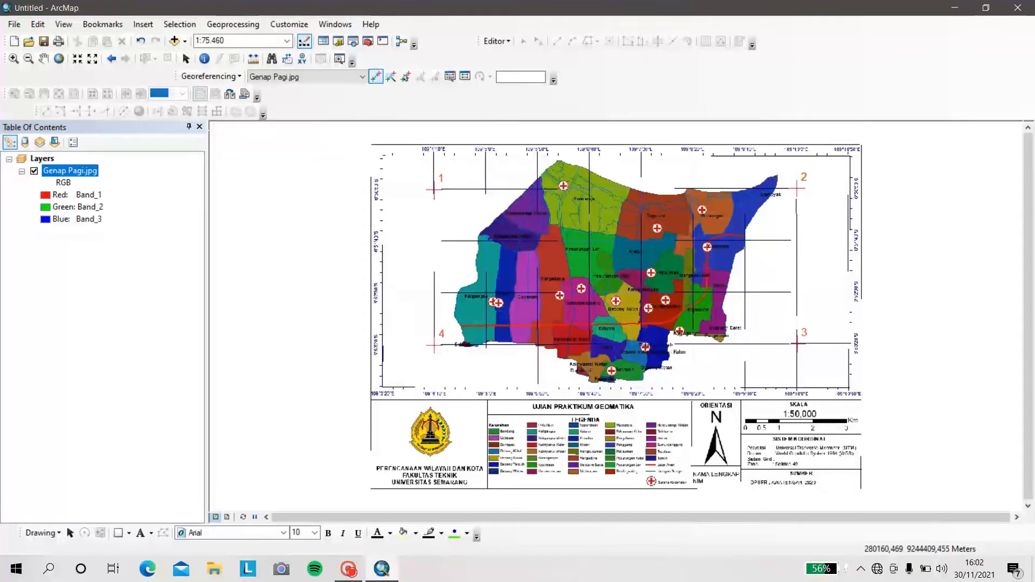
Rectify the georeferenced image and save it as Genap Pagi2.tif in TIFF format in the Ujian Praktikum folder
click(206, 78)
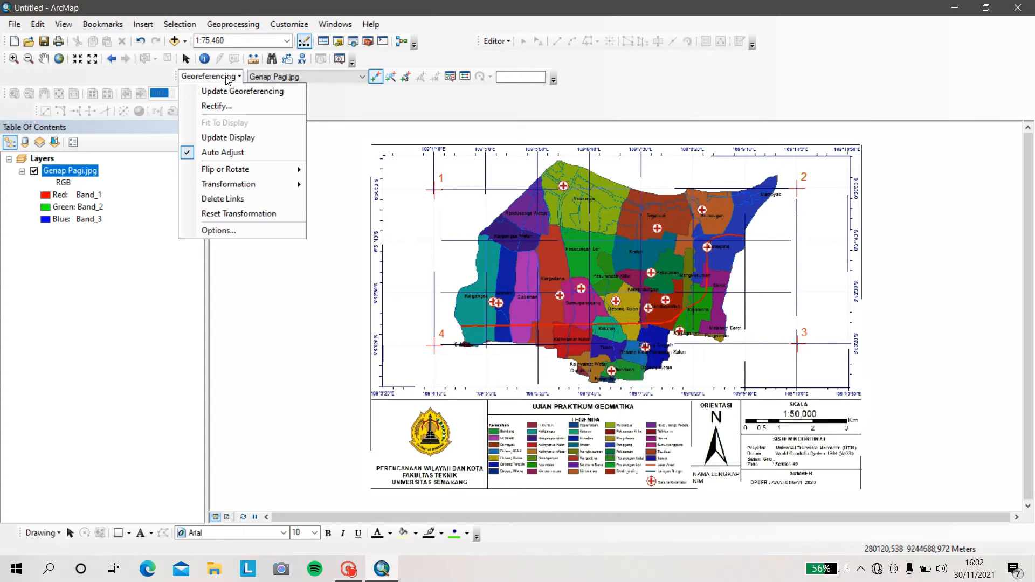
click(231, 105)
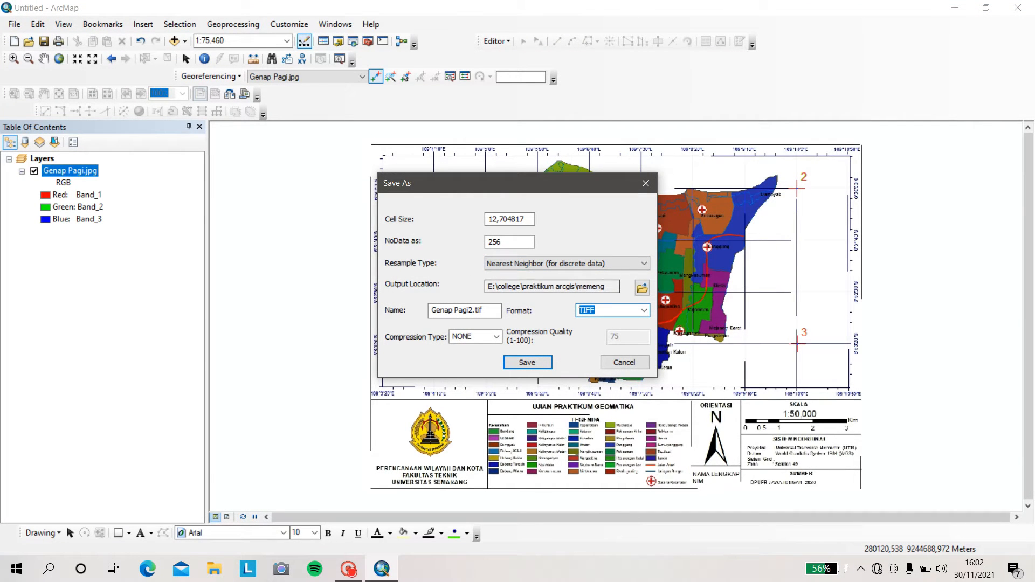
click(639, 289)
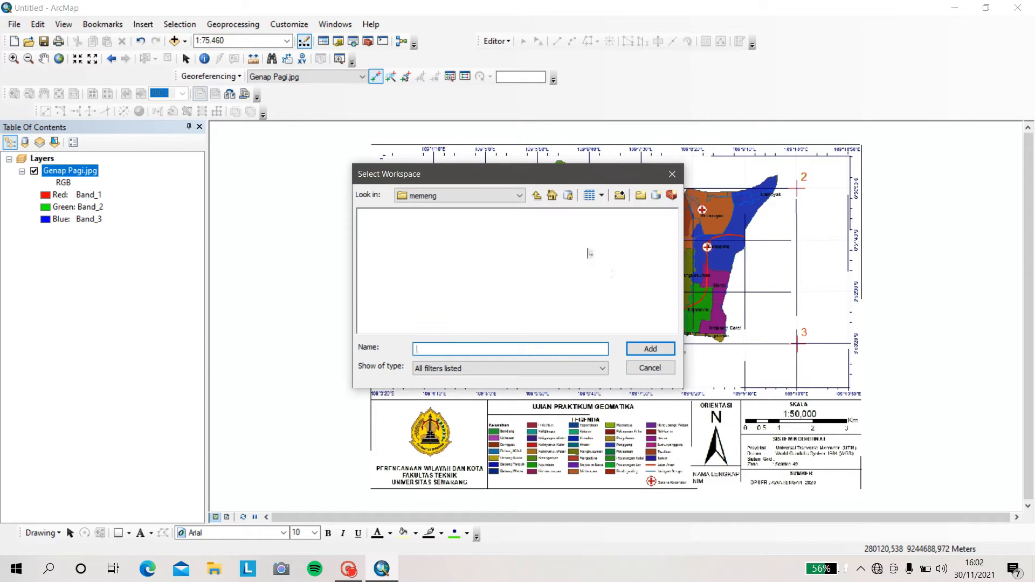
click(536, 196)
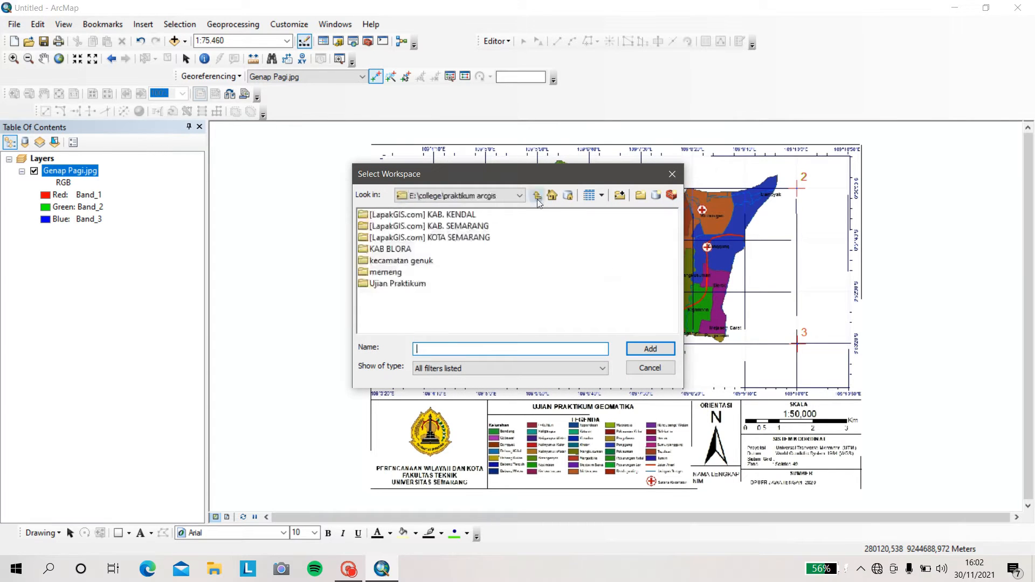
click(425, 286)
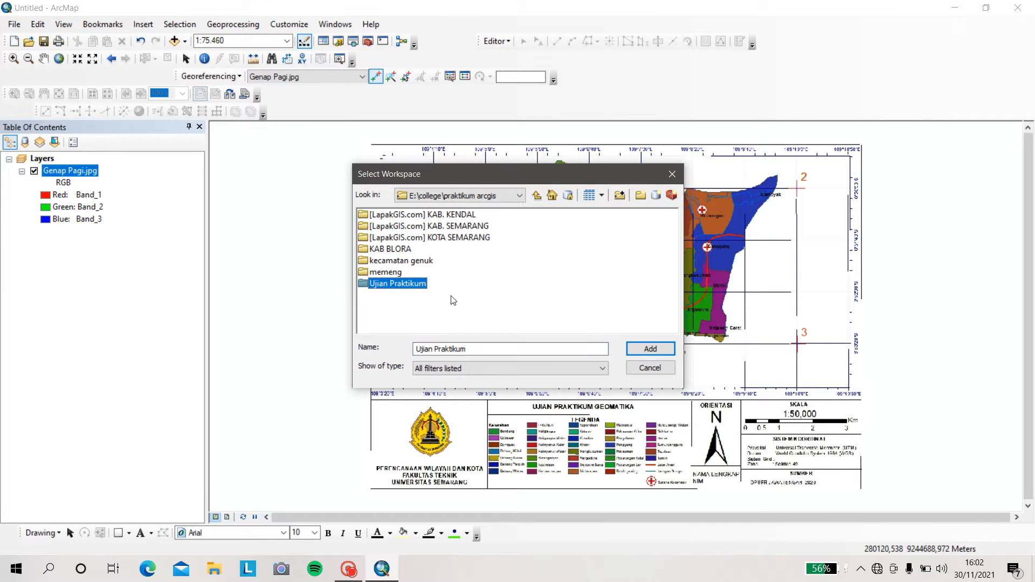
click(650, 349)
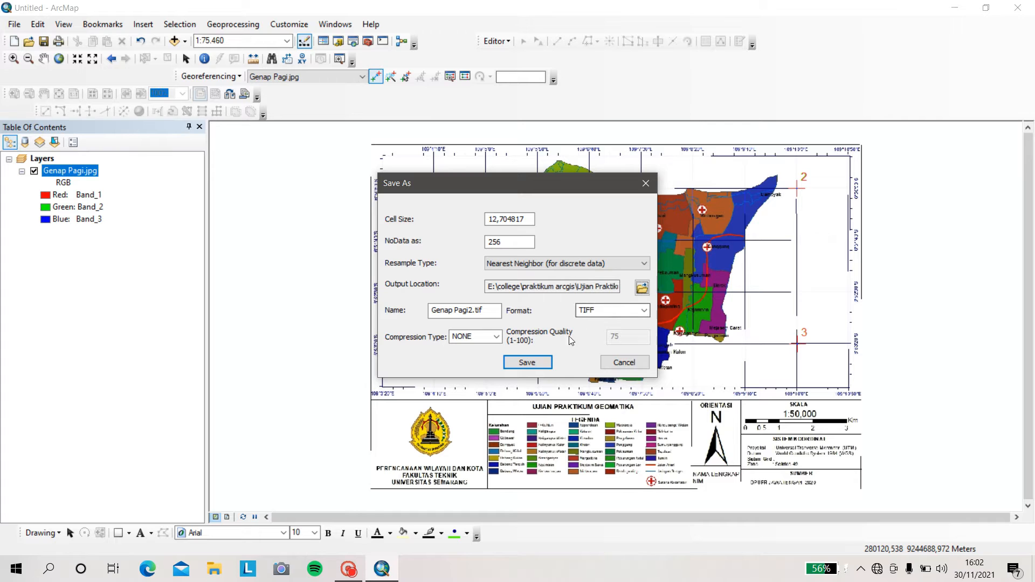
click(540, 366)
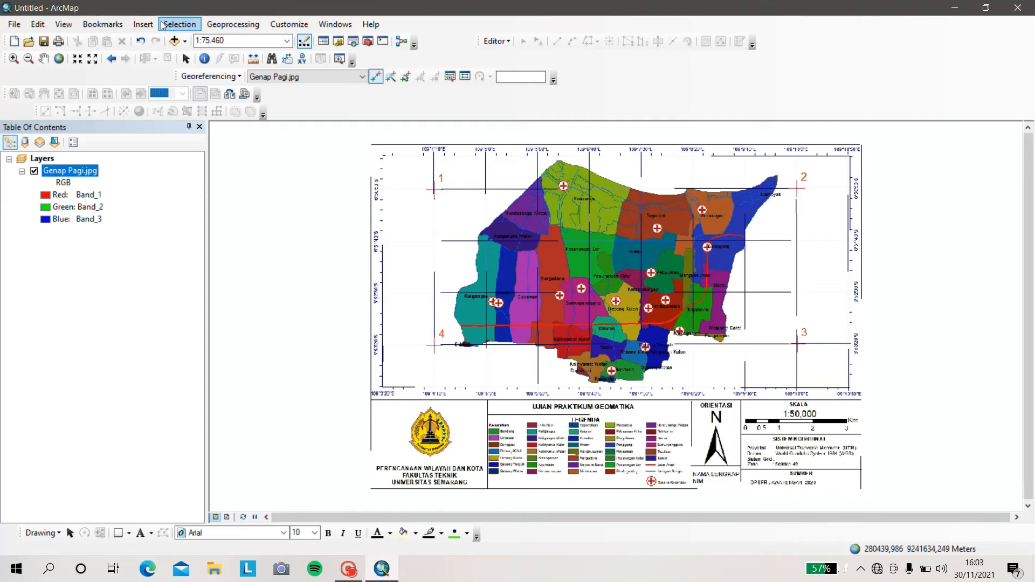
Add the rectified raster Genap Pagi2.tif from the Ujian Praktikum folder to the map
click(175, 41)
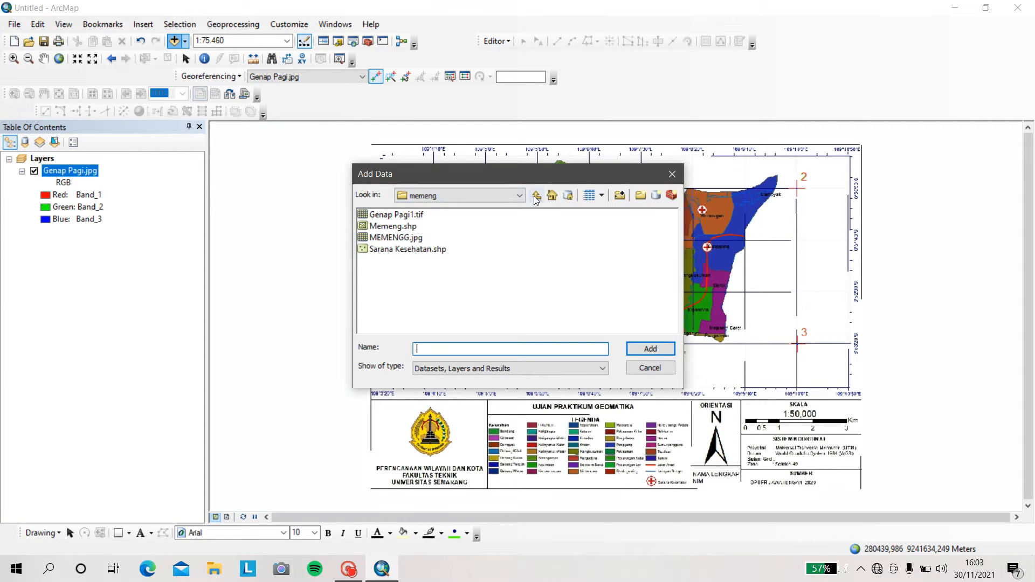
click(536, 196)
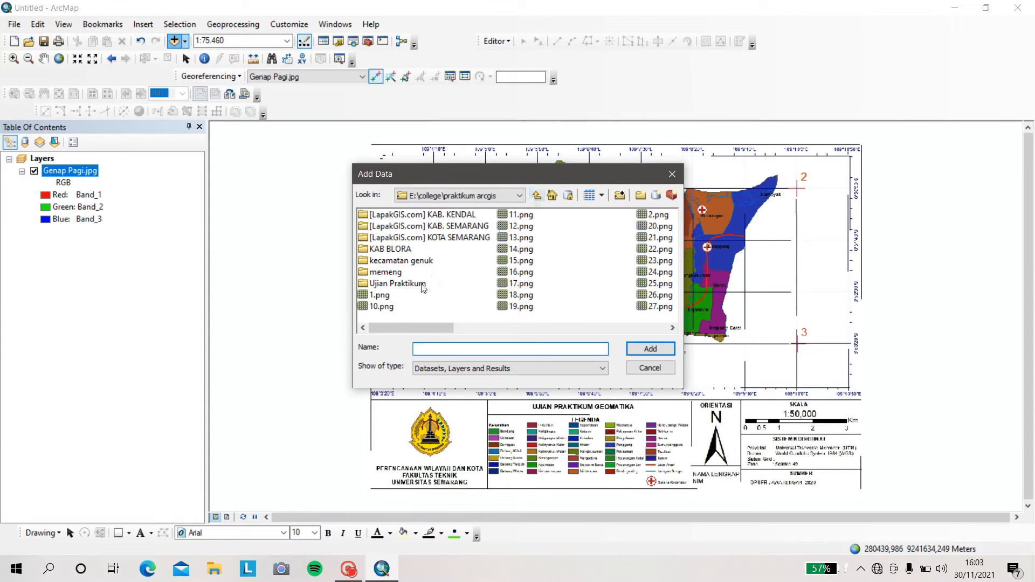
double_click(399, 284)
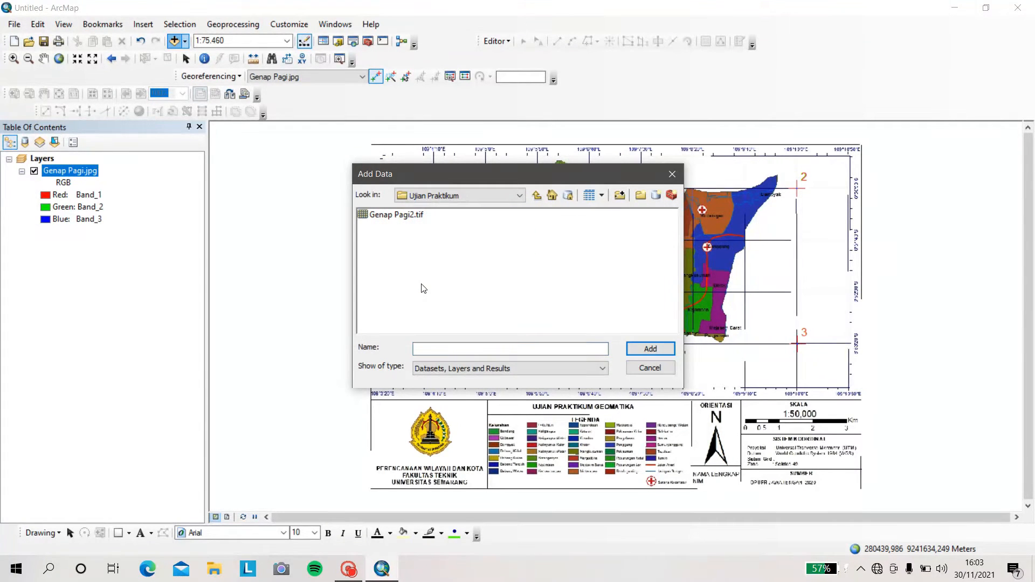
click(388, 218)
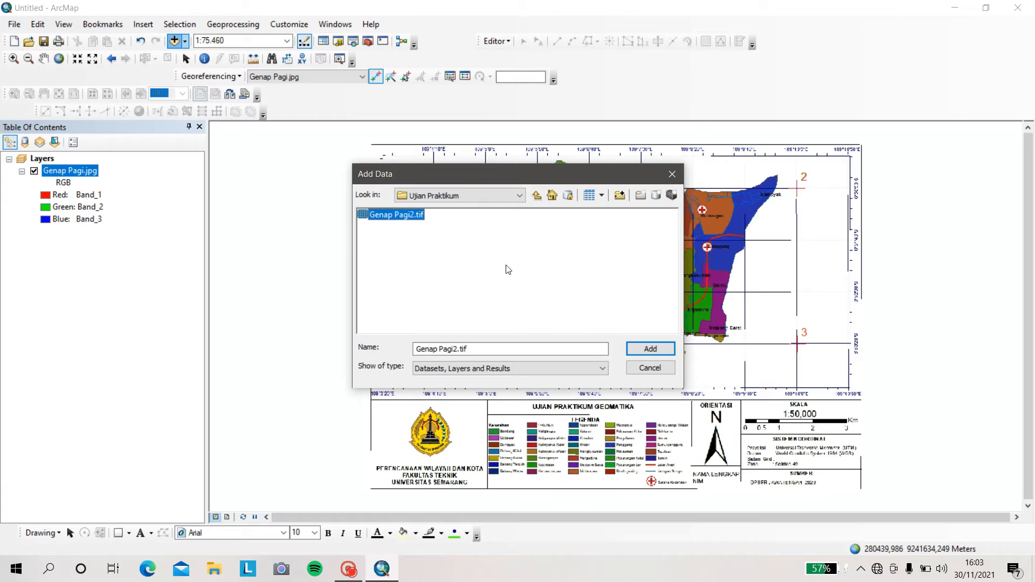
click(659, 351)
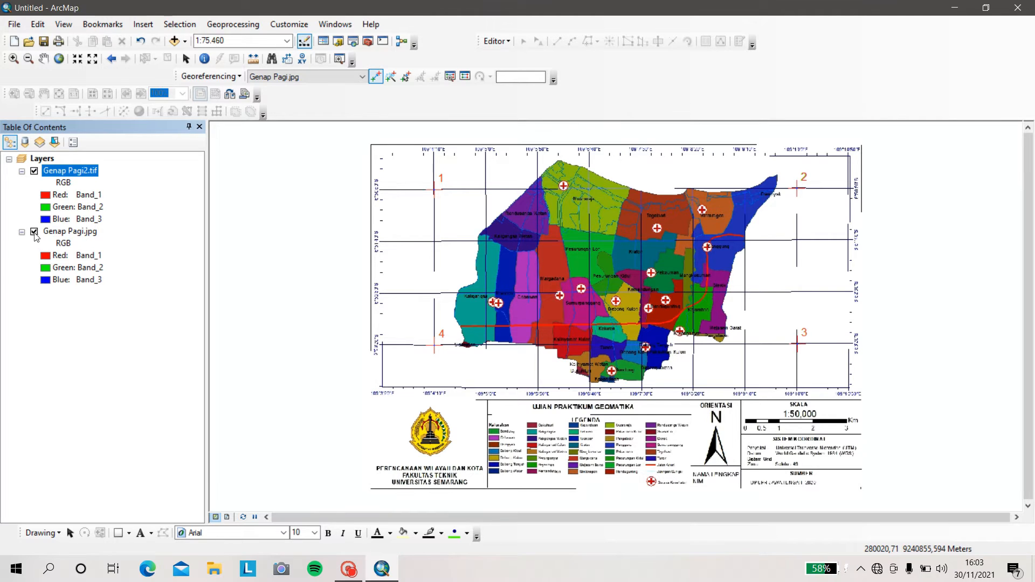
Hide the original Genap Pagi.jpg layer, collapse its legend and switch to the Select Elements tool
click(34, 232)
click(22, 233)
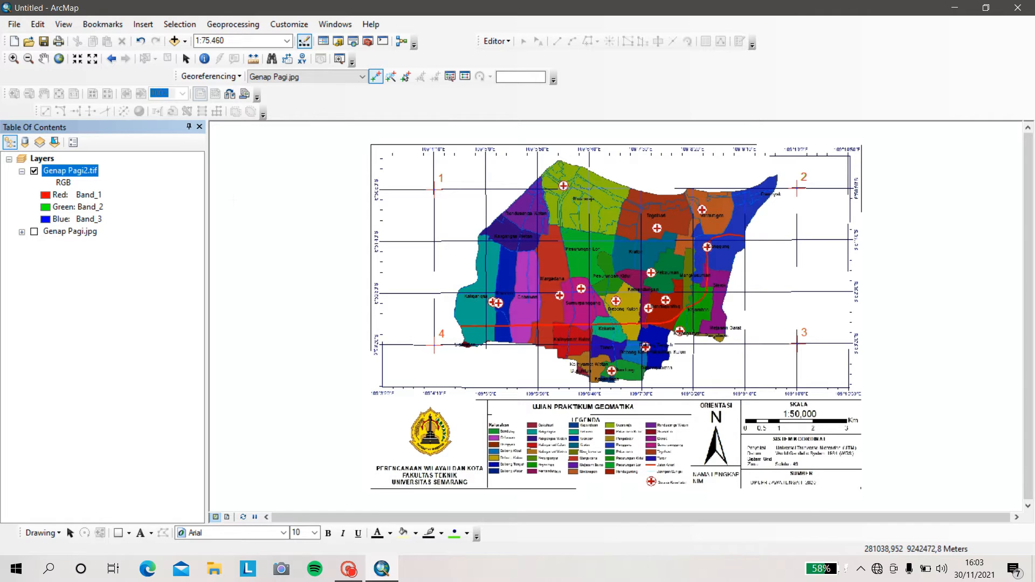
click(185, 59)
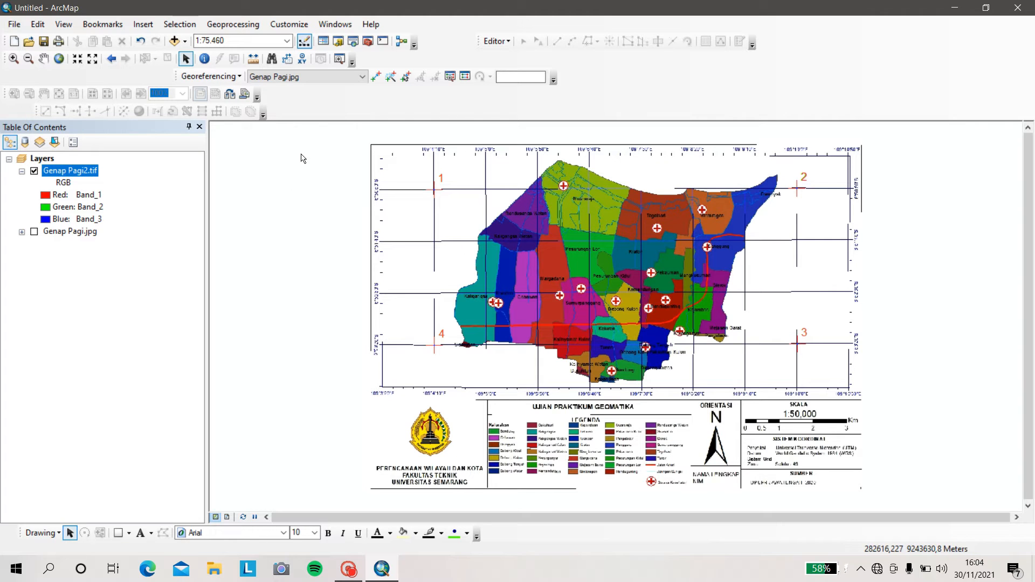
Start a new shapefile in the connected Ujian Praktikum folder, naming it Ujian Praktikum with the Polygon feature type
click(338, 43)
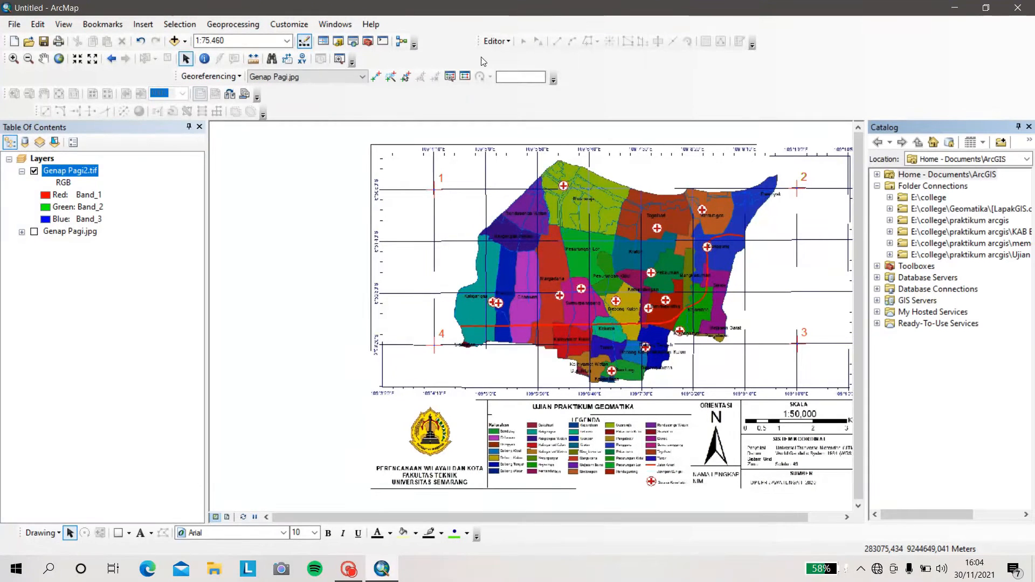
click(969, 257)
right_click(969, 257)
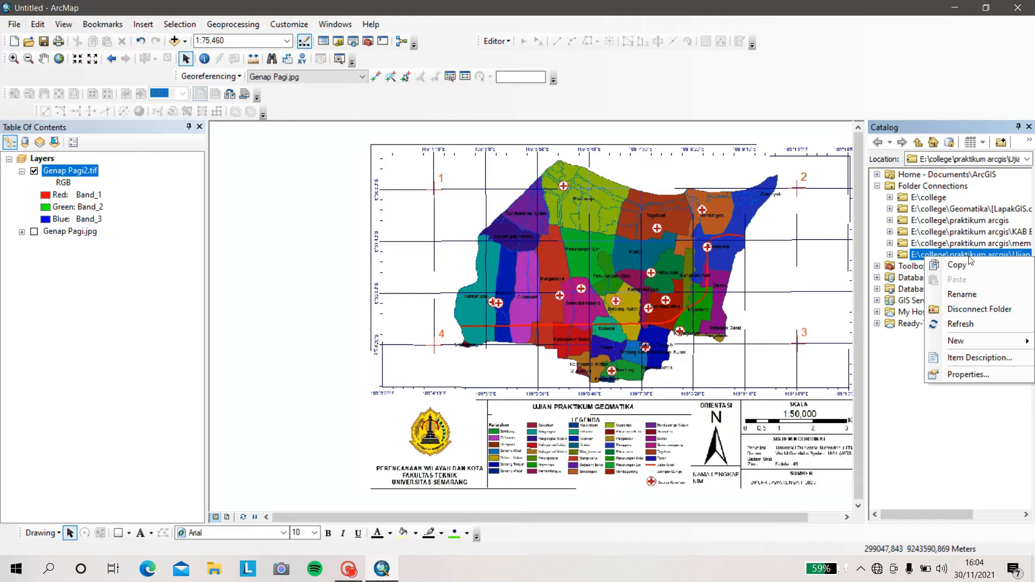
mouse_move(967, 337)
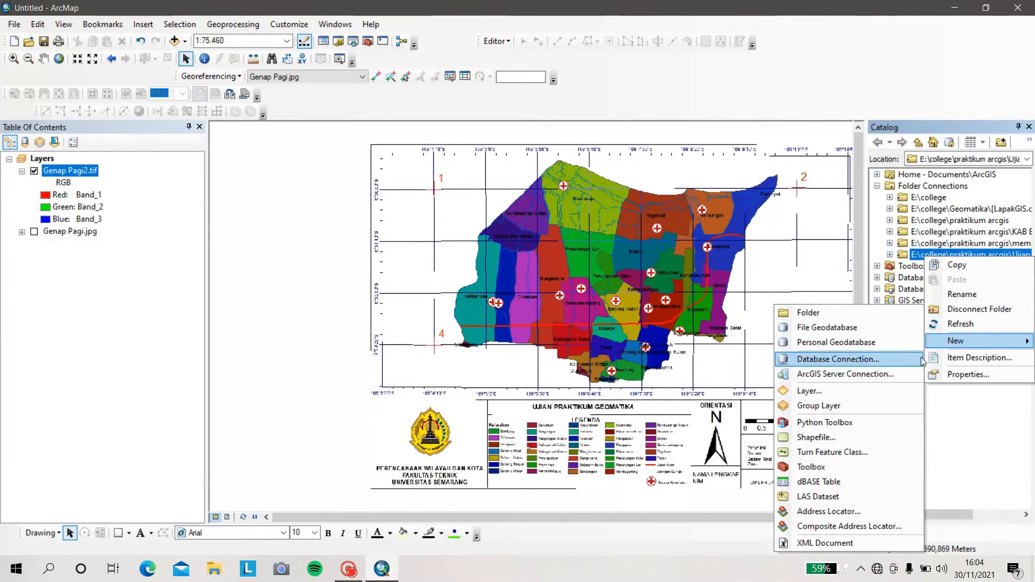
click(814, 438)
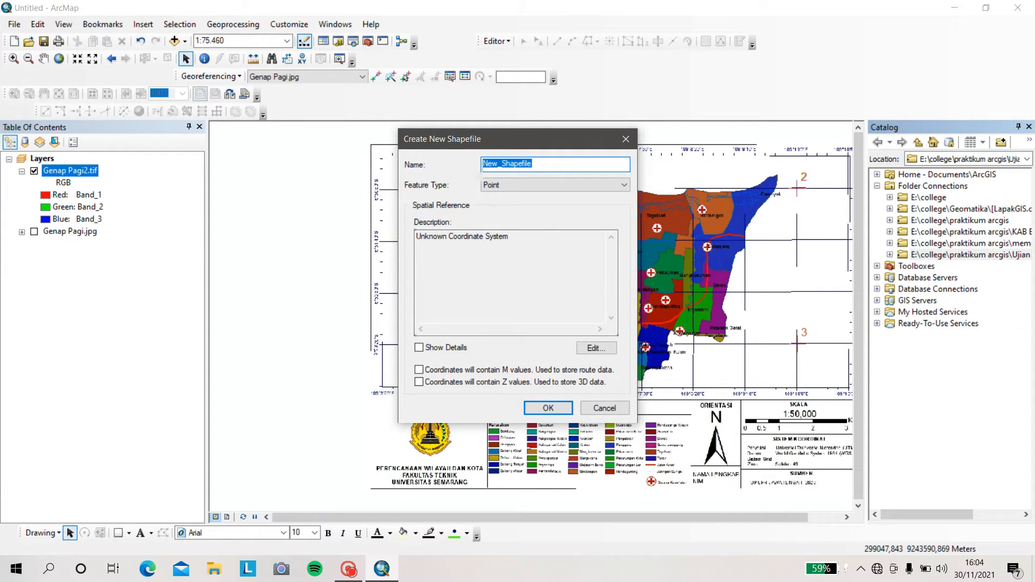
text(U)
click(505, 186)
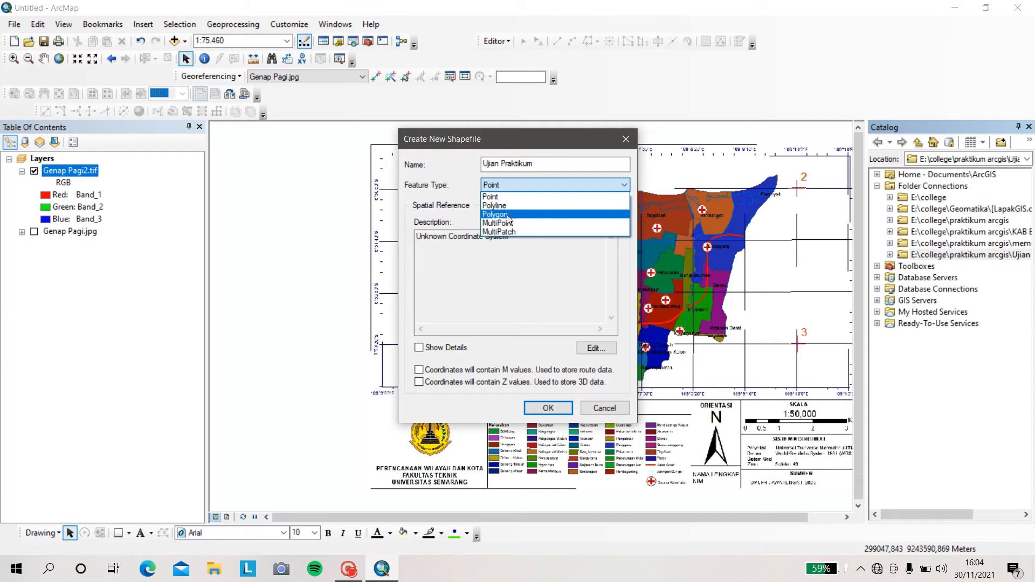
click(508, 216)
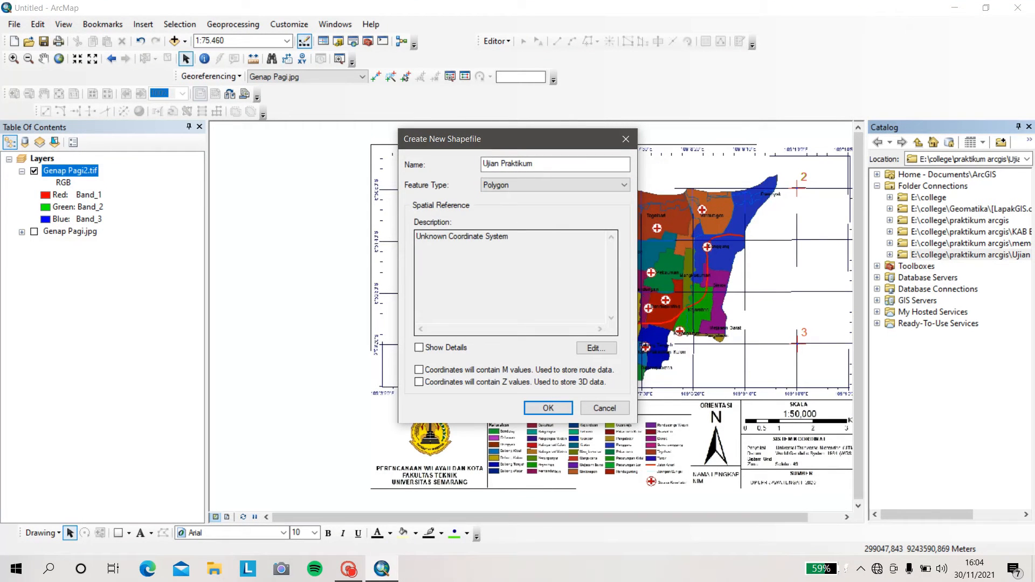
Assign the WGS 1984 UTM Zone 49S coordinate system to the new shapefile and create it
click(596, 348)
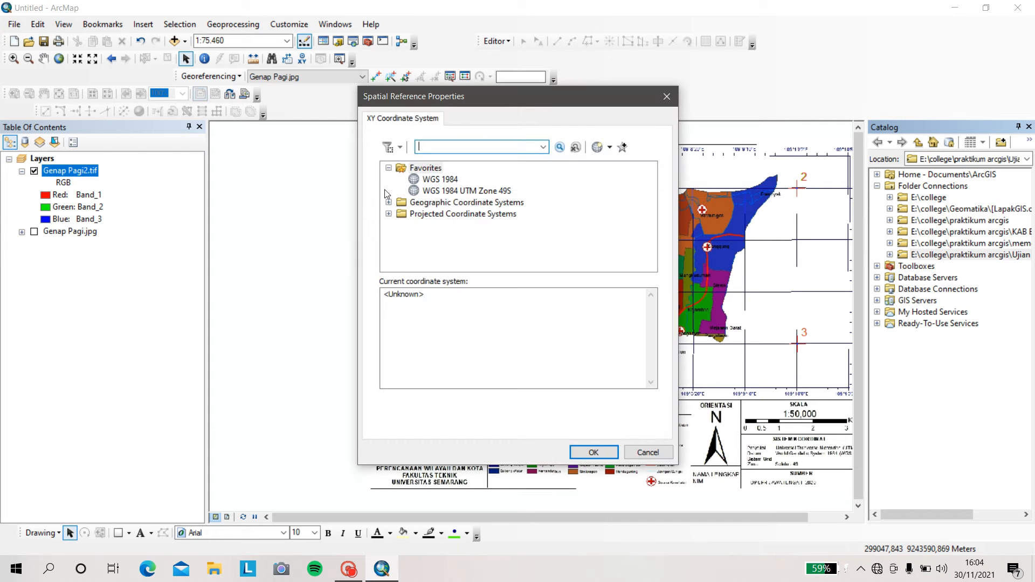
click(437, 191)
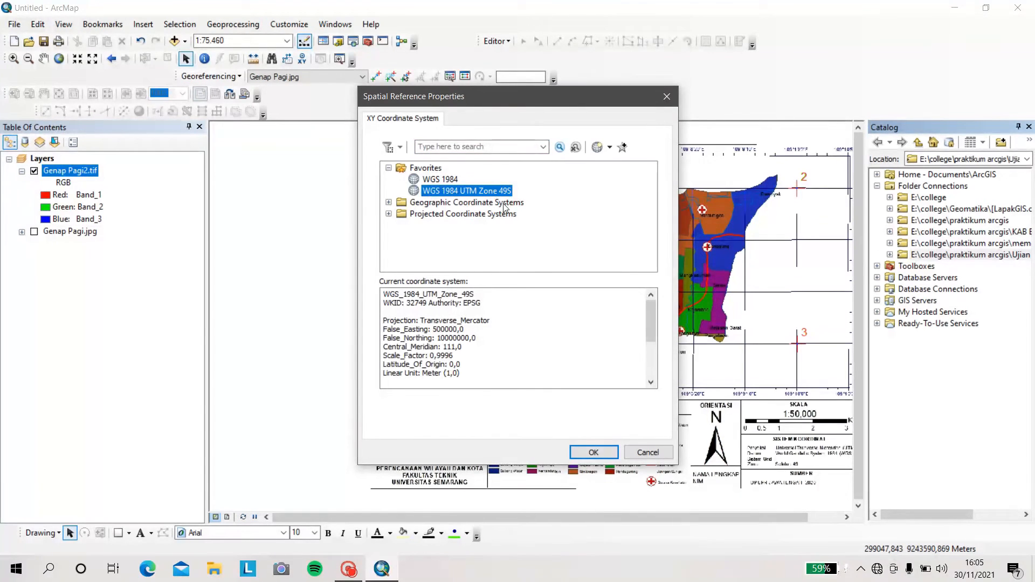
click(593, 453)
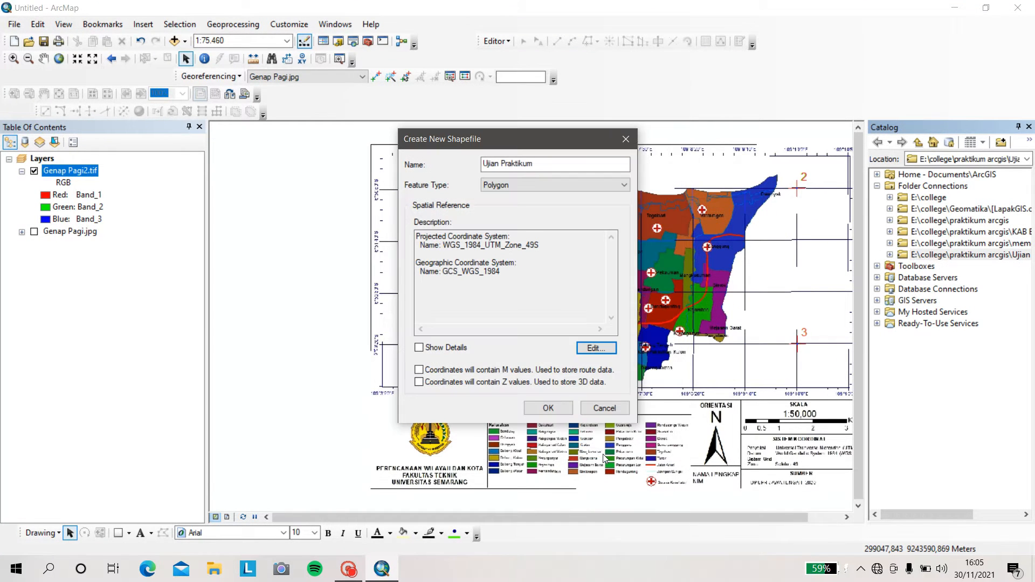
click(558, 406)
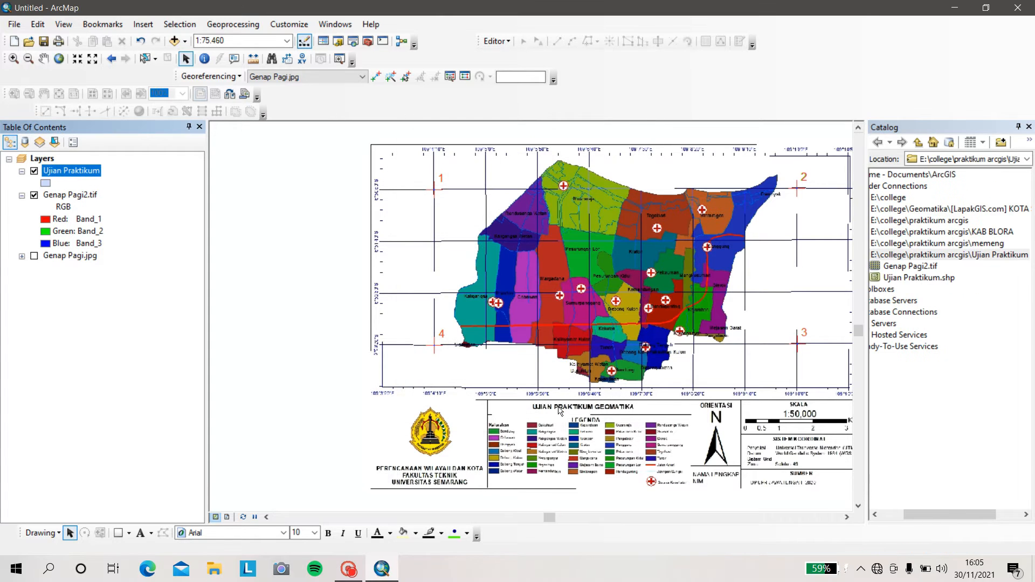
Add a Text field named Kelurahan to the attribute table of the Ujian Praktikum layer
right_click(87, 172)
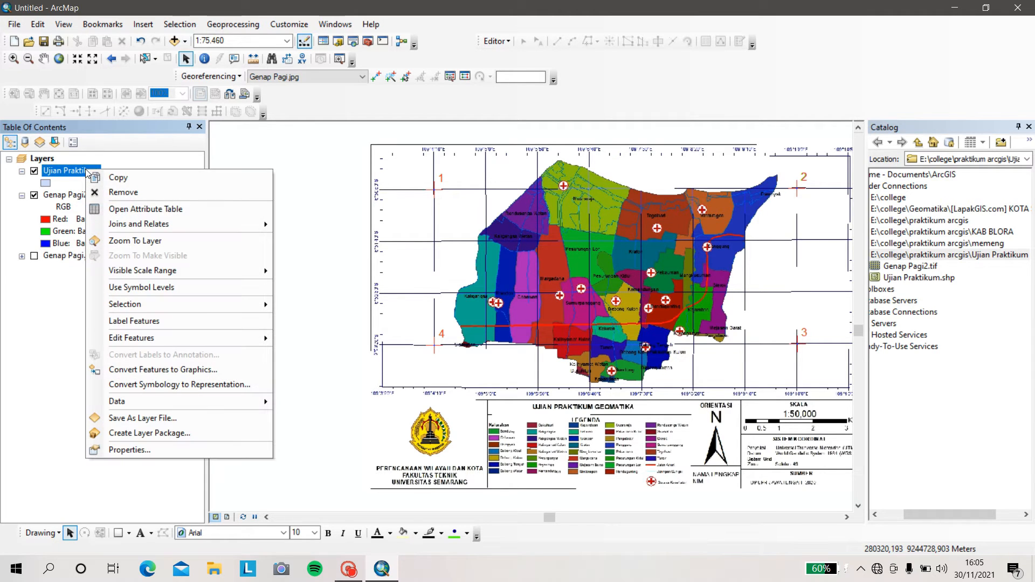
click(113, 209)
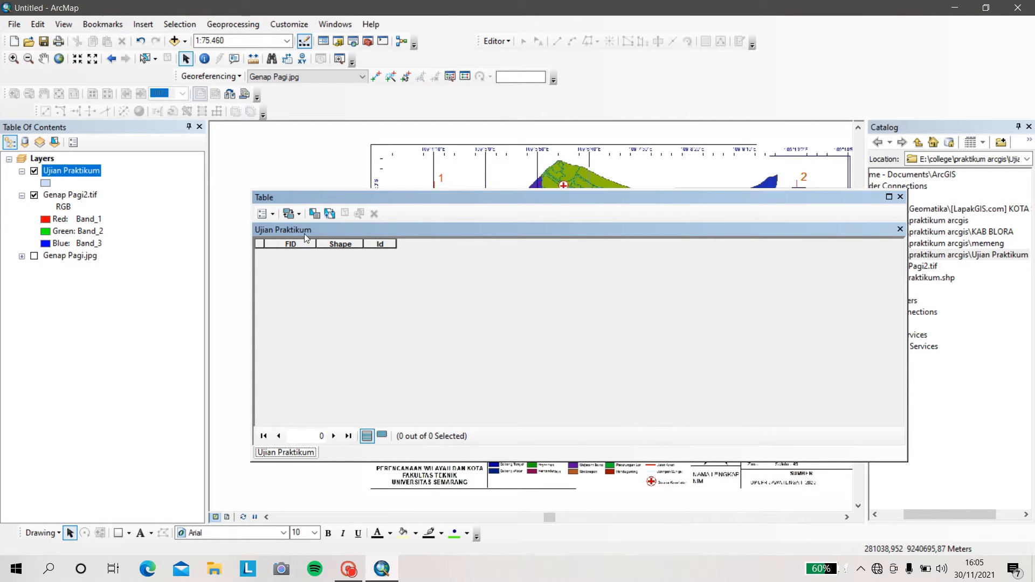
click(268, 216)
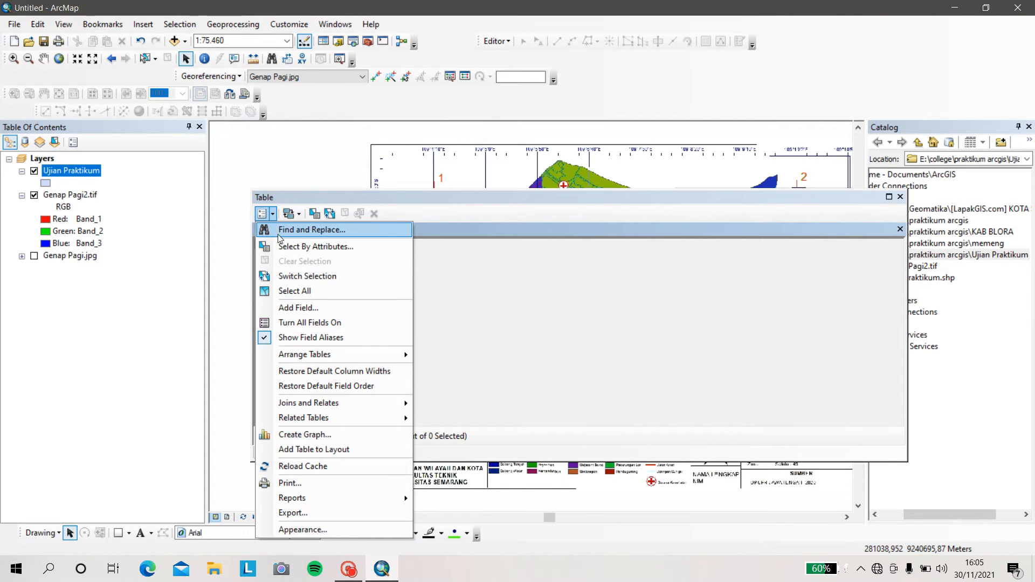
click(310, 307)
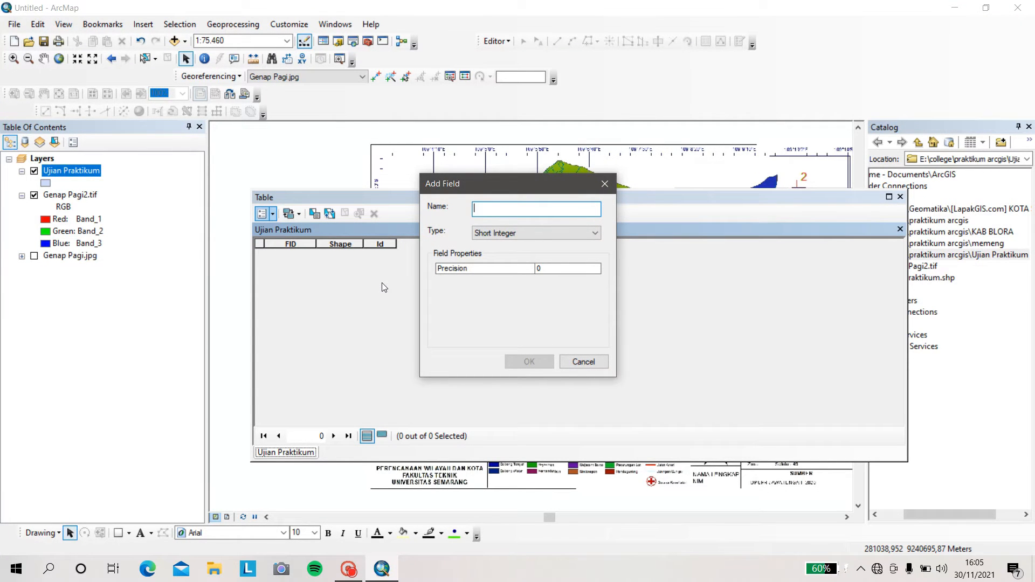
text(Kelurahan)
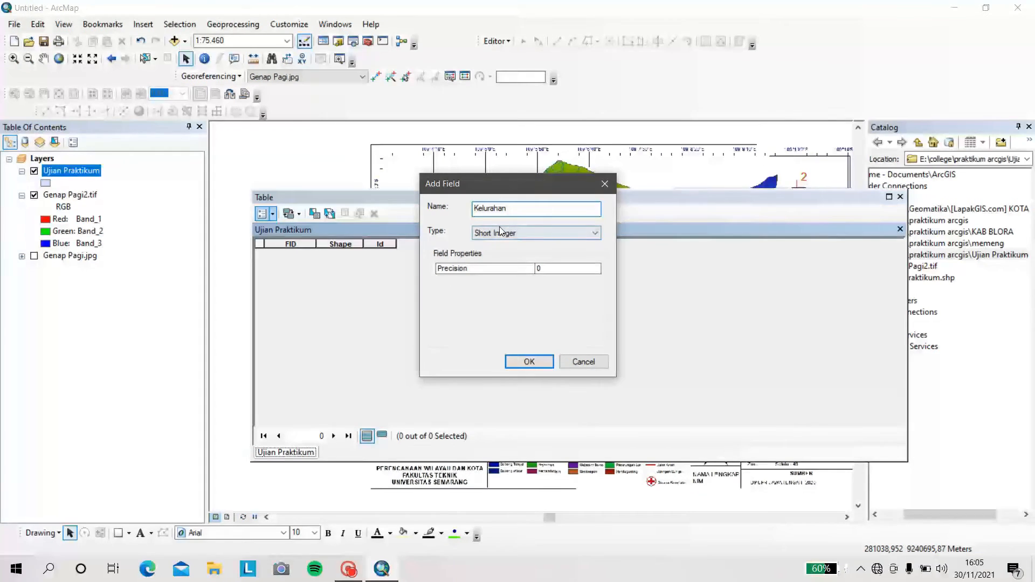
click(500, 232)
click(503, 280)
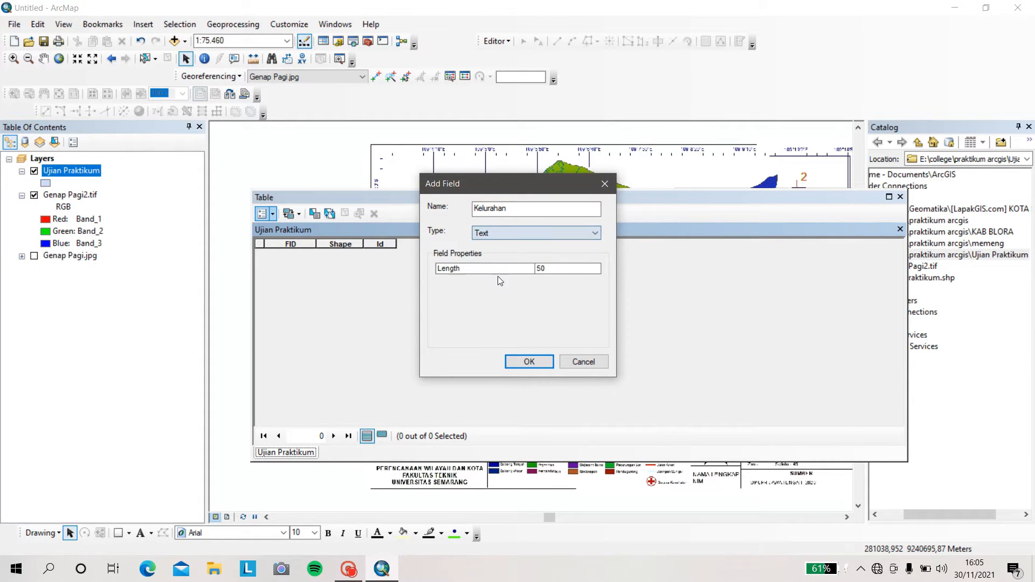
click(531, 361)
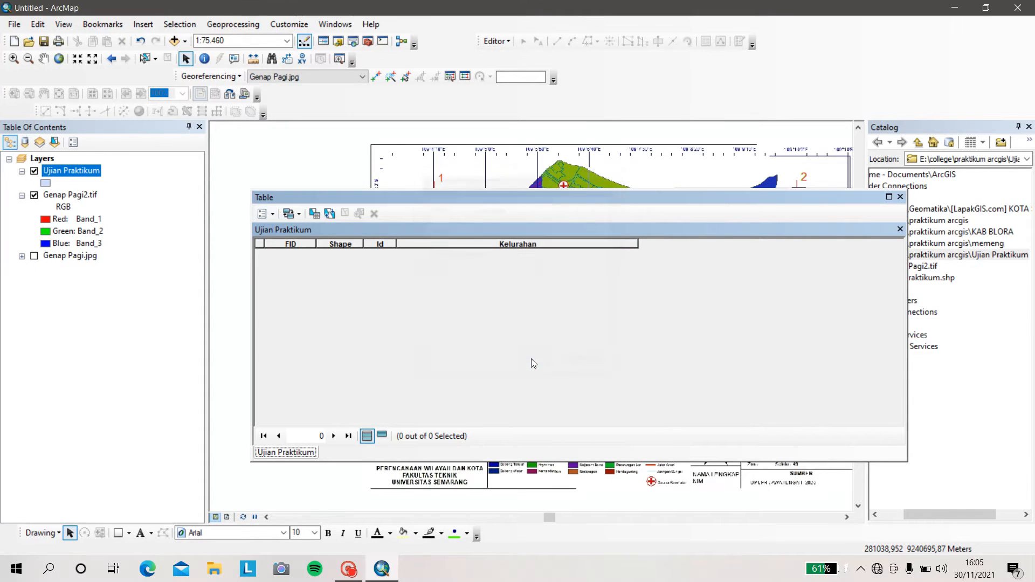
Add a Double field named Luas to the Ujian Praktikum attribute table, then close the table
click(266, 214)
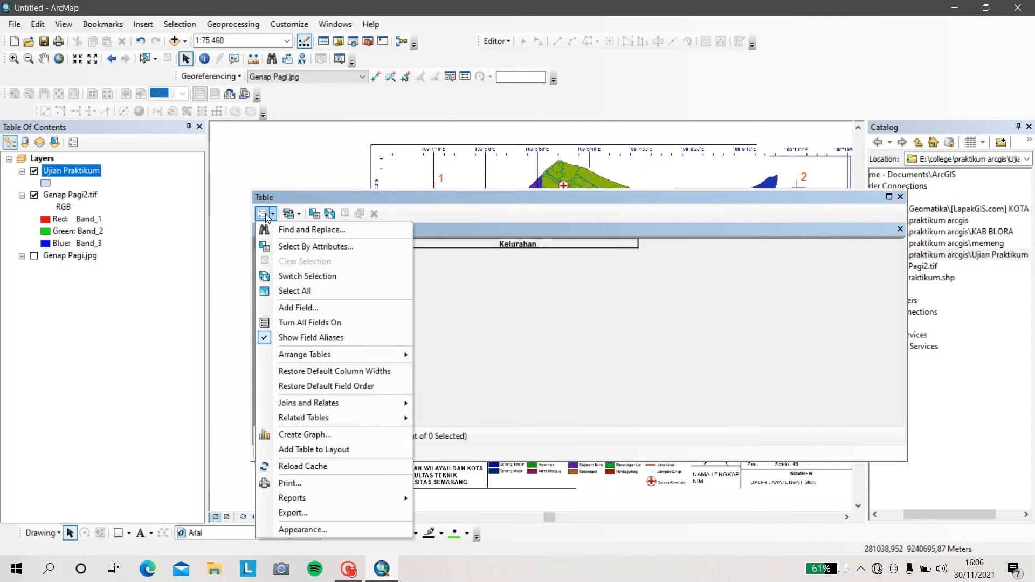
click(322, 308)
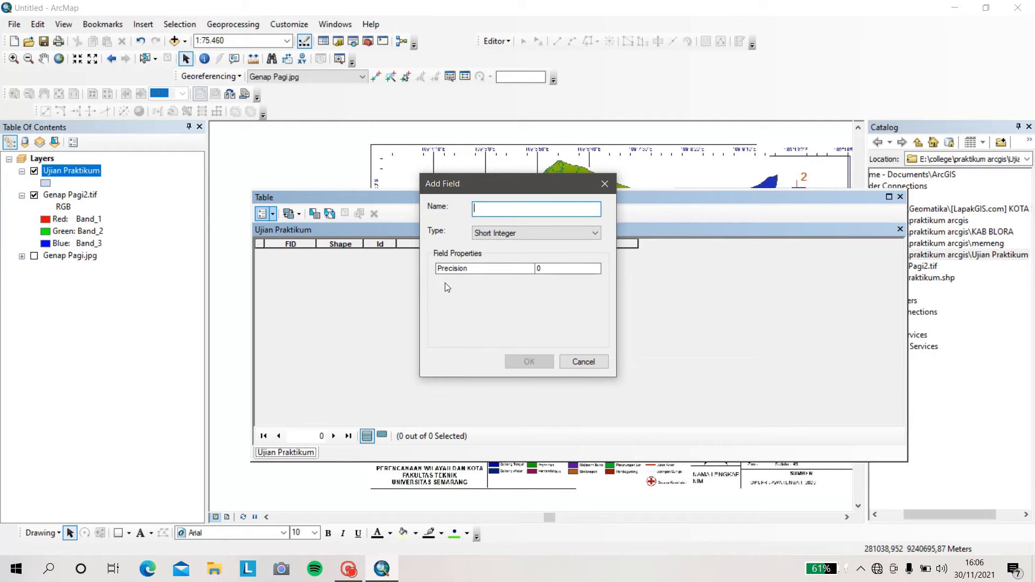
text(Luas)
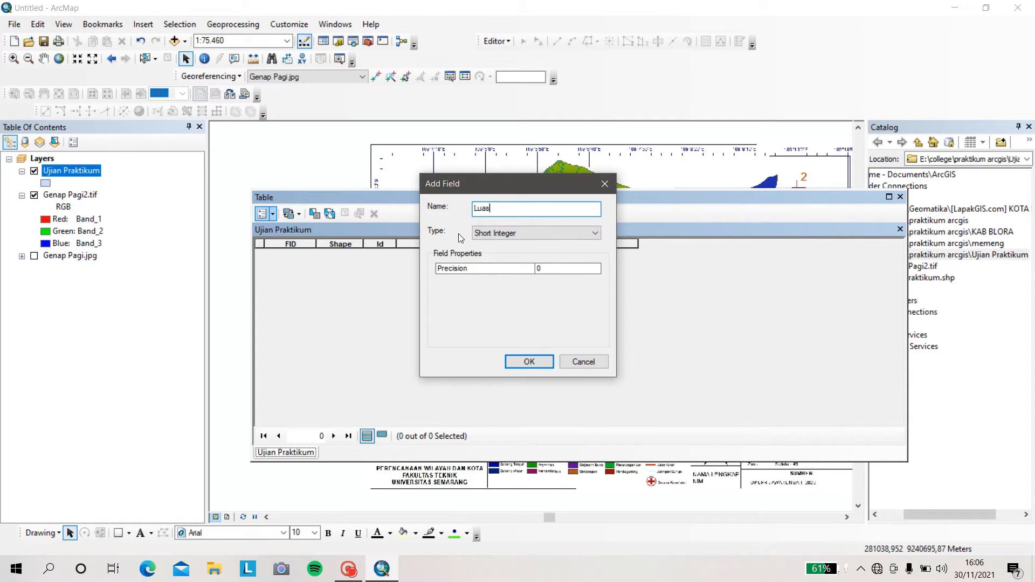
click(528, 235)
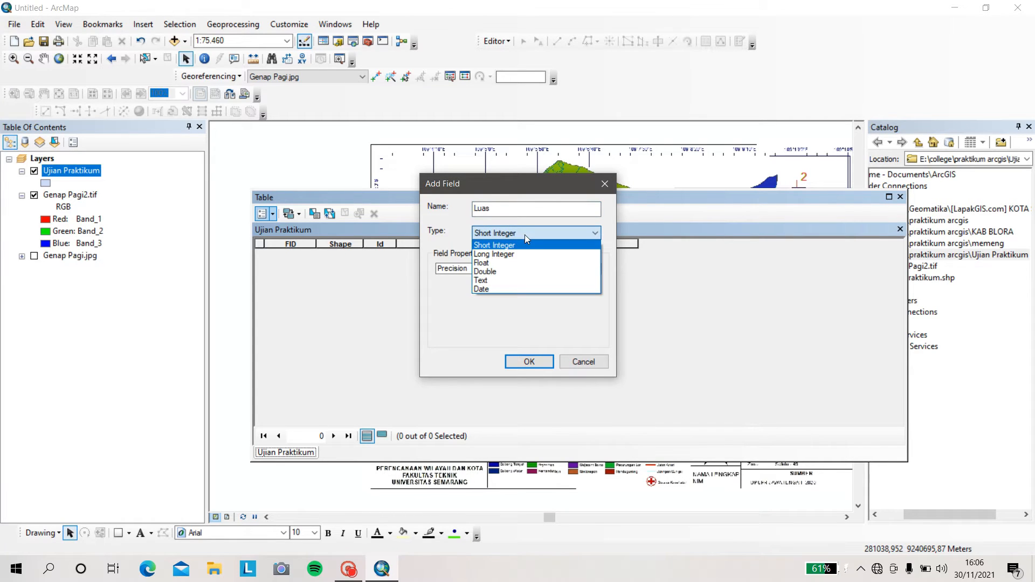
click(493, 274)
click(531, 360)
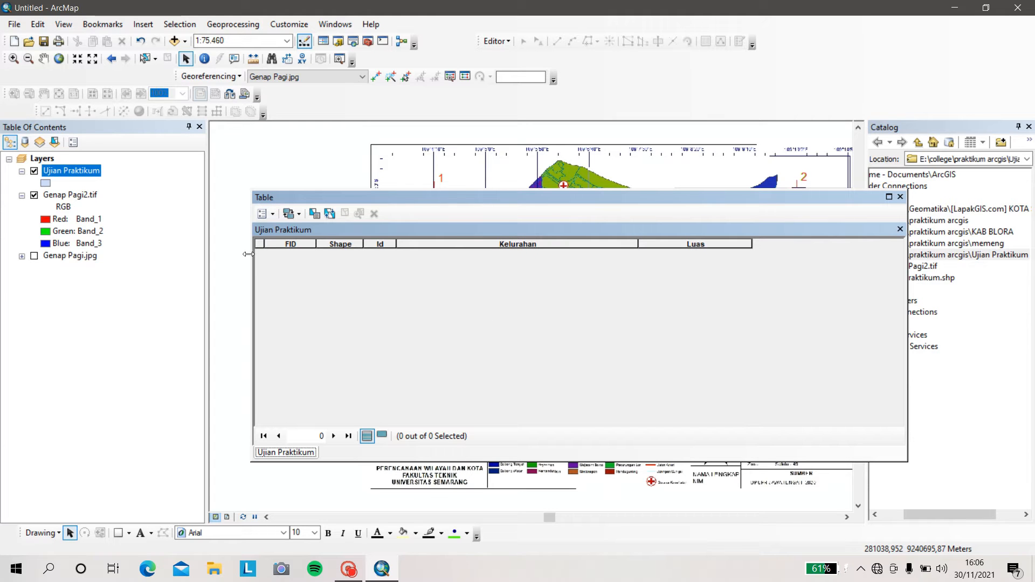
click(900, 197)
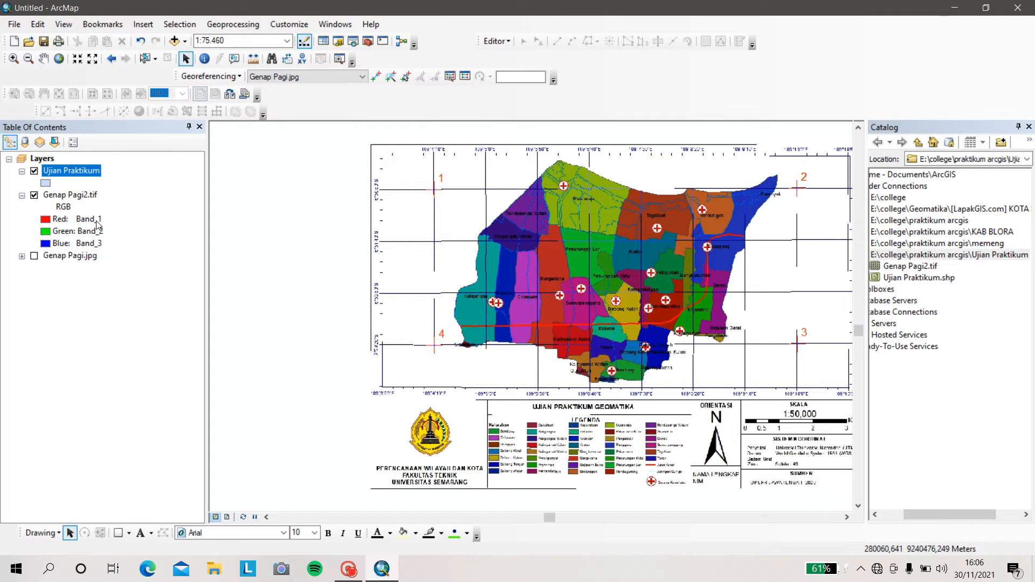
Give the Ujian Praktikum layer the Rose symbol with its fill color changed to salmon red
click(46, 184)
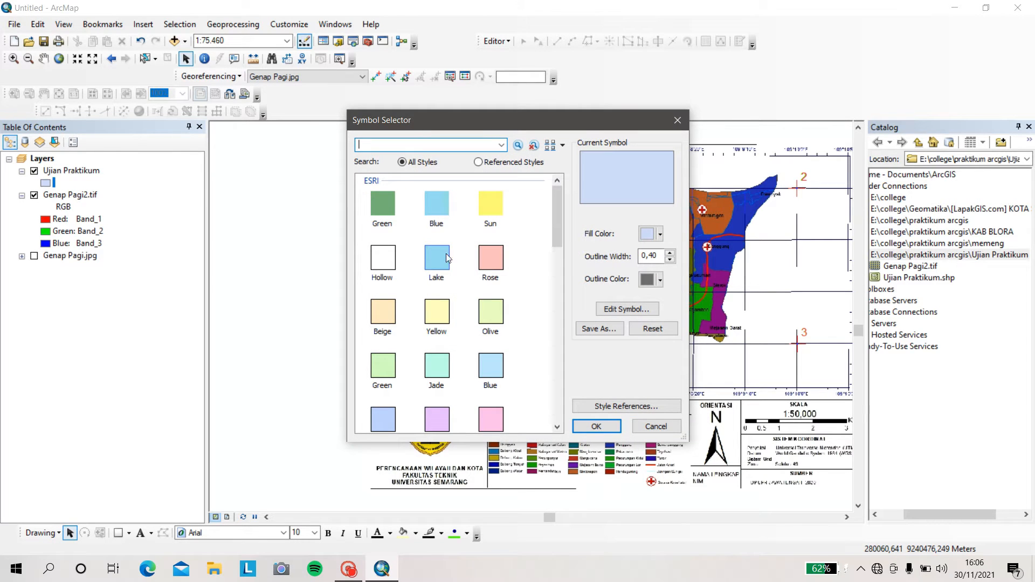
click(494, 258)
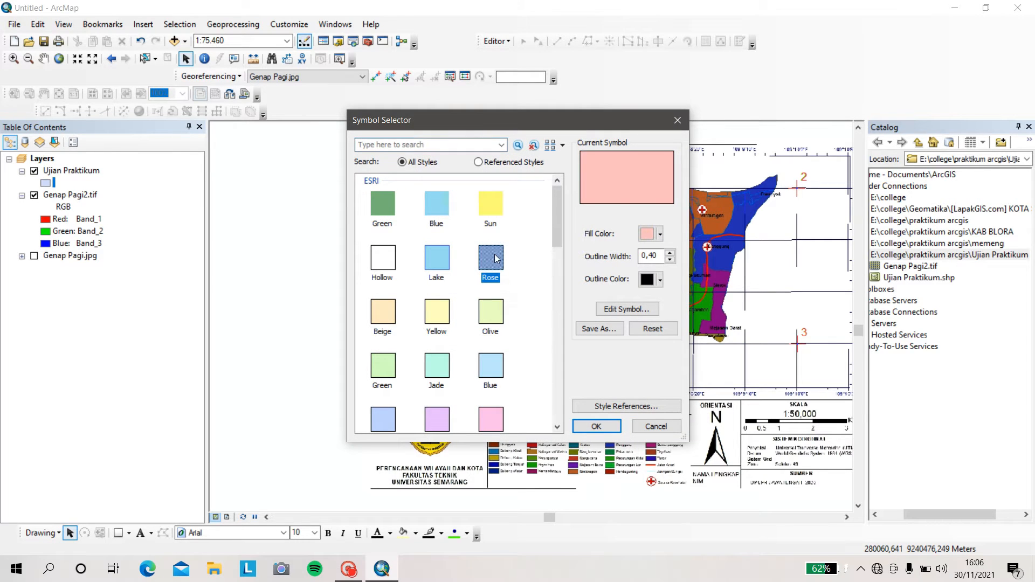
click(660, 234)
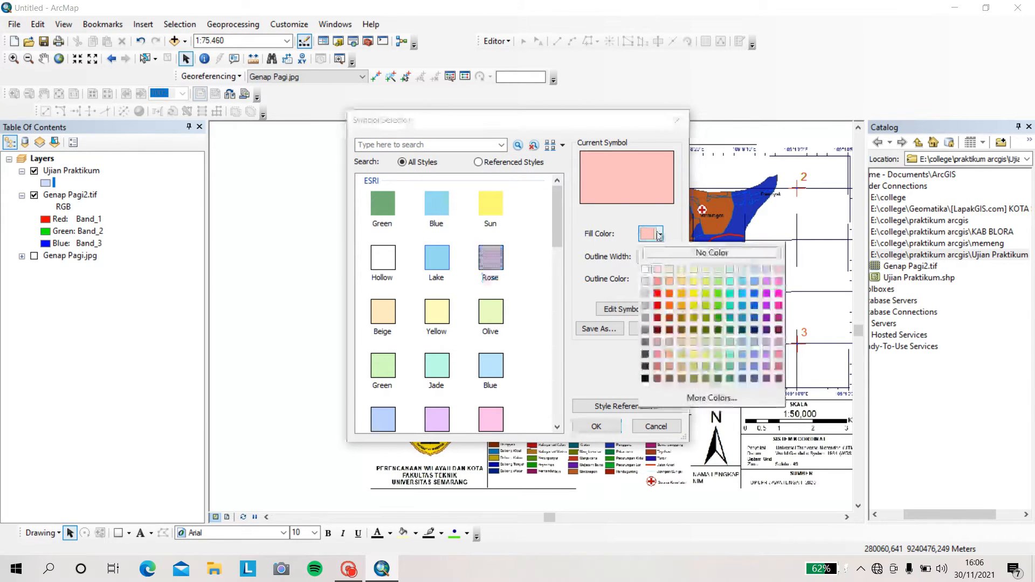
click(658, 283)
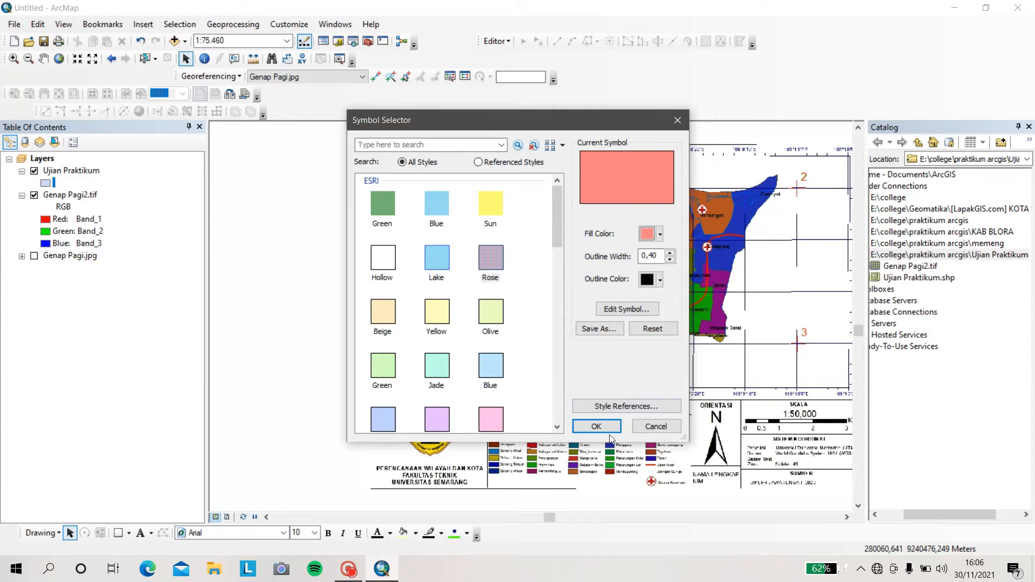
click(596, 426)
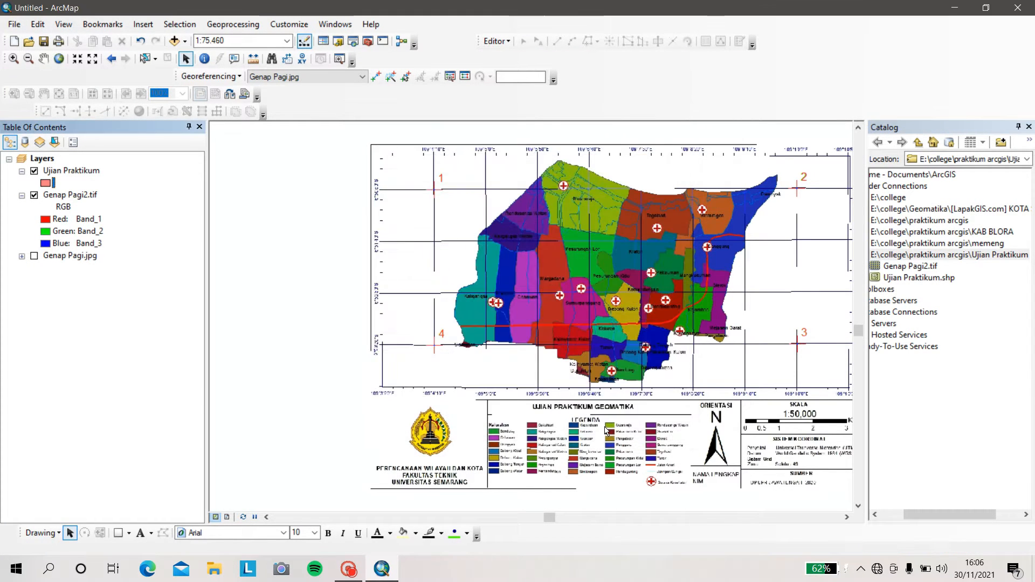
Start an edit session, choose the Ujian Praktikum template for drawing polygons, and close the Catalog to free map space
click(496, 43)
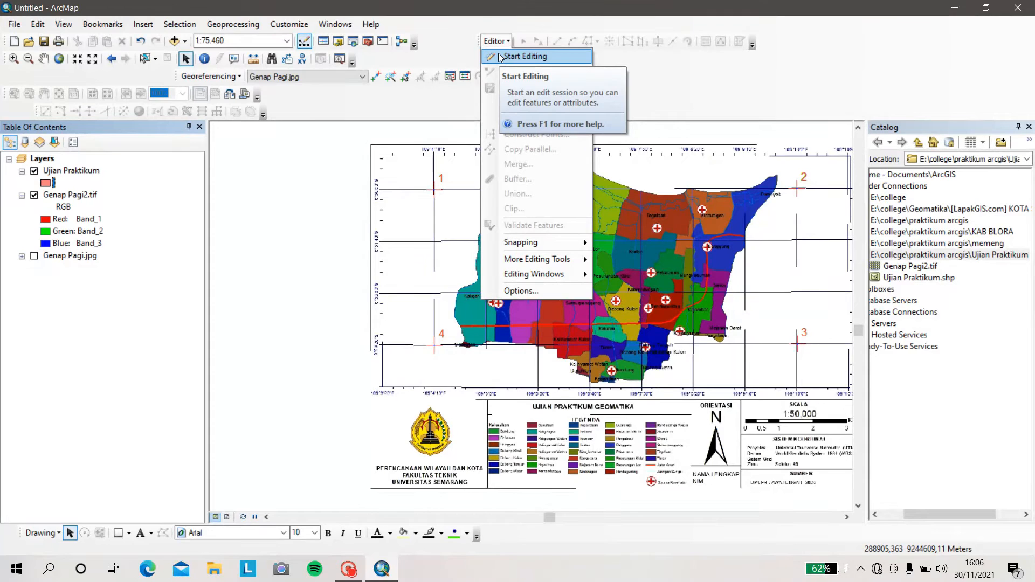
click(499, 55)
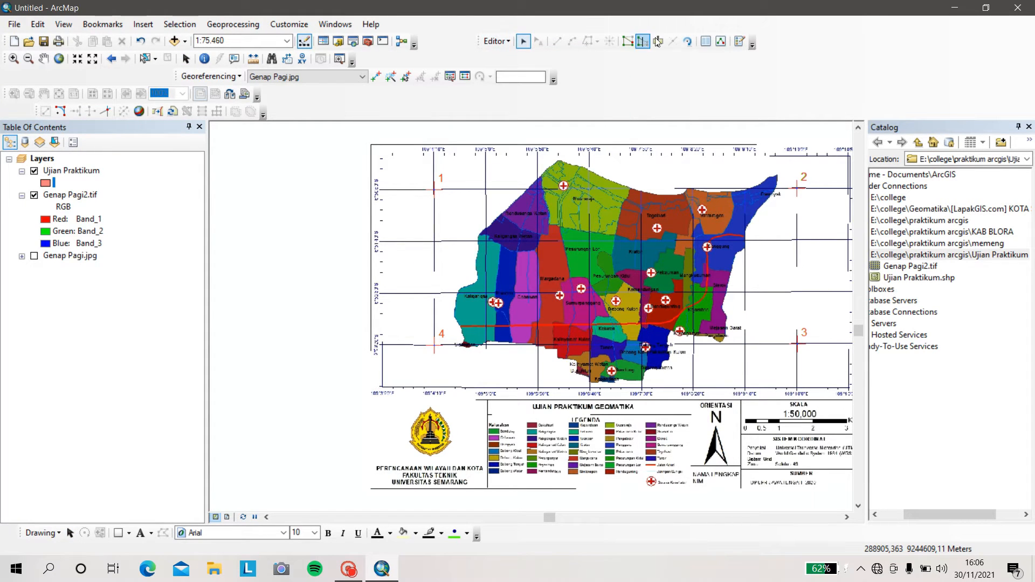
click(738, 42)
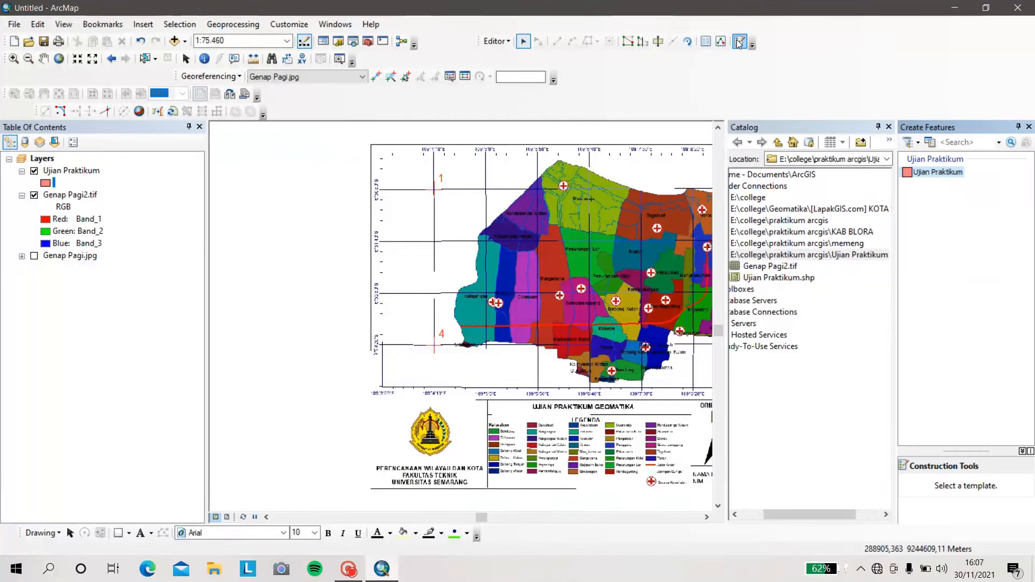
click(947, 174)
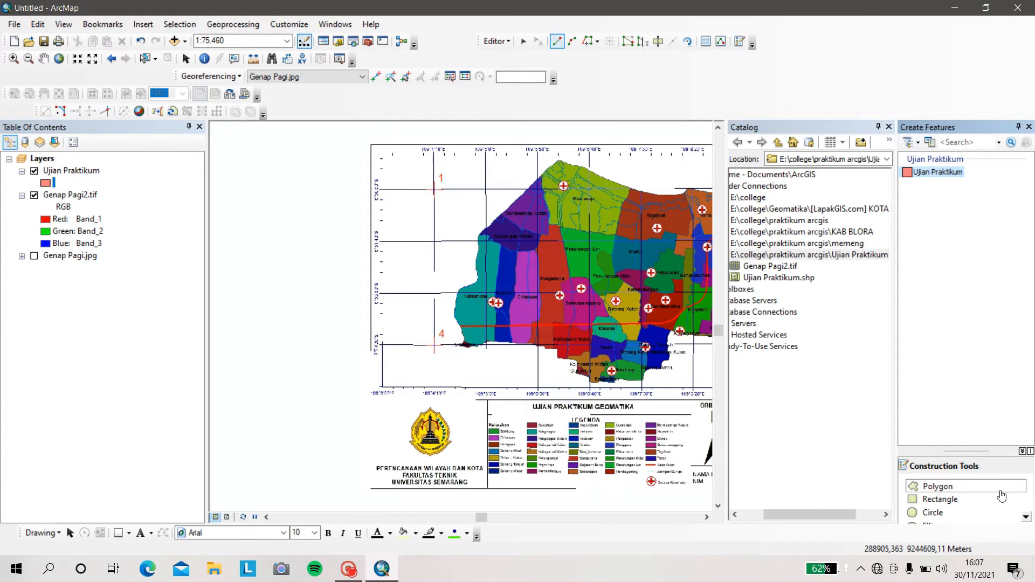
click(889, 127)
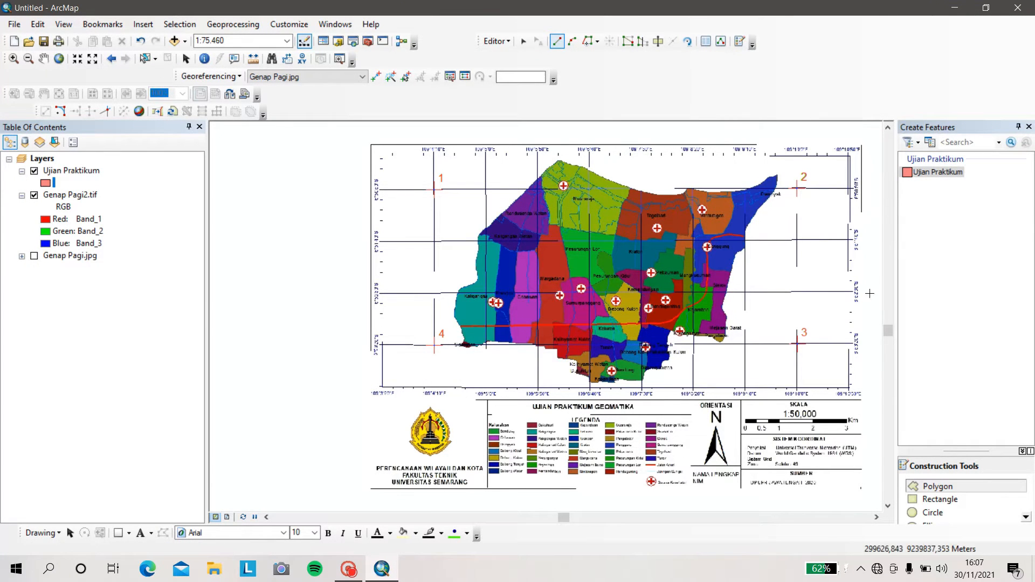
Digitize the Cabawan area as one polygon, tracing its boundary counterclockwise from the northwest corner at 1:25.000 scale, and save the edits
scroll(512, 280, up, 2)
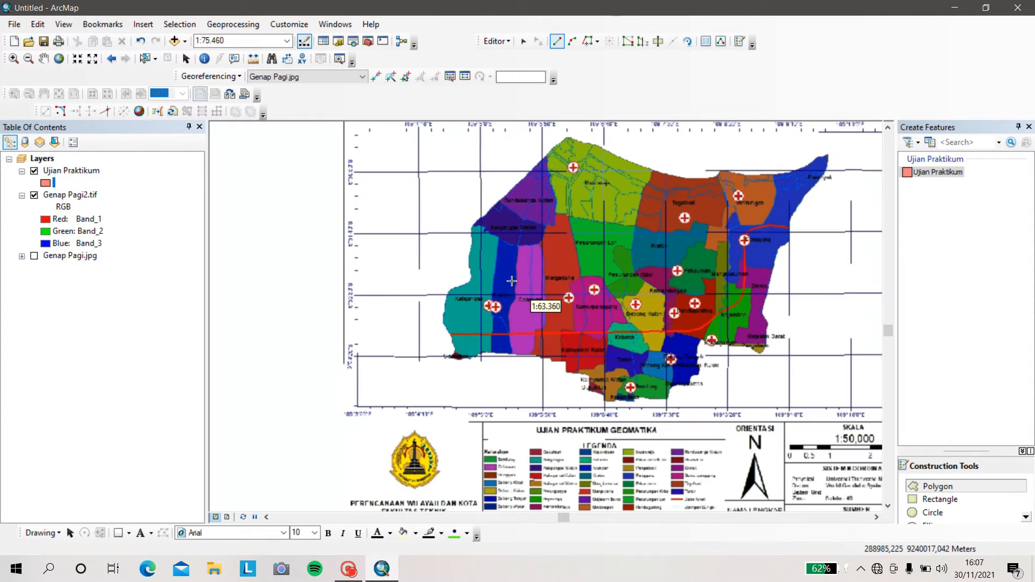
scroll(515, 275, up, 1)
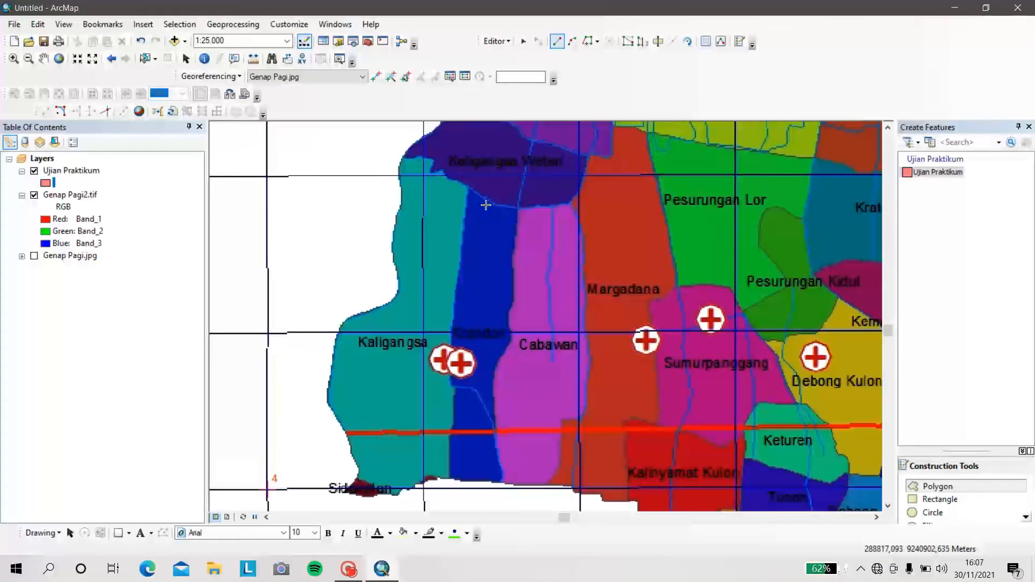
click(519, 209)
click(517, 219)
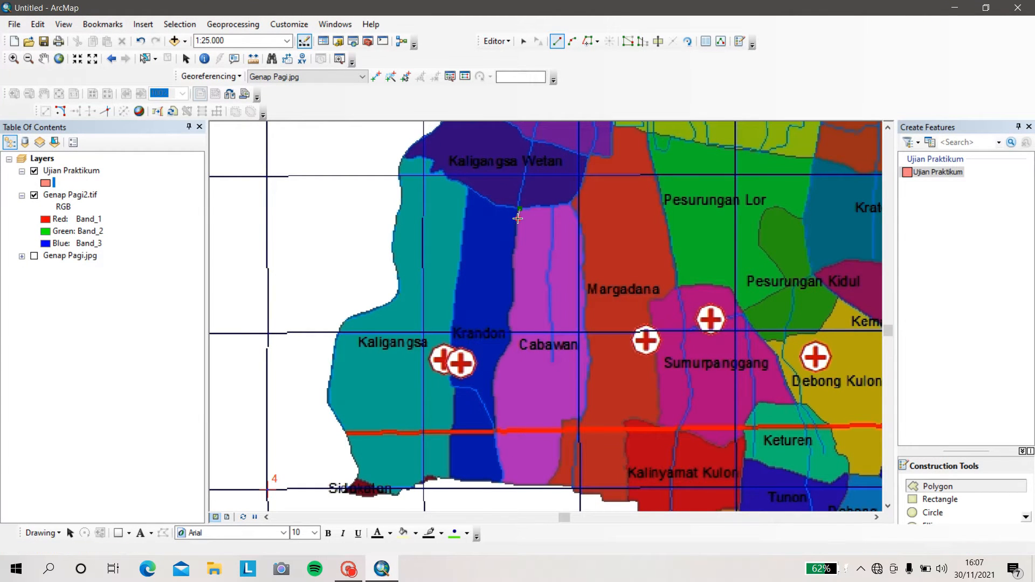
click(516, 232)
click(515, 243)
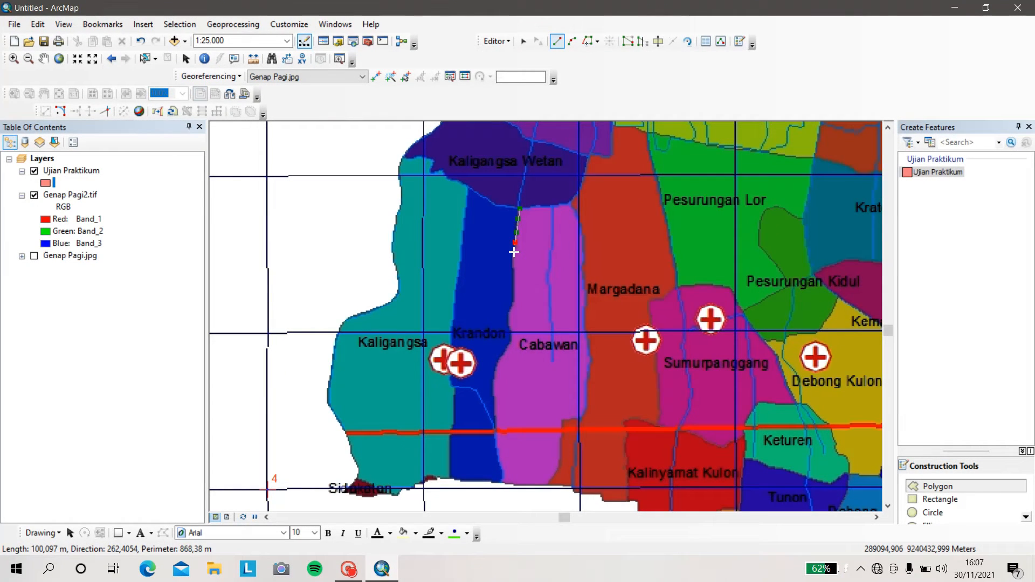
click(514, 252)
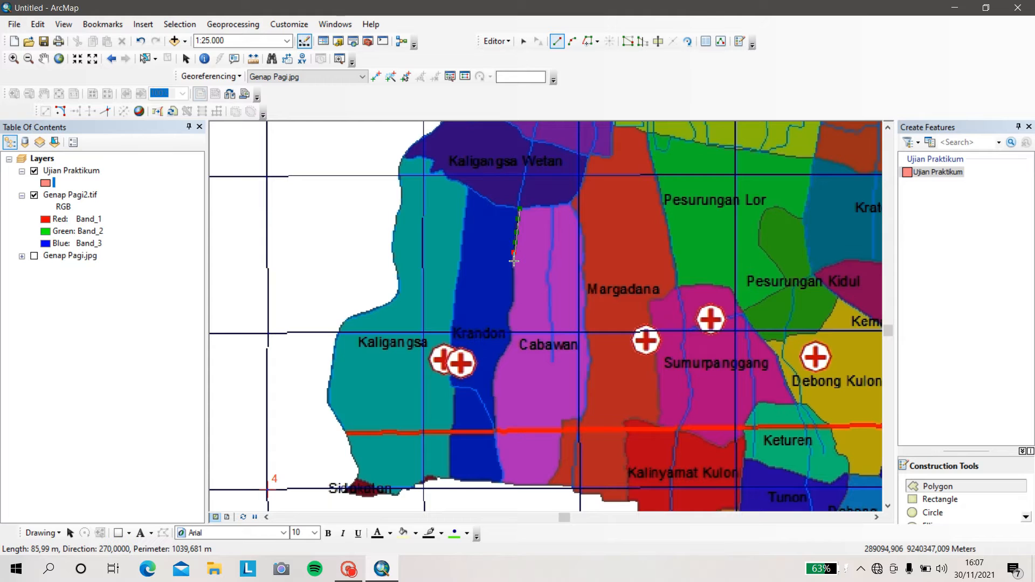
click(514, 262)
click(513, 272)
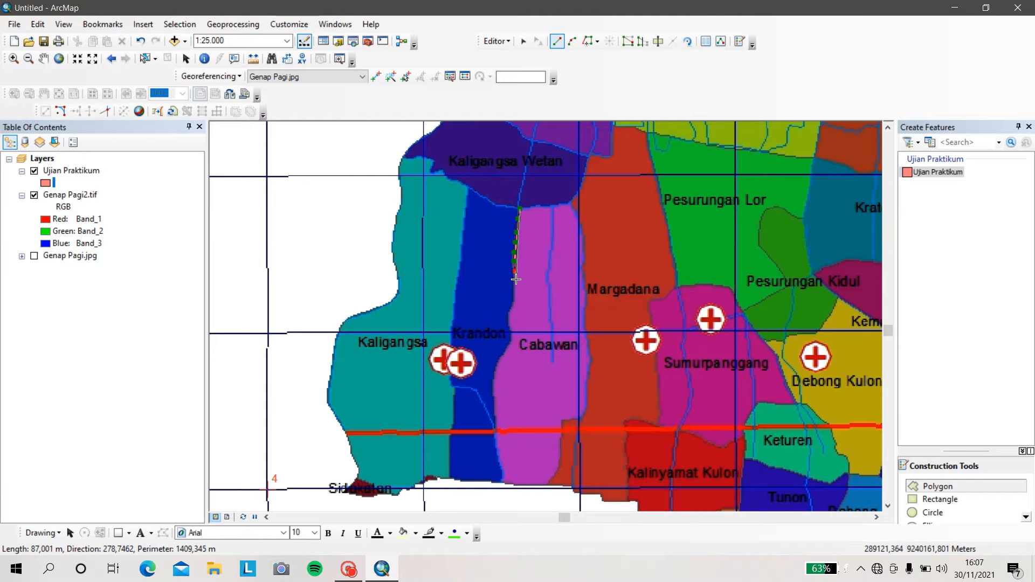
click(514, 283)
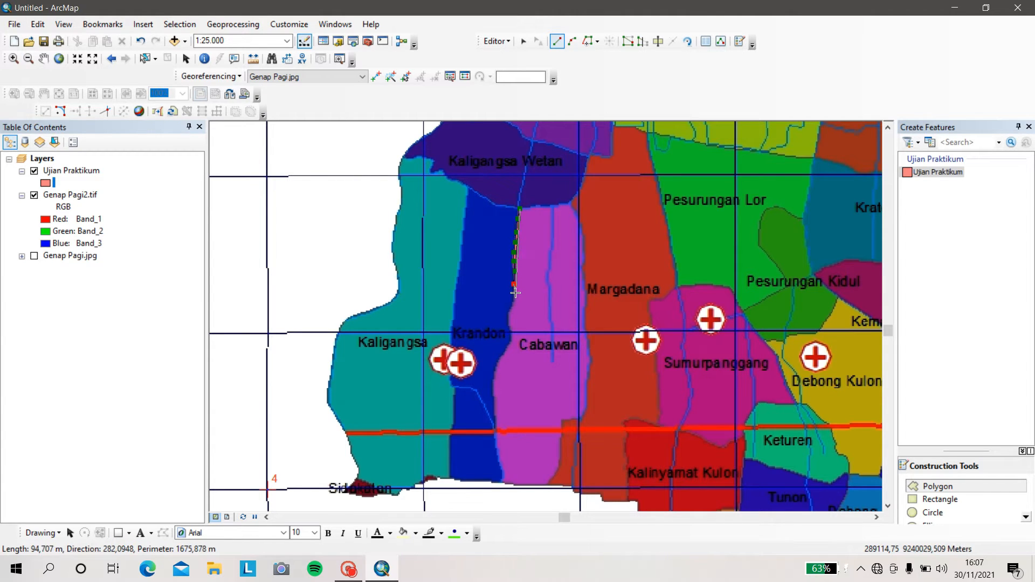
click(513, 296)
click(513, 306)
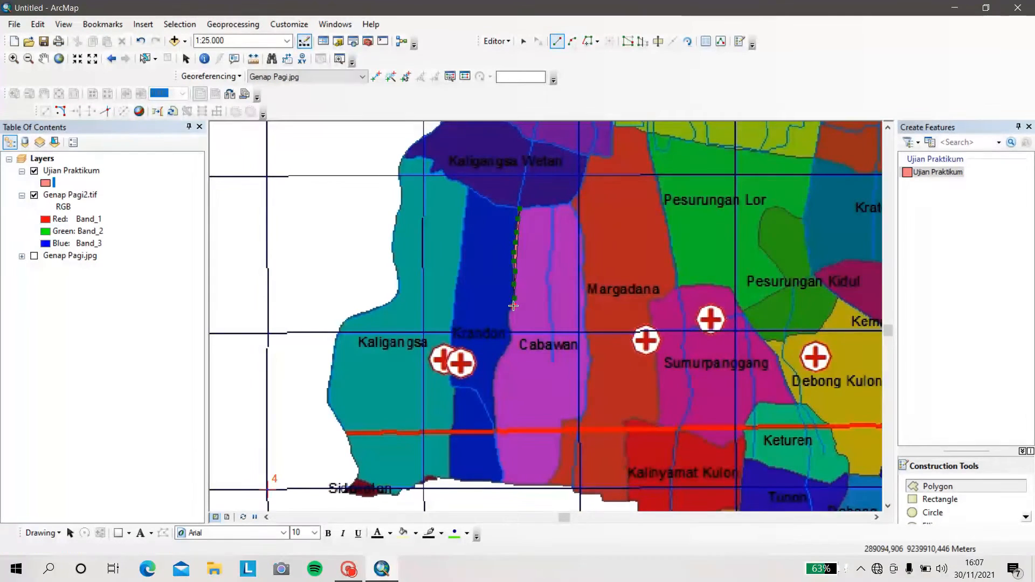
click(509, 312)
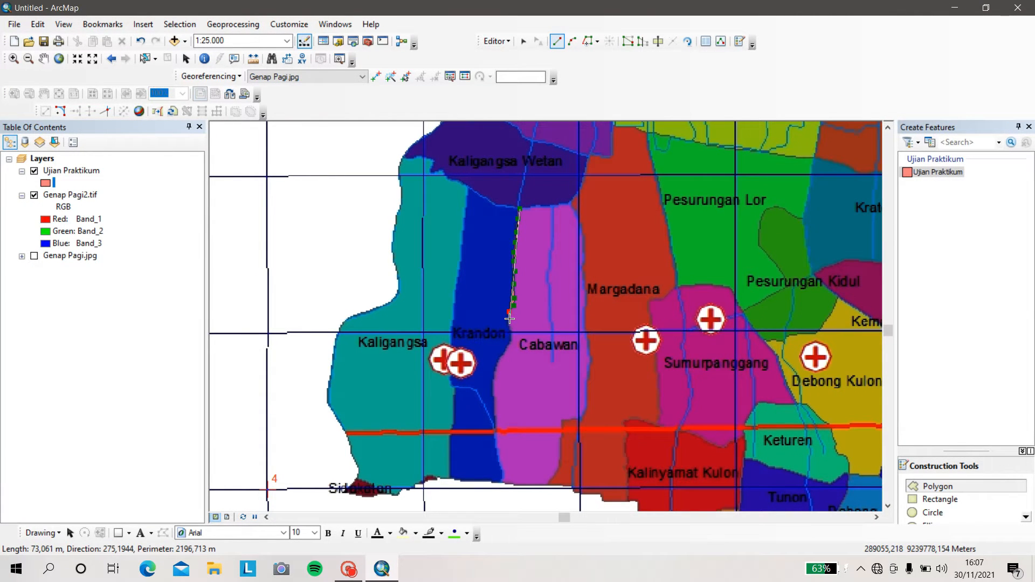
click(510, 327)
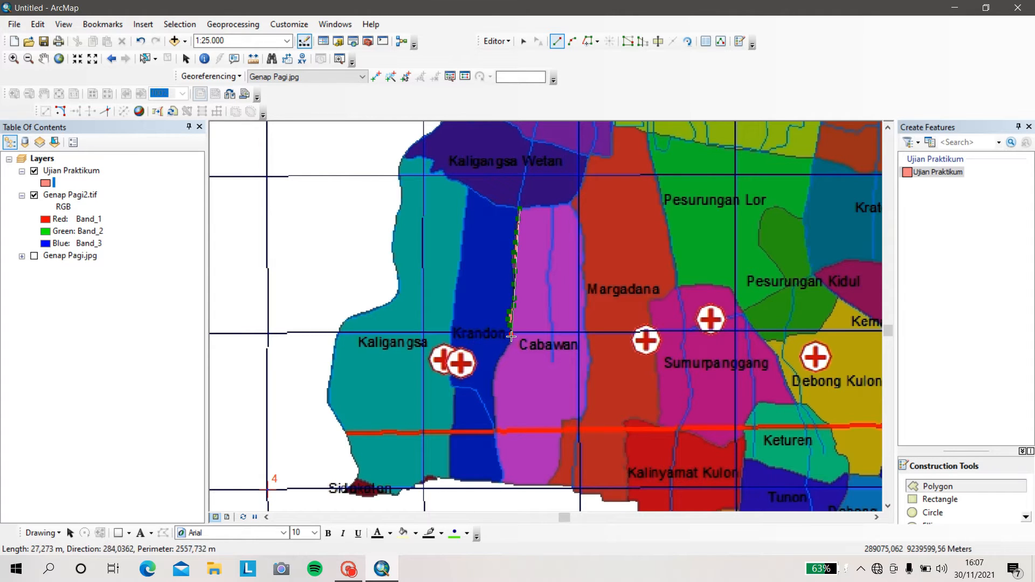
click(508, 344)
click(506, 349)
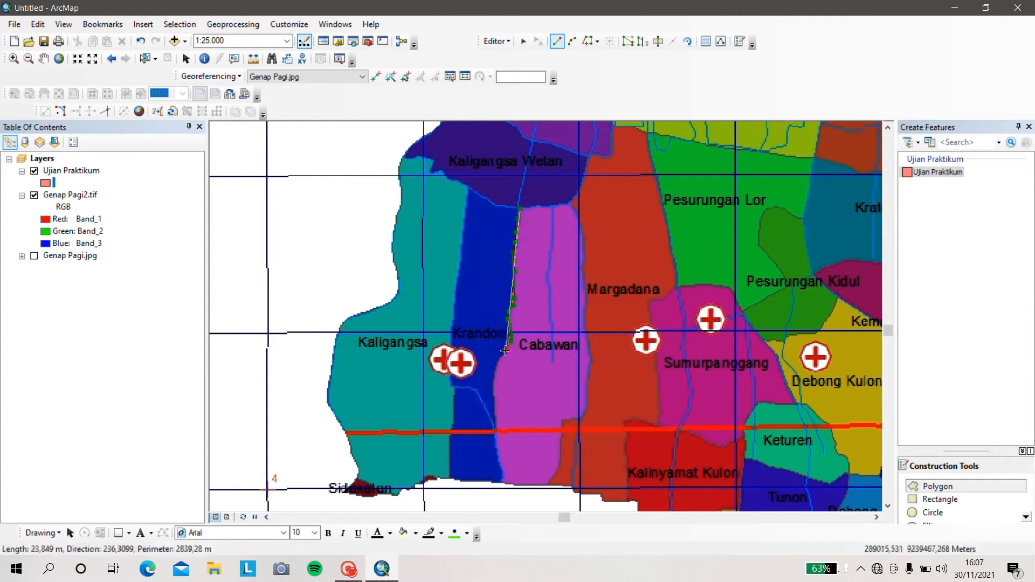
click(503, 355)
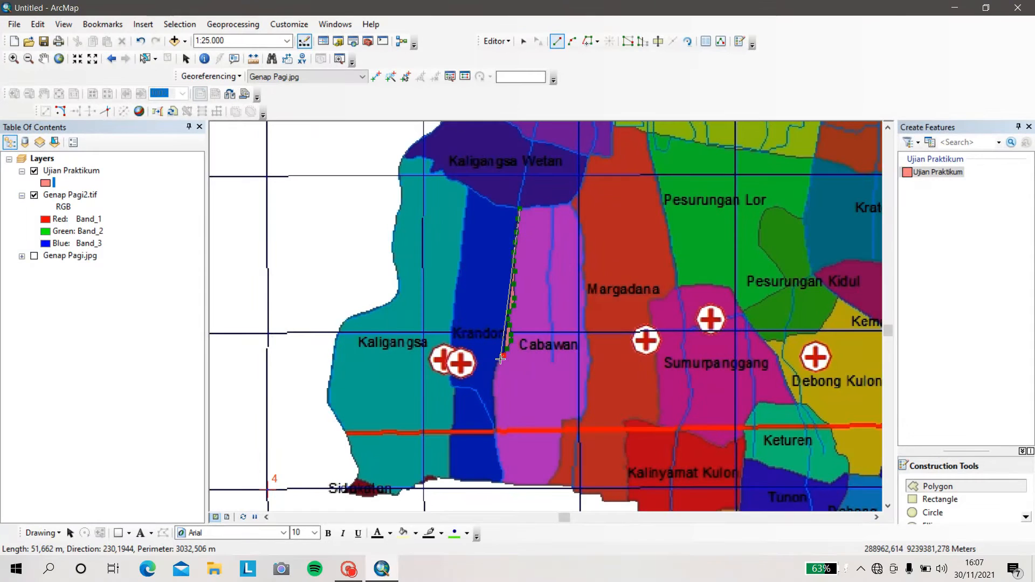
click(501, 358)
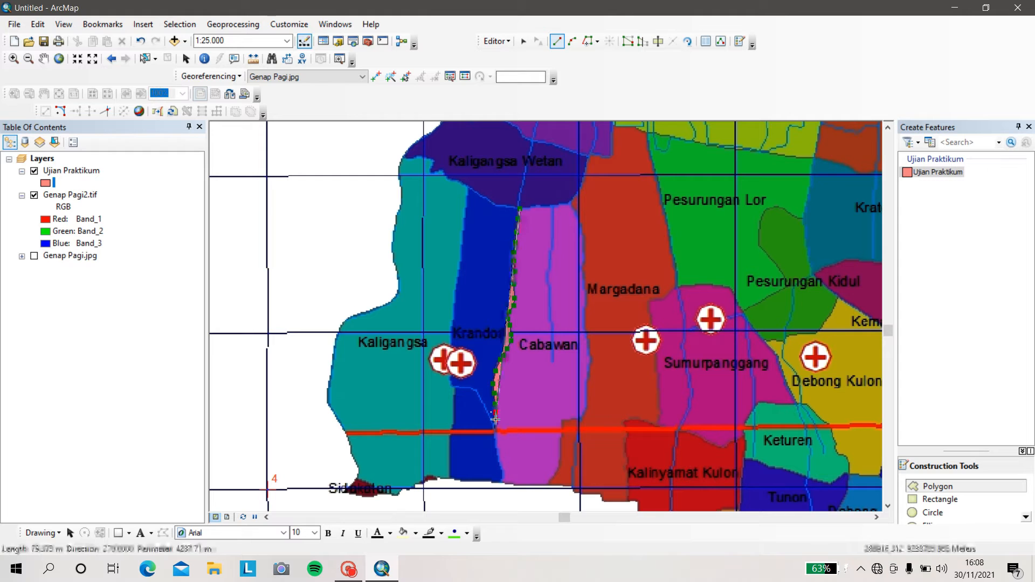
click(495, 429)
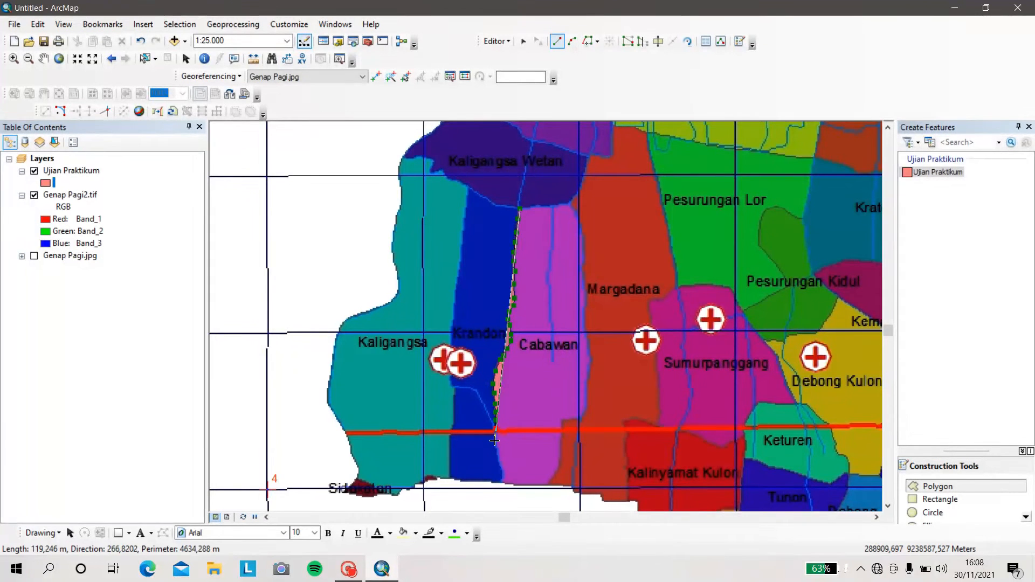
click(495, 440)
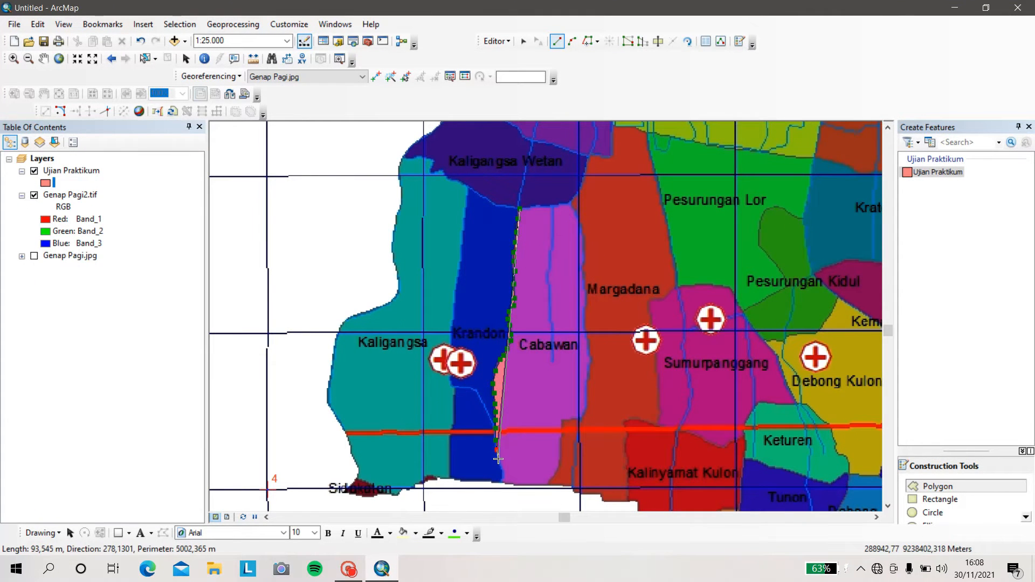
click(499, 463)
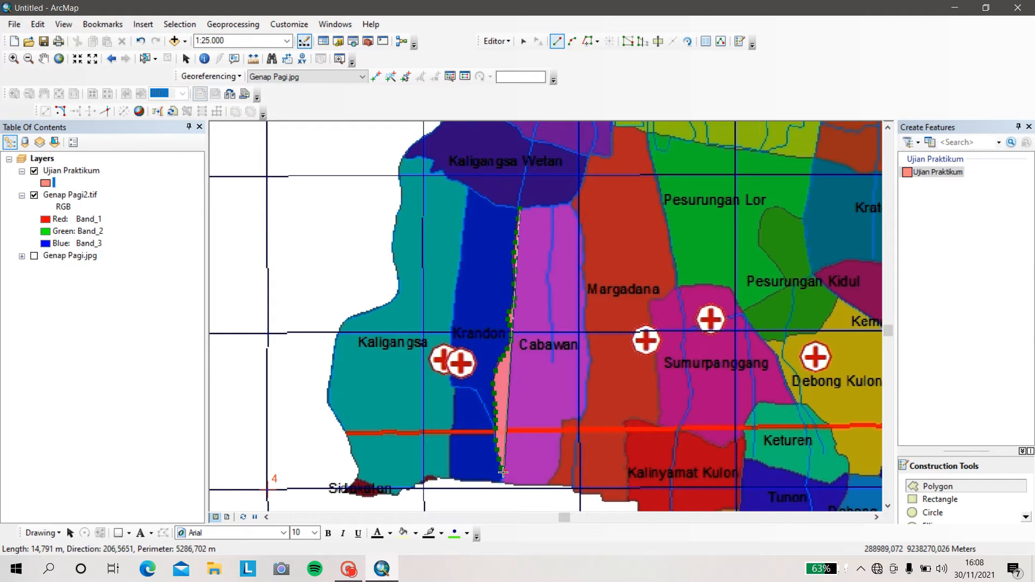
click(506, 485)
click(512, 484)
click(518, 486)
click(525, 486)
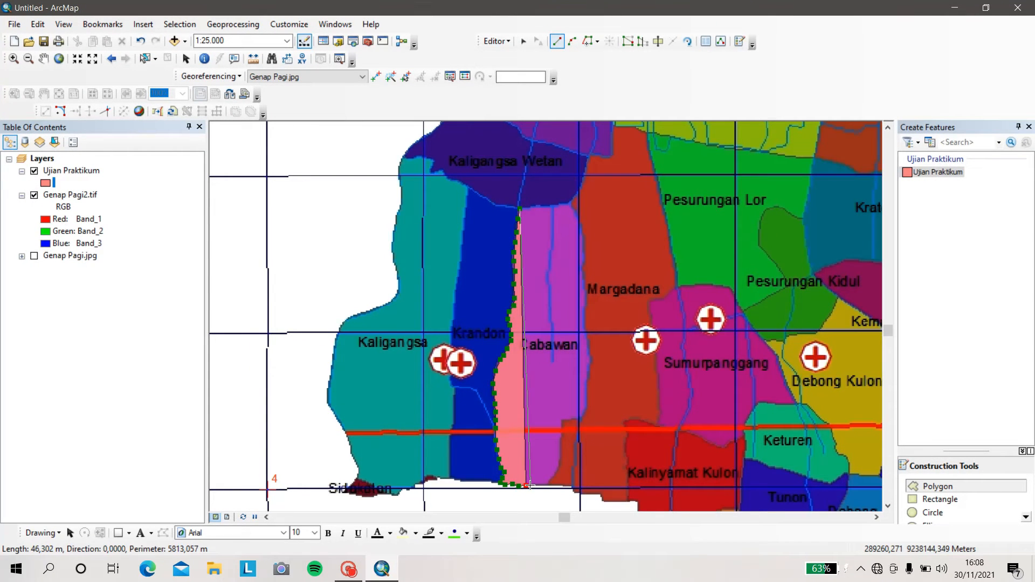
click(536, 486)
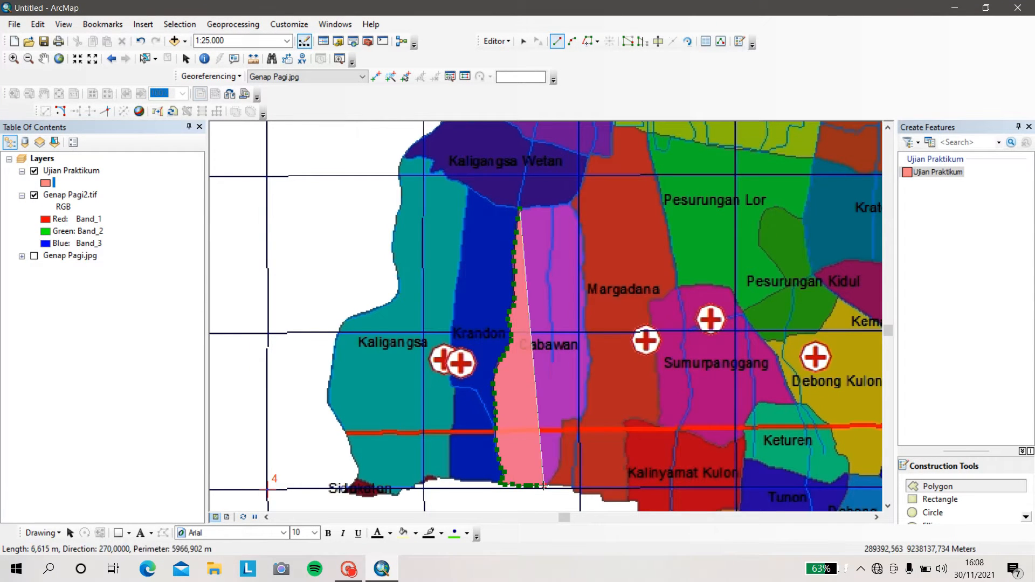
click(548, 483)
click(555, 472)
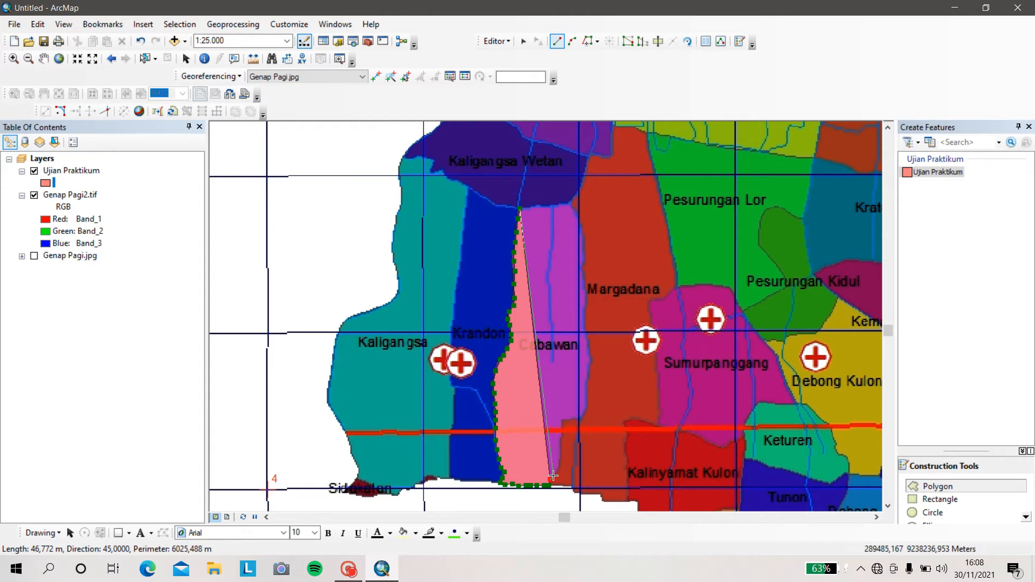
click(557, 467)
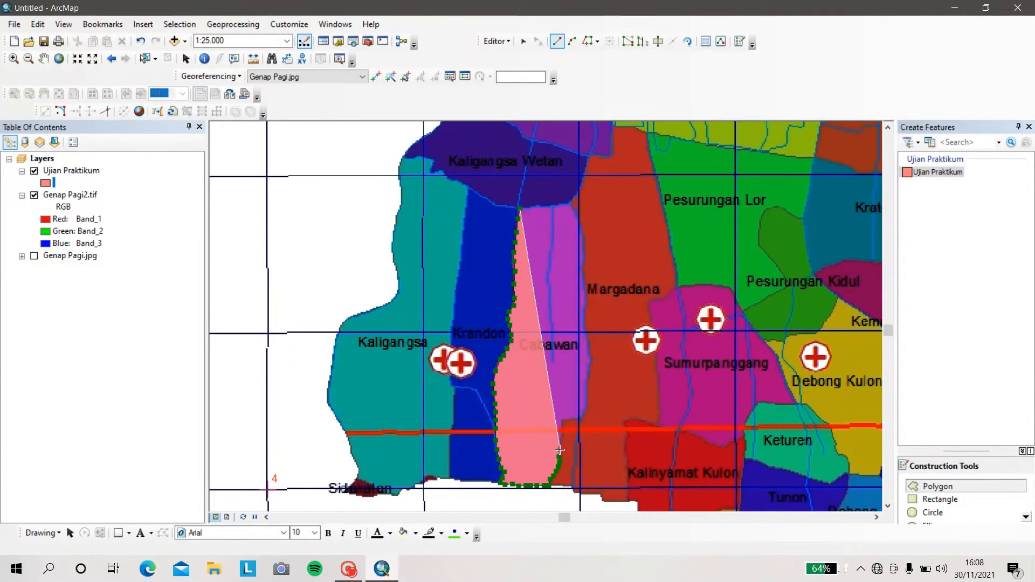
click(562, 421)
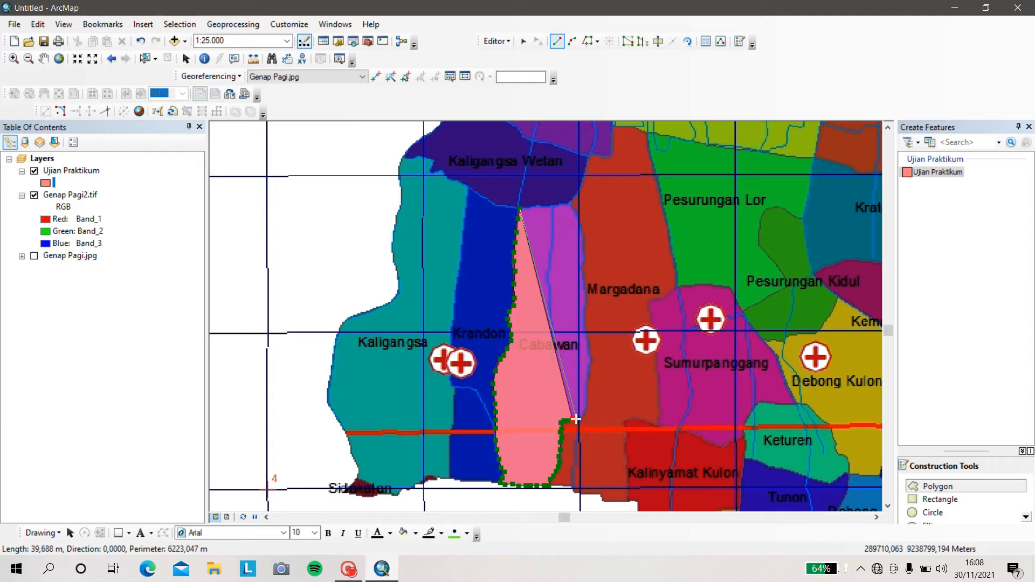
click(580, 417)
click(585, 404)
click(585, 395)
click(589, 371)
click(590, 358)
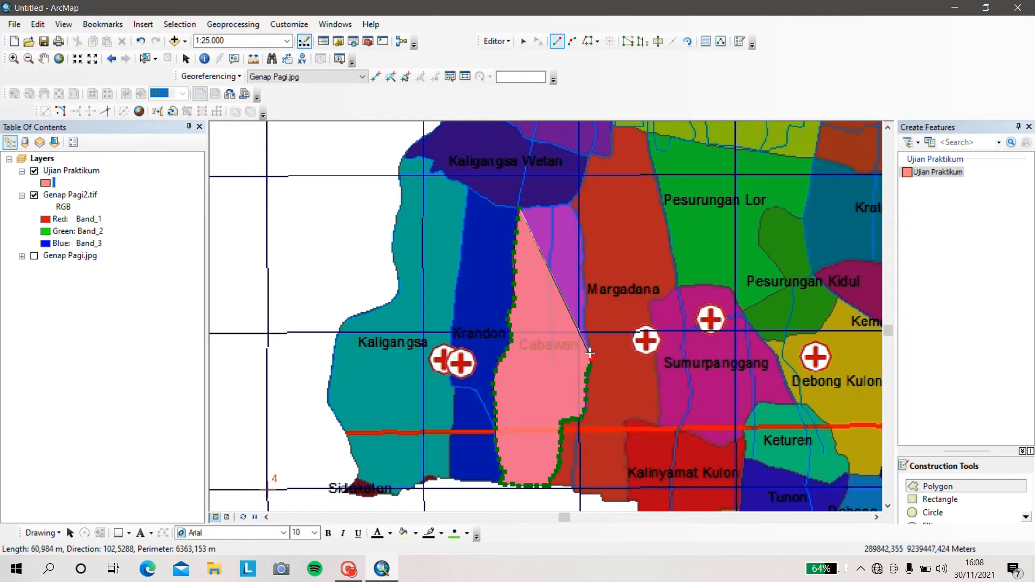
click(589, 347)
click(586, 337)
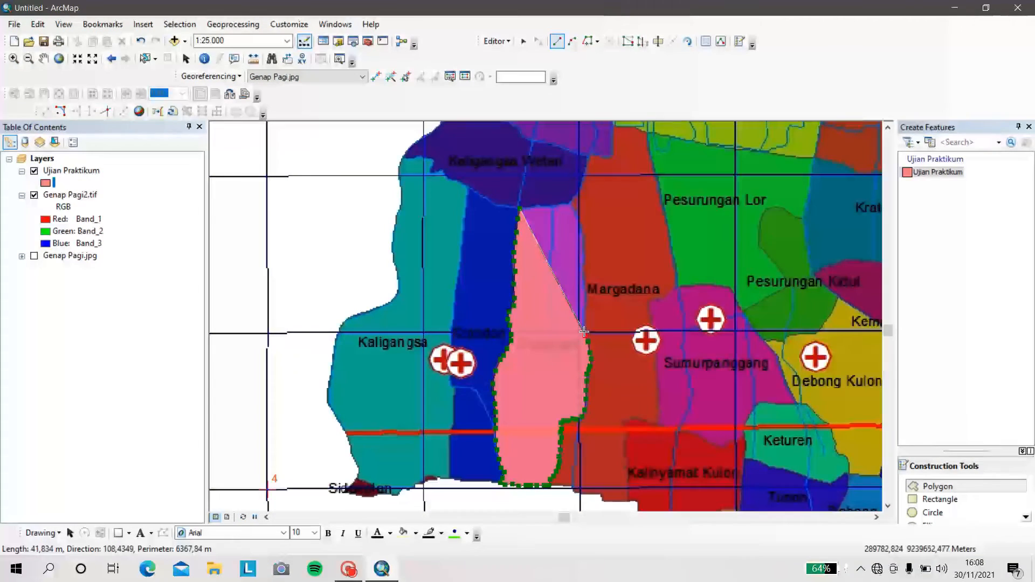
click(582, 315)
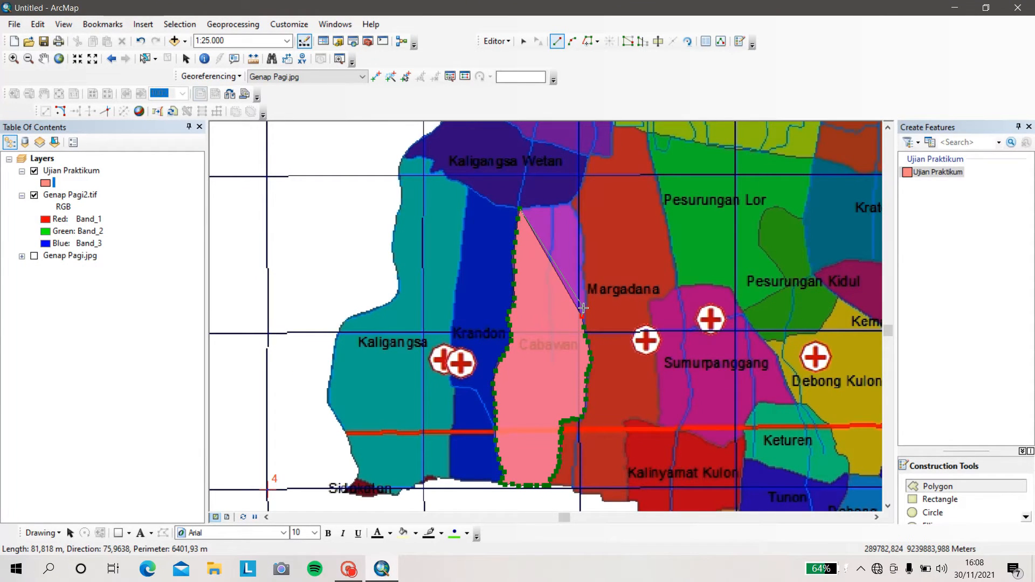
double_click(585, 305)
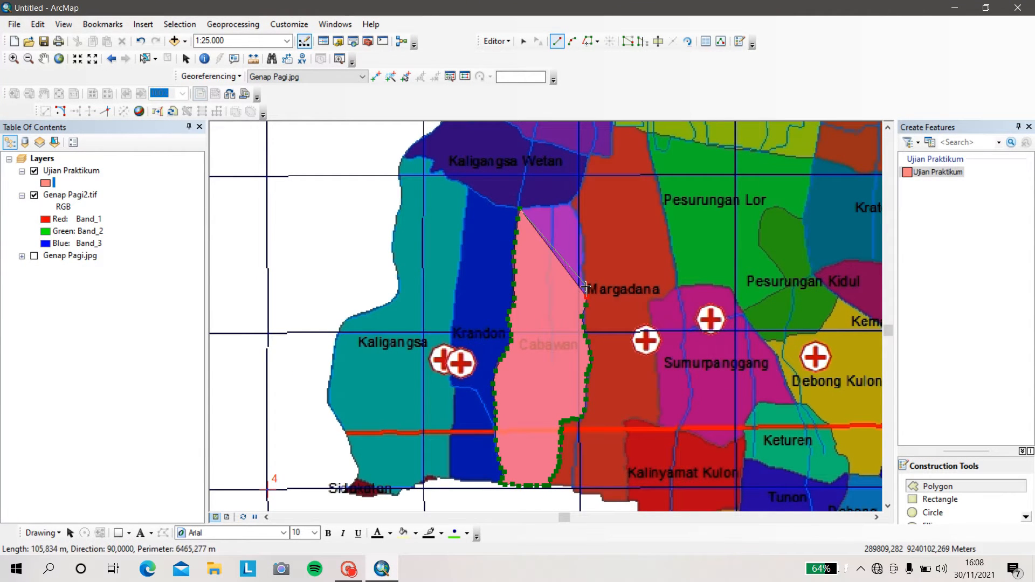
click(582, 263)
click(583, 249)
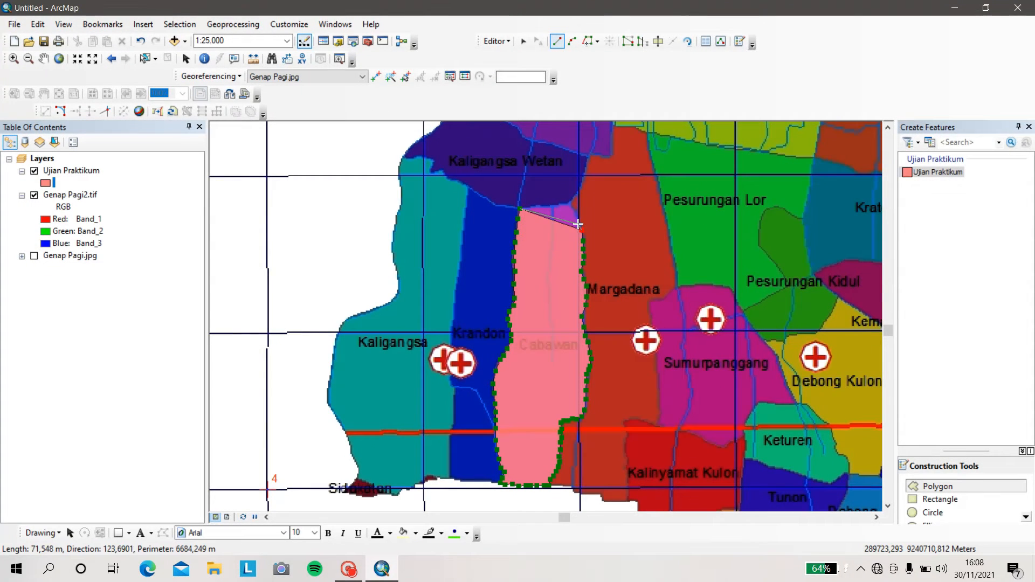
click(579, 220)
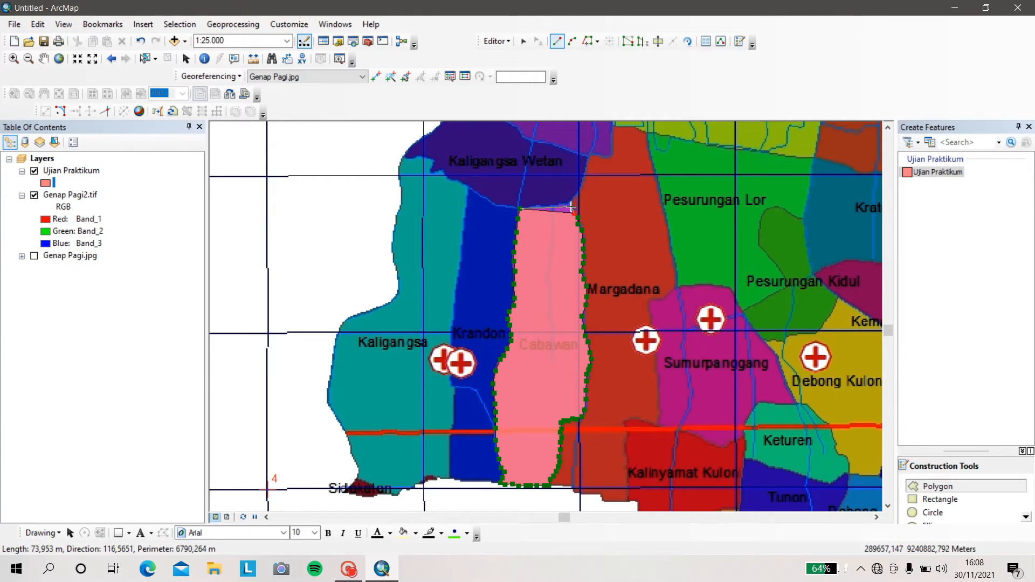
click(553, 205)
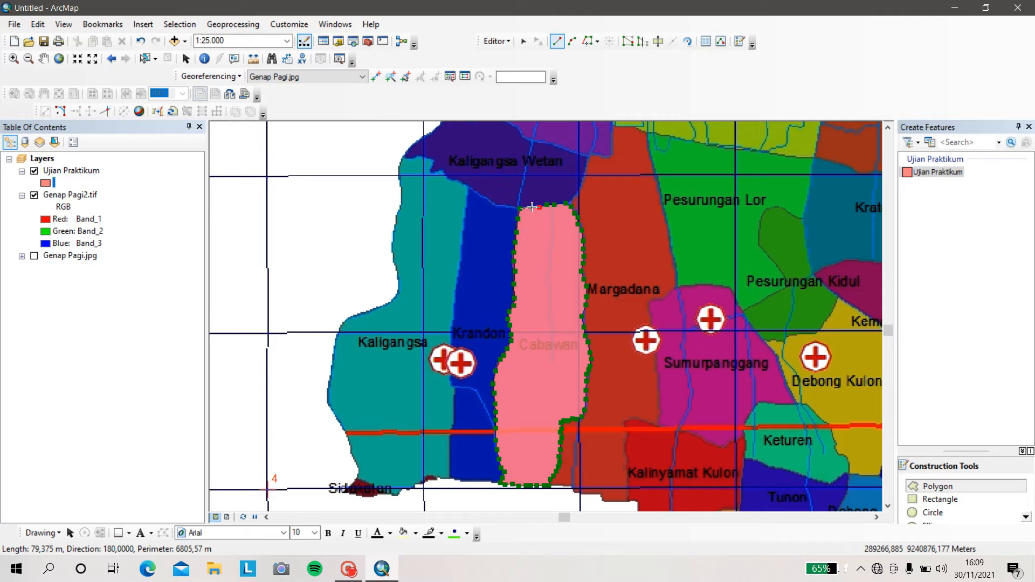
double_click(532, 207)
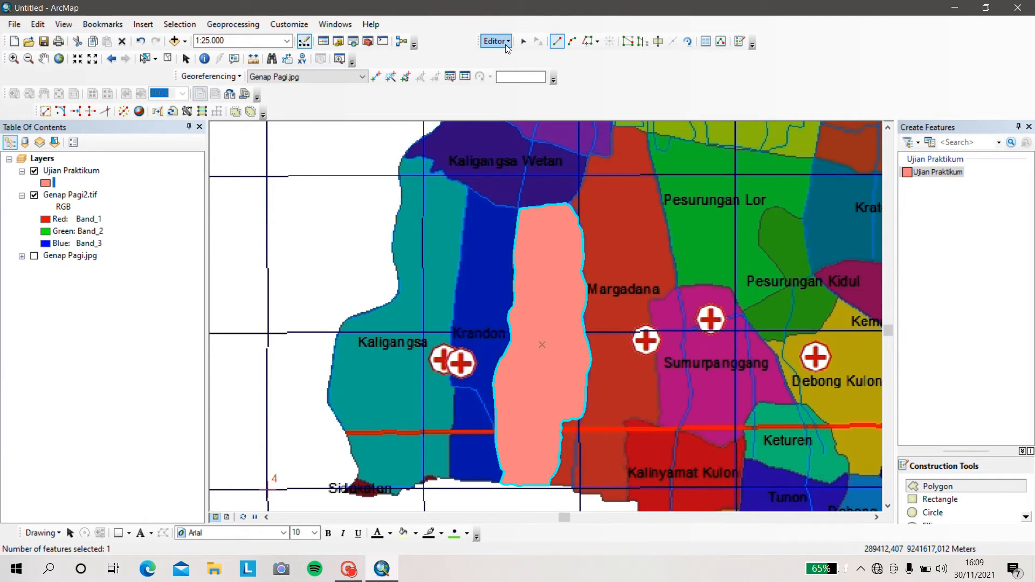
click(505, 44)
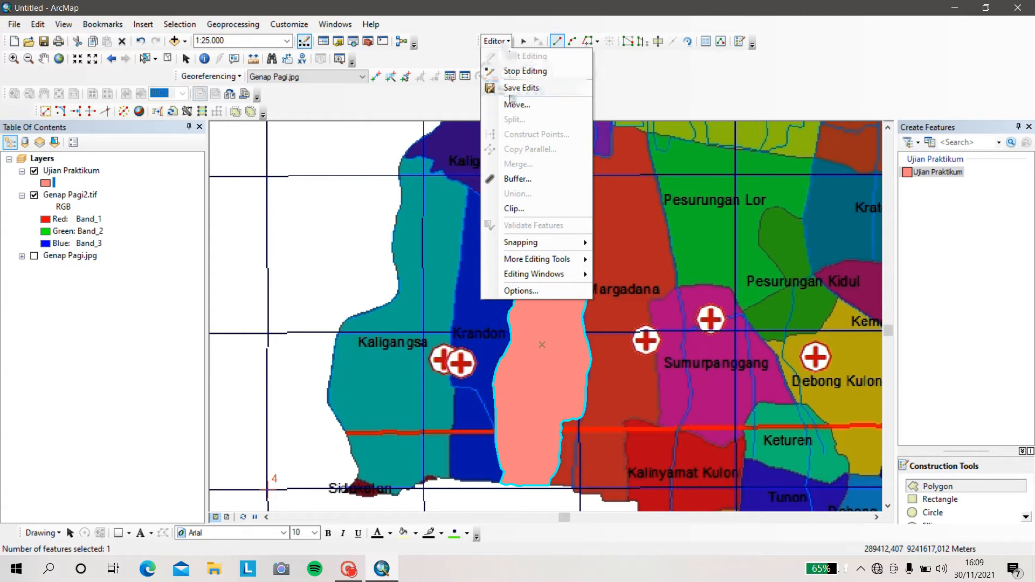
click(515, 89)
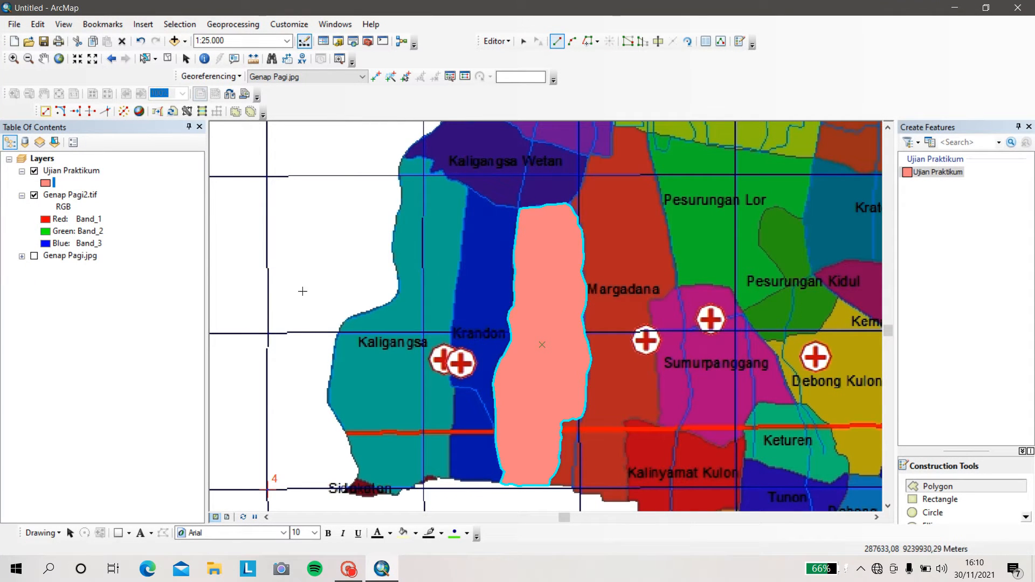
In the Ujian Praktikum attribute table, set the Kelurahan value of the new polygon to Cabawan
right_click(77, 171)
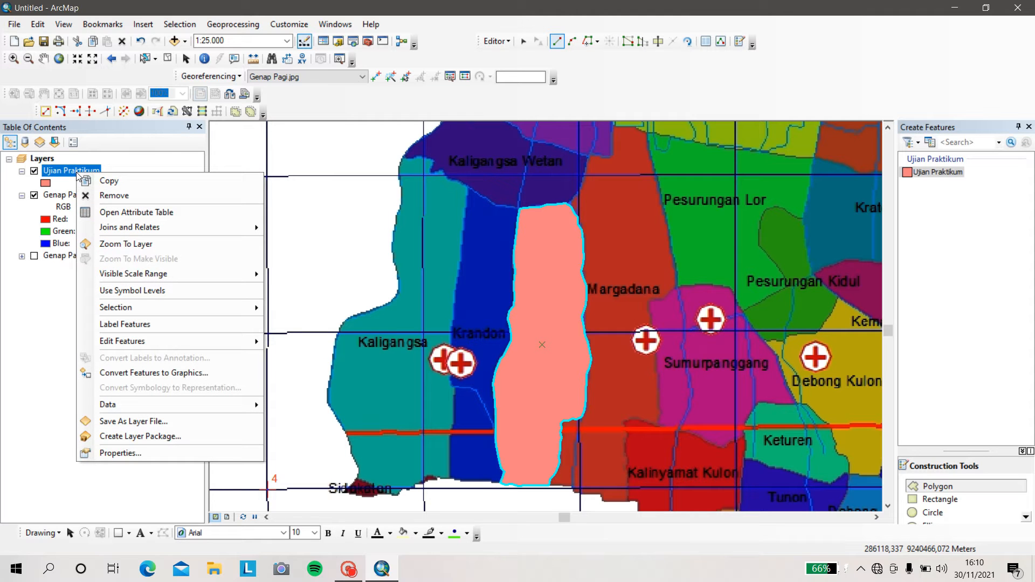
click(114, 212)
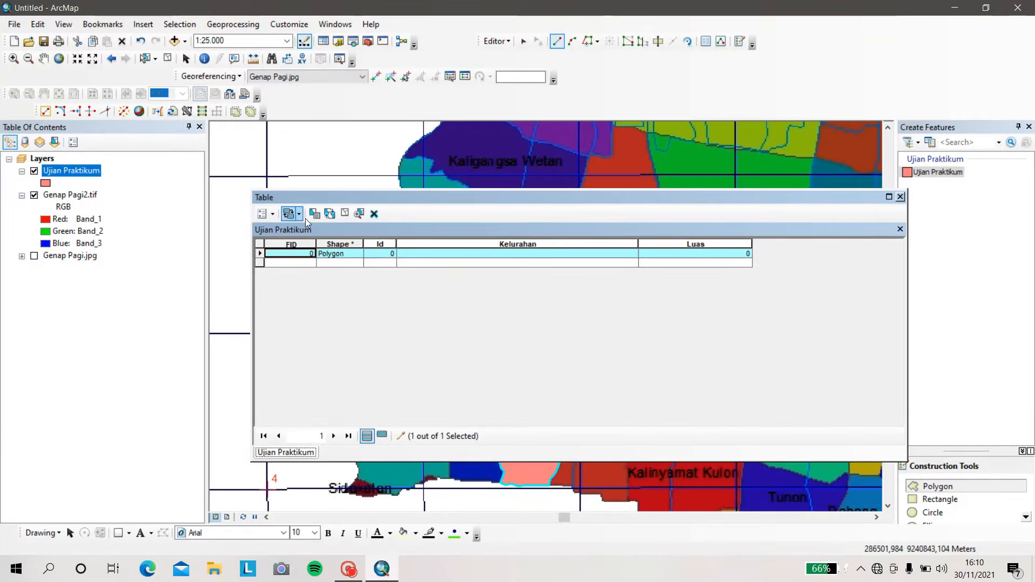
click(423, 257)
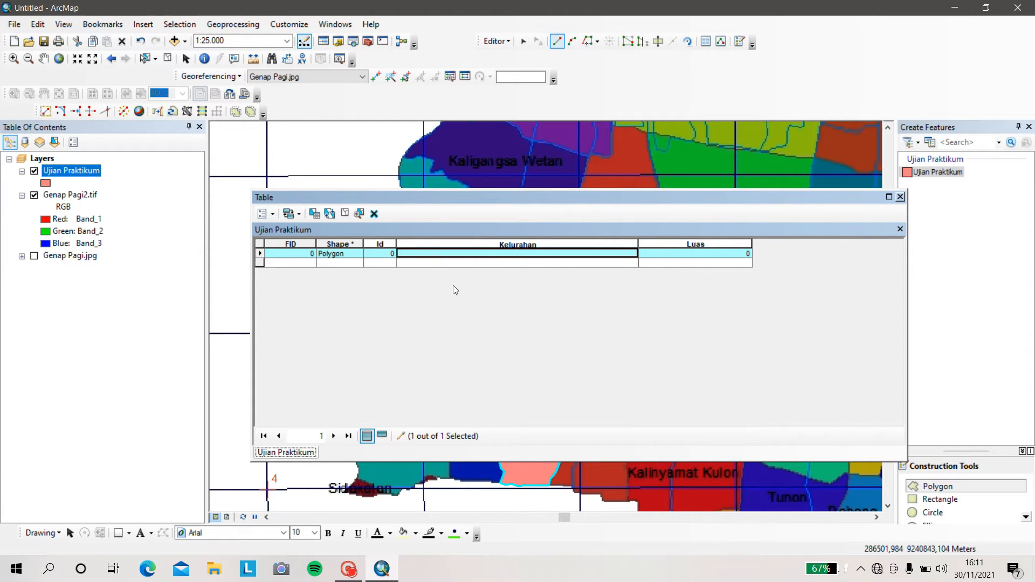
text(Cabawan)
key(Return)
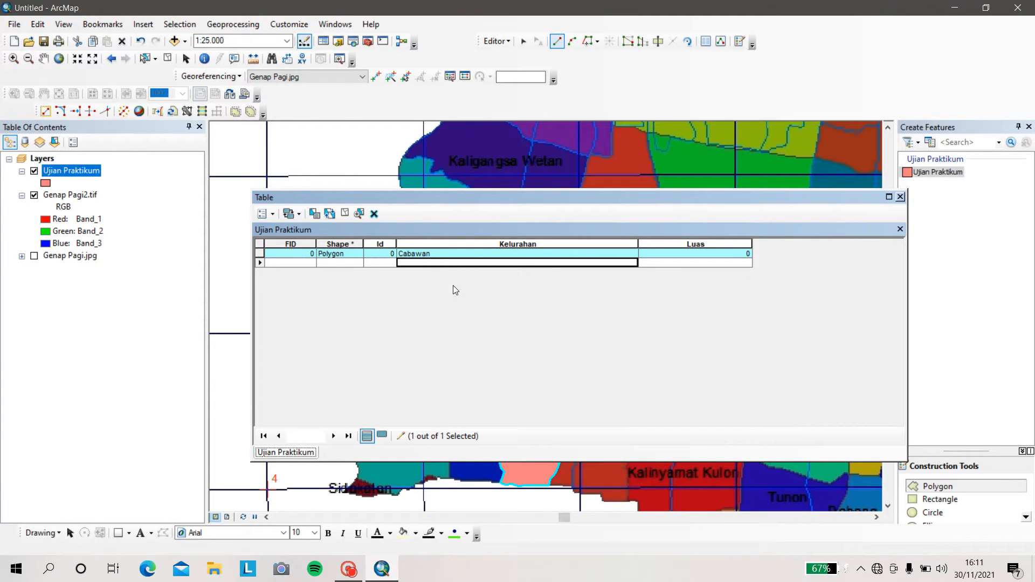
Digitize the Margadana area as one polygon, tracing clockwise from Cabawan's northeast corner and back along the shared Cabawan boundary
click(899, 197)
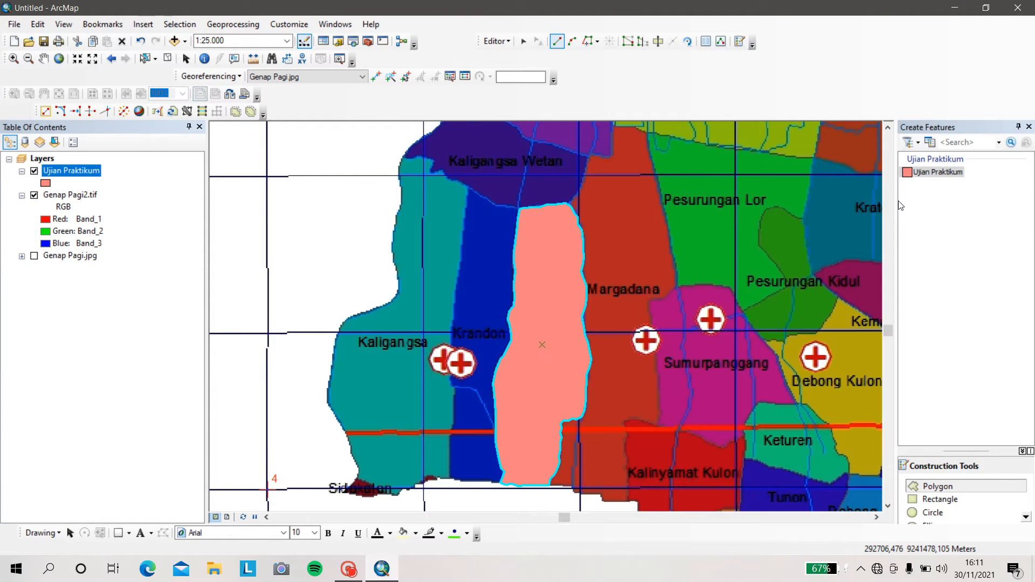
click(566, 205)
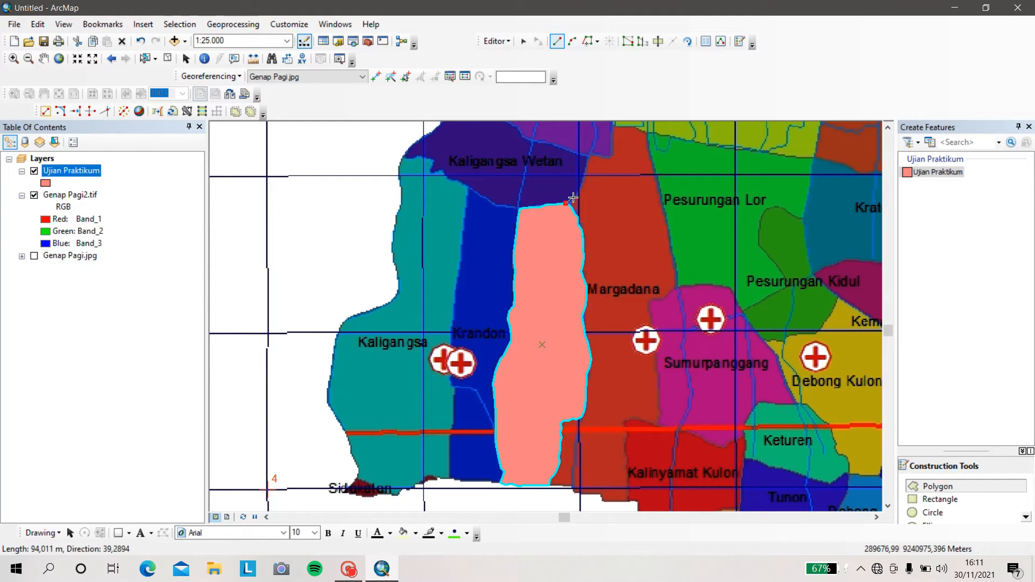
click(575, 197)
click(582, 185)
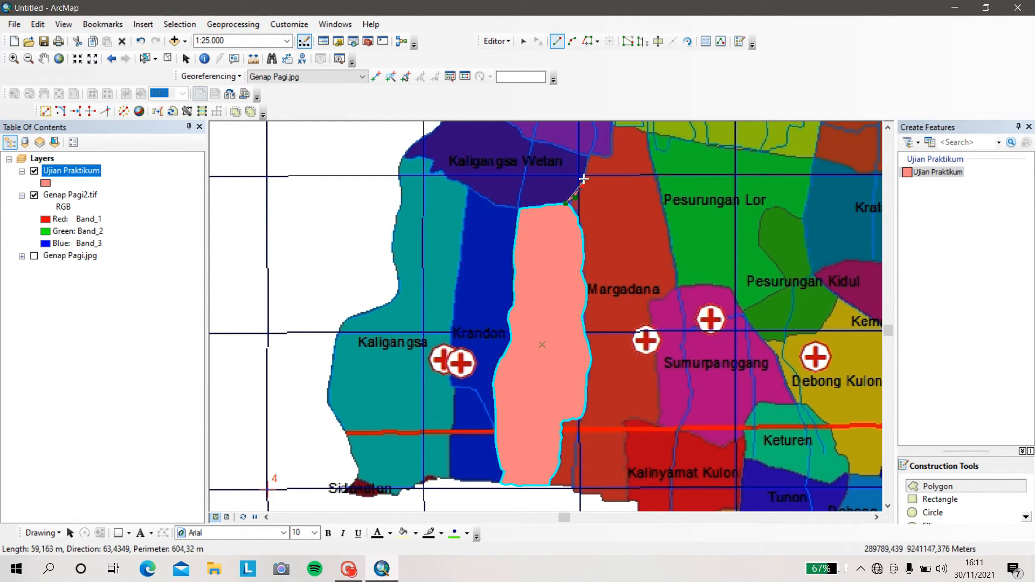
click(586, 176)
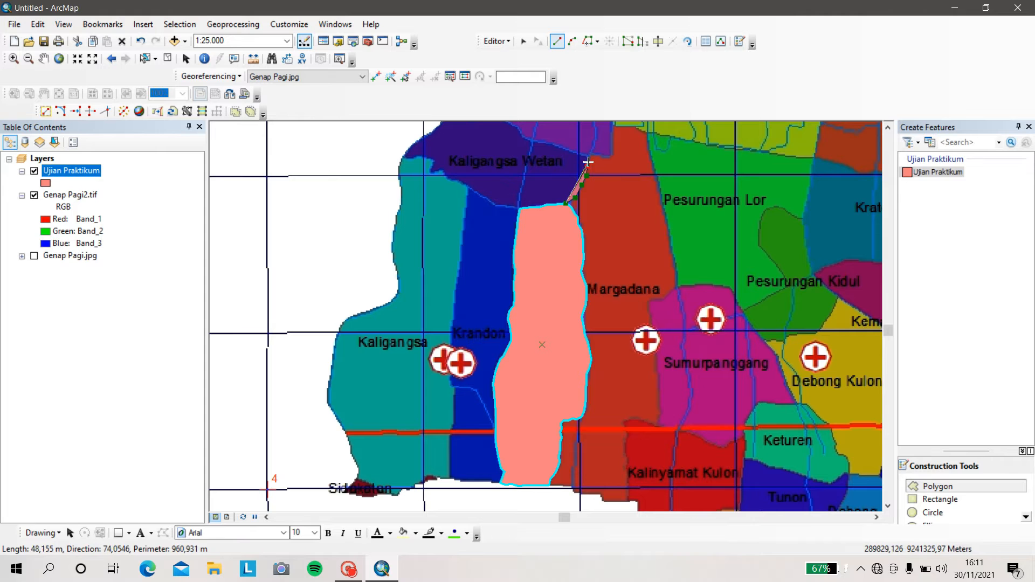
click(596, 156)
click(602, 157)
click(610, 158)
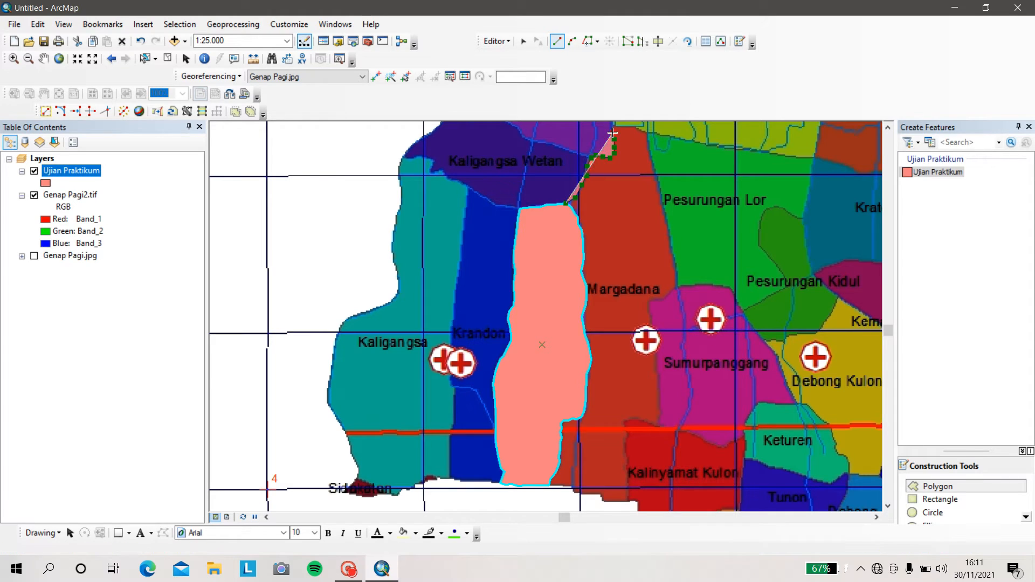
click(641, 131)
click(645, 134)
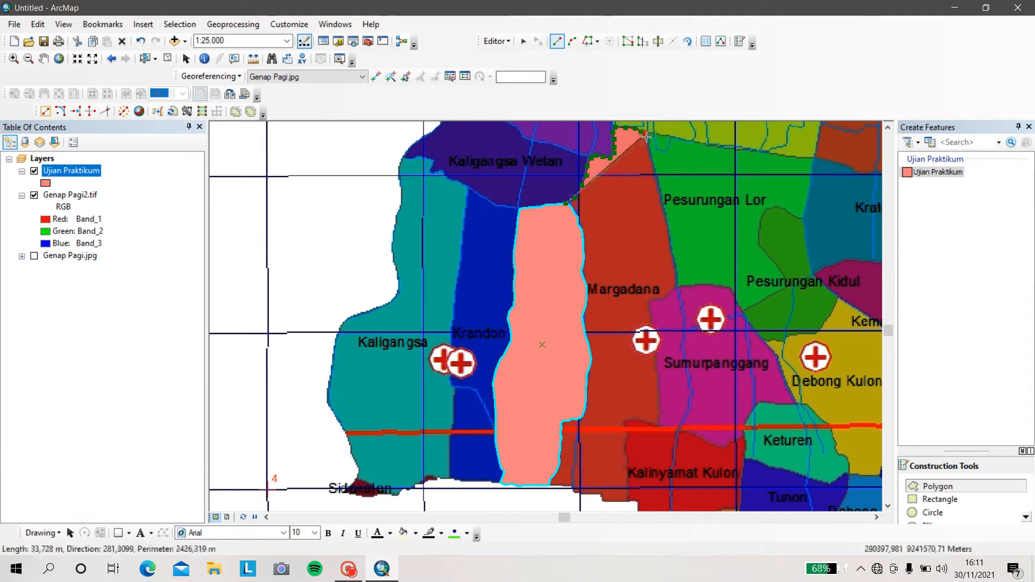
click(649, 150)
click(664, 214)
click(677, 281)
click(651, 300)
click(657, 426)
click(628, 503)
click(557, 486)
click(549, 485)
click(591, 357)
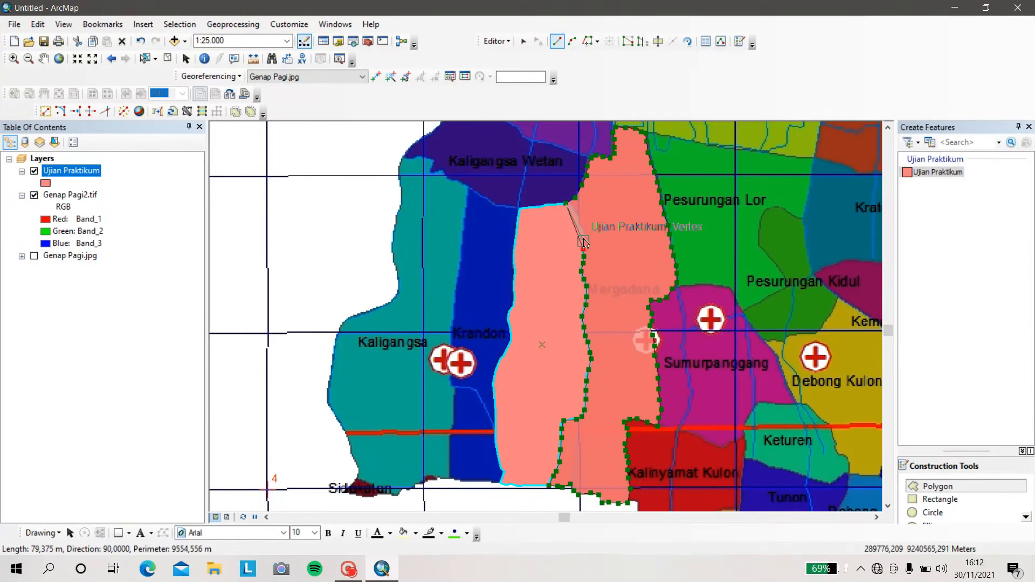
double_click(578, 216)
Digitize the Krandon area west of Cabawan as a polygon and set its Kelurahan value to Krandon in the attribute table
click(520, 209)
click(468, 188)
click(450, 478)
click(502, 483)
click(495, 404)
click(493, 383)
double_click(516, 237)
right_click(71, 171)
Digitize the Kaligangsa area west of Krandon as a polygon and set its Kelurahan value to Kaligangsa in the attribute table
click(468, 188)
click(401, 158)
click(395, 297)
click(328, 403)
click(376, 485)
double_click(456, 387)
right_click(71, 171)
text(Kaligangsa)
click(901, 198)
Digitize the small area at Kaligangsa's southern edge as a polygon and set its Kelurahan value to Sidakaton
click(442, 477)
click(345, 494)
double_click(441, 478)
right_click(72, 171)
Digitize the Sumurpanggang area east of Margadana as a polygon and set its Kelurahan value to Sumurpanggang
click(672, 289)
click(796, 404)
click(727, 447)
click(658, 426)
double_click(651, 303)
right_click(71, 171)
Digitize the Keturen area southeast of Sumurpanggang as a polygon and set its Kelurahan value to Keturen
click(745, 435)
click(835, 444)
double_click(746, 426)
right_click(72, 171)
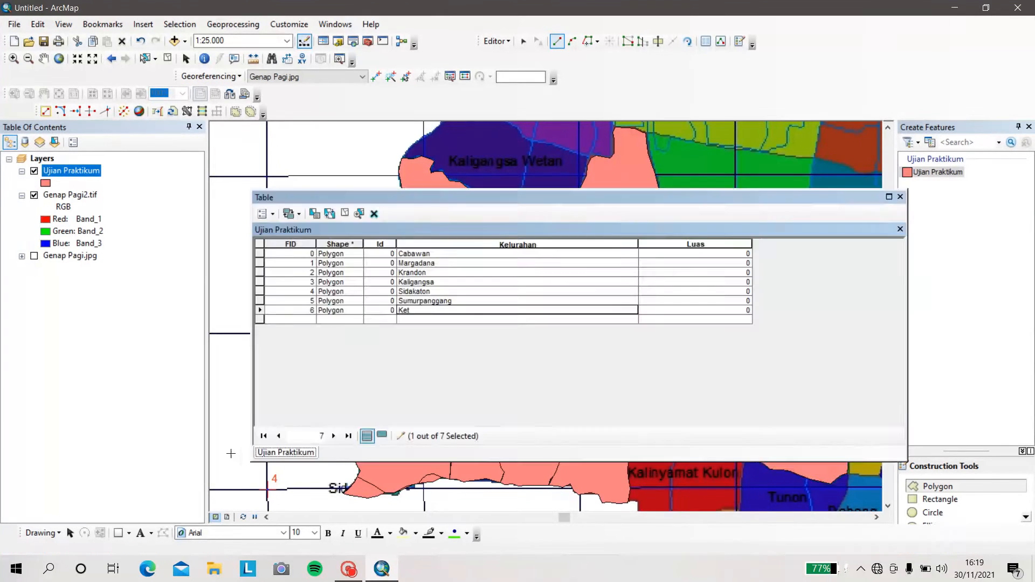
text(Keturen)
click(901, 198)
Digitize the green Pesurungan Lor area east of Margadana as a polygon and fill in its Kelurahan value in the attribute table
click(647, 133)
click(812, 159)
double_click(656, 178)
right_click(71, 171)
click(901, 197)
Digitize the dark green Pesurungan Kidul area as a polygon and open the attribute table for its Kelurahan value
click(838, 335)
click(766, 342)
click(789, 286)
double_click(776, 206)
right_click(71, 171)
click(128, 211)
Digitize the Kaligangsa Wetan area north of Krandon and Cabawan as a polygon and fill in its Kelurahan value
scroll(647, 151, down, 2)
scroll(582, 238, down, 1)
click(544, 334)
click(667, 387)
double_click(565, 333)
right_click(71, 171)
click(899, 197)
Digitize the coastal area between Kaligangsa Wetan and Muarareja as a polygon and save the edits
click(611, 269)
click(765, 270)
double_click(614, 271)
click(497, 41)
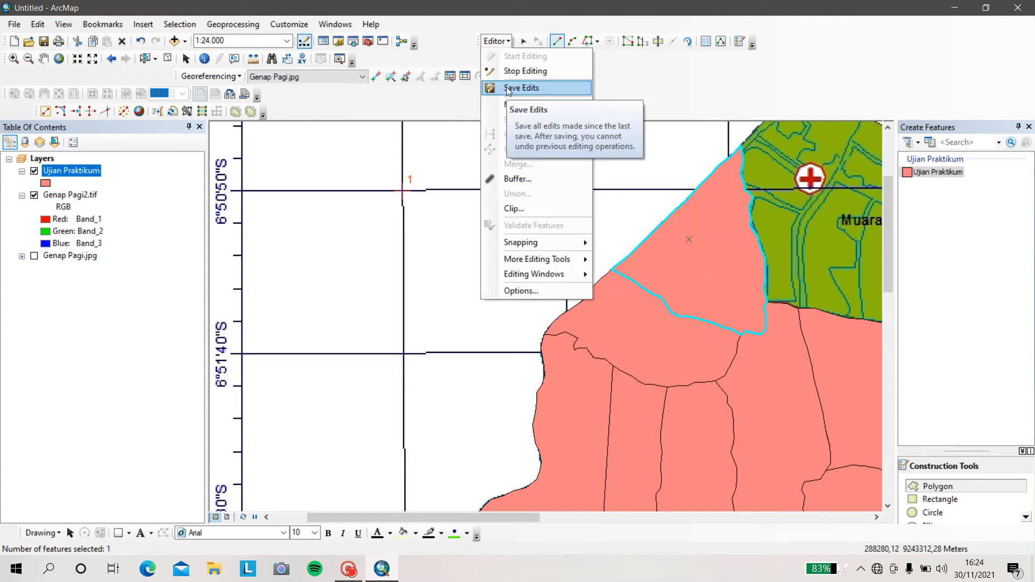
click(526, 88)
Digitize the Muarareja area on the north coast as a polygon and fill in its Kelurahan value in the attribute table
drag(423, 518, 544, 518)
drag(888, 272, 888, 258)
click(391, 196)
click(672, 237)
click(571, 379)
click(417, 353)
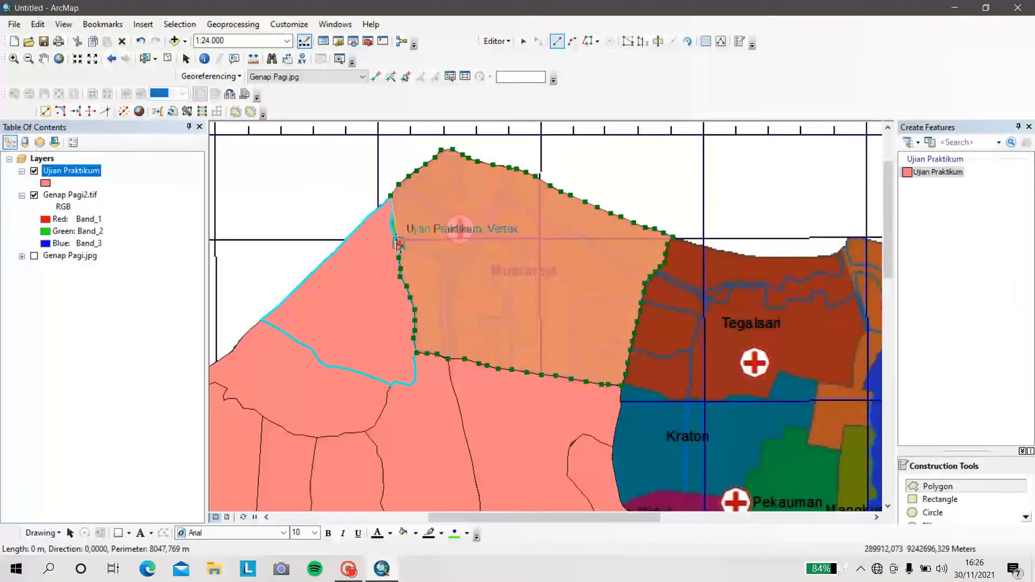
double_click(392, 211)
right_click(71, 171)
click(129, 211)
click(900, 197)
Digitize the Tegalsari area east of Muarareja as a polygon
click(672, 237)
click(854, 387)
click(655, 272)
double_click(668, 249)
Digitize the Kraton area south of Tegalsari as a polygon and open the attribute table for its Kelurahan value
click(621, 386)
click(818, 380)
double_click(617, 415)
right_click(52, 170)
click(111, 211)
Digitize the Kemandungan area south of Kraton as a polygon and set its Kelurahan value to Kemandungan
drag(888, 219, 888, 292)
click(726, 257)
double_click(726, 256)
right_click(71, 171)
click(129, 211)
click(431, 387)
text(Kemandungan)
click(899, 197)
Digitize the Debong Kulon area as a polygon and set its Kelurahan value to Debong Kulon
click(658, 473)
click(695, 322)
double_click(658, 473)
right_click(71, 171)
click(128, 211)
click(431, 395)
text(Debong Kulon)
click(900, 197)
Digitize the Pekauman area and the dark red area south of it as polygons, and fill in the Kelurahan value
click(810, 189)
double_click(787, 186)
click(806, 445)
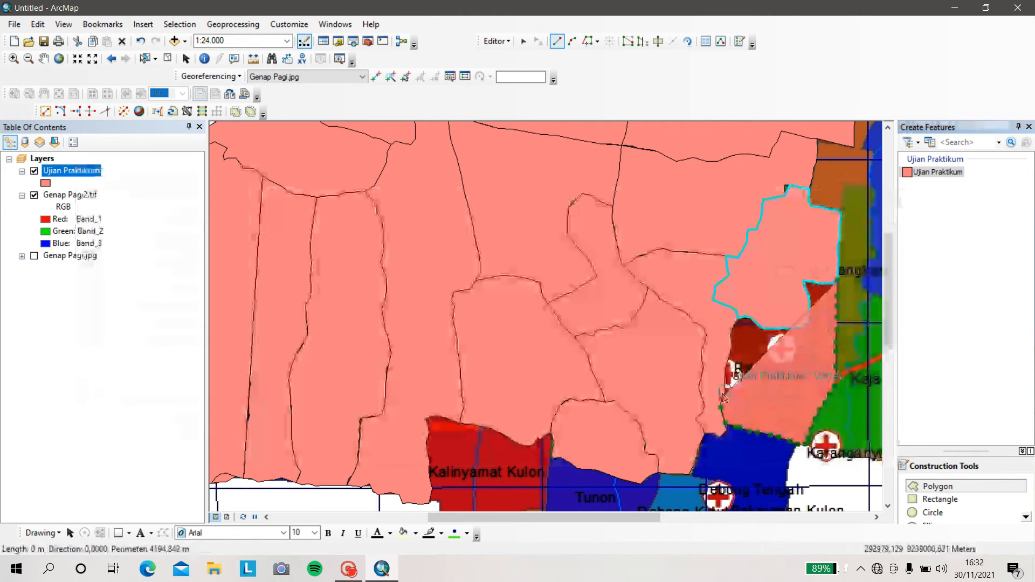
double_click(803, 282)
right_click(71, 171)
click(128, 212)
click(408, 414)
click(899, 197)
Digitize the red Kalinyamat Kulon area as a polygon and set its Kelurahan value to Kalinyamat Kulon
drag(888, 291, 888, 337)
click(473, 273)
double_click(430, 346)
right_click(71, 171)
click(129, 212)
click(431, 414)
text(Kalinyamat Kulon)
click(900, 198)
Digitize the area south of Kalinyamat Kulon as a polygon, save the edits, and set its Kelurahan value to Kalinyamat Wetan
click(423, 406)
click(576, 428)
double_click(477, 372)
click(496, 42)
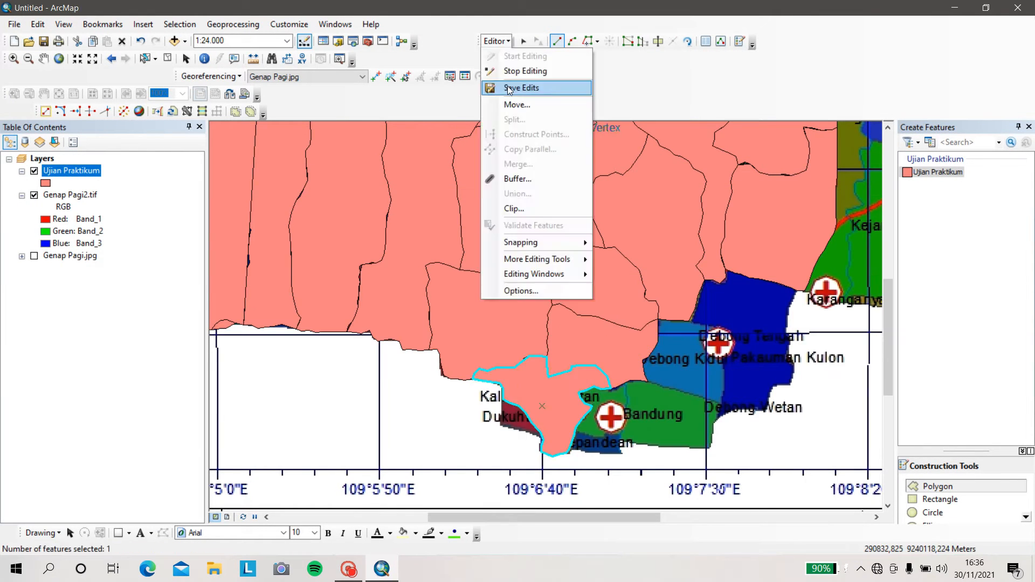
click(507, 87)
text(Kalinyamat Wetan)
click(899, 197)
Digitize the maroon Dukuh area and the Kepandean area as polygons, setting the latter's Kelurahan value to Kepandean
double_click(503, 401)
click(422, 406)
click(623, 456)
double_click(578, 433)
right_click(71, 171)
click(128, 211)
click(423, 406)
text(Kepandean)
click(899, 198)
Digitize the green Bandung area northeast of Kepandean as a polygon
click(621, 443)
click(706, 448)
double_click(583, 437)
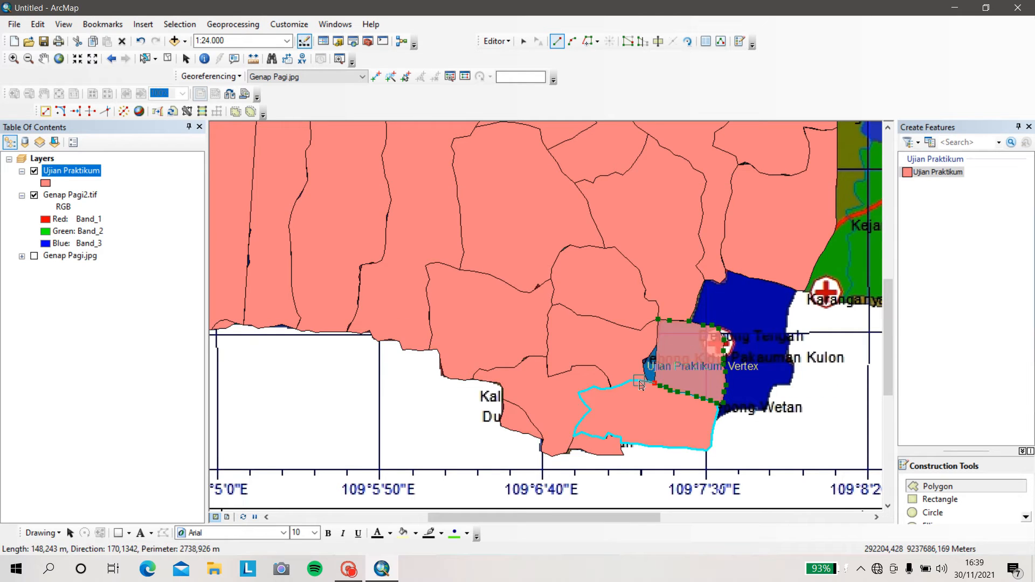
Finish the Debong Kidul area's polygon and set its Kelurahan value to Debong Kidul
double_click(657, 340)
right_click(71, 171)
text(Debong Kidul)
click(900, 197)
Digitize the Debong Wetan area as a polygon and set its Kelurahan value to Debong Wetan
double_click(724, 378)
right_click(75, 171)
text(Debong Wetan)
Digitize the Pekauman Kulon area as a polygon and set its Kelurahan value to Pekauman Kulon
click(797, 360)
double_click(795, 369)
right_click(71, 171)
text(Pekauman Kulon)
click(900, 197)
Digitize the Debong Tengah area as a polygon and set its Kelurahan value to Debong Tengah
double_click(696, 308)
text(Debong Tengah)
click(899, 197)
Digitize the Kejambon and Karanganyar areas as polygons, setting the latter's Kelurahan value to Karanganyar
click(635, 193)
click(632, 186)
click(653, 143)
click(709, 155)
click(706, 232)
click(704, 260)
click(666, 296)
click(585, 291)
double_click(614, 231)
right_click(80, 171)
text(Karanganyar)
click(900, 197)
Digitize the Pangabean area as a polygon and set its Kelurahan value to Pangabean
double_click(639, 295)
right_click(88, 171)
text(Pangabean)
click(899, 197)
Digitize the Mejasem Barat area as a polygon and set its Kelurahan value to Mejasem Barat
click(710, 279)
click(750, 276)
click(748, 406)
double_click(703, 364)
right_click(71, 171)
text(Mejasem Barat)
click(899, 198)
Digitize the area south of Panggung and another area nearby as polygons, opening the attribute table for each new record
double_click(679, 187)
right_click(71, 170)
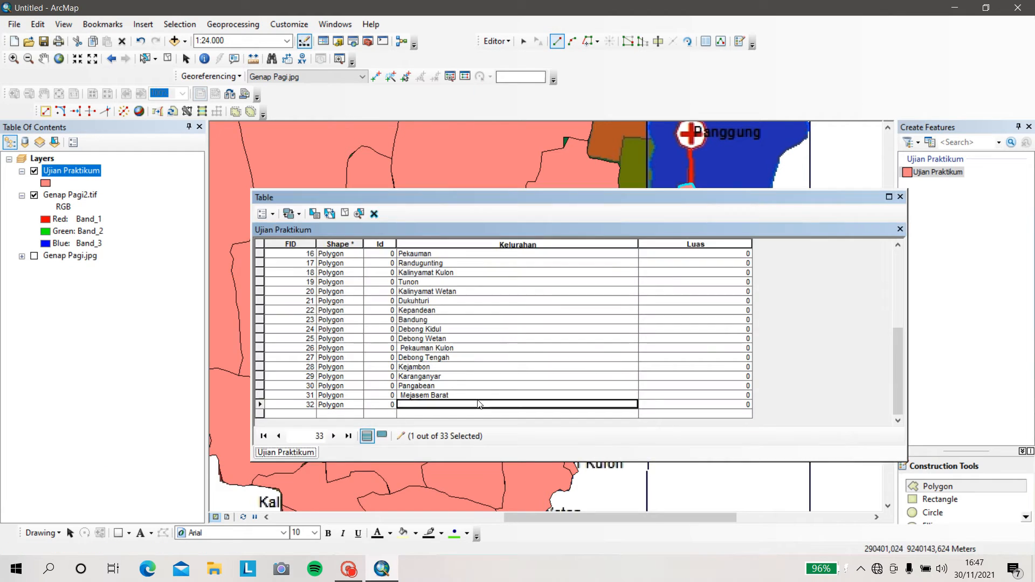
click(899, 198)
click(616, 323)
double_click(632, 138)
right_click(71, 171)
click(900, 197)
Digitize the coastal area west of Dampyak as a polygon
drag(888, 304, 888, 241)
drag(643, 517, 725, 518)
click(410, 340)
click(388, 172)
double_click(447, 254)
Digitize the small sliver at Dampyak's northeastern tip as a polygon and save the edits
scroll(539, 323, down, 3)
click(541, 170)
click(540, 178)
click(539, 193)
double_click(544, 171)
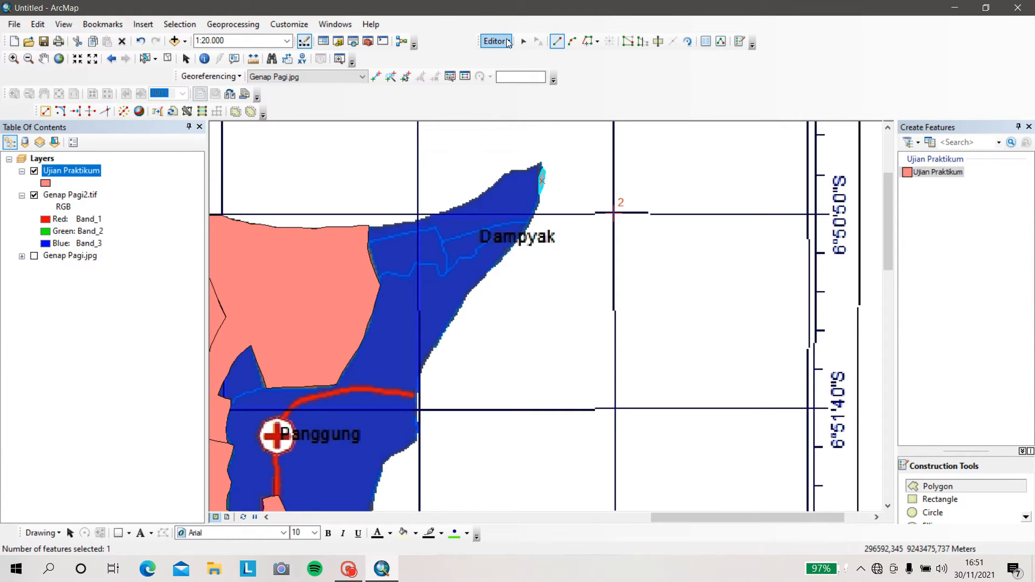
click(507, 42)
click(518, 103)
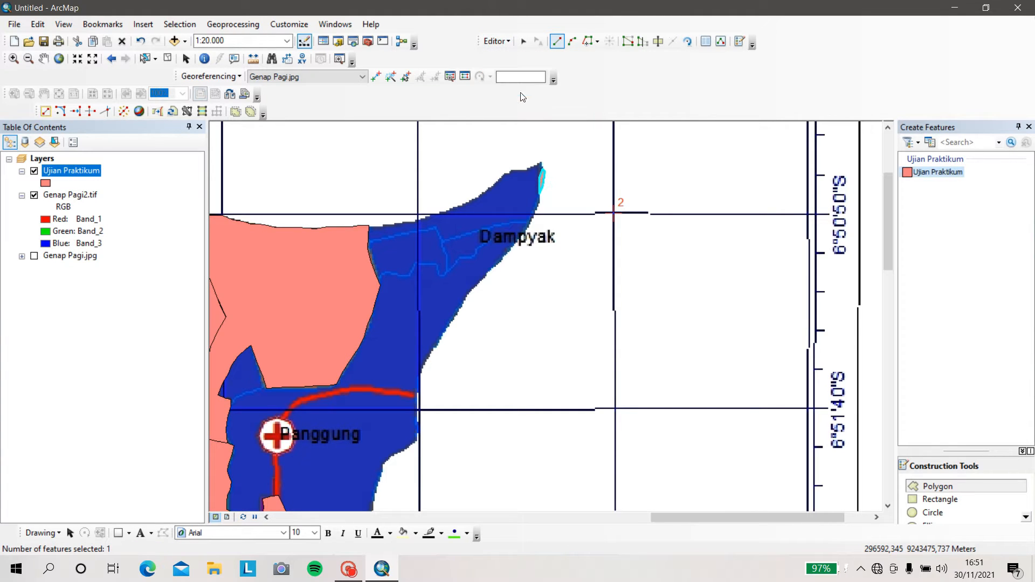
Set the new sliver polygon's Kelurahan value to Dampyak in the attribute table
right_click(85, 169)
click(127, 206)
click(614, 405)
text(Dampyak)
key(Return)
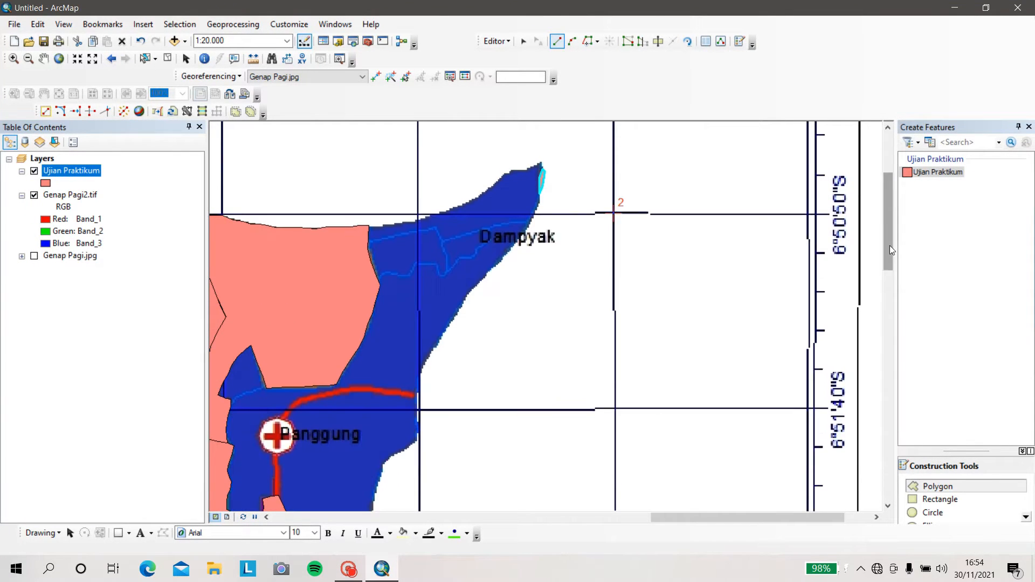
Digitize the remaining blue area covering Dampyak and Panggung as one polygon, tracing clockwise from its northwestern coastal corner
drag(889, 245, 886, 250)
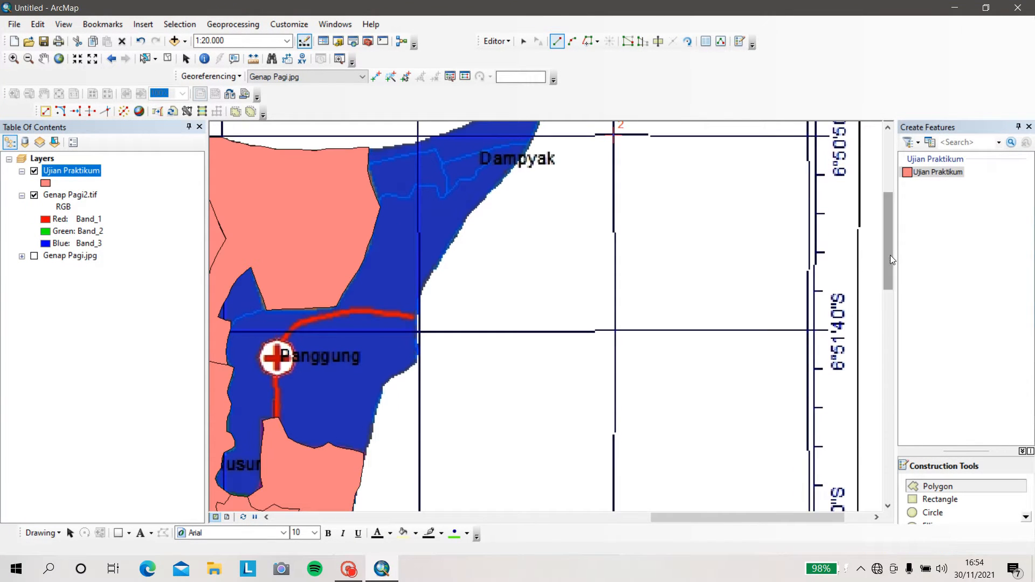
scroll(774, 365, up, 1)
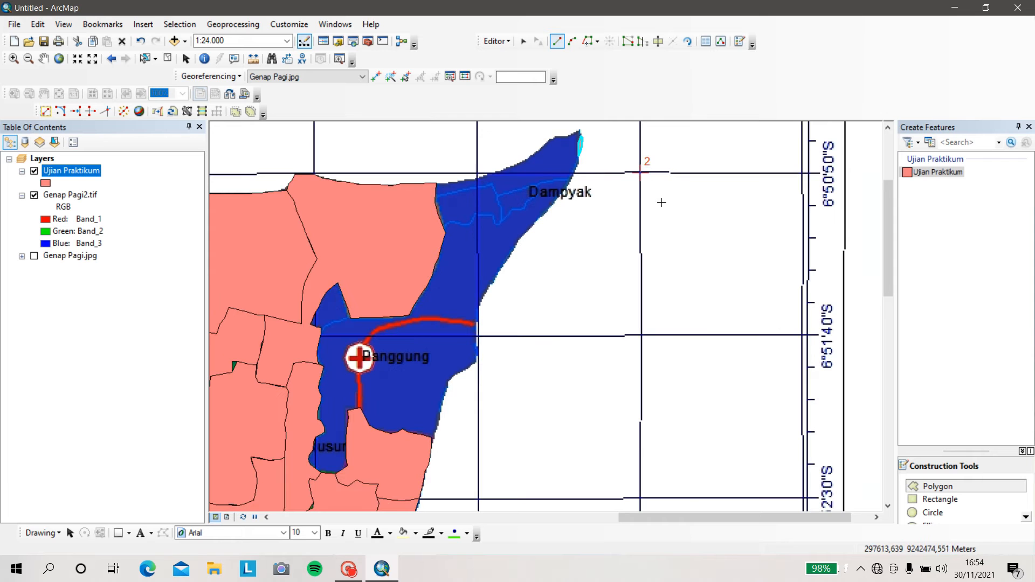
click(437, 183)
click(450, 183)
click(465, 181)
click(479, 179)
click(493, 173)
click(511, 167)
click(522, 162)
click(533, 156)
click(541, 148)
click(547, 142)
click(569, 137)
click(579, 130)
click(581, 136)
click(578, 144)
click(578, 149)
click(578, 156)
click(579, 163)
click(575, 171)
click(565, 190)
click(557, 199)
click(551, 206)
click(545, 215)
click(533, 226)
click(525, 233)
click(520, 240)
click(516, 247)
click(509, 257)
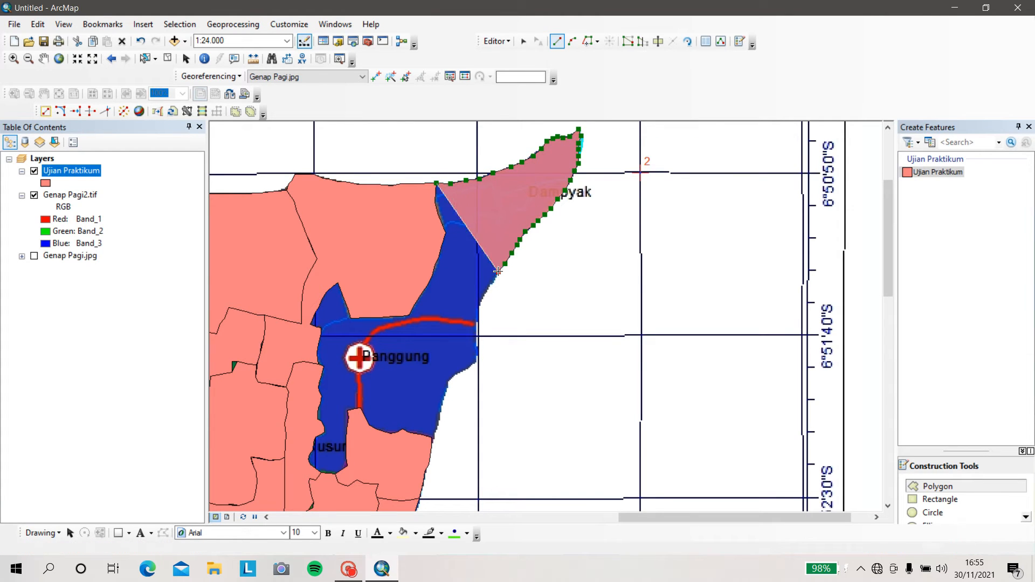
click(502, 266)
click(496, 276)
click(490, 287)
click(484, 297)
click(479, 308)
click(478, 320)
click(478, 336)
click(478, 352)
click(475, 360)
click(468, 367)
click(462, 372)
click(455, 376)
click(448, 381)
click(446, 389)
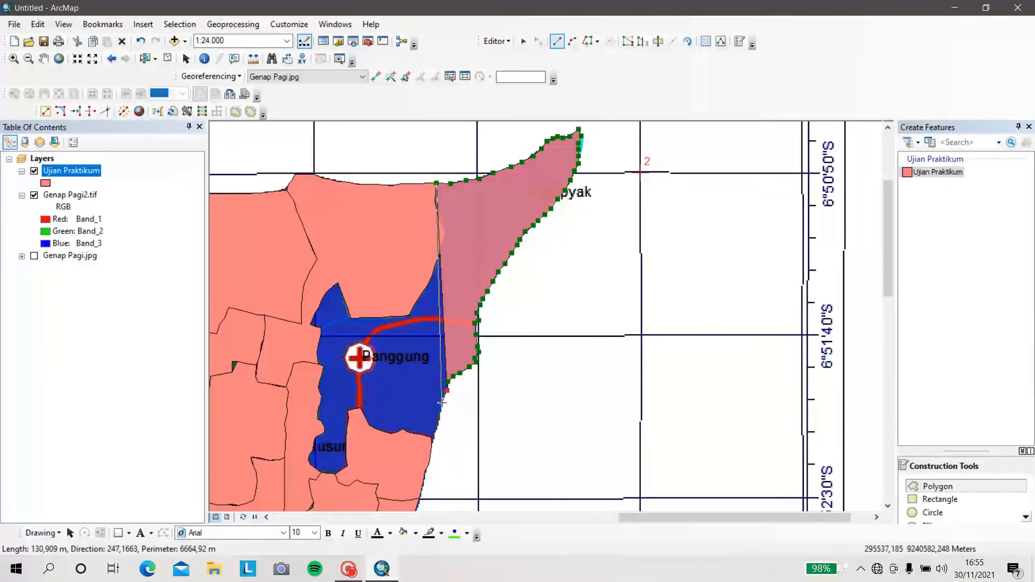
click(444, 397)
click(441, 405)
click(439, 414)
click(438, 430)
click(432, 437)
click(422, 436)
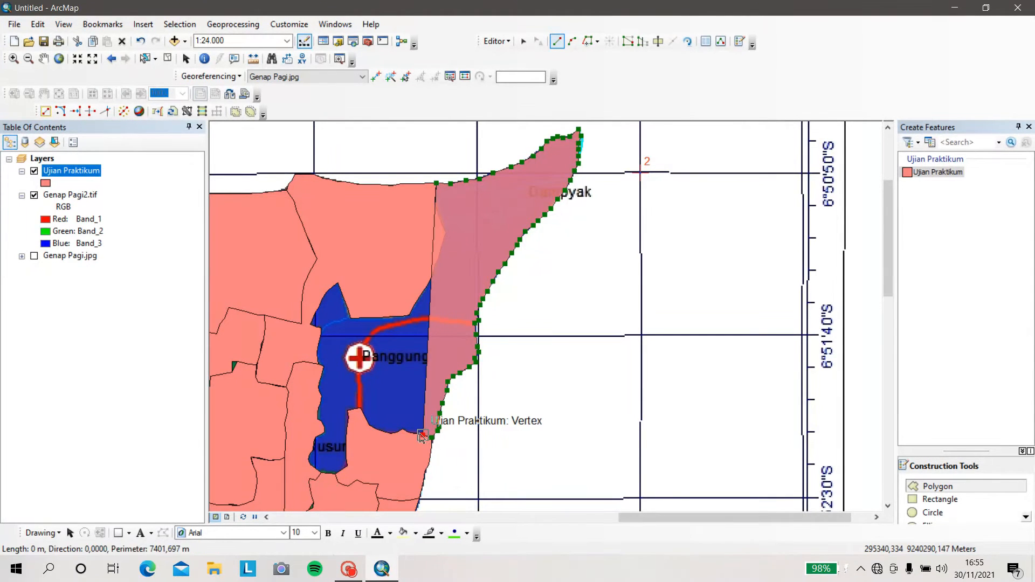
click(415, 434)
click(403, 430)
click(390, 434)
click(369, 425)
click(360, 409)
click(354, 410)
click(347, 411)
click(346, 420)
click(347, 430)
click(346, 439)
click(346, 447)
click(346, 457)
click(345, 465)
click(328, 473)
click(321, 472)
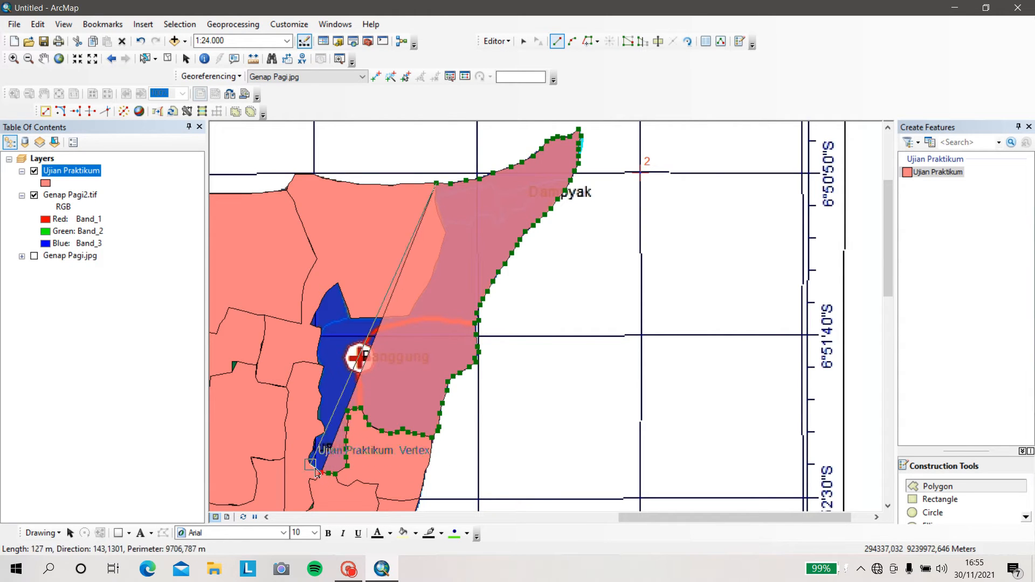
Continue the Dampyak and Panggung polygon northward along the blue area's western boundary, from its southwestern corner to just below its northwestern peak
click(310, 465)
click(308, 459)
click(313, 450)
click(314, 442)
click(316, 436)
click(324, 430)
click(319, 416)
click(318, 408)
click(318, 399)
click(318, 387)
click(320, 376)
click(321, 365)
click(317, 353)
click(319, 331)
click(321, 328)
click(310, 324)
click(316, 314)
click(318, 308)
click(322, 301)
click(326, 293)
click(333, 287)
Close the polygon along Mintaragen's southern and eastern boundary back to the coastal starting corner, and save the edits
scroll(337, 292, up, 1)
scroll(336, 291, up, 1)
click(338, 279)
click(347, 298)
click(352, 313)
click(355, 320)
click(359, 334)
click(376, 334)
click(386, 334)
click(405, 333)
click(427, 332)
click(441, 332)
click(453, 330)
click(462, 313)
click(468, 303)
click(473, 294)
click(483, 280)
click(489, 266)
drag(887, 224, 887, 203)
click(500, 351)
click(505, 333)
click(510, 313)
click(505, 299)
click(502, 289)
click(498, 280)
click(494, 262)
double_click(495, 265)
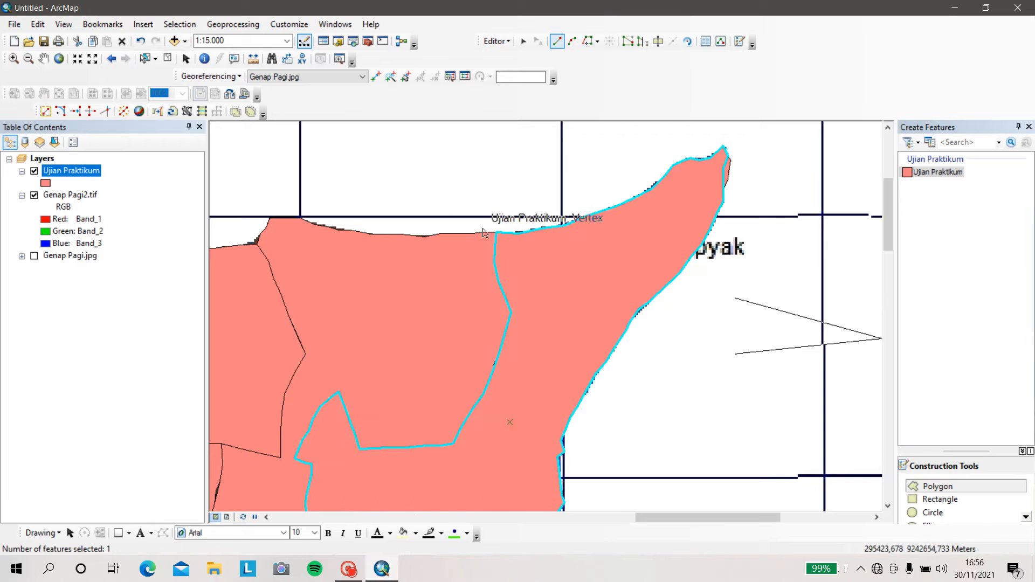
click(504, 43)
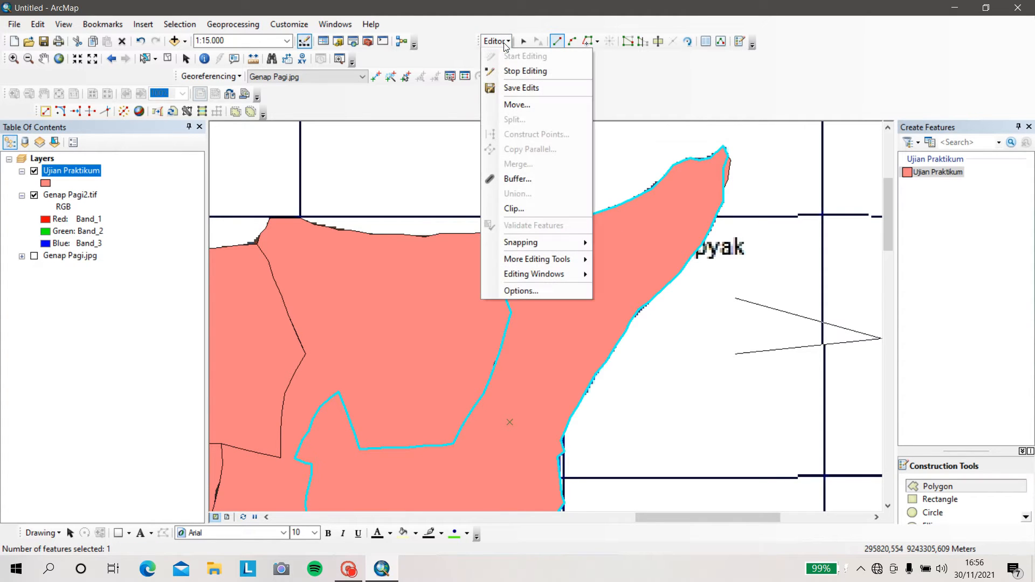
click(509, 88)
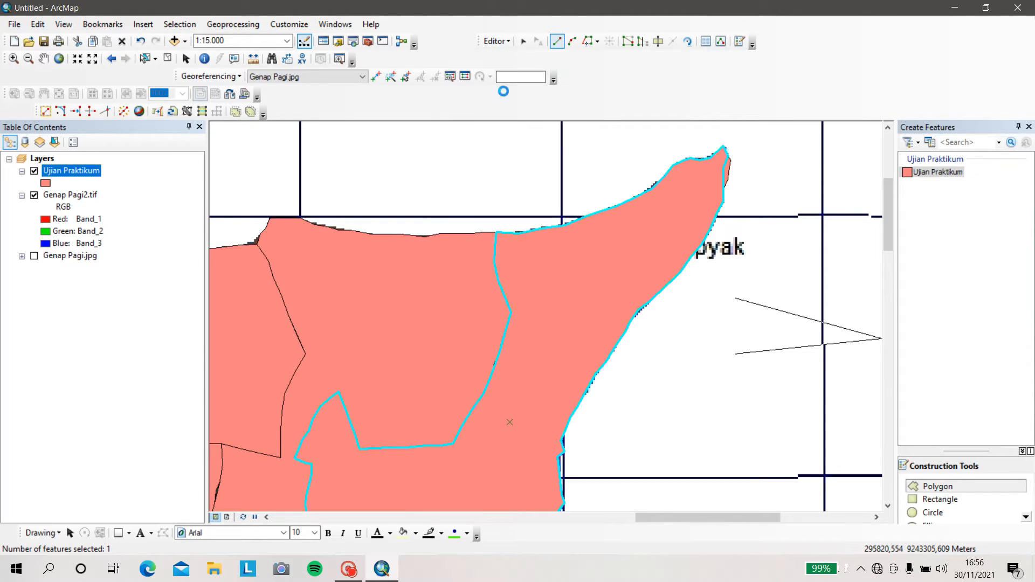
Set the new polygon's Kelurahan value to Panggung in the Ujian Praktikum attribute table
right_click(94, 172)
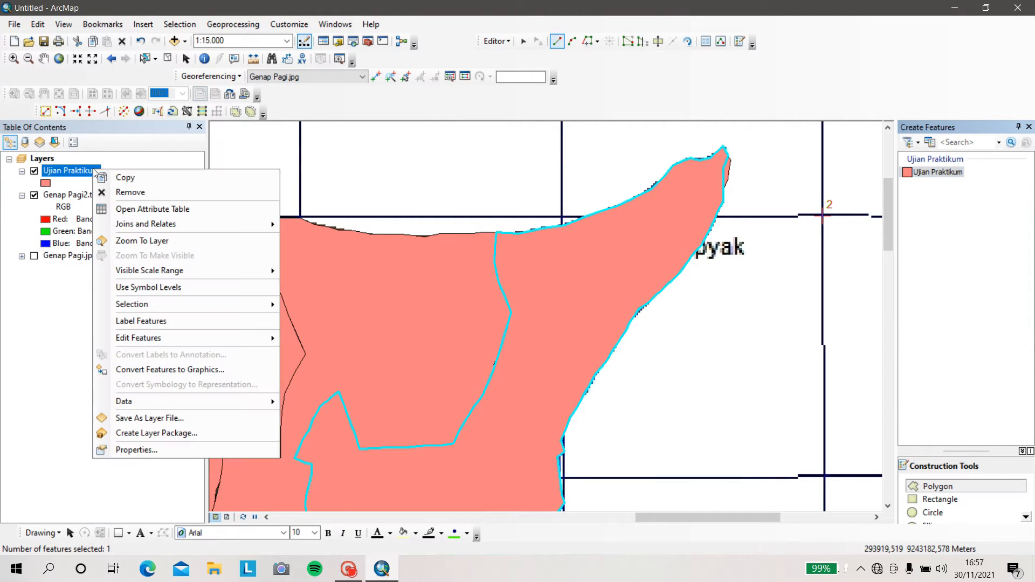
click(113, 206)
drag(898, 305, 913, 408)
click(461, 405)
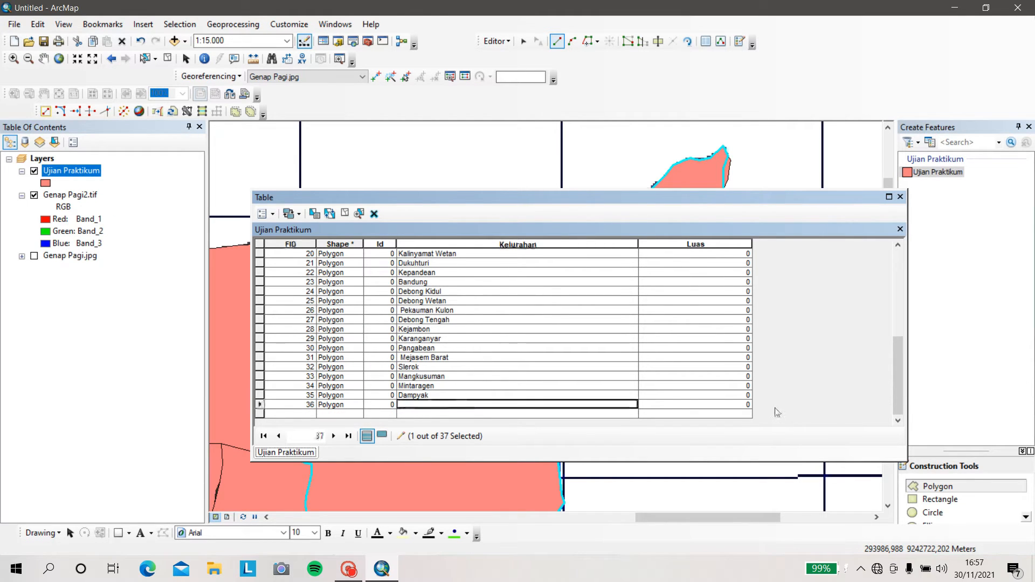
text(Panggung)
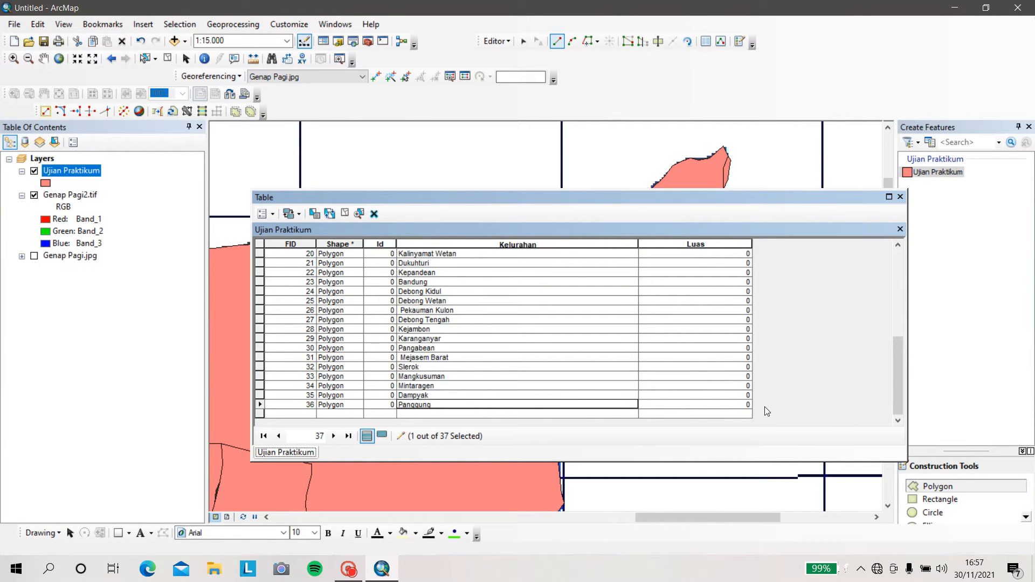
key(Return)
click(899, 197)
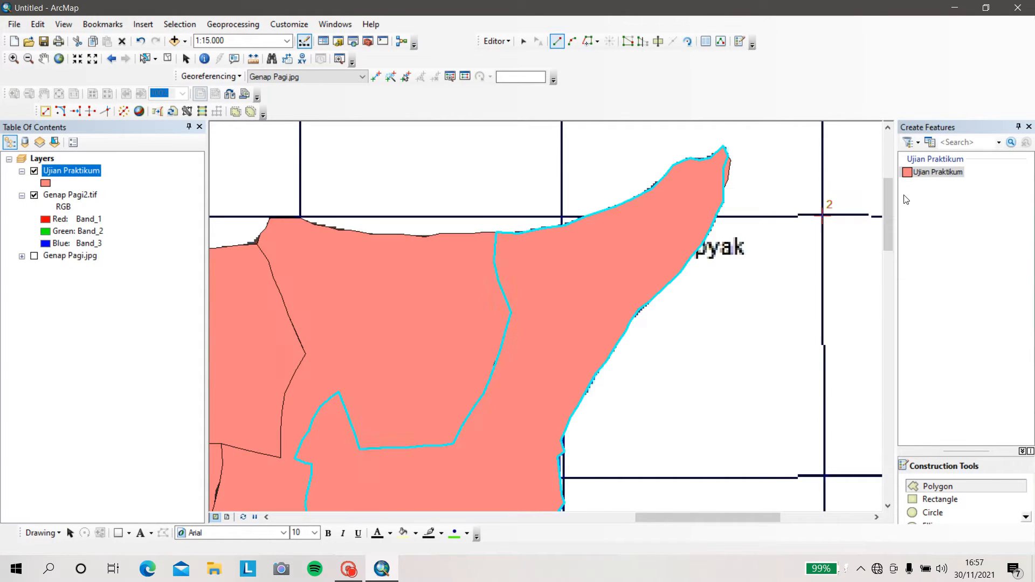
Stop the edit session on Ujian Praktikum and save its edits
click(496, 41)
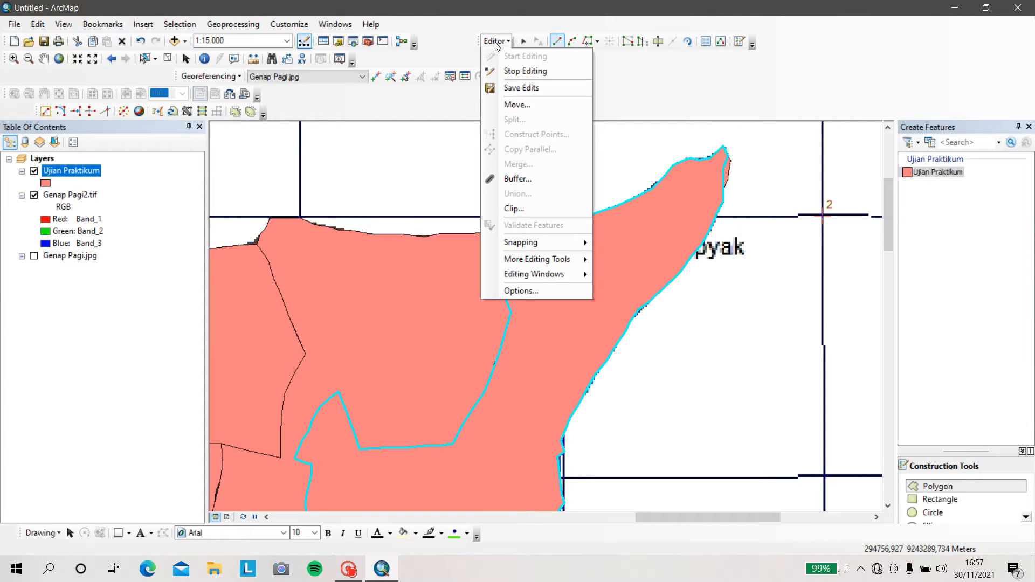
click(505, 71)
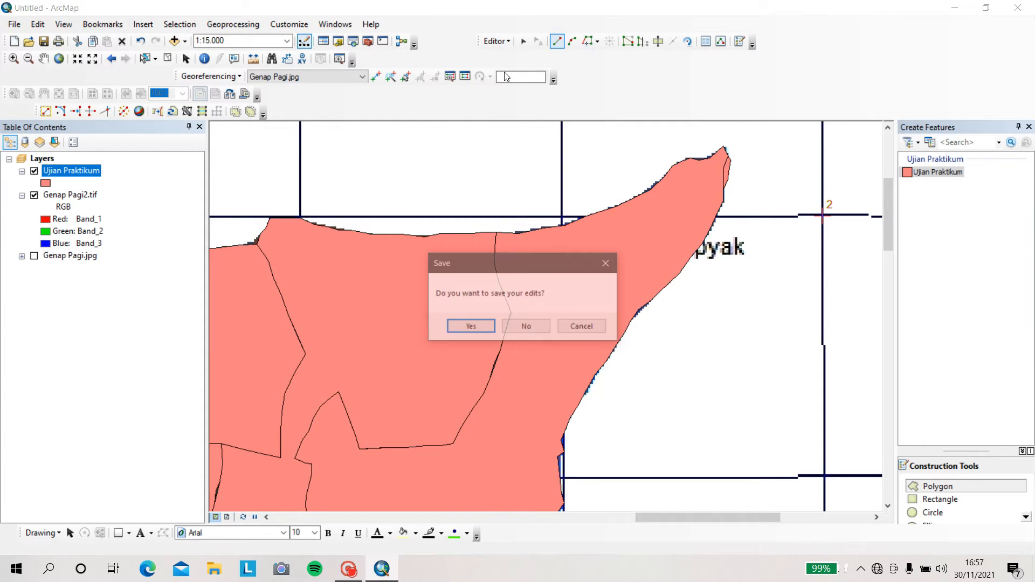
click(459, 327)
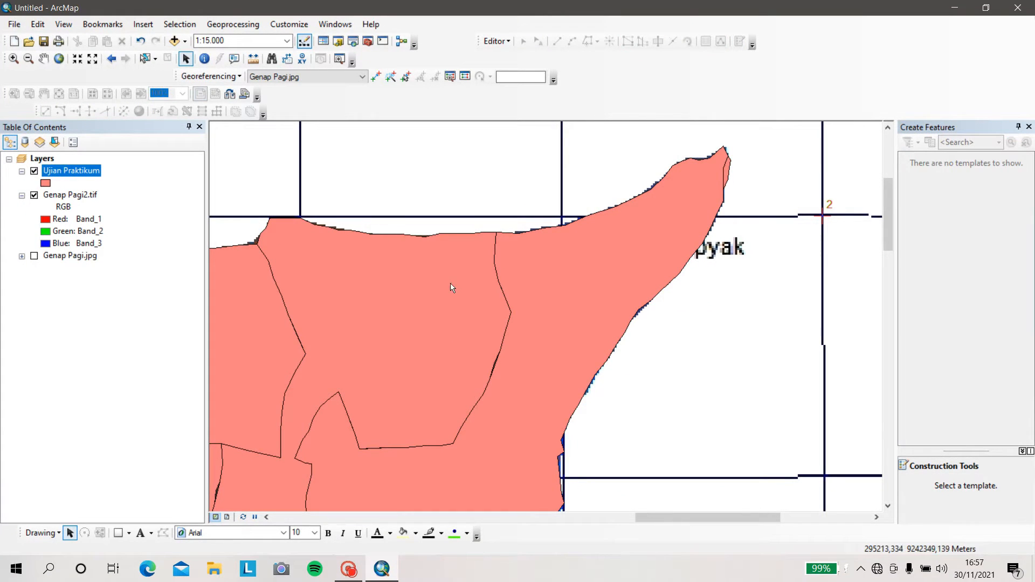
Show the full map extent and hide the Ujian Praktikum layer to expose the underlying raster map
click(60, 62)
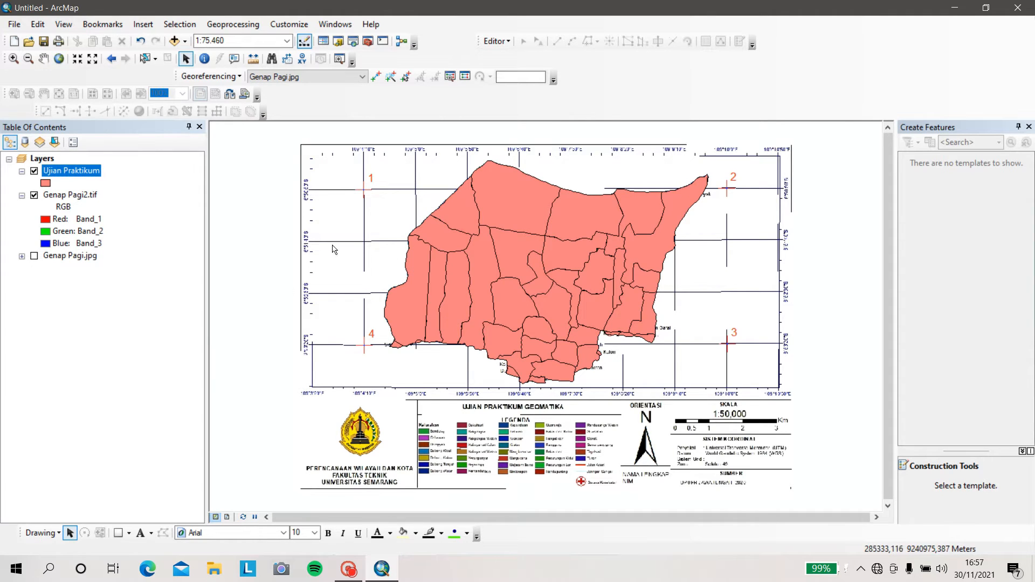
scroll(477, 294, up, 1)
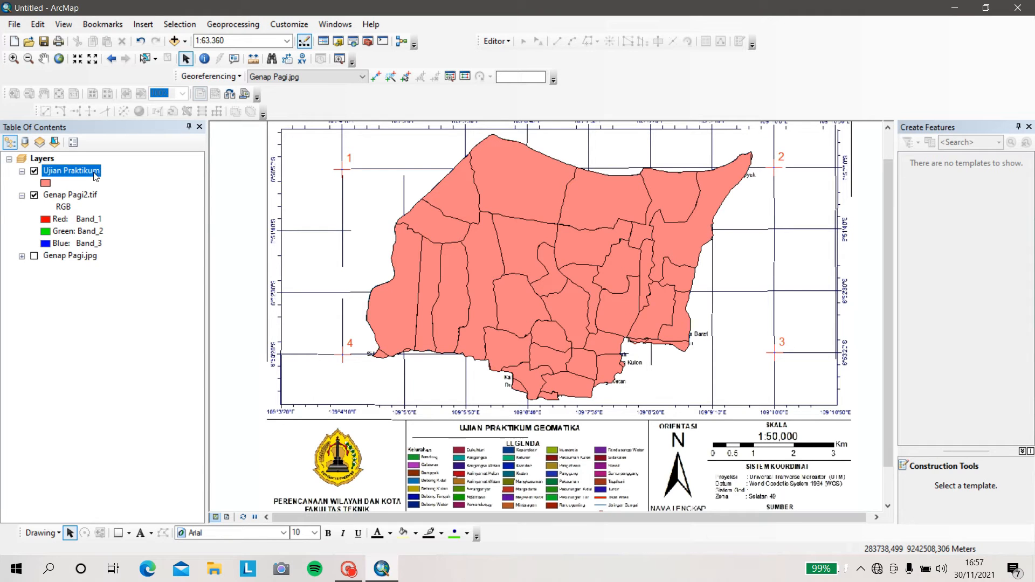
click(34, 172)
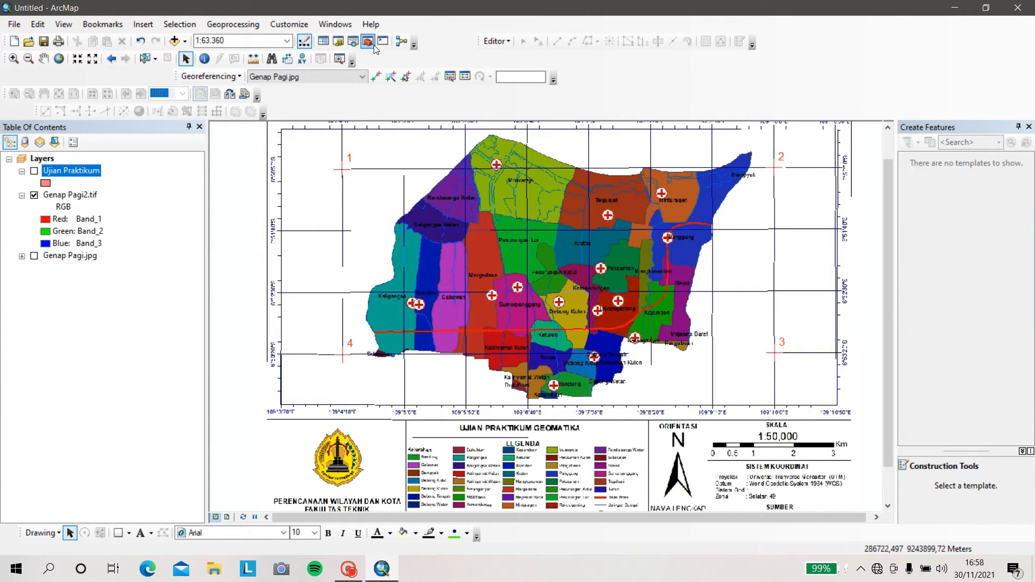
Create a polyline shapefile named Jalan Arteri in the Ujian Praktikum folder, using the WGS 1984 UTM Zone 49S coordinate system
click(337, 42)
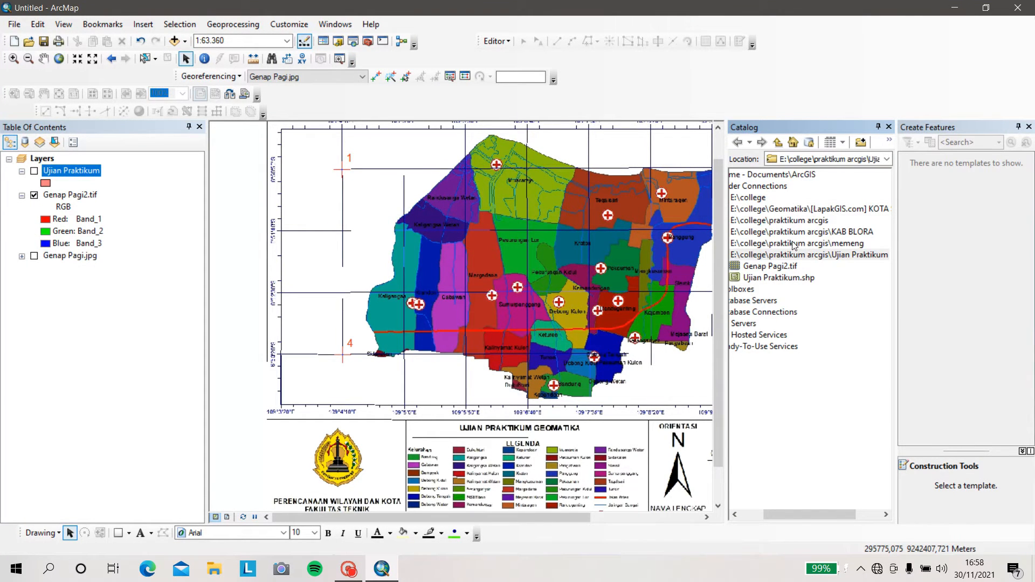
right_click(791, 254)
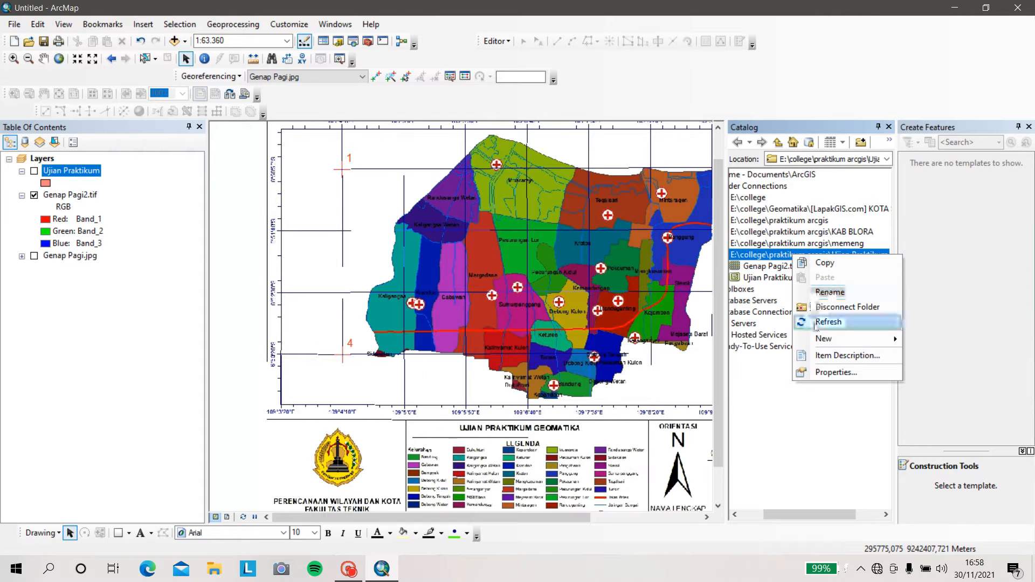
mouse_move(819, 338)
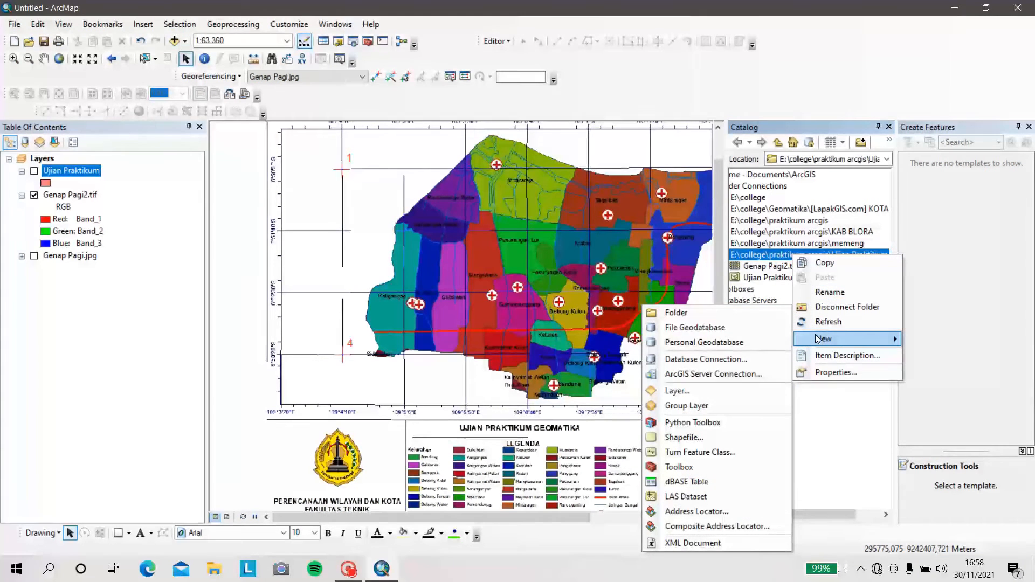
click(714, 438)
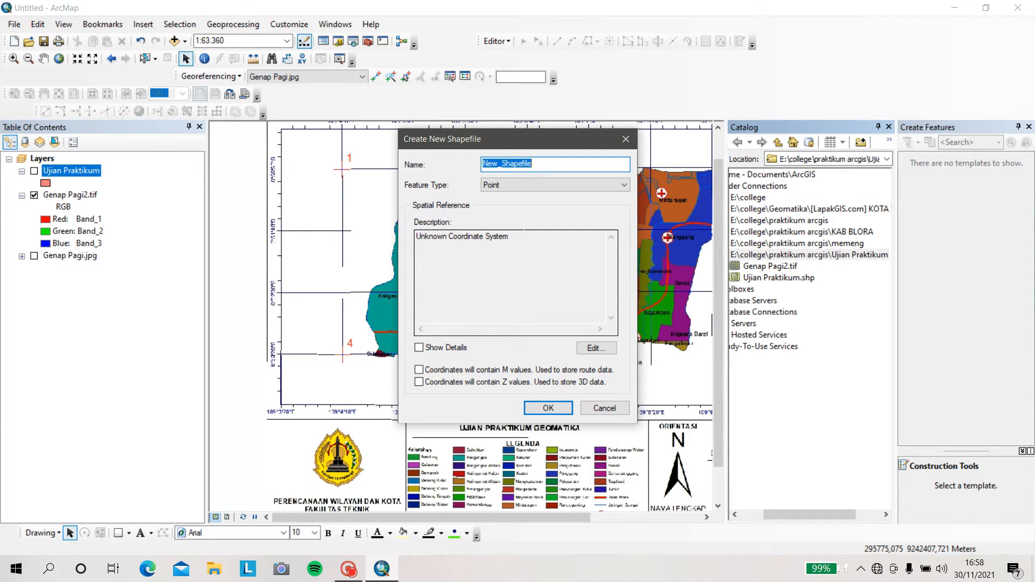
text(Jalan Arteri)
click(496, 186)
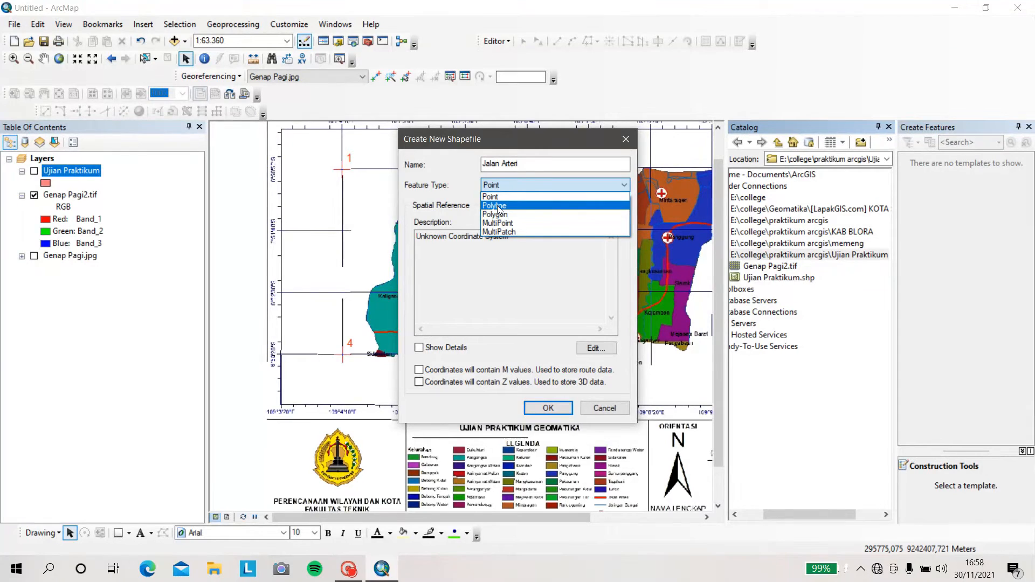
click(497, 206)
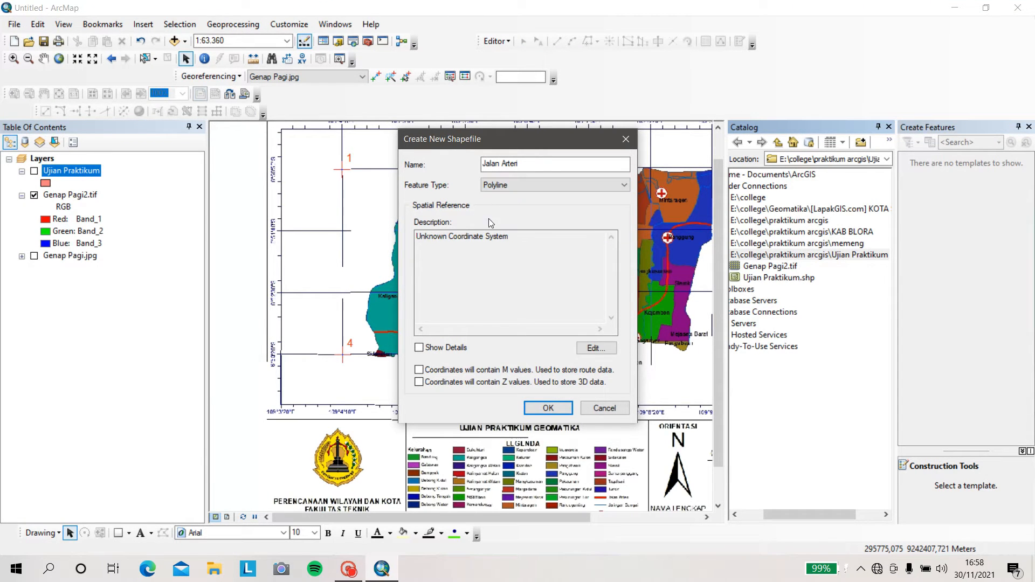
click(596, 348)
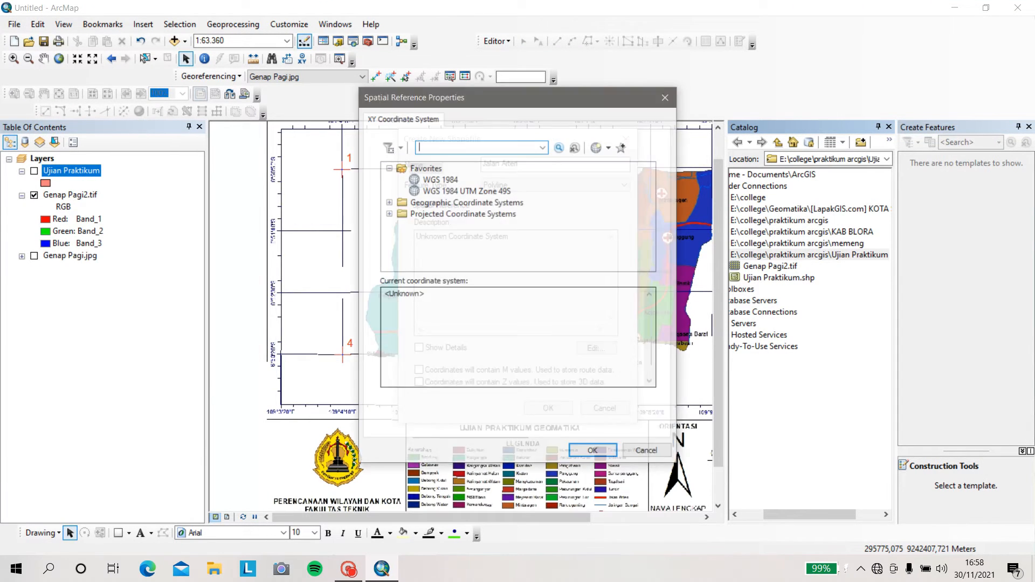
click(465, 194)
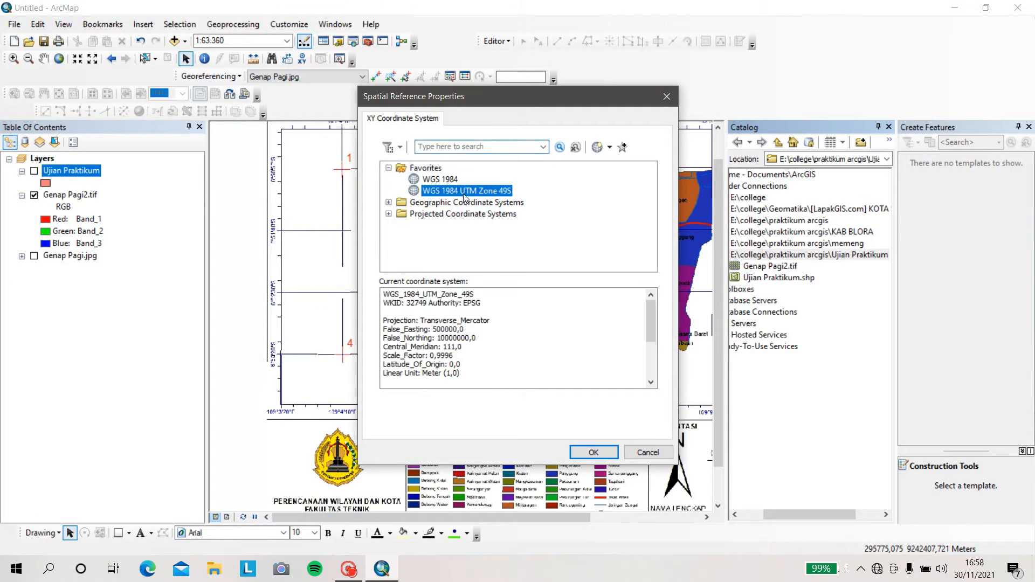
click(594, 453)
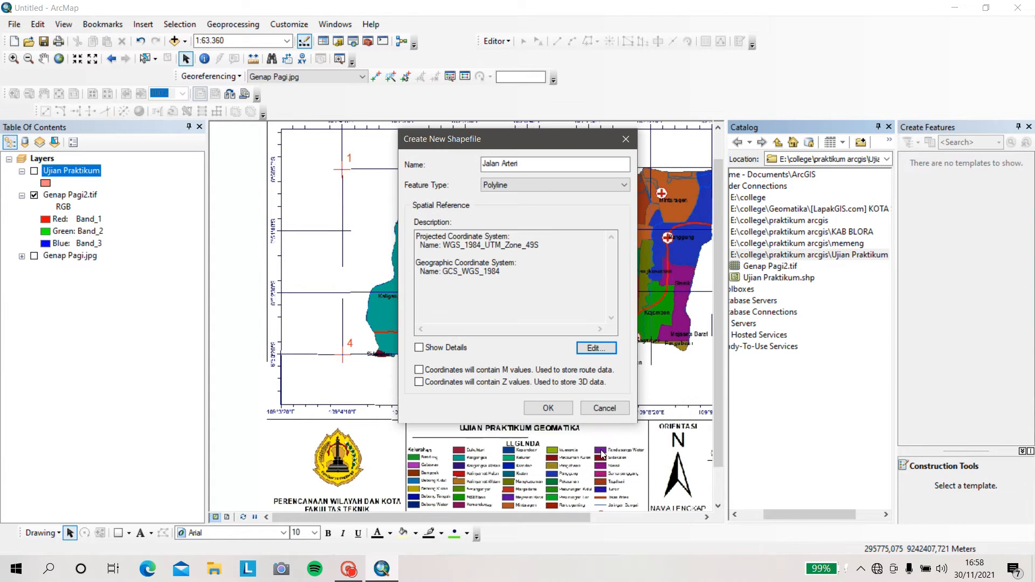
click(548, 408)
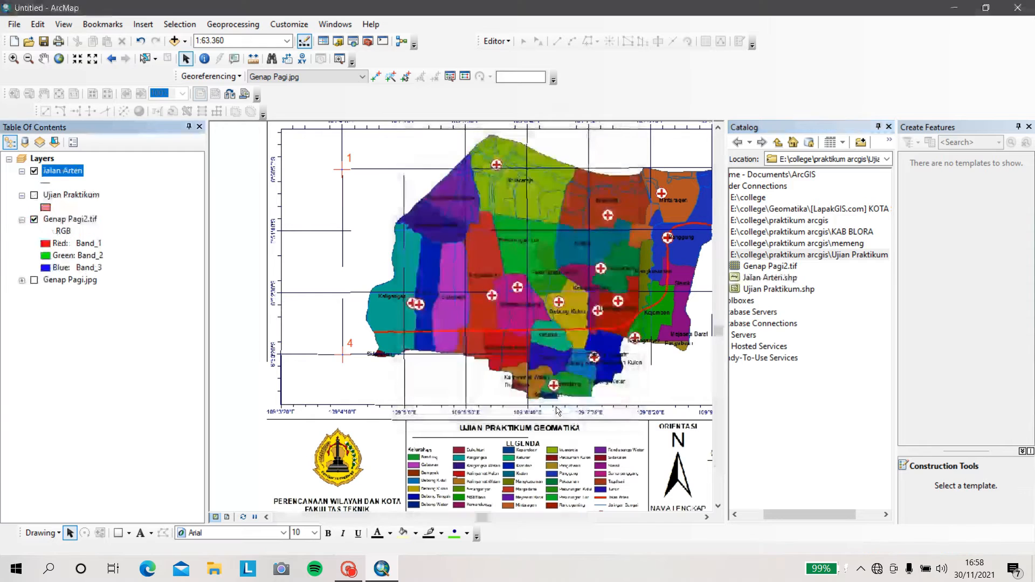
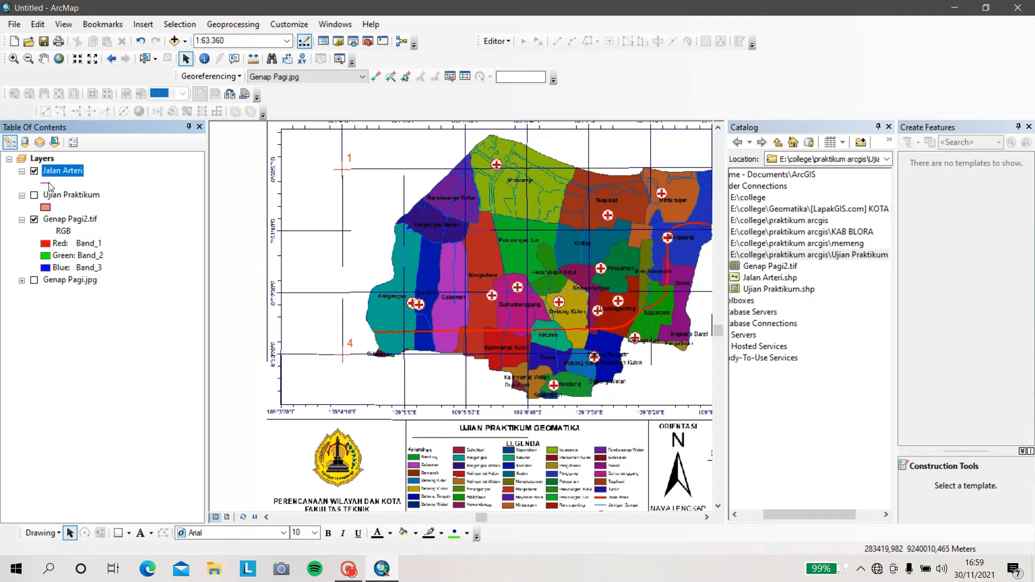
Apply the Highway symbol to the Jalan Arteri layer
click(49, 185)
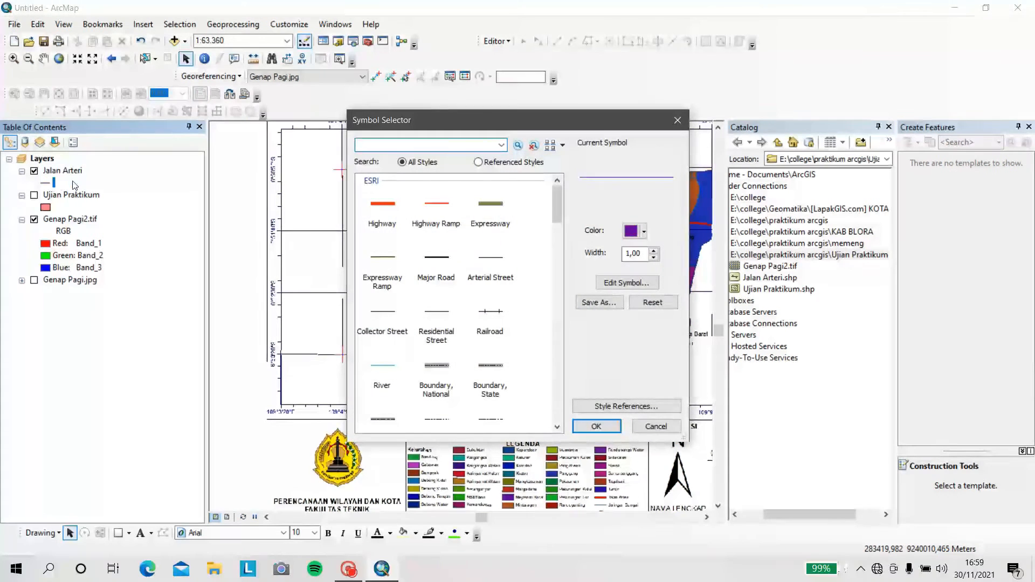
click(374, 216)
click(596, 426)
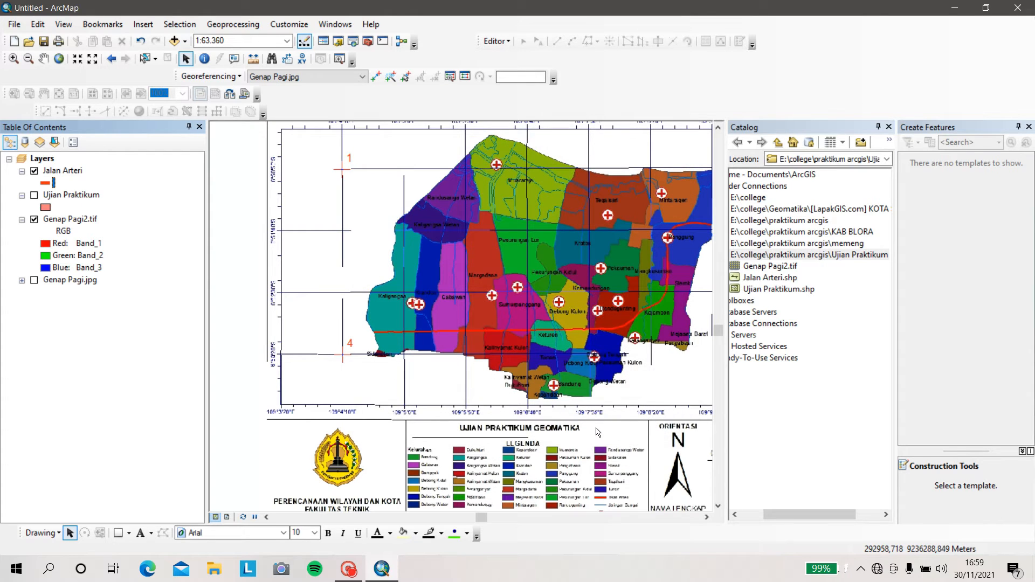
Start an edit session with the Jalan Arteri line template active and close the Catalog
click(496, 41)
click(501, 55)
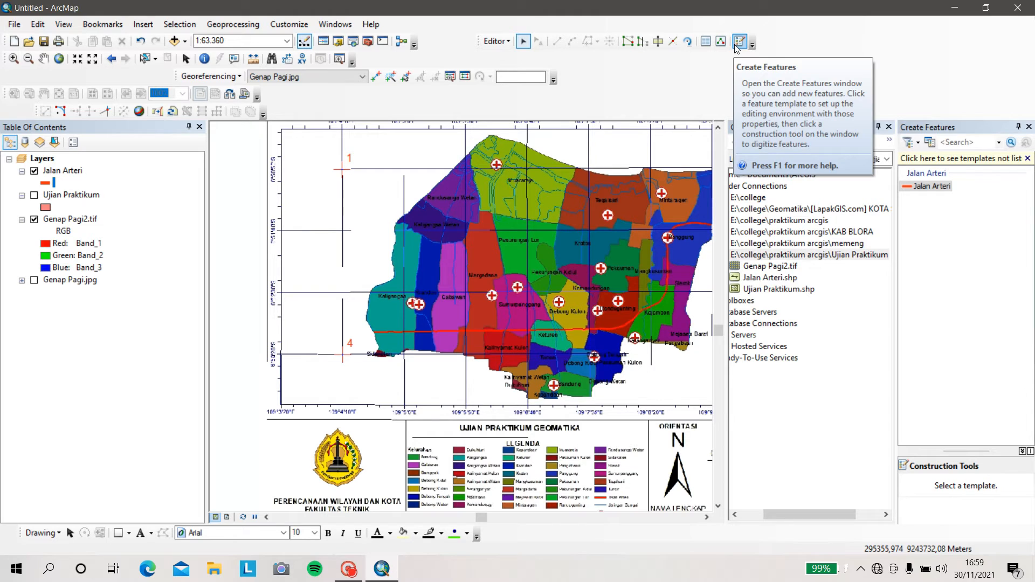
click(935, 189)
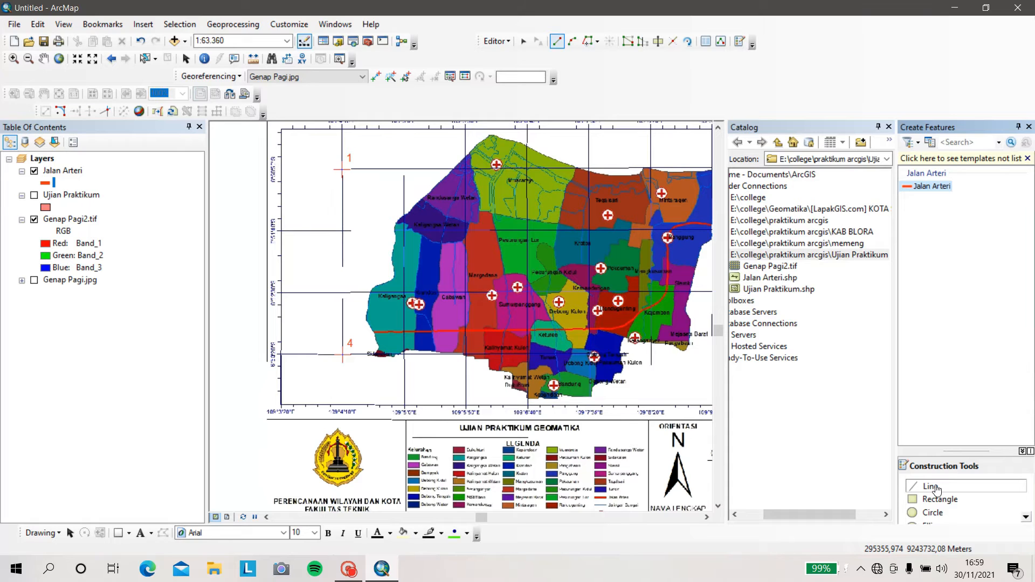
click(889, 127)
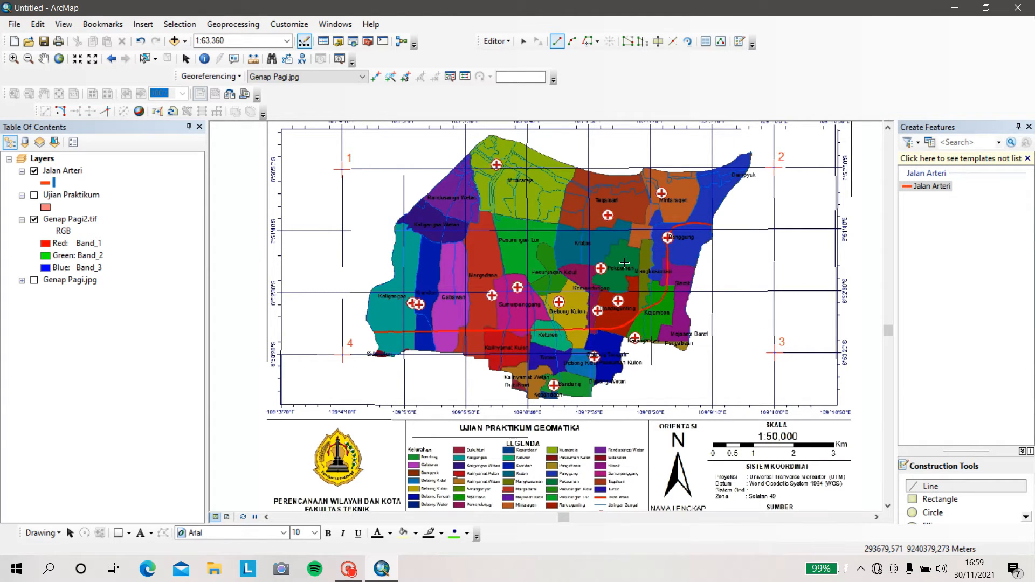
Digitize the arterial road as one line about 10.3 km long, tracing the red road from Panggung's eastern edge to Kaligangsa's western edge
scroll(626, 261, down, 2)
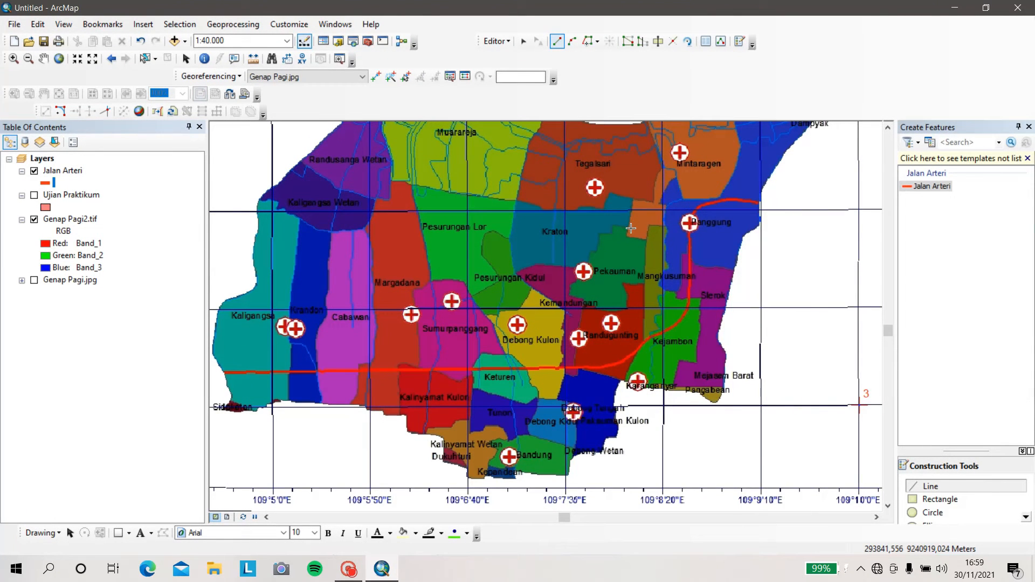
click(759, 203)
click(751, 202)
click(739, 200)
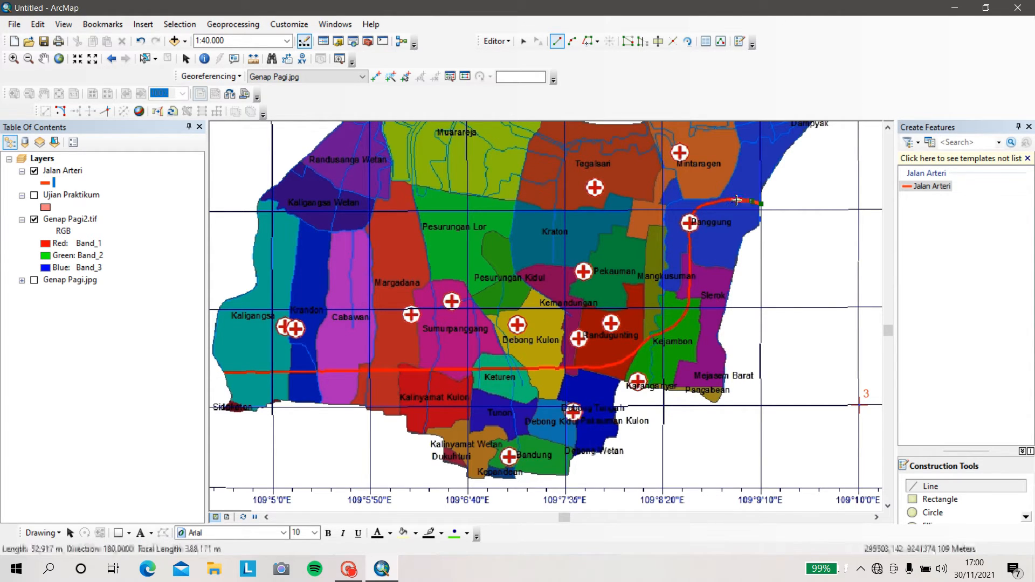
click(730, 200)
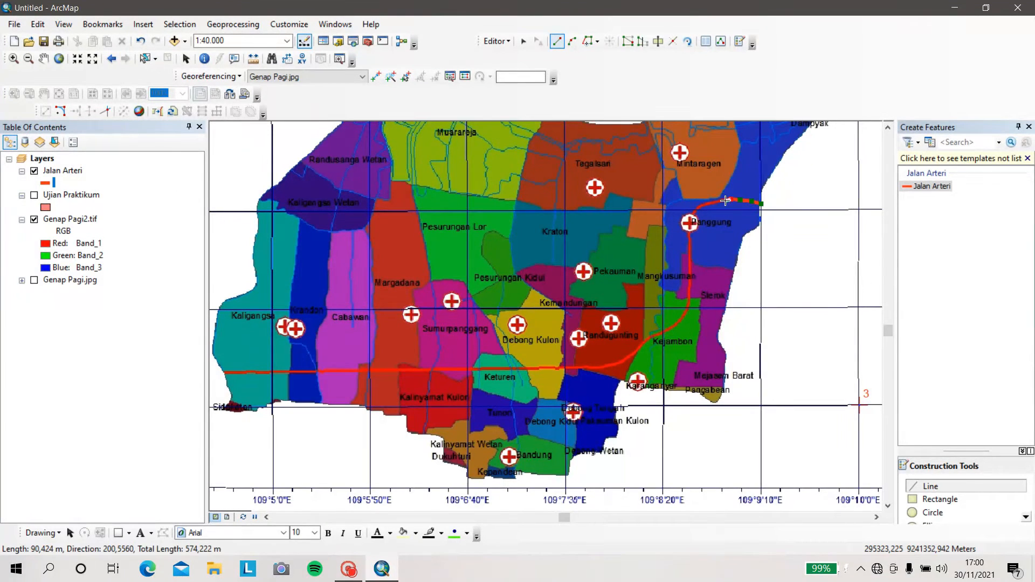
click(712, 202)
click(700, 206)
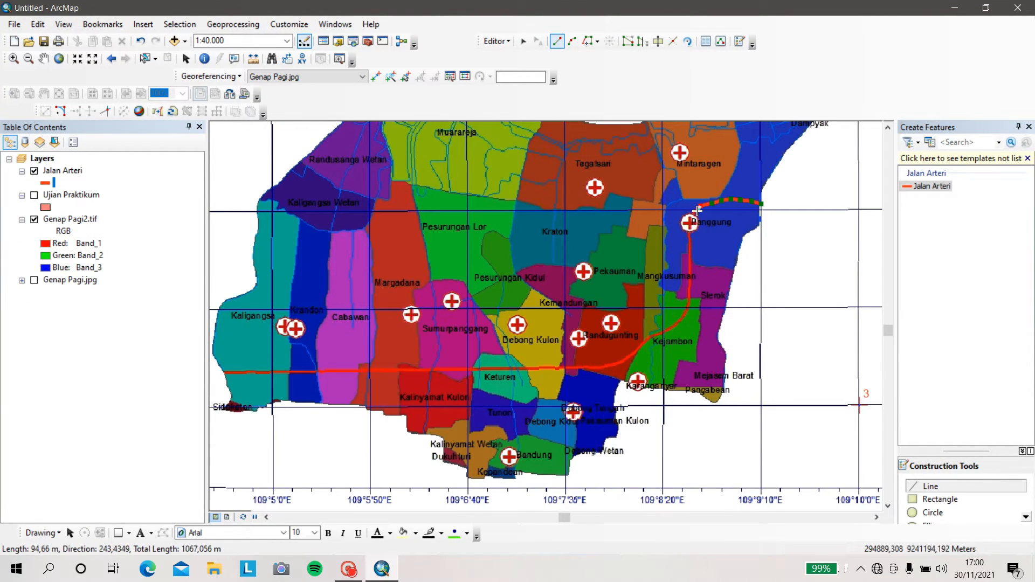
click(694, 212)
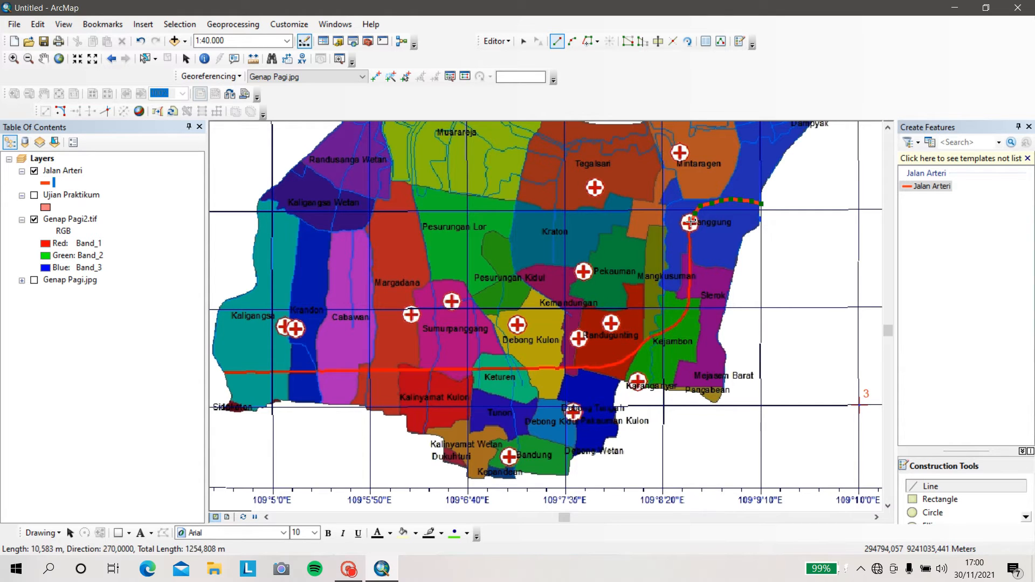
click(689, 225)
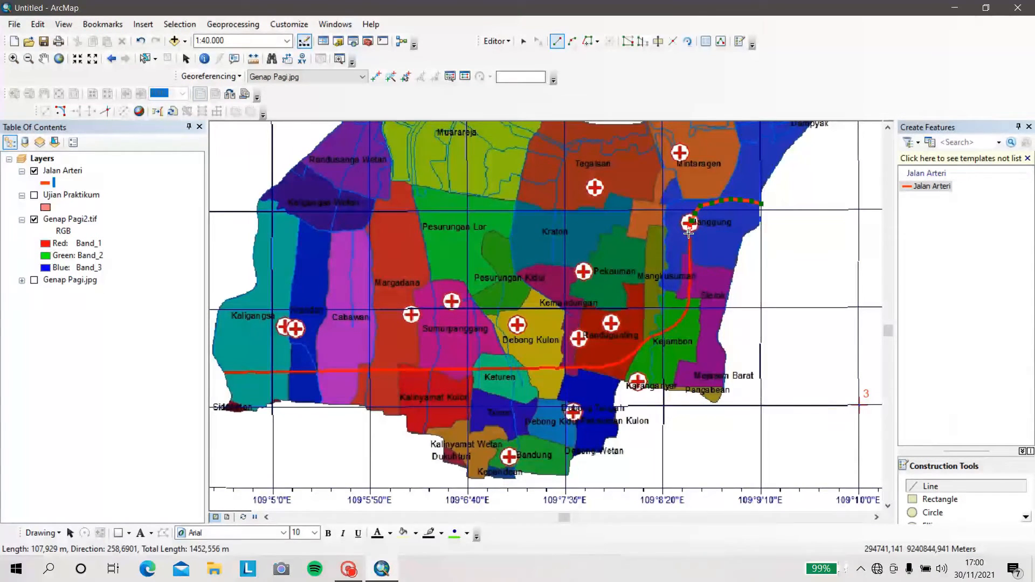
click(688, 233)
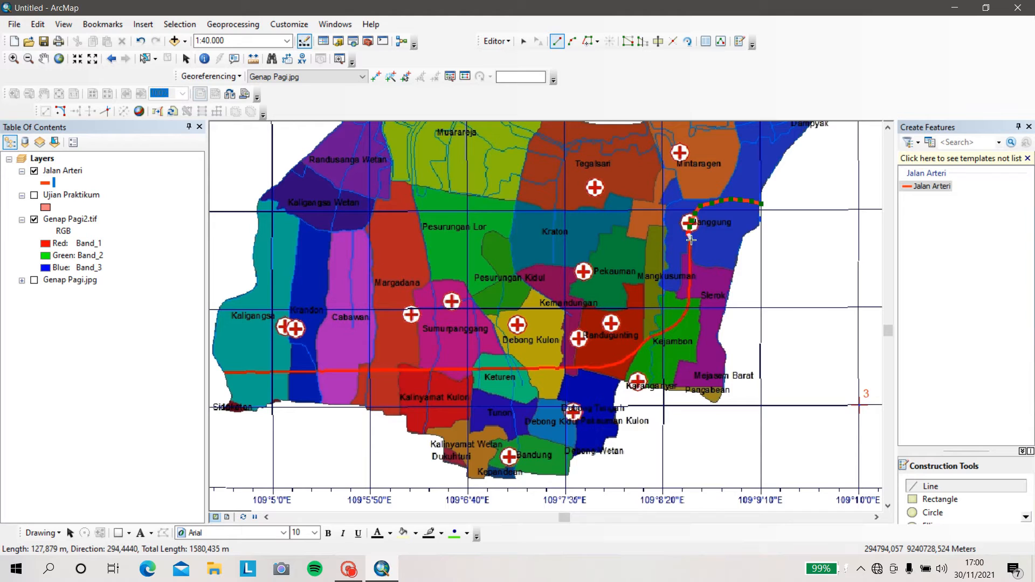
click(689, 253)
click(690, 267)
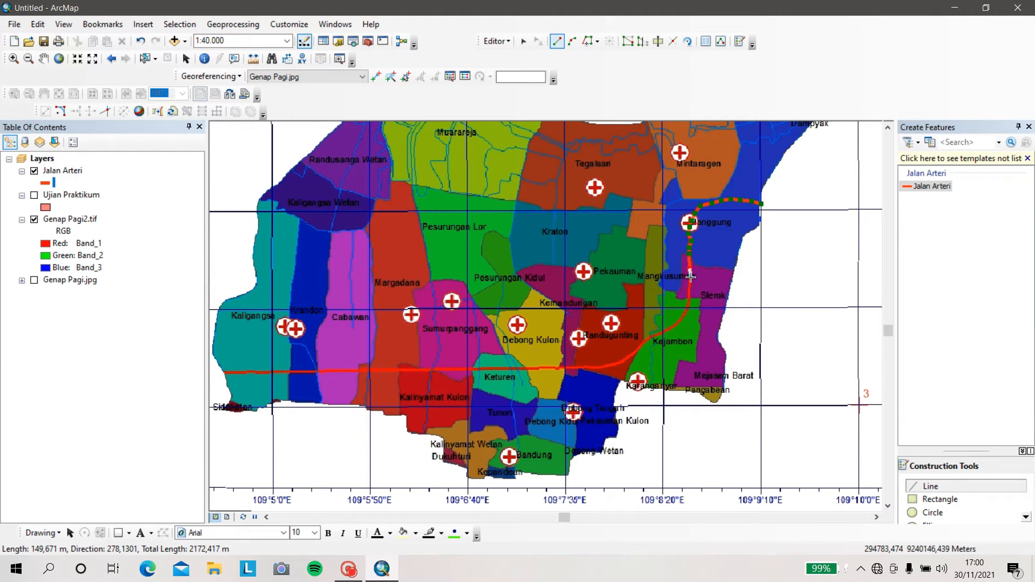
click(689, 290)
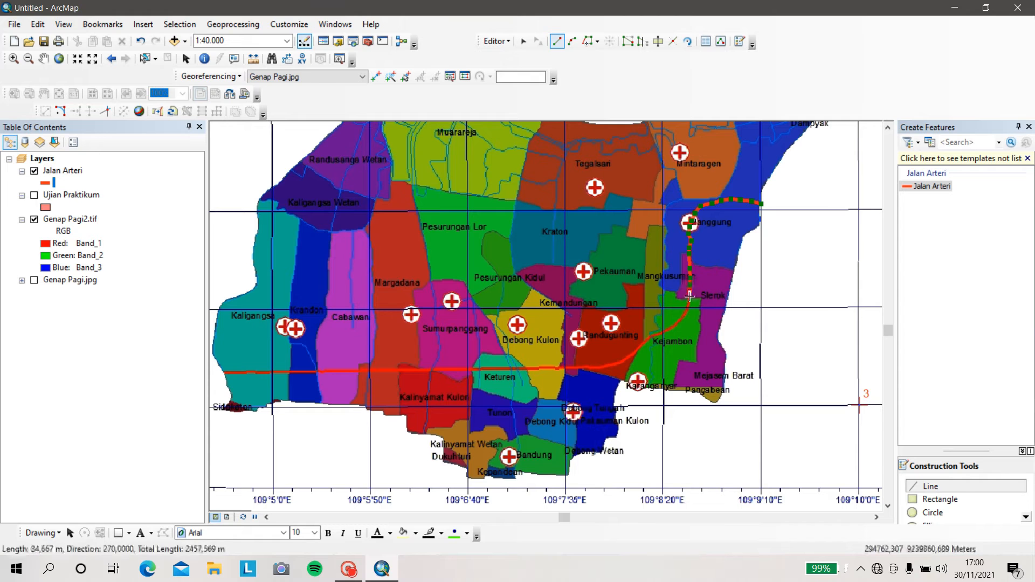
click(687, 307)
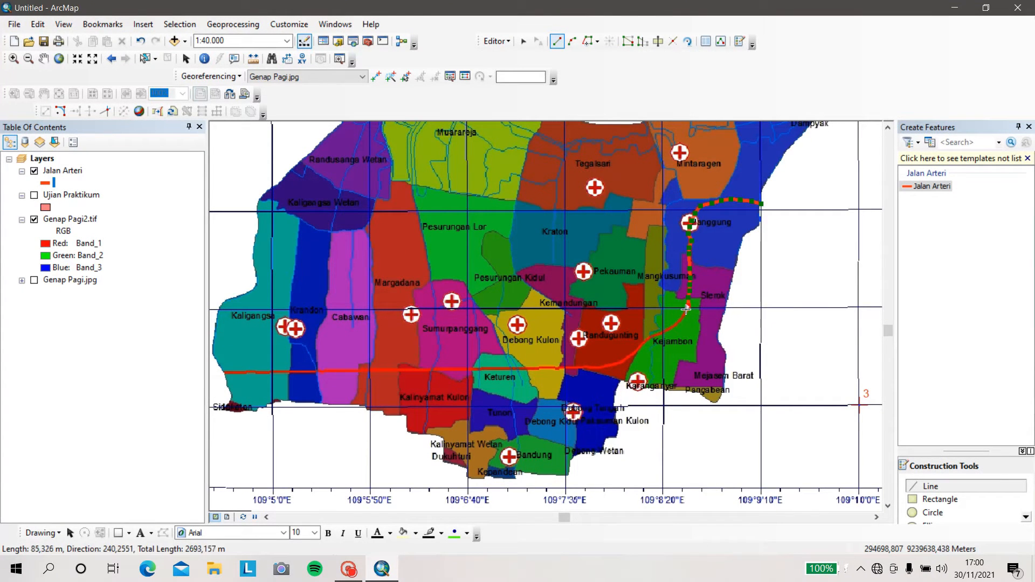
click(679, 318)
click(672, 325)
click(661, 332)
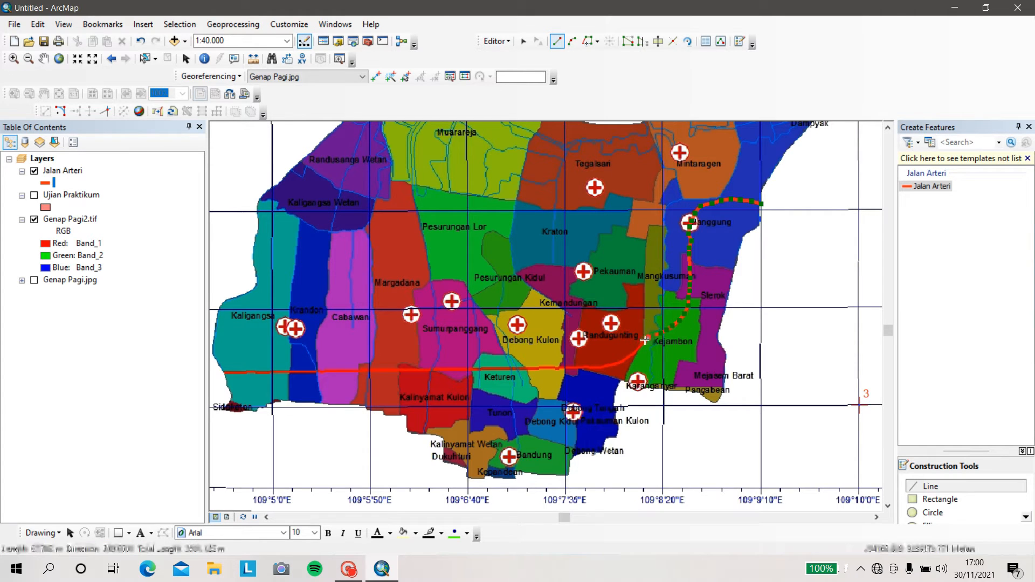
click(635, 350)
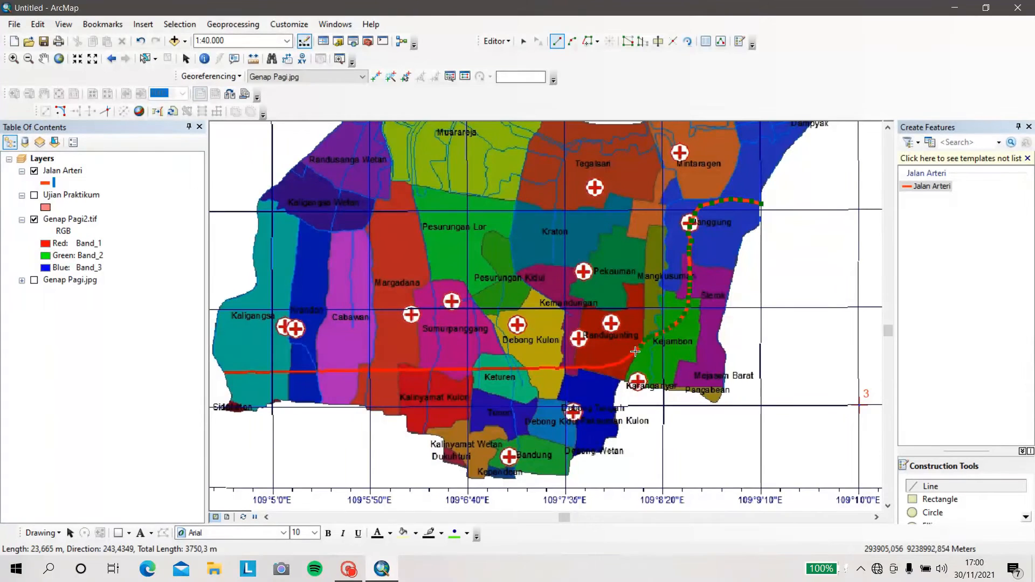
click(630, 354)
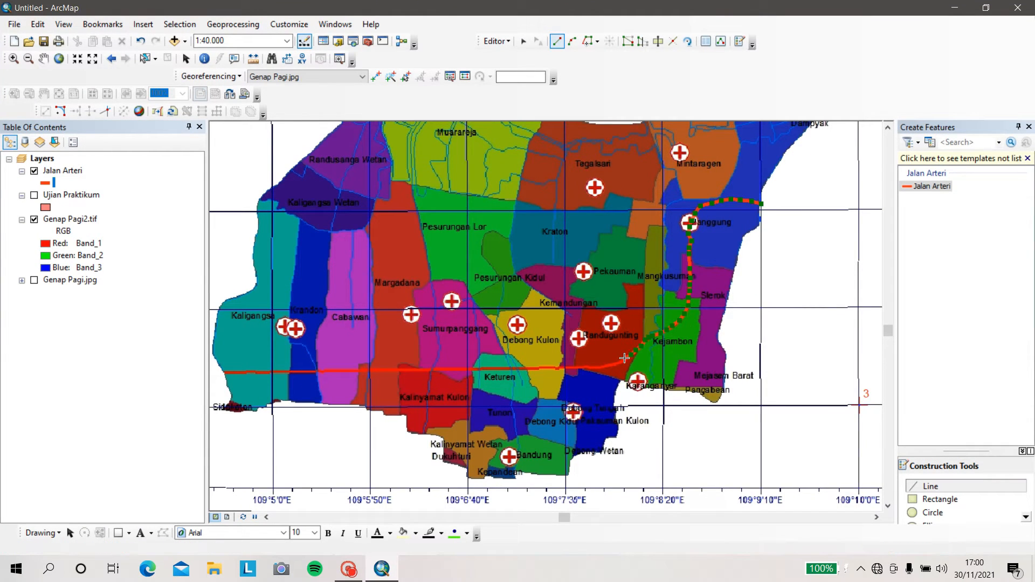
click(606, 366)
click(586, 366)
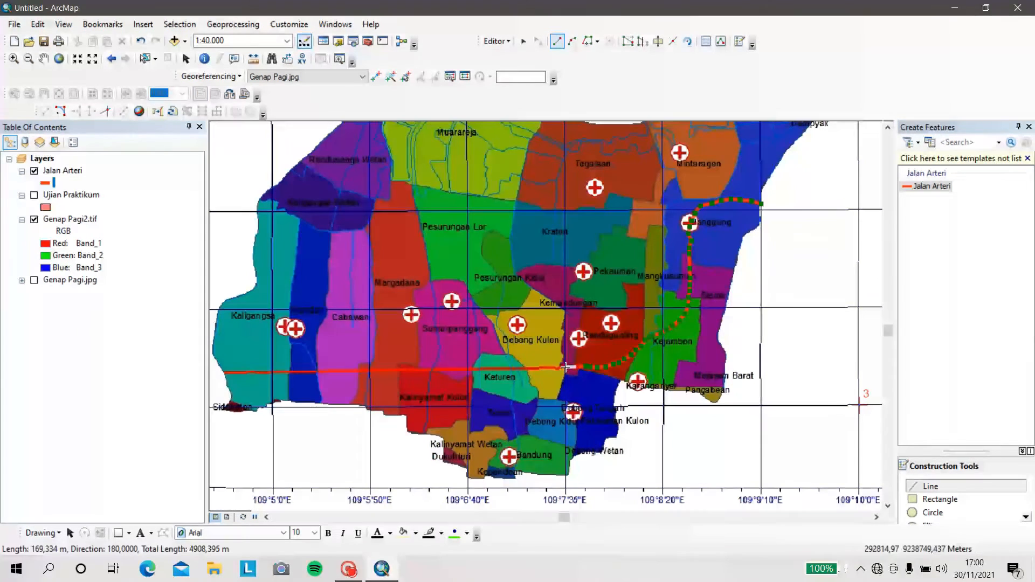
click(563, 367)
click(551, 367)
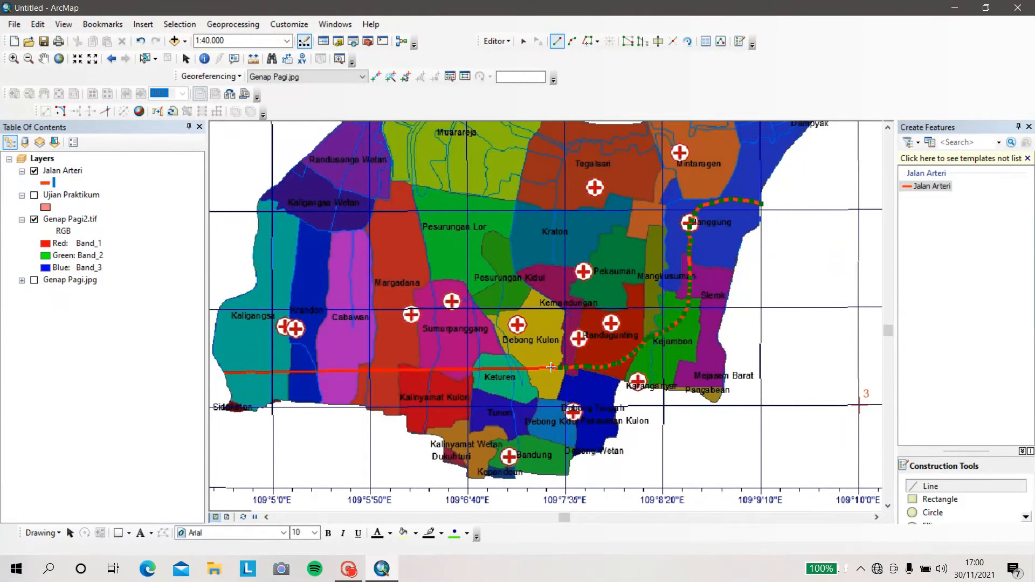
click(543, 366)
click(529, 368)
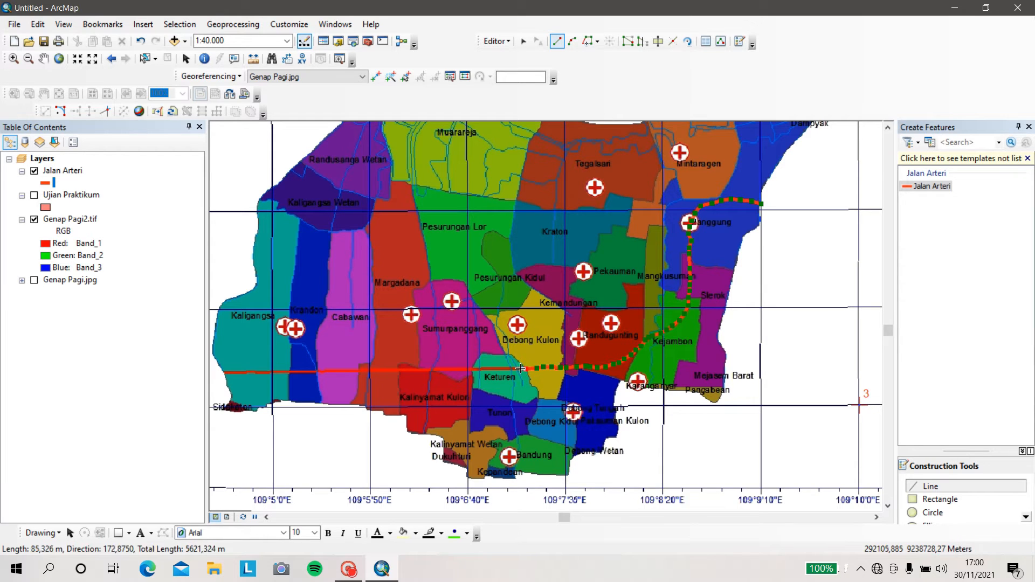
click(488, 369)
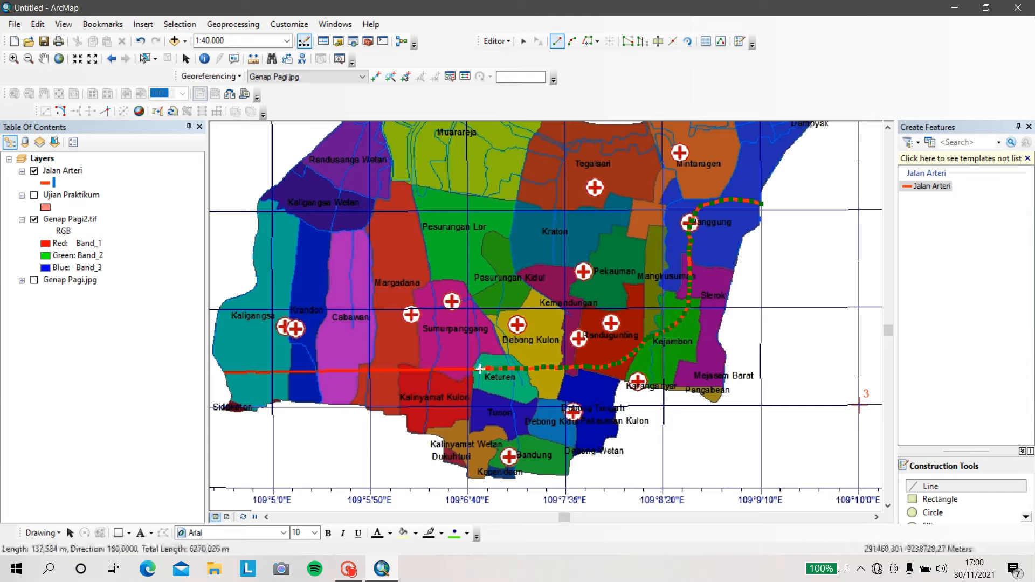
click(468, 368)
click(455, 368)
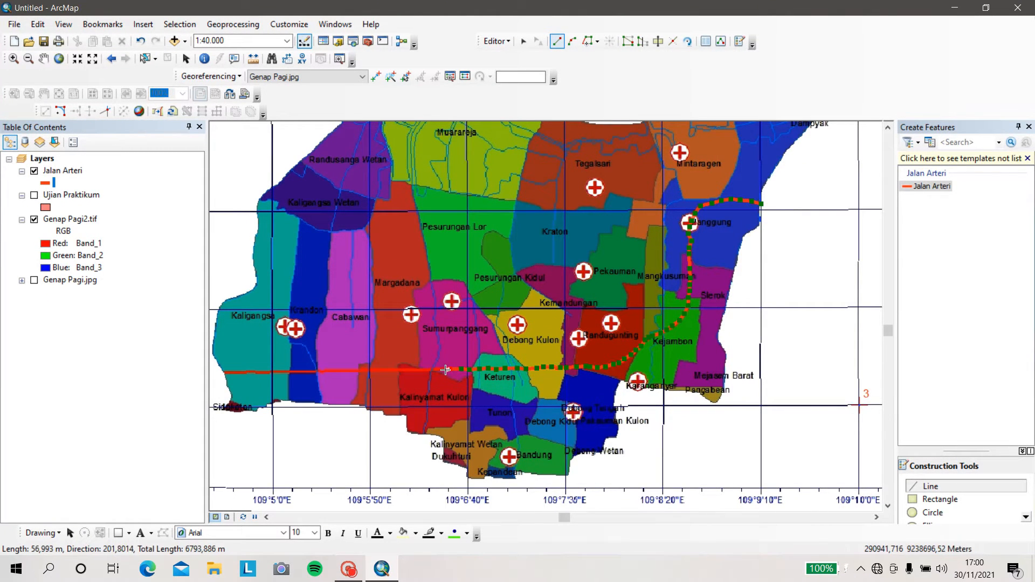
click(441, 370)
click(434, 369)
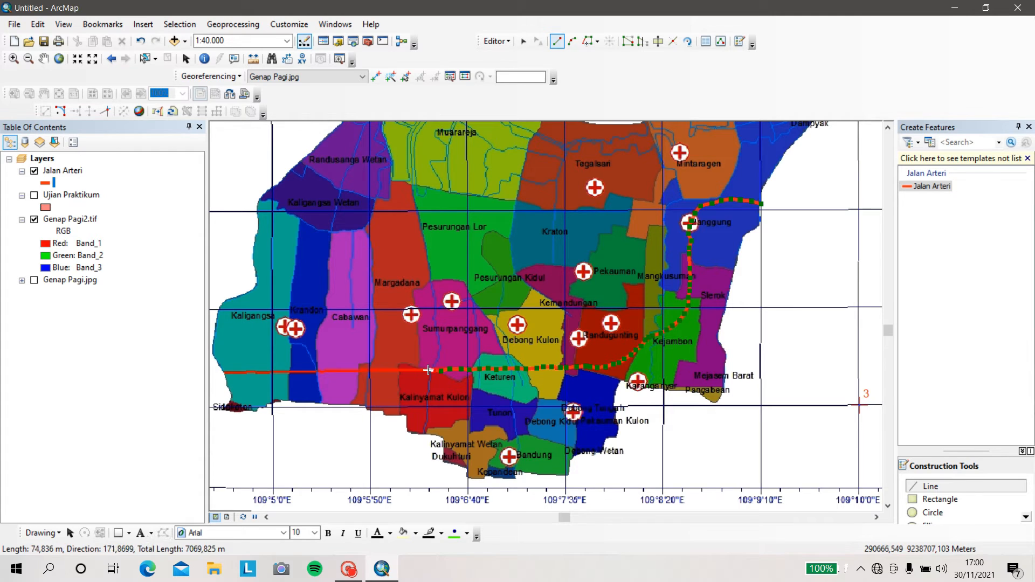
click(427, 370)
click(421, 370)
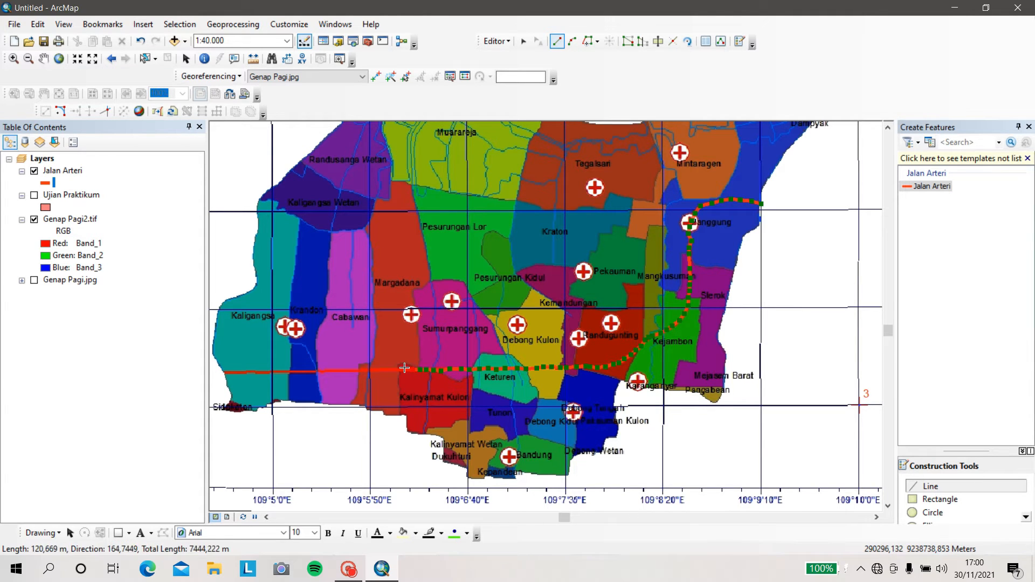
click(395, 370)
click(386, 370)
click(379, 370)
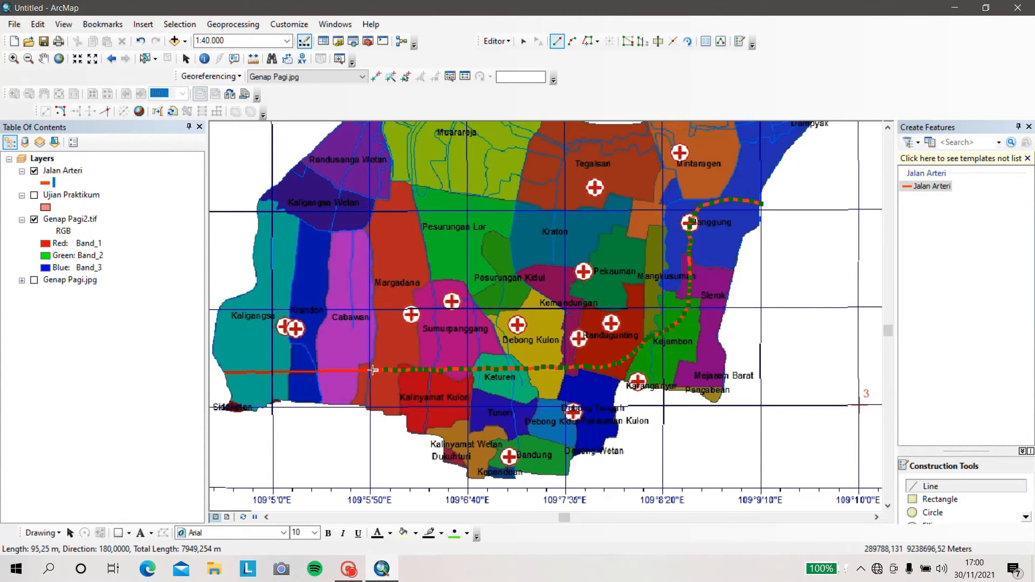
click(345, 370)
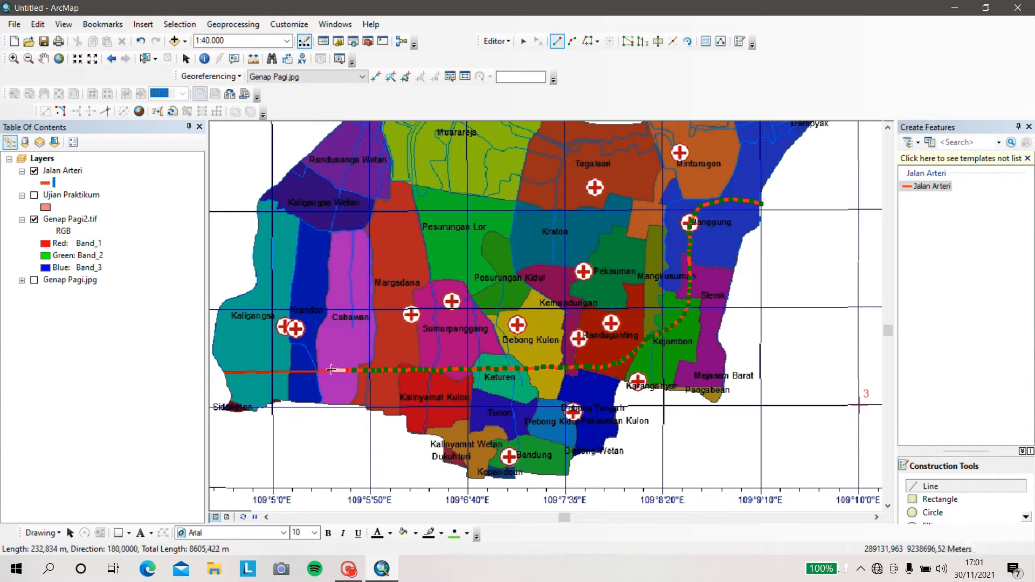
click(326, 371)
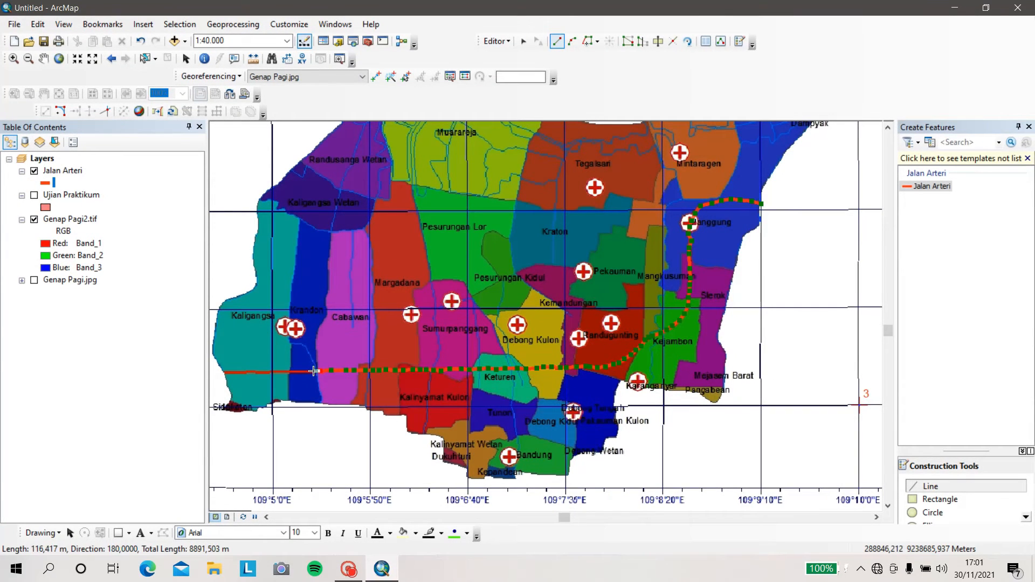
click(299, 370)
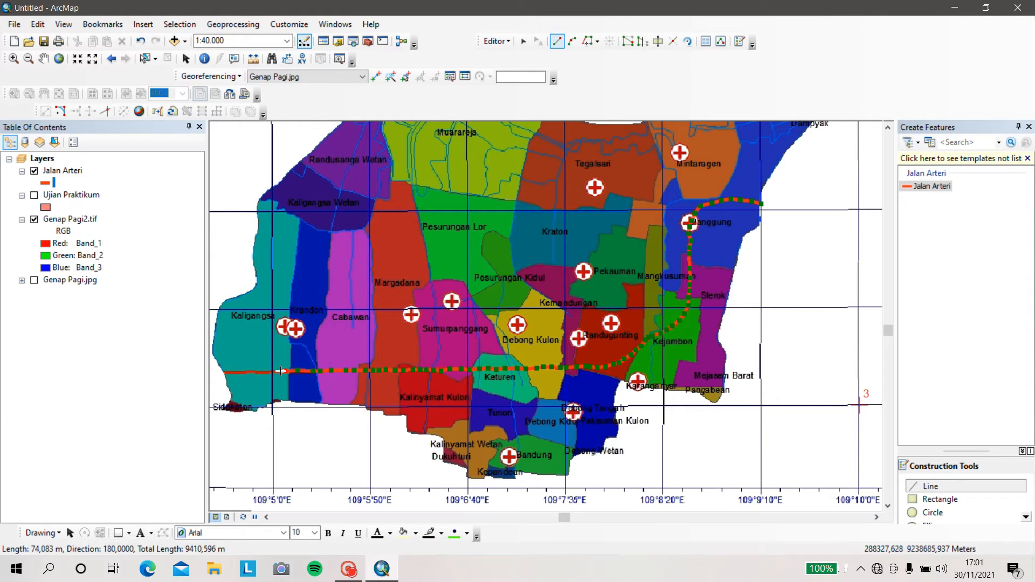
click(274, 371)
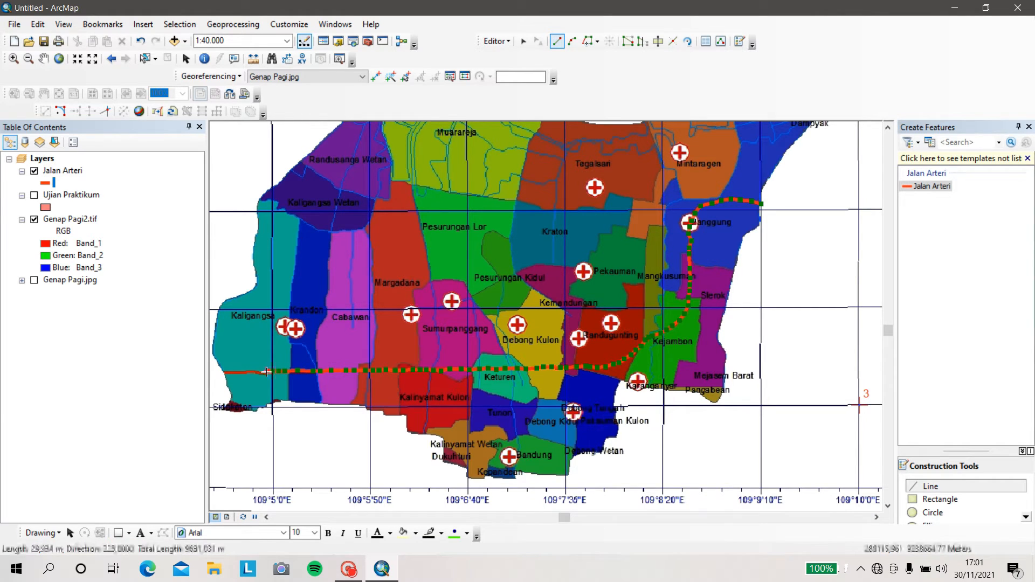
click(261, 371)
click(239, 373)
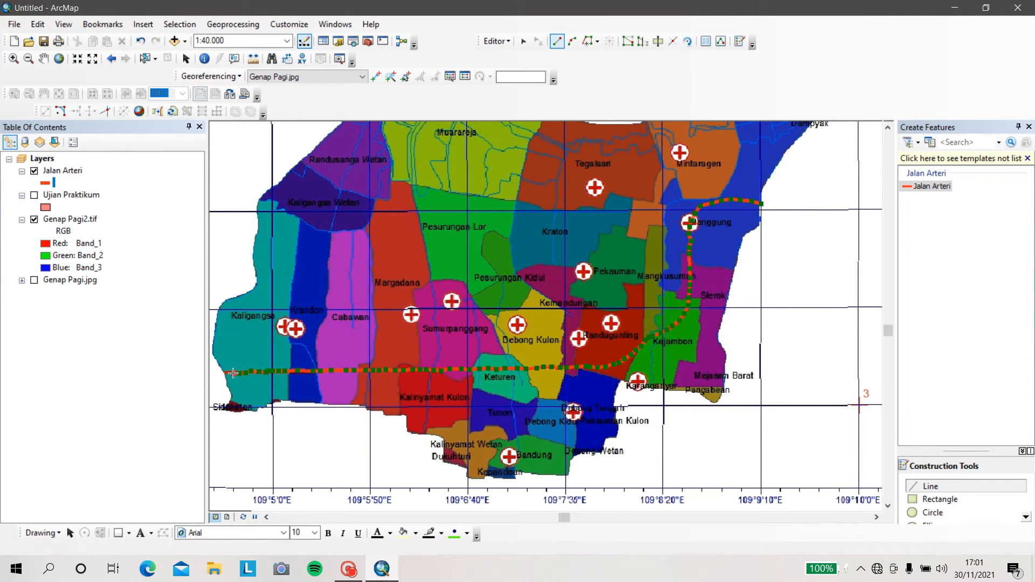
click(228, 372)
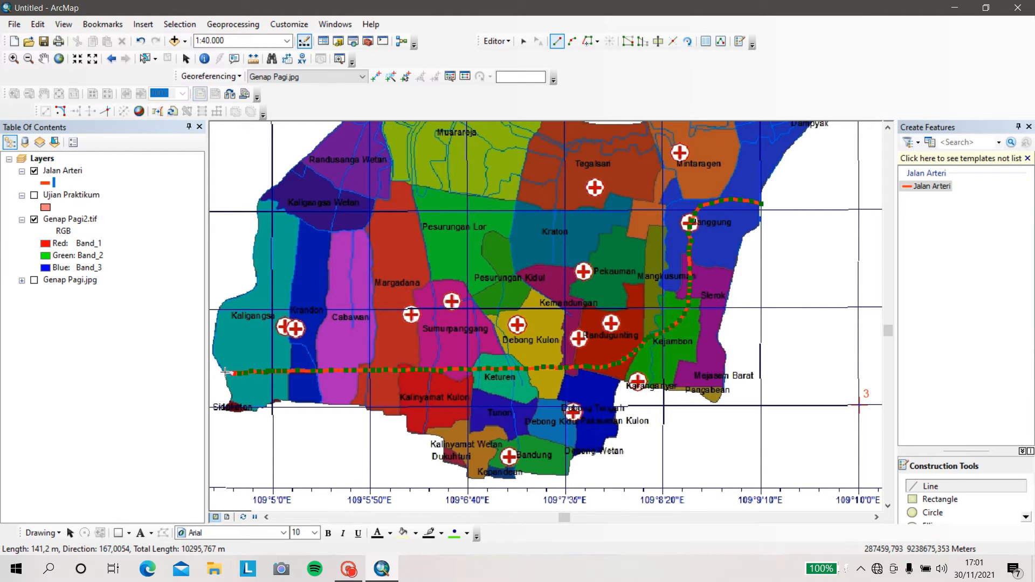
double_click(225, 372)
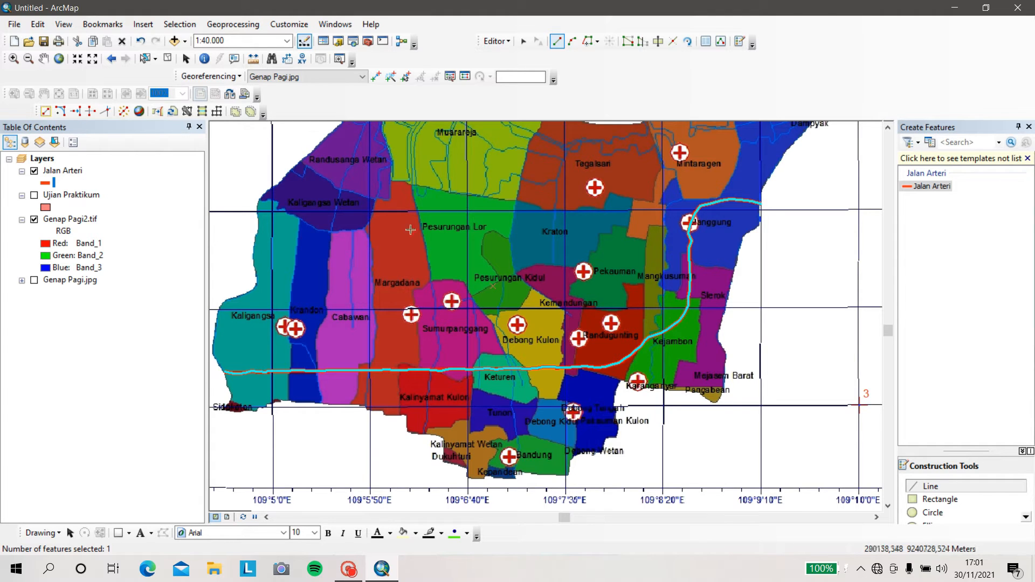
Save the Jalan Arteri edits and stop the edit session
click(504, 41)
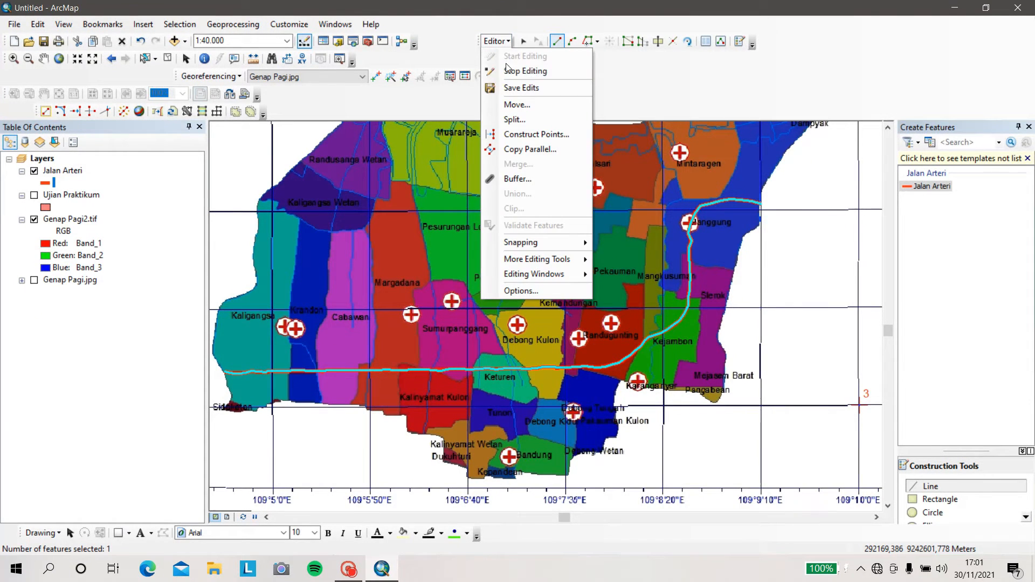
click(509, 88)
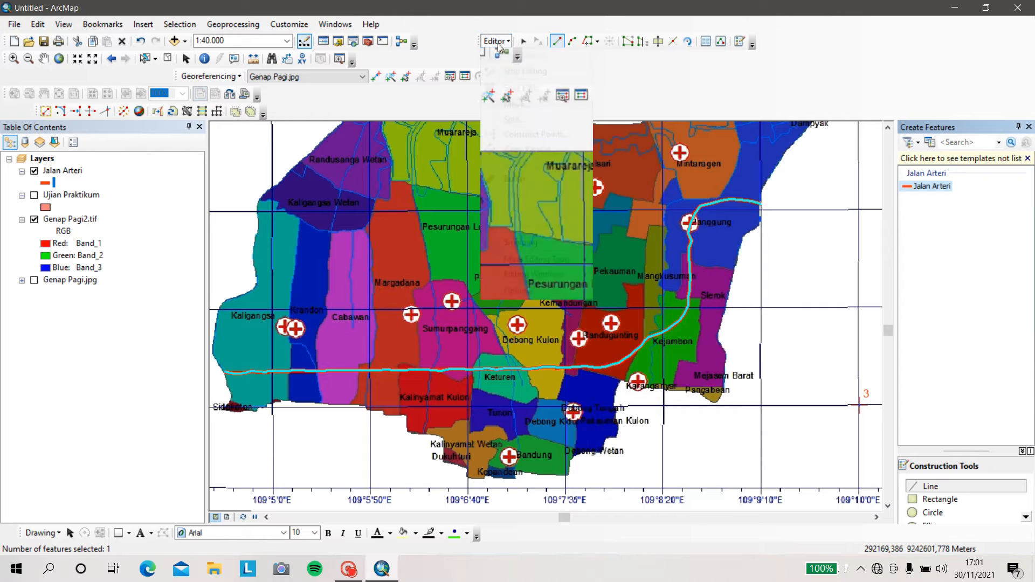
click(497, 43)
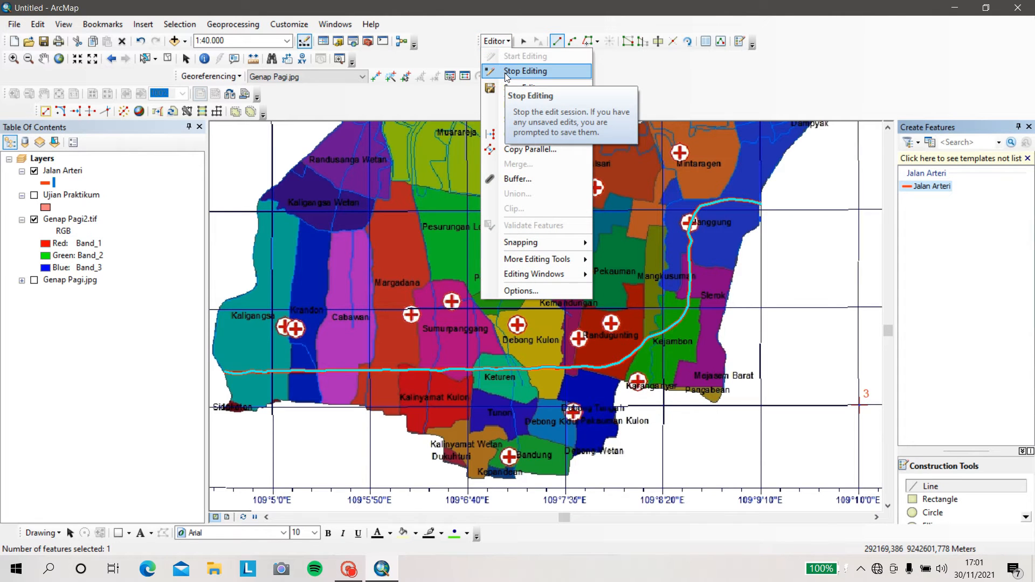
click(505, 72)
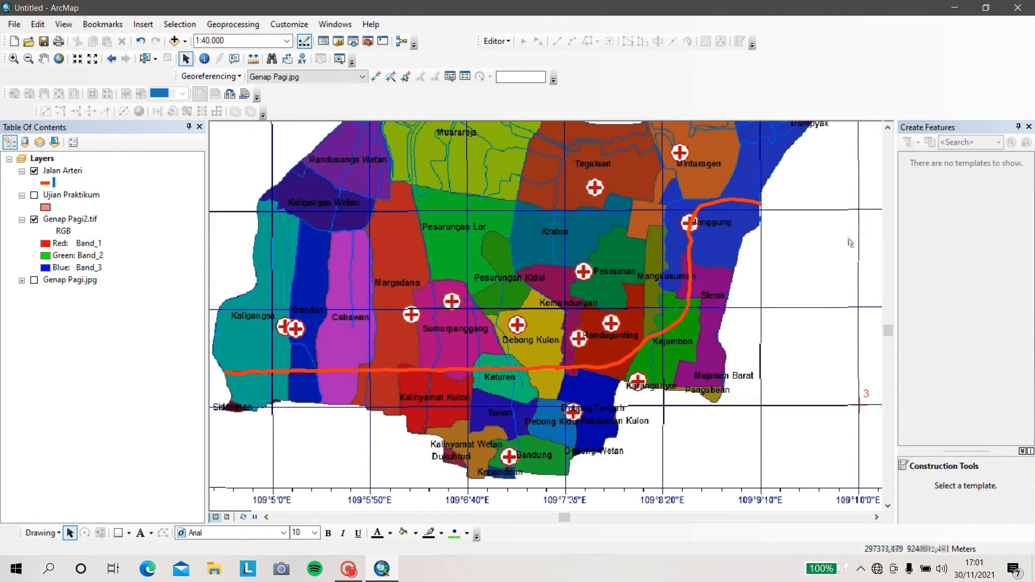
Show the Ujian Praktikum polygons briefly under the digitized road, and hide both the Ujian Praktikum and Jalan Arteri layers
click(34, 195)
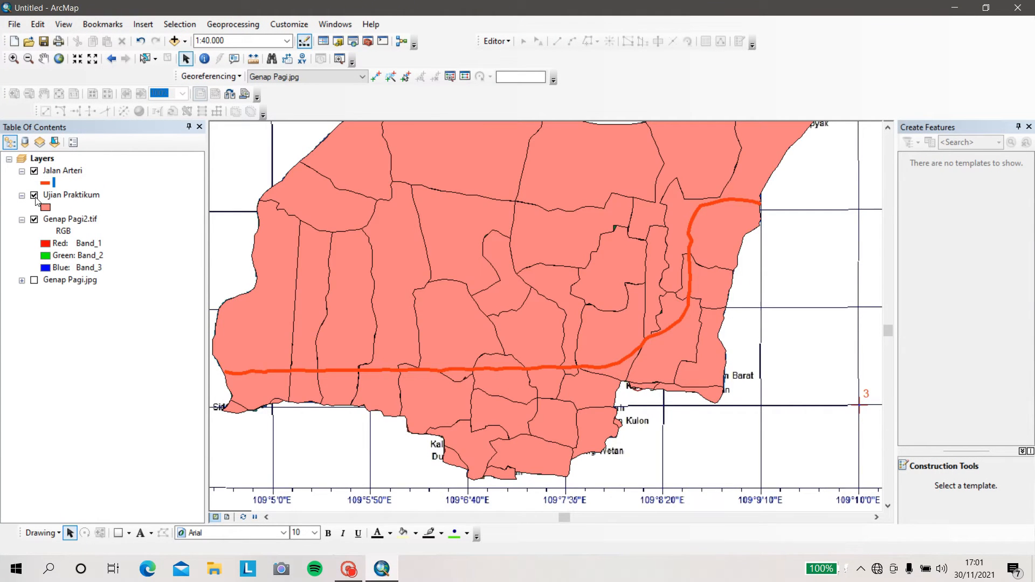
click(33, 196)
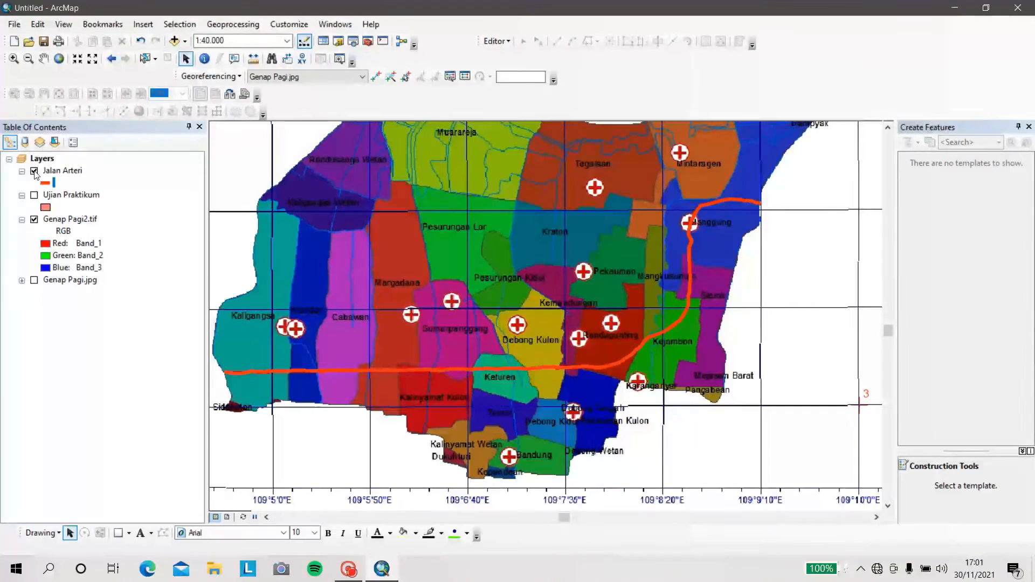
click(34, 172)
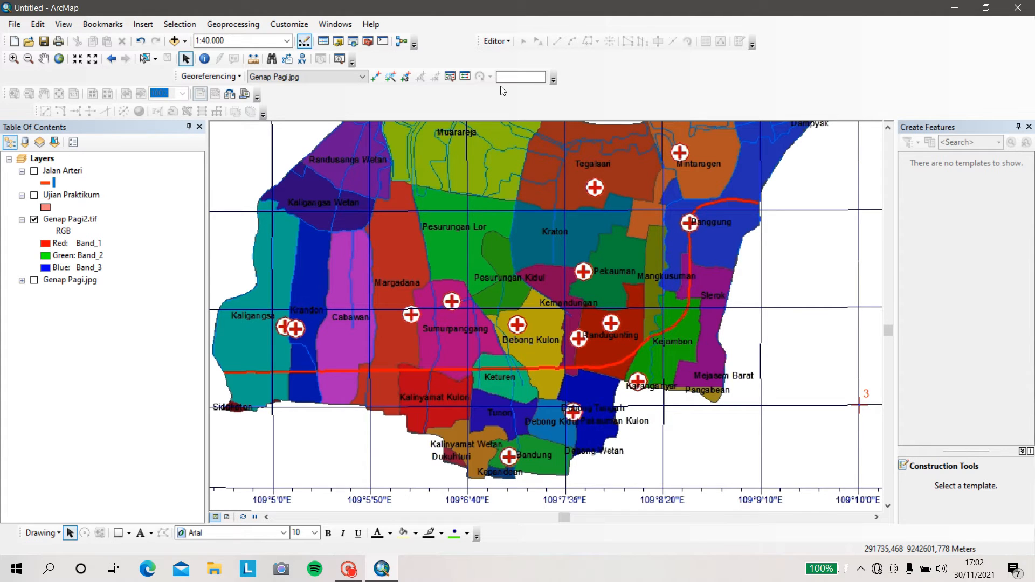
Create a polyline shapefile named Jaringan Sungai in the Ujian Praktikum folder with the WGS 1984 UTM Zone 49S coordinate system
click(339, 41)
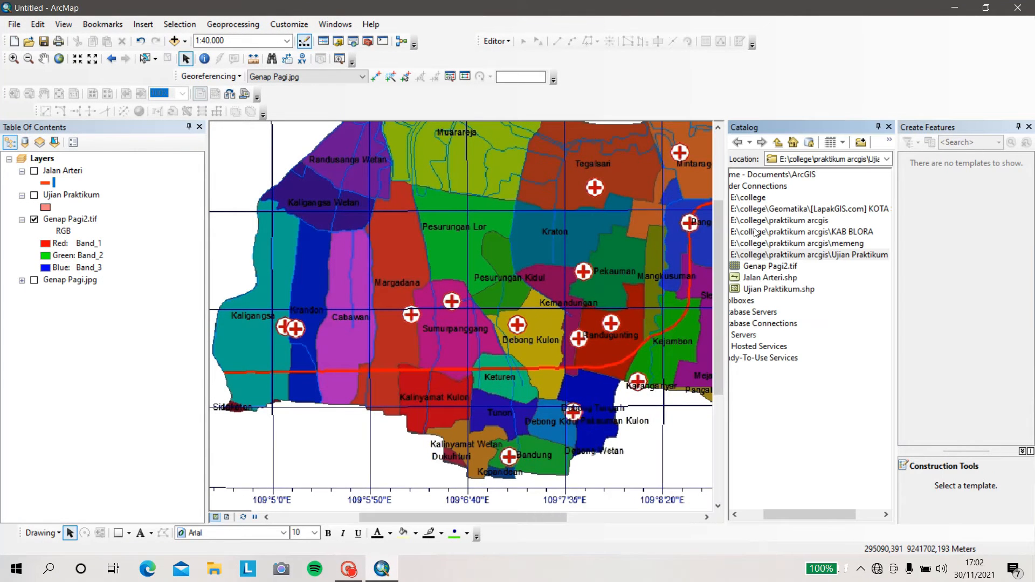
right_click(771, 257)
mouse_move(793, 336)
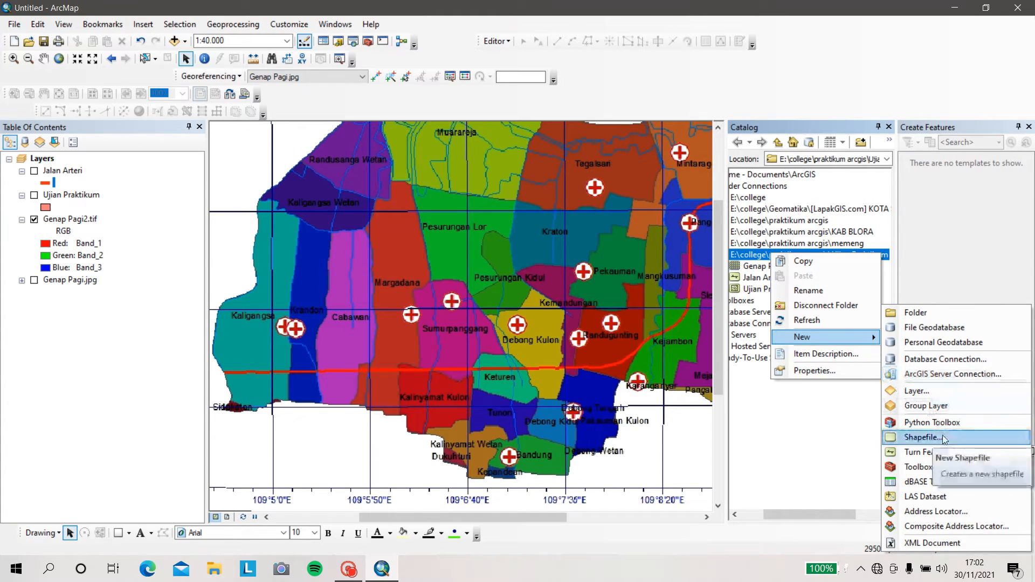
click(922, 437)
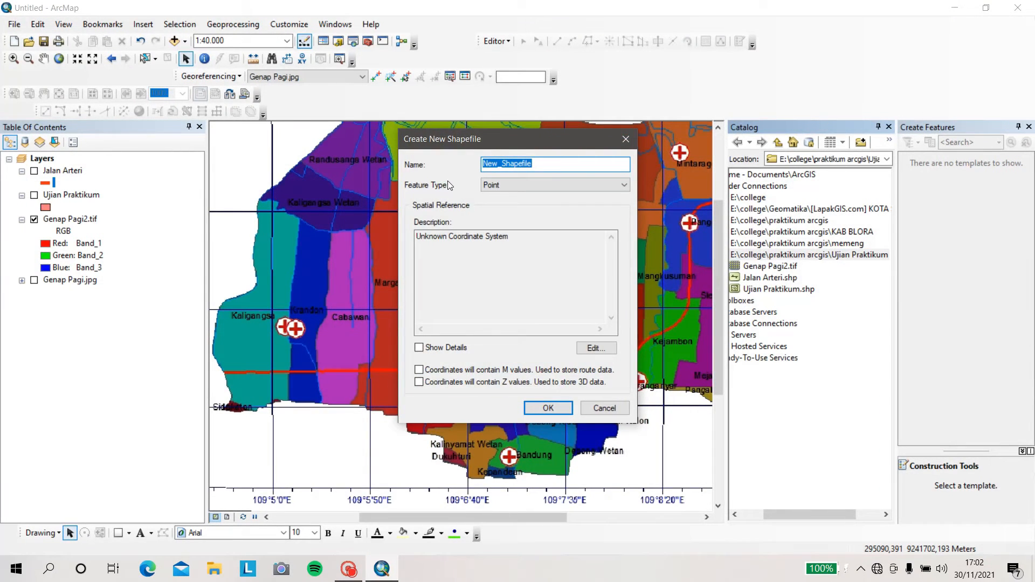
text(Jaringan Sungai)
click(491, 185)
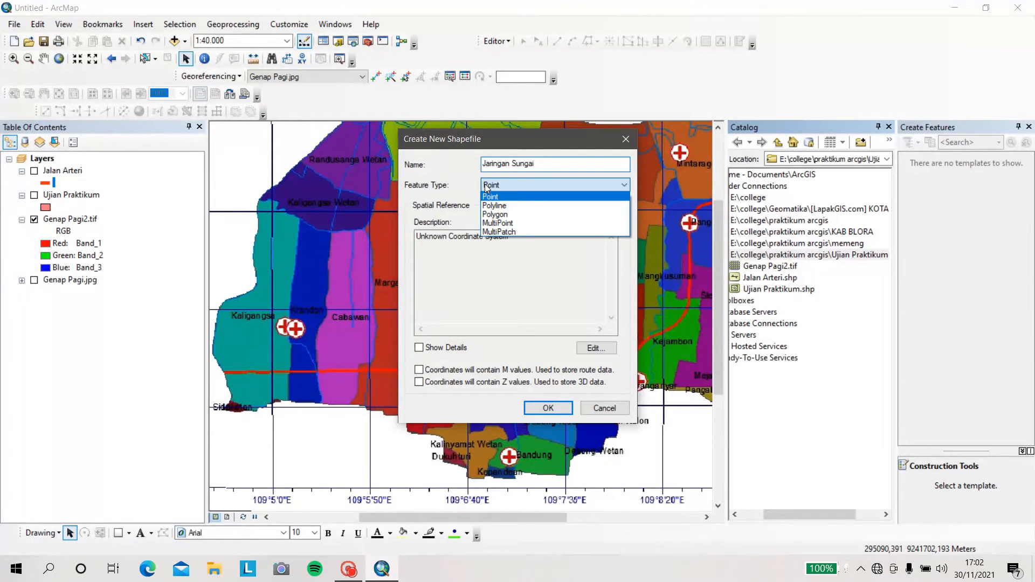
click(491, 207)
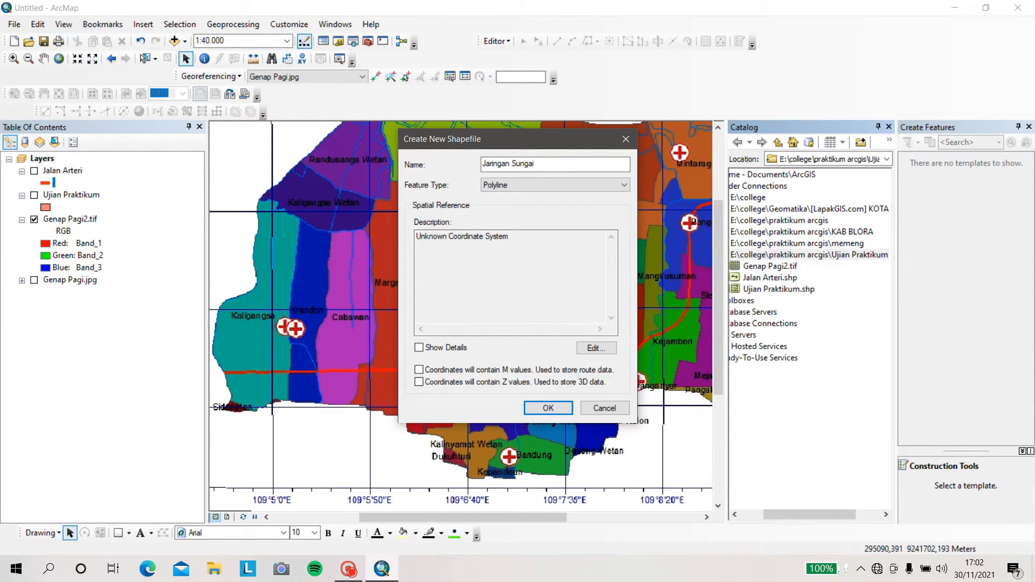
click(594, 348)
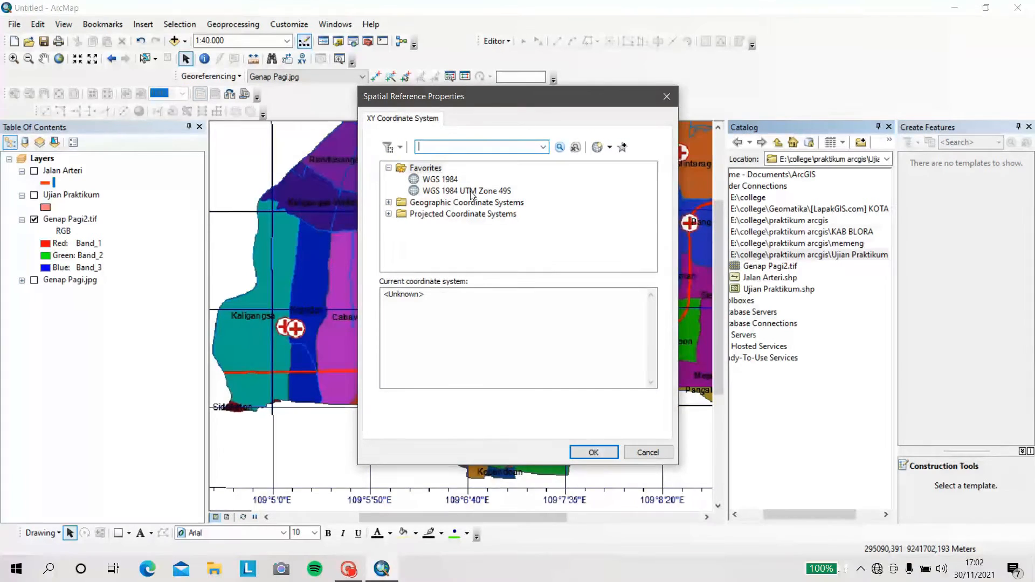
click(469, 191)
click(584, 456)
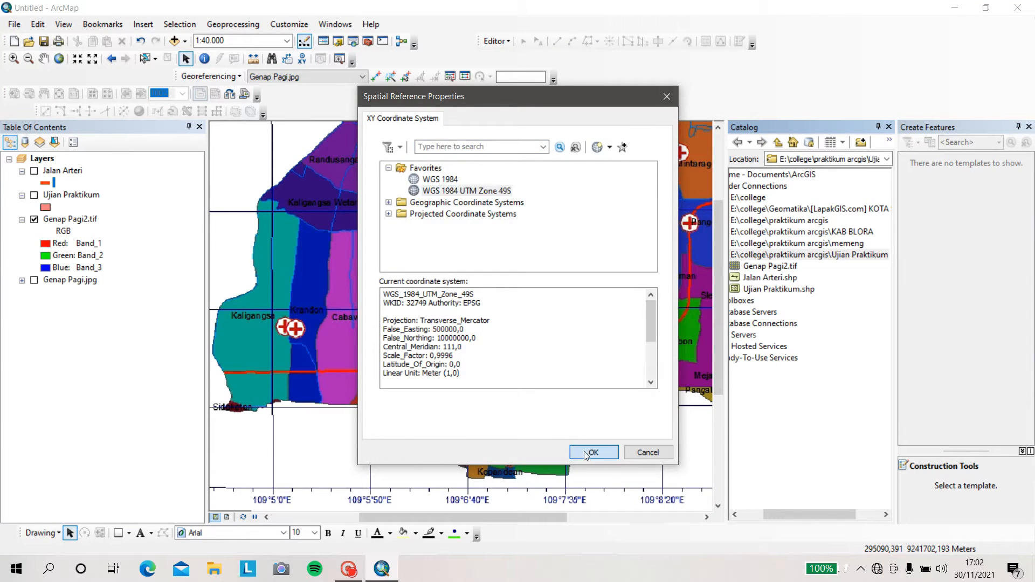
click(563, 410)
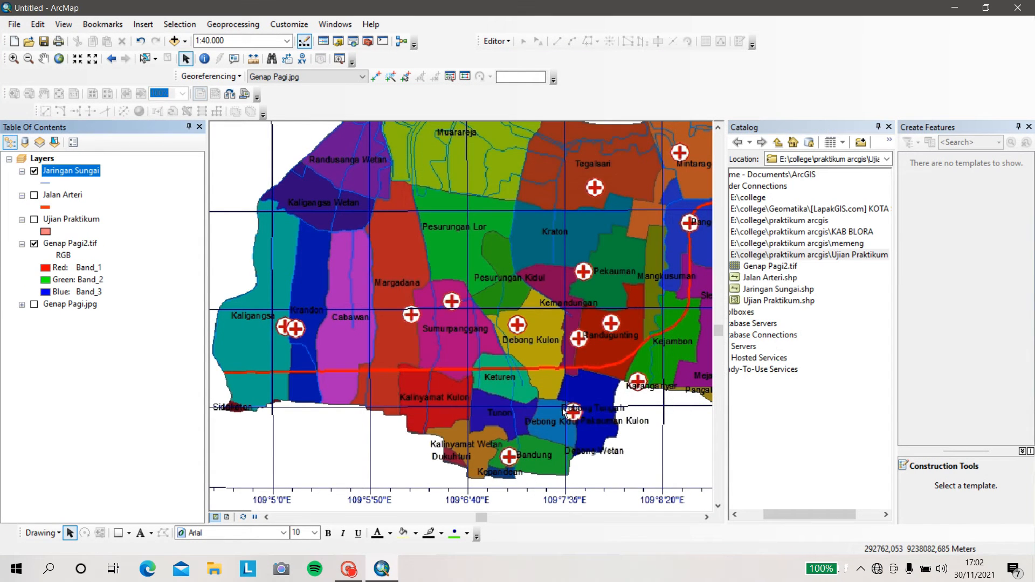
Symbolize the Jaringan Sungai layer with the River line style
click(50, 185)
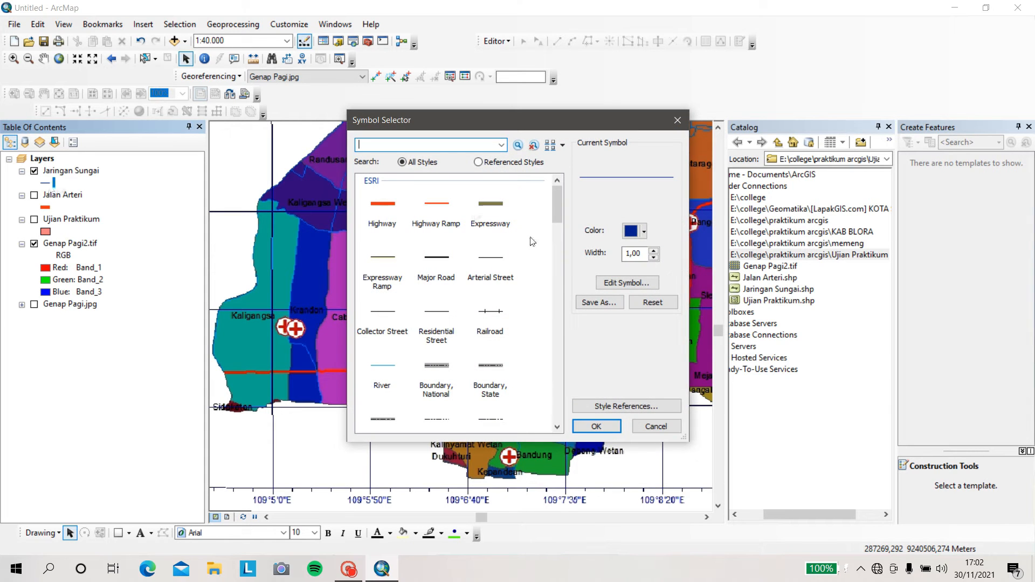
click(386, 387)
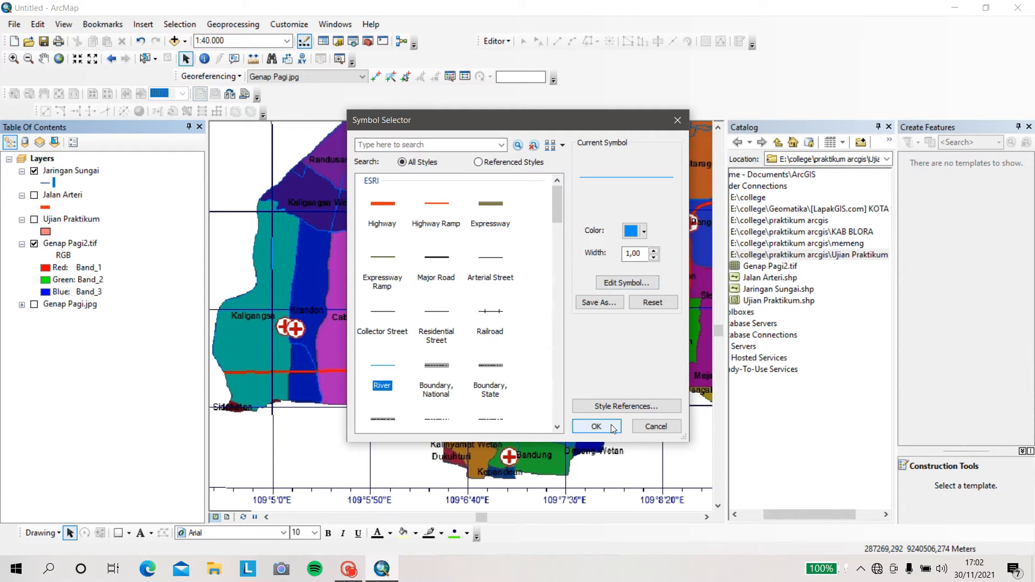
click(596, 426)
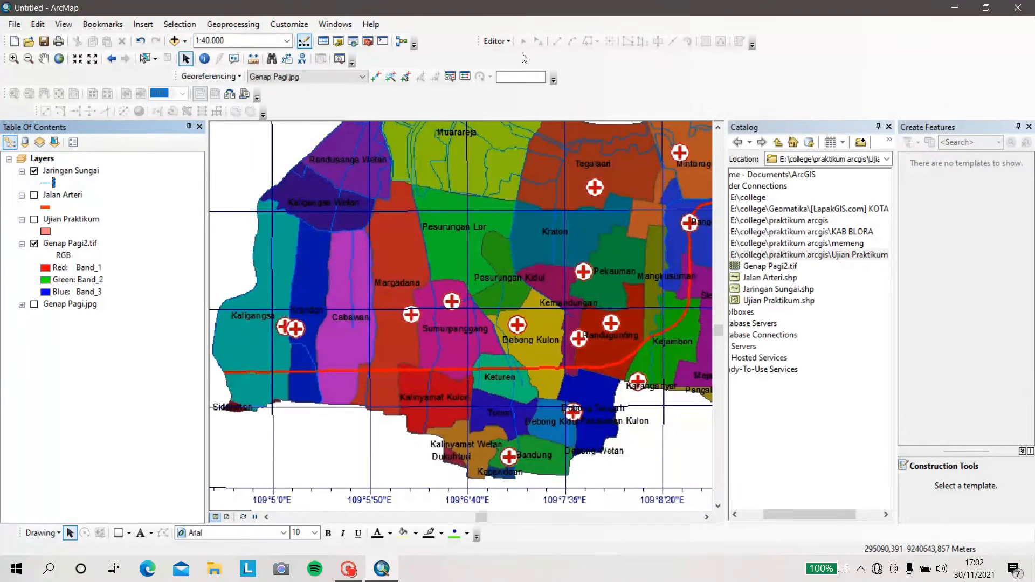
Start an edit session with the Jaringan Sungai line template active and close the Catalog
click(500, 43)
click(505, 54)
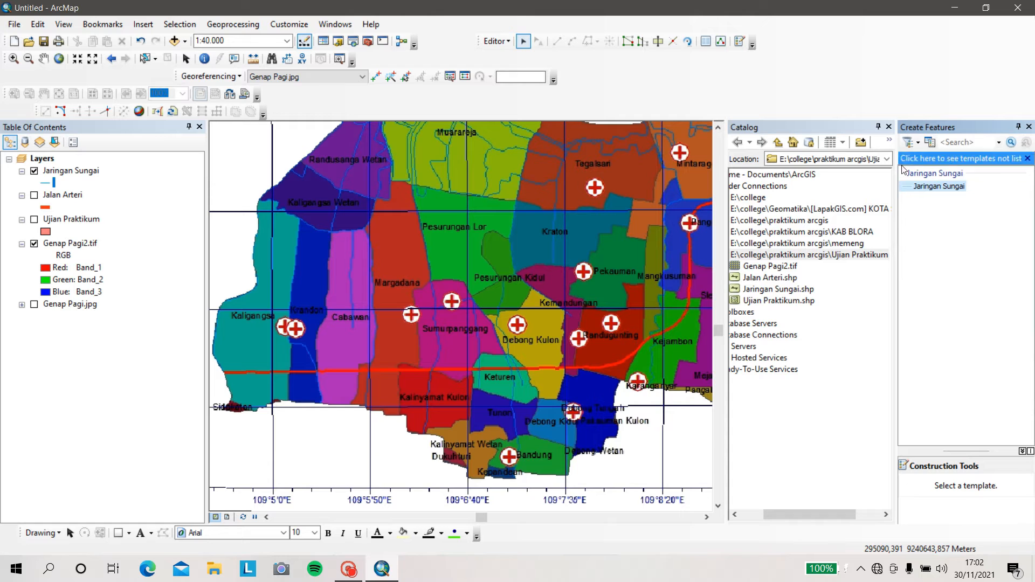
click(920, 186)
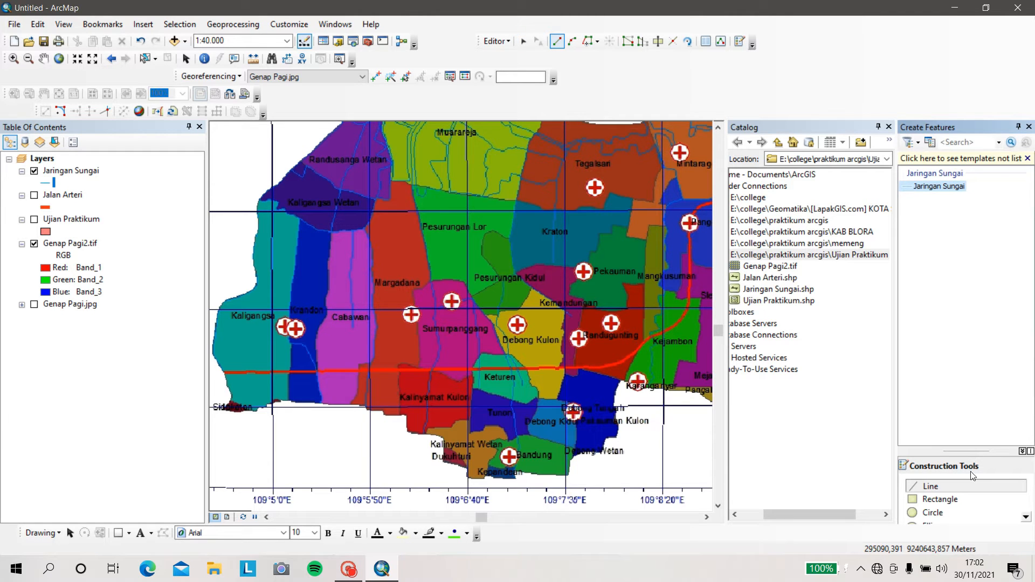
click(976, 487)
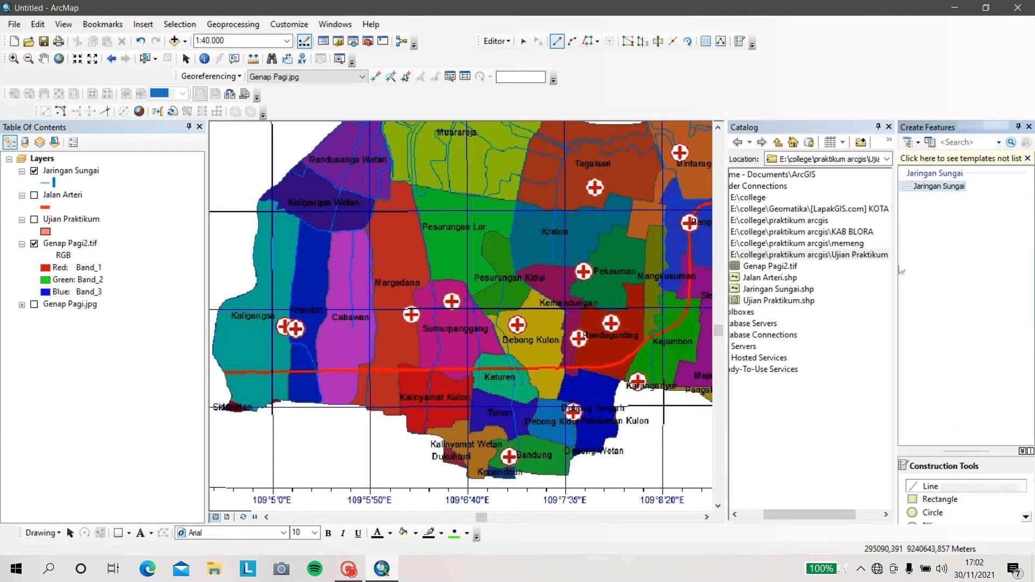
click(889, 127)
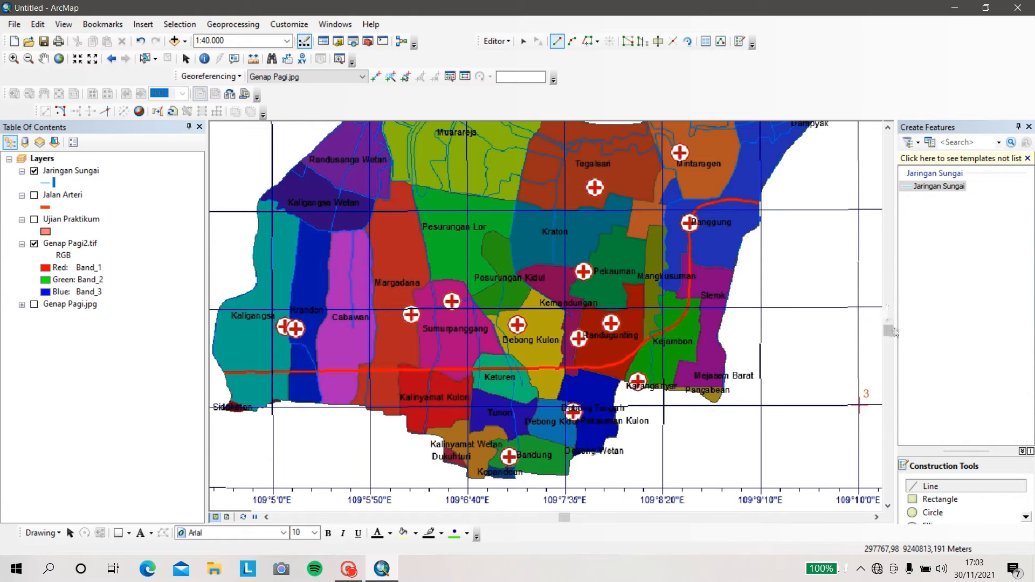
Digitize the river lines through Kaligangsa Wetan, Randusanga Wetan and Muarareja by tracing the blue channels on the map image
drag(884, 332, 884, 332)
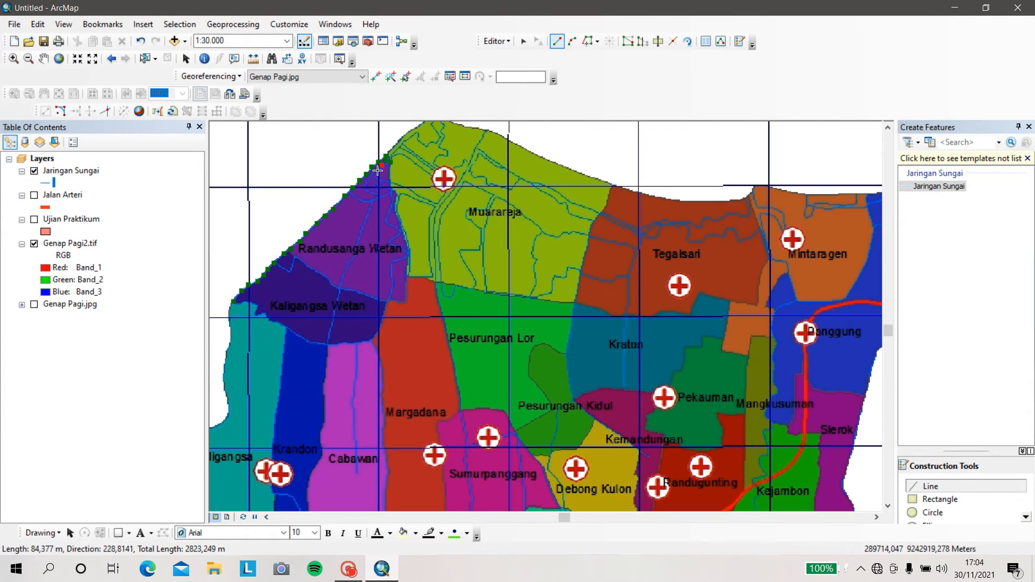
click(309, 343)
double_click(309, 342)
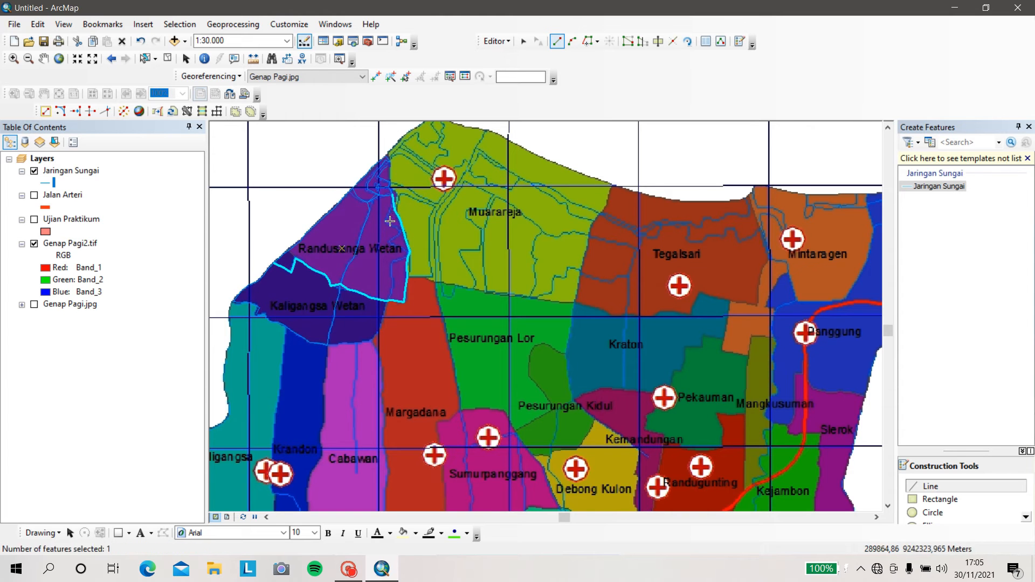
click(36, 224)
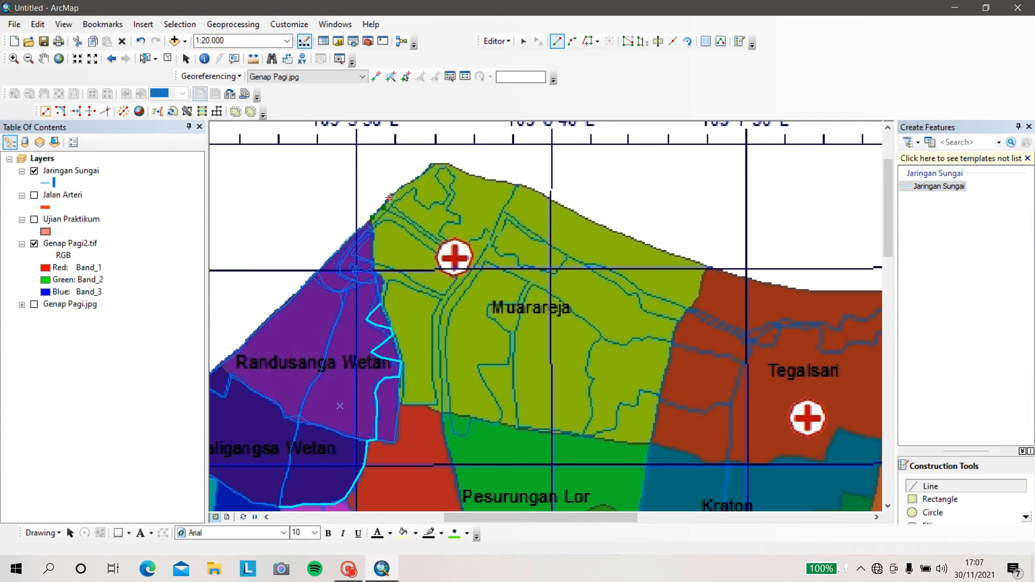
click(382, 208)
click(415, 218)
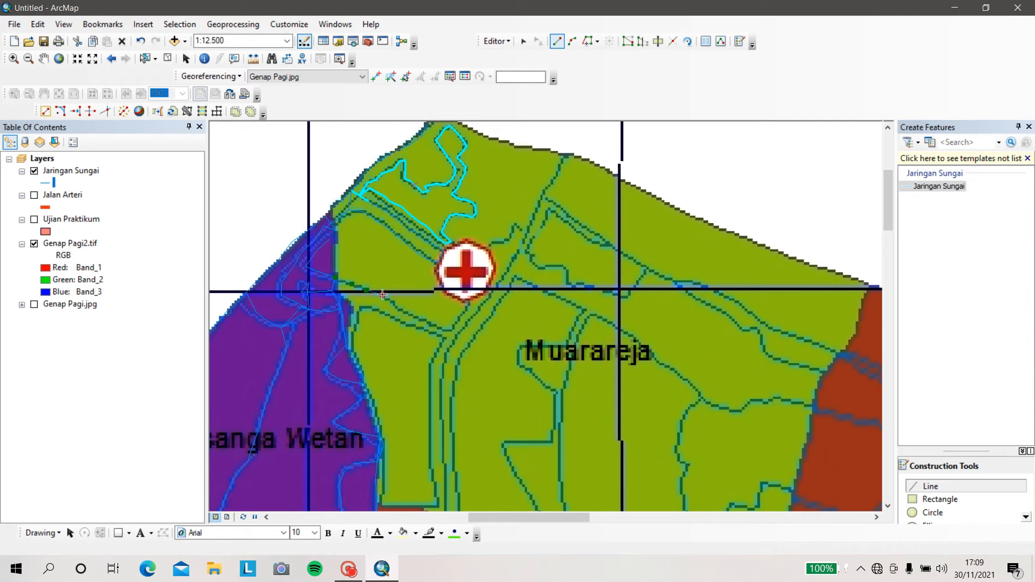
scroll(608, 319, up, 2)
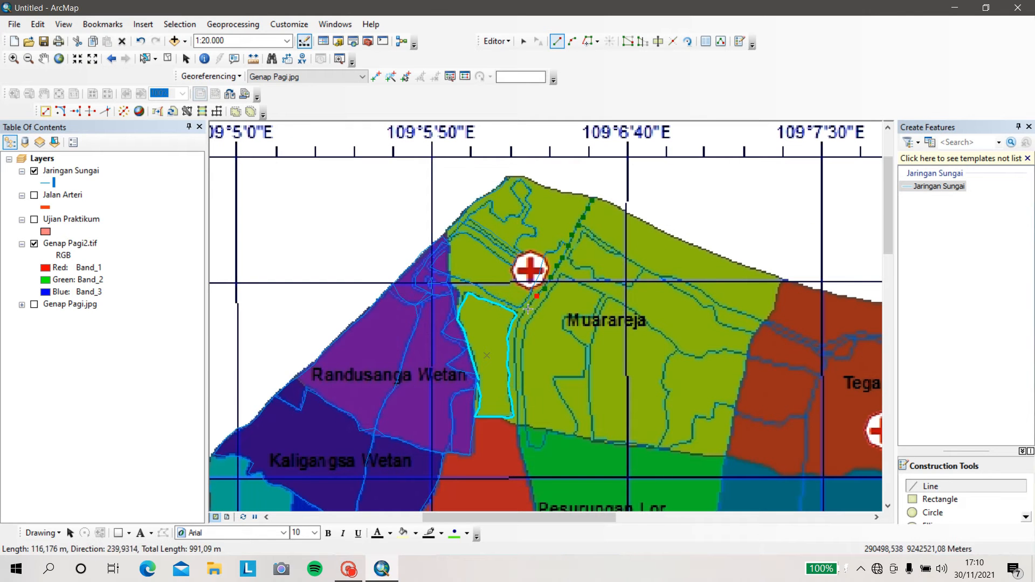
click(706, 308)
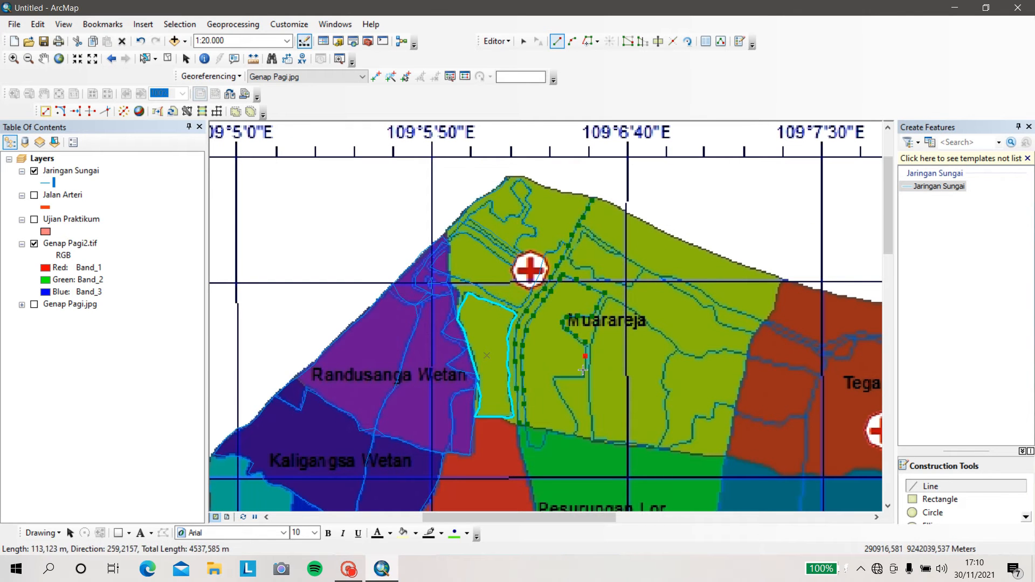
scroll(735, 300, down, 1)
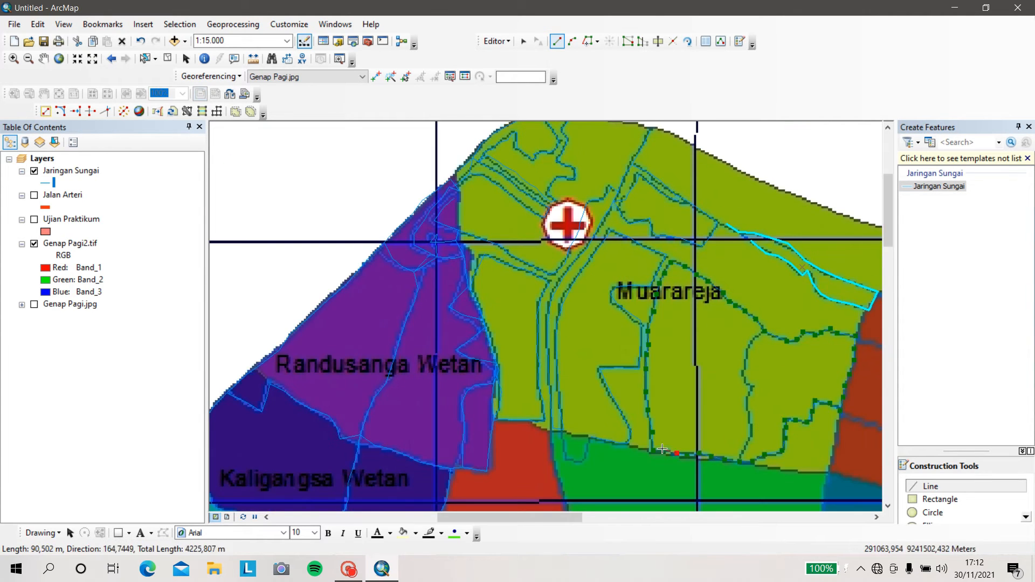
Digitize the river lines through Tegalsari and Mintaragen, along Slerok's eastern edge and through Kejambon
click(34, 219)
click(33, 219)
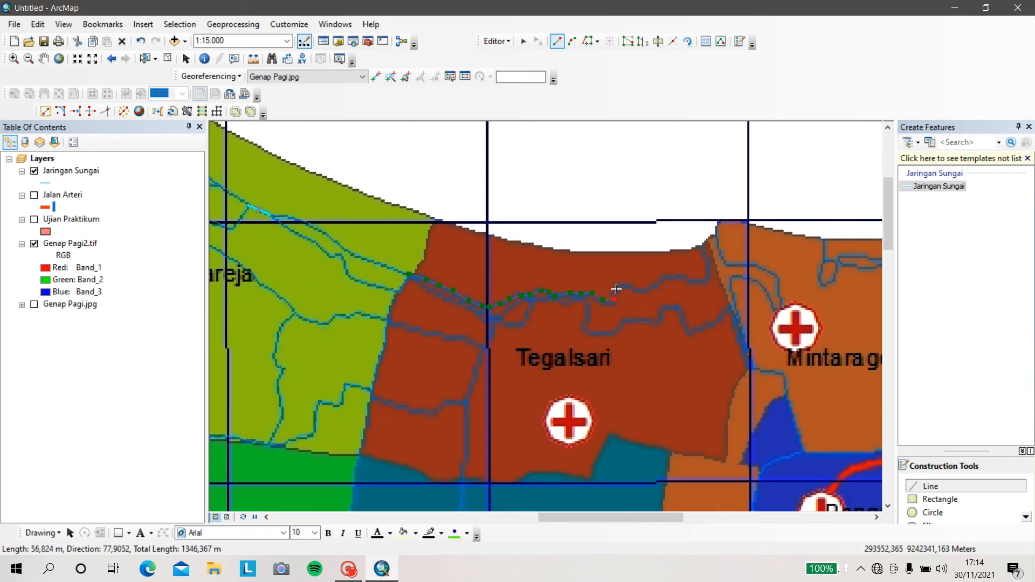
scroll(533, 323, up, 1)
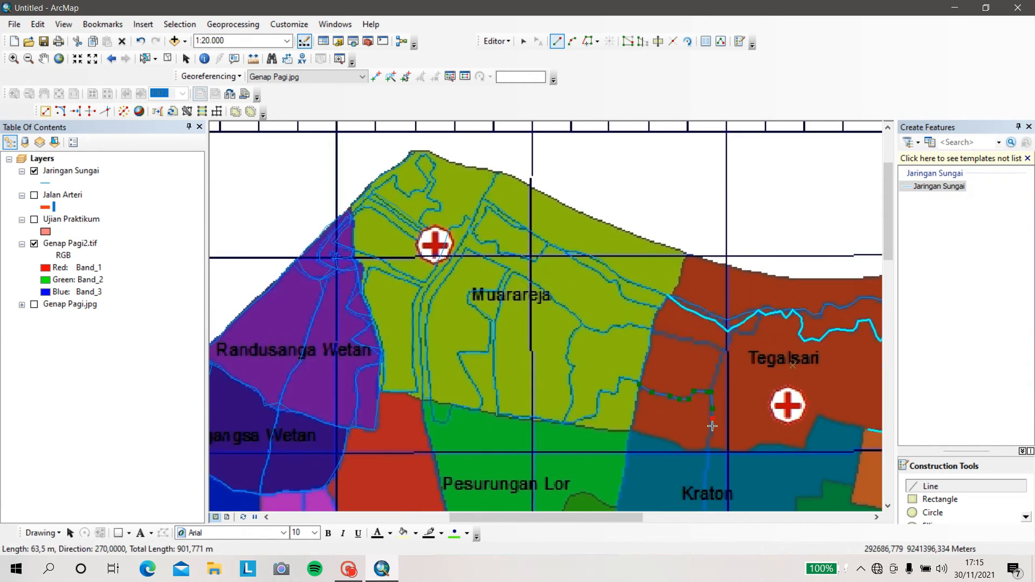
scroll(843, 316, down, 1)
scroll(844, 315, up, 1)
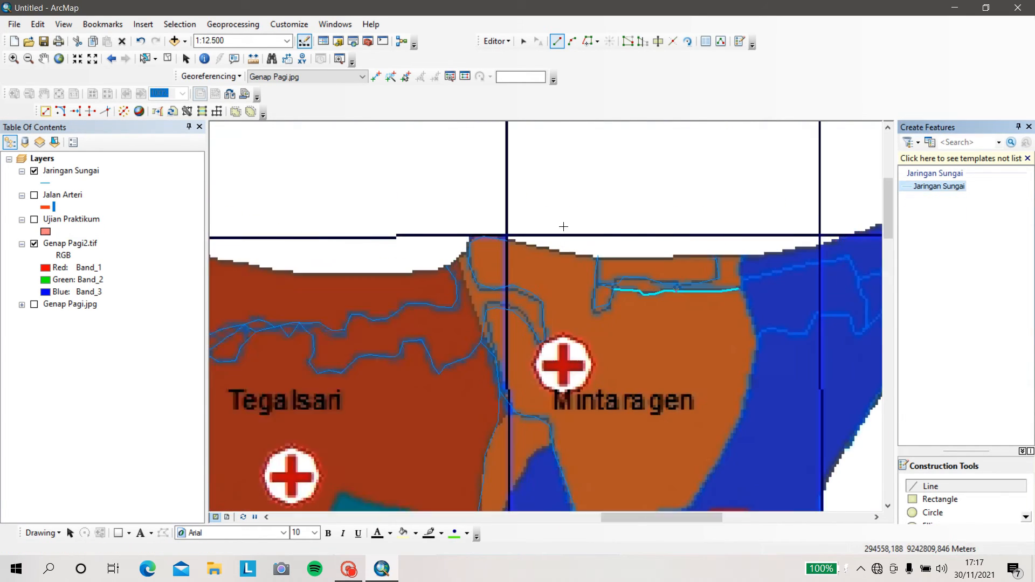
click(501, 448)
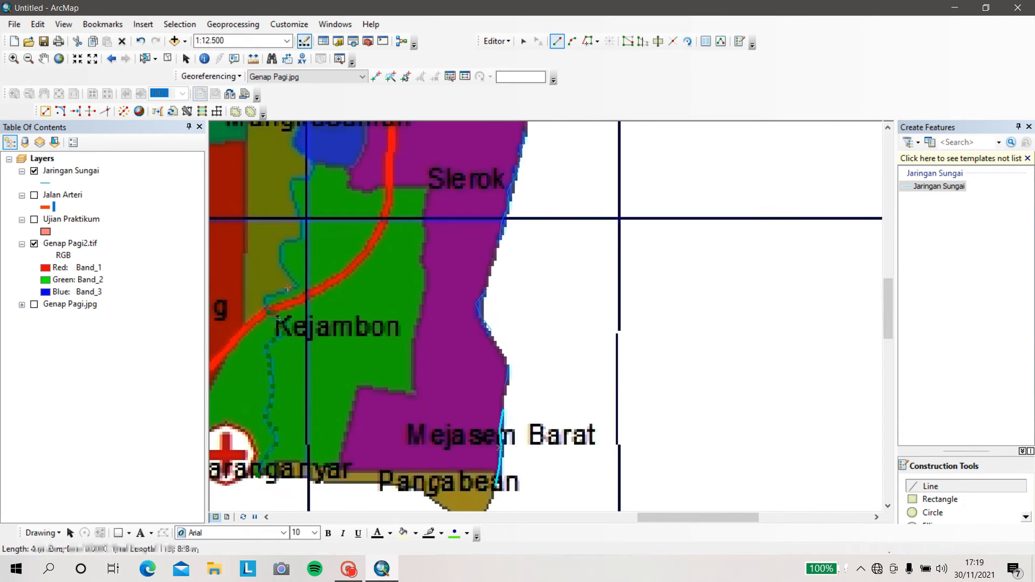
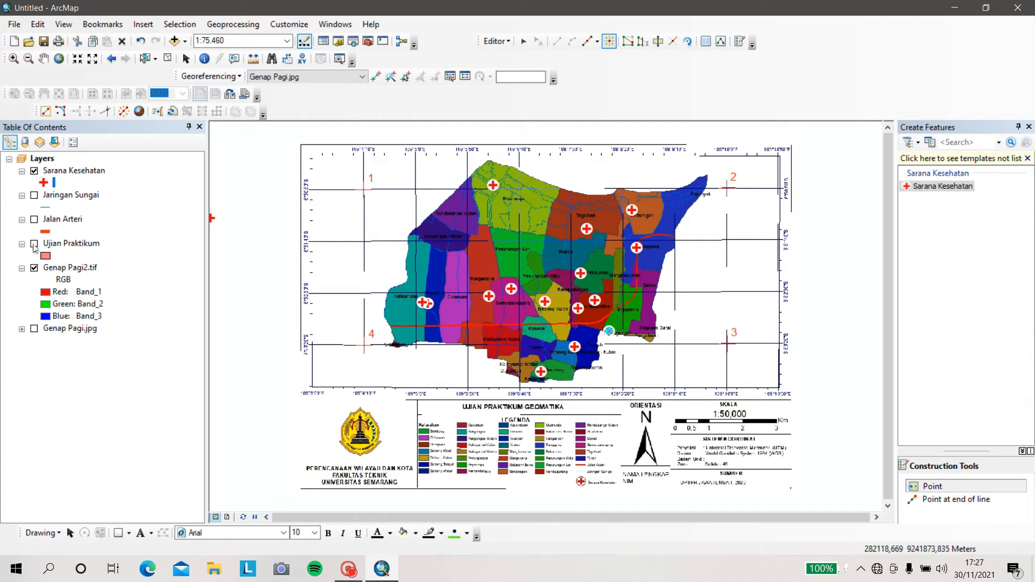
Save the Sarana Kesehatan point edits and stop the edit session
click(34, 244)
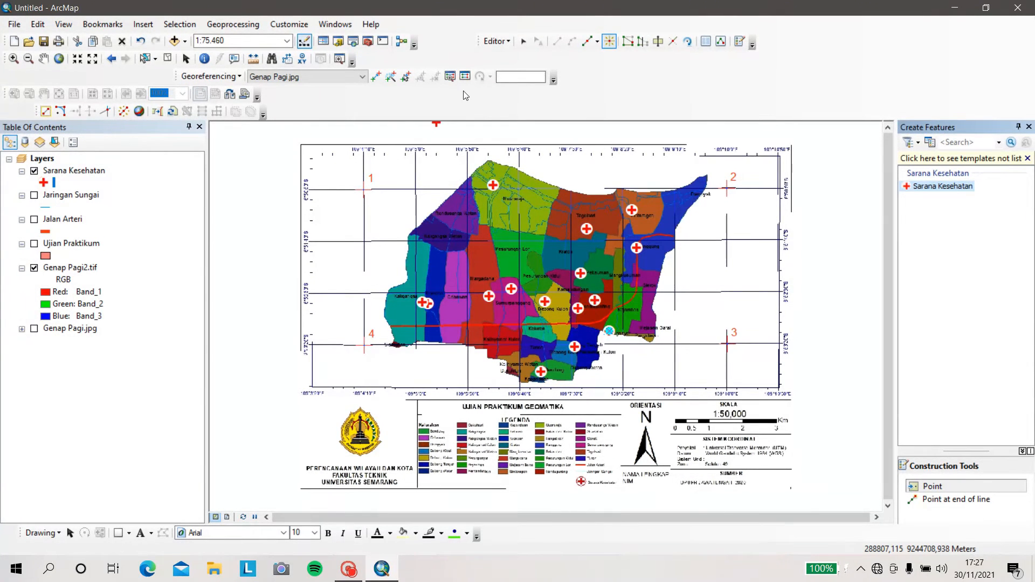
click(503, 43)
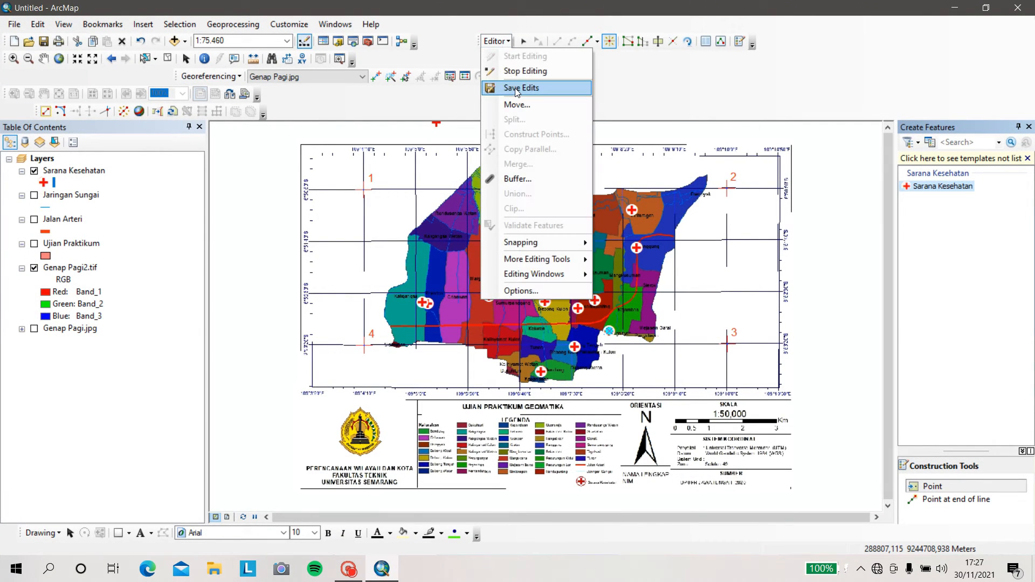
click(515, 88)
click(495, 41)
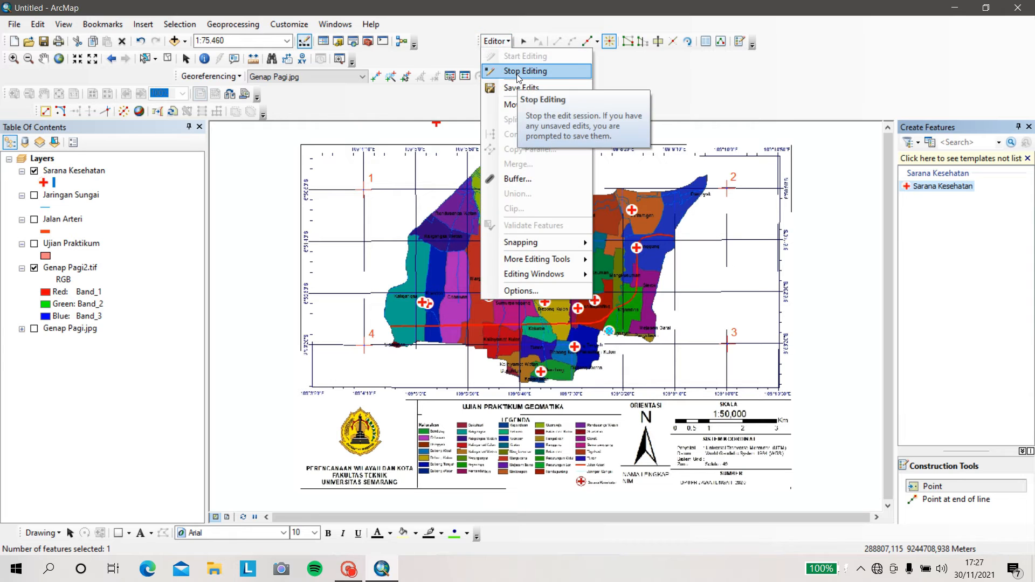
click(519, 72)
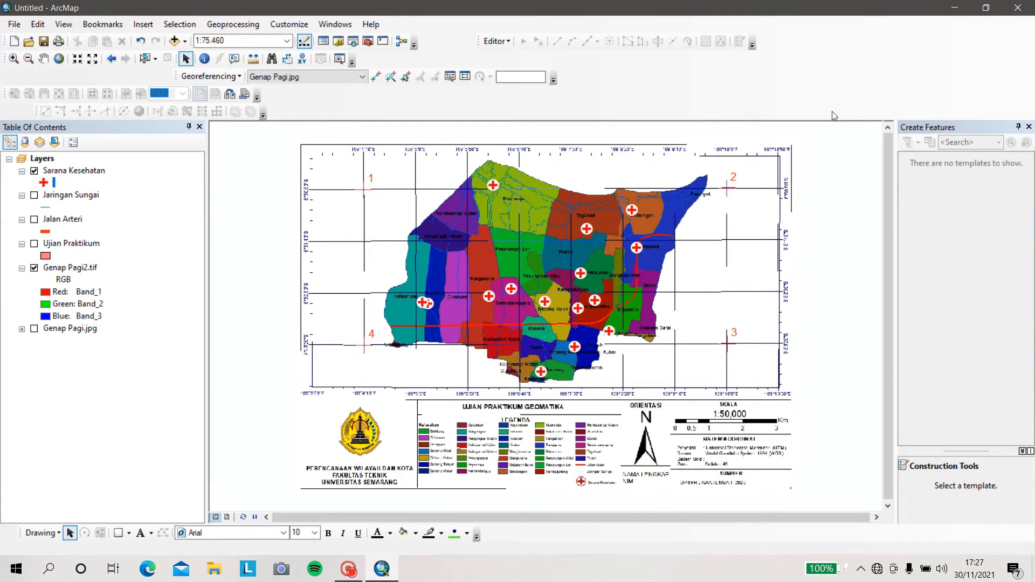
Show the Jaringan Sungai, Jalan Arteri and Ujian Praktikum layers on the map together with the health facility points
click(34, 196)
click(34, 219)
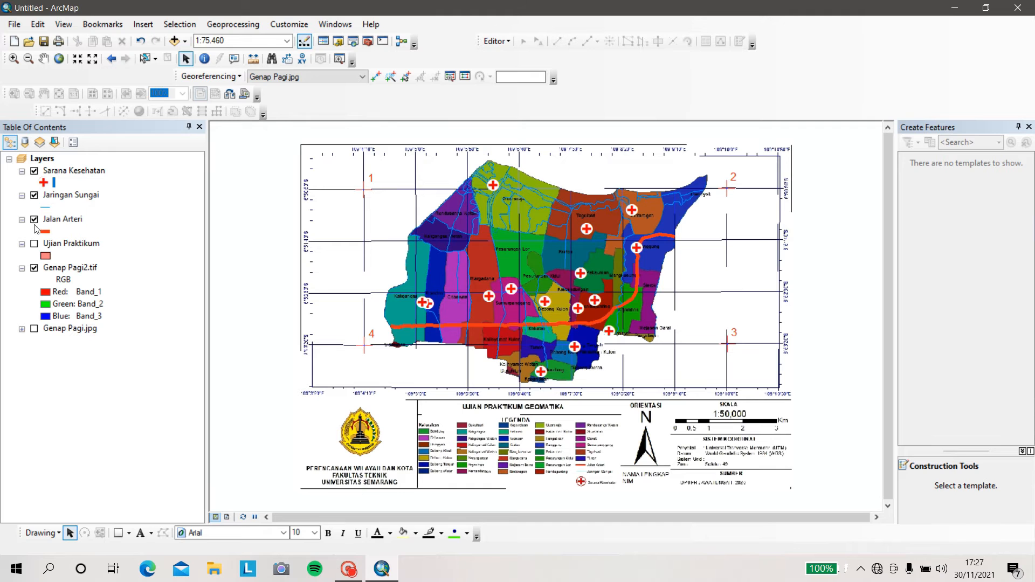
click(34, 244)
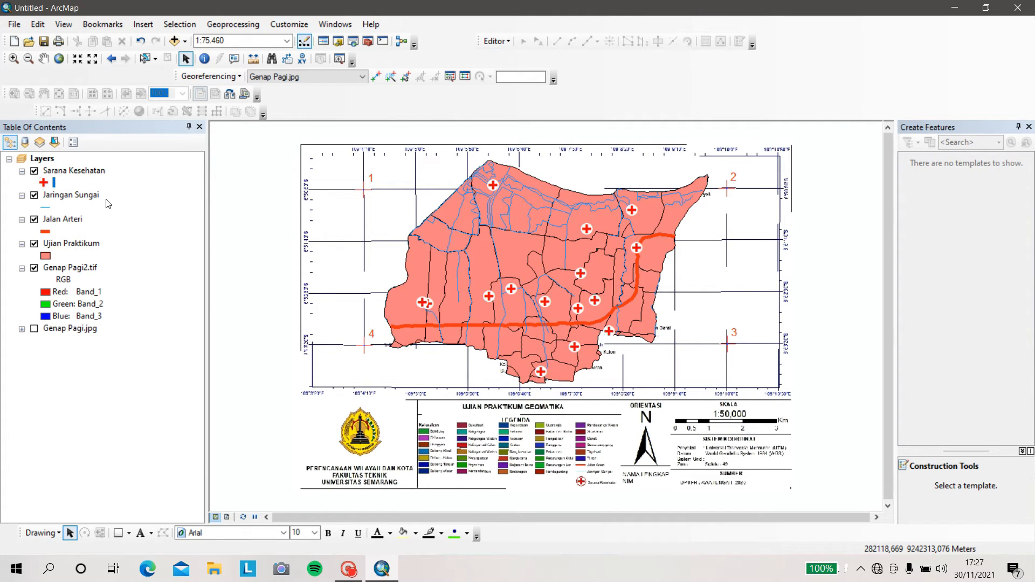
Open the attribute table of the Ujian Praktikum layer and select its Luas field
right_click(79, 247)
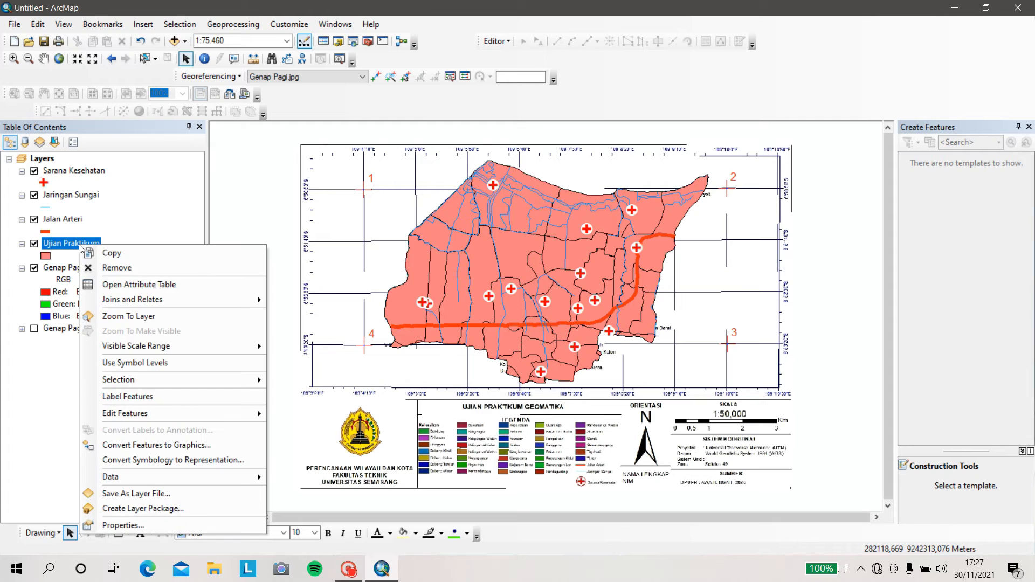
click(110, 286)
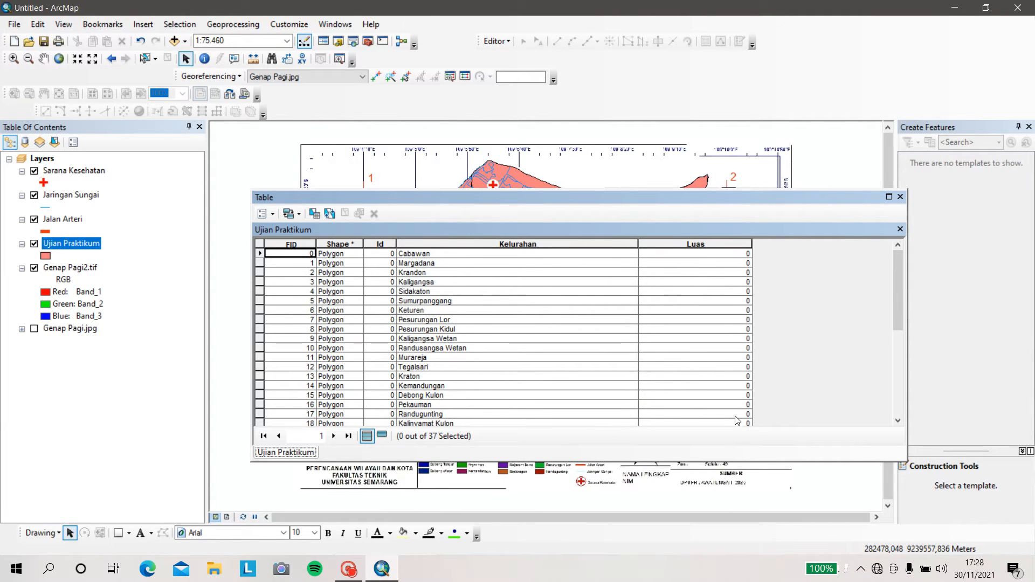
mouse_move(897, 307)
mouse_down()
mouse_move(907, 334)
mouse_move(904, 295)
mouse_up()
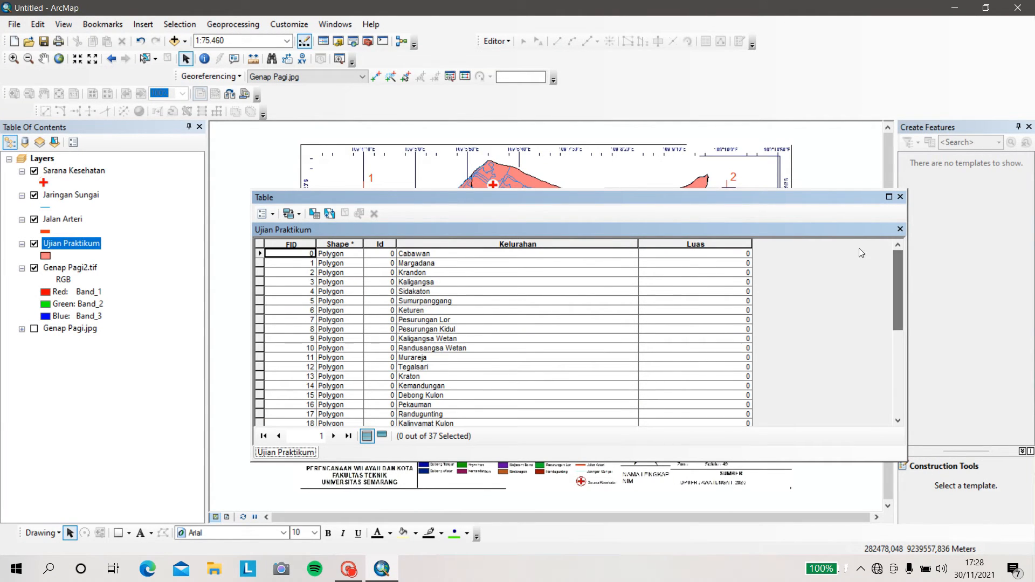
click(728, 242)
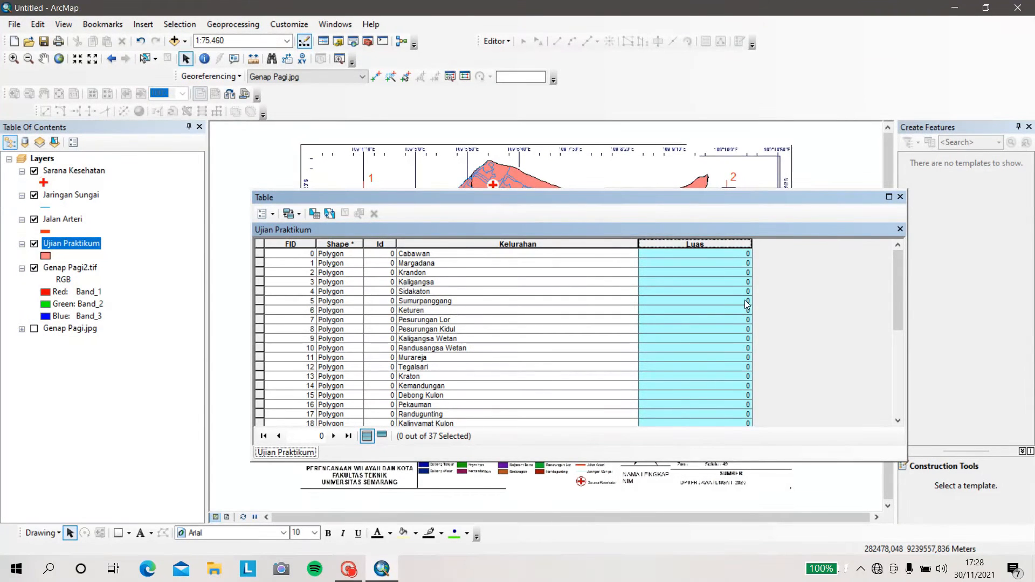
right_click(714, 310)
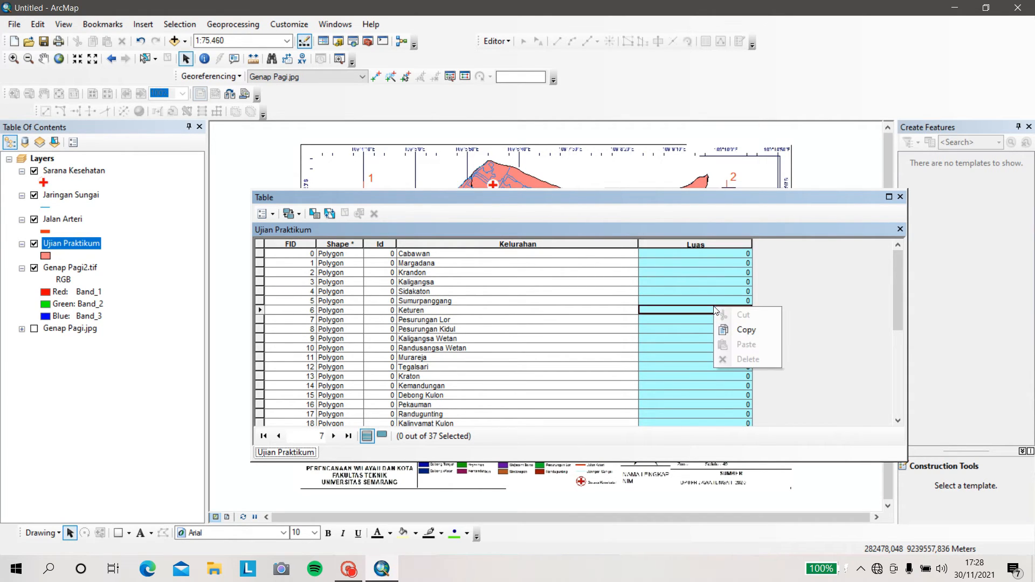
click(717, 246)
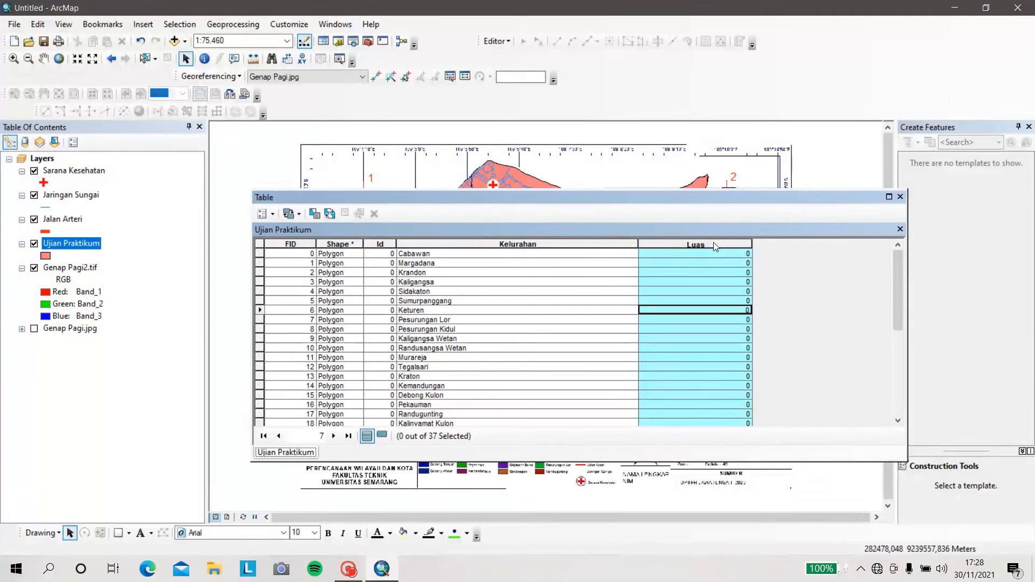
Calculate the polygon areas into the Luas field in square meters, using the data source's WGS 1984 UTM Zone 49S coordinate system, and close the table
right_click(717, 247)
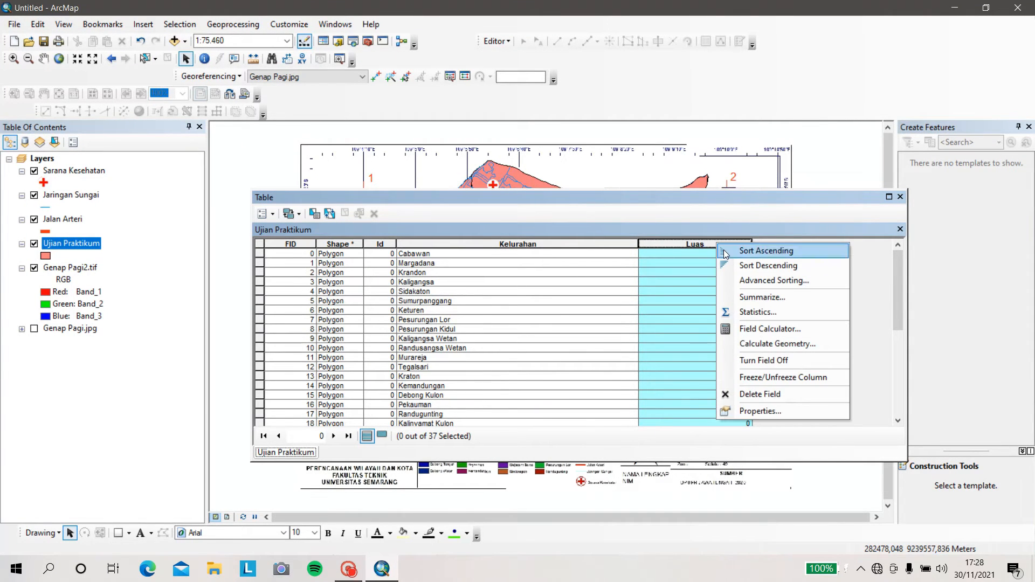
click(787, 344)
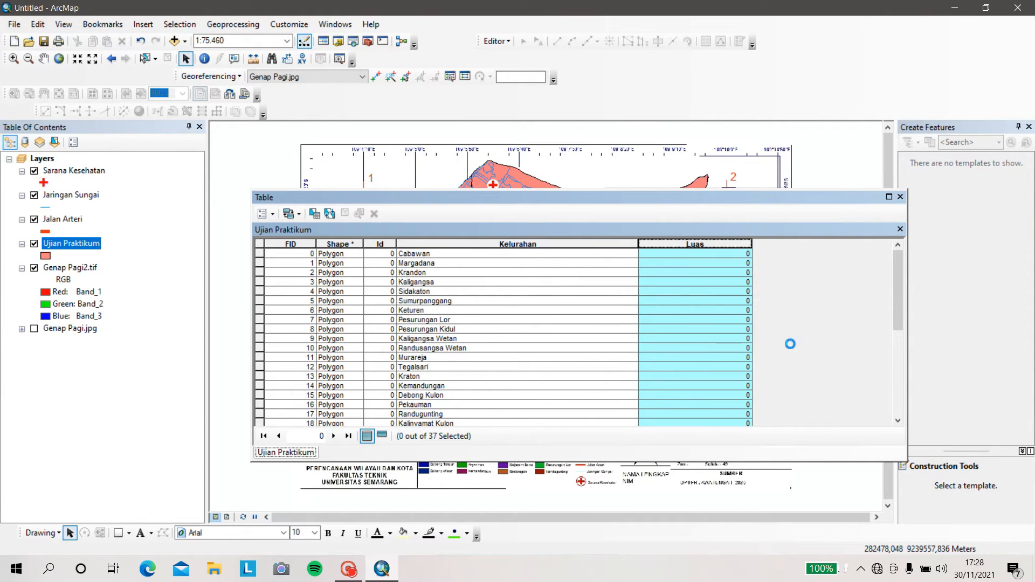
click(506, 317)
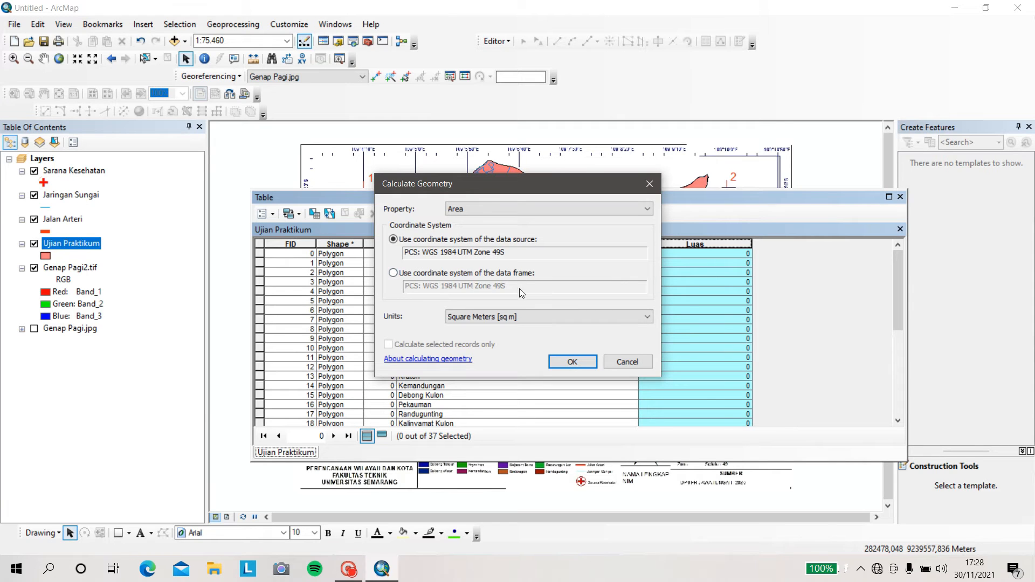
click(557, 360)
click(487, 313)
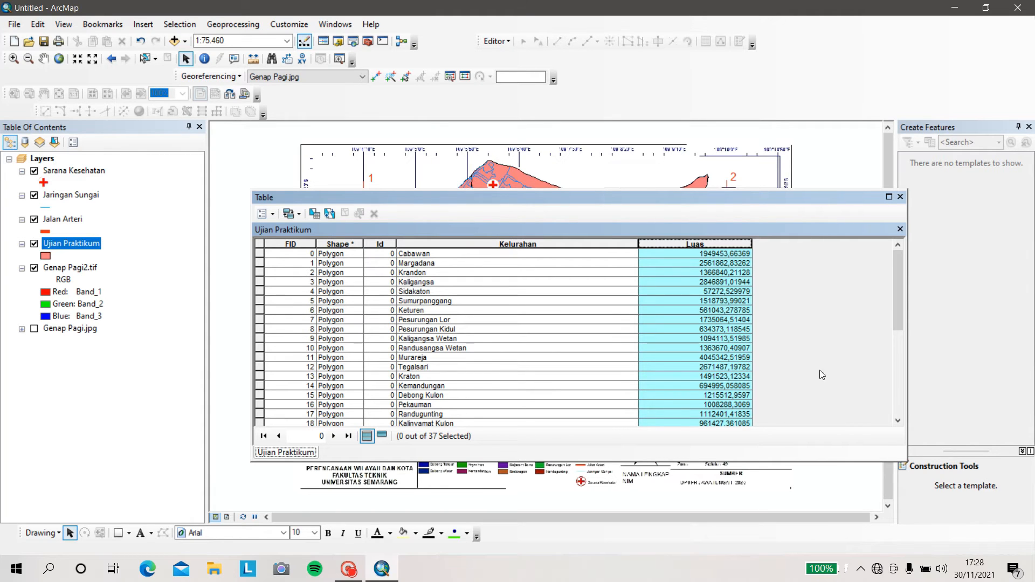
mouse_move(895, 314)
mouse_down()
mouse_move(897, 401)
mouse_move(895, 299)
mouse_up()
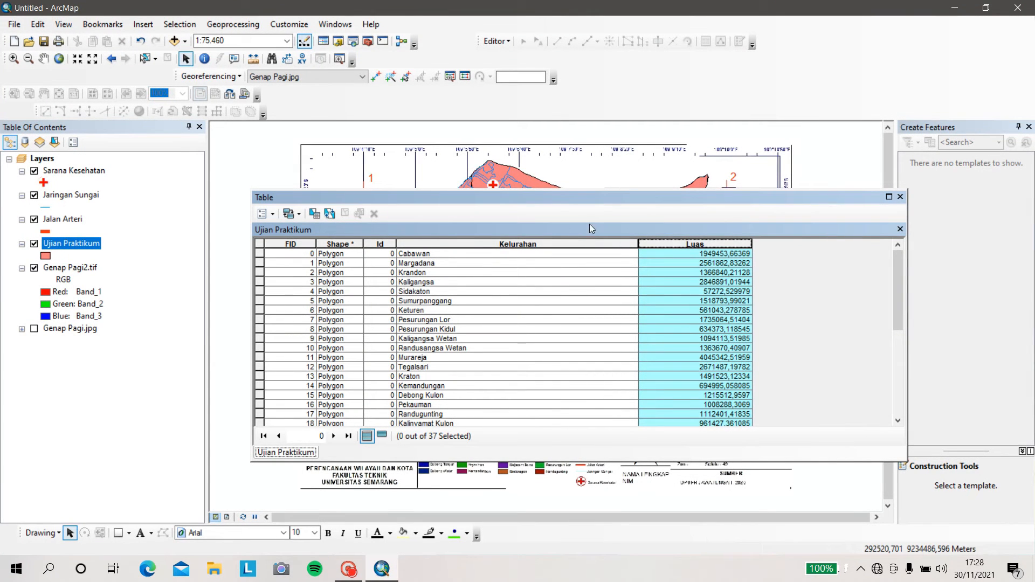
click(900, 197)
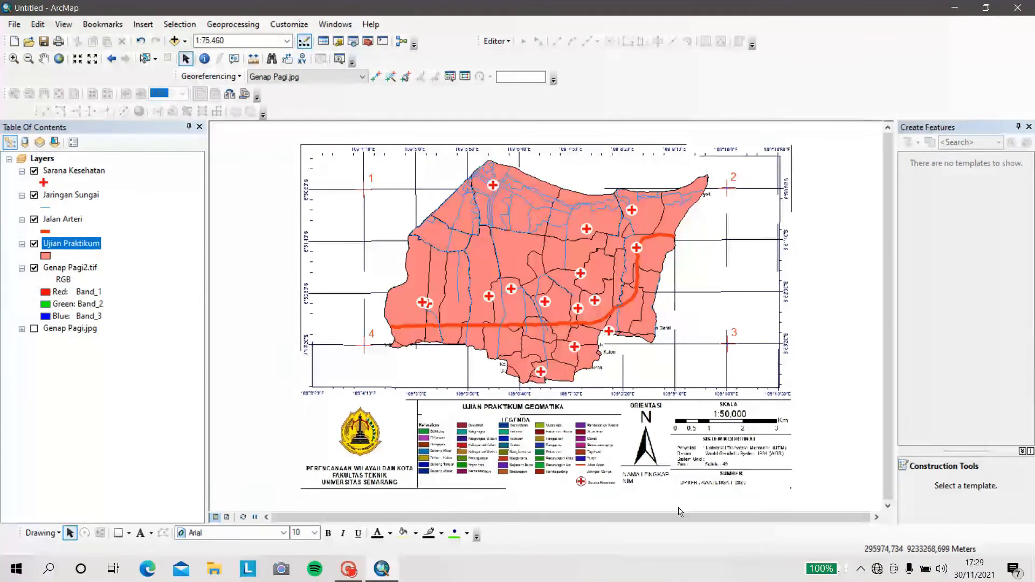
Hide the Genap Pagi2.tif layer, and remove it and Genap Pagi.jpg from the data frame
click(34, 268)
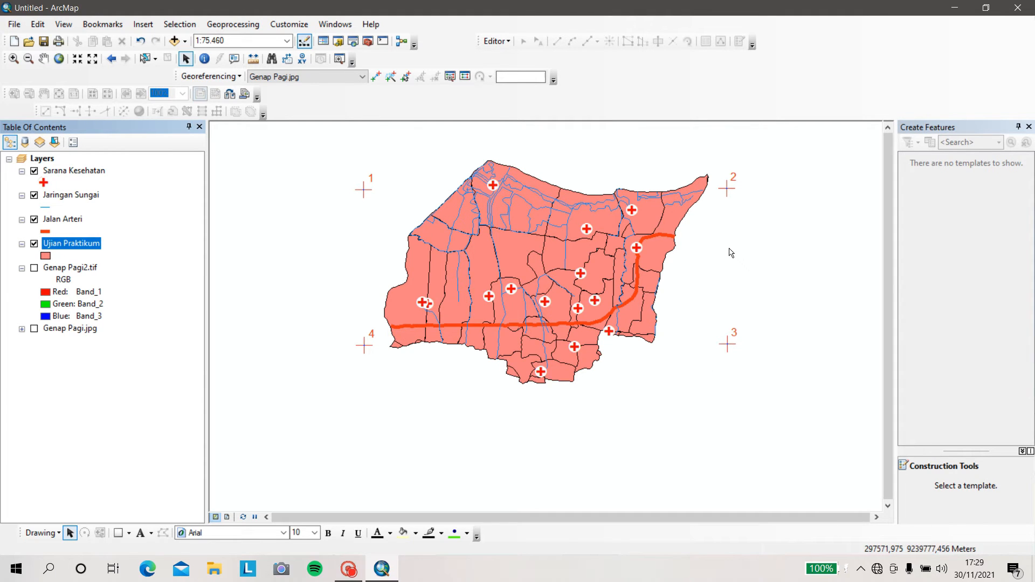
right_click(52, 267)
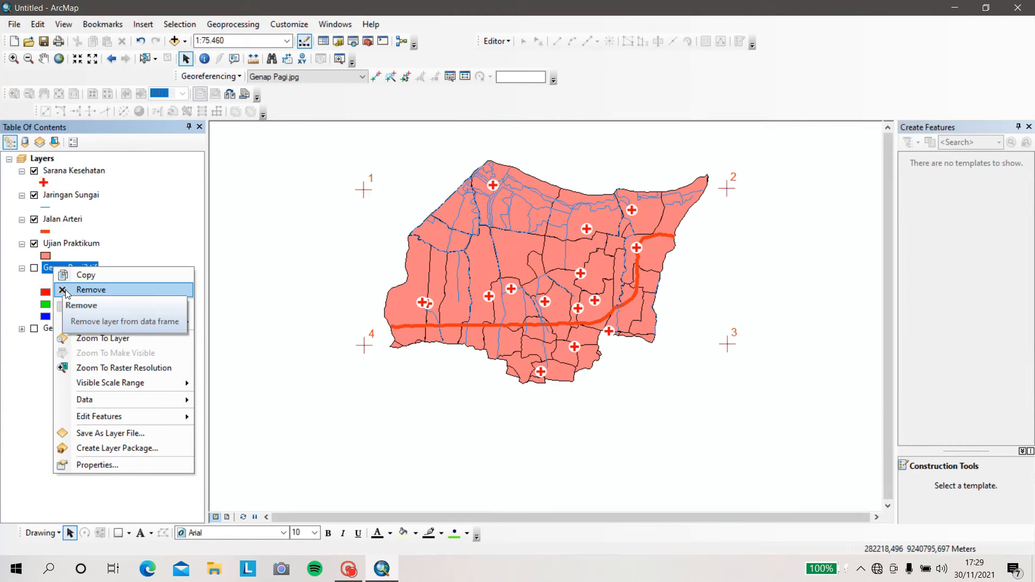
click(67, 291)
right_click(69, 272)
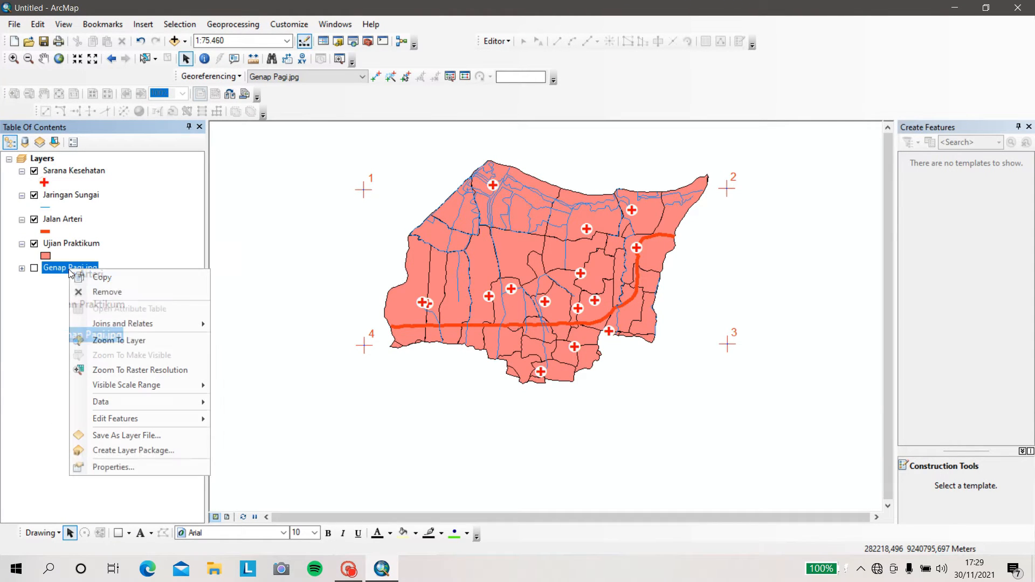
Remove the Genap Pagi.jpg layer from the map
click(82, 293)
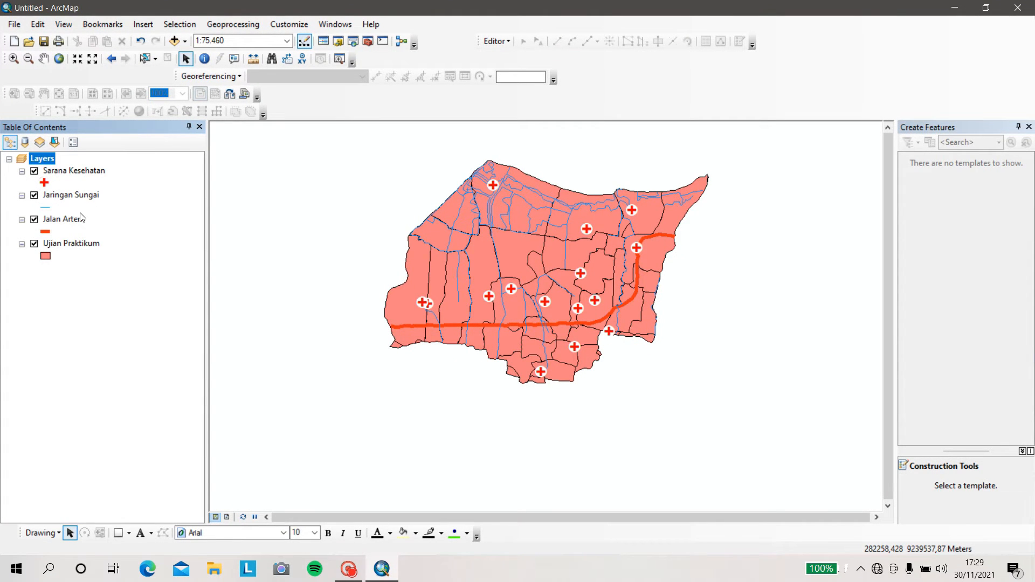
Symbolize the Ujian Praktikum layer by unique values of Kelurahan, adding all values and excluding the all other values class
right_click(80, 245)
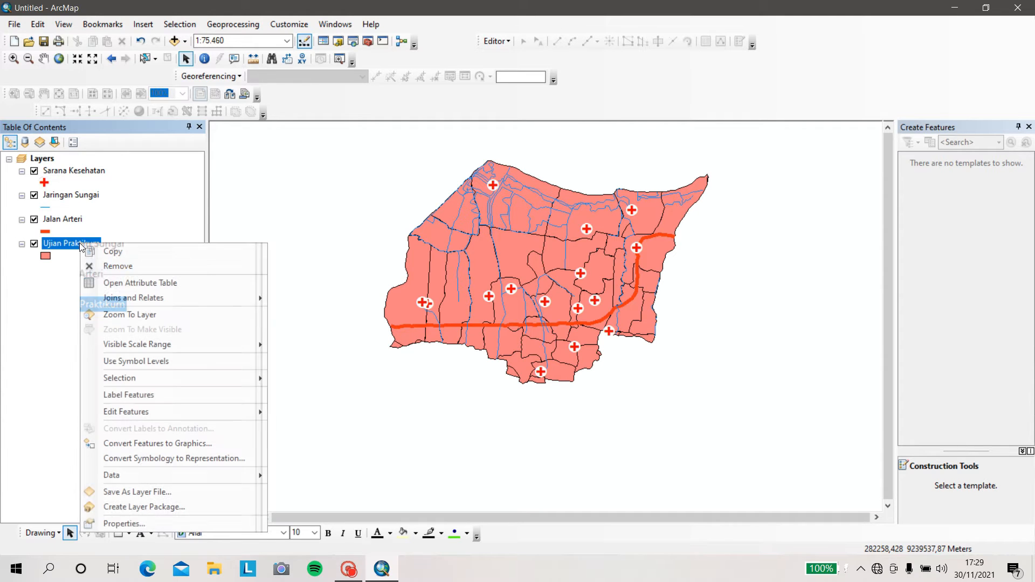
click(120, 523)
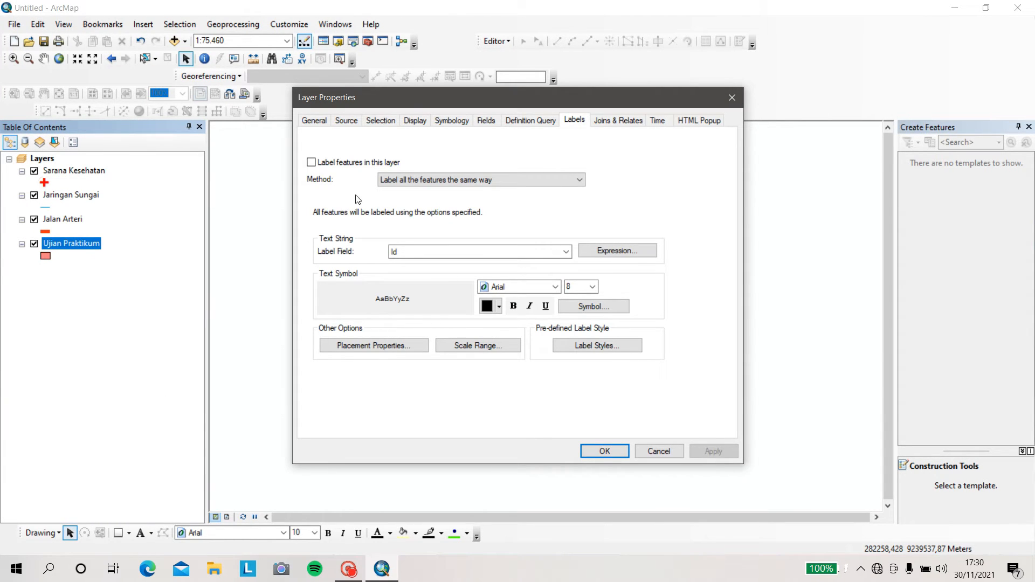
click(446, 123)
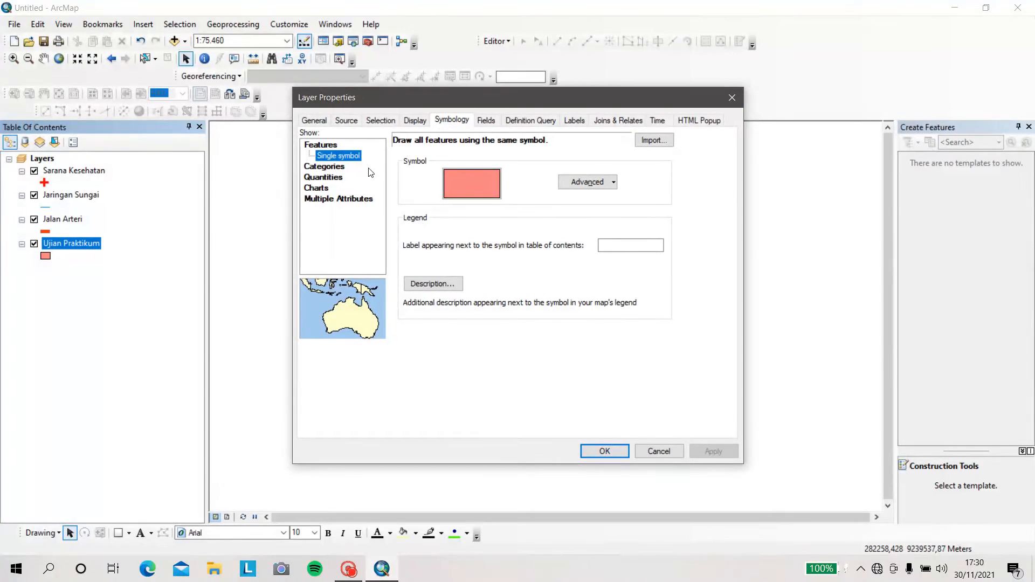
click(342, 169)
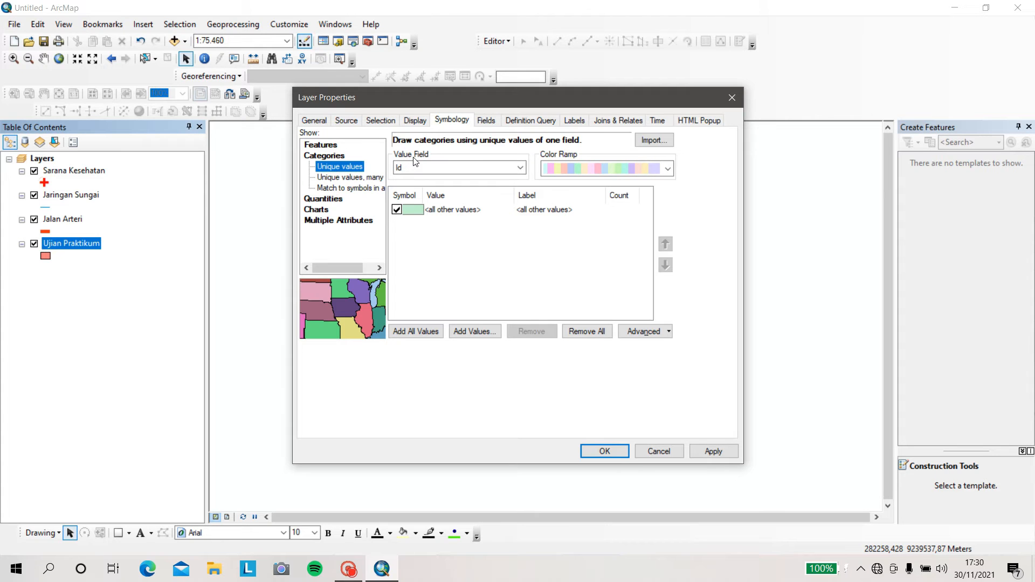
click(426, 166)
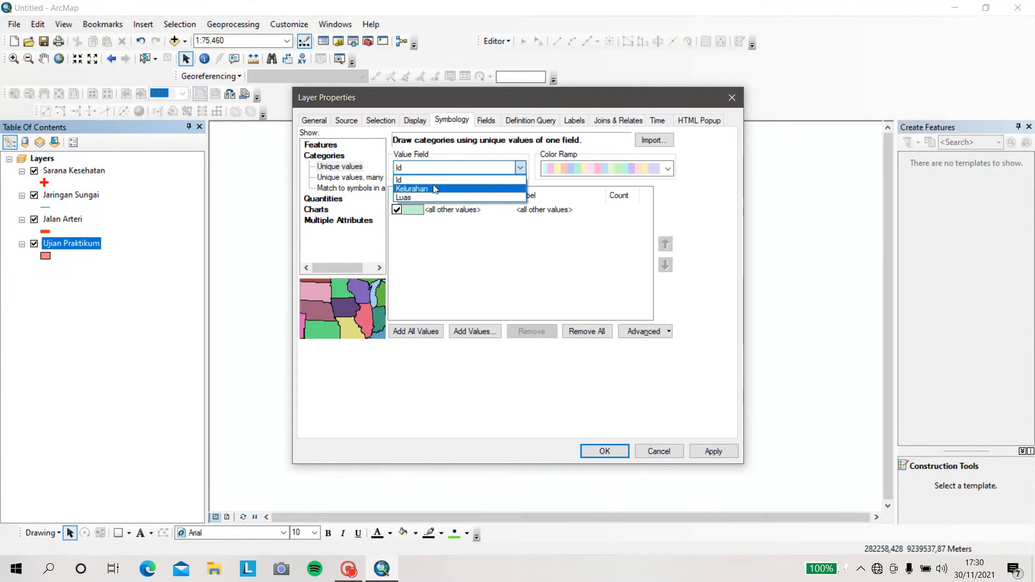
click(434, 189)
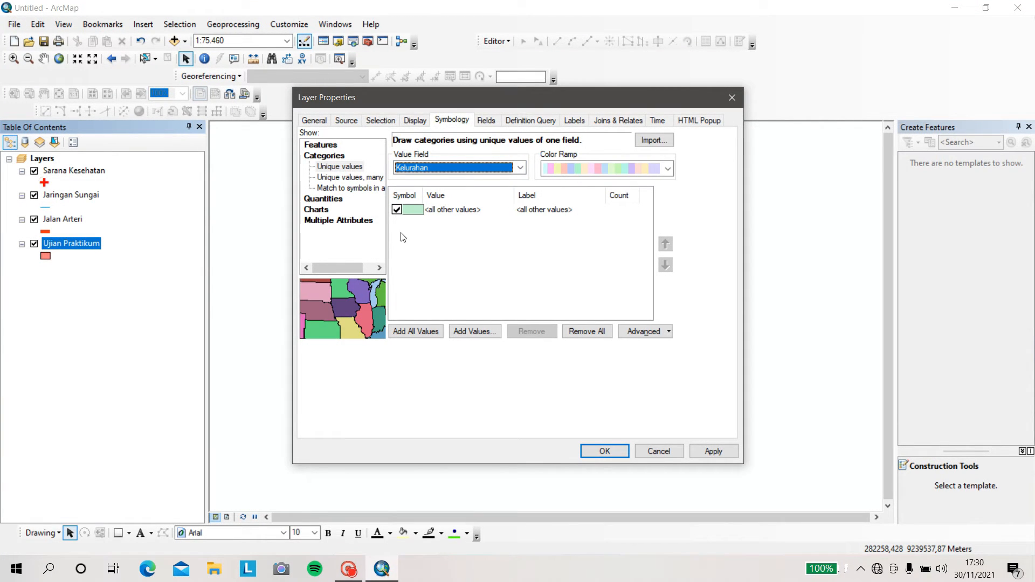
click(424, 338)
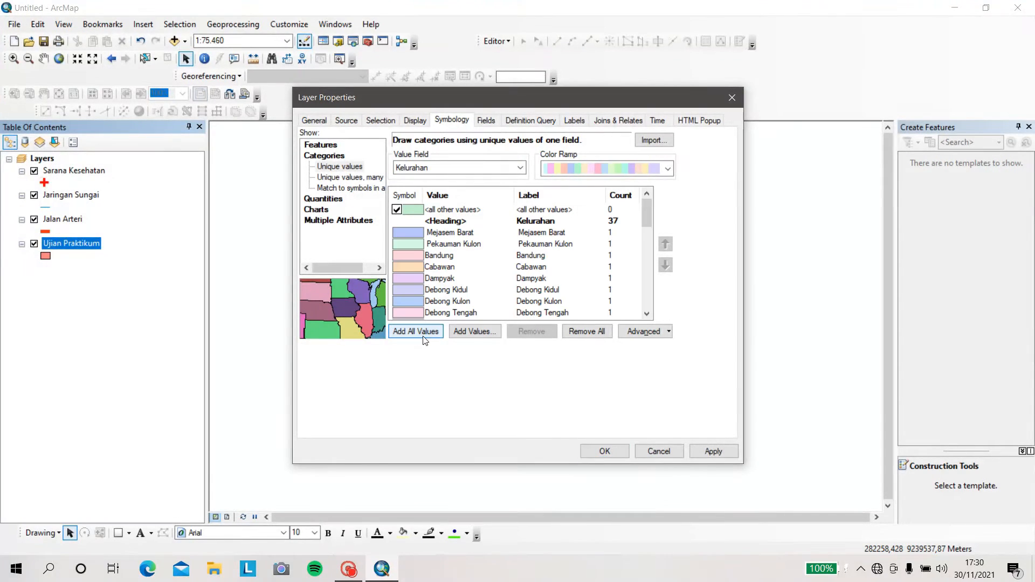
click(397, 210)
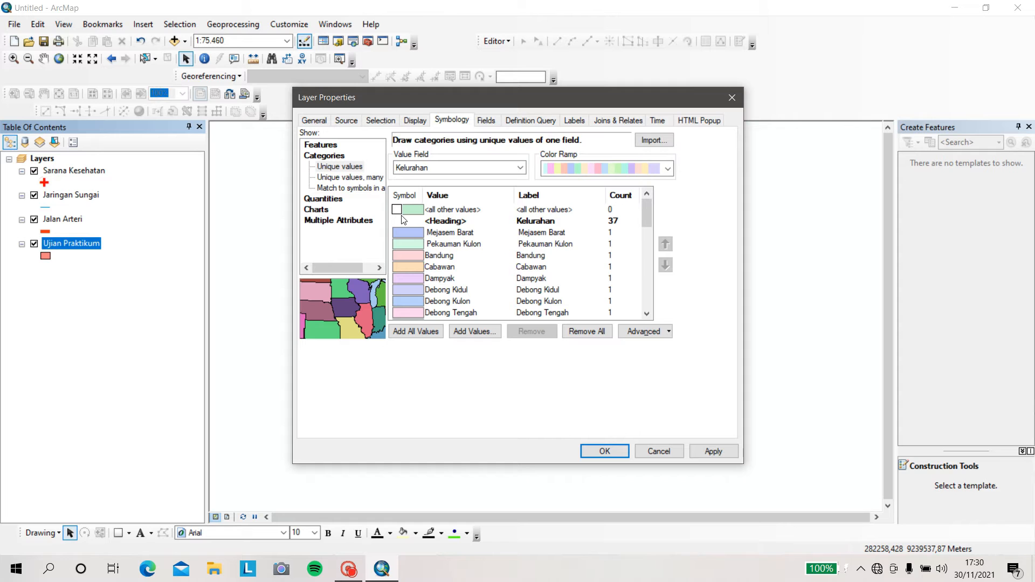
Try several color ramps on the Kelurahan categories and apply the muted multicolor one to the map
scroll(577, 172, down, 2)
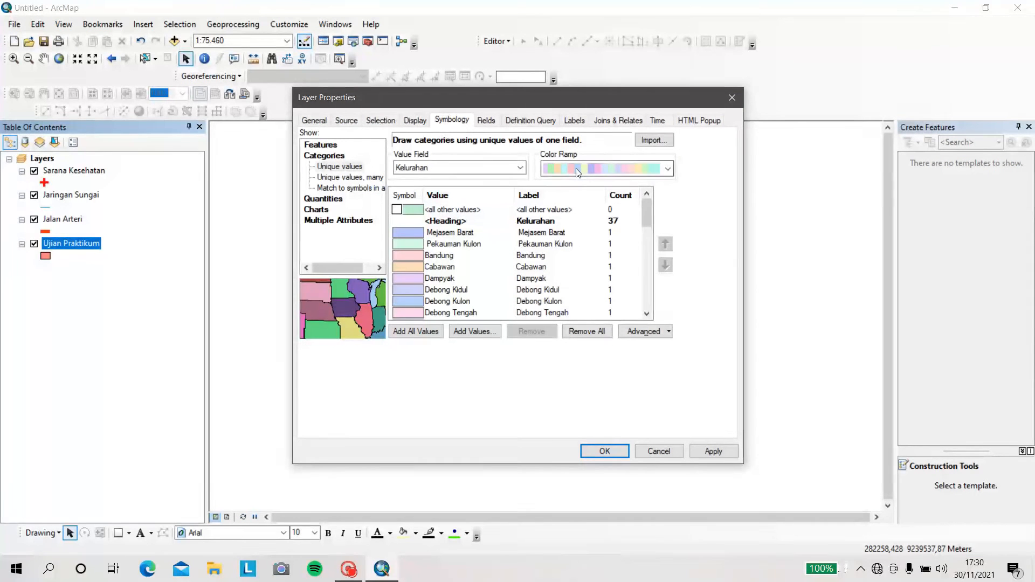
click(577, 171)
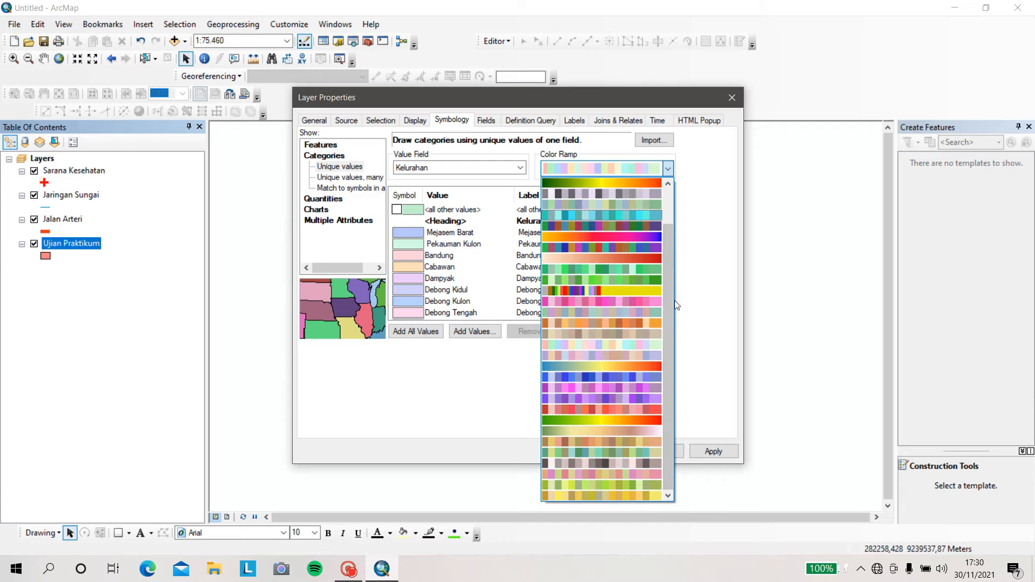
drag(668, 305, 661, 279)
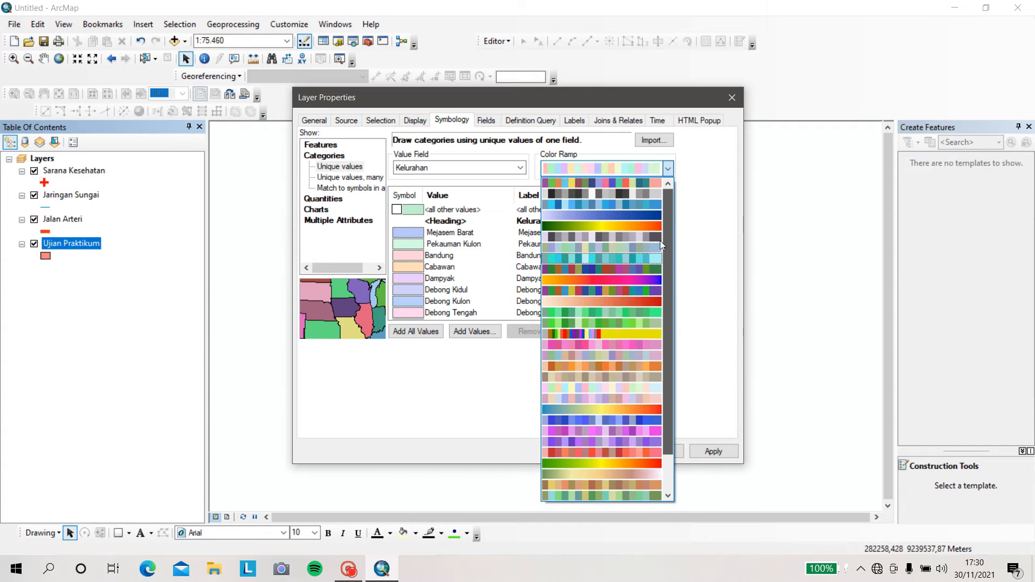
scroll(670, 270, down, 2)
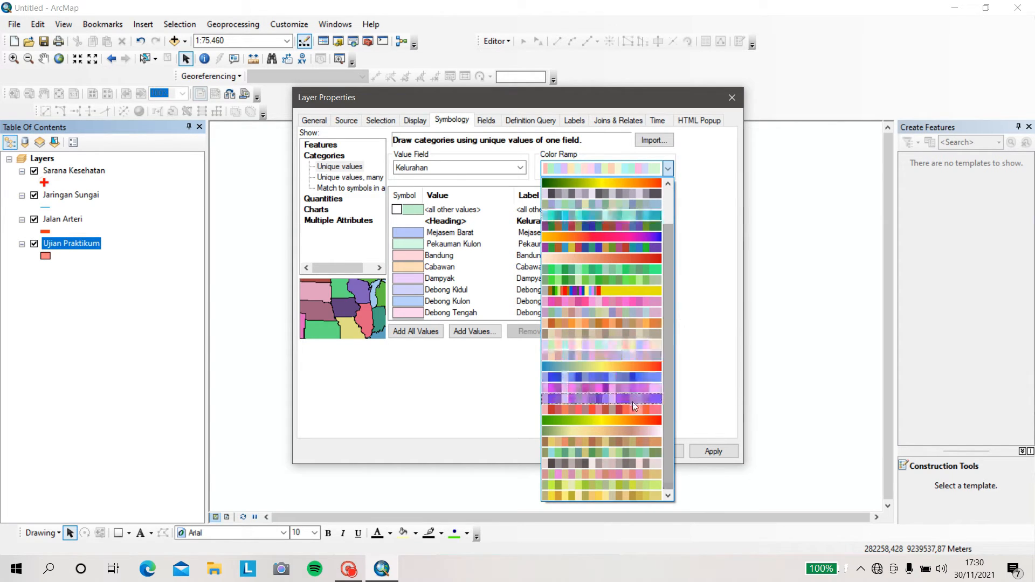
click(607, 248)
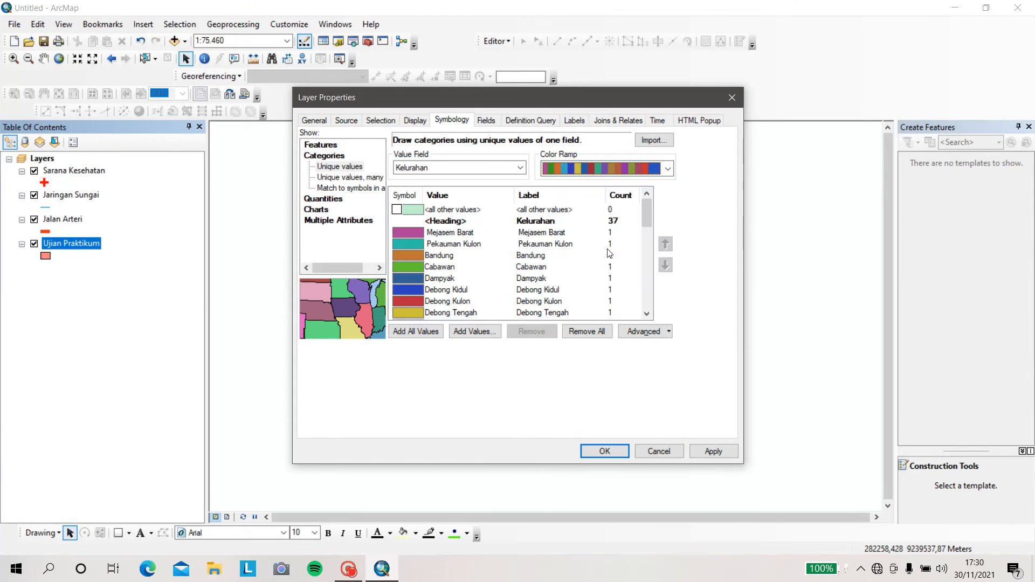
click(667, 169)
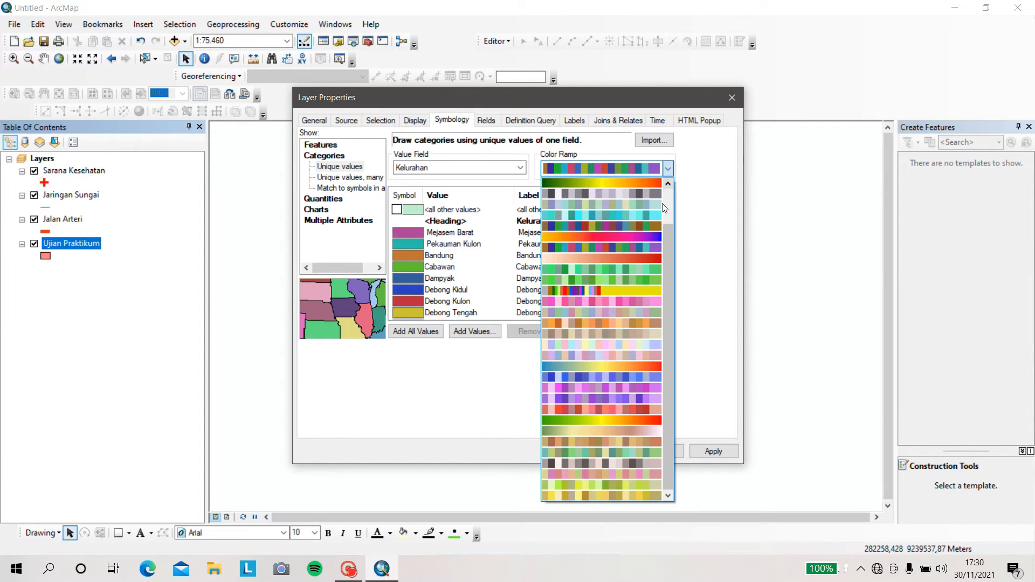
click(646, 220)
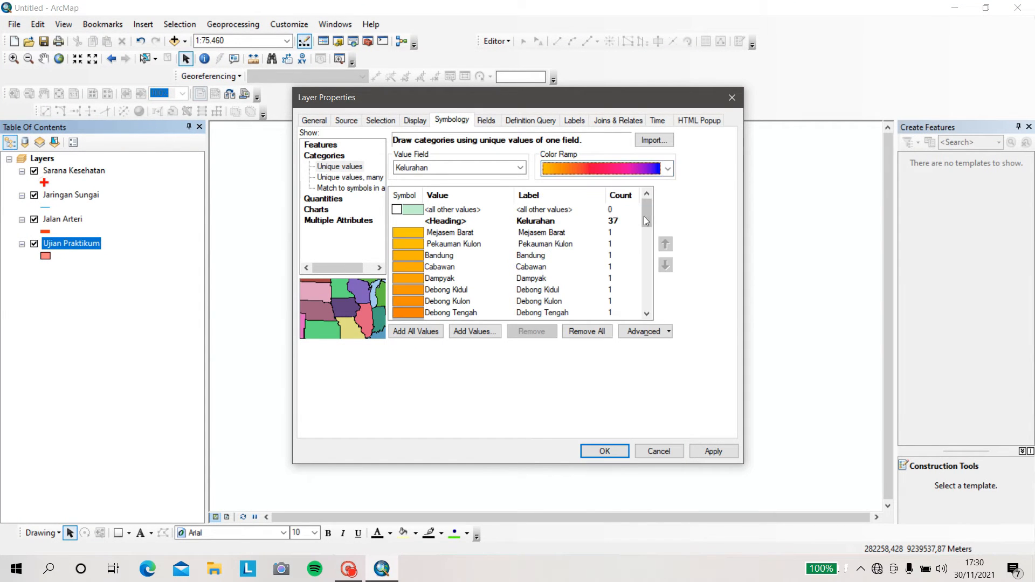
click(668, 169)
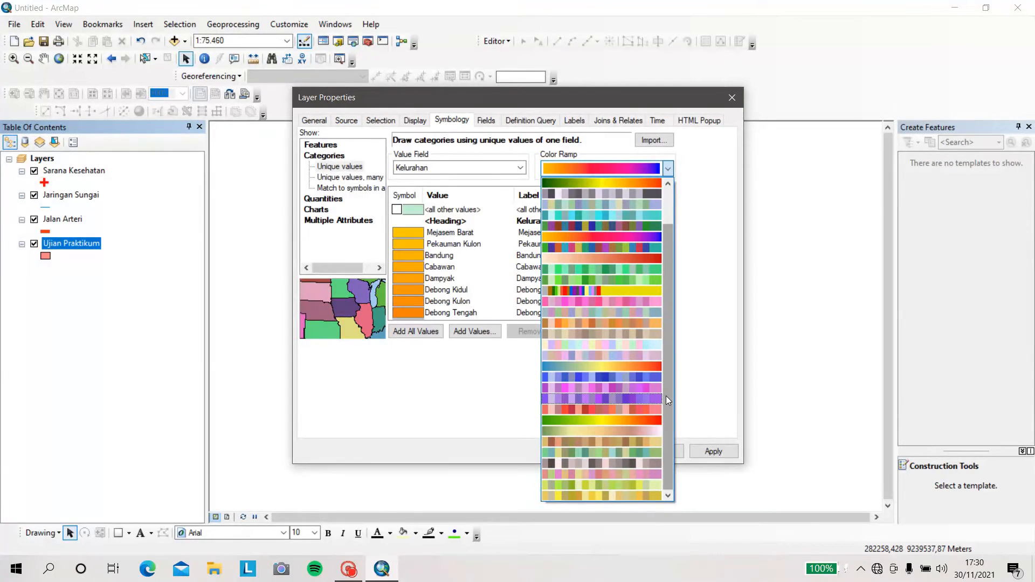
drag(669, 403, 669, 377)
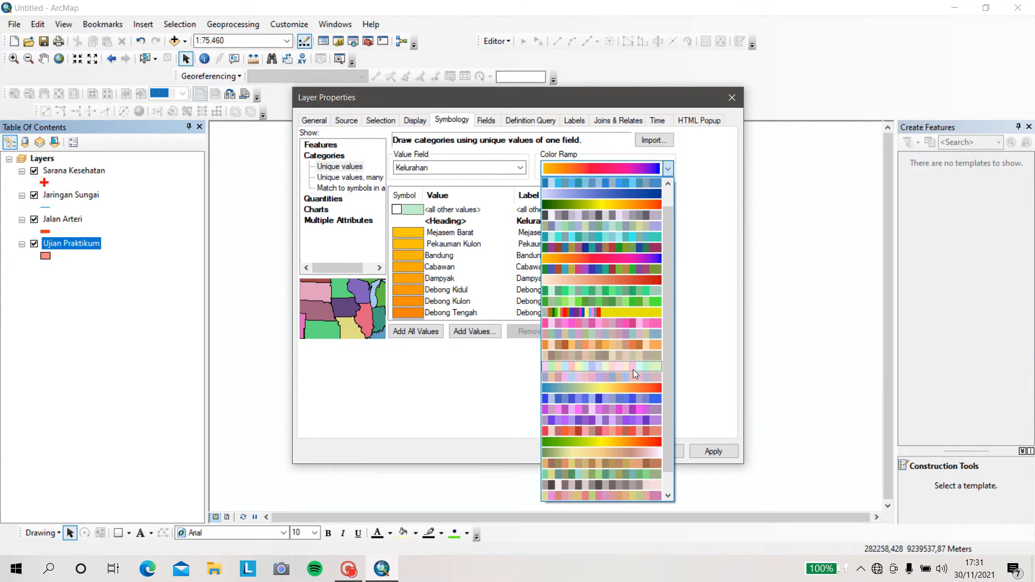
click(616, 340)
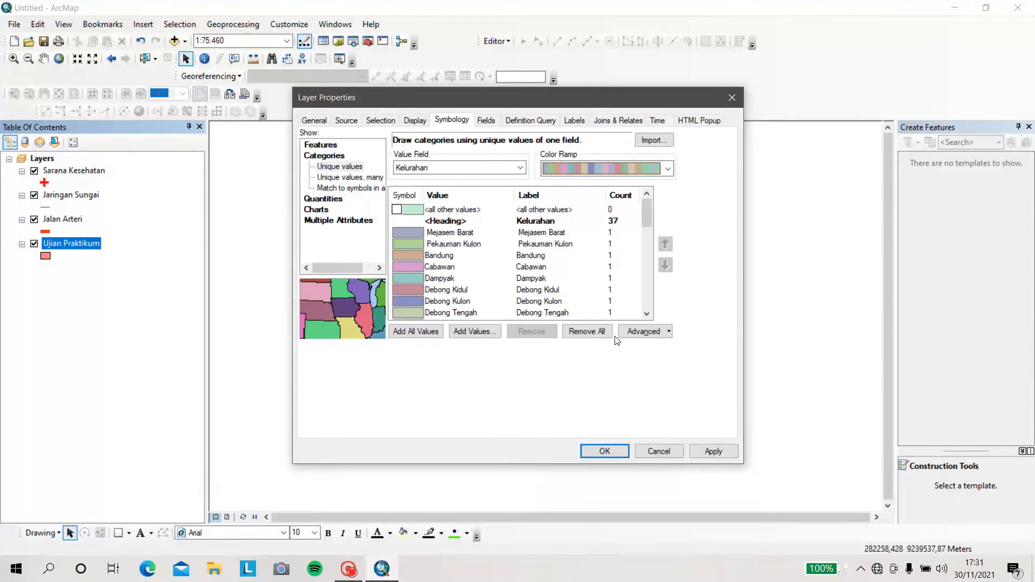
click(719, 455)
Move the layer properties clear of the map and try the pink color ramp on the Kelurahan categories
drag(579, 109, 411, 207)
drag(355, 174, 311, 150)
click(405, 216)
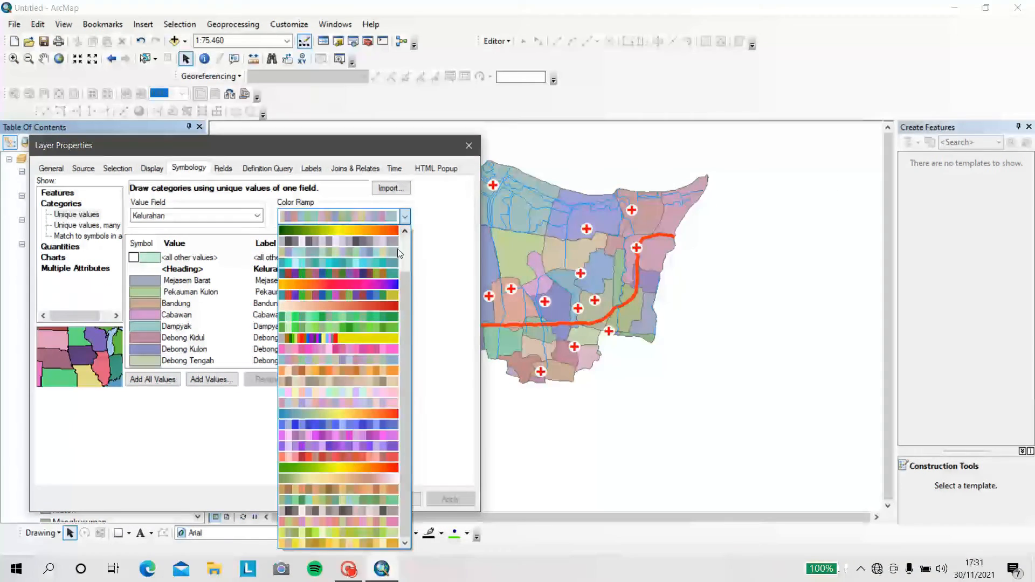
click(384, 350)
click(450, 499)
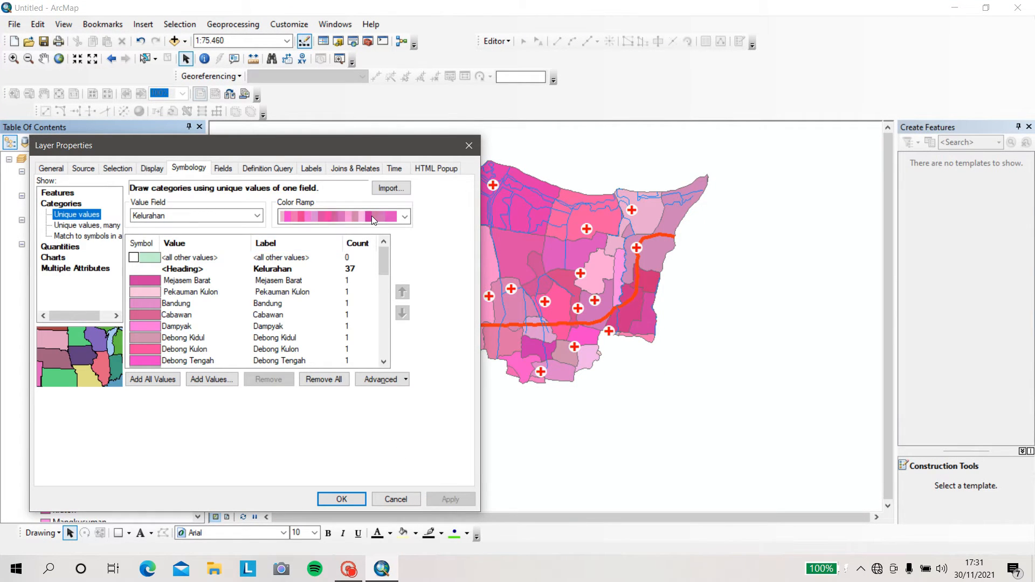
Apply the purple color ramp to the Kelurahan categories
click(403, 216)
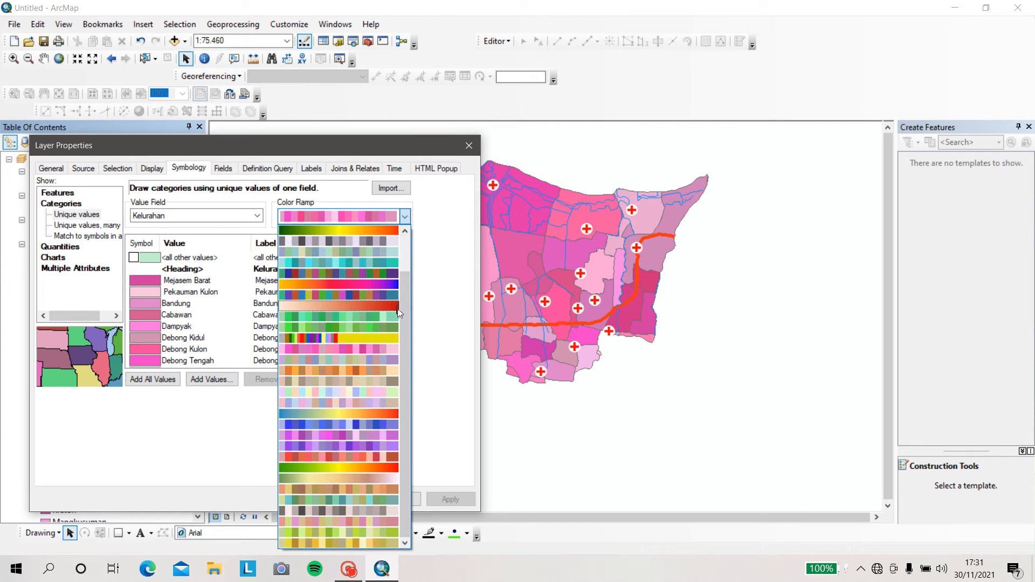
click(377, 444)
click(444, 496)
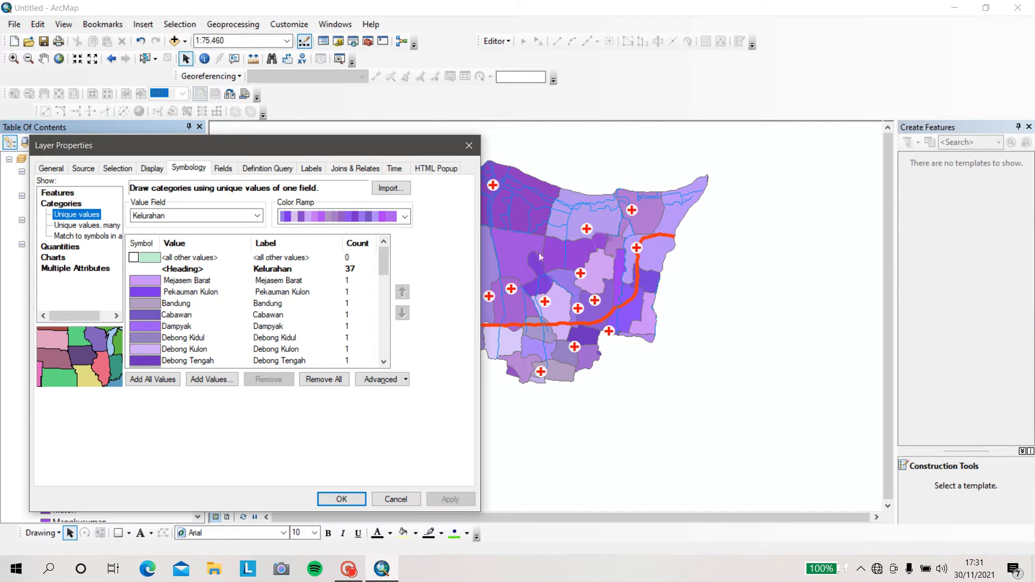
Turn on labels for the Ujian Praktikum layer using the Kelurahan field and accept the layer properties
click(314, 171)
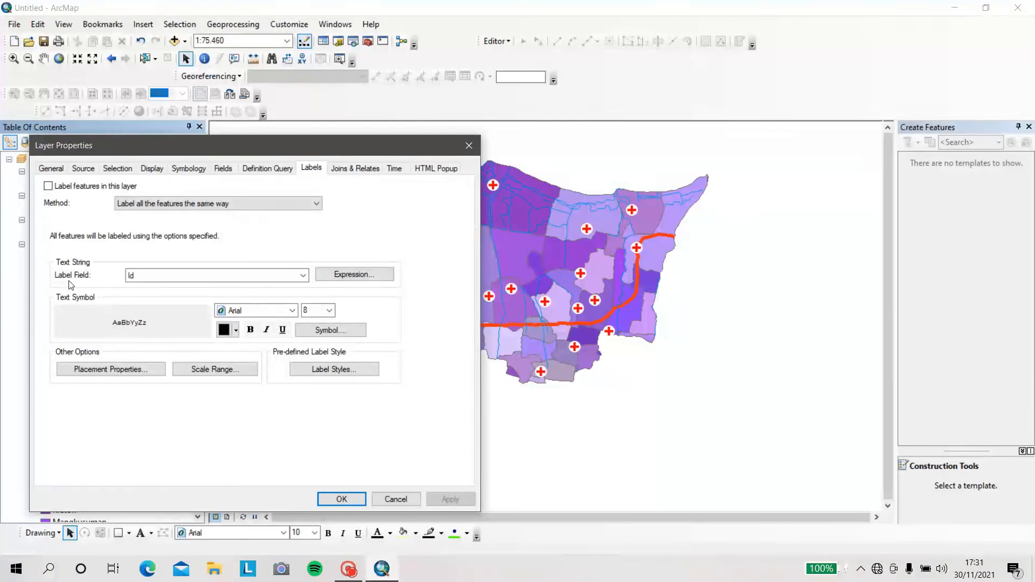
click(146, 277)
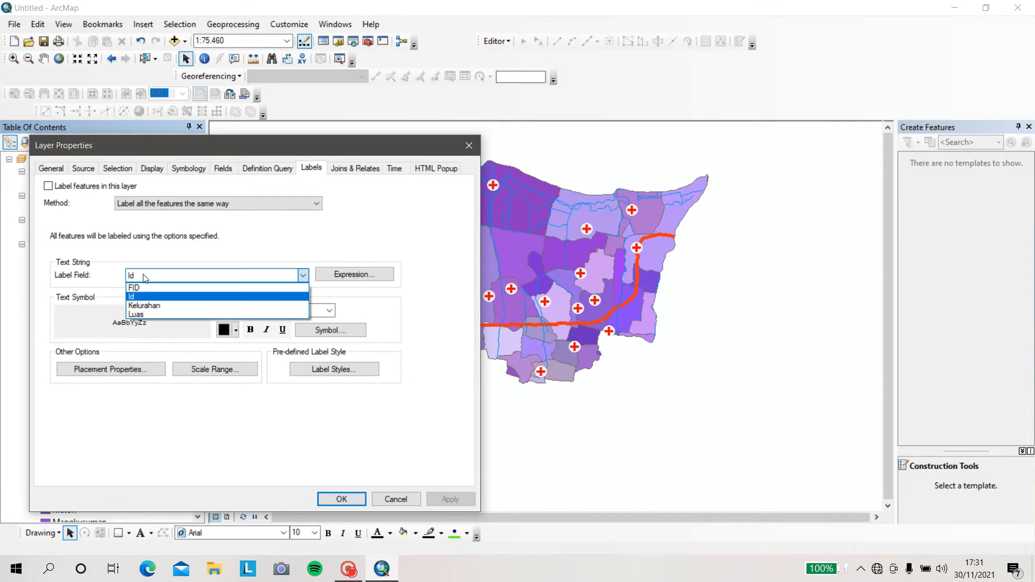
click(156, 305)
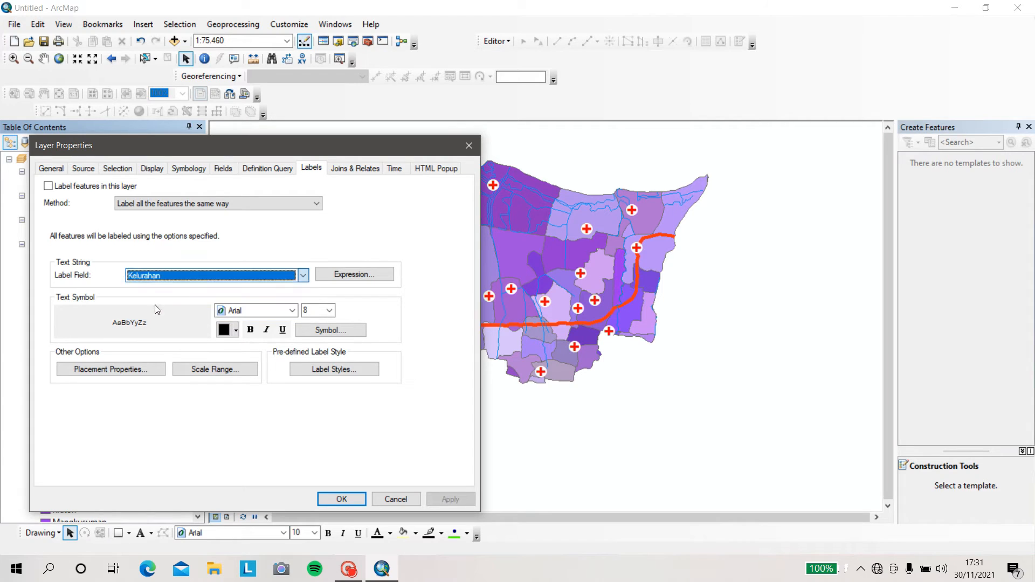
click(48, 187)
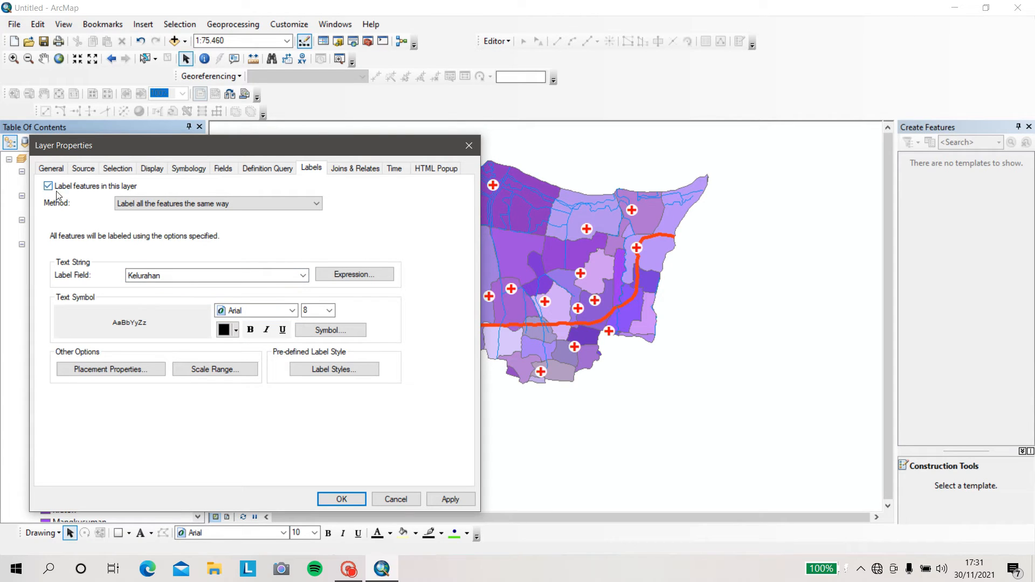
click(441, 499)
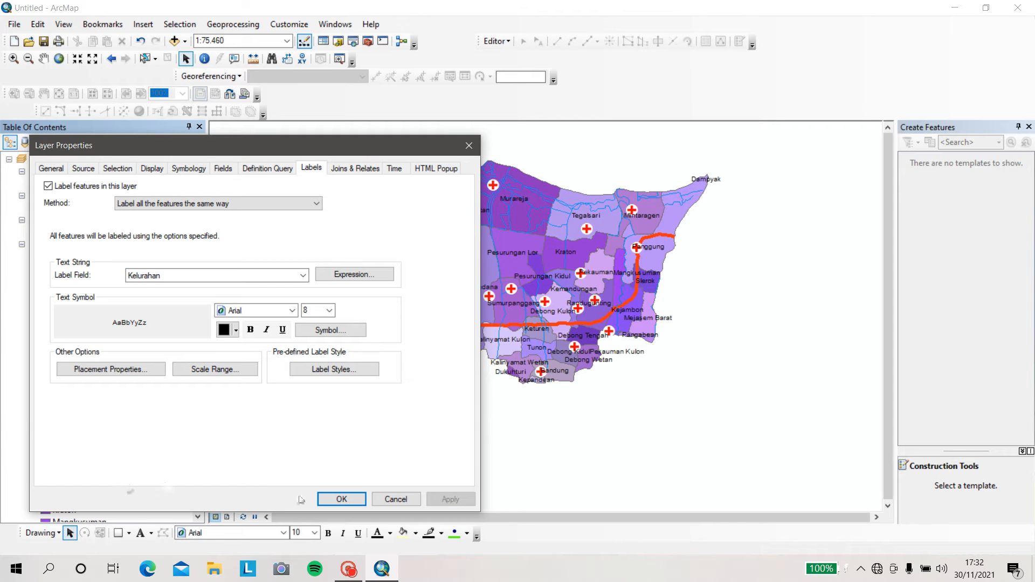
click(340, 502)
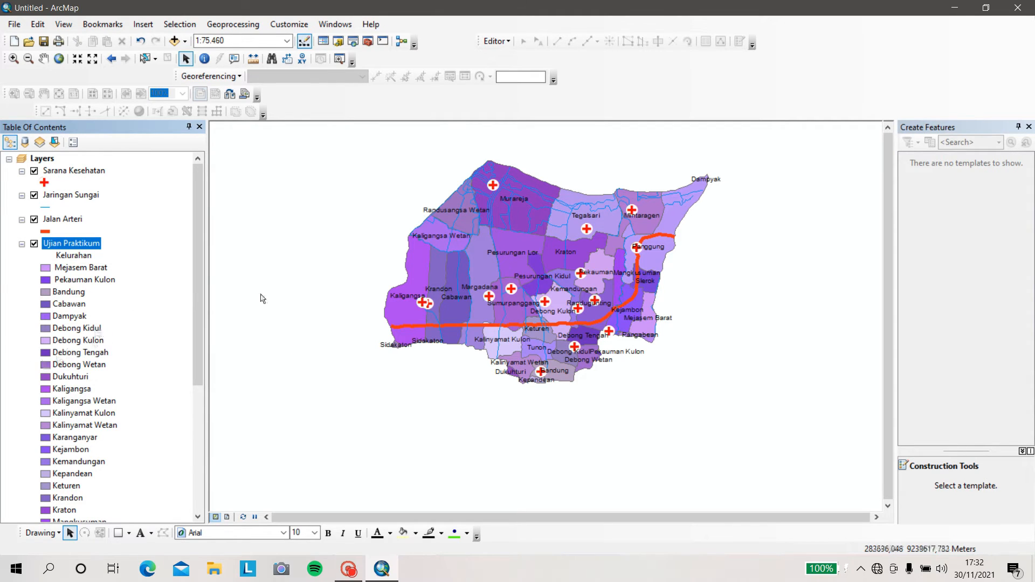
Switch the map to layout view
drag(198, 333, 204, 485)
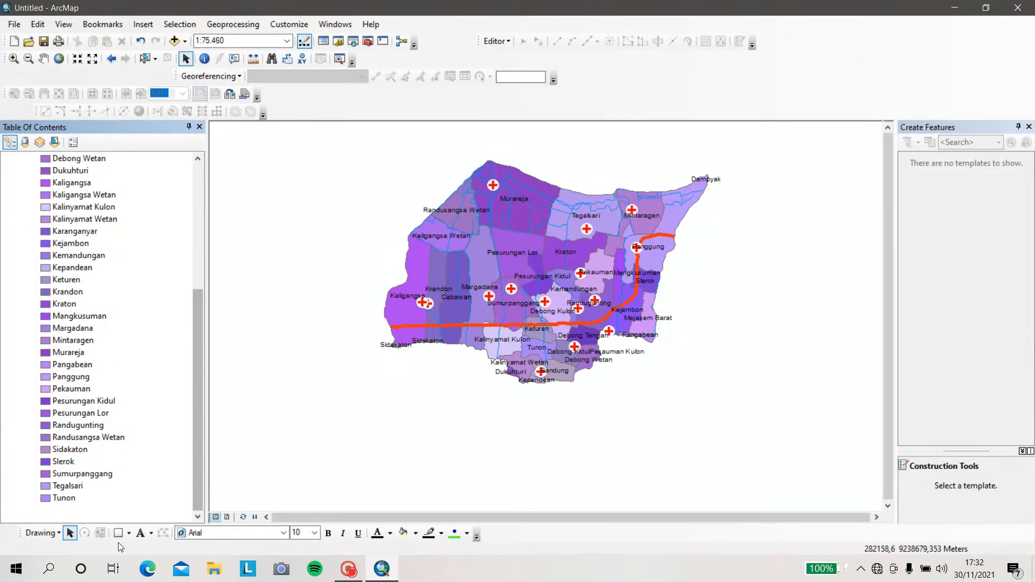
click(227, 517)
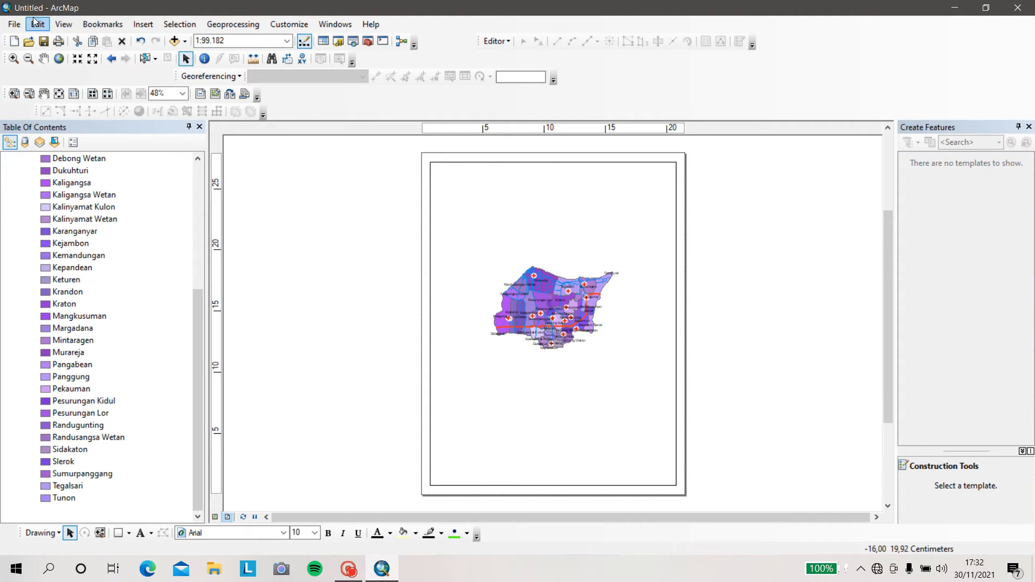
Set the page and print setup to A4 paper in landscape orientation and accept it
click(16, 26)
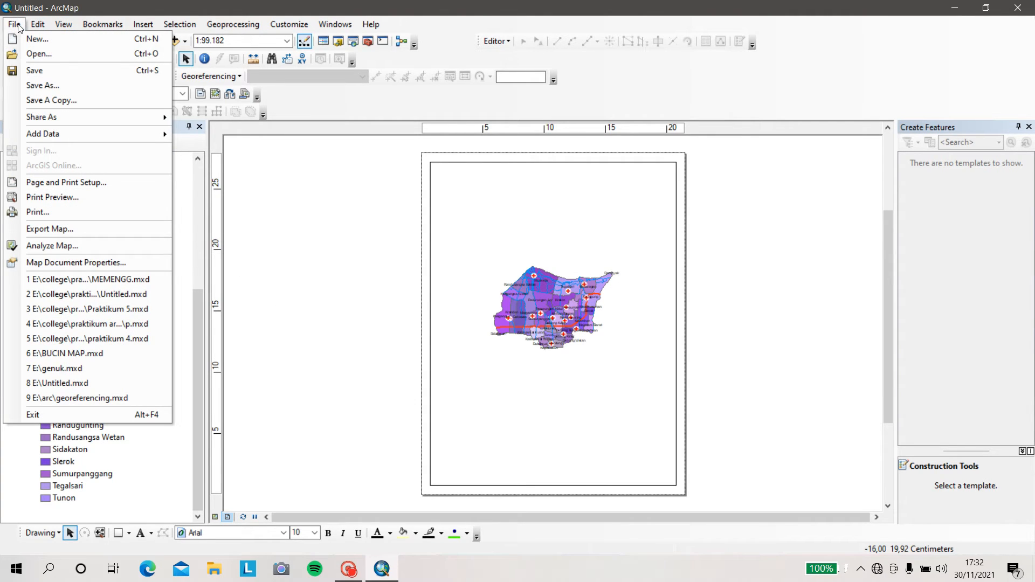
click(79, 184)
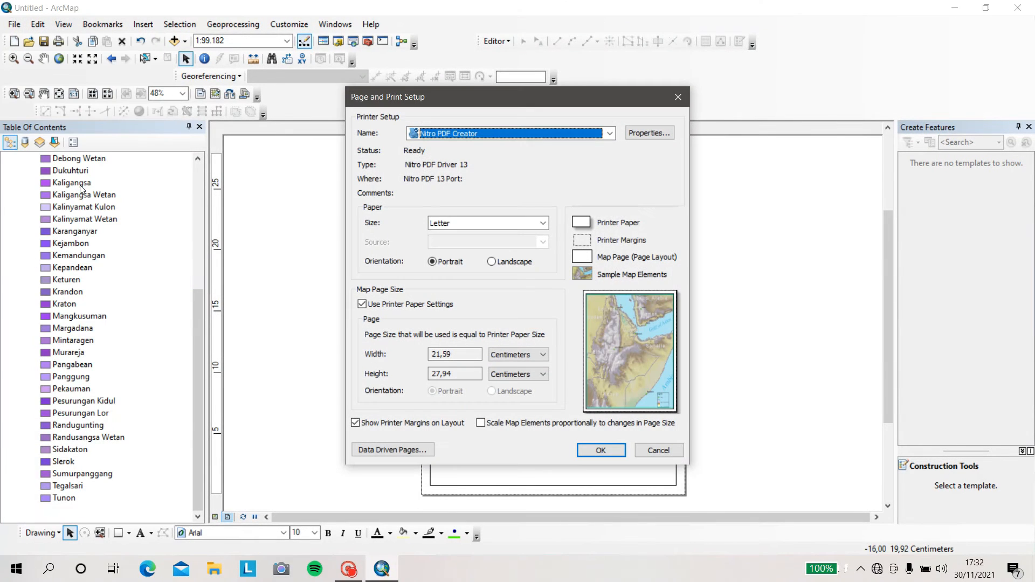
click(462, 228)
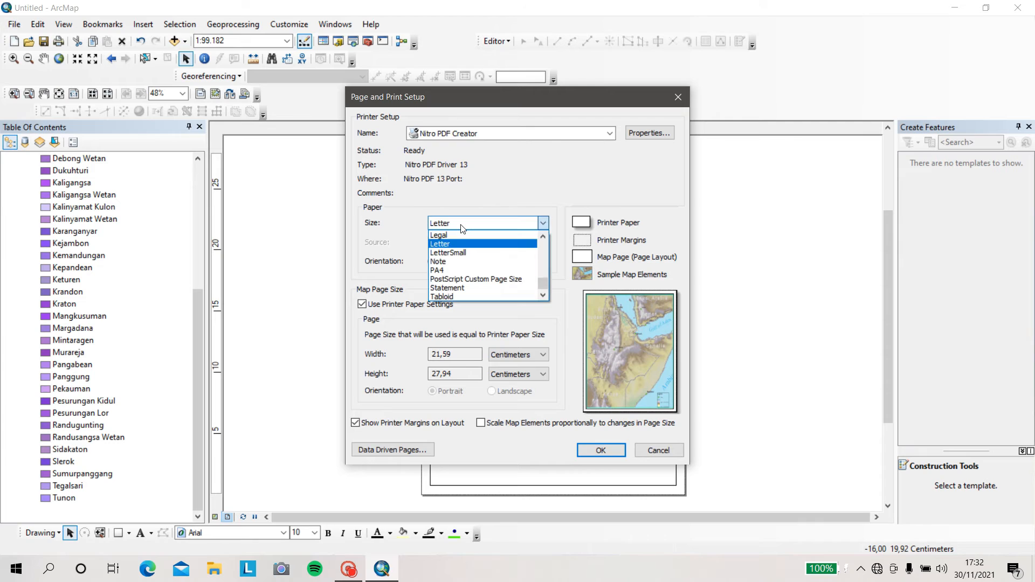
drag(545, 283, 545, 251)
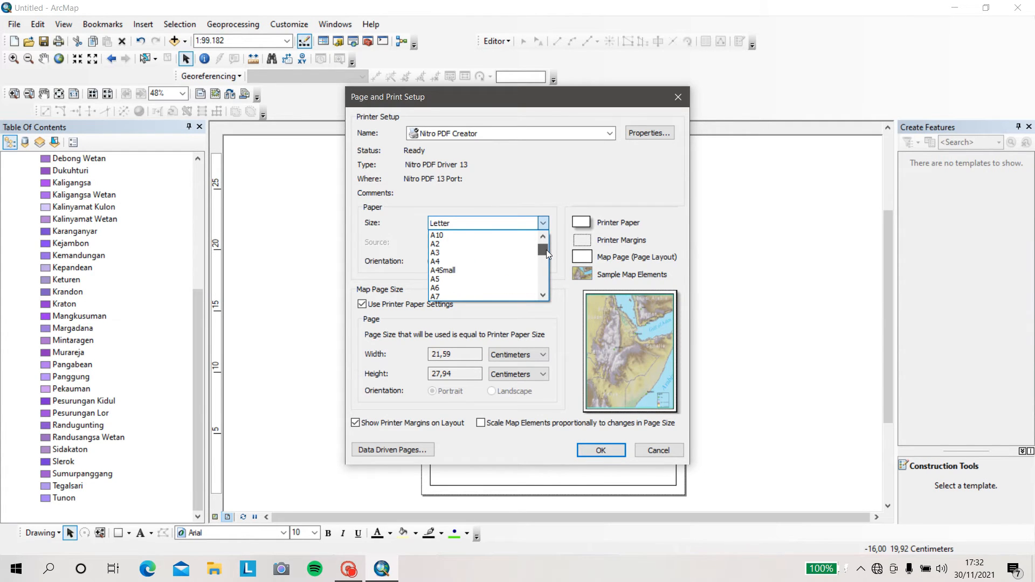
click(442, 262)
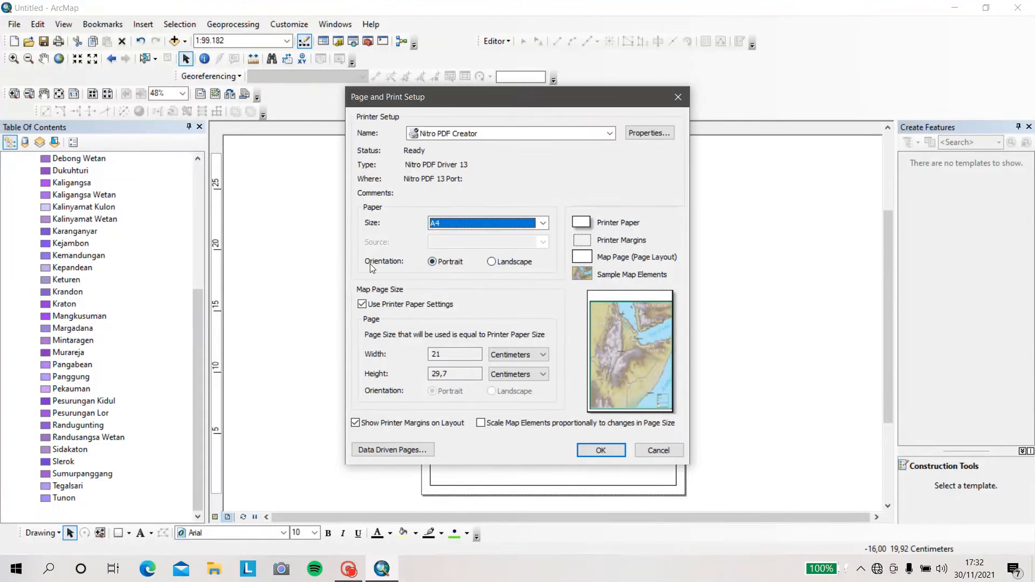
click(491, 261)
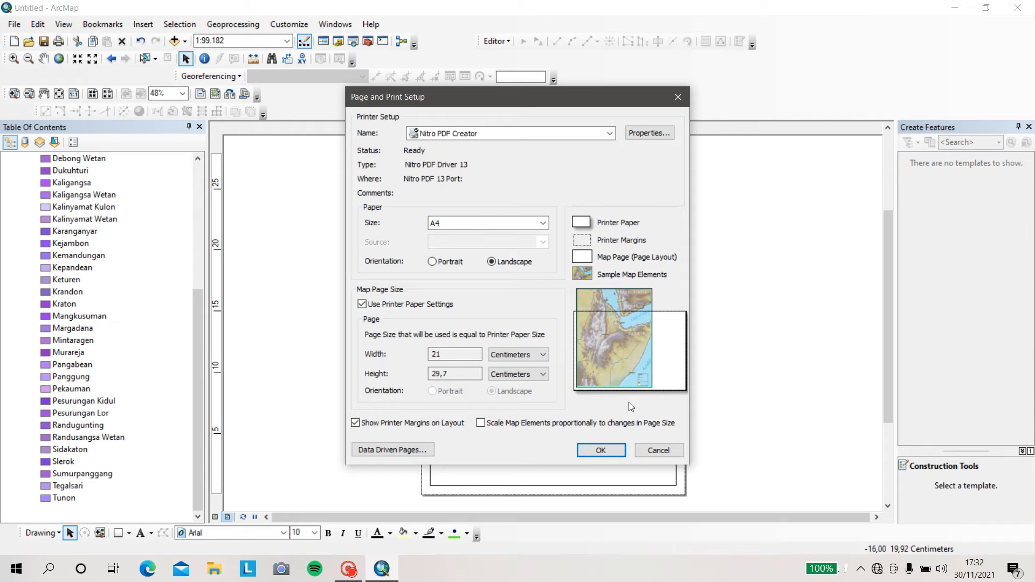
click(600, 450)
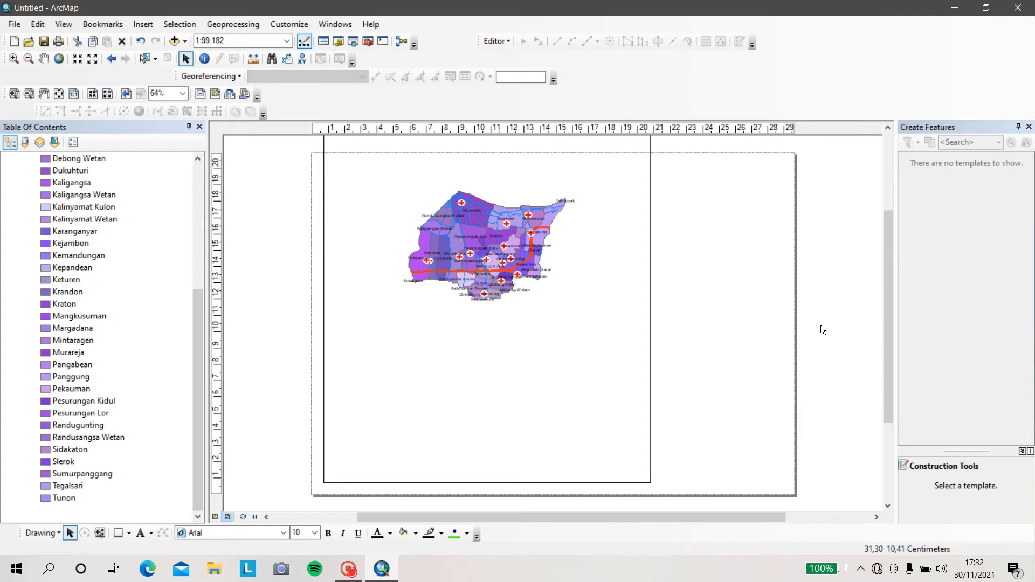
Shrink the map's data frame and park it outside the page beside its left edge, leaving the sheet empty
click(476, 329)
drag(651, 482, 507, 300)
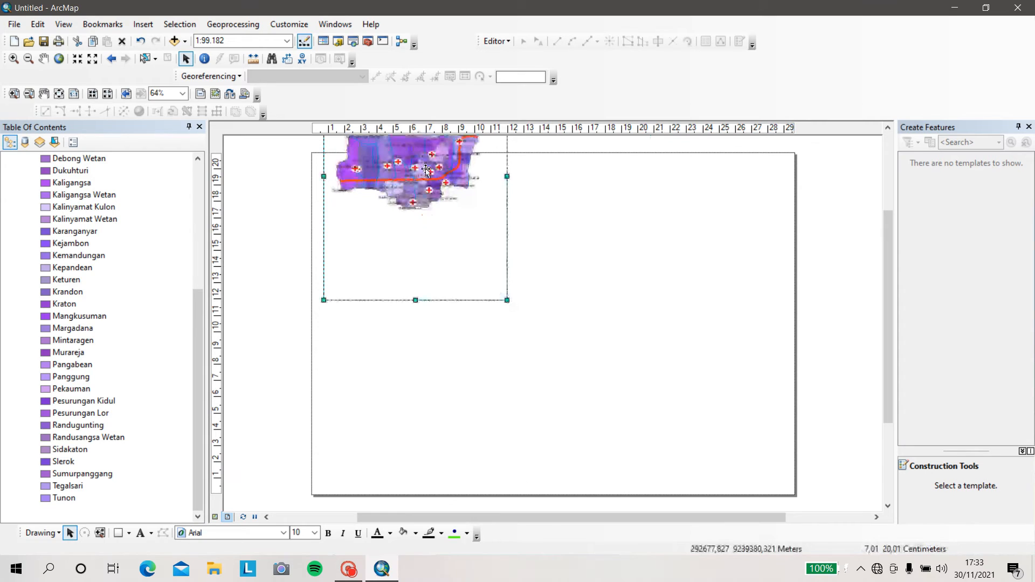
drag(426, 171, 468, 280)
drag(549, 408, 493, 258)
drag(422, 218, 276, 263)
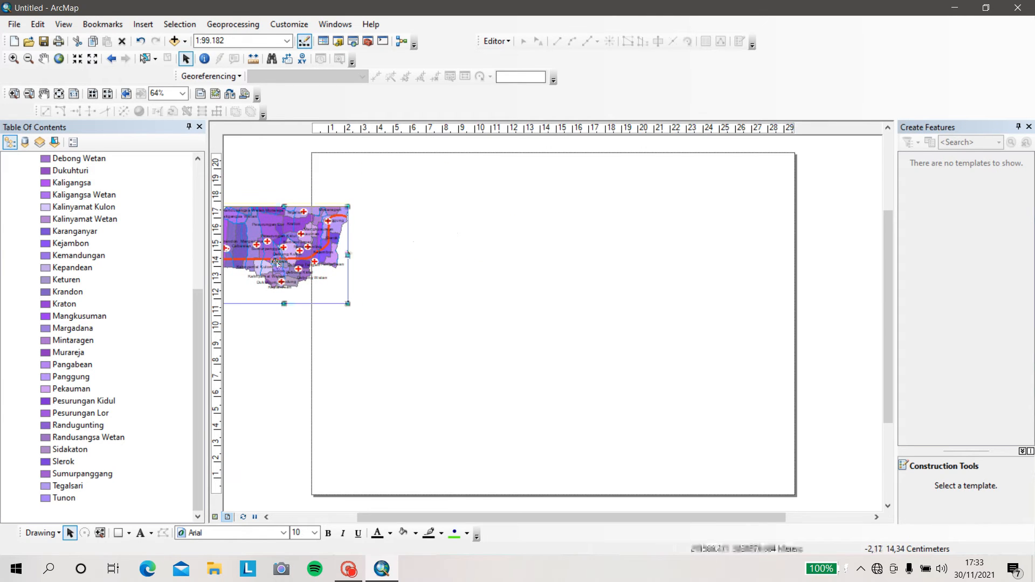
drag(299, 267, 279, 239)
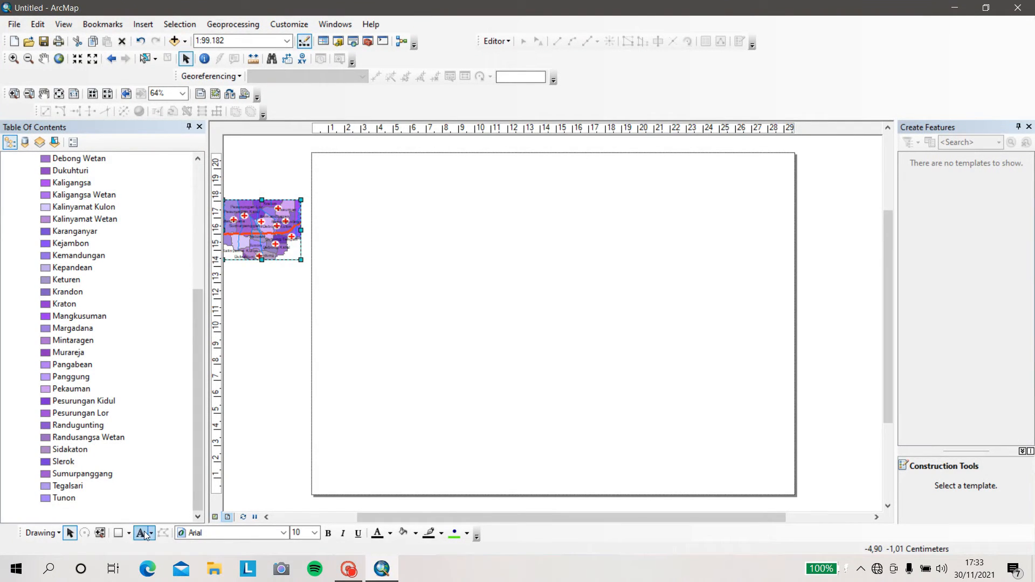
Draw a horizontal dividing line about 30 cm long across the full page width, roughly 6.7 cm above the page's bottom edge
click(118, 533)
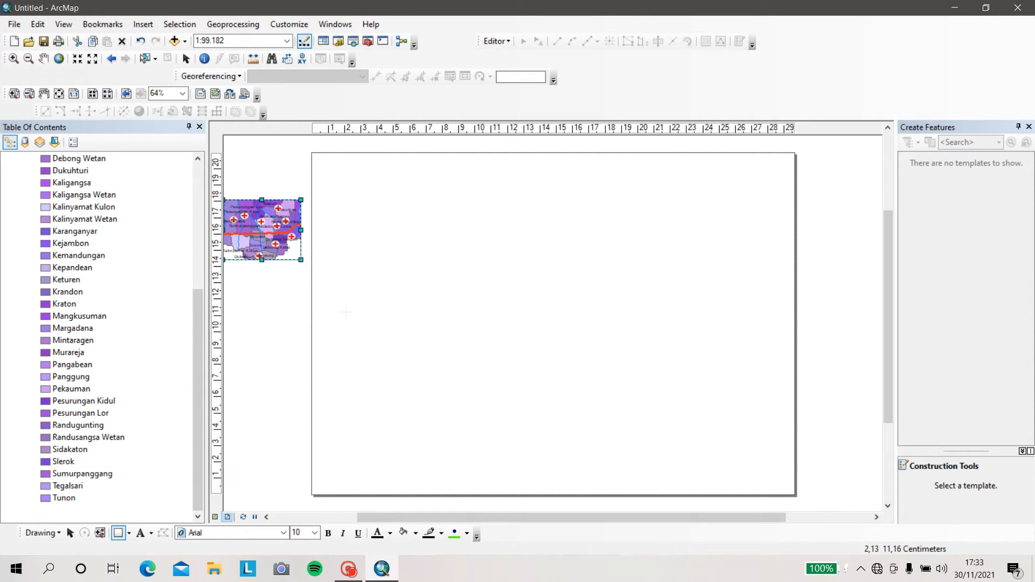
click(129, 534)
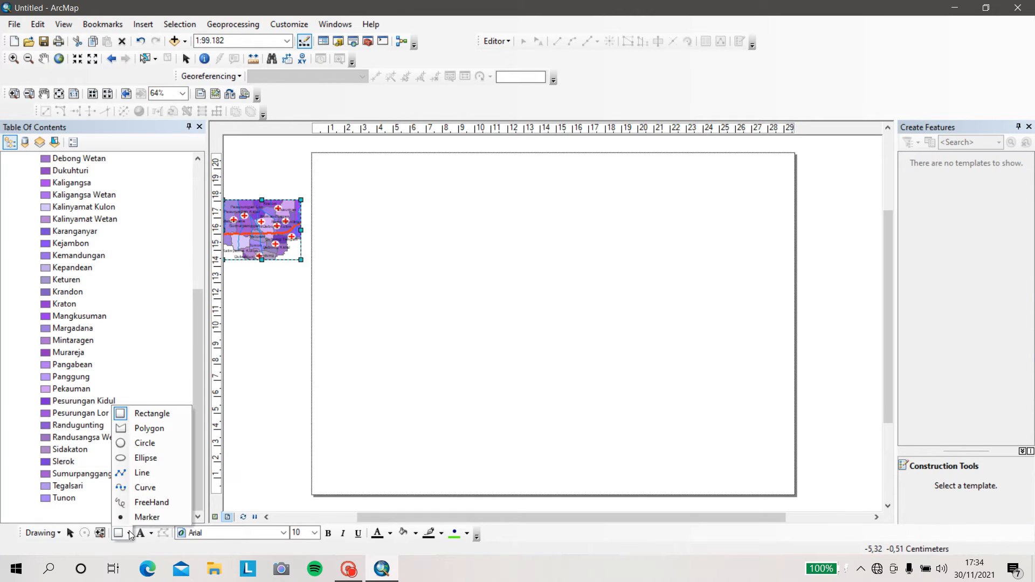
click(139, 473)
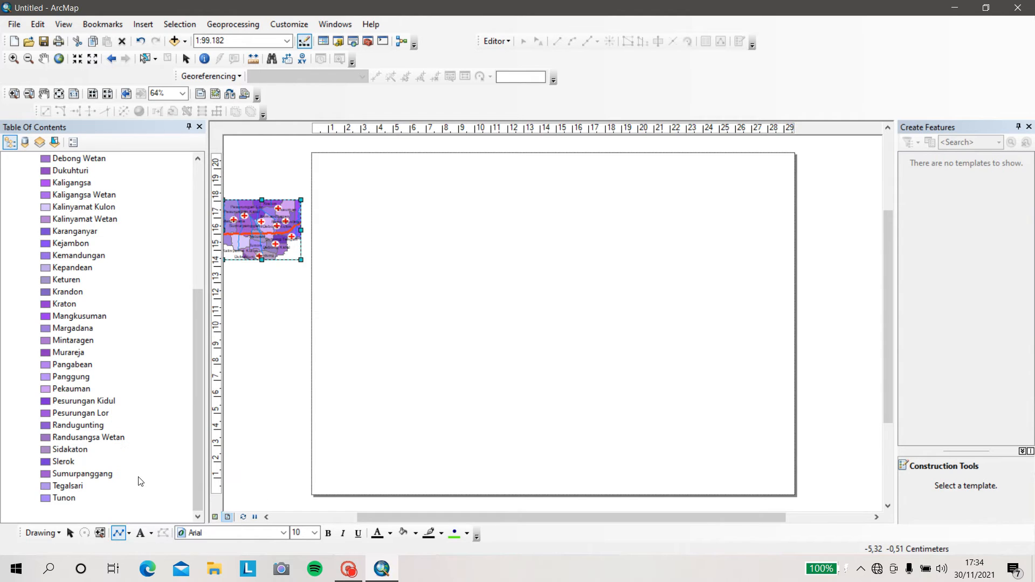
click(312, 386)
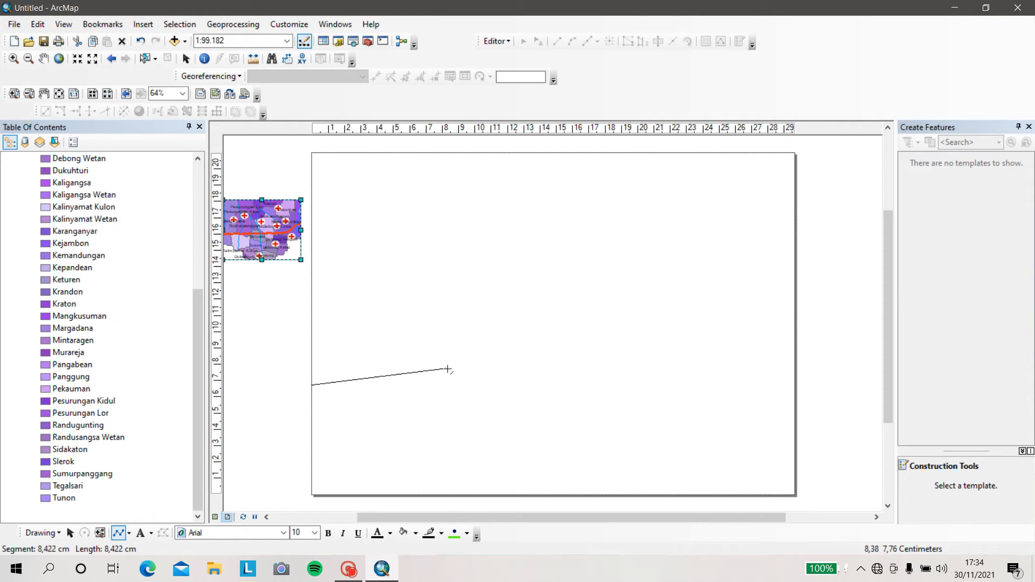
click(797, 385)
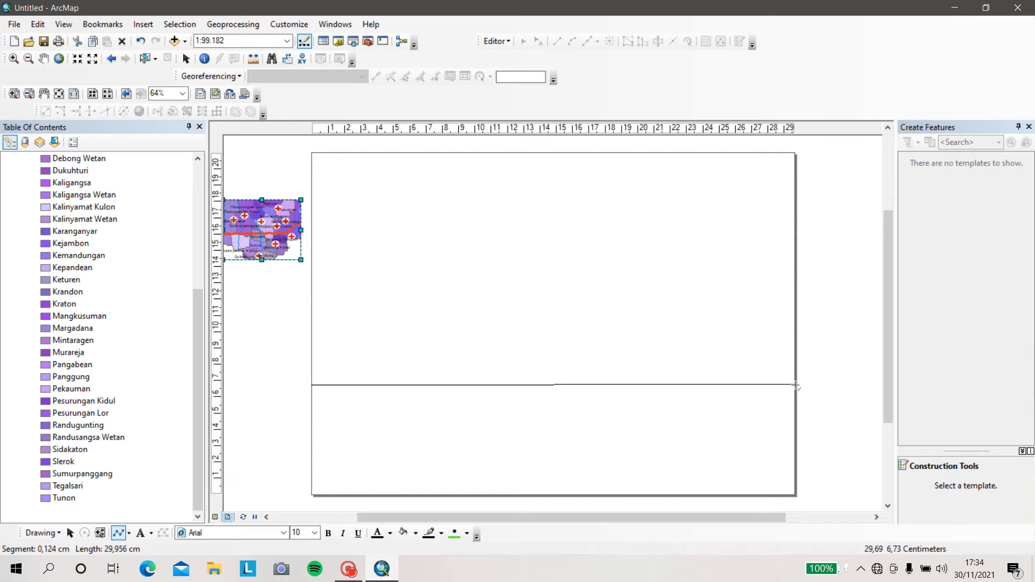
double_click(796, 386)
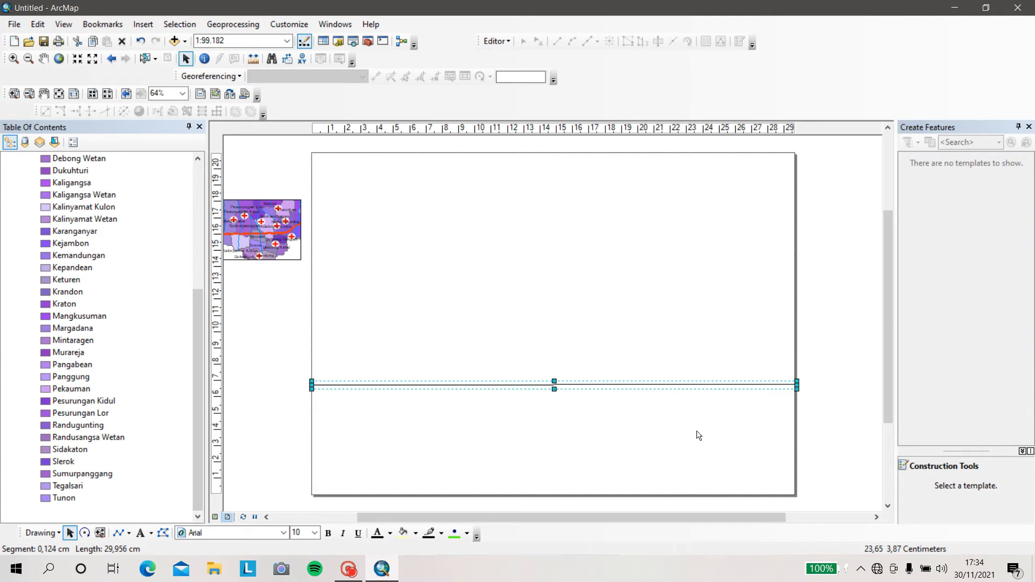
click(372, 439)
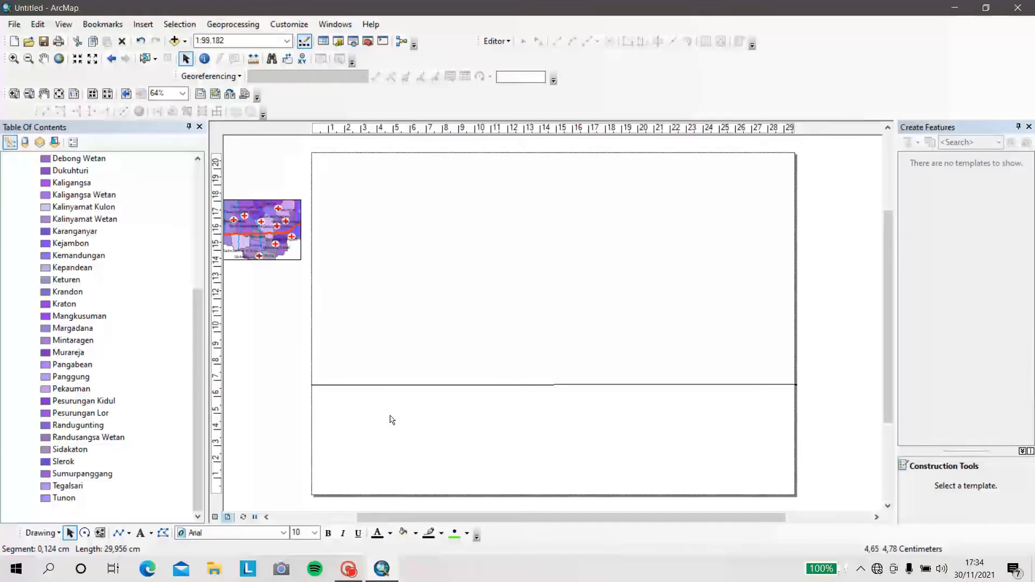
click(122, 530)
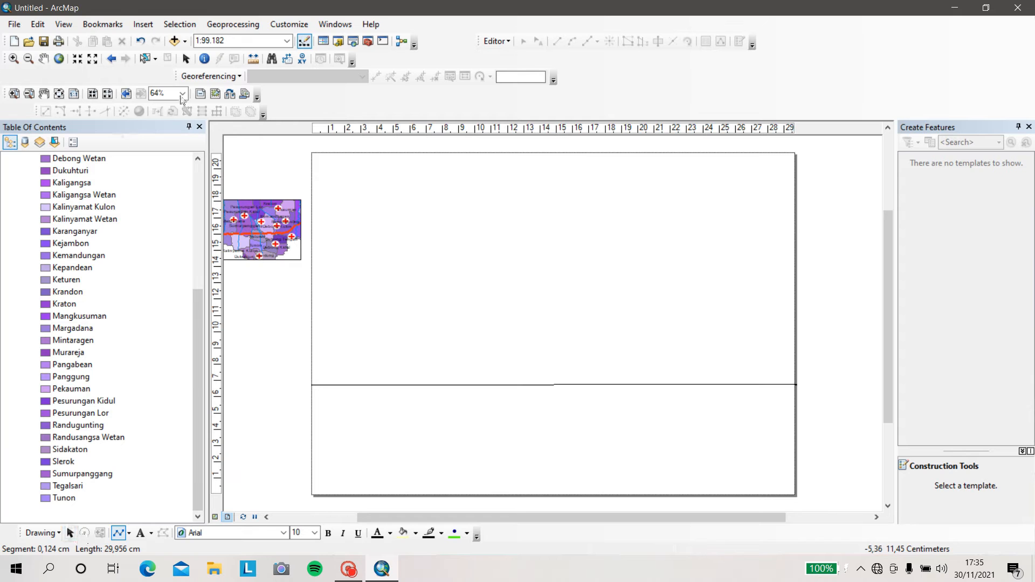
Move the data frame back onto the page and enlarge it to fill the area above the dividing line
click(186, 58)
drag(265, 250, 532, 260)
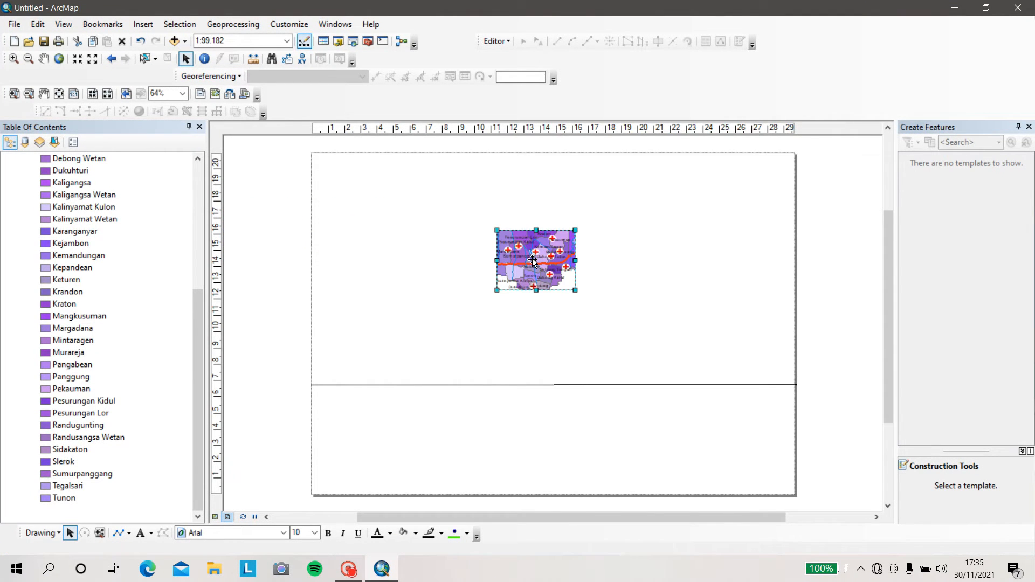
drag(494, 291, 321, 377)
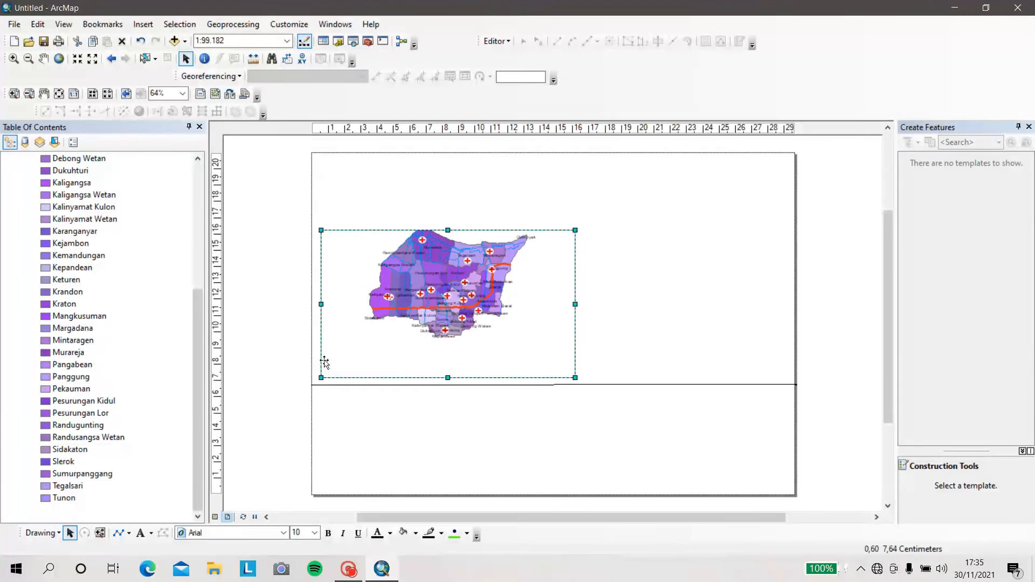
drag(575, 229, 789, 164)
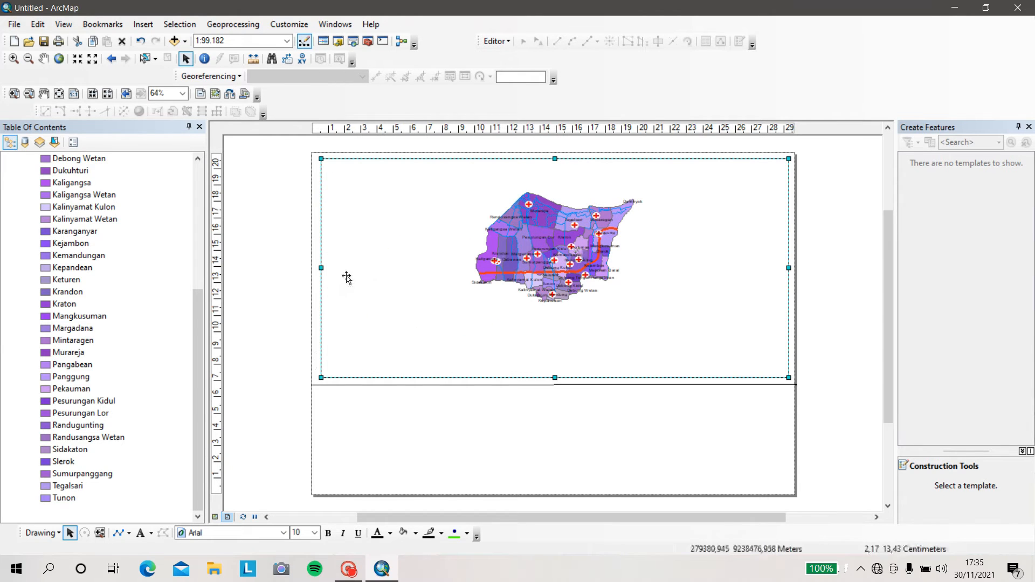
Adjust the data frame's edges to leave even margins within the upper area, and zoom the map to full extent
drag(321, 268, 317, 268)
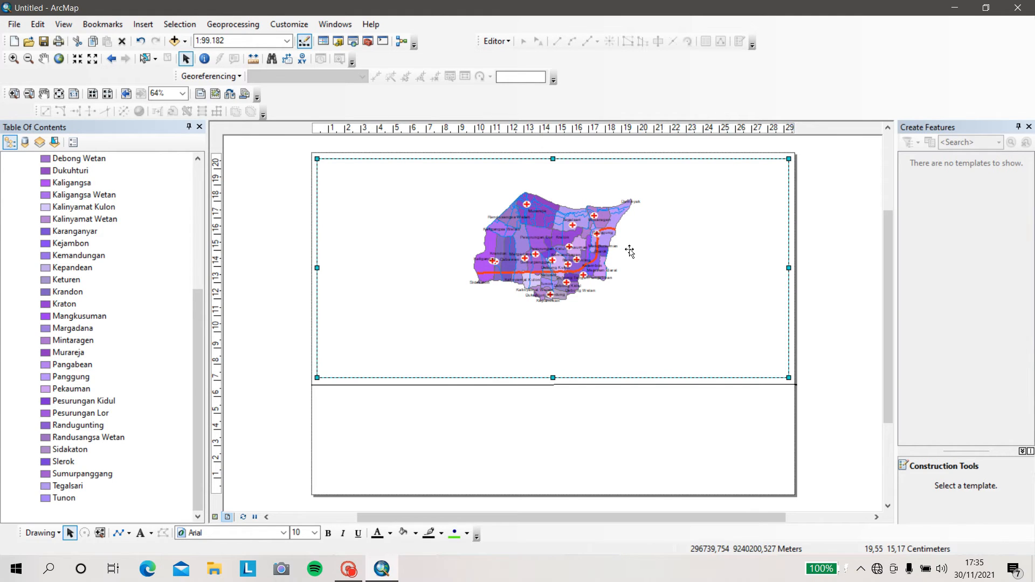
drag(553, 377, 553, 380)
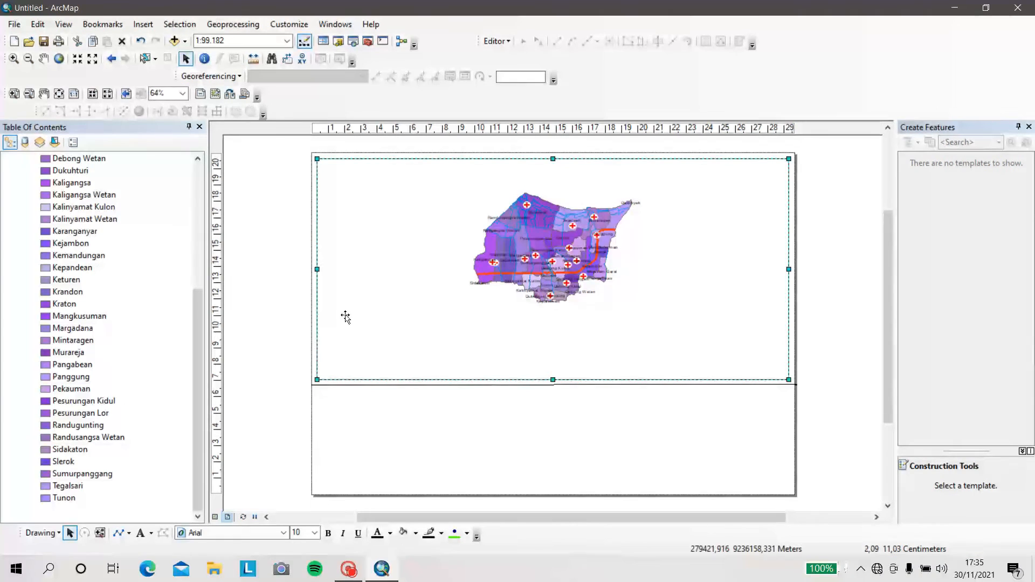
drag(316, 273, 322, 273)
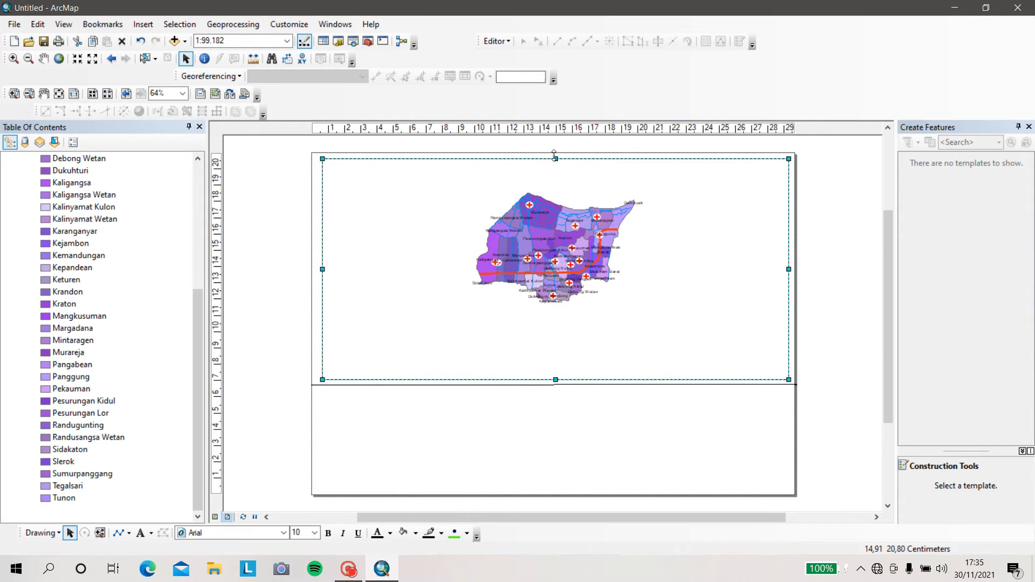
drag(555, 159, 555, 163)
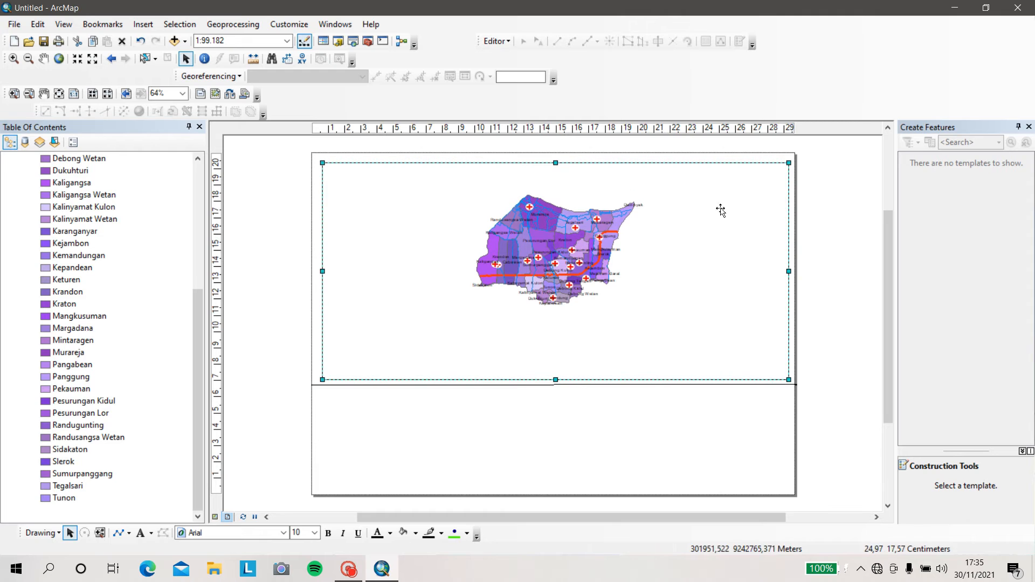
drag(788, 271, 784, 271)
drag(554, 379, 555, 375)
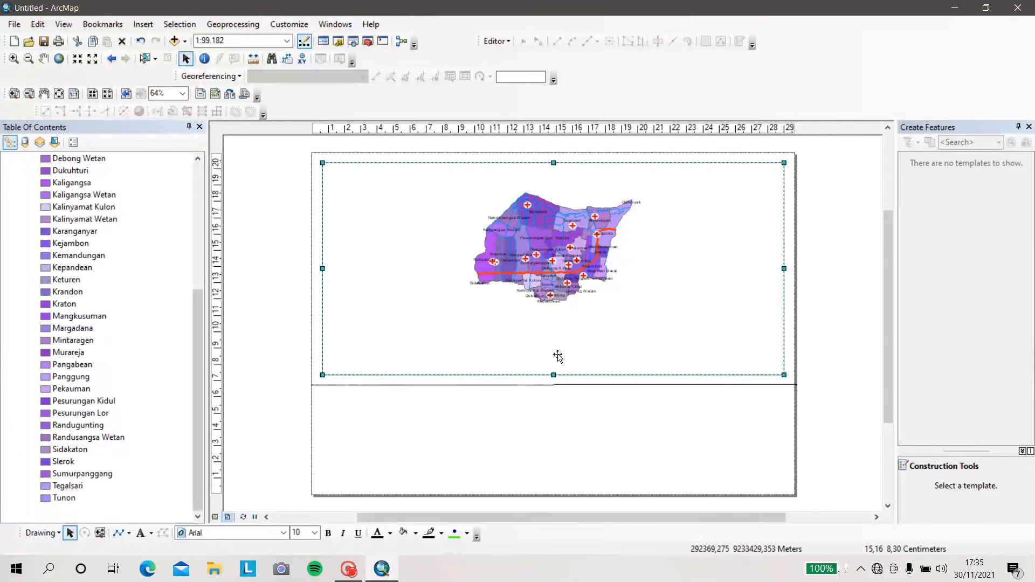
click(58, 60)
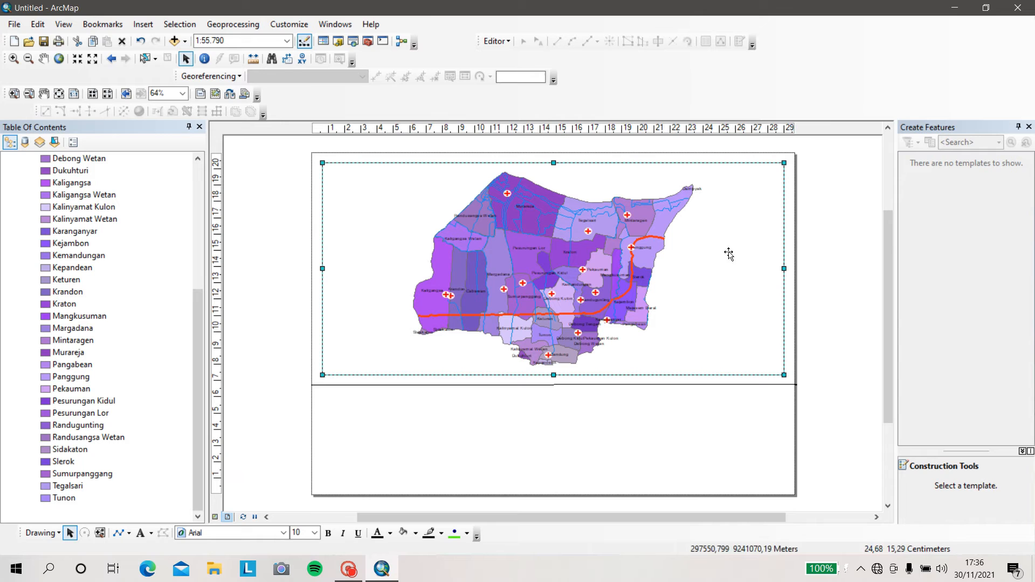
click(824, 372)
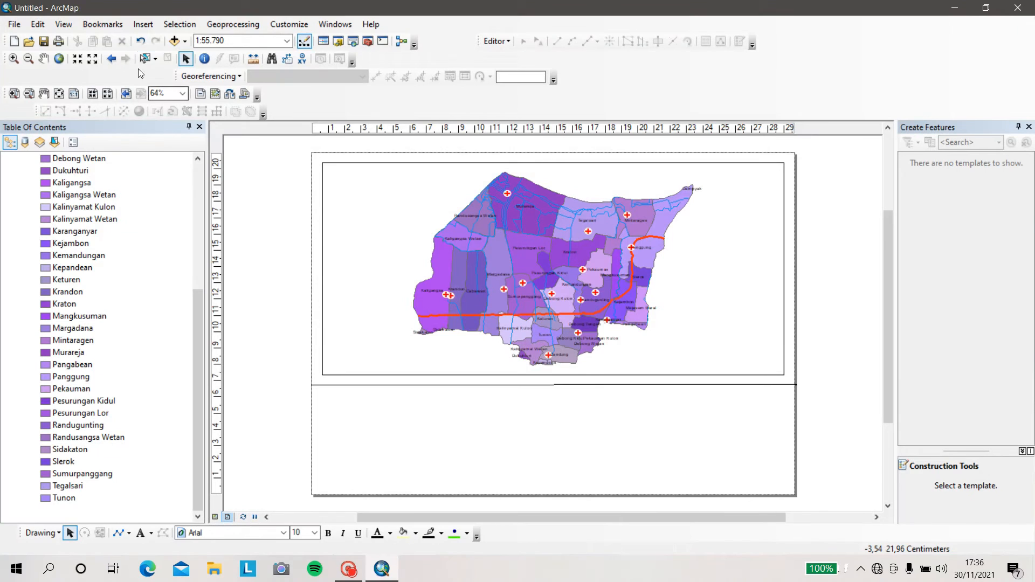
Insert the picture "logo usm" from the college folder into the layout
click(143, 24)
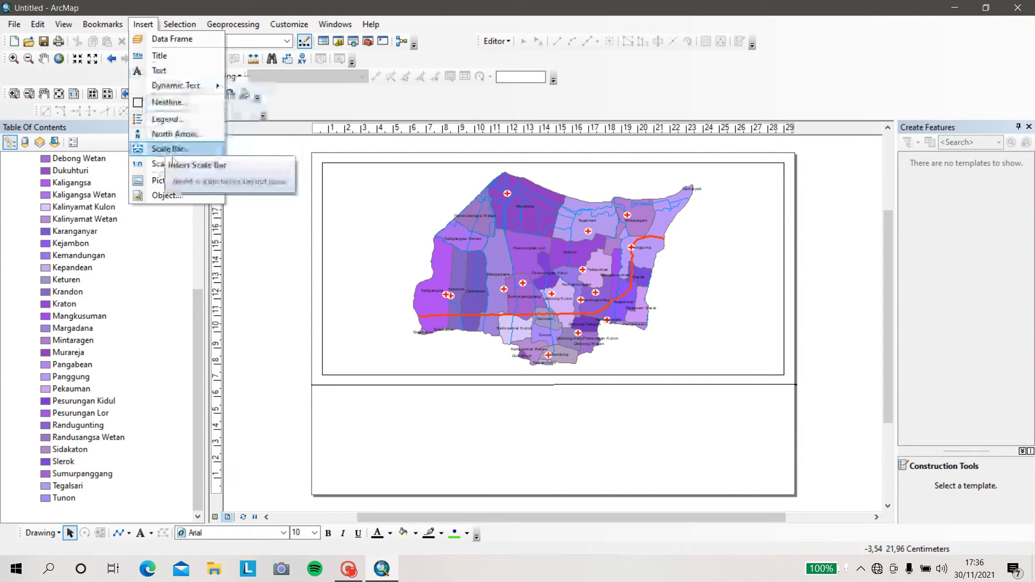
click(162, 180)
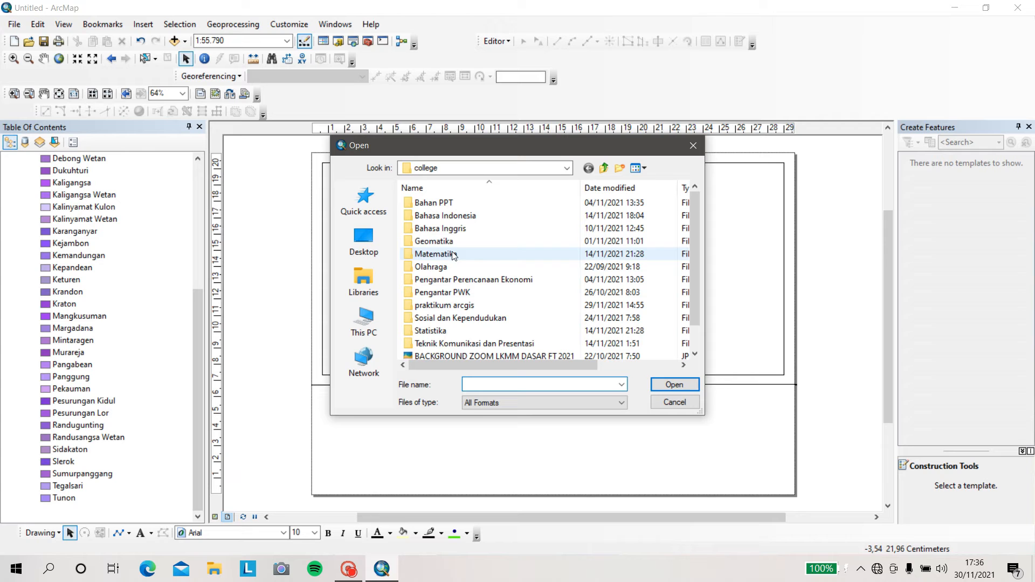
drag(693, 267, 700, 315)
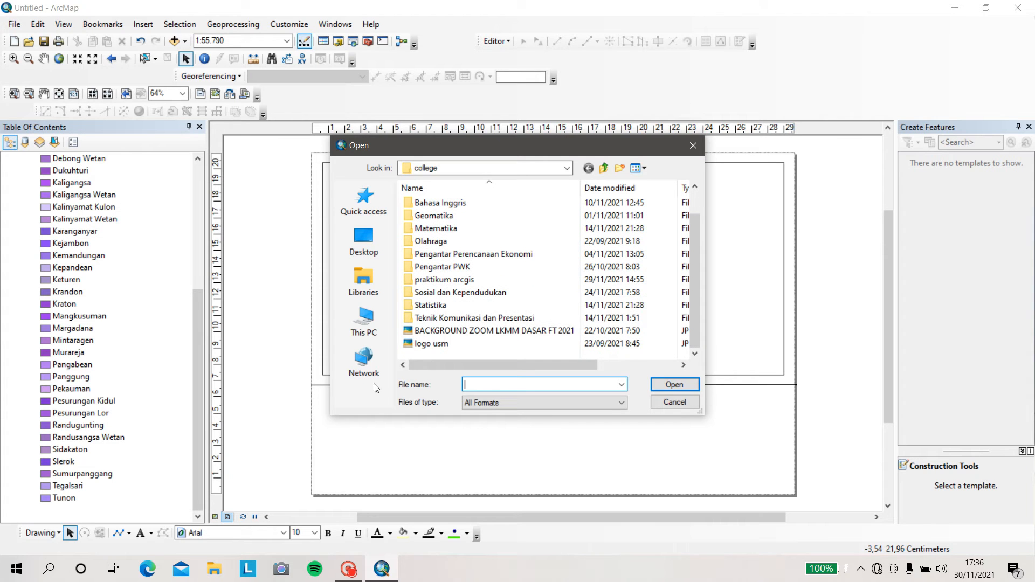
click(571, 345)
click(664, 386)
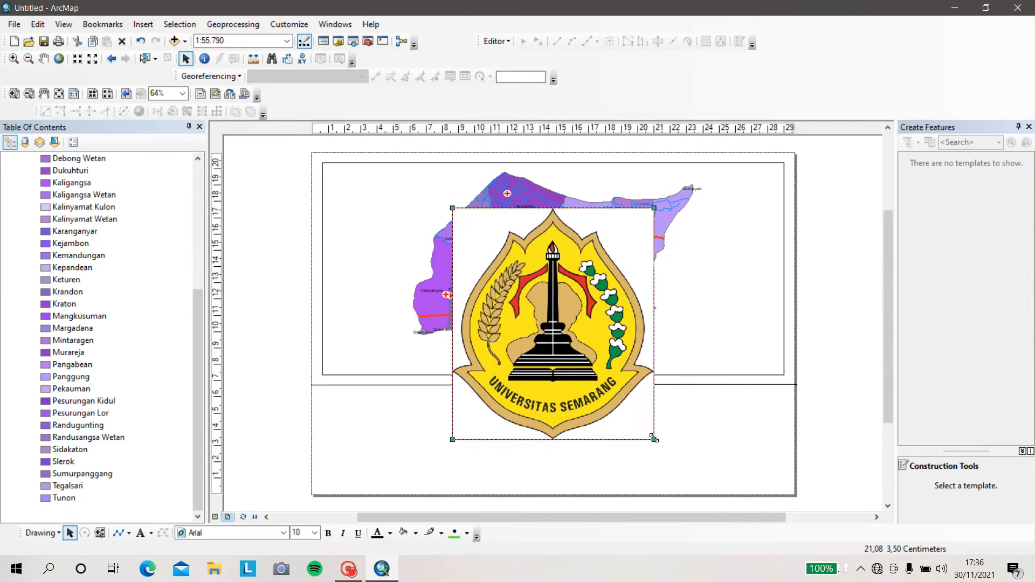
Scale down the university logo and position it in the left part of the strip below the dividing line
drag(552, 286, 550, 285)
drag(479, 248, 383, 434)
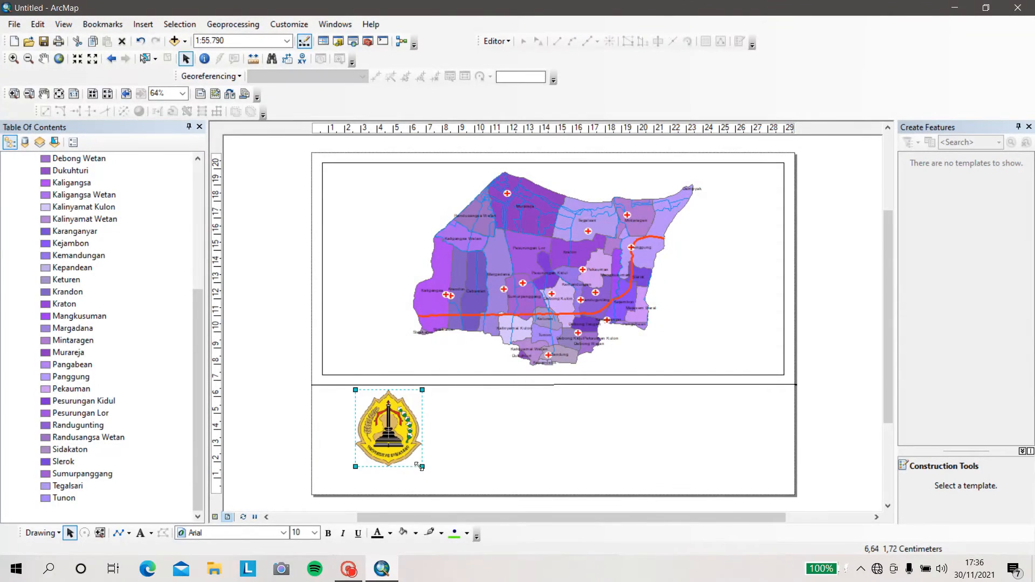
drag(422, 465, 408, 450)
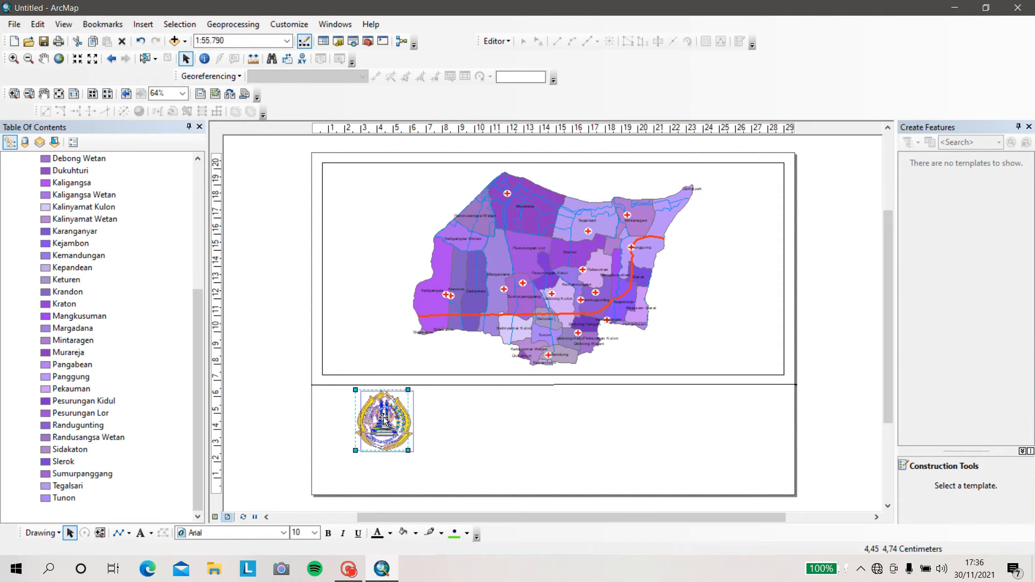
drag(384, 419, 393, 421)
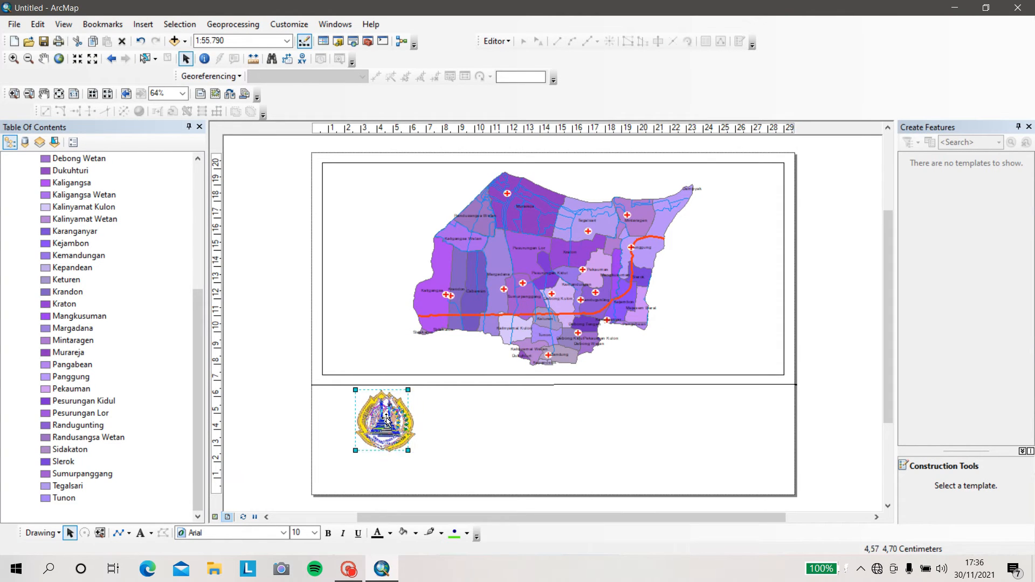
Fine-tune the university logo's placement just below the dividing line, near the left side of the page
drag(398, 431, 377, 417)
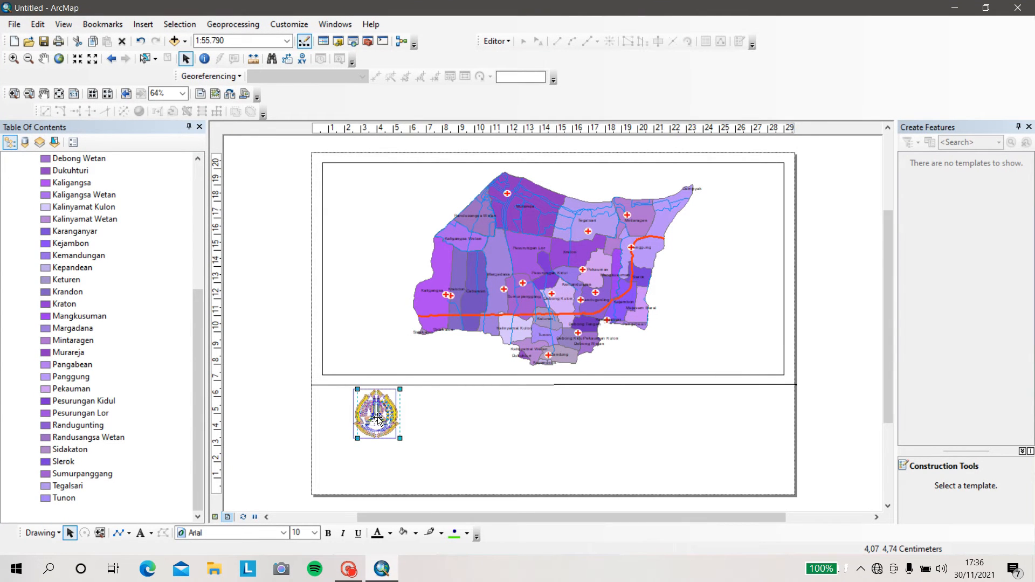
drag(377, 417, 370, 423)
click(375, 460)
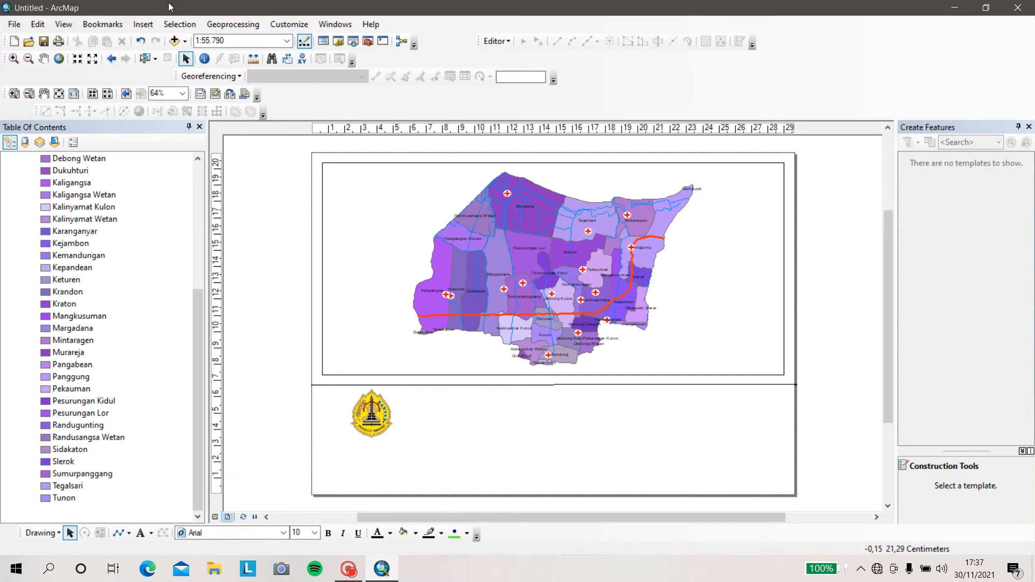
Insert the text "PERENCANAAN WILAYAH DAN KOTA" and place it directly below the university logo
click(143, 24)
click(159, 74)
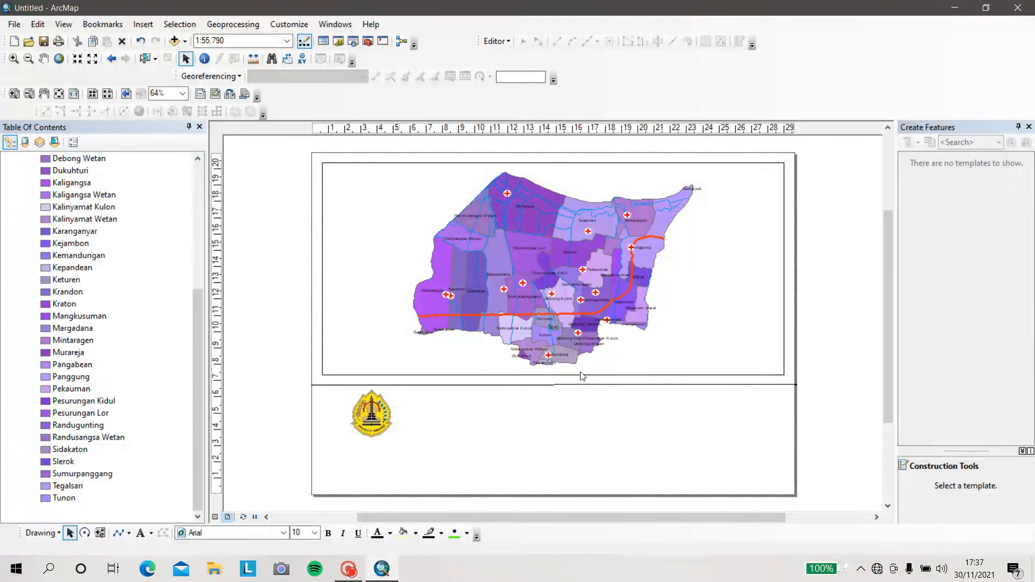
text(PERENCANAAN WILAYAH DAN KOTA)
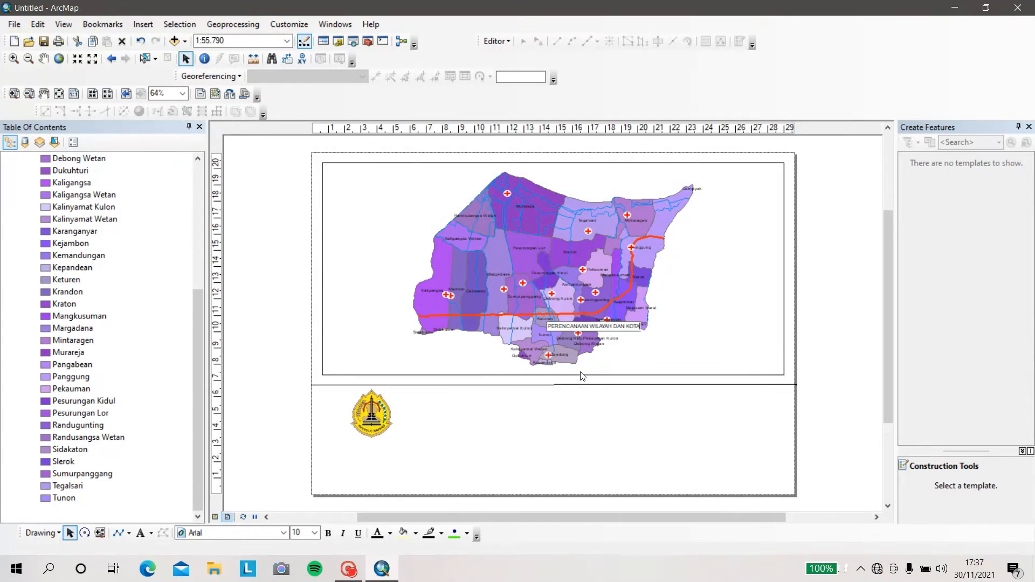
key(Return)
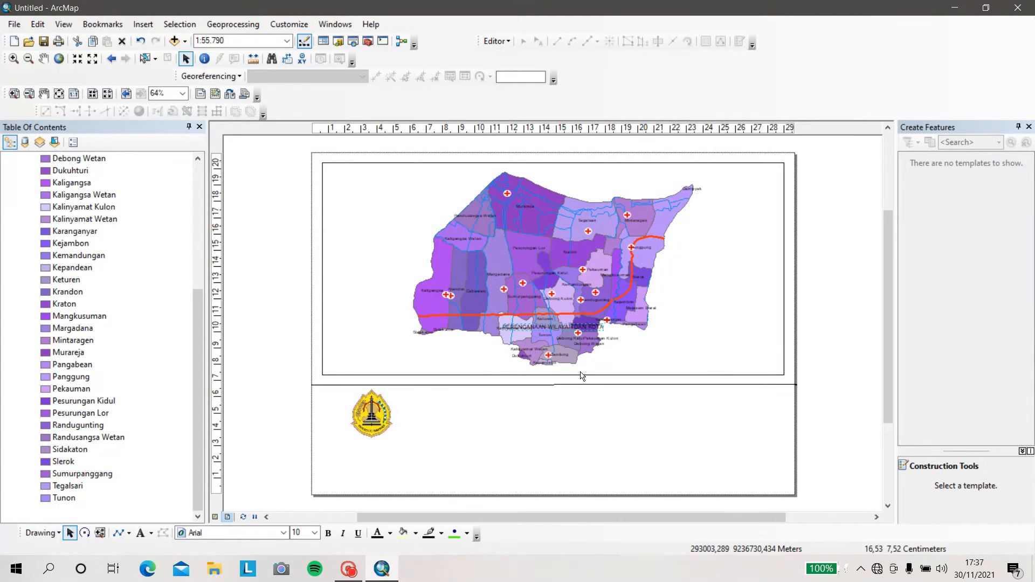
drag(568, 329, 384, 453)
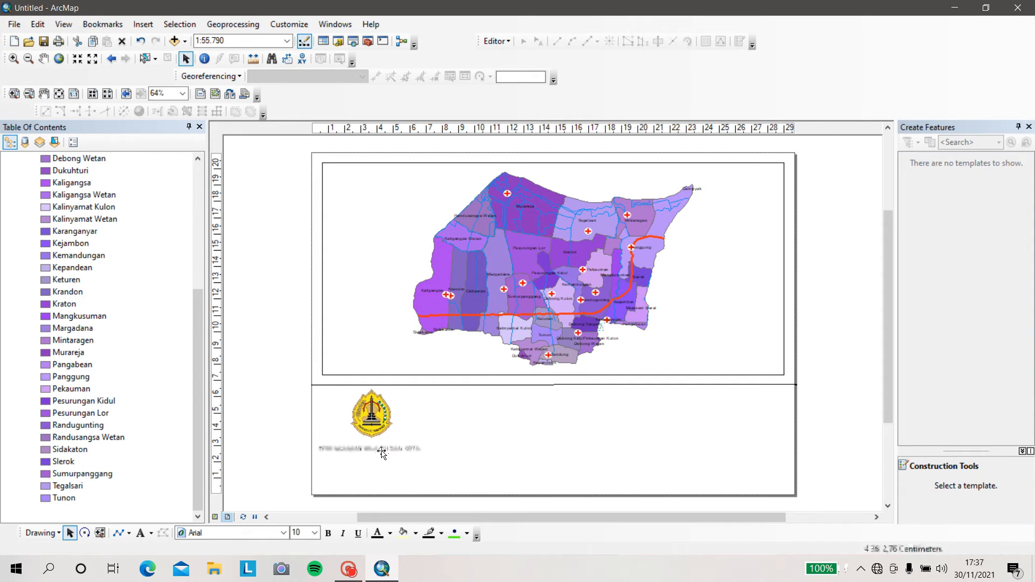
Add the lines "FAKULTAS TEKNIK" and "UNIVERSITAS SEMARANG" to the caption text under the logo
double_click(383, 449)
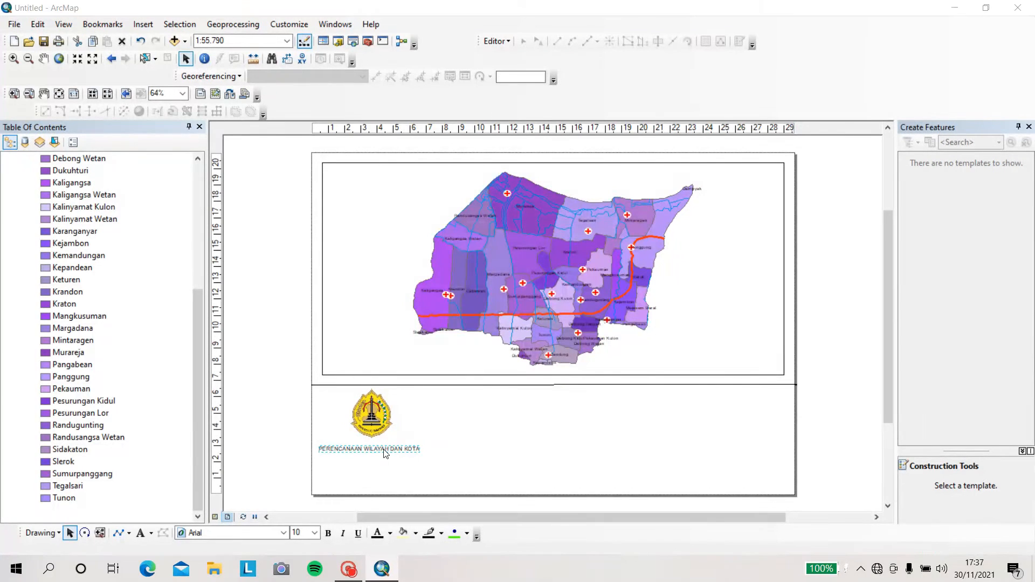
click(534, 207)
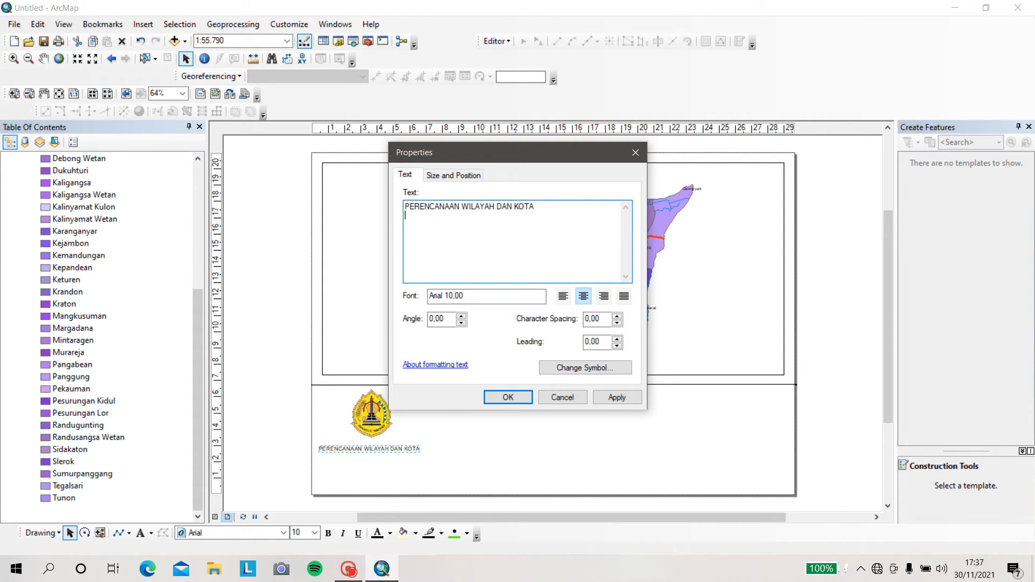
text(FAKULTAS TEKNIK)
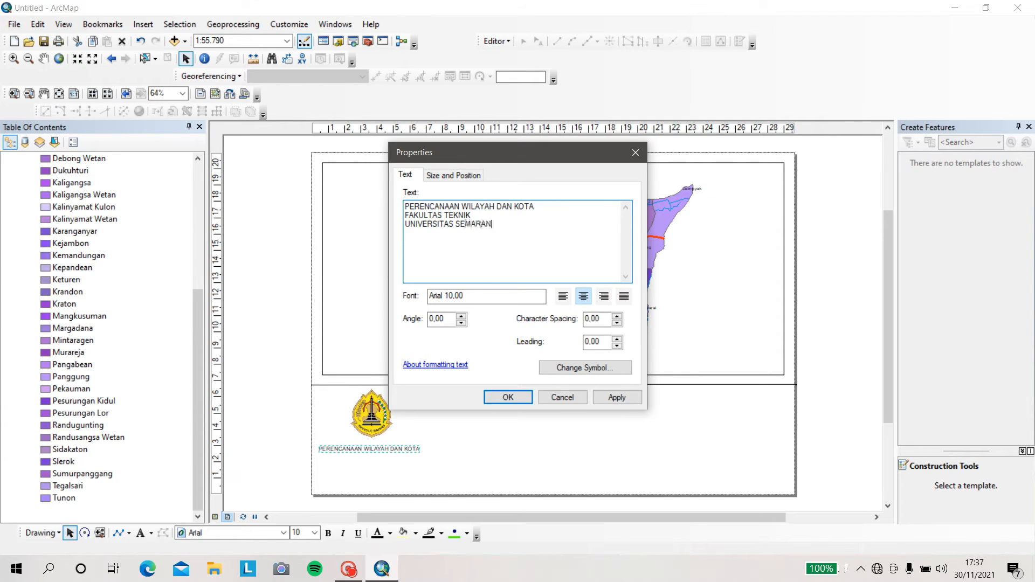
click(514, 400)
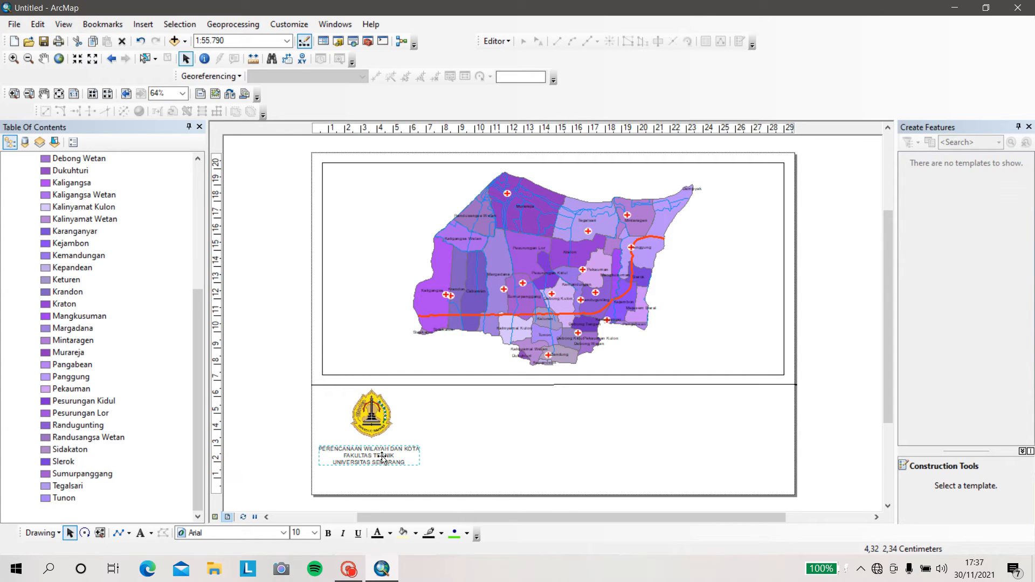
Make the caption bold at font size 12 and move it into the page's lower-left corner
drag(381, 457, 375, 462)
click(328, 533)
click(311, 534)
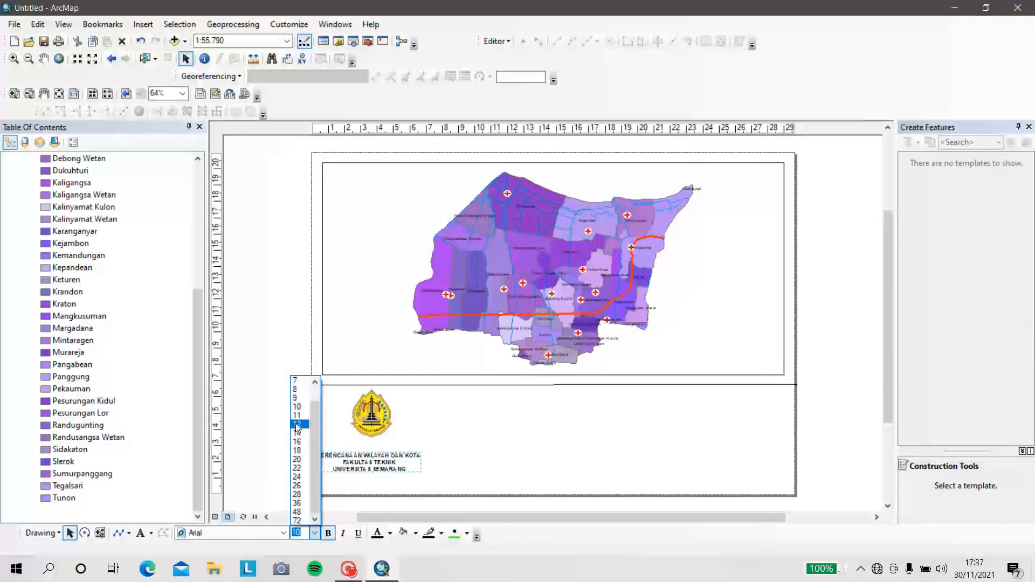
click(296, 424)
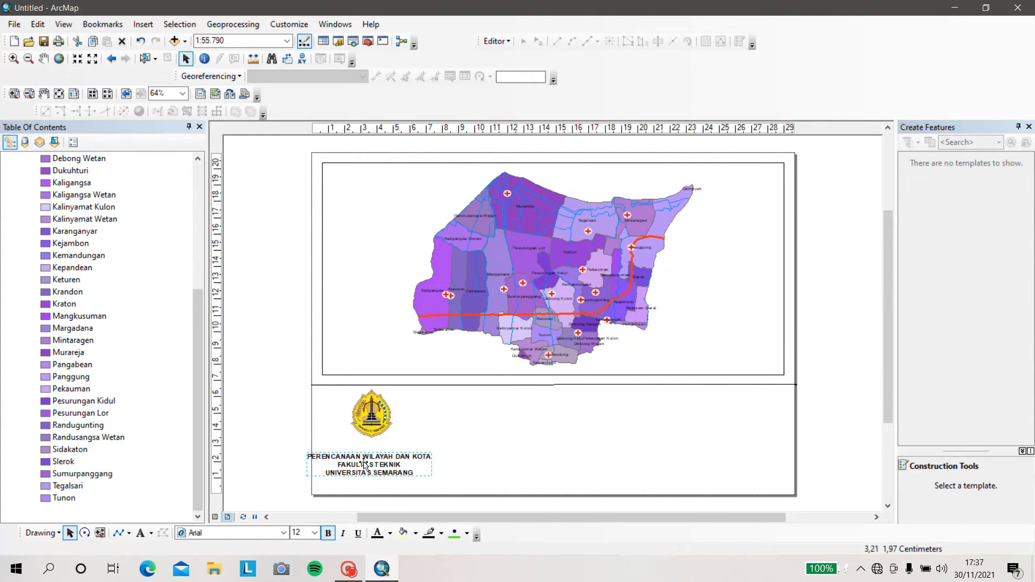
drag(365, 465, 376, 474)
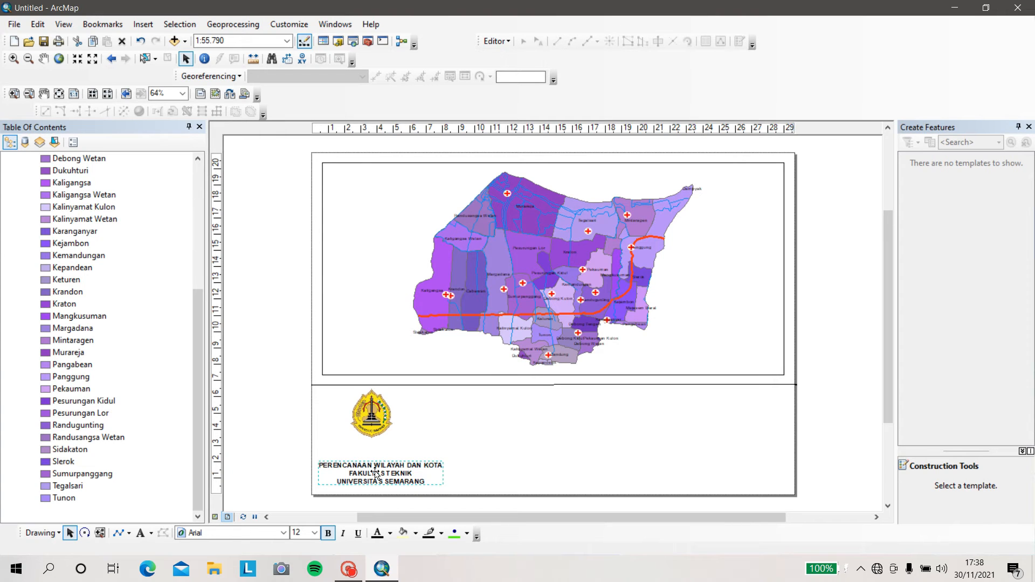
Move the university logo down so it sits closer to the caption
click(453, 386)
click(370, 423)
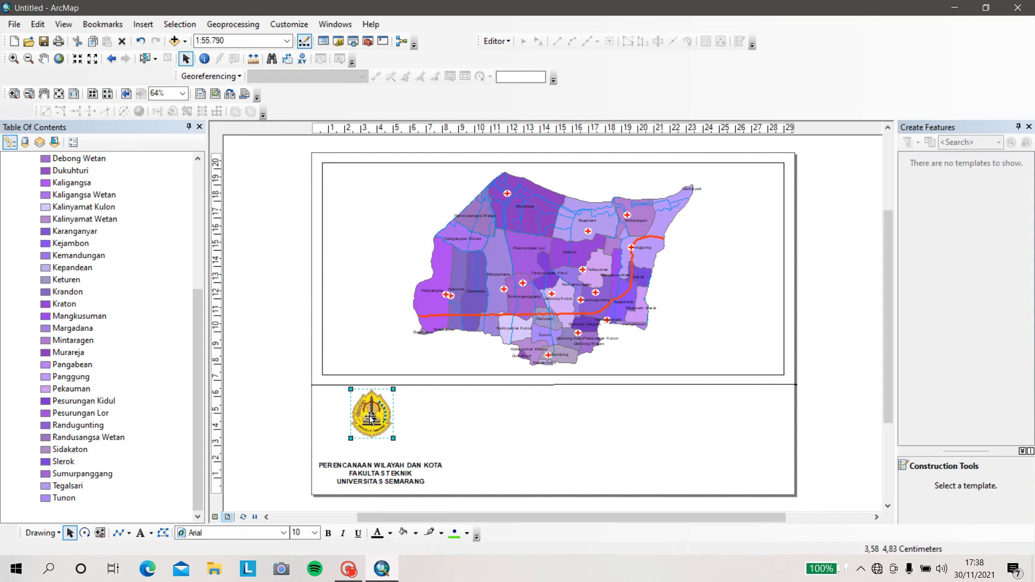
drag(370, 425, 370, 438)
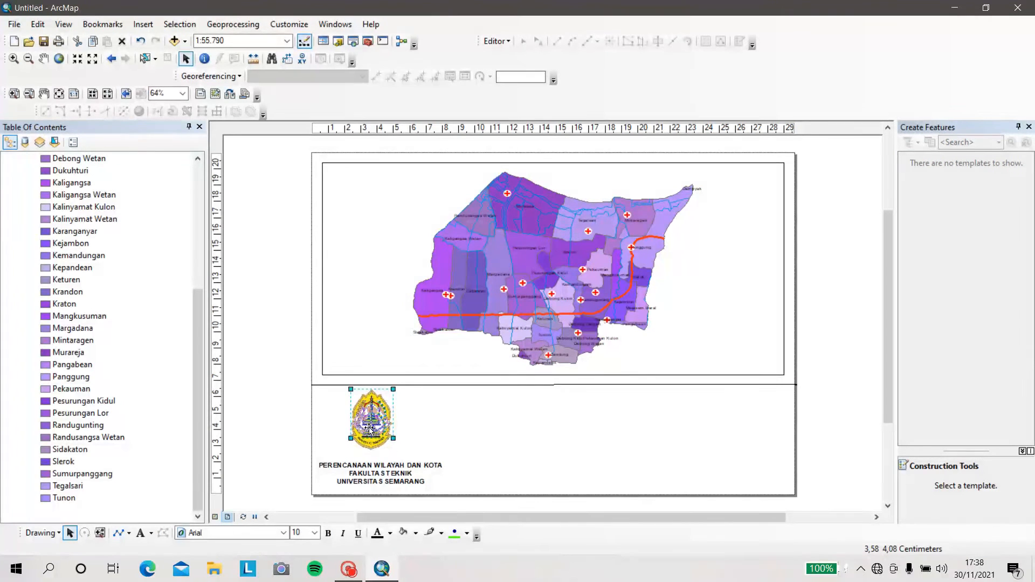
Lower the horizontal dividing line to just above the logo and extend the data frame's bottom edge towards it, with the map at full extent
click(417, 386)
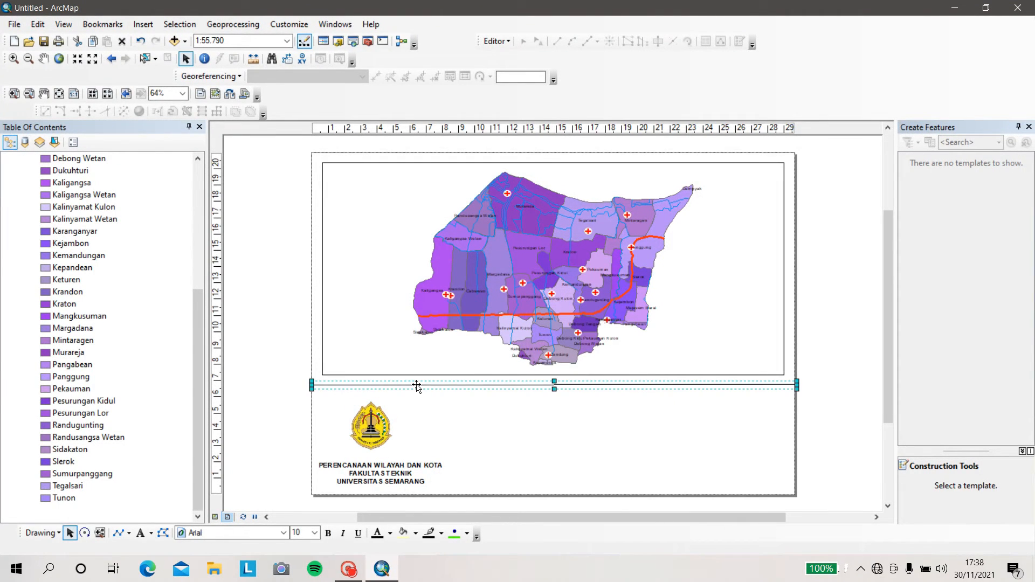
drag(416, 386, 416, 400)
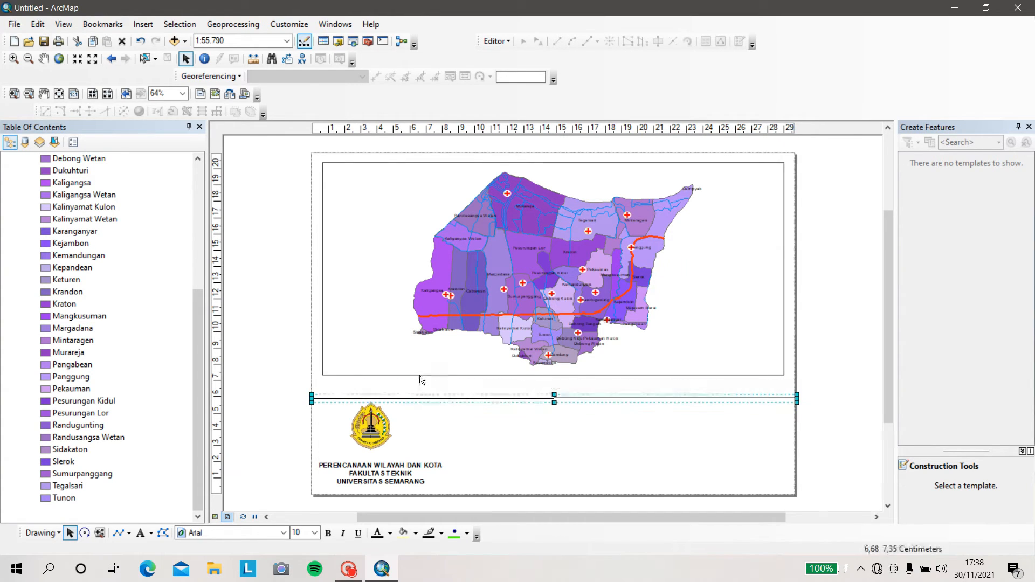
click(419, 377)
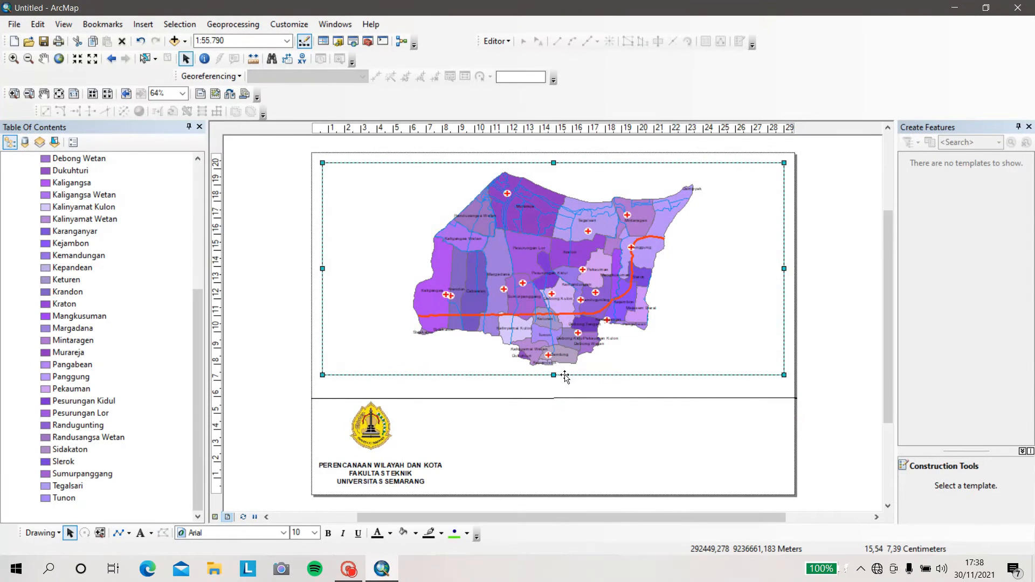
drag(555, 375, 557, 391)
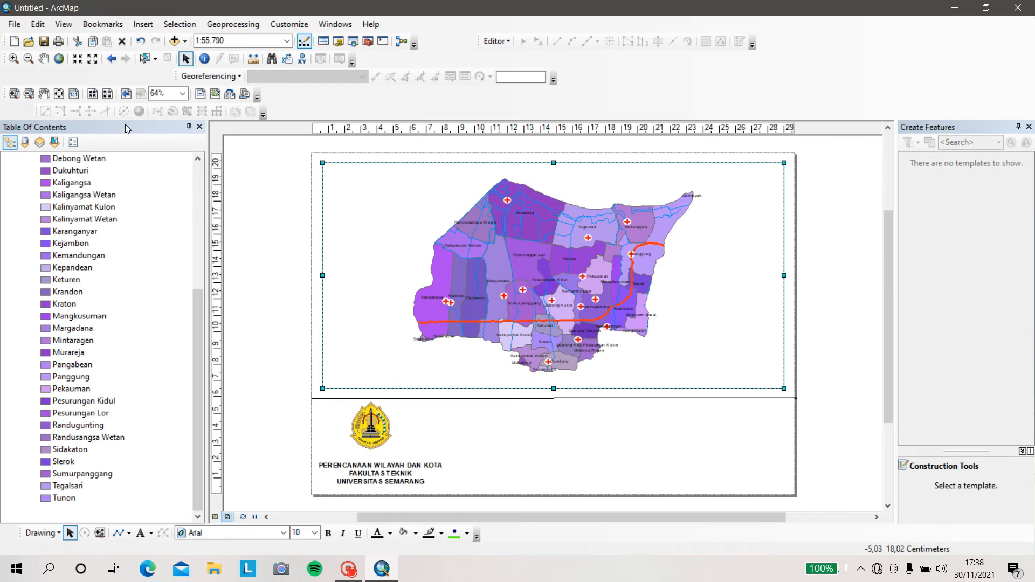
click(54, 61)
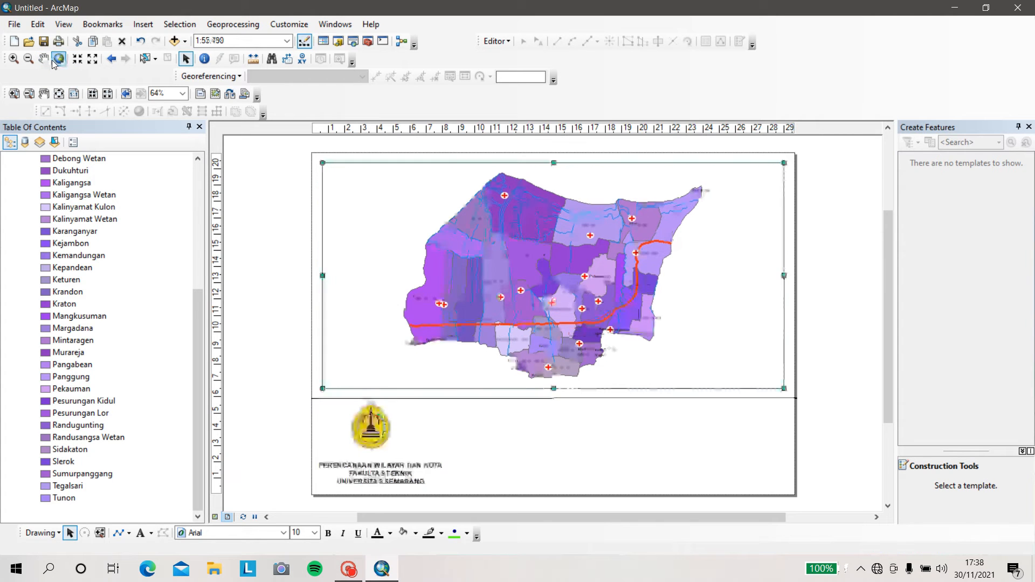
Nudge the caption and shift the logo so that it is centred above the three text lines
drag(395, 468, 393, 467)
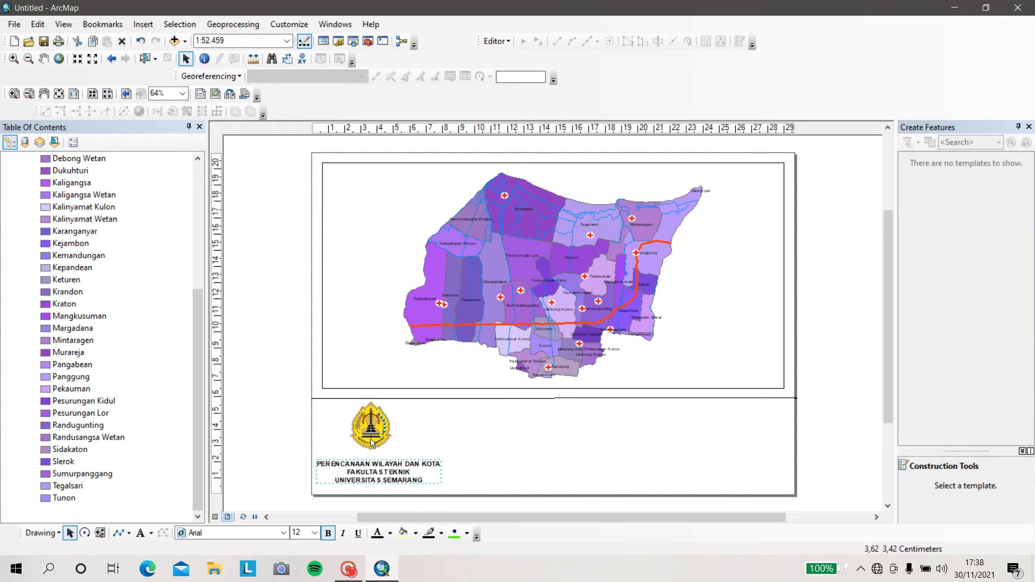
drag(365, 432, 374, 439)
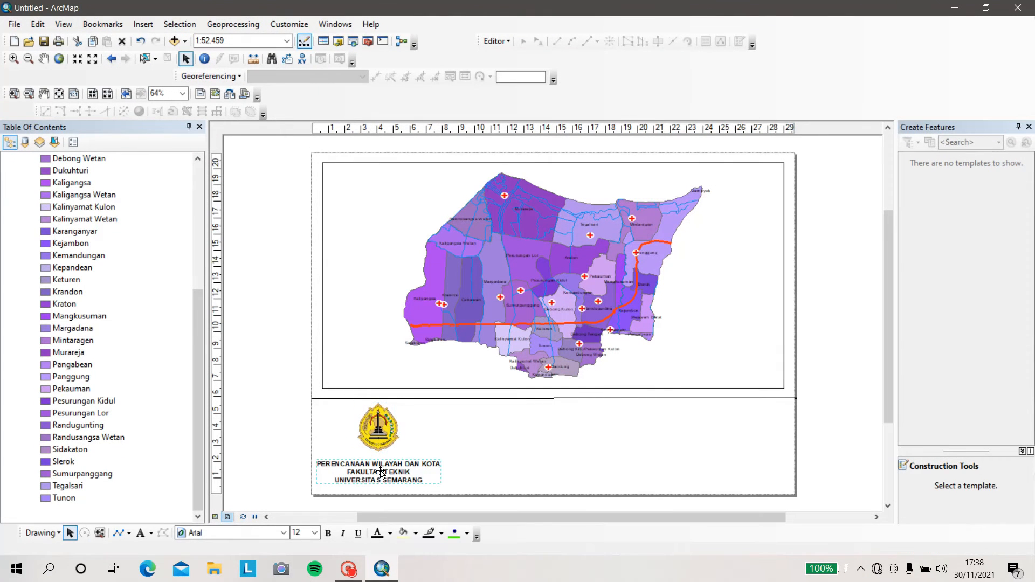
click(446, 441)
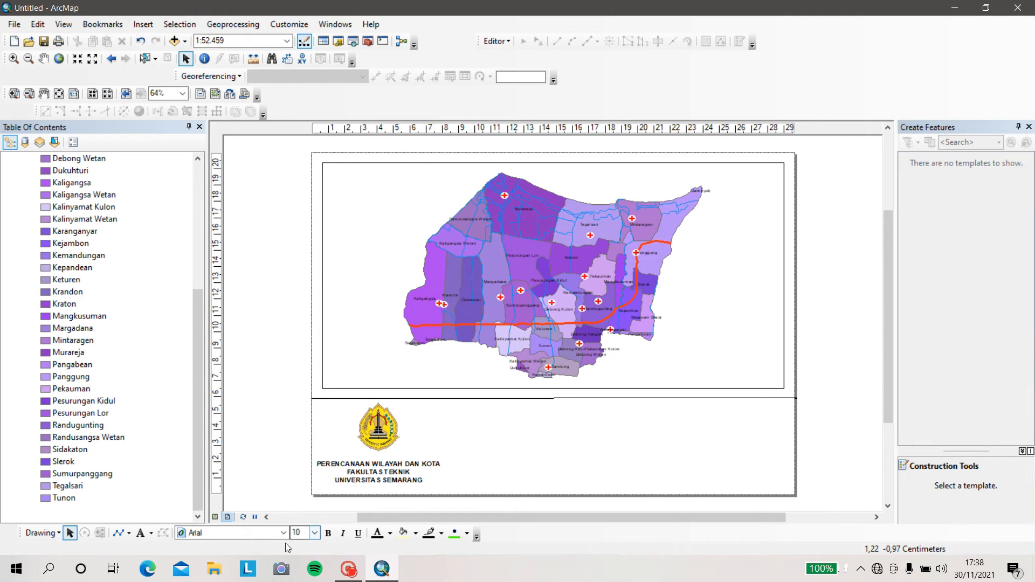
Set the caption's font size to 10
click(124, 537)
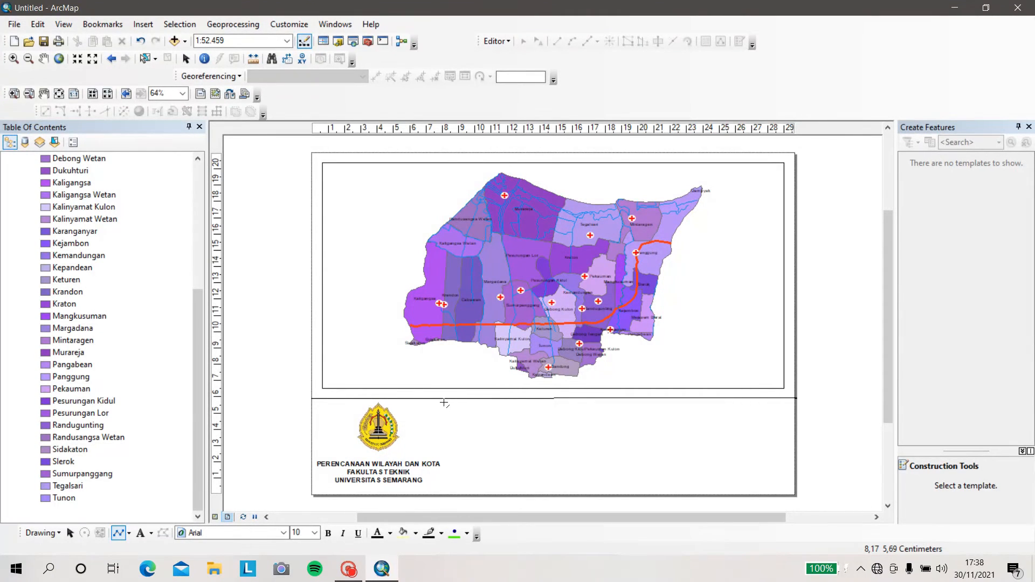
click(69, 533)
click(376, 466)
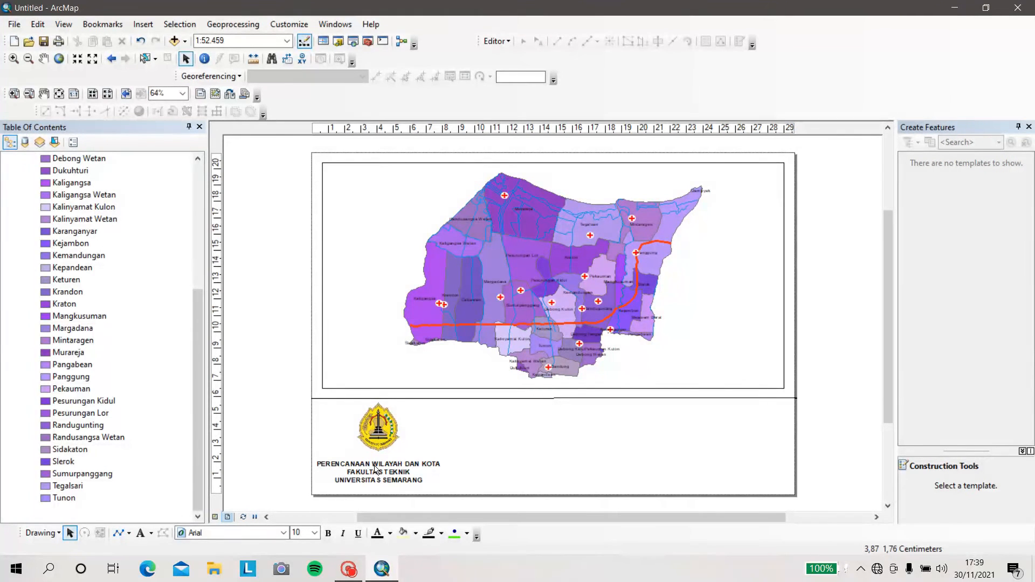
click(314, 533)
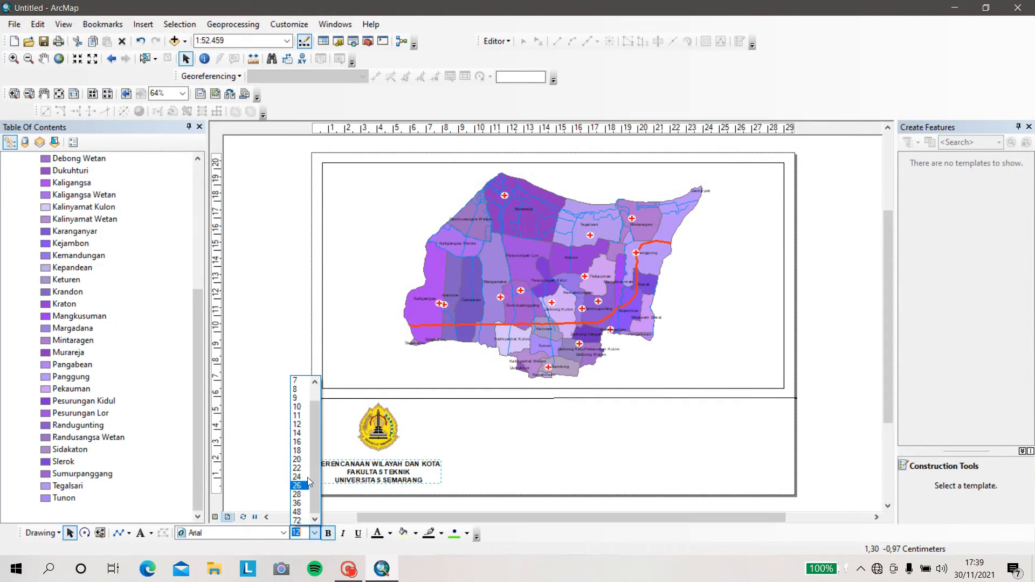
click(305, 401)
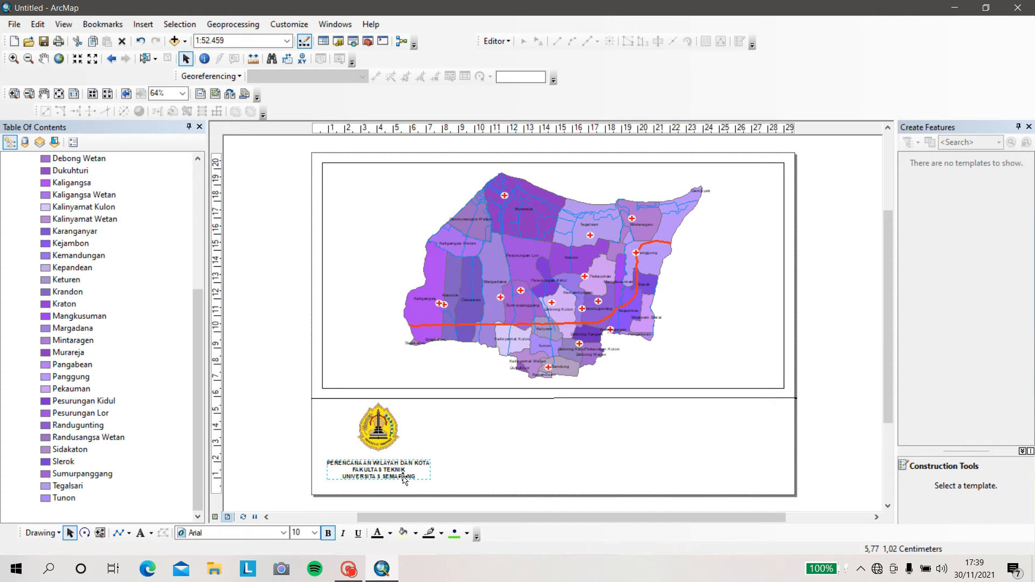
Shift the caption and logo closer to the page's left edge, keep them centred on each other, and enlarge the logo slightly
drag(375, 472, 371, 475)
click(367, 436)
drag(382, 434, 370, 438)
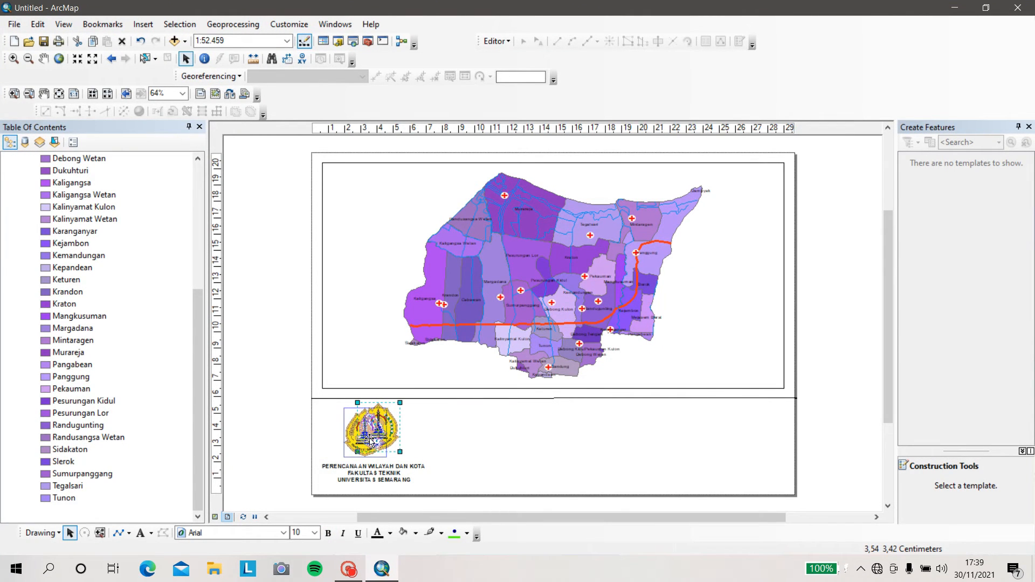
drag(370, 439, 369, 440)
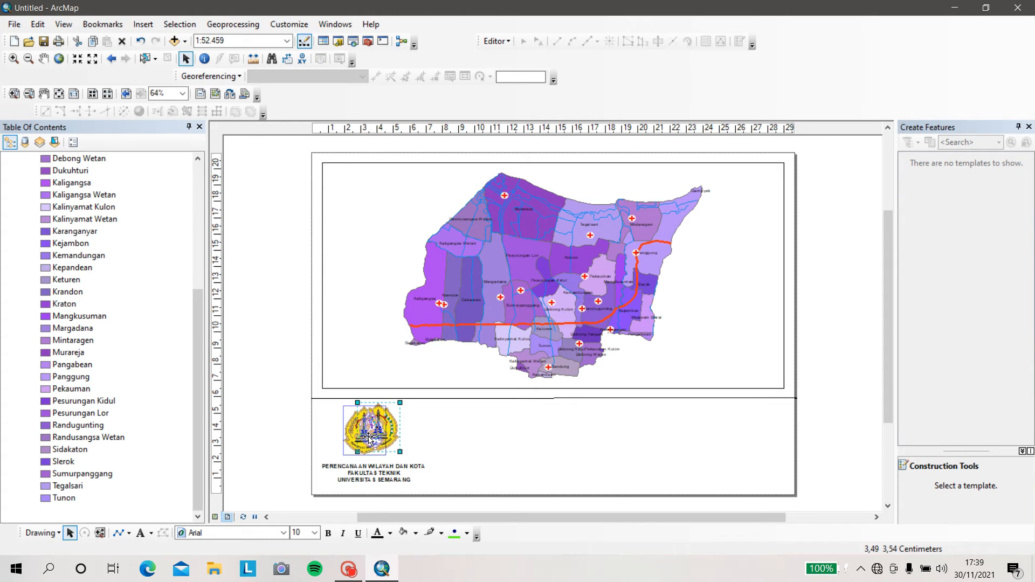
drag(393, 472, 383, 473)
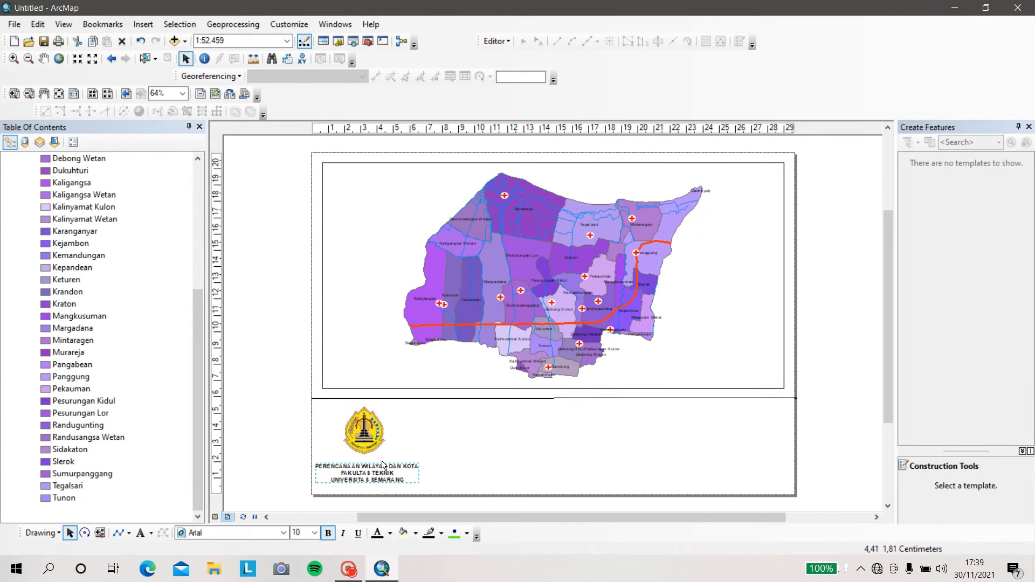
click(361, 439)
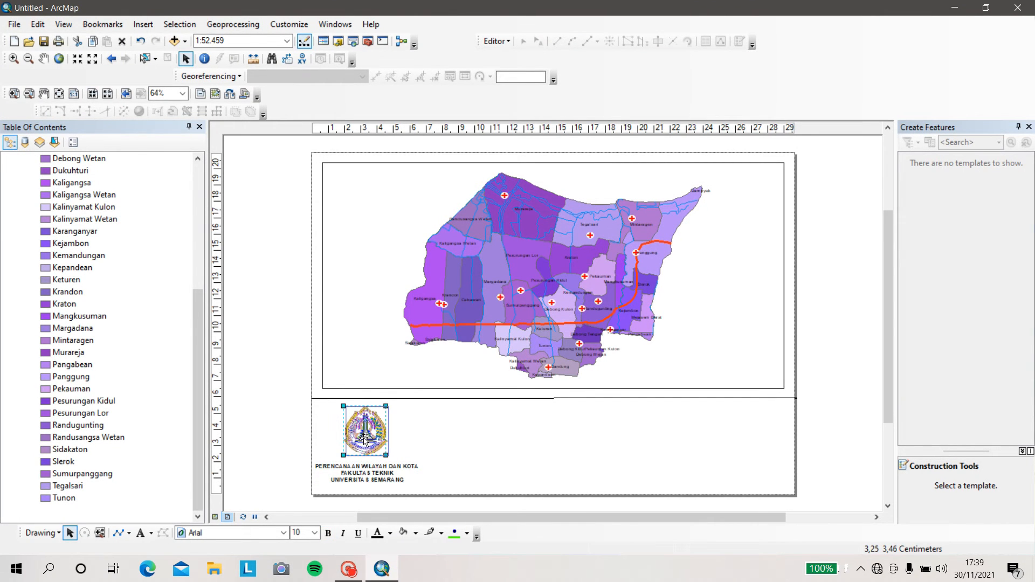
drag(363, 439, 389, 457)
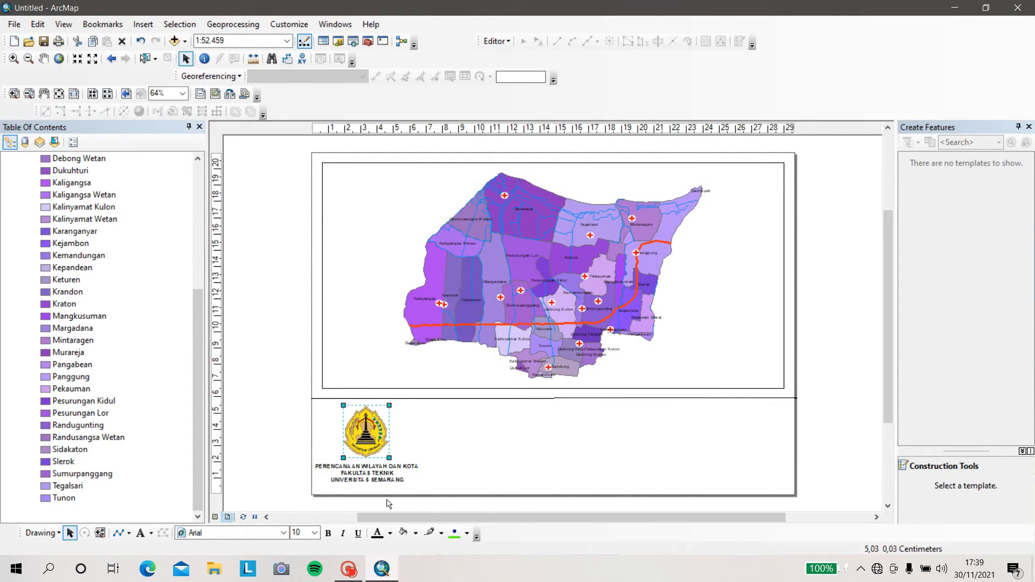
Draw a vertical line about 5.9 cm long right of the logo and caption, from the dividing line to the page's bottom edge
click(121, 534)
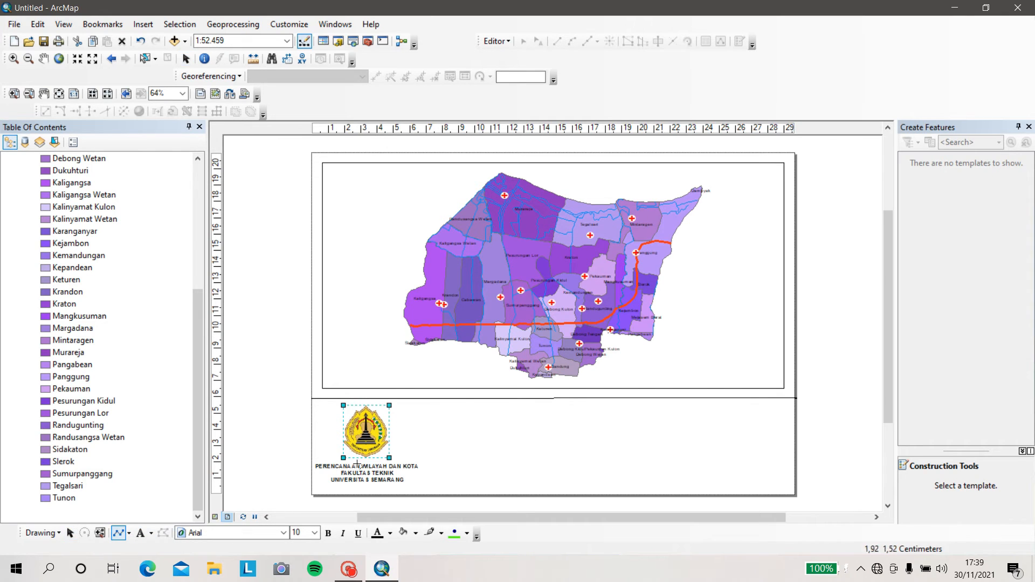
click(427, 399)
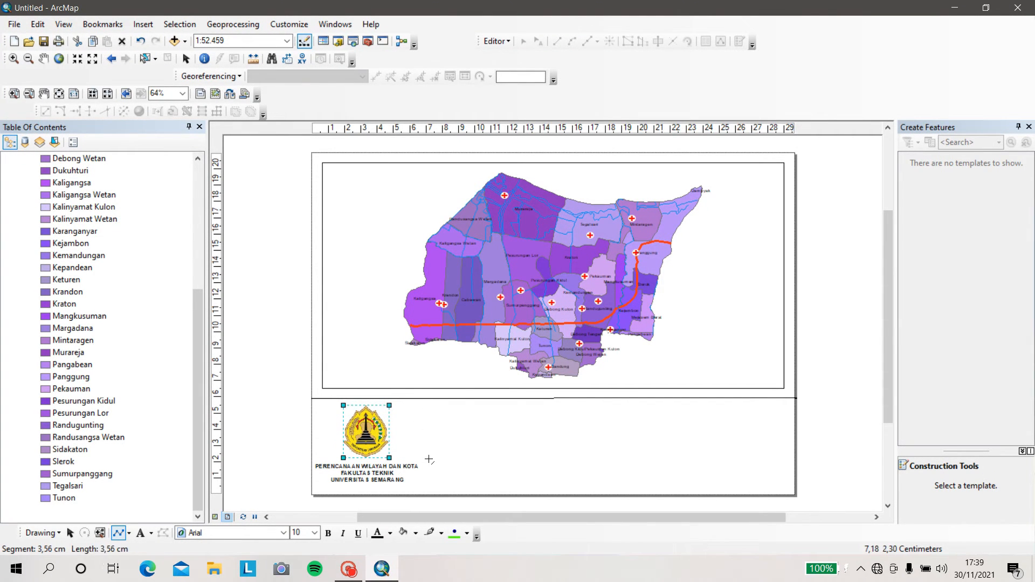
double_click(426, 495)
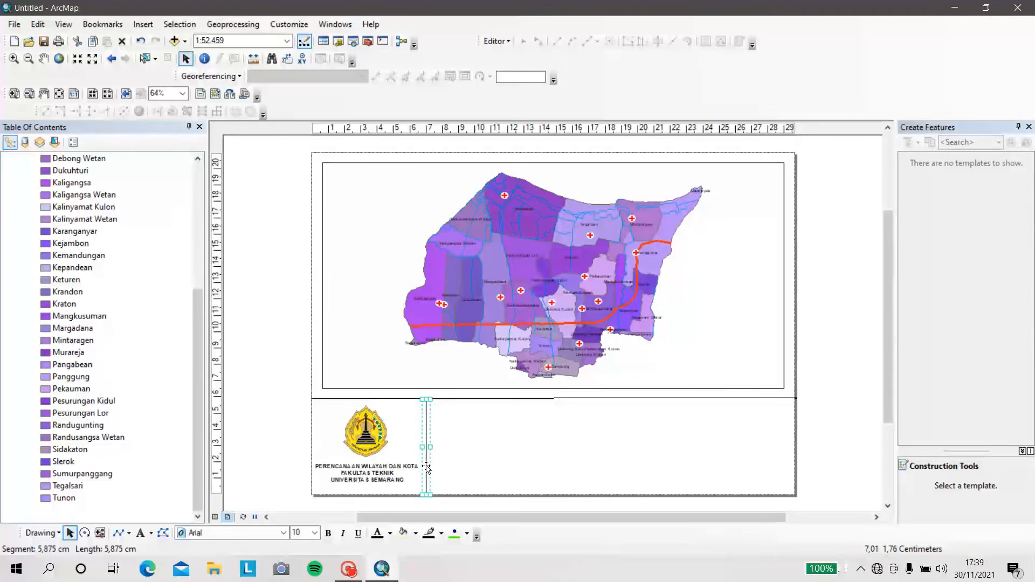
Move the vertical line slightly closer to the caption, keeping it between the horizontal dividing line and the page's bottom edge
drag(424, 470, 418, 472)
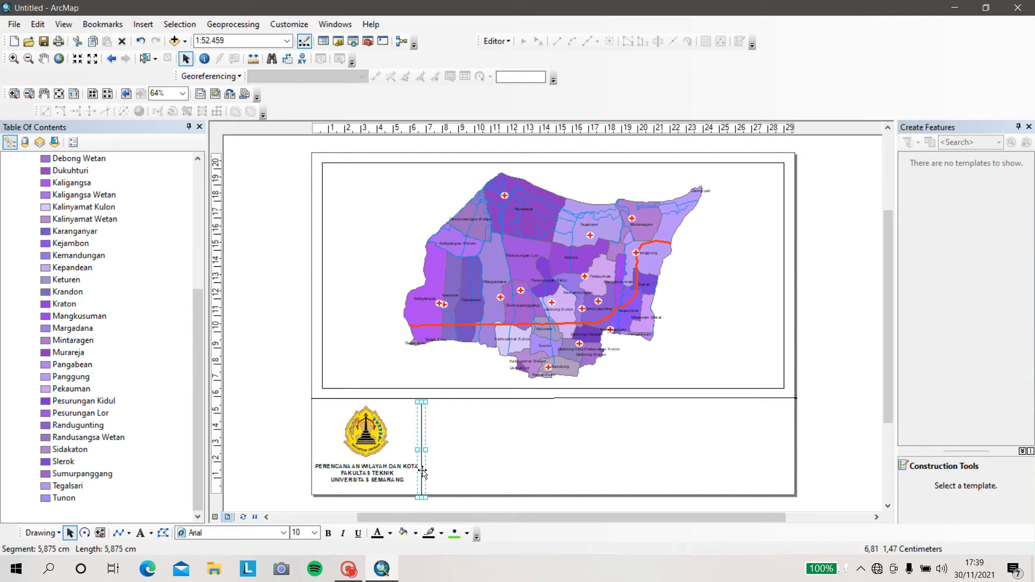
key(Up)
drag(423, 468, 423, 472)
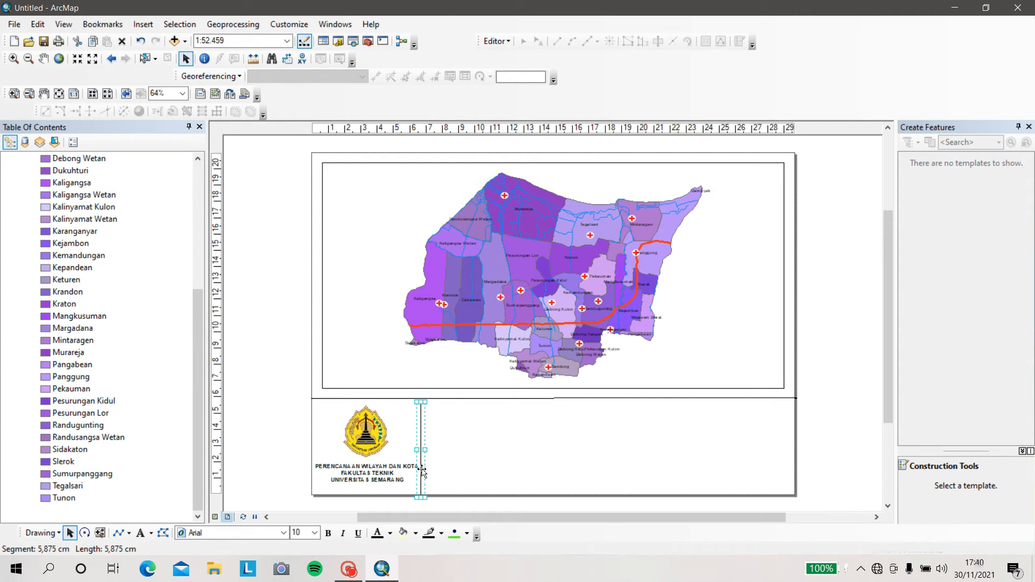
click(439, 470)
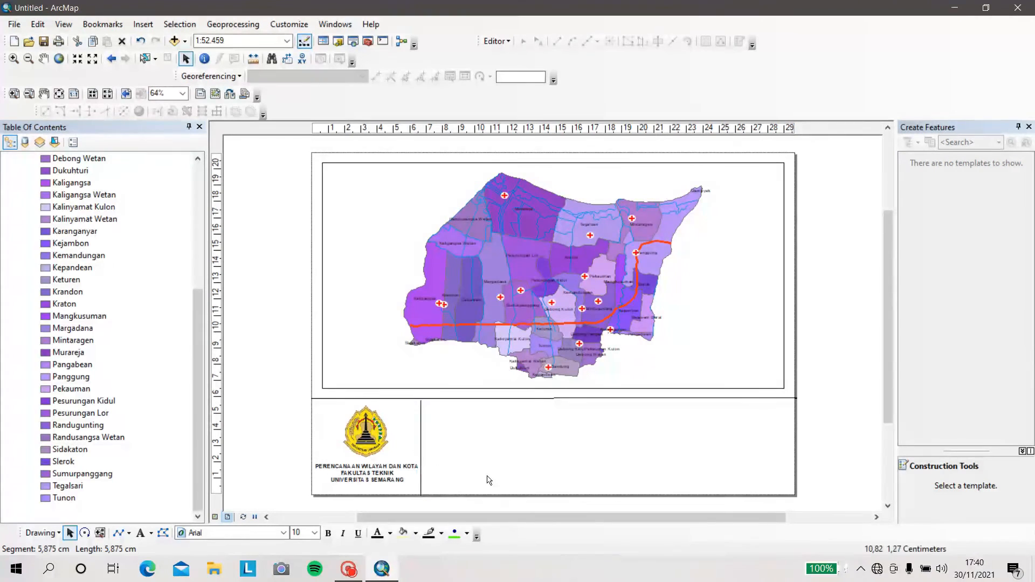
click(422, 474)
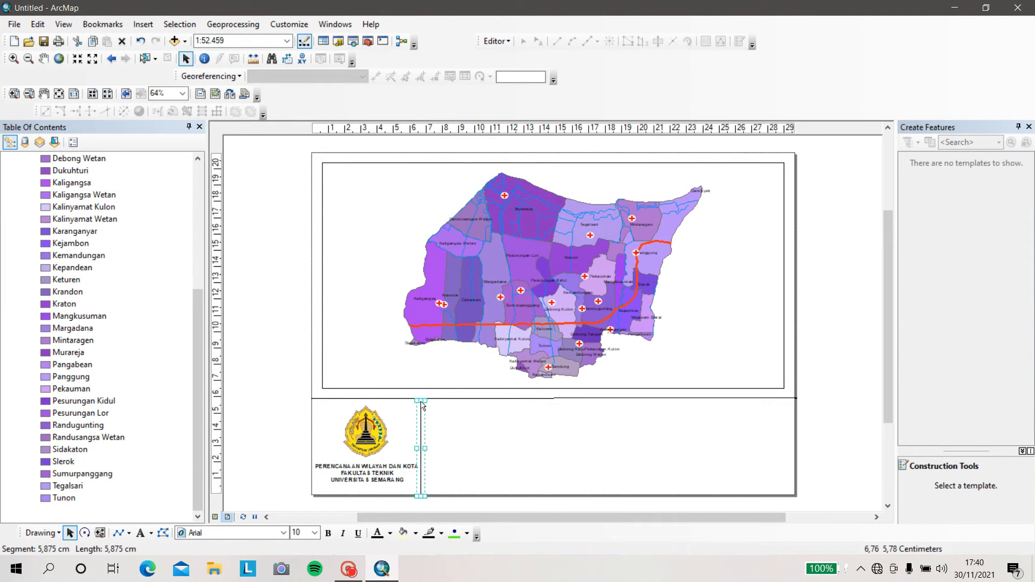
drag(423, 402, 424, 415)
click(440, 423)
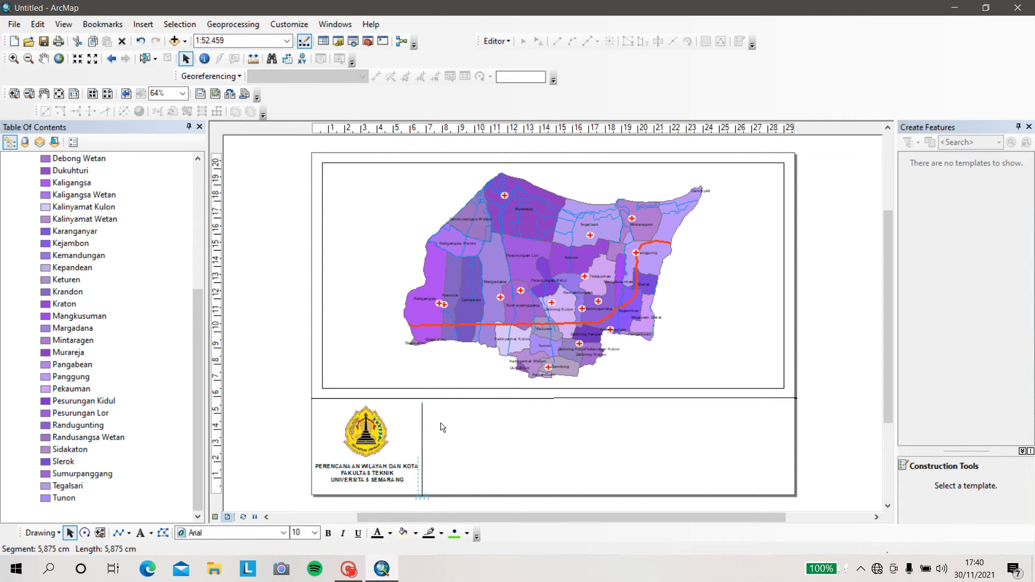
double_click(422, 442)
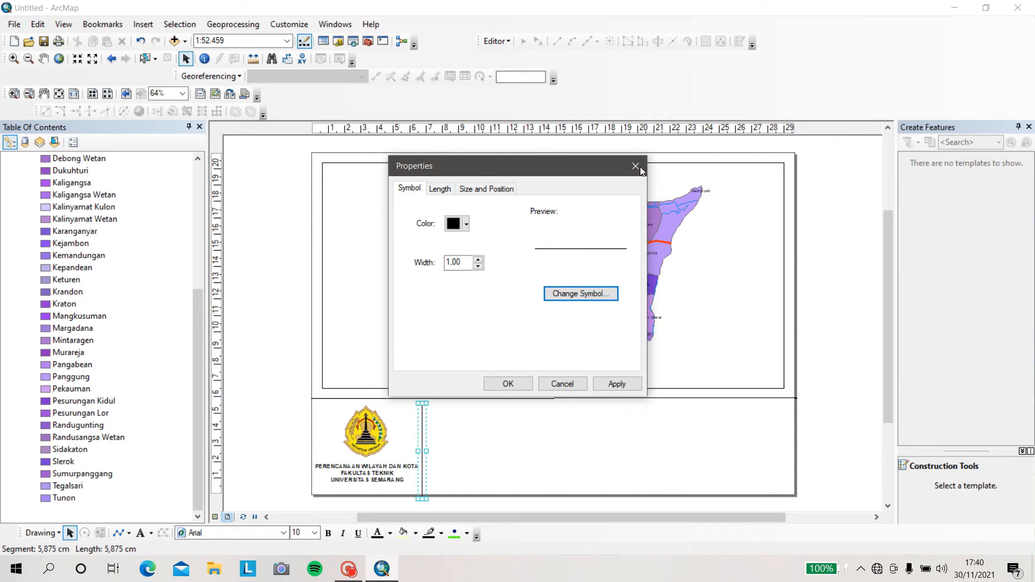
click(638, 166)
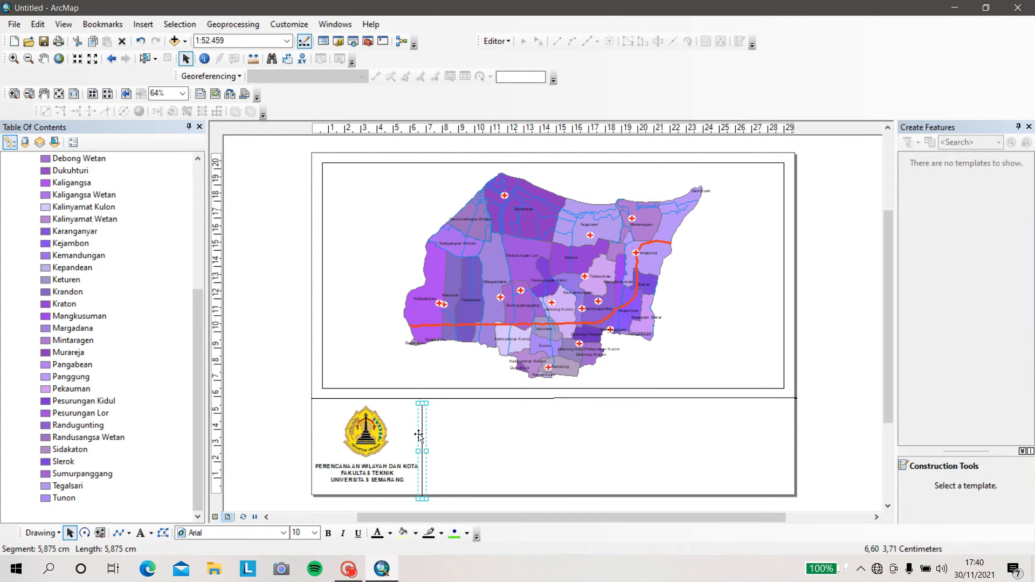
click(441, 441)
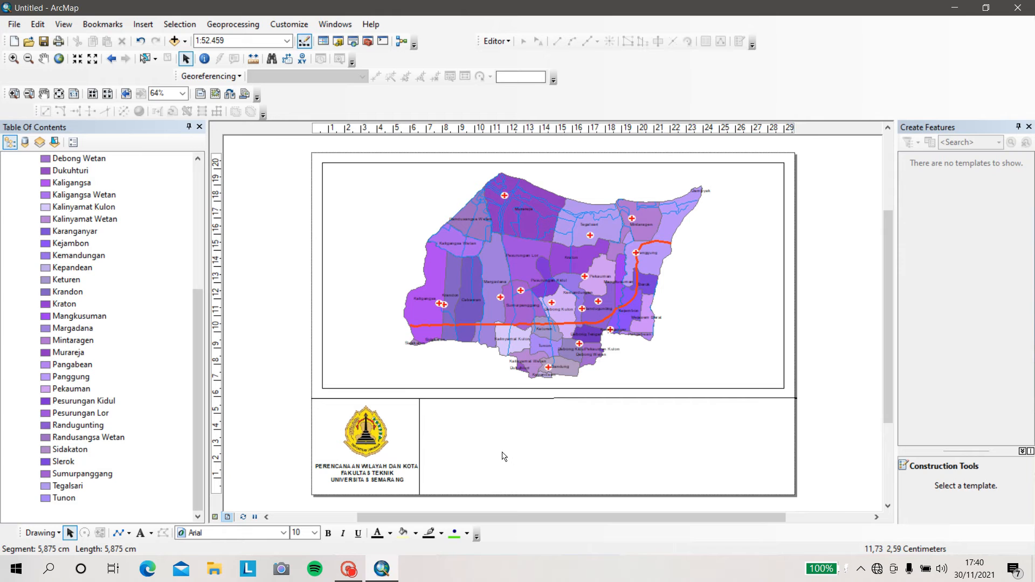
Shift the caption and the logo slightly down to centre them within their cell
click(369, 473)
drag(369, 474, 368, 478)
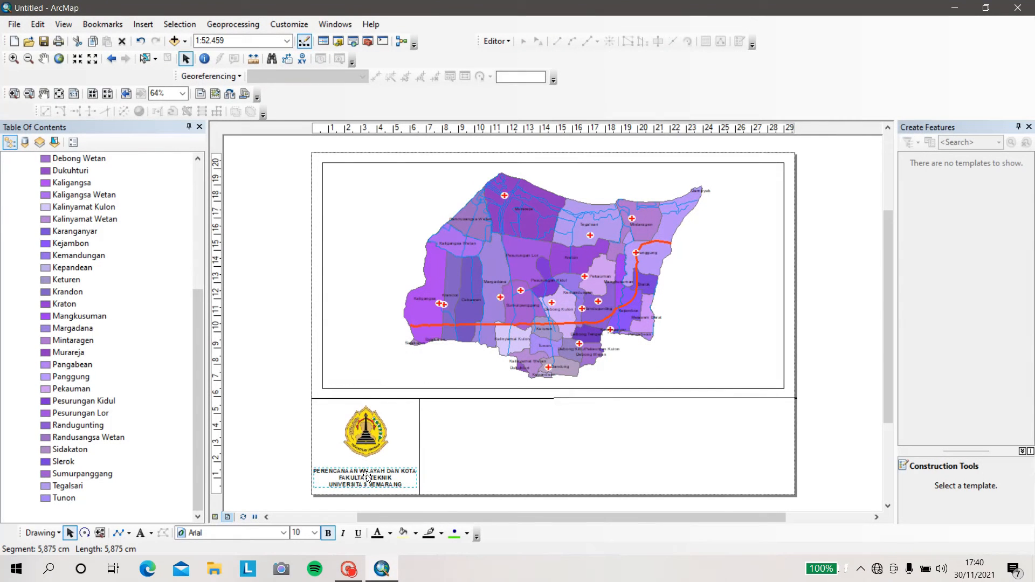
click(365, 438)
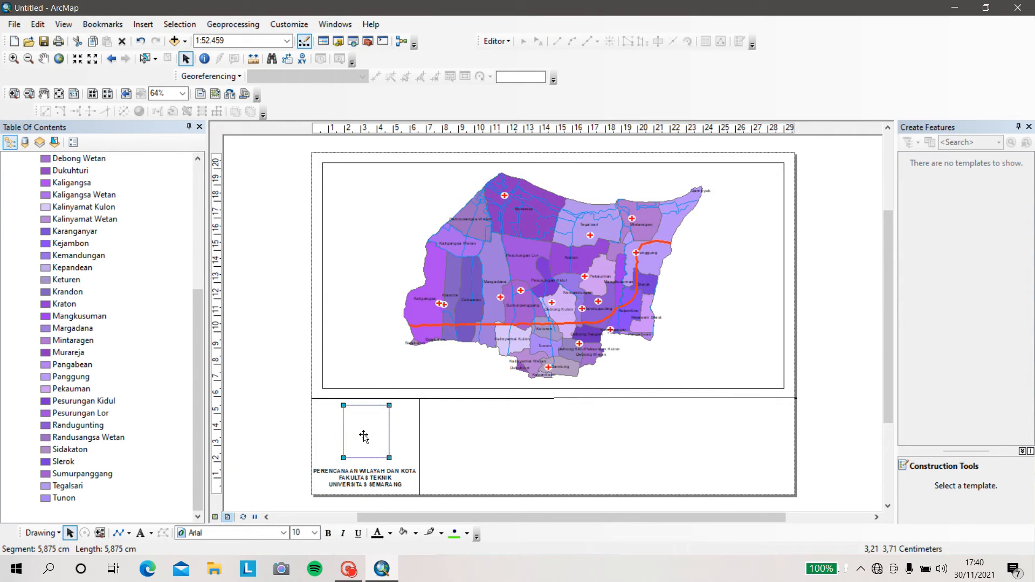
drag(364, 438, 364, 437)
click(447, 458)
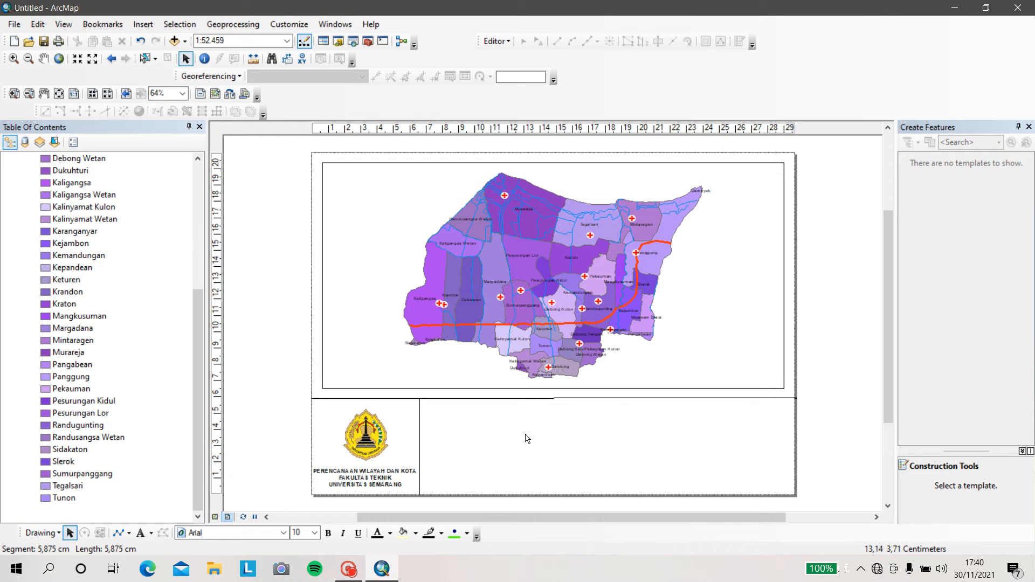
Duplicate the vertical line and place the copy about 19.3 cm from the page's left edge, below the horizontal dividing line
click(419, 467)
right_click(419, 467)
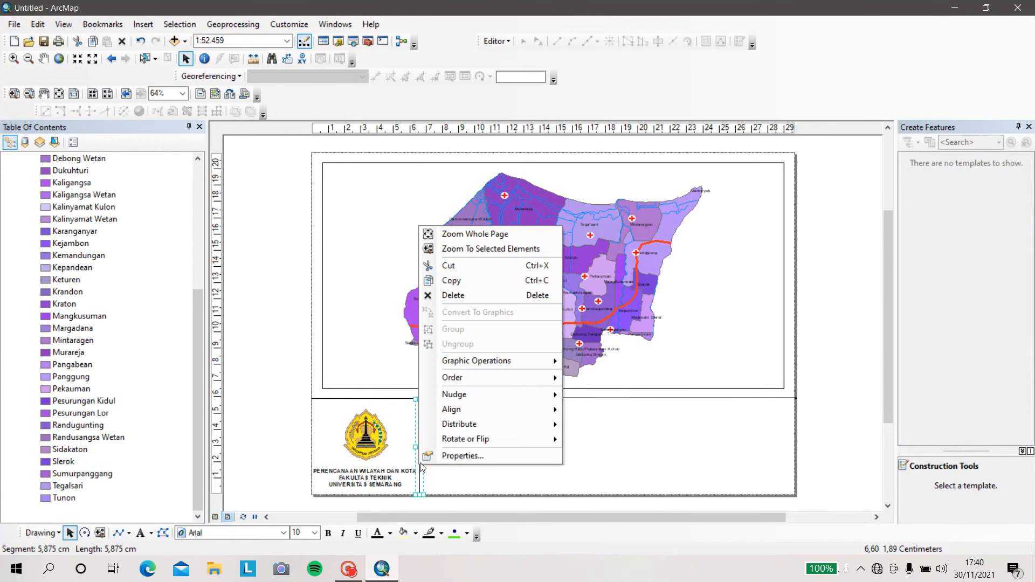
click(467, 280)
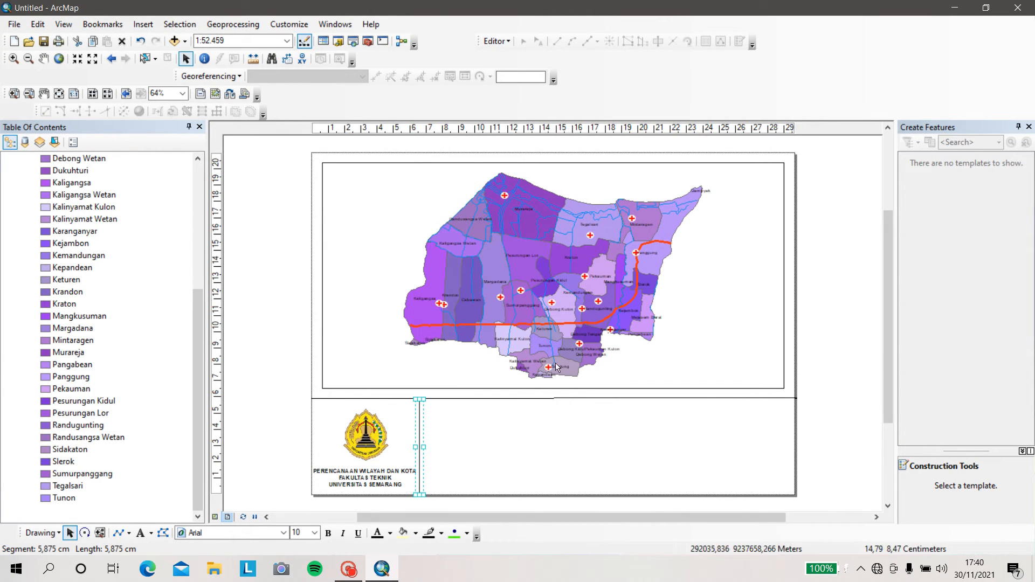
right_click(595, 425)
click(628, 273)
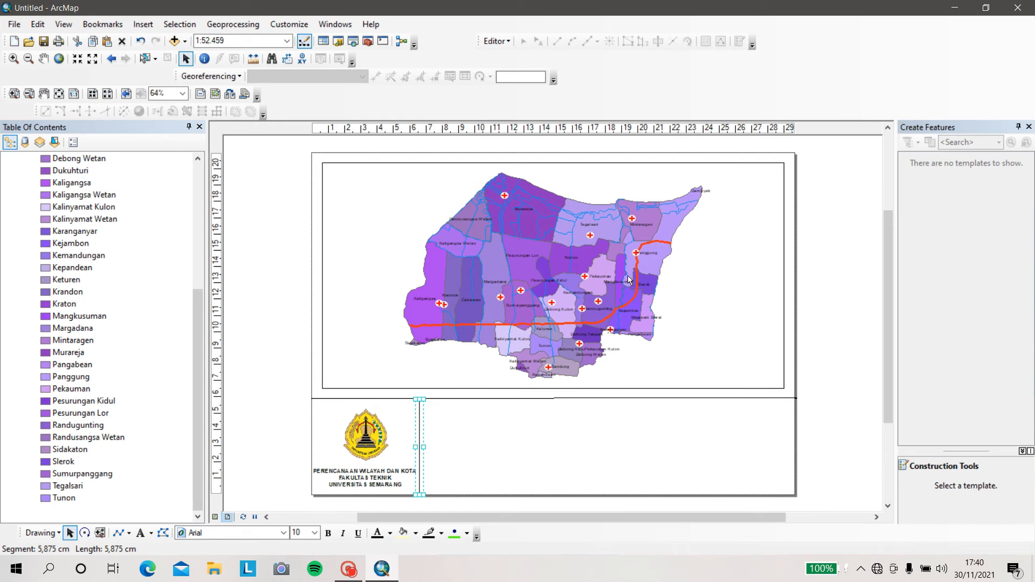
drag(432, 448, 467, 449)
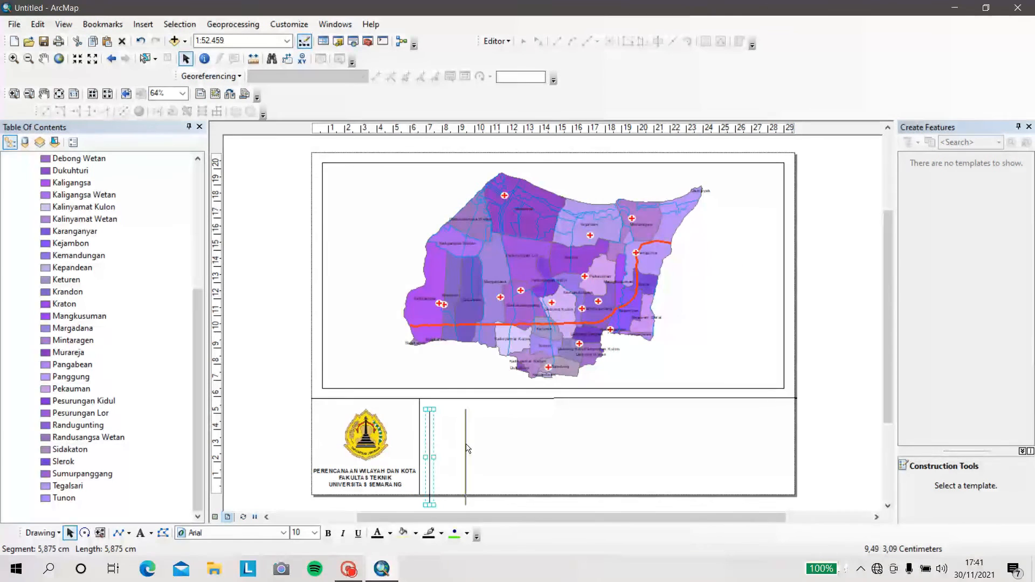
drag(468, 449, 629, 436)
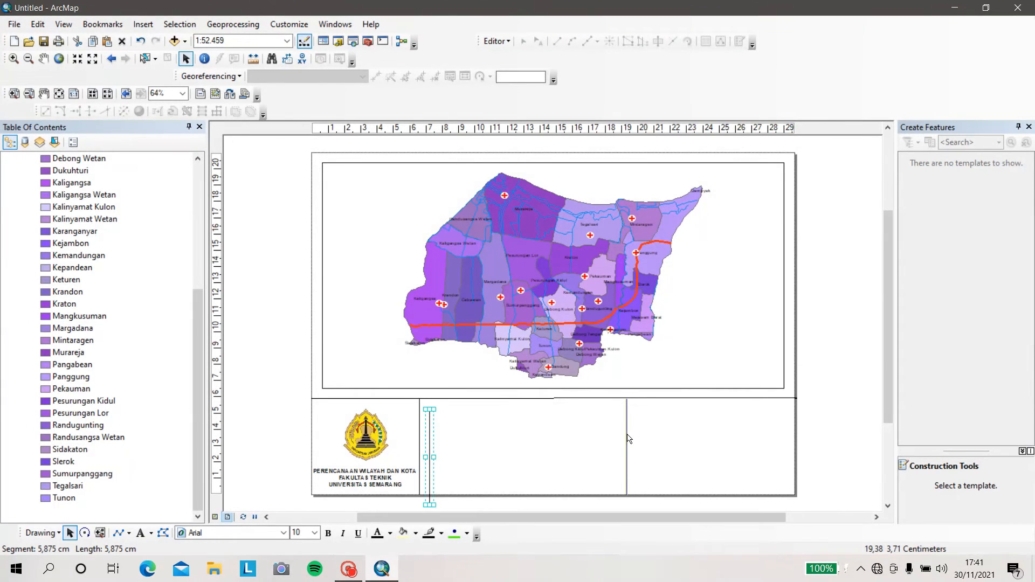
click(627, 437)
click(666, 442)
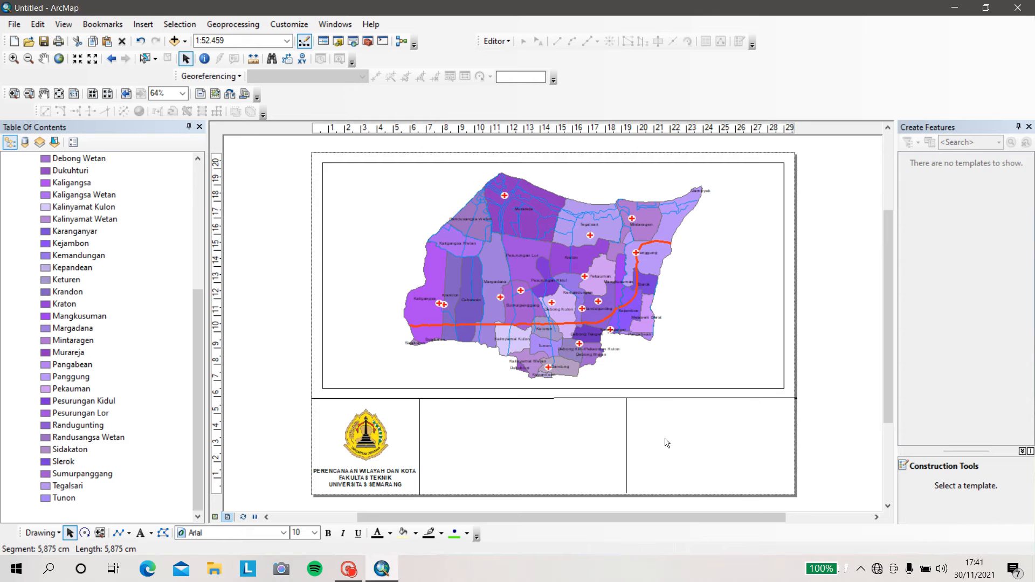
Nudge the copied vertical line down so that it reaches the page's bottom edge
click(626, 446)
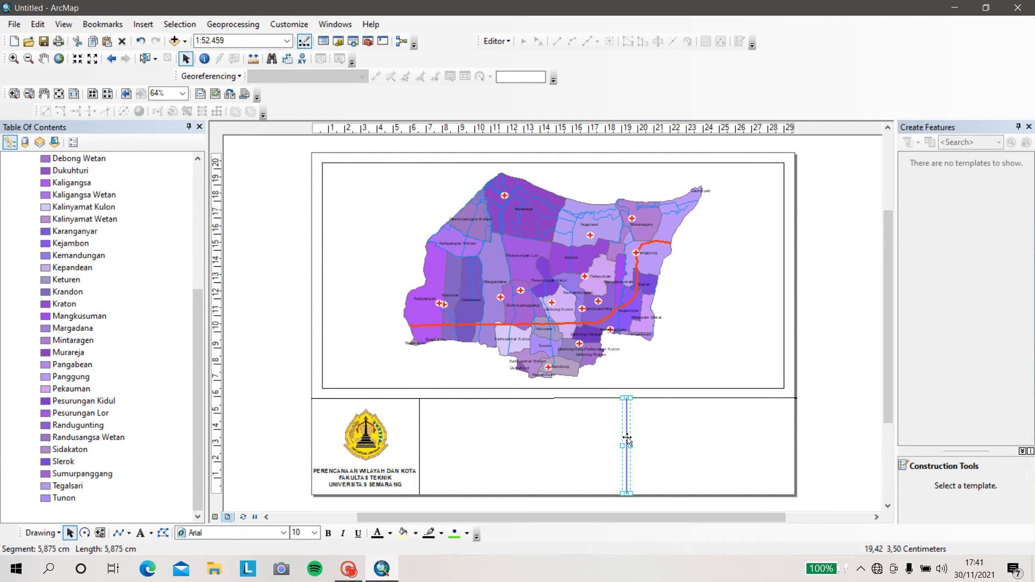
click(625, 445)
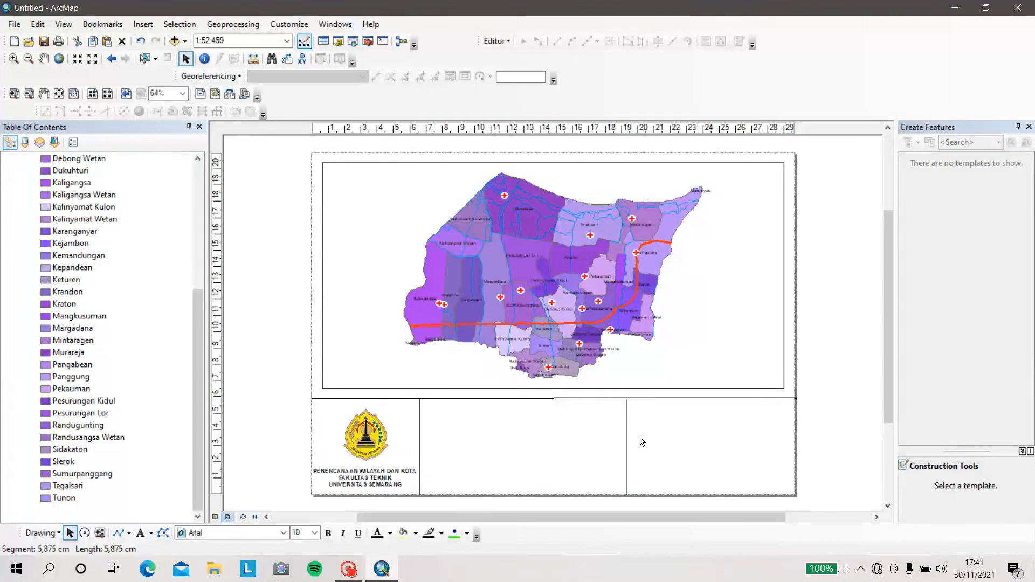
click(625, 445)
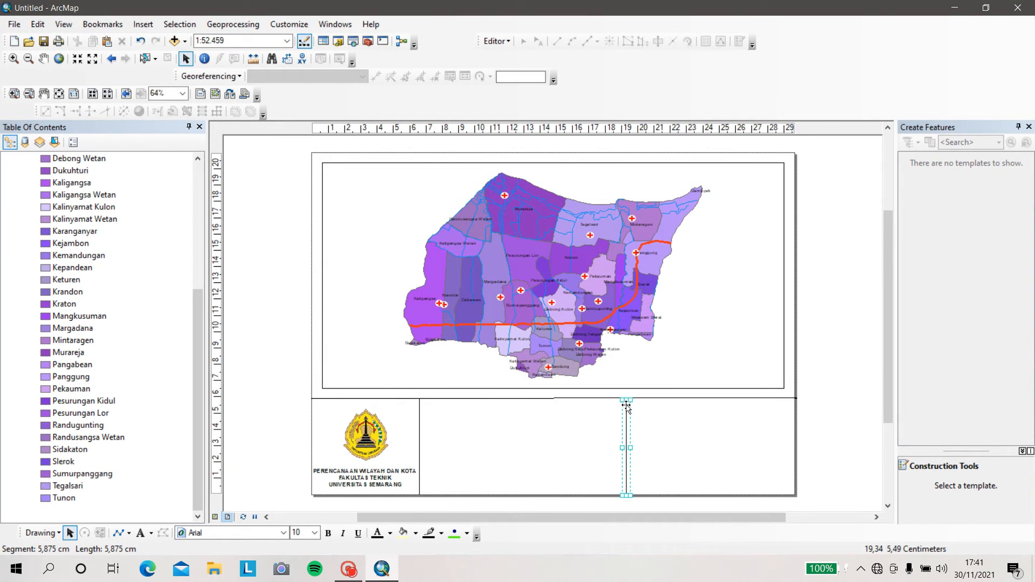
click(652, 442)
click(626, 452)
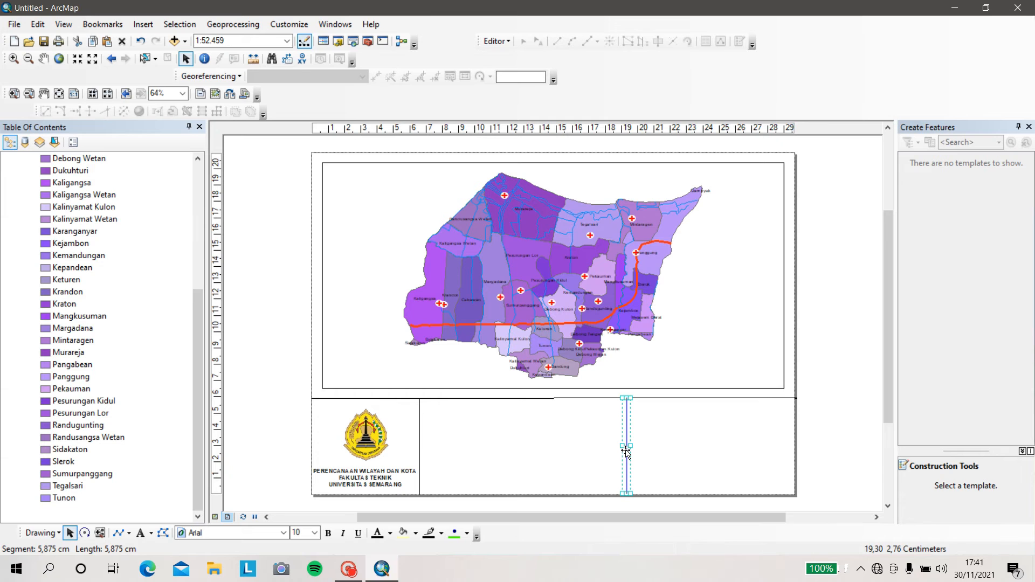
click(644, 402)
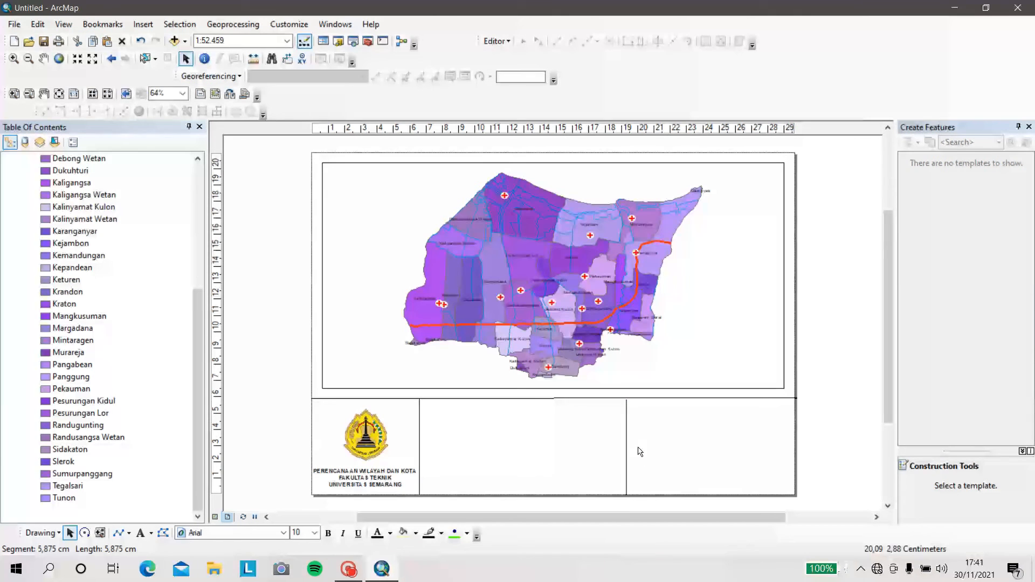
Delete the uneven horizontal dividing line and redraw it straight across the full page width, about 29.8 cm long
click(682, 398)
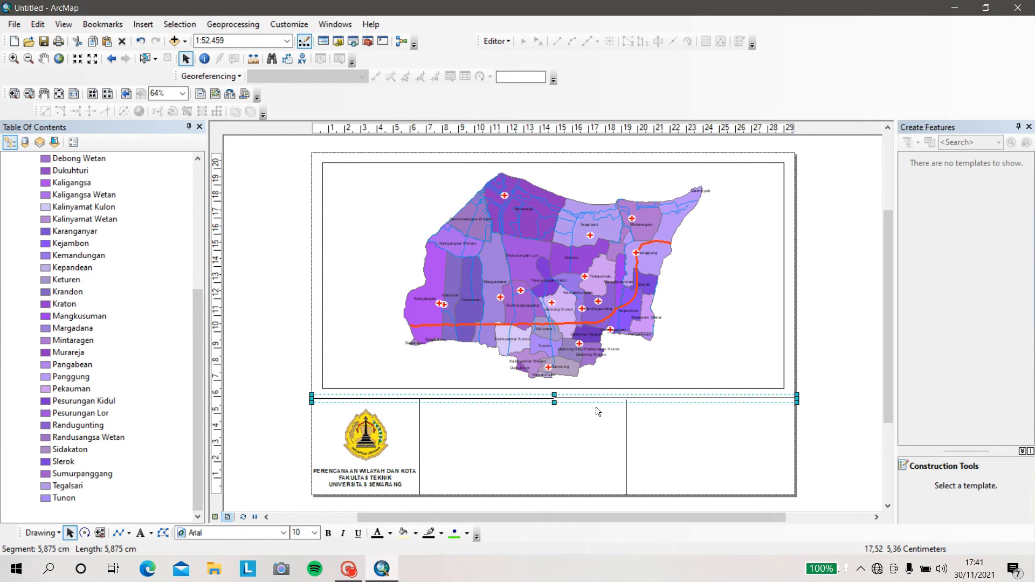
key(Delete)
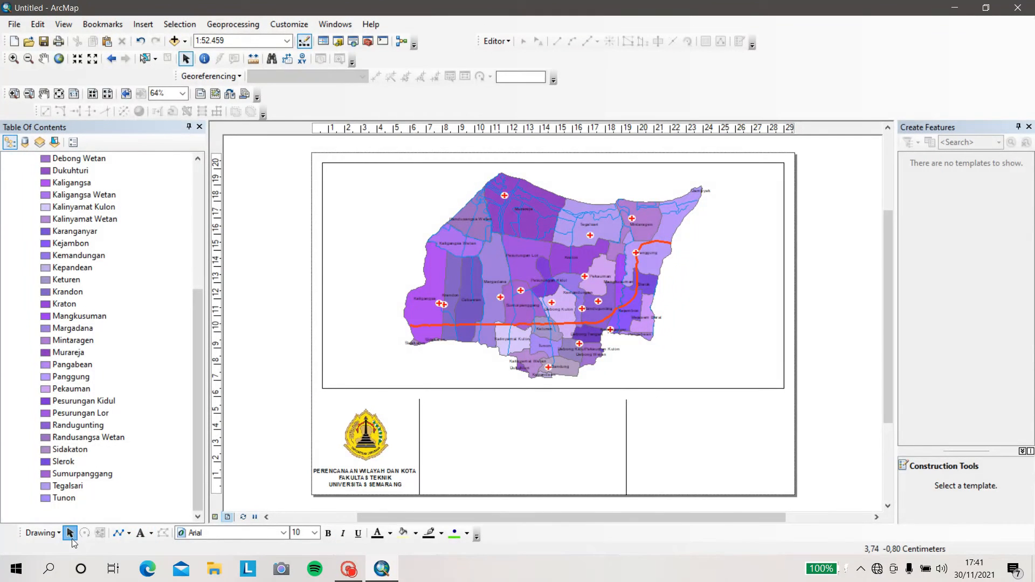
click(122, 532)
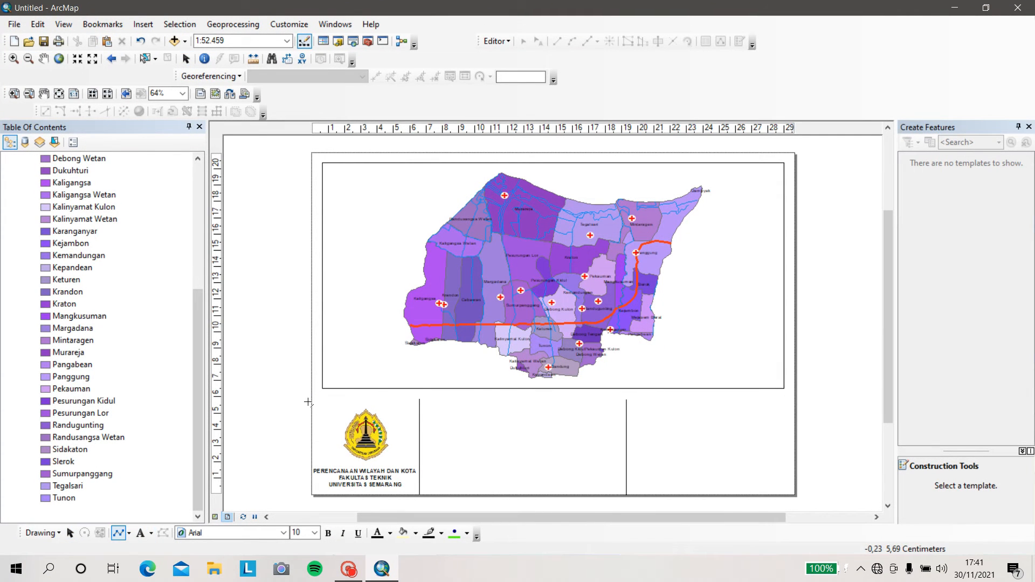
click(310, 399)
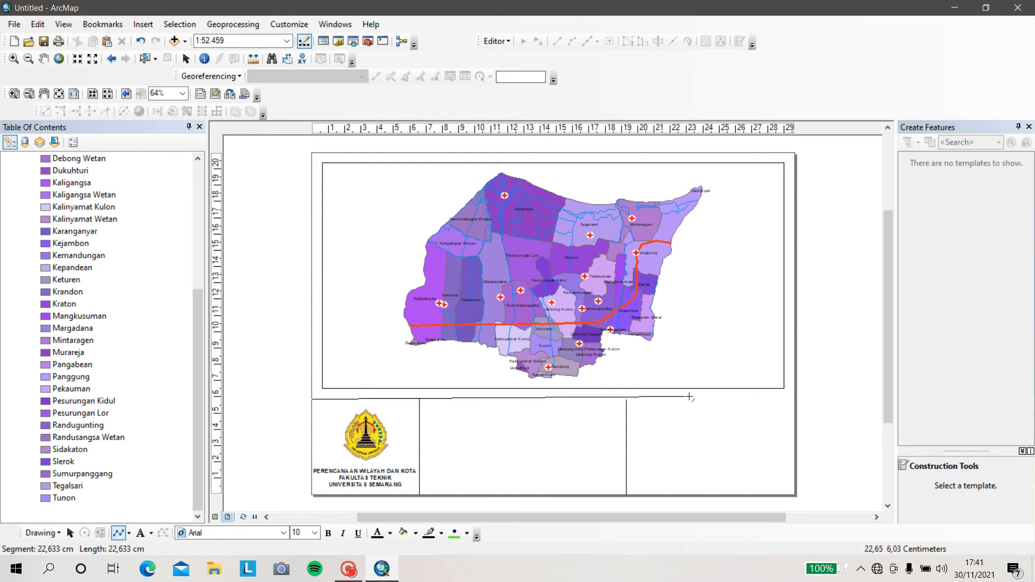
double_click(796, 399)
click(818, 410)
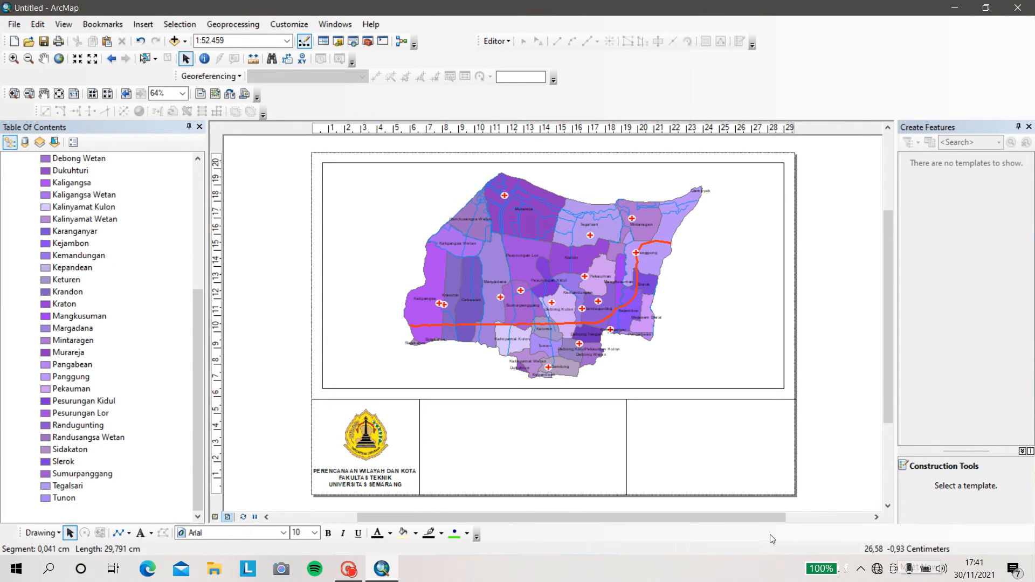
Duplicate the vertical line beside the logo and place the copy about 22.6 cm from the page's left edge, below the dividing line
click(421, 442)
right_click(421, 436)
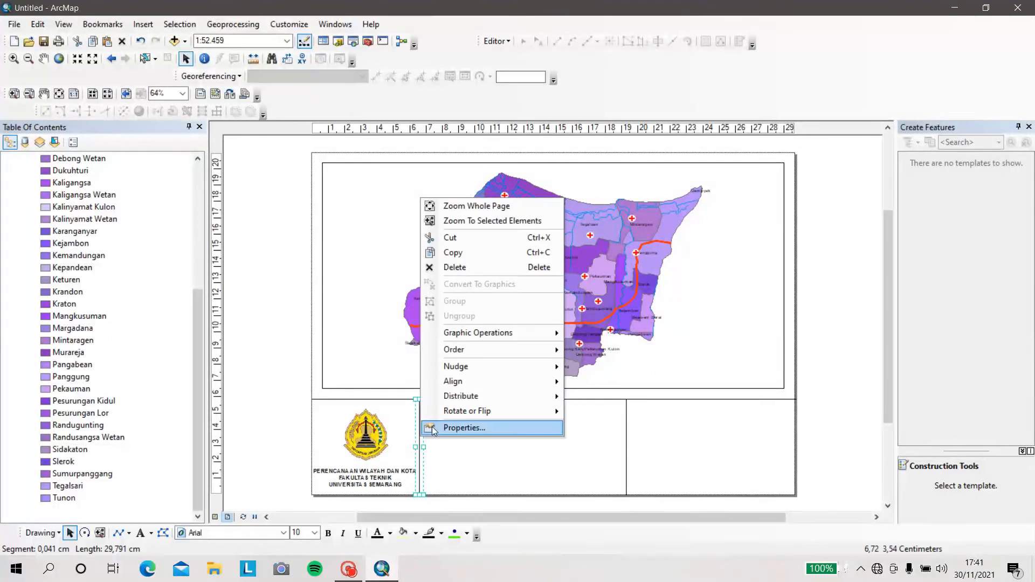
click(470, 251)
right_click(682, 451)
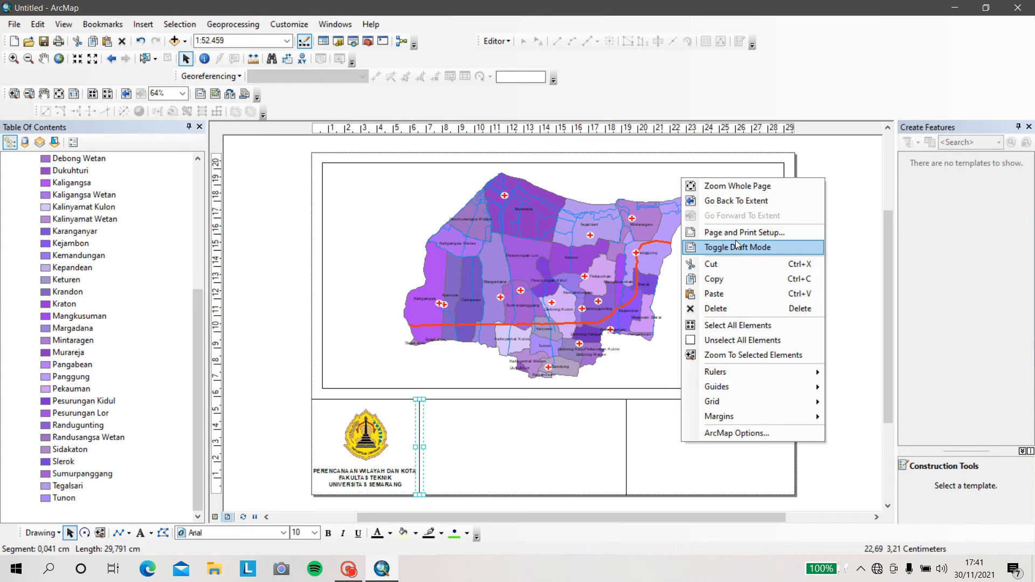
click(723, 291)
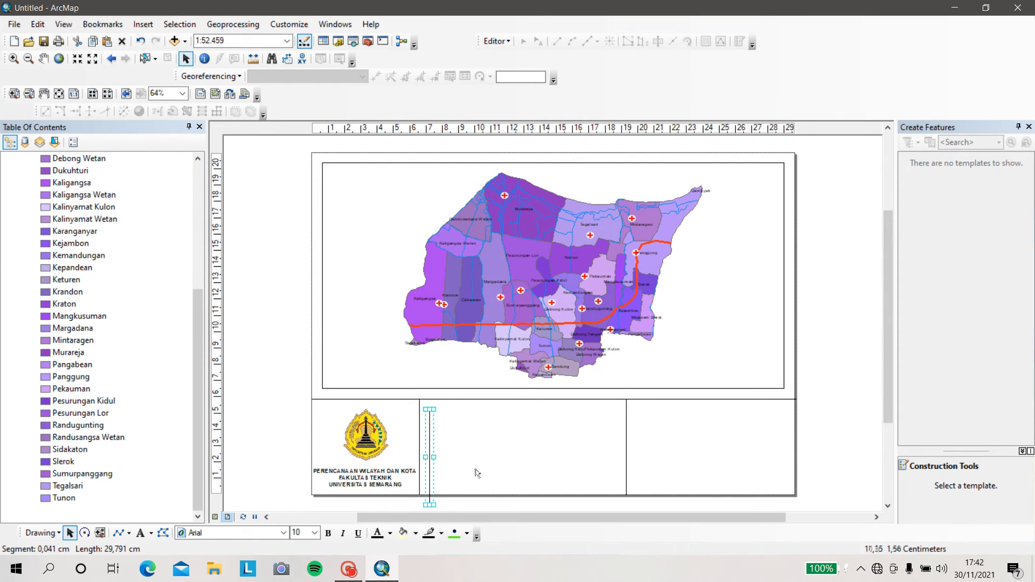
drag(430, 470, 684, 466)
drag(684, 461, 682, 464)
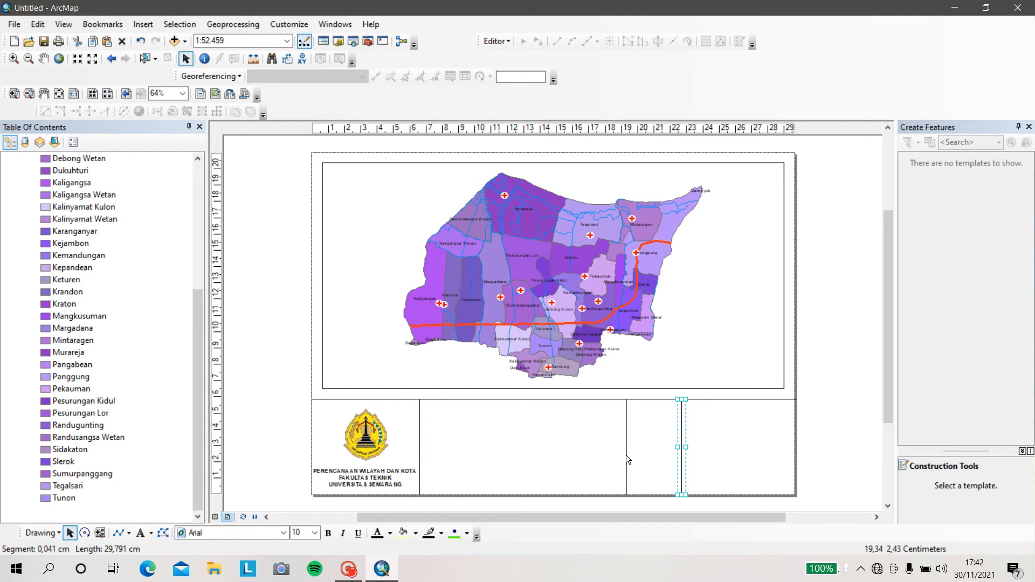
Shift the middle vertical line slightly to the left
click(627, 458)
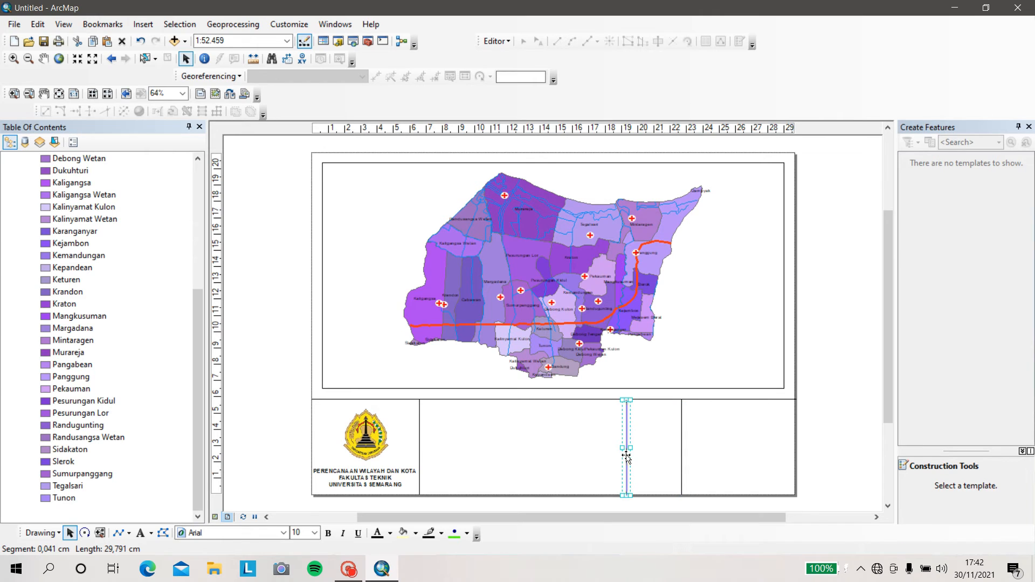
drag(625, 456, 624, 457)
click(641, 455)
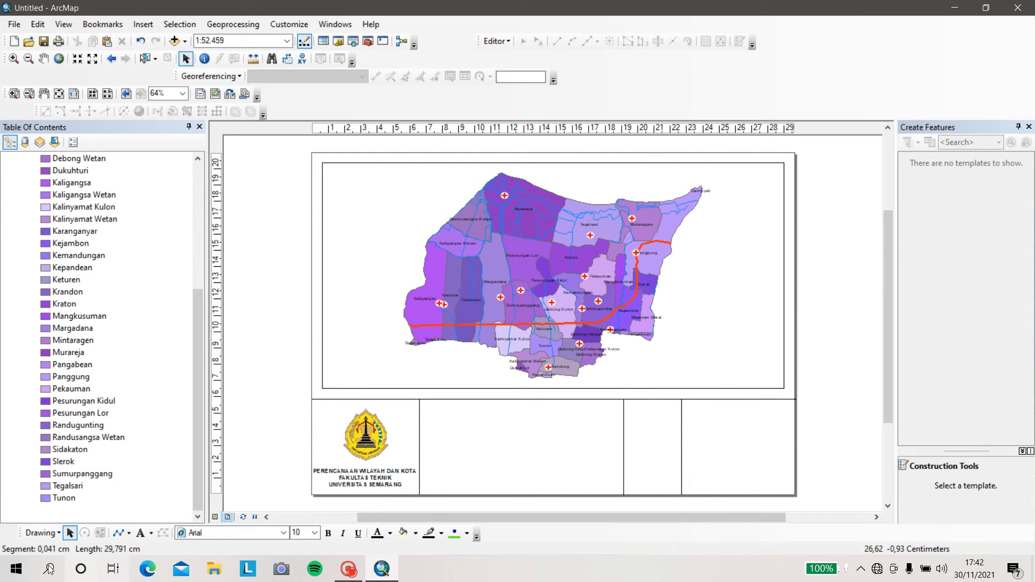
Draw a horizontal line about 12.6 cm long near the top of the strip, between the logo cell's divider and the middle vertical line
click(129, 533)
click(122, 520)
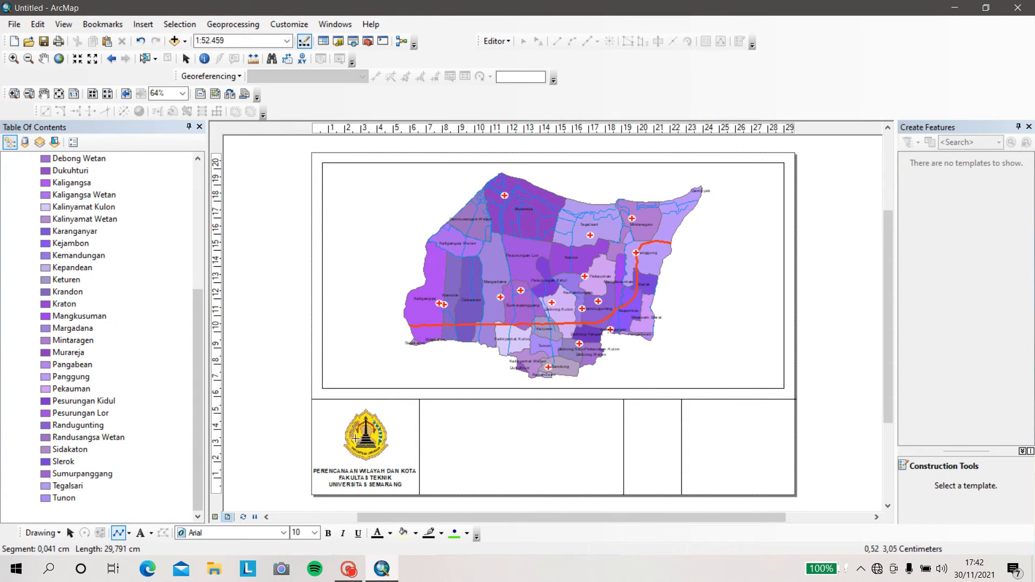
click(419, 415)
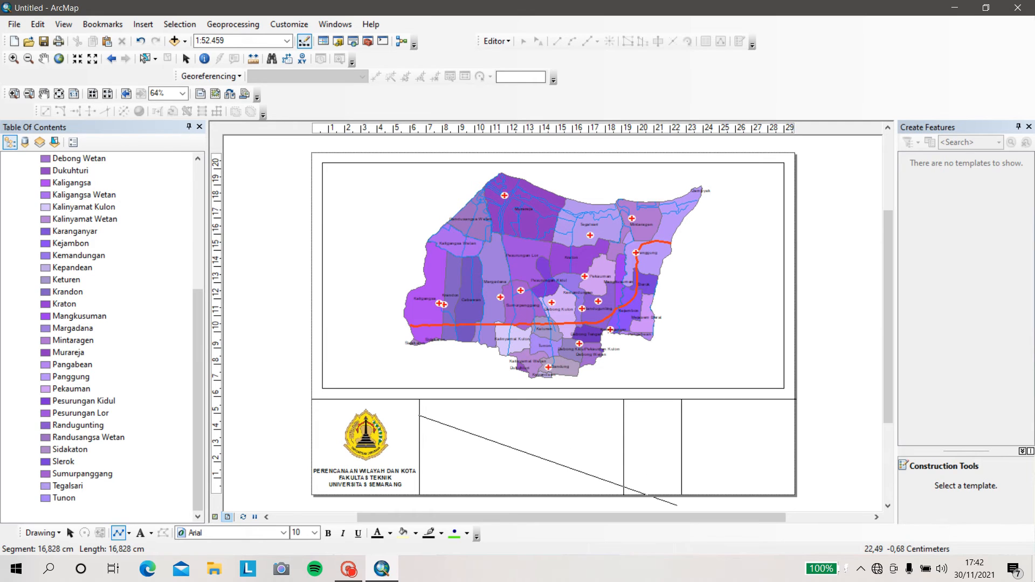
double_click(624, 416)
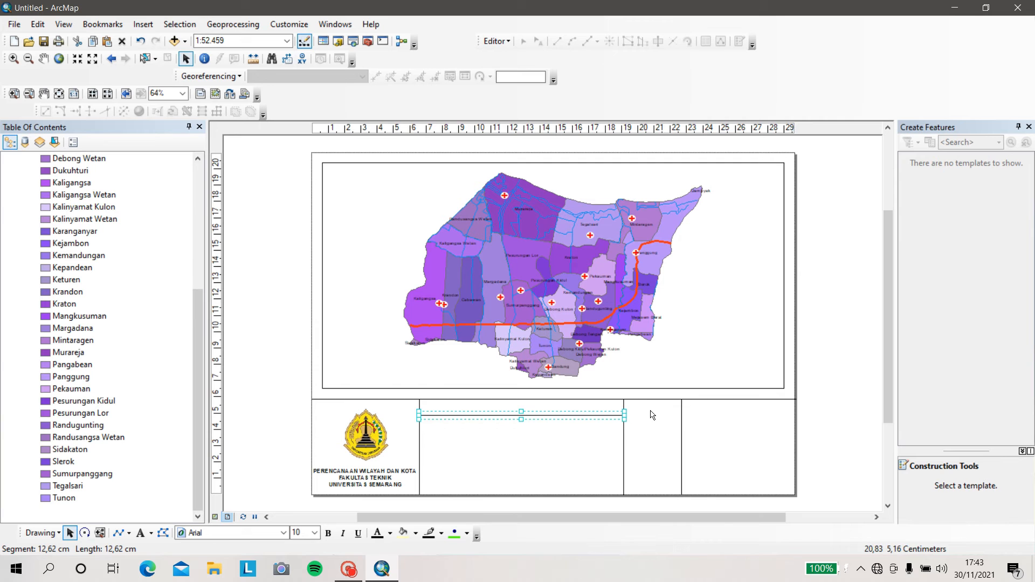
click(650, 411)
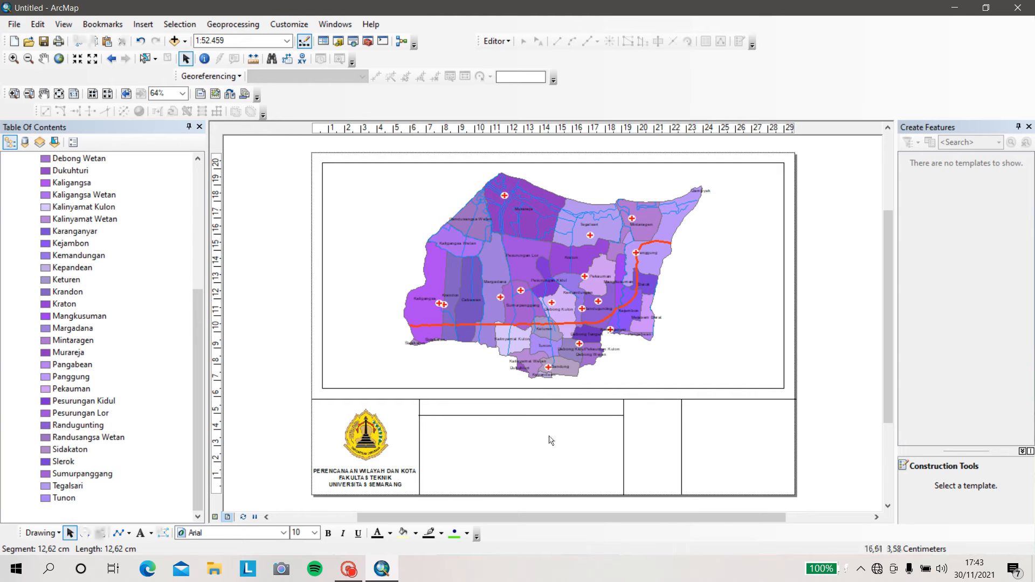
Draw a horizontal line about 3.6 cm long across the lower part of the narrow cell between the middle and rightmost vertical lines
click(122, 534)
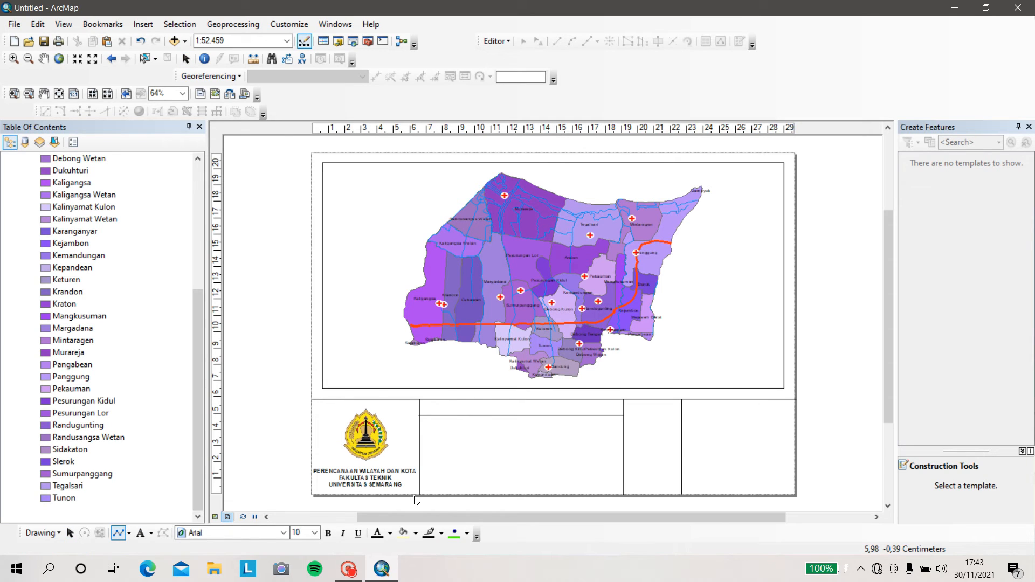
click(624, 469)
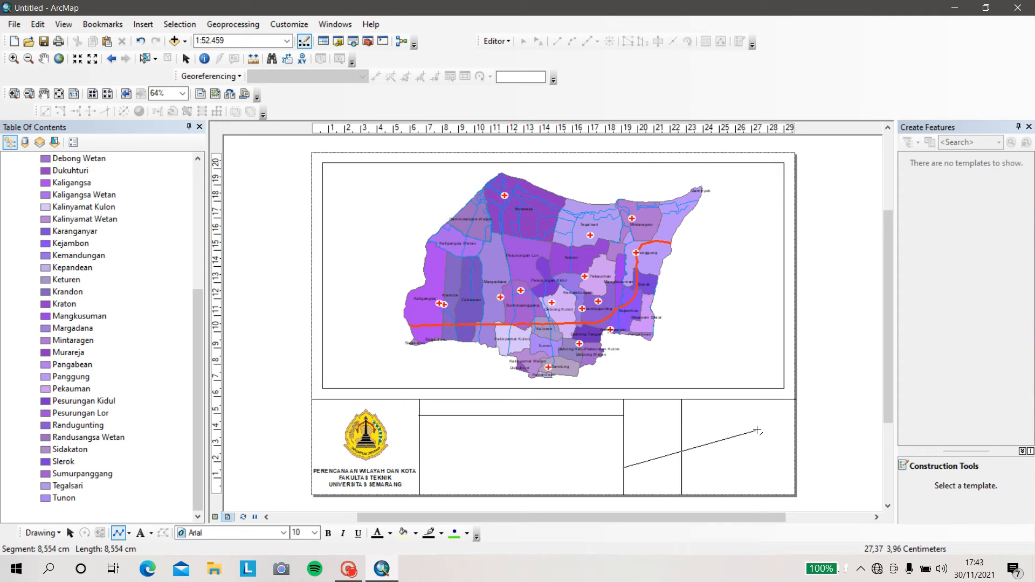
double_click(680, 469)
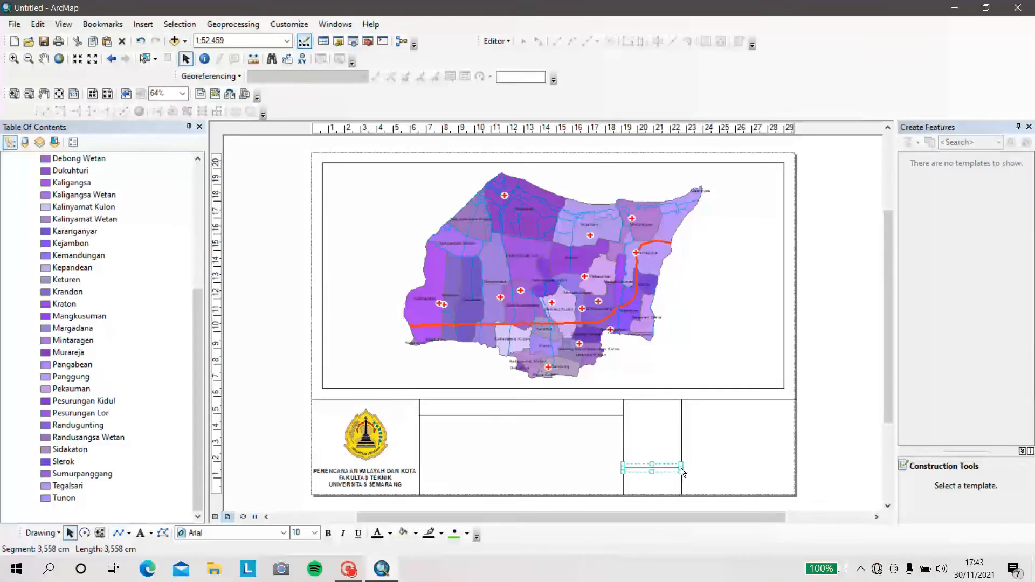
click(750, 458)
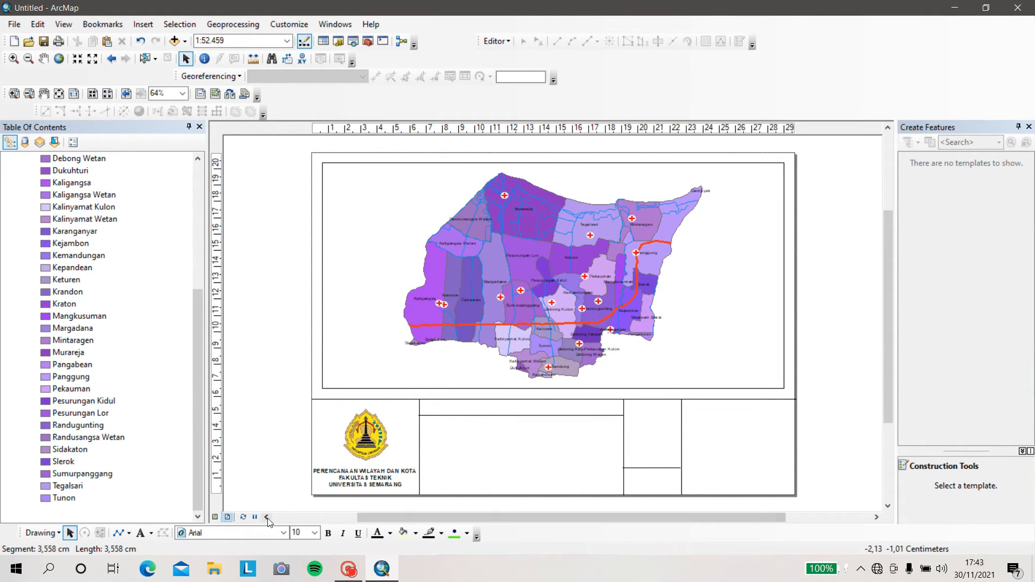
Draw a horizontal line about 7 cm long across the strip's rightmost cell, from its vertical divider to the page's right edge
click(121, 533)
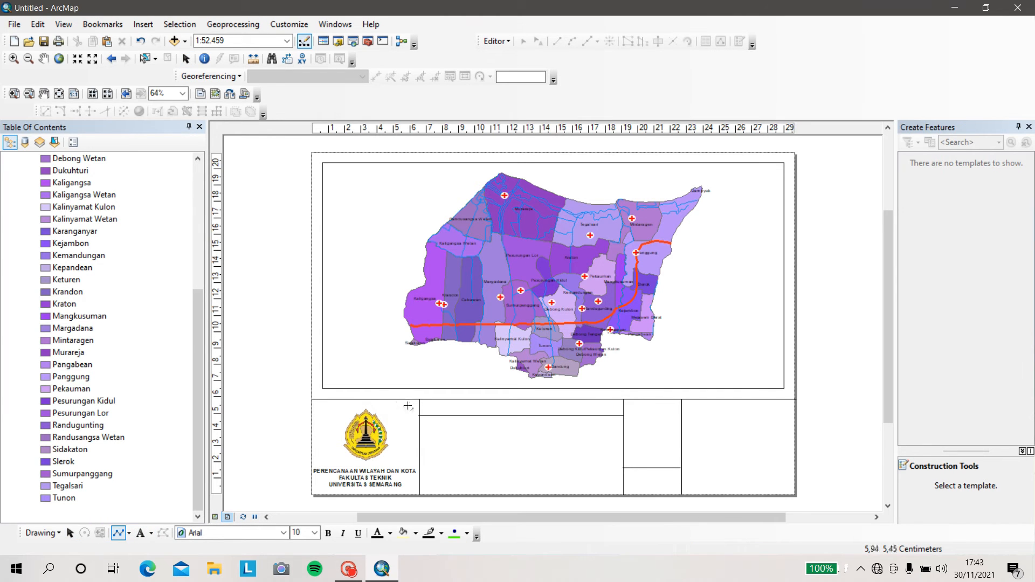
click(682, 435)
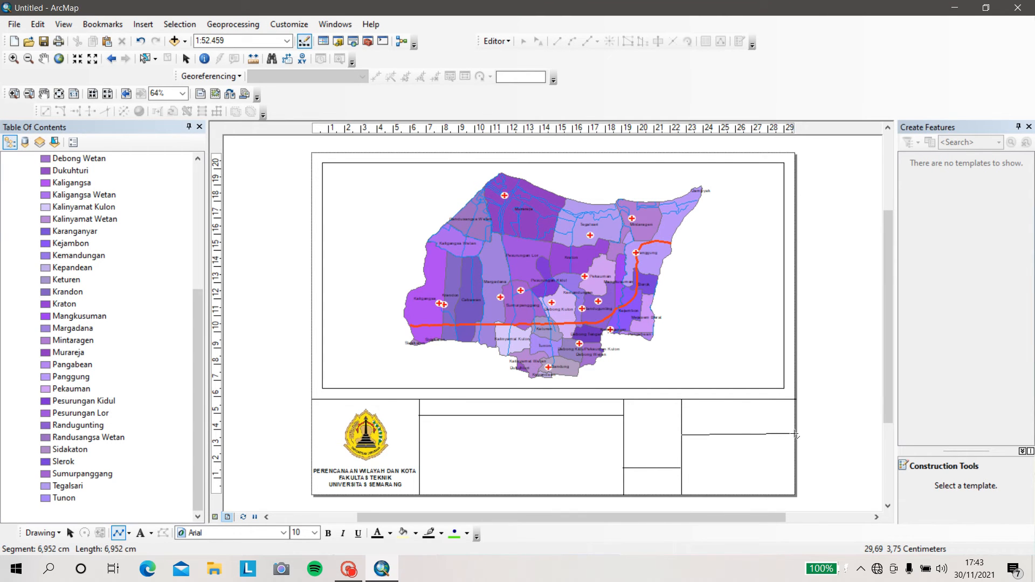
double_click(794, 435)
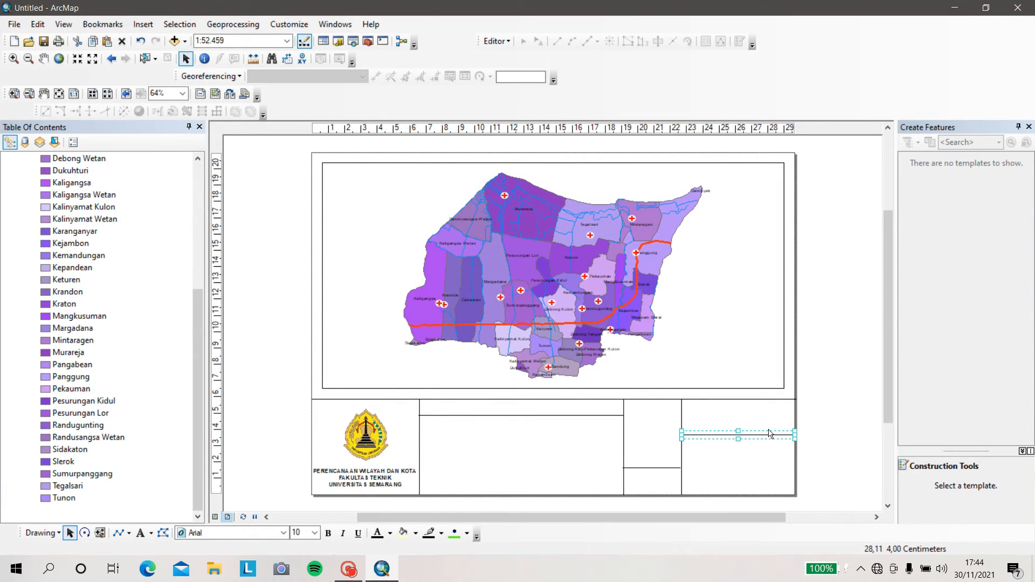
Duplicate the rightmost cell's horizontal line and place the copy lower in the same cell, spanning its full width
right_click(769, 436)
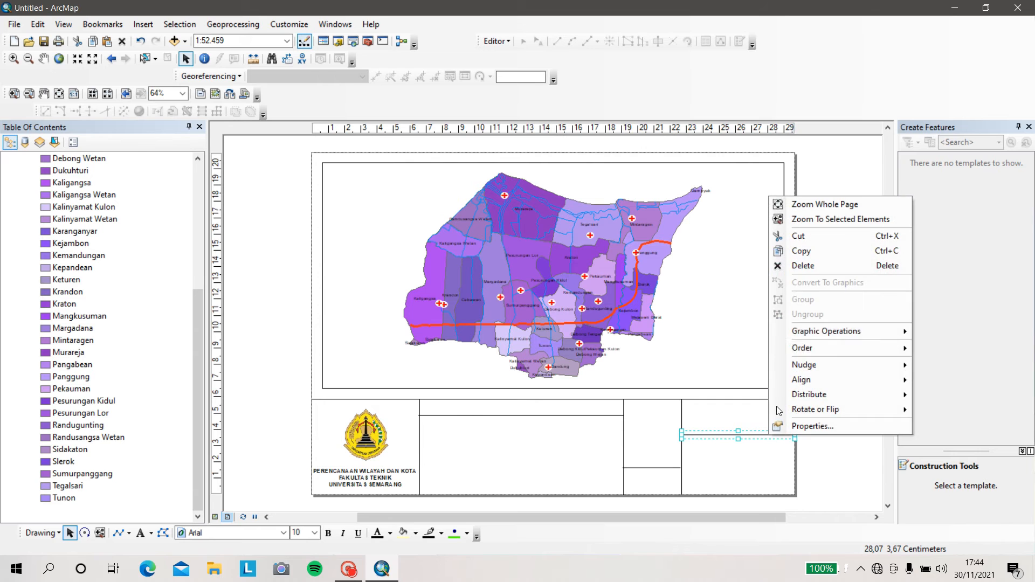
click(794, 252)
right_click(725, 461)
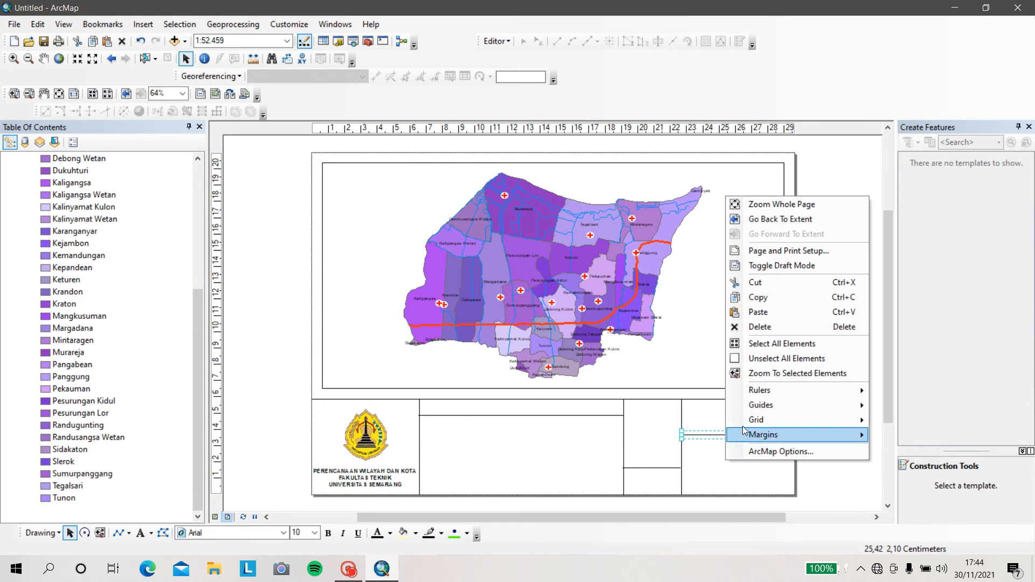
click(758, 313)
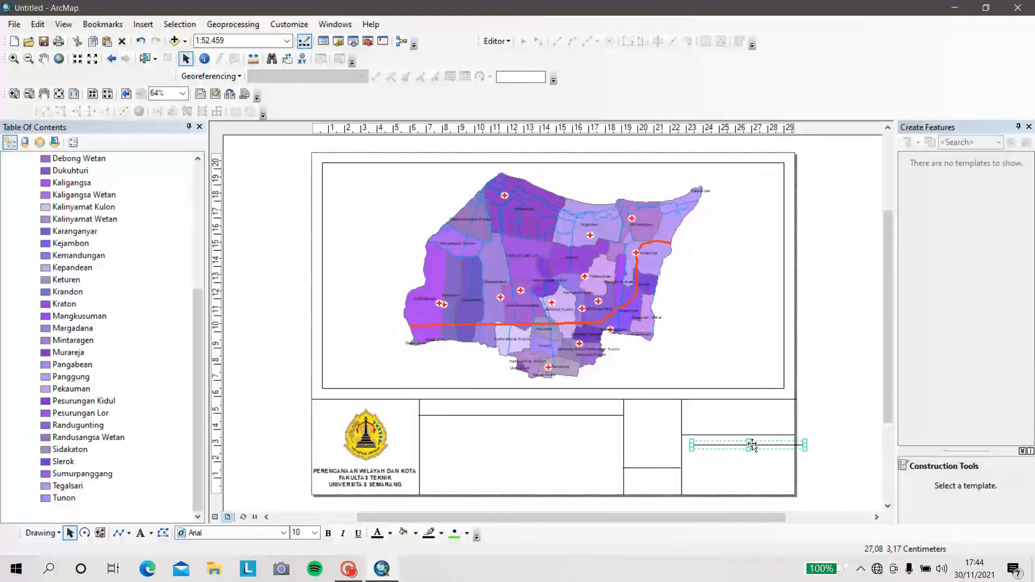
drag(755, 446, 744, 473)
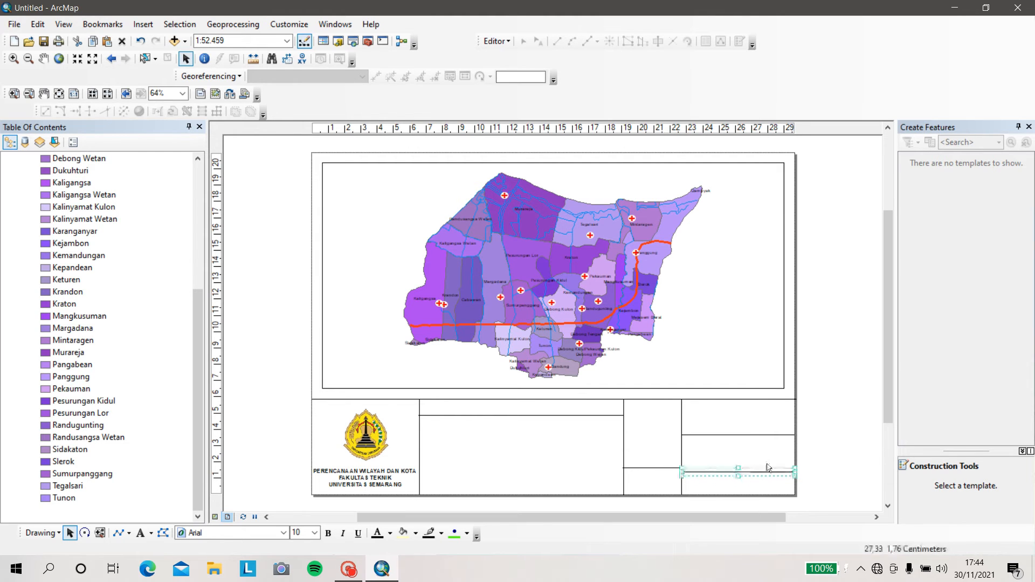
click(833, 460)
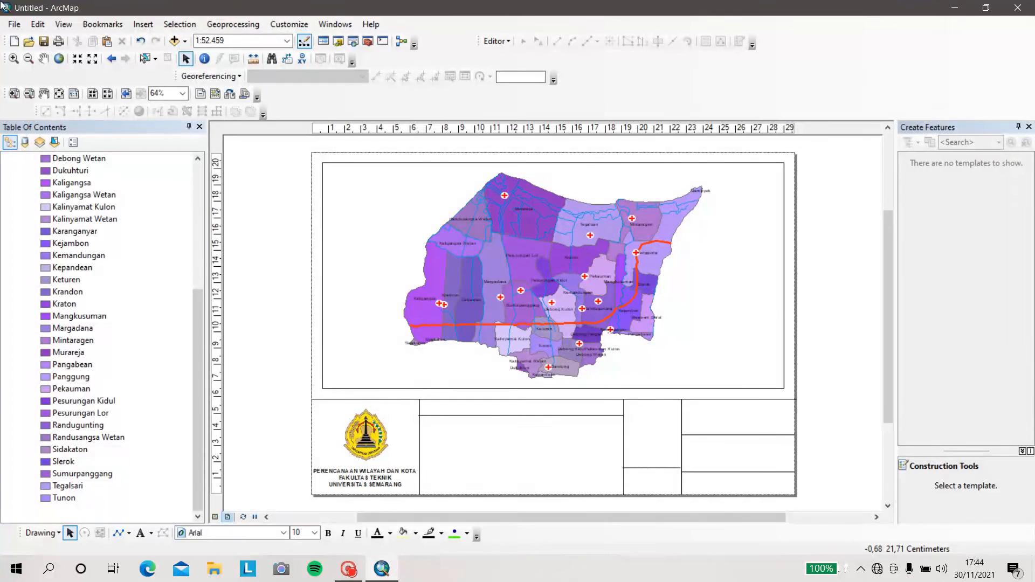
click(143, 26)
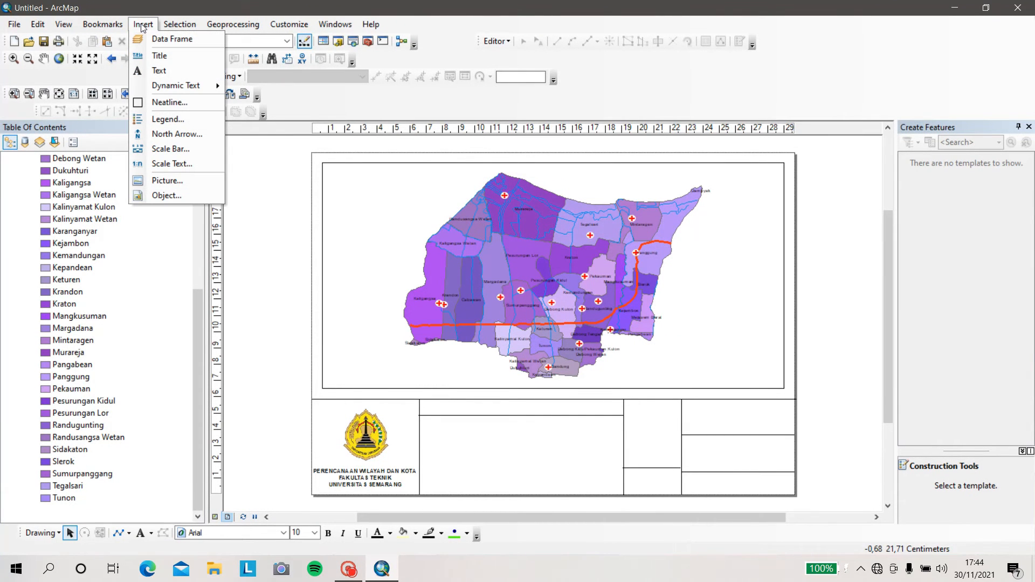
click(171, 118)
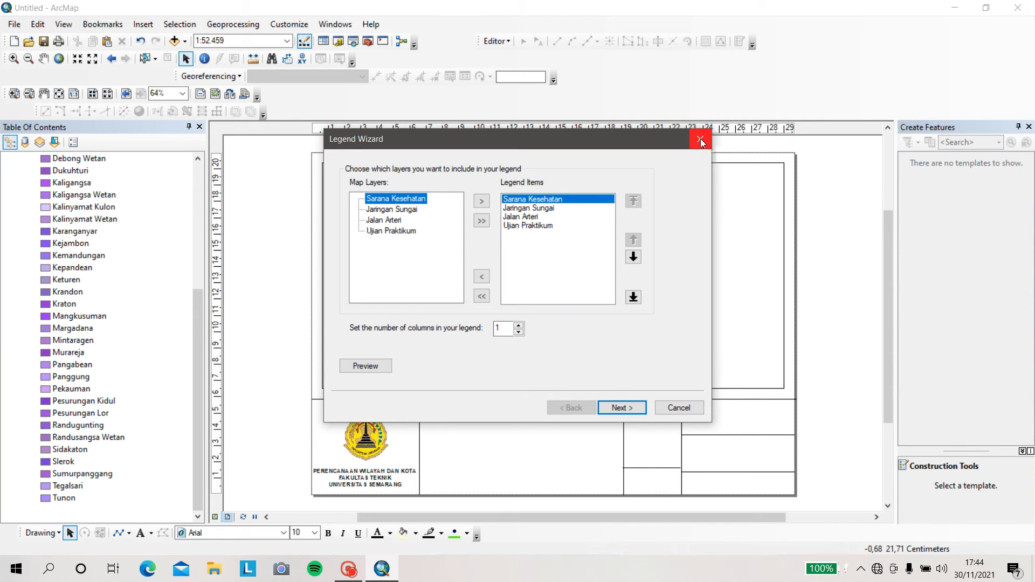
click(700, 140)
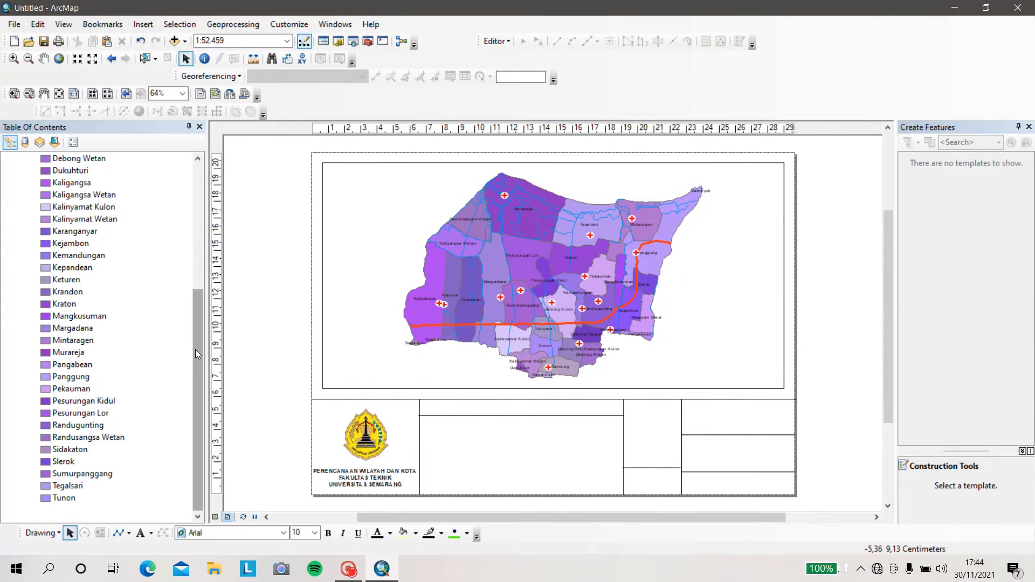
Clear the name of the Ujian Praktikum layer so that it is blank
drag(195, 350, 204, 226)
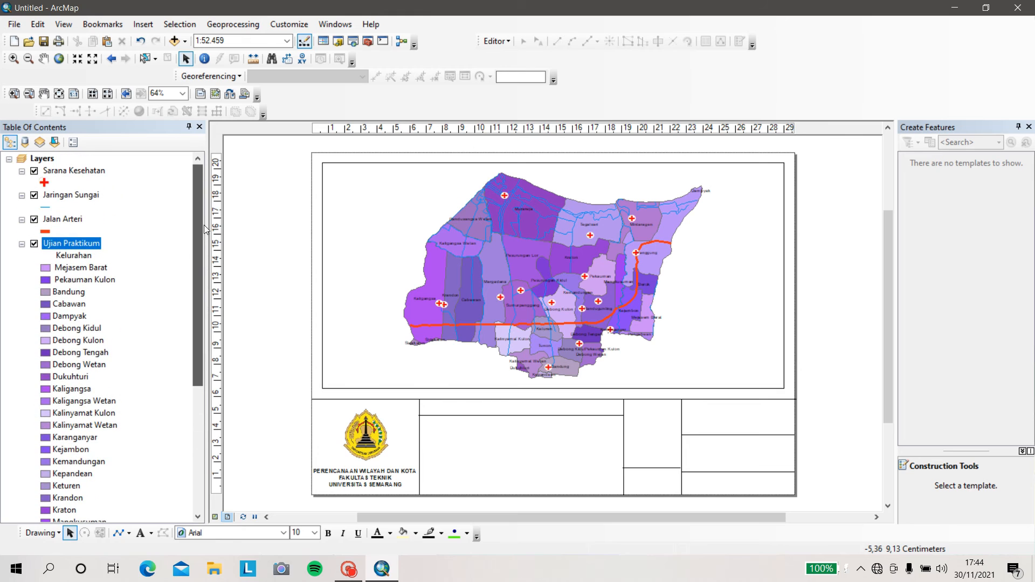
click(59, 245)
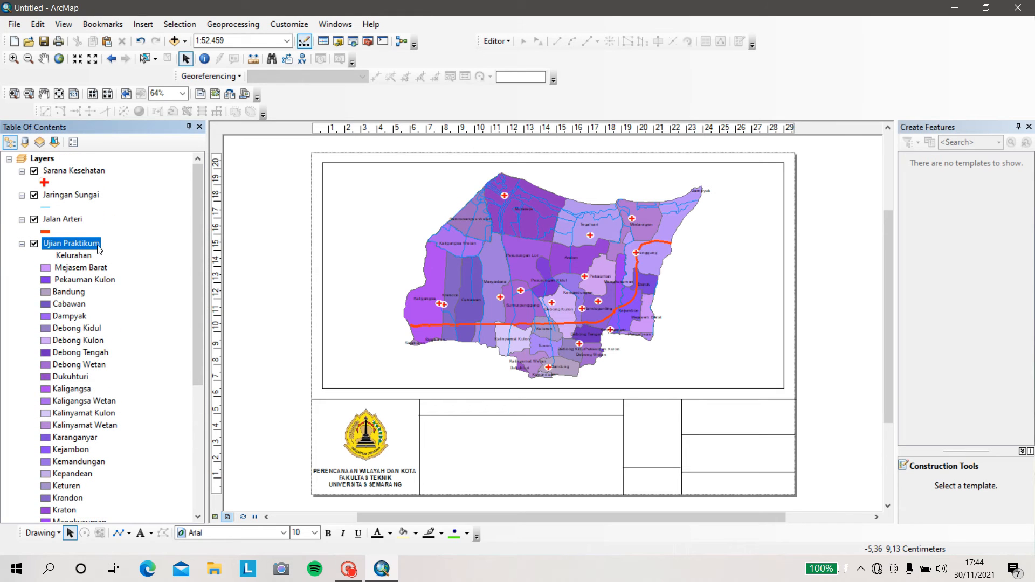
click(97, 248)
key(BackSpace)
key(Return)
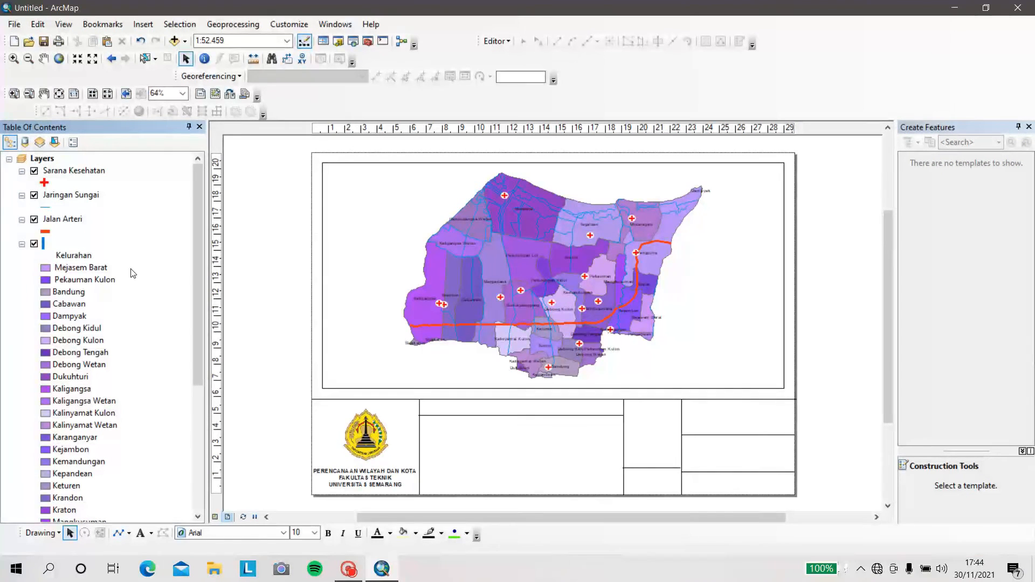
click(144, 25)
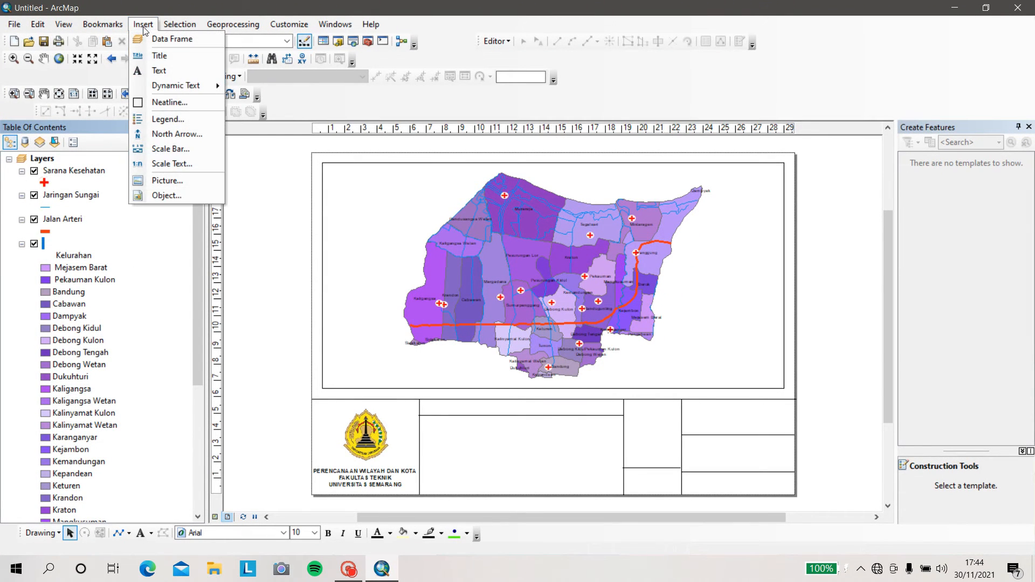
click(196, 121)
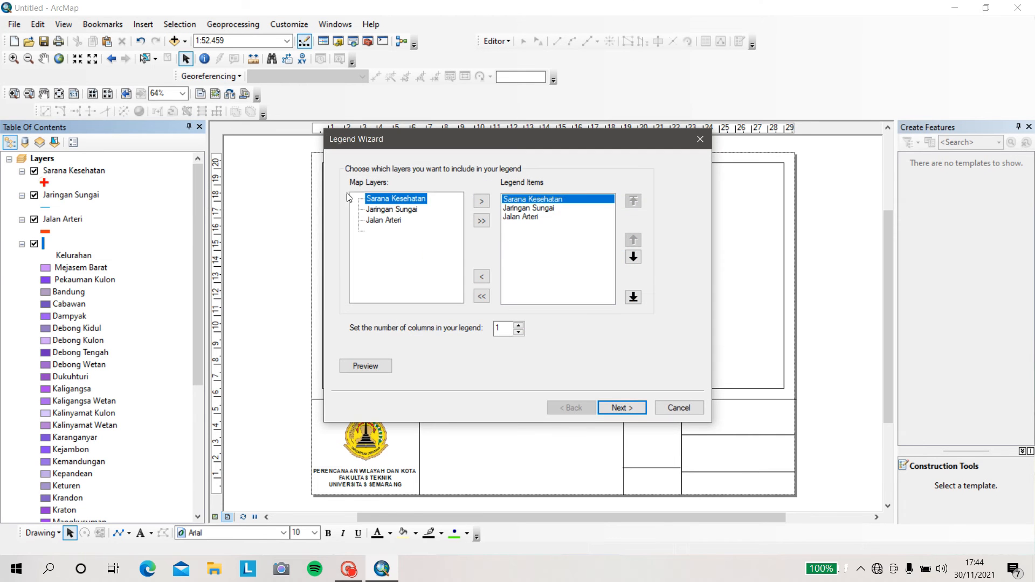
click(381, 232)
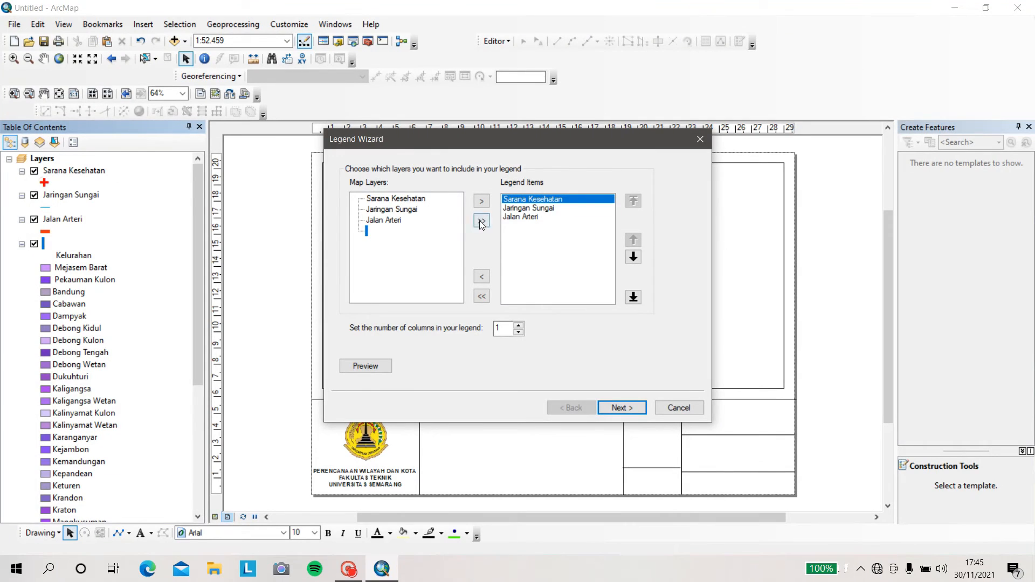
click(635, 262)
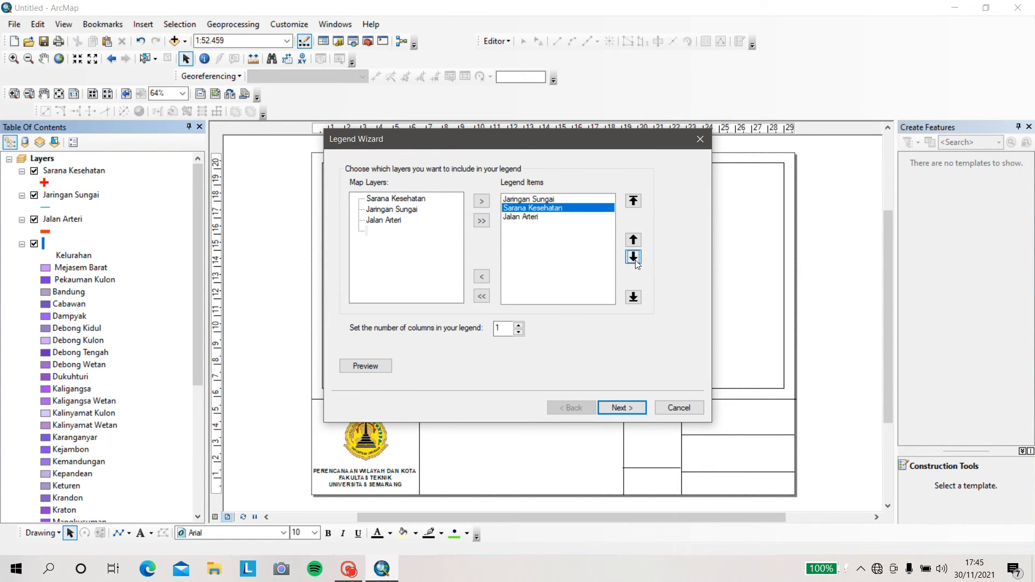
click(636, 262)
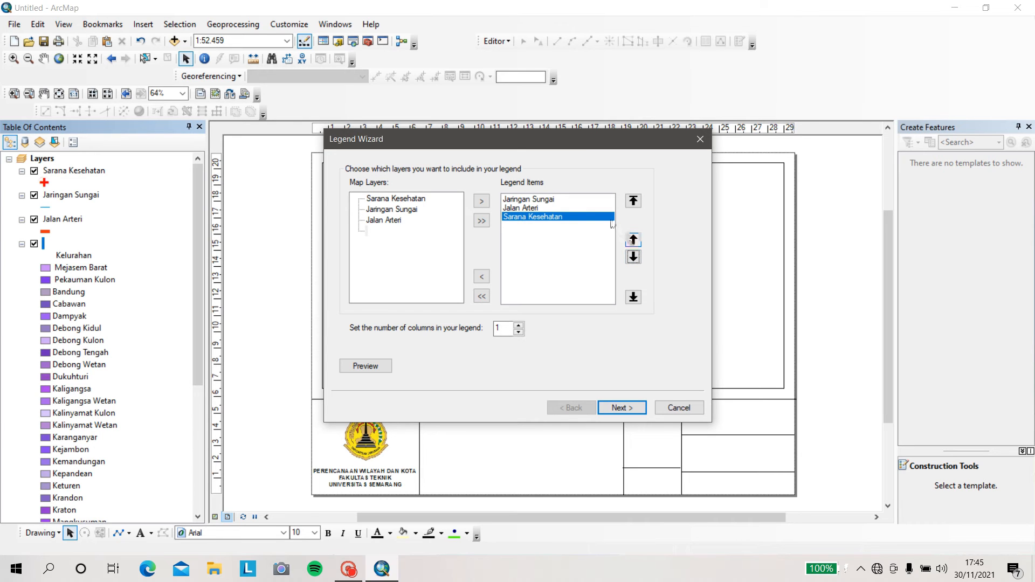
click(387, 234)
click(482, 203)
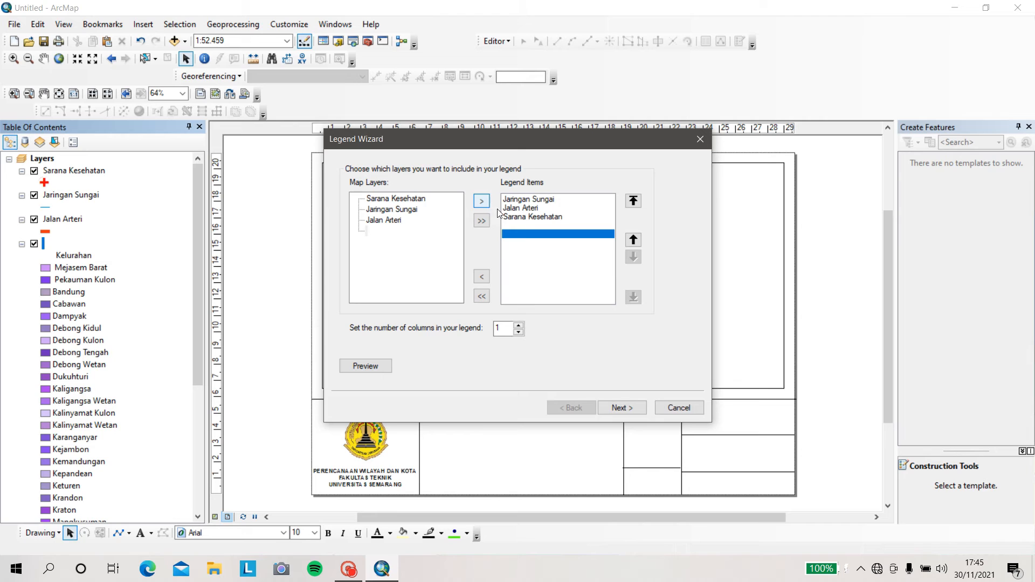
click(634, 203)
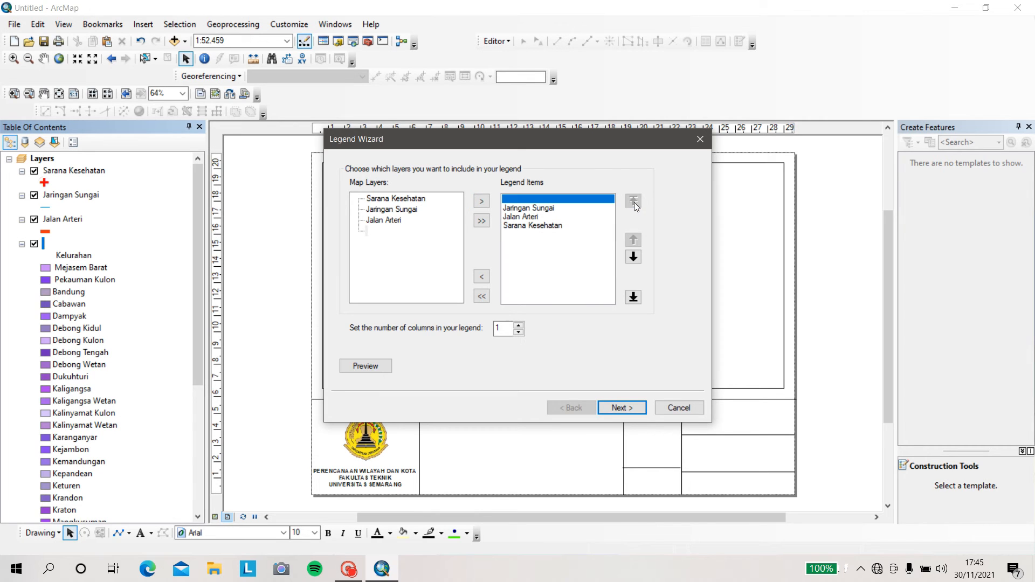
click(532, 236)
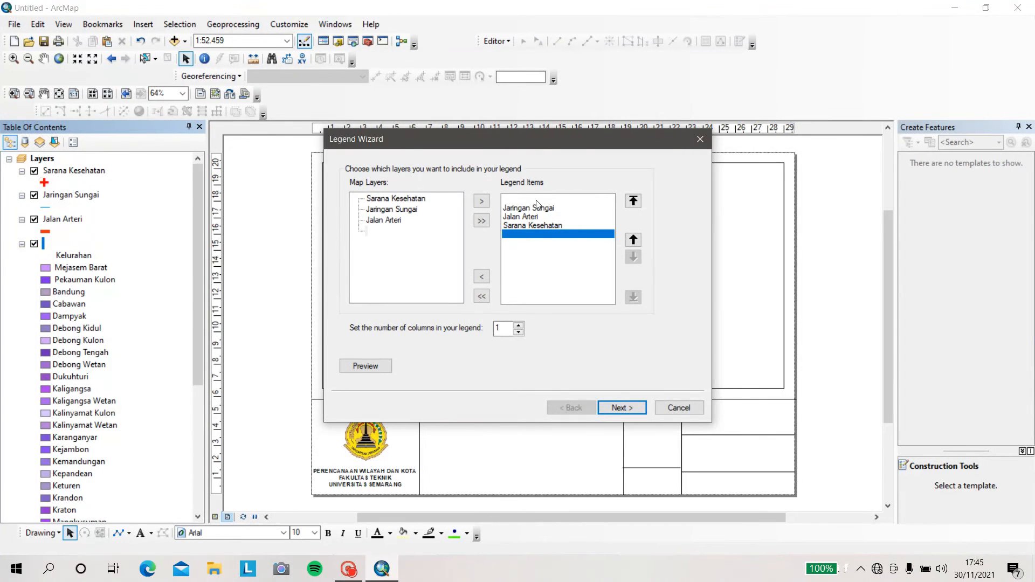
click(701, 140)
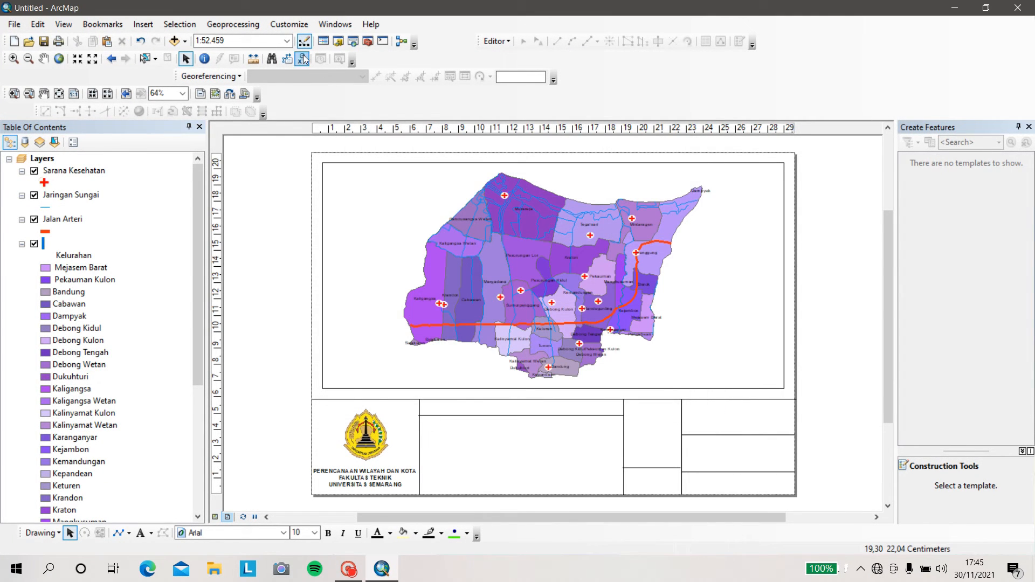
Start inserting a legend and move the blank-named layer to the top of the legend items
click(144, 25)
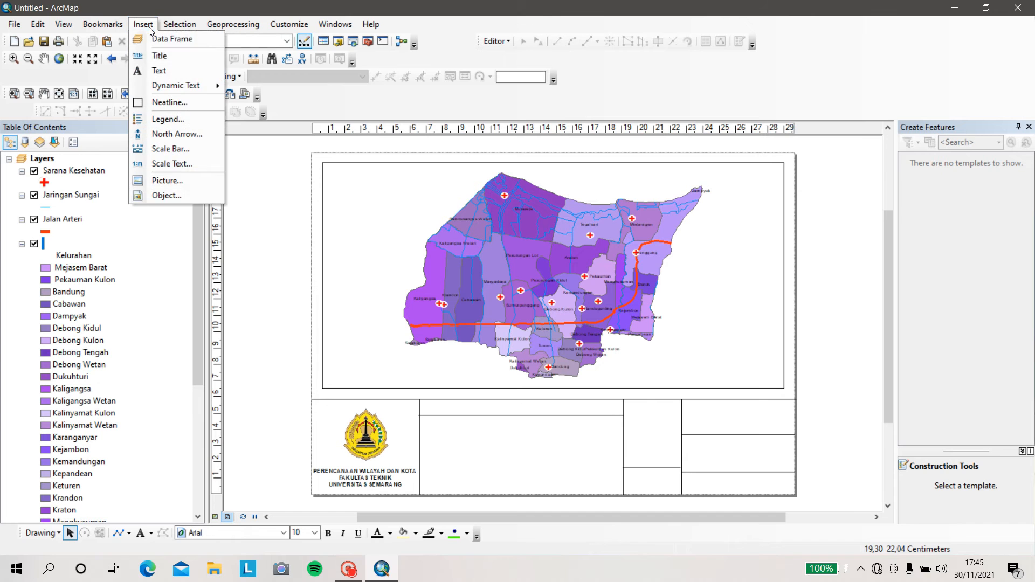
click(168, 120)
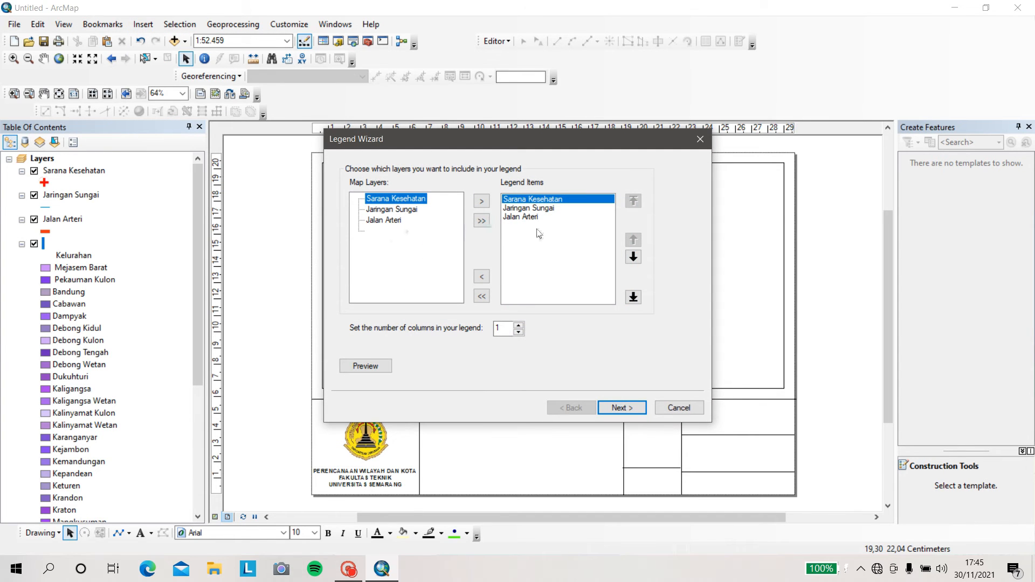
click(515, 225)
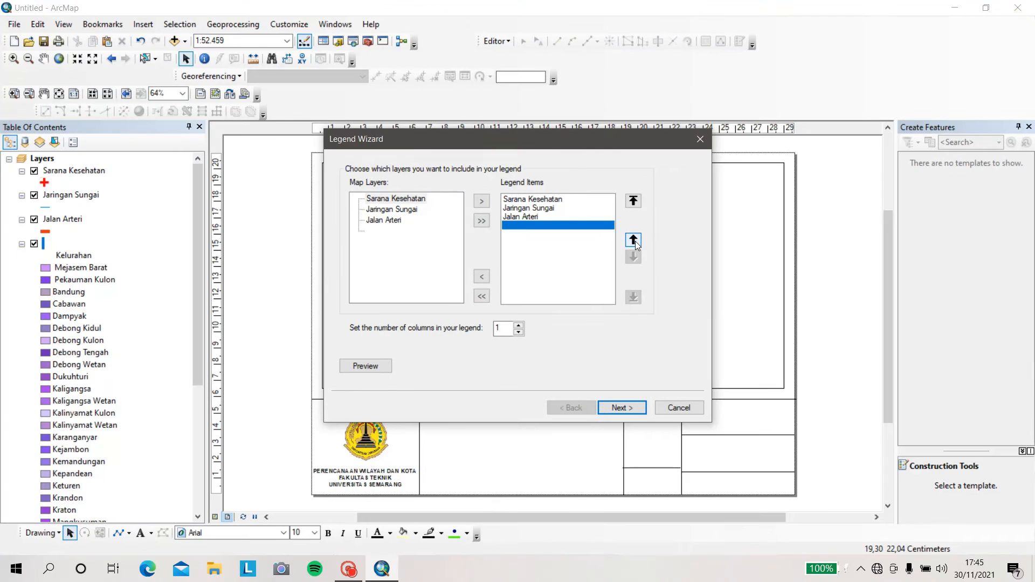
click(634, 203)
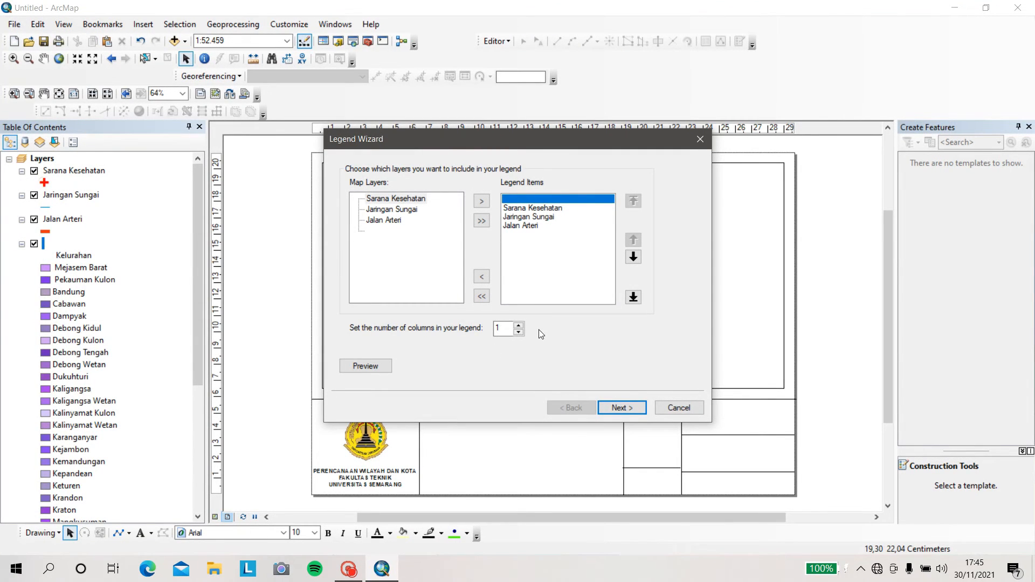
Set the legend to five columns and finish inserting it with the default title, frame, patch and spacing settings
click(519, 325)
click(519, 325)
click(629, 413)
click(623, 412)
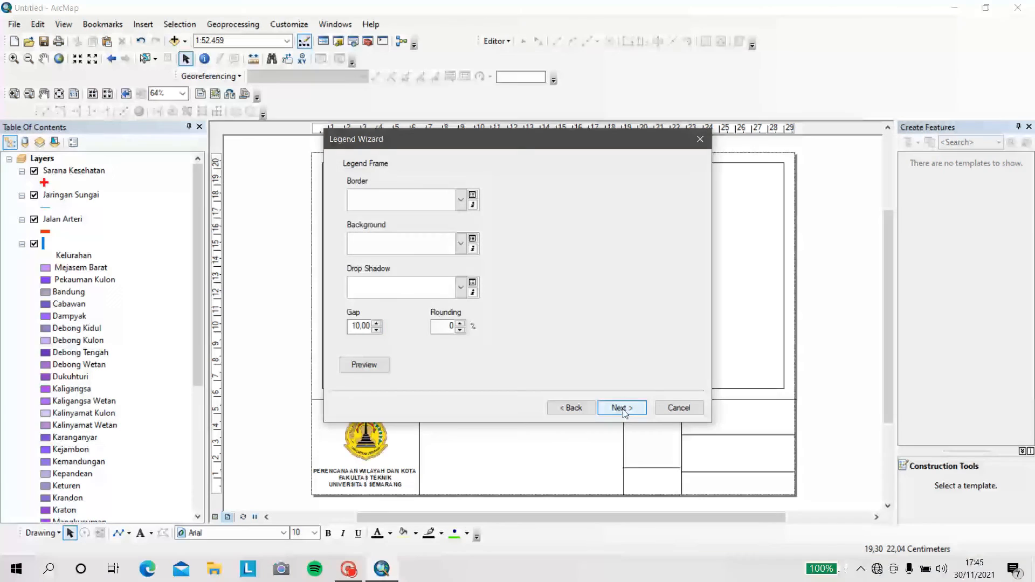
click(624, 411)
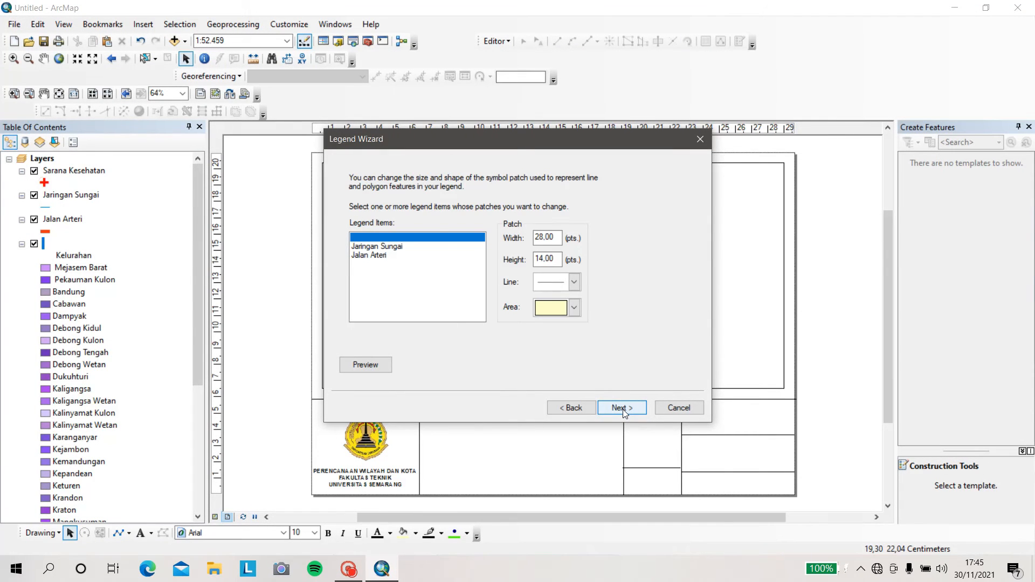
click(623, 409)
click(622, 409)
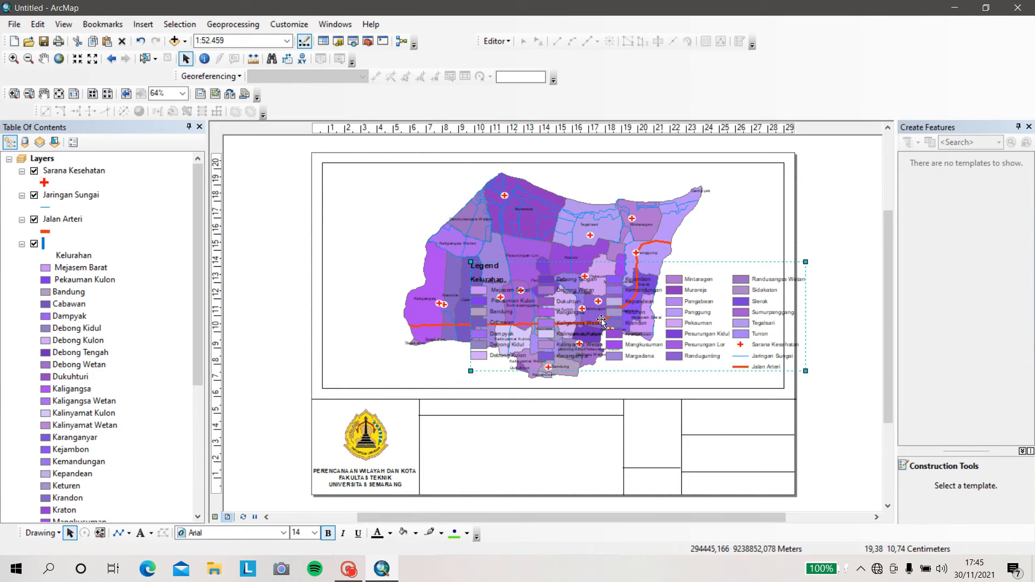
Fit the legend into the strip cell beside the logo, scaled to the cell's width, and clear its title text
drag(537, 303, 493, 436)
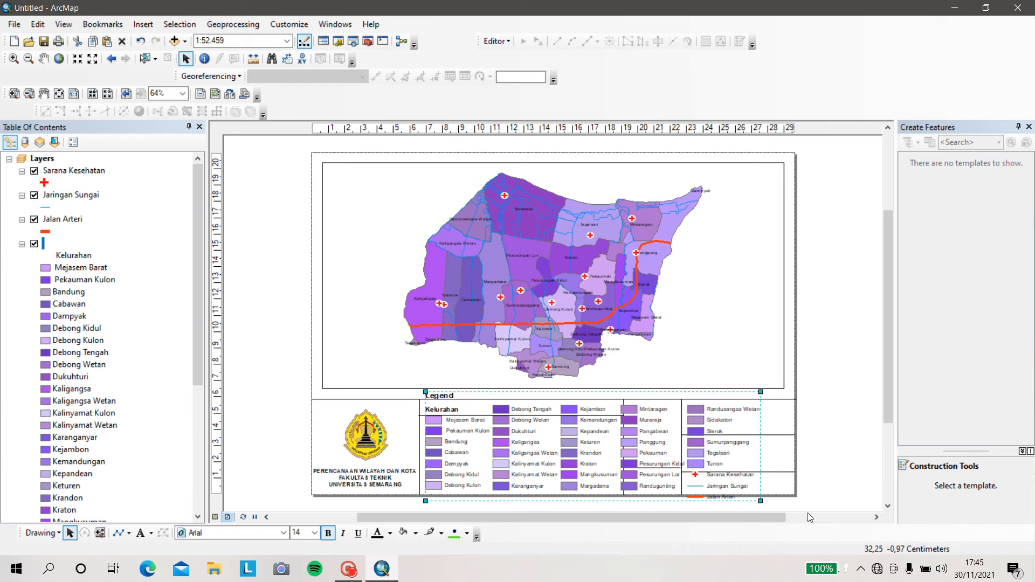
drag(760, 501, 629, 457)
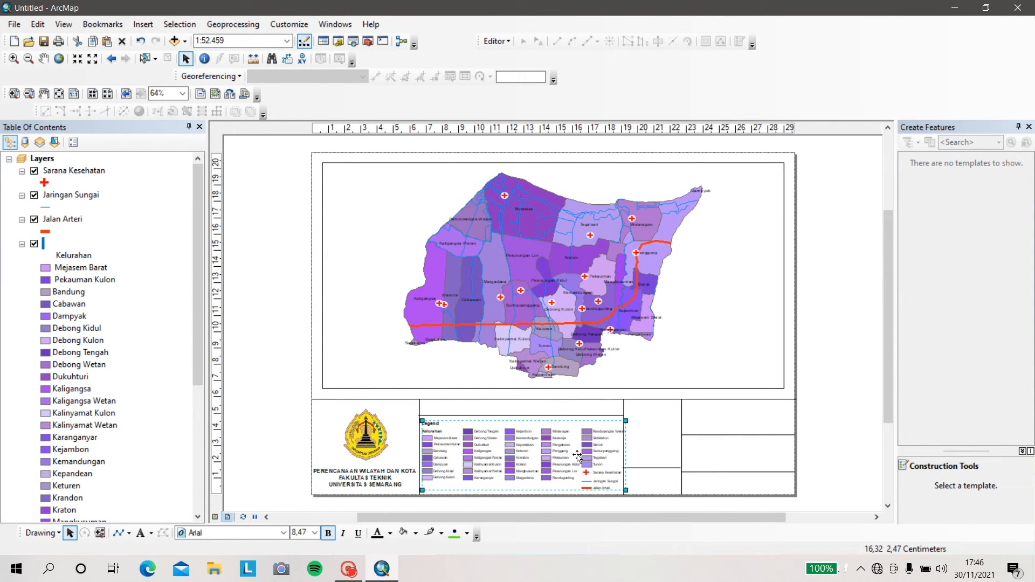
right_click(547, 452)
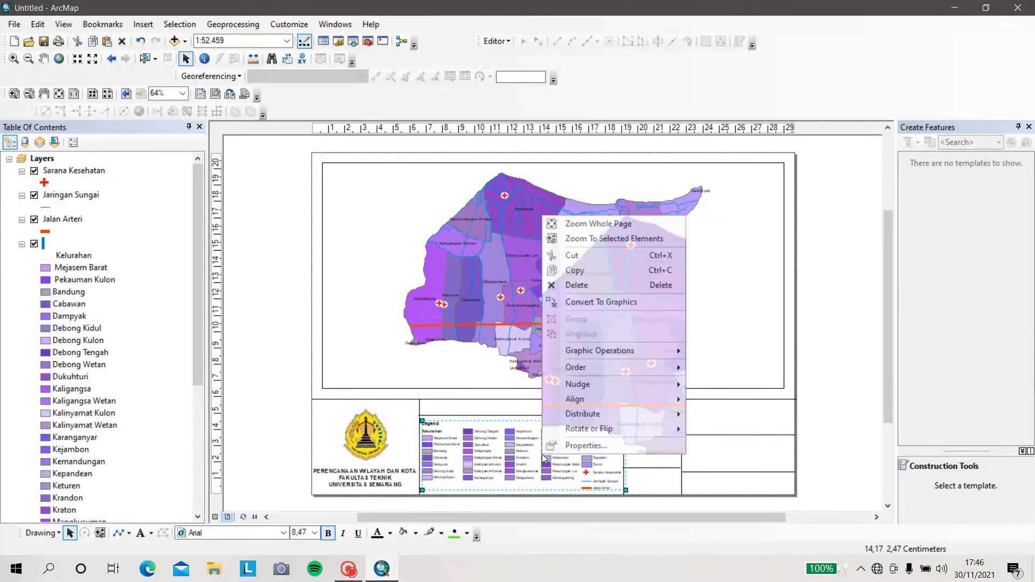
click(562, 443)
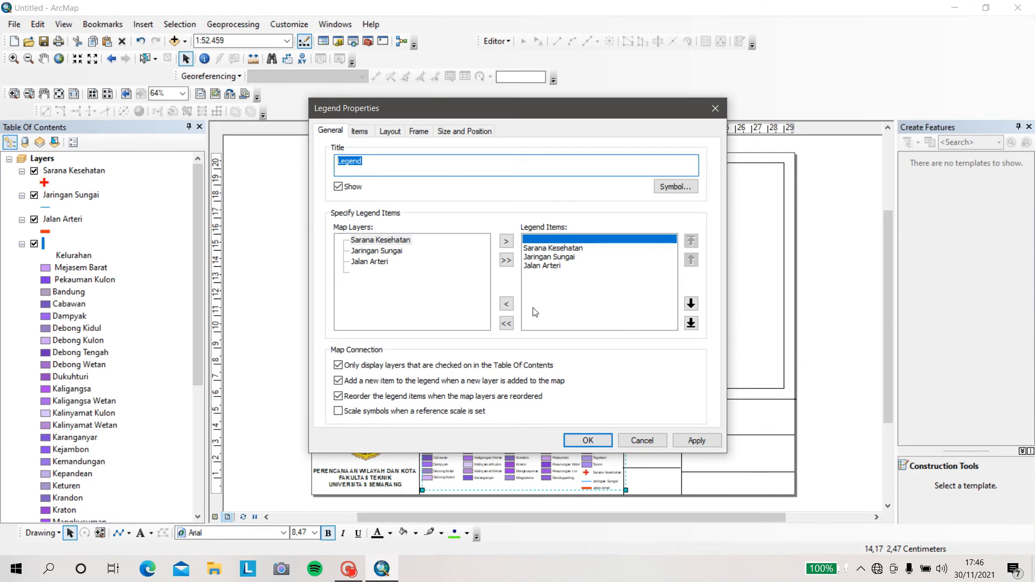
key(BackSpace)
click(569, 439)
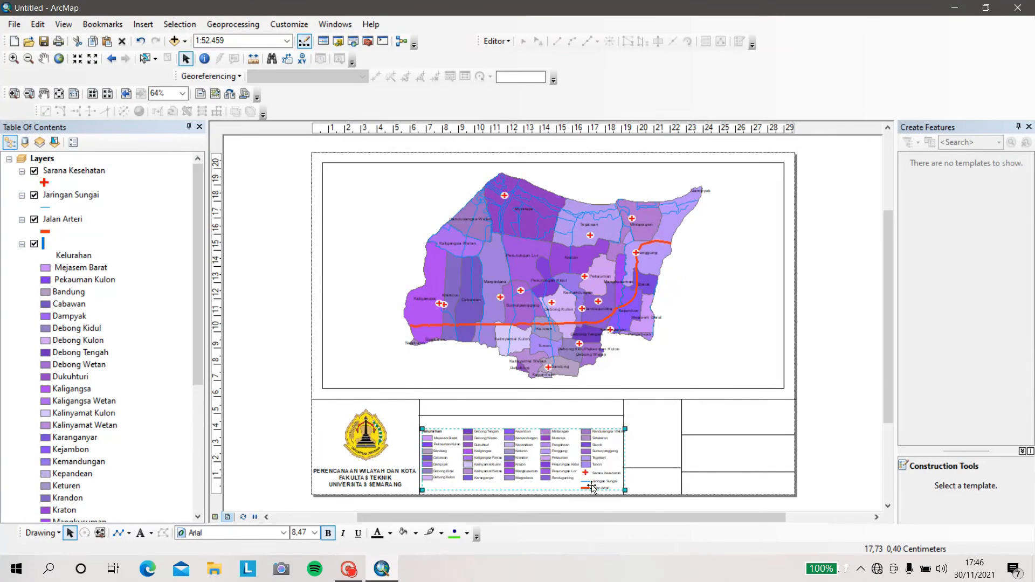
double_click(548, 456)
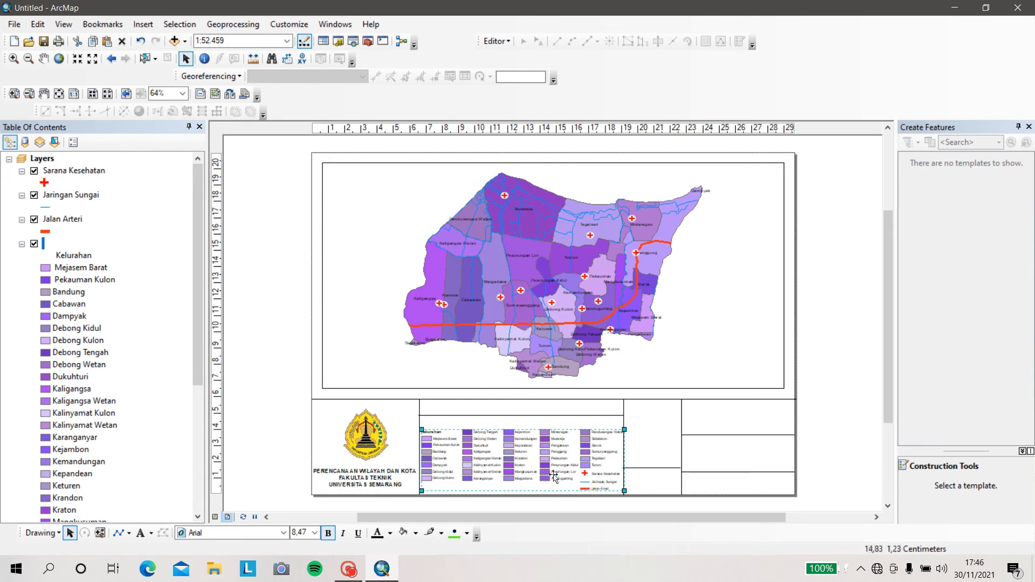
drag(553, 473, 553, 466)
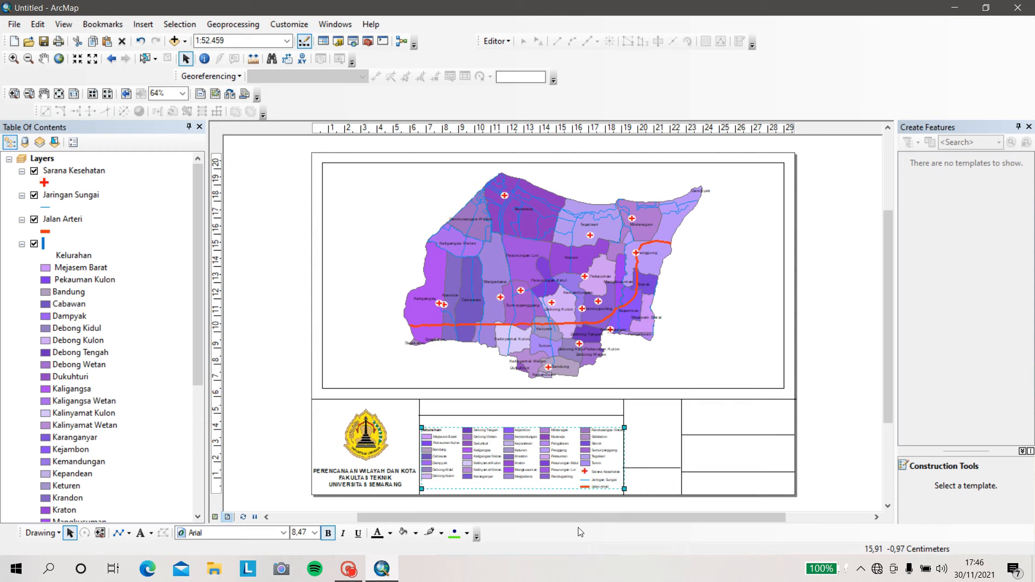
click(825, 364)
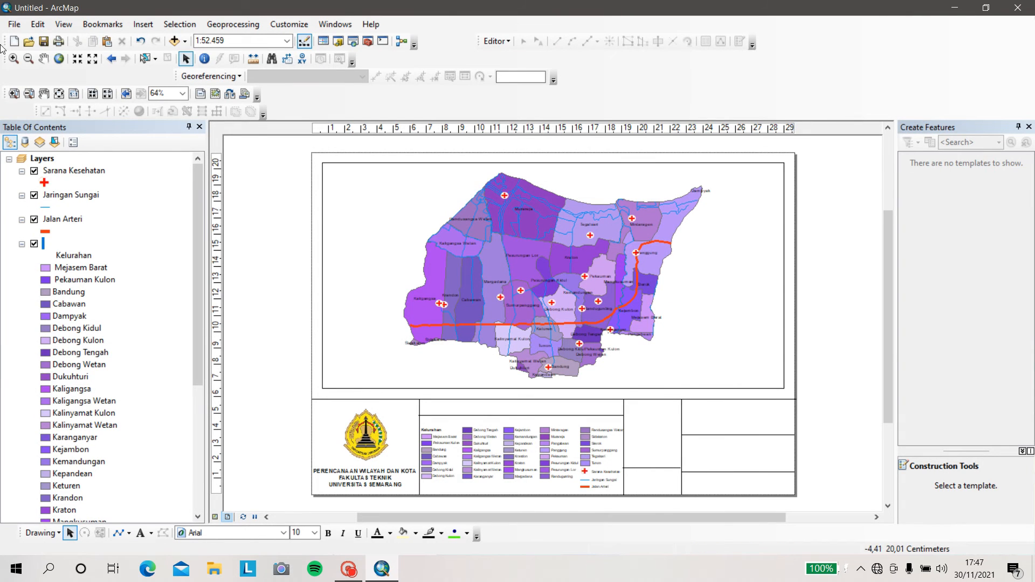
Add a bold text heading LEGENDA and centre it directly above the legend, under the cell's horizontal line
click(143, 24)
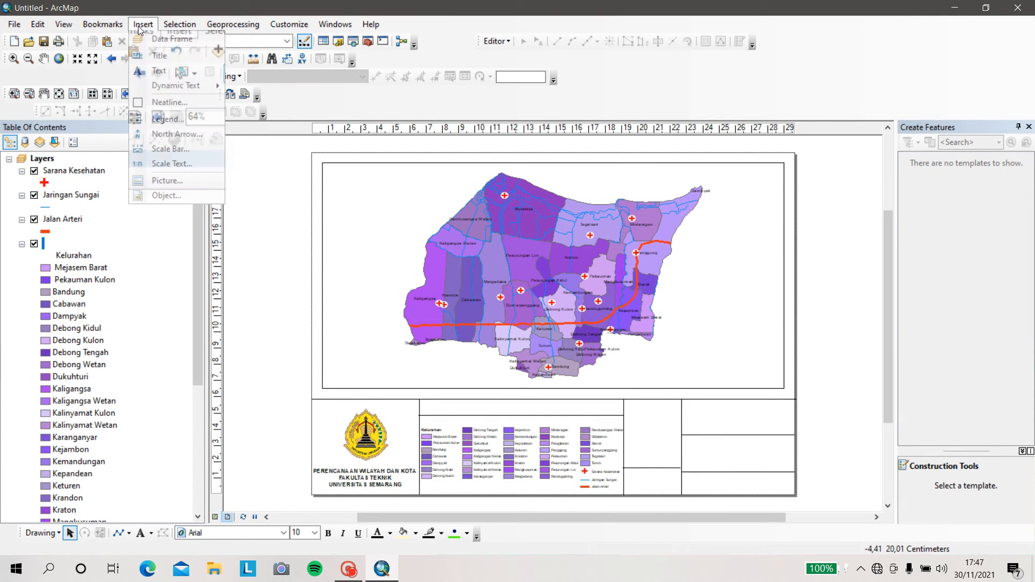
click(153, 68)
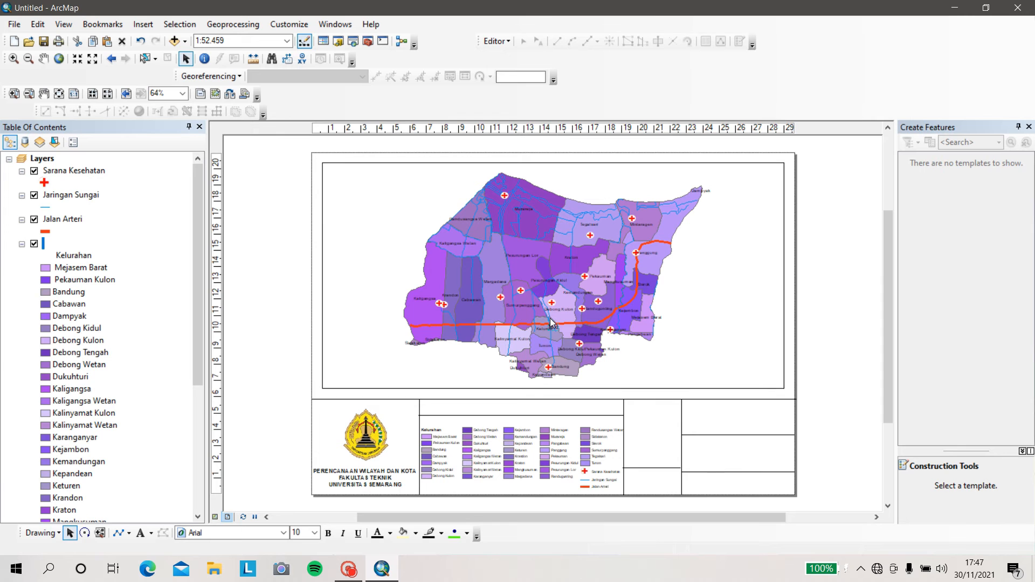
key(BackSpace)
text(LEGEN)
click(550, 372)
drag(549, 371, 528, 424)
click(330, 533)
click(850, 382)
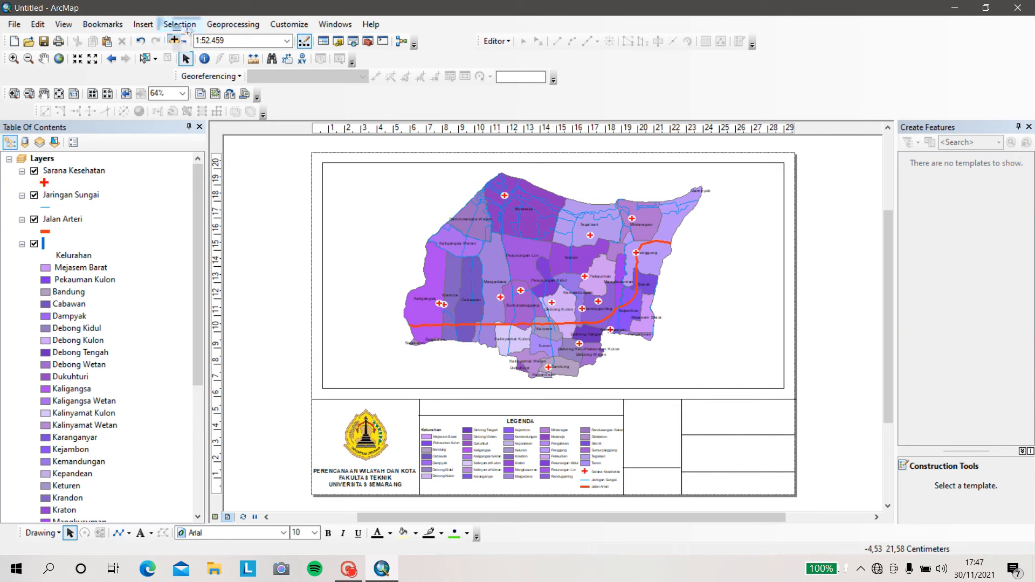
Add the text UJIAN PRAKTIKUM GEOMATIKA and centre it in the narrow cell above the LEGENDA heading
click(143, 24)
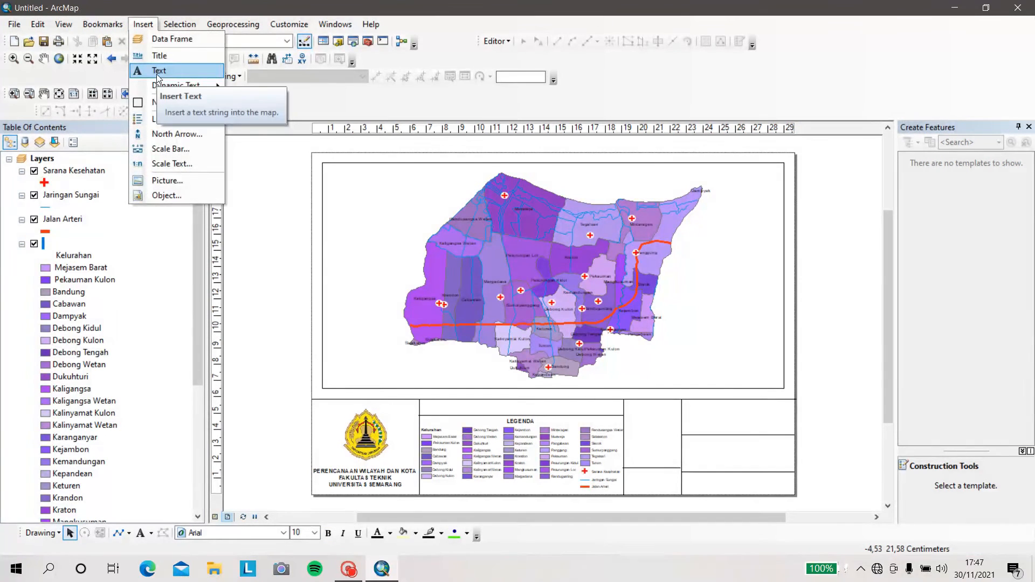
click(157, 73)
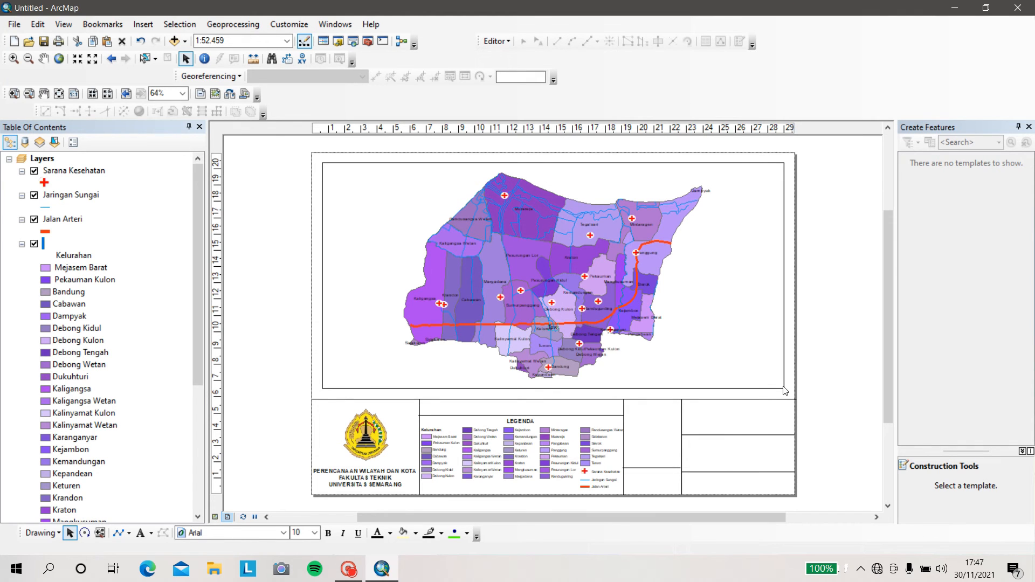
text(UJIAN PRAKTI)
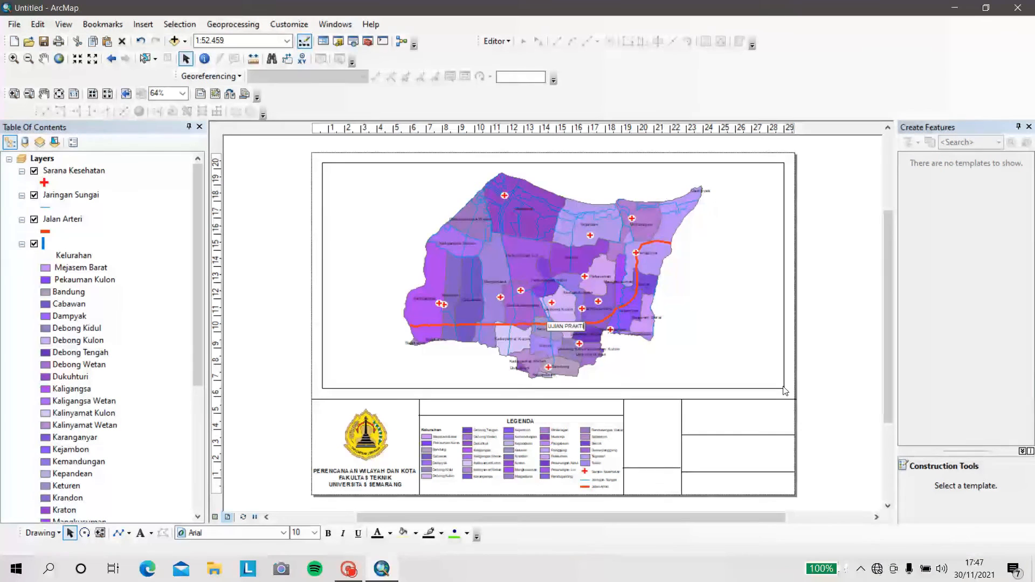
text(KUM GEOMATIKA)
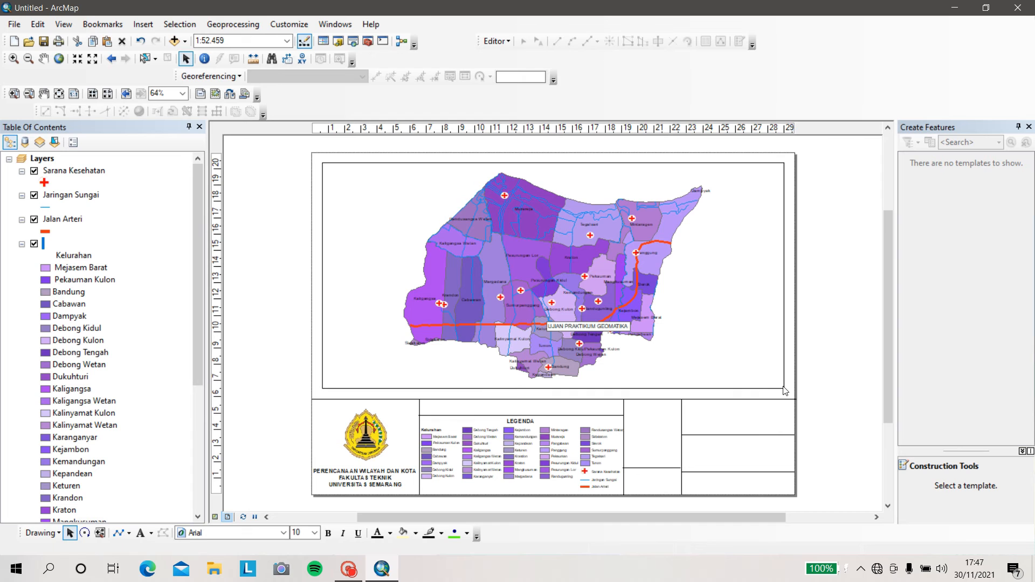
click(785, 390)
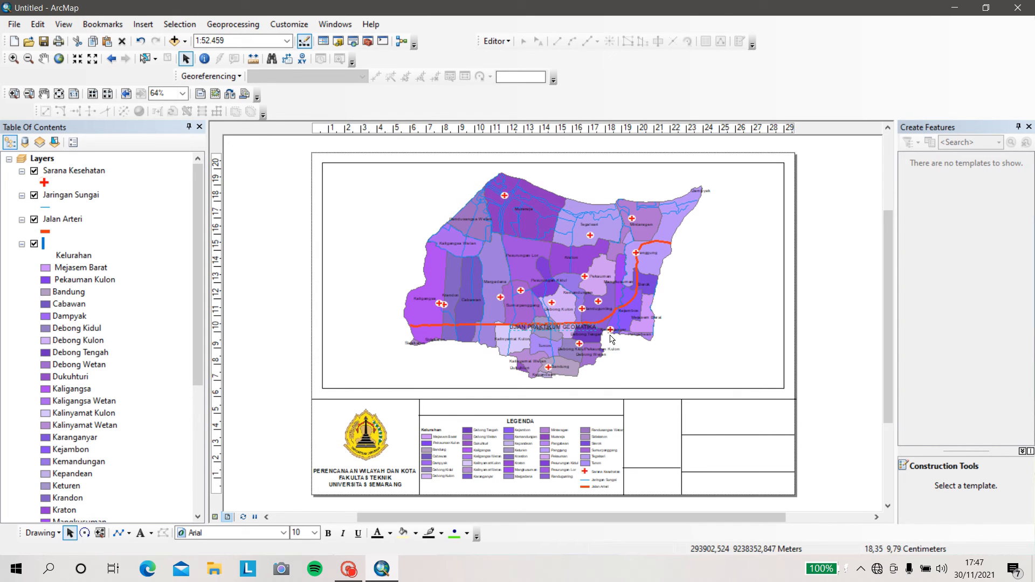
drag(567, 327, 543, 410)
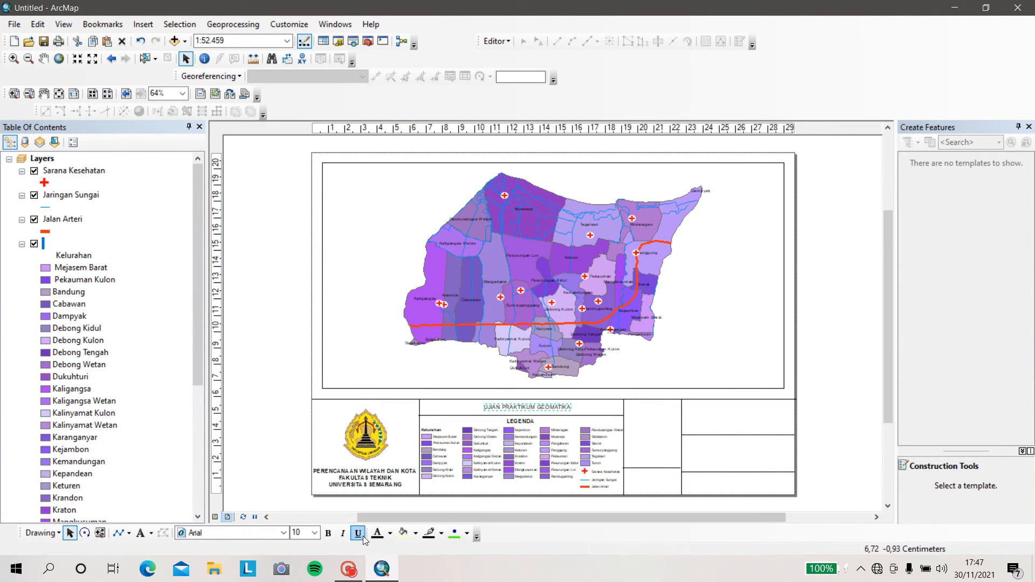
Make the UJIAN PRAKTIKUM GEOMATIKA title bold and set its font size to 12
click(330, 538)
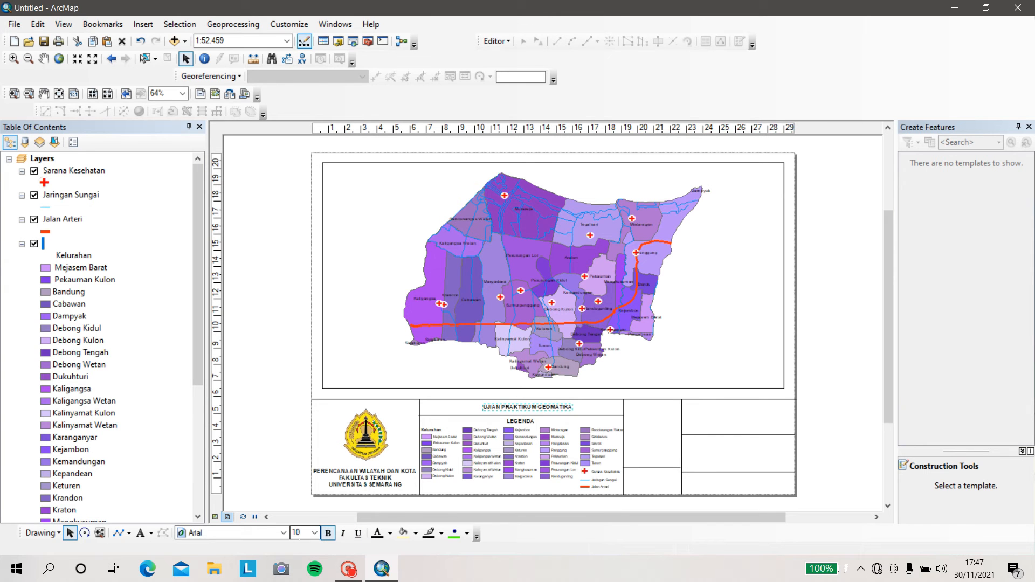
click(314, 533)
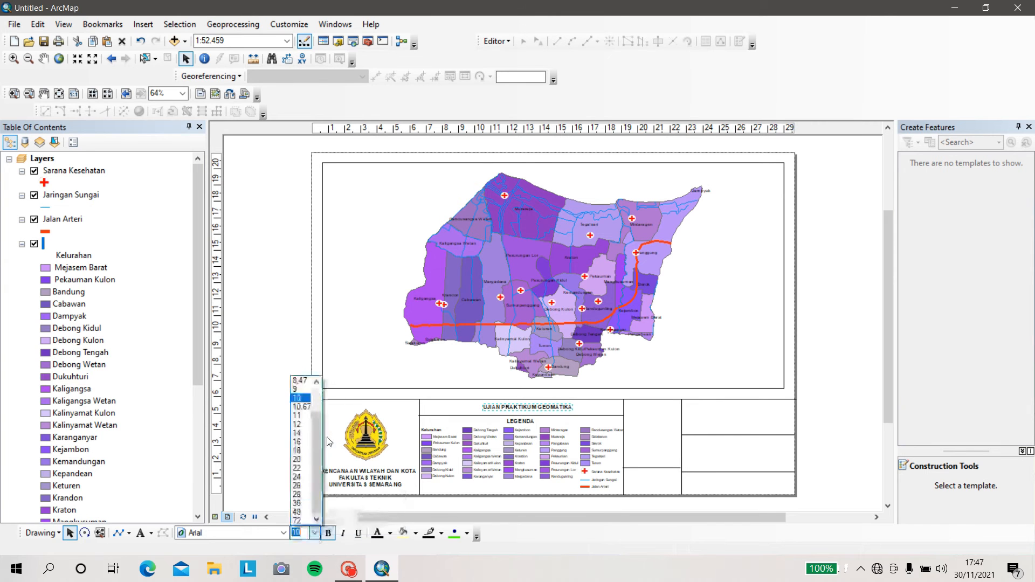
click(298, 416)
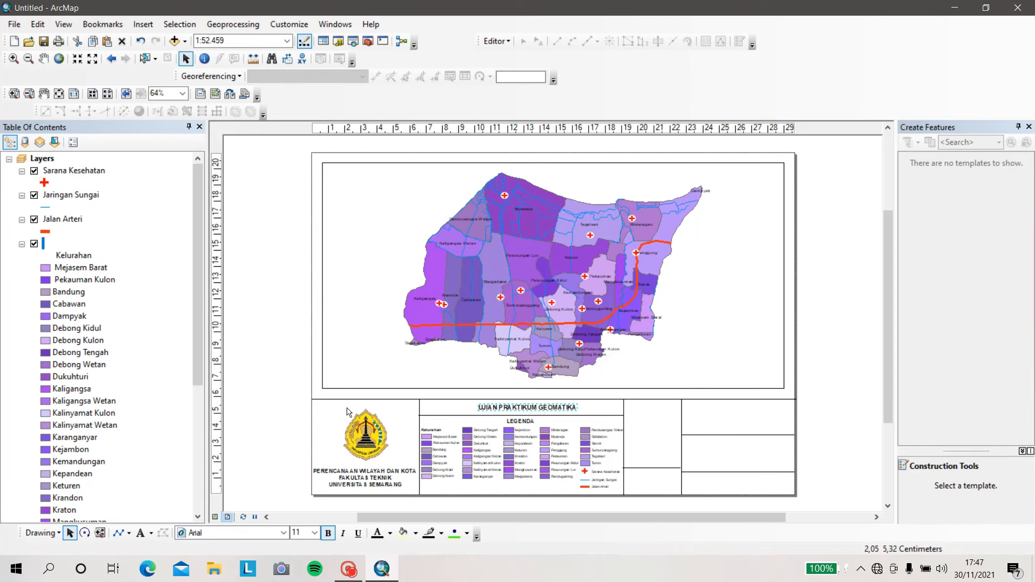
click(317, 530)
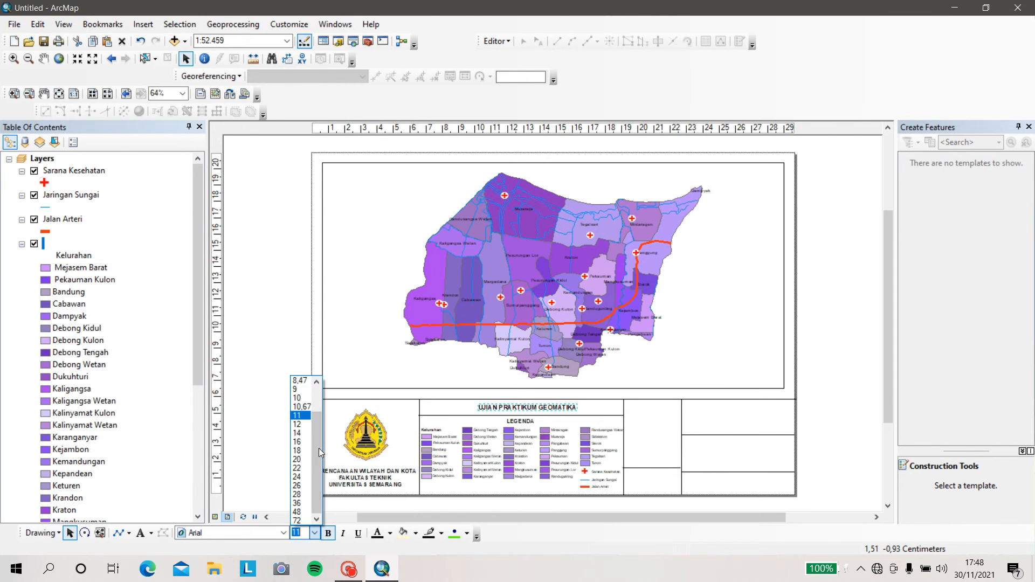
click(308, 426)
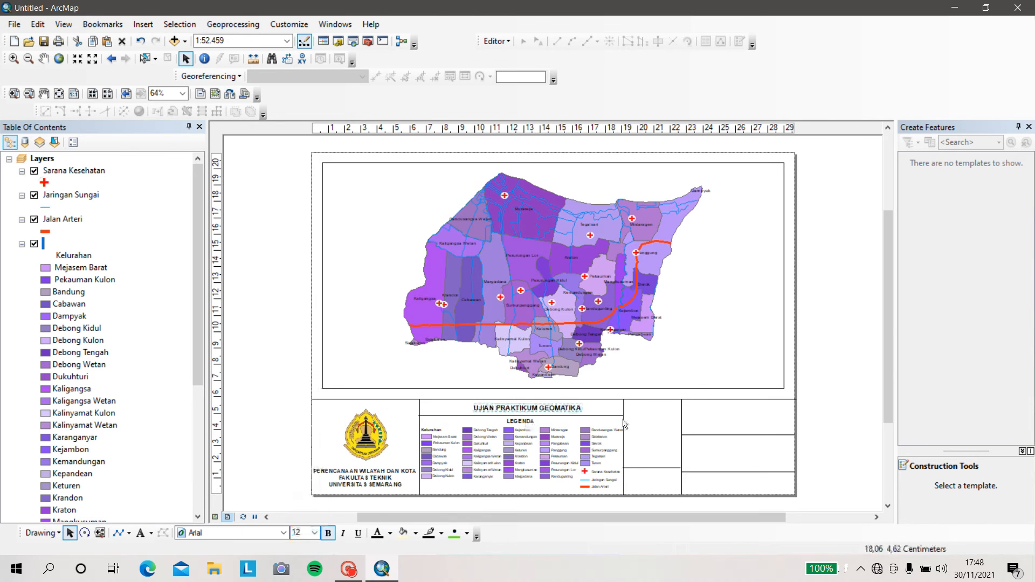
click(853, 429)
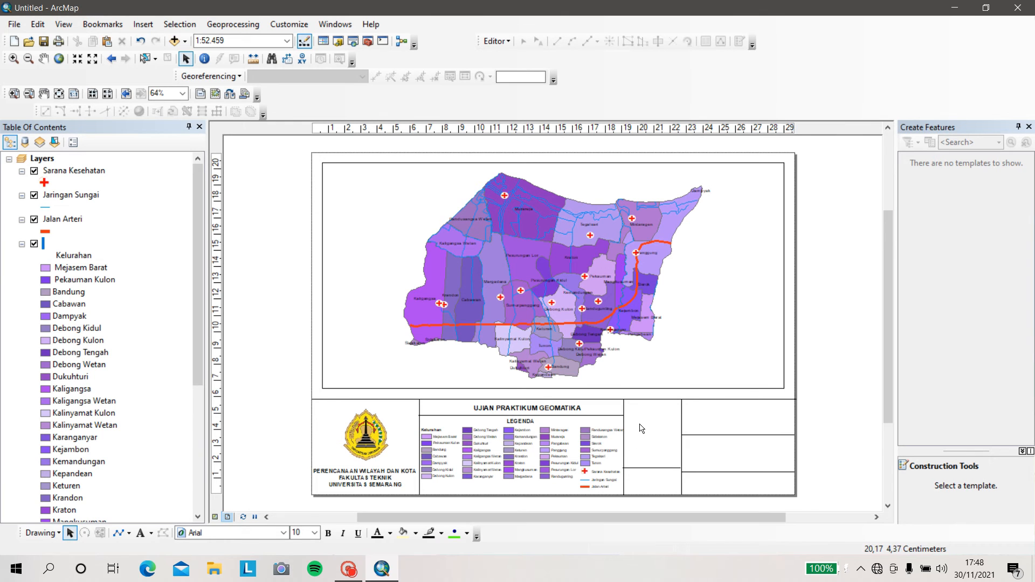
Insert the ESRI North 3 north arrow, enlarge it and centre it in the upper cell beside the legend
click(144, 27)
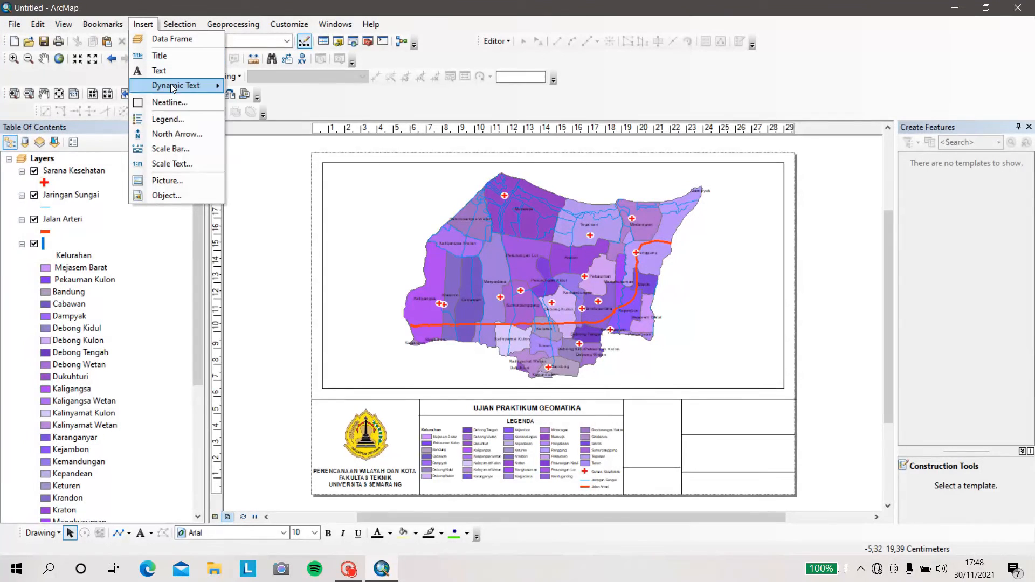
click(174, 135)
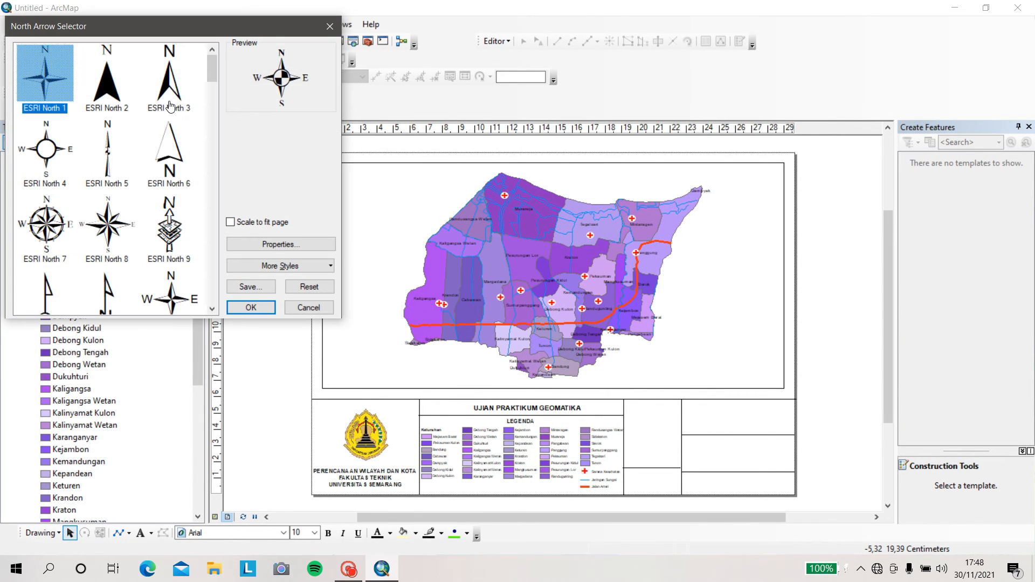
click(170, 105)
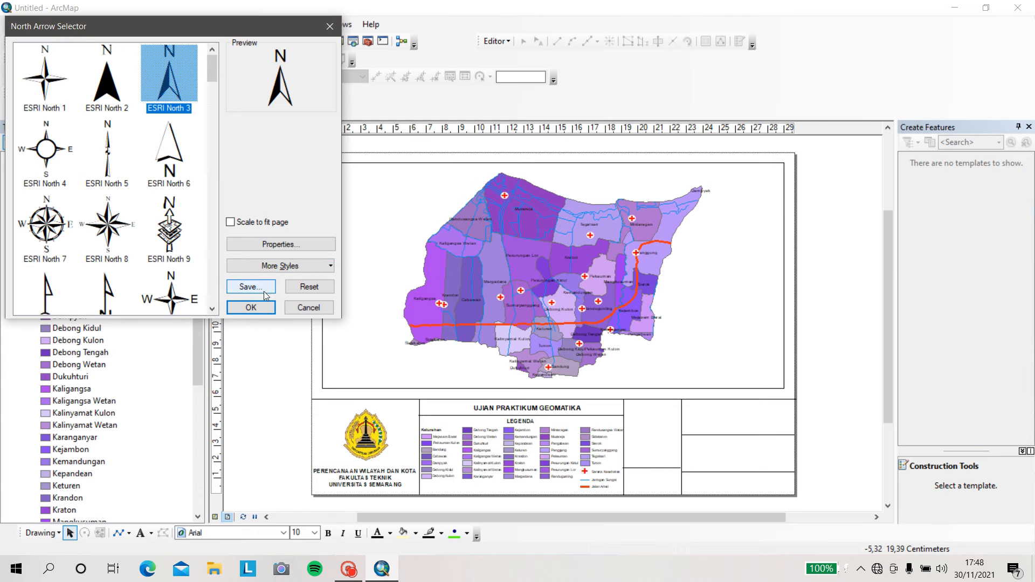
click(263, 308)
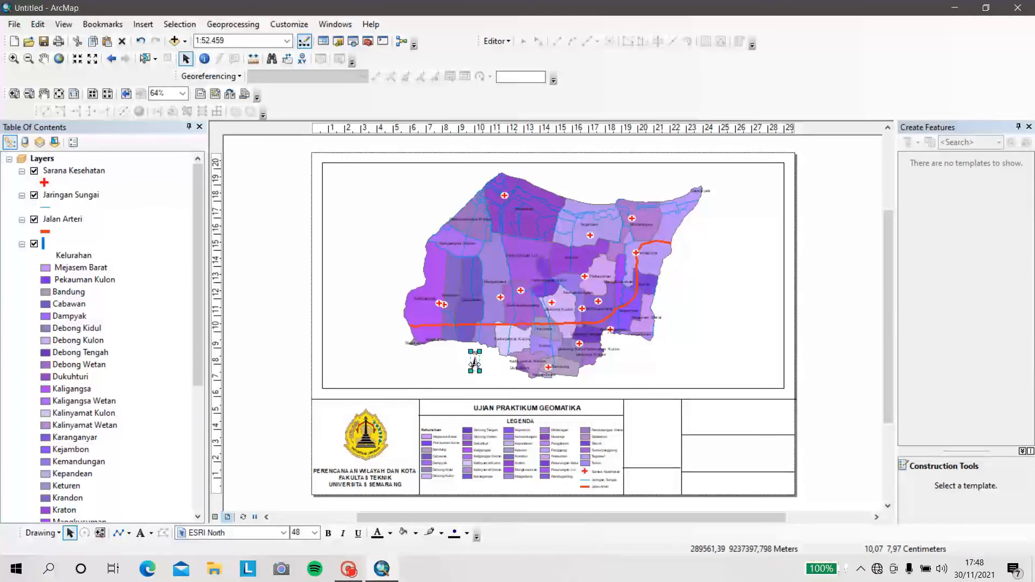
drag(475, 360, 644, 464)
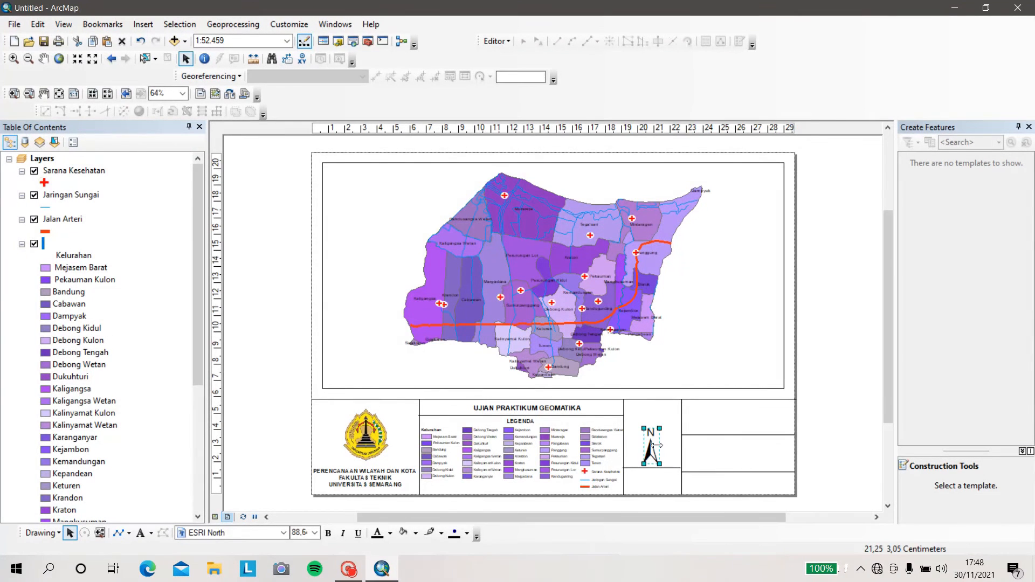
mouse_move(650, 452)
mouse_down()
mouse_move(662, 419)
mouse_move(654, 438)
mouse_move(640, 414)
mouse_move(653, 438)
mouse_up()
click(672, 435)
Duplicate the LEGENDA heading, place the copy above the north arrow and change its text to ORIENTASI
click(526, 421)
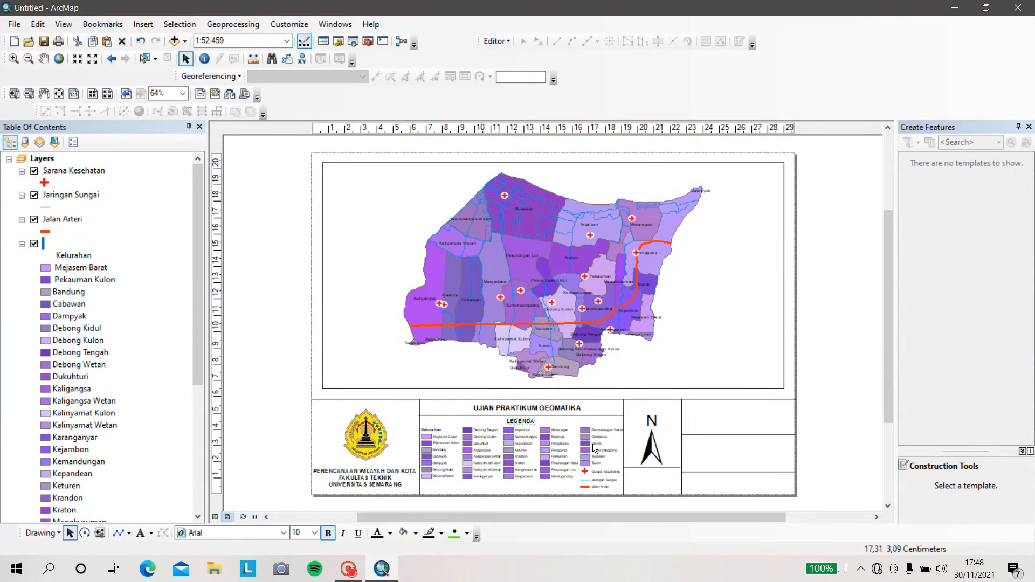
key(ctrl+v)
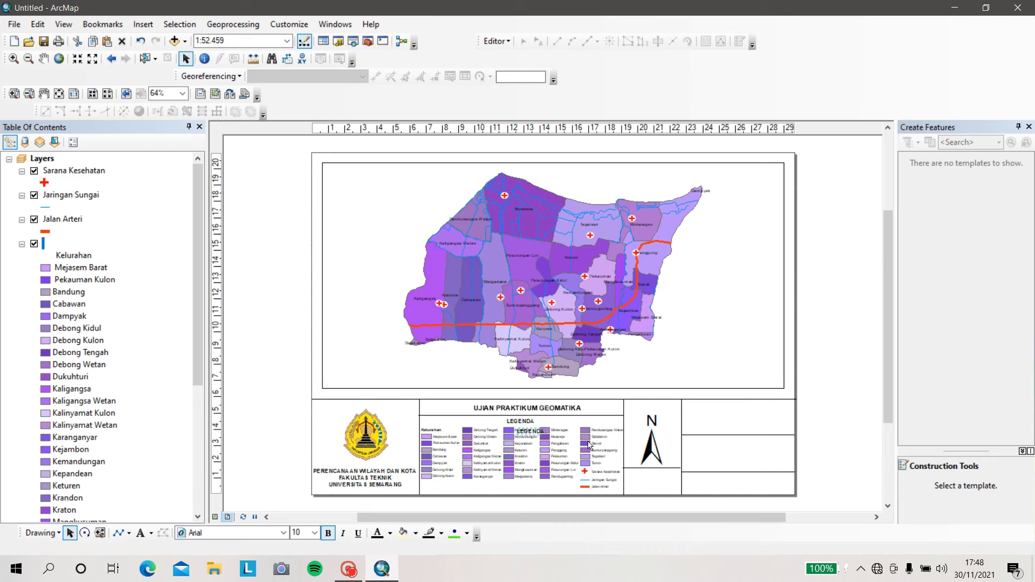
drag(534, 431, 656, 409)
double_click(655, 410)
text(ORIENTASI)
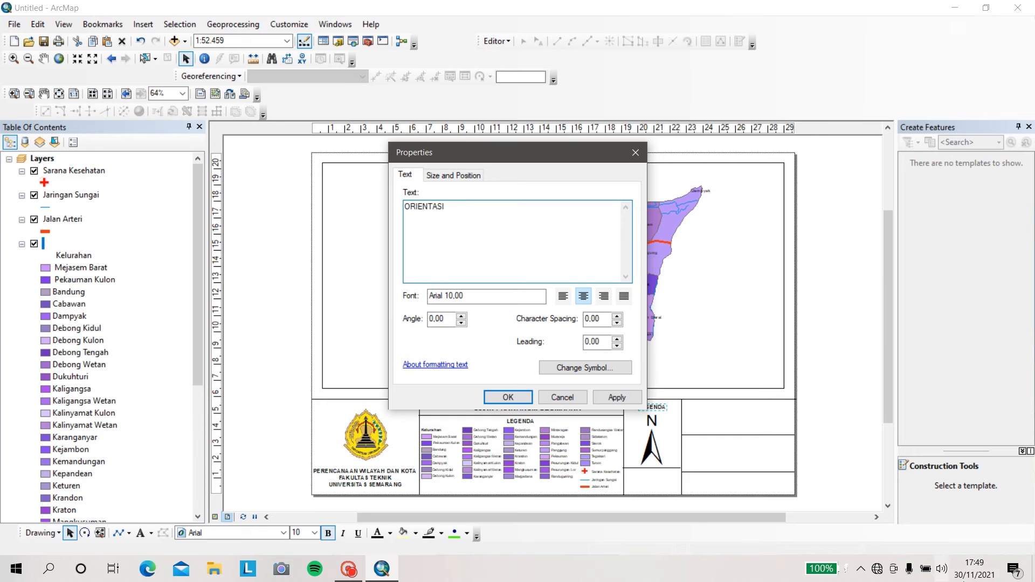
click(508, 397)
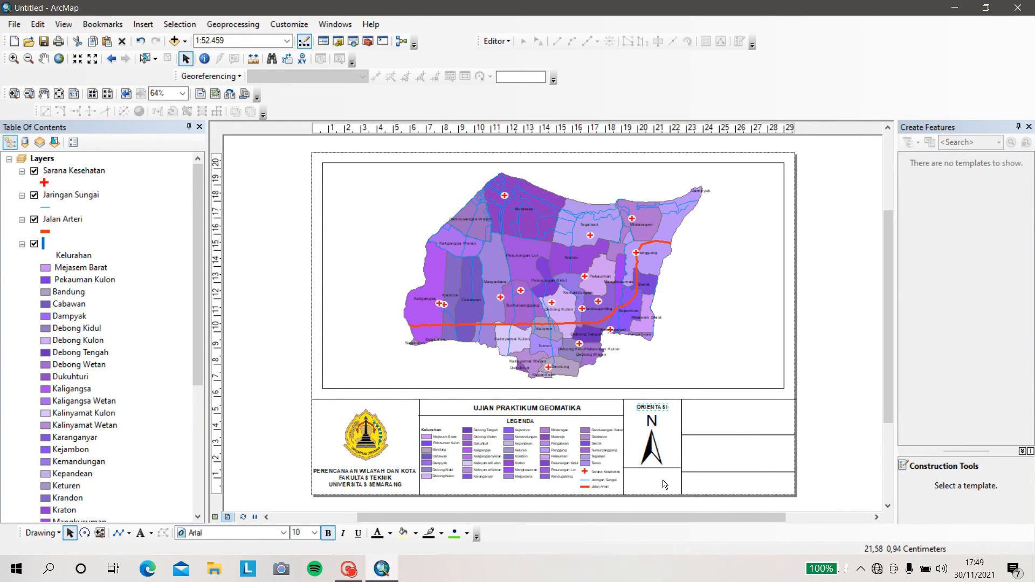
Insert an Alternating Scale Bar 1 with division units in Kilometers and the label Km, placing it over the map frame's lower-right edge
click(142, 24)
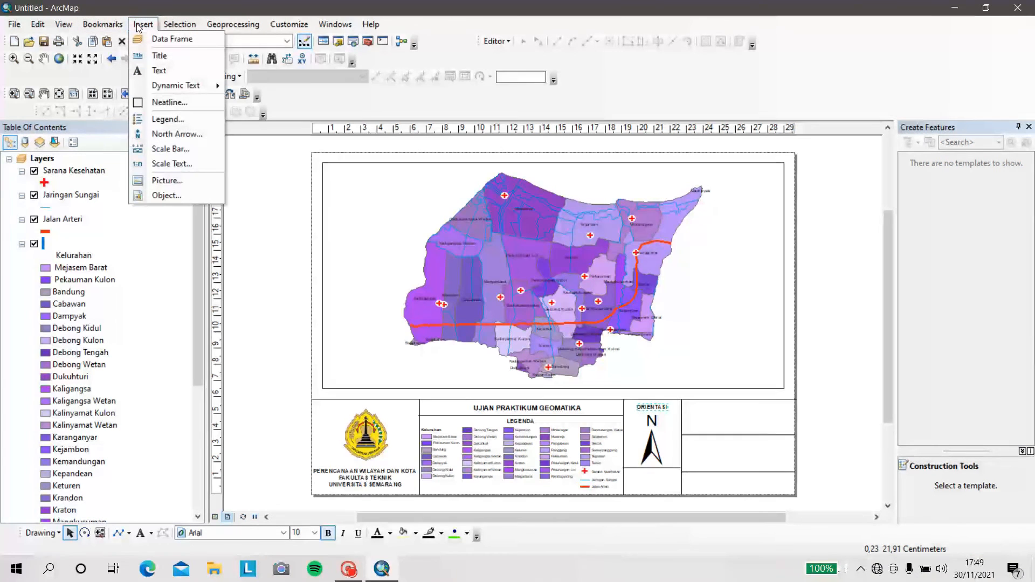
click(175, 152)
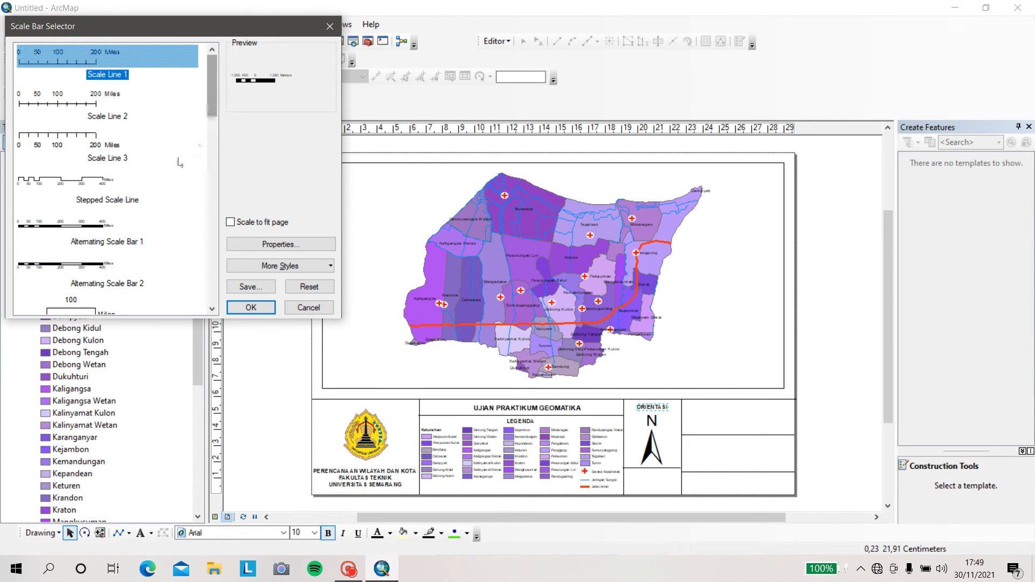
click(88, 230)
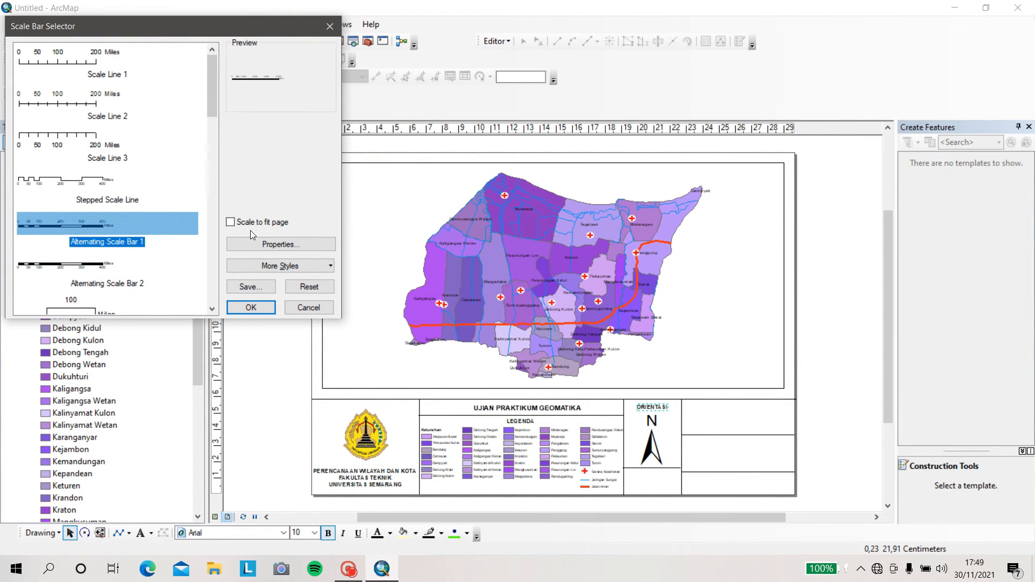
click(255, 243)
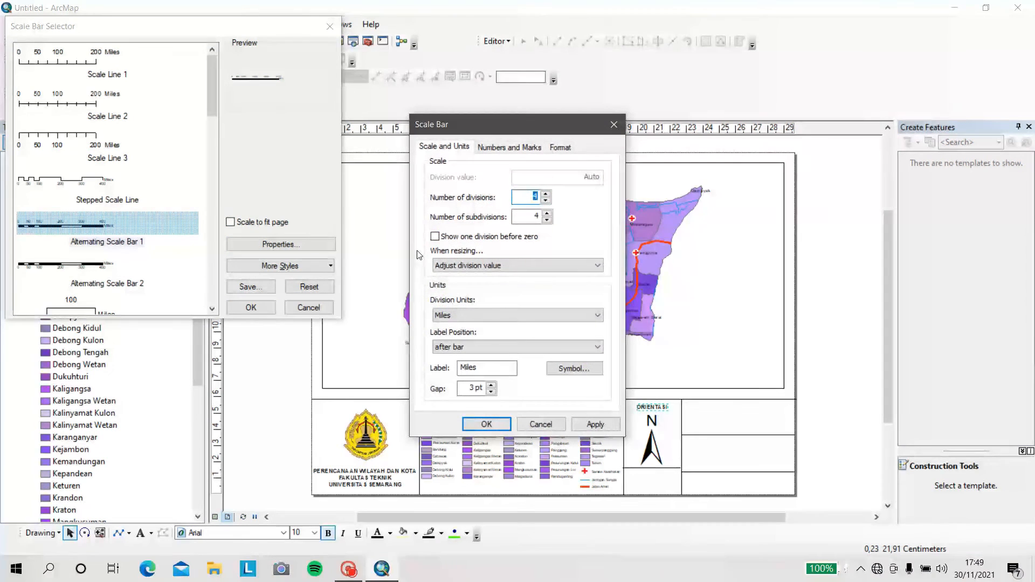
click(464, 315)
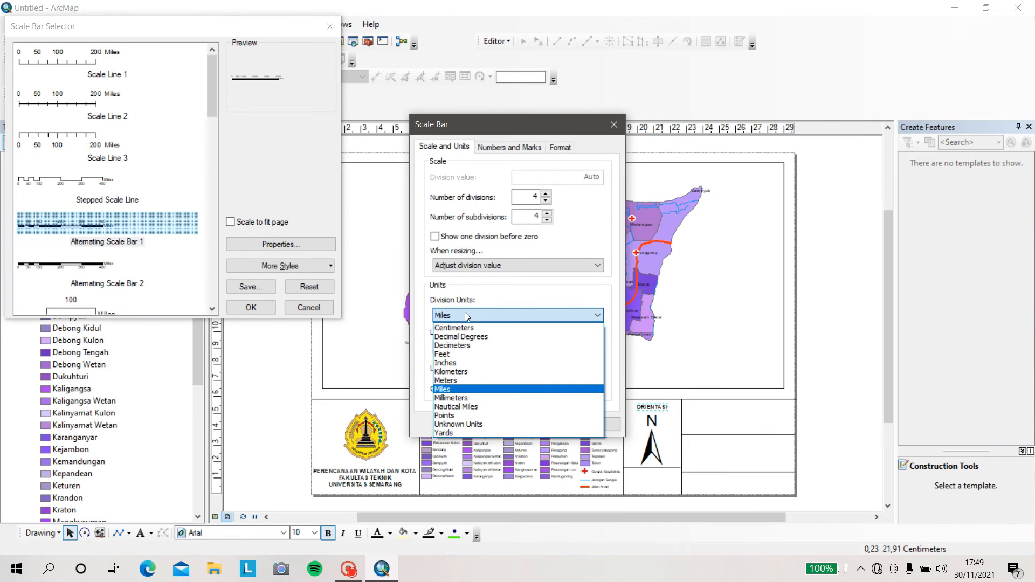
click(461, 371)
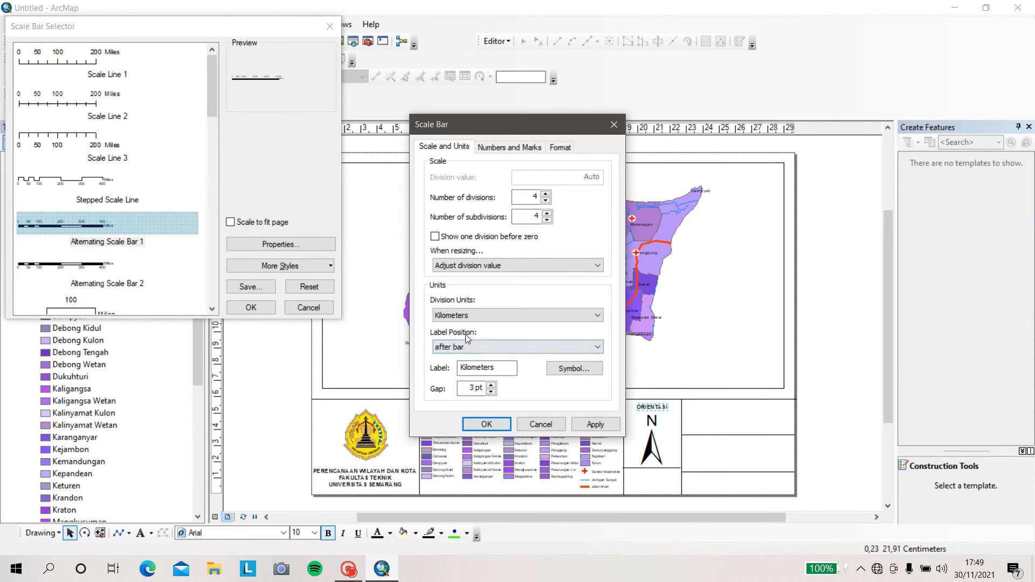
drag(488, 367, 464, 367)
text(M)
click(596, 424)
click(471, 424)
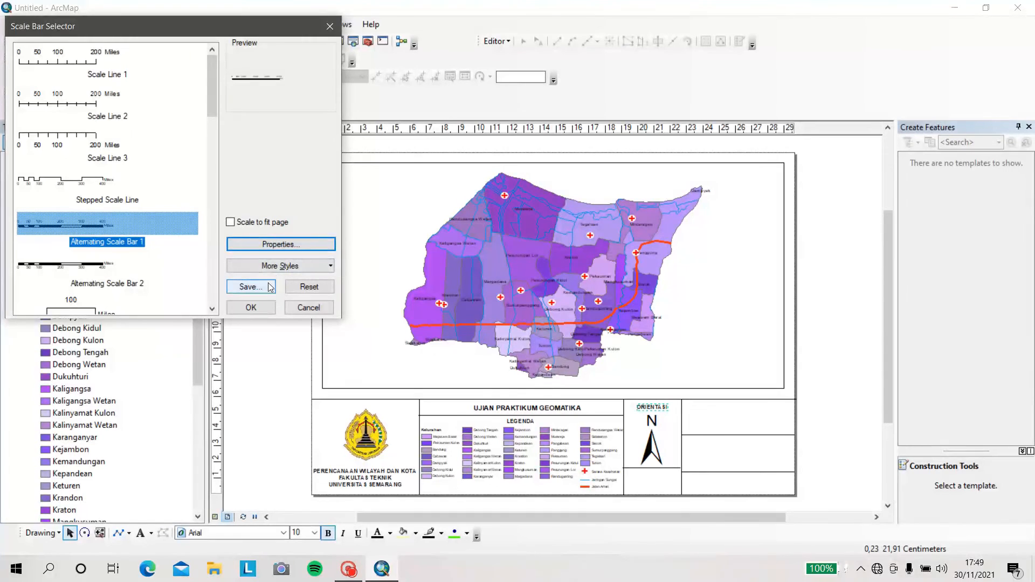
click(265, 307)
drag(504, 330, 737, 347)
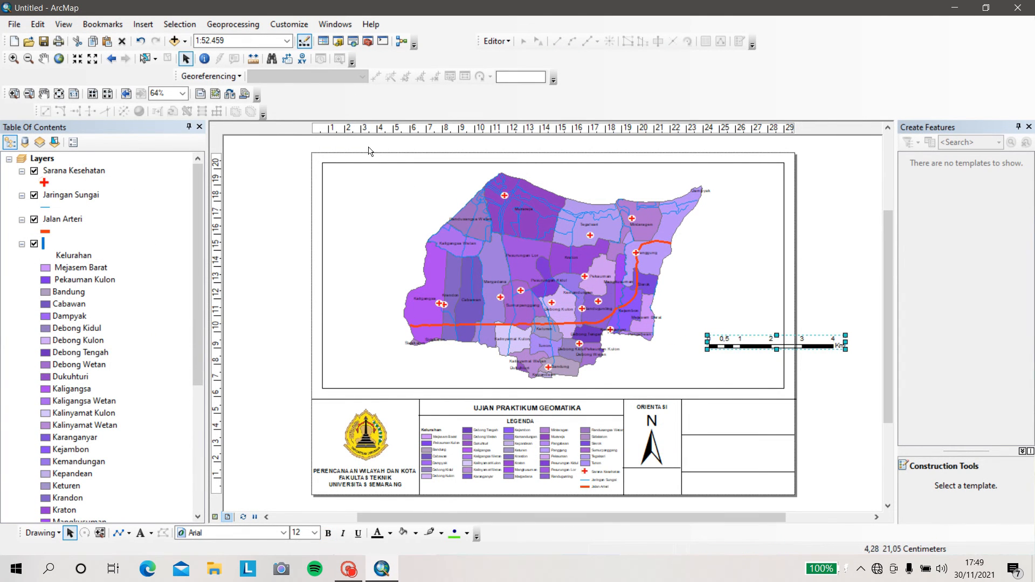
Insert a scale text in Absolute style and place it in the upper cell beside the ORIENTASI cell
click(143, 25)
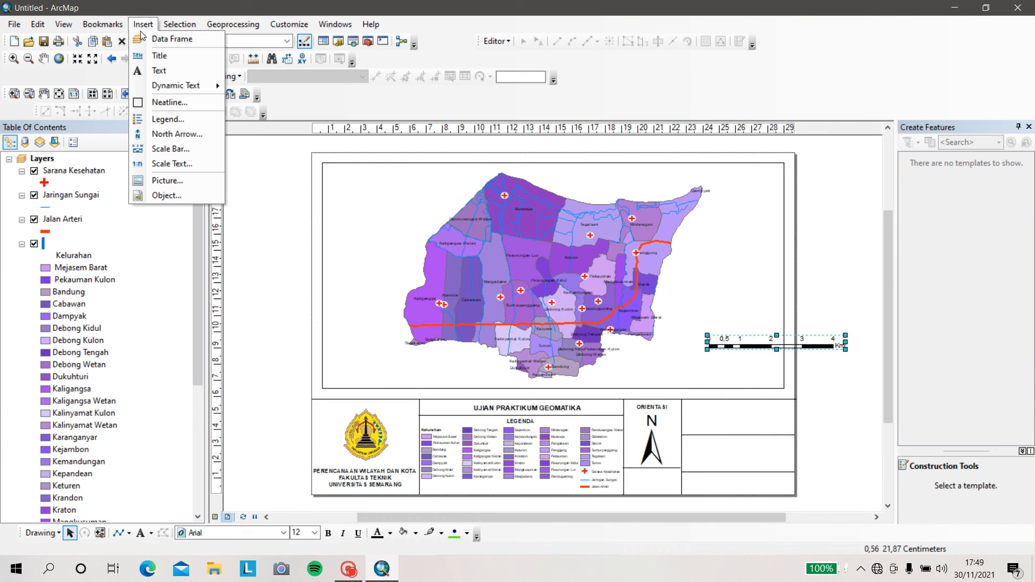
click(185, 165)
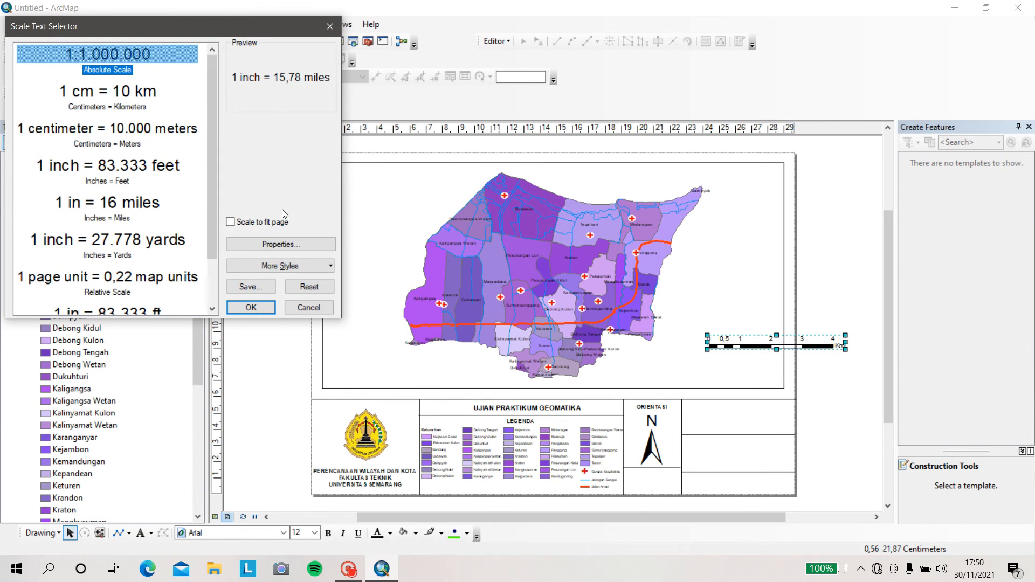
click(305, 244)
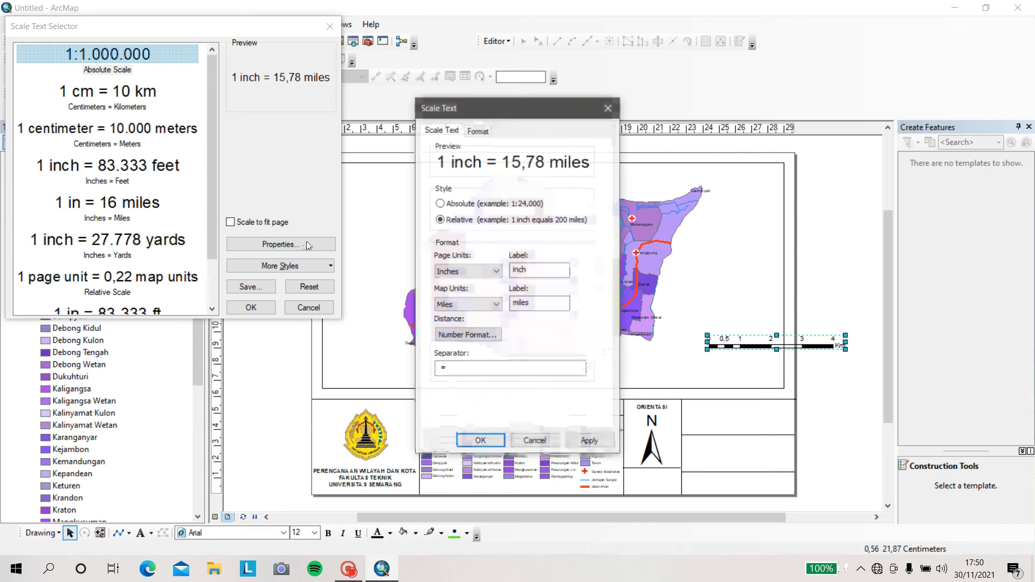
click(495, 304)
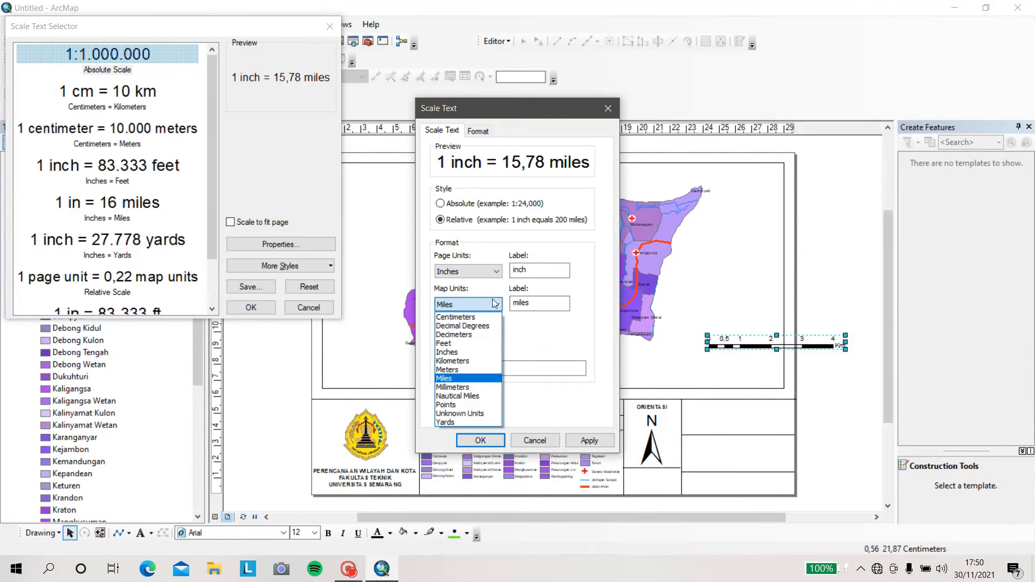
click(469, 360)
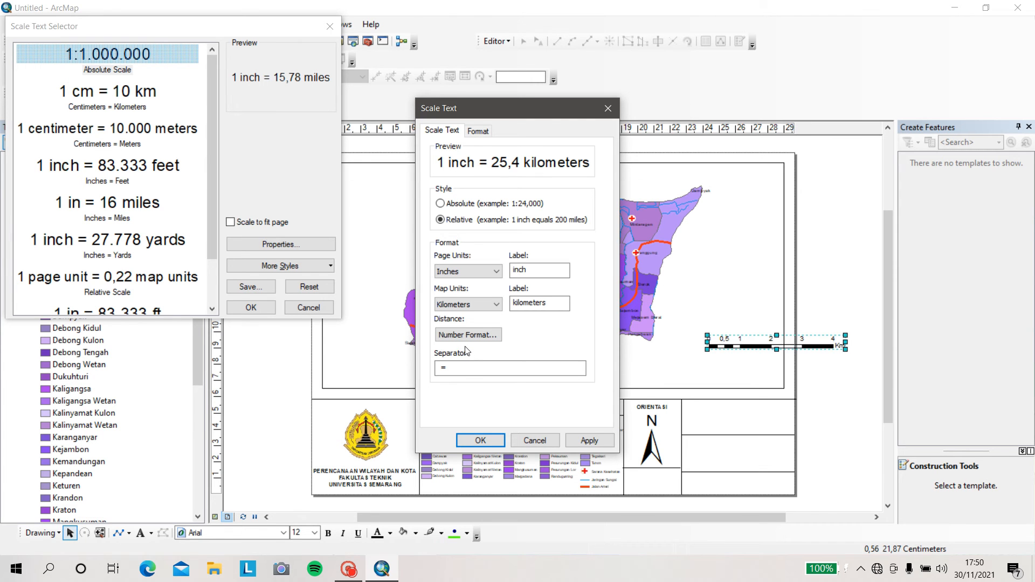
click(485, 206)
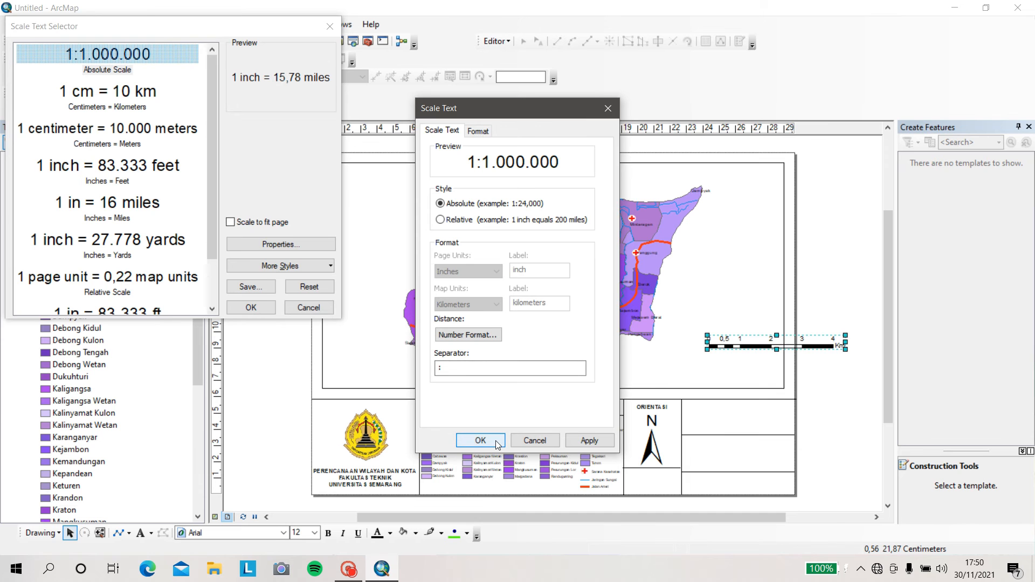
click(479, 441)
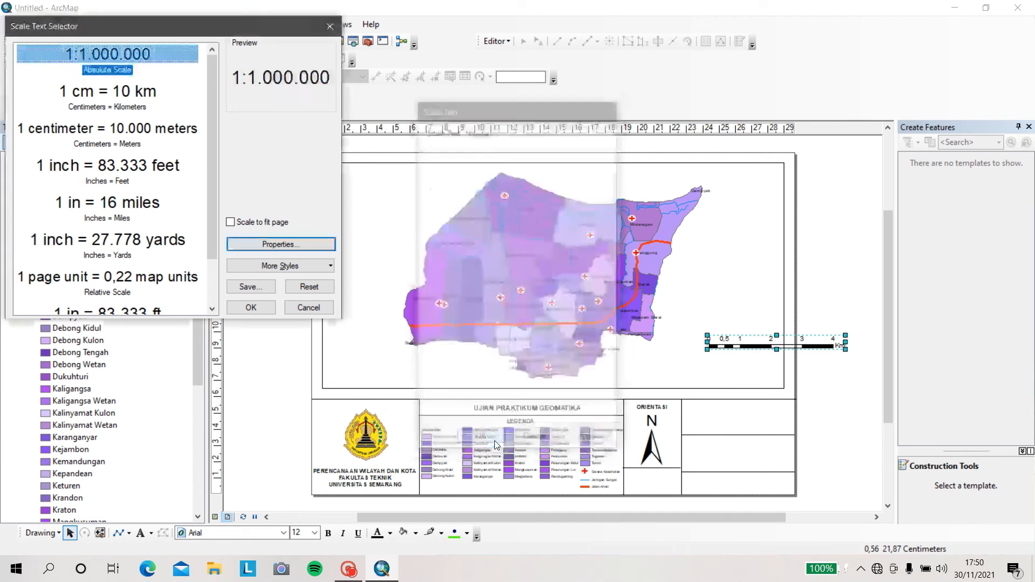
click(251, 309)
drag(488, 327, 755, 414)
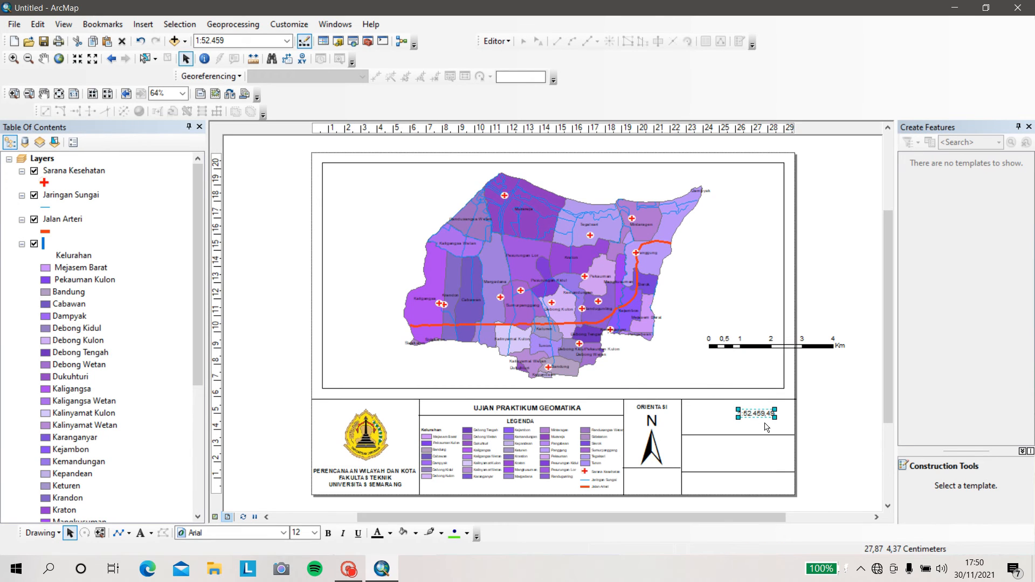
Shrink the scale bar and place it directly under the scale text in the same cell
click(775, 346)
drag(845, 350, 790, 428)
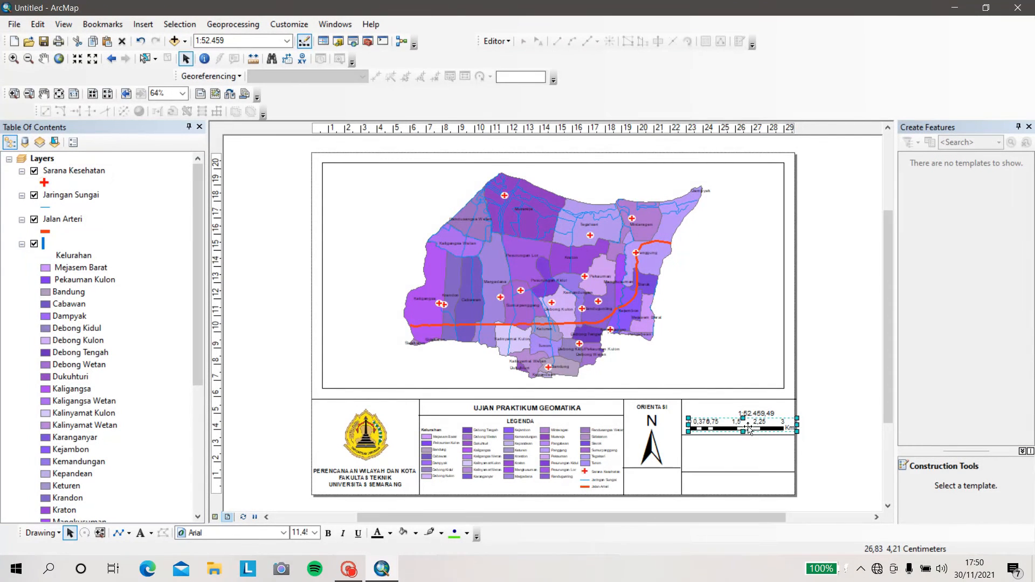
Set the scale bar's anchor point to the bottom centre in its properties and apply it
right_click(746, 426)
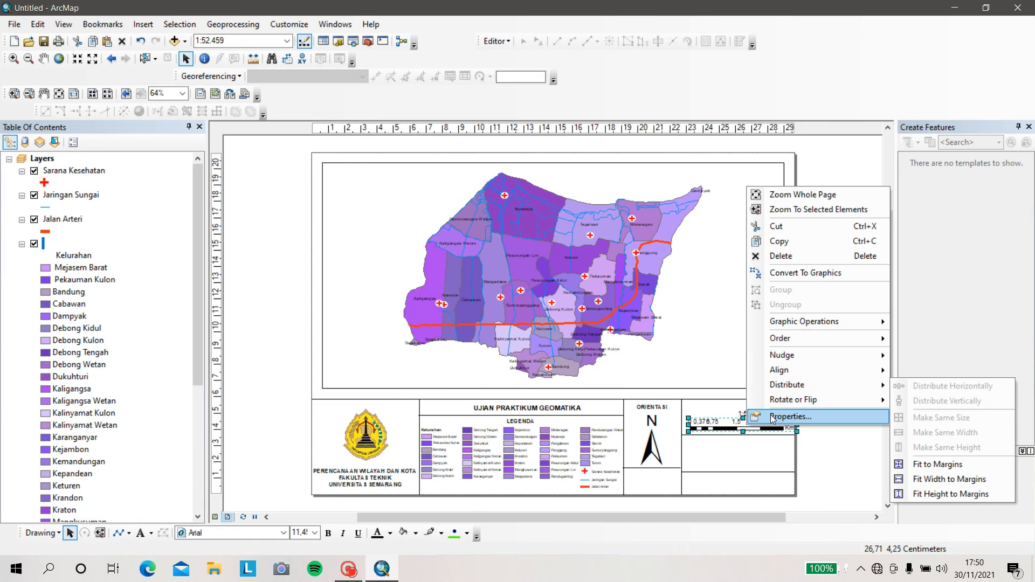
click(766, 416)
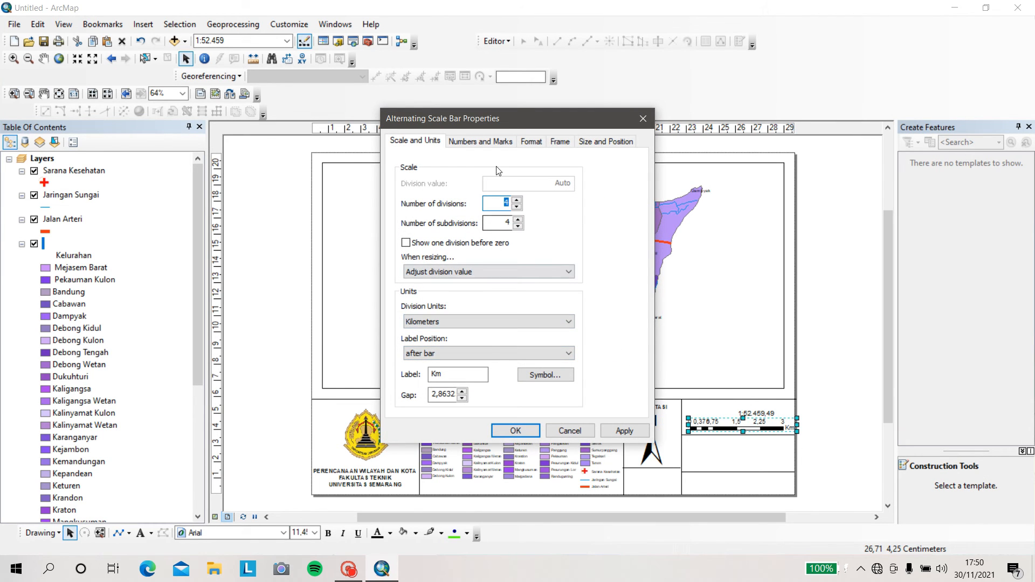
click(493, 142)
click(533, 141)
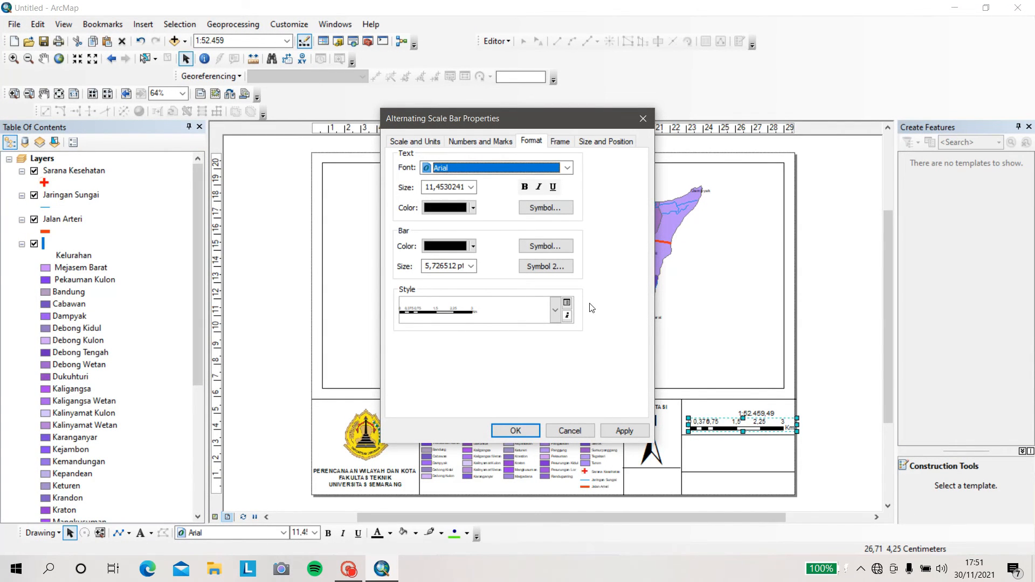
click(556, 311)
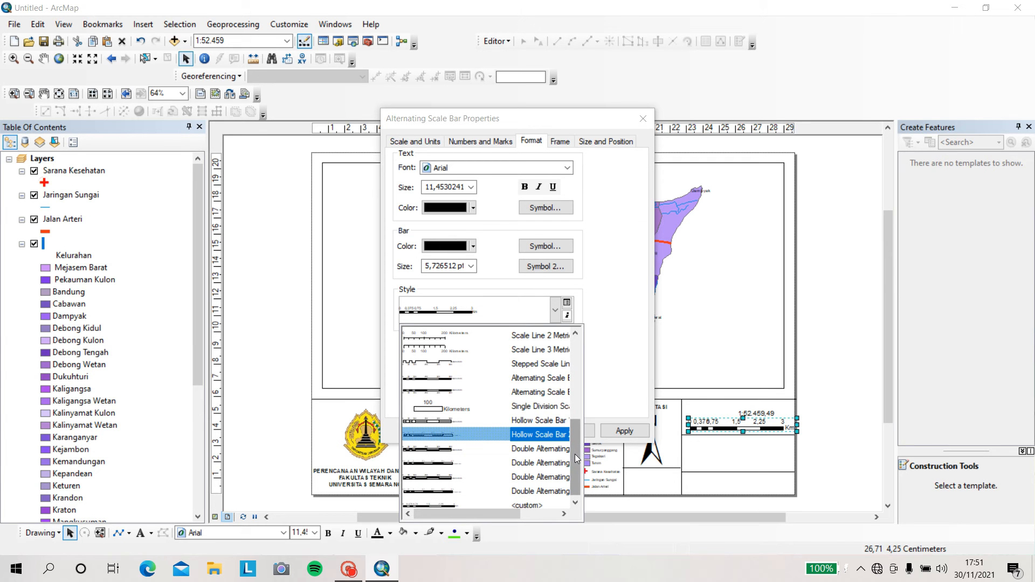
click(453, 503)
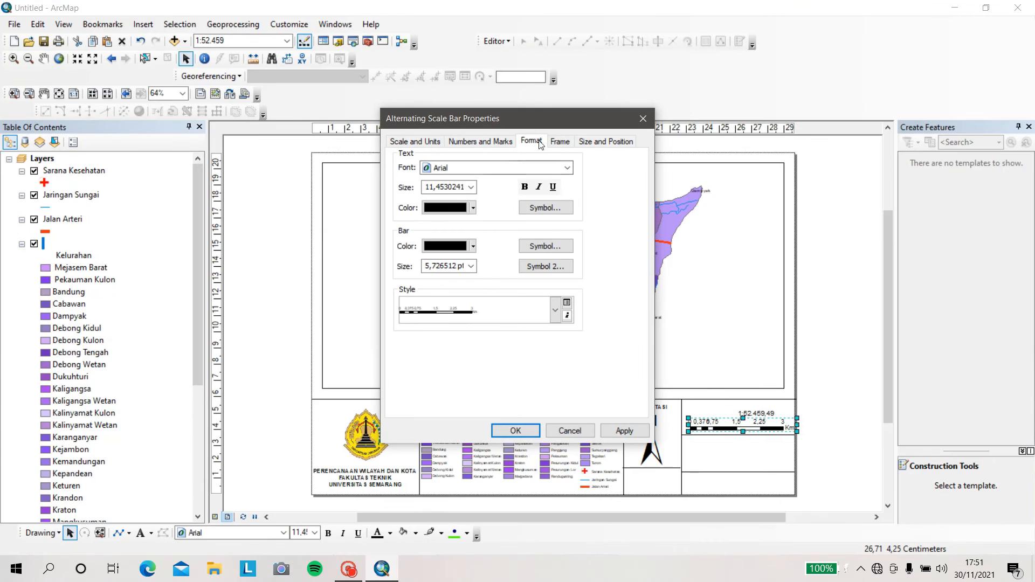
click(586, 141)
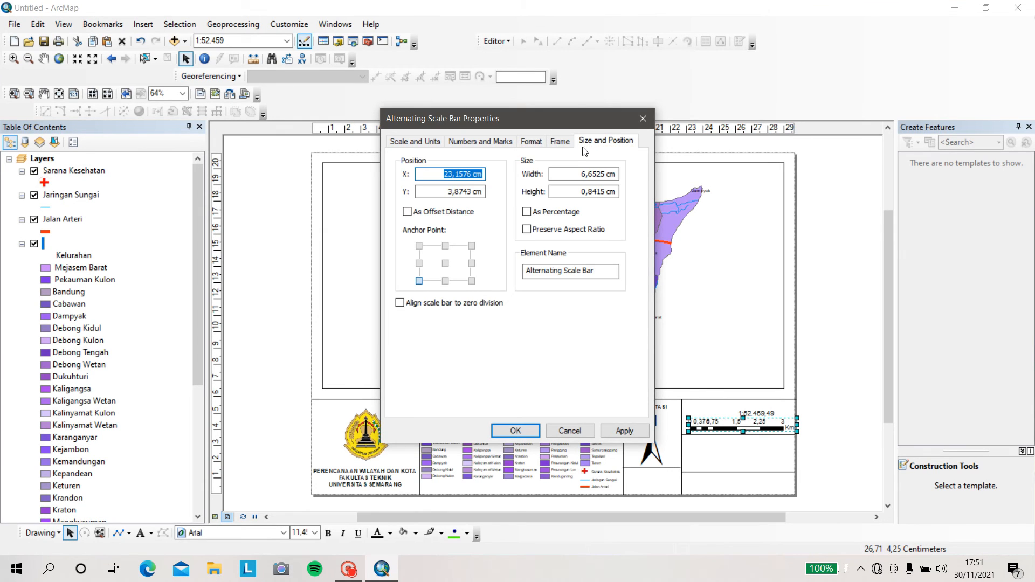
click(446, 282)
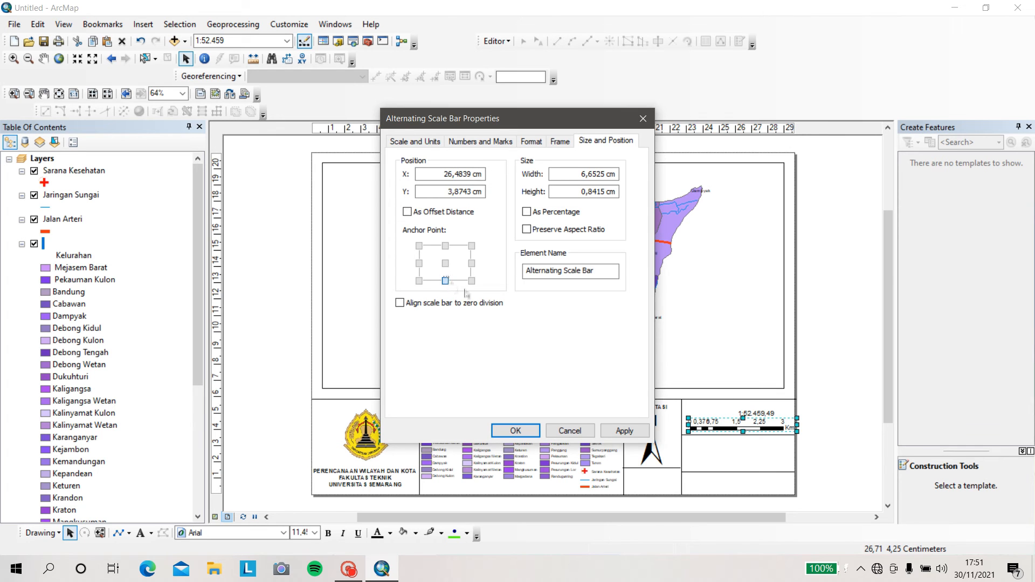
click(636, 430)
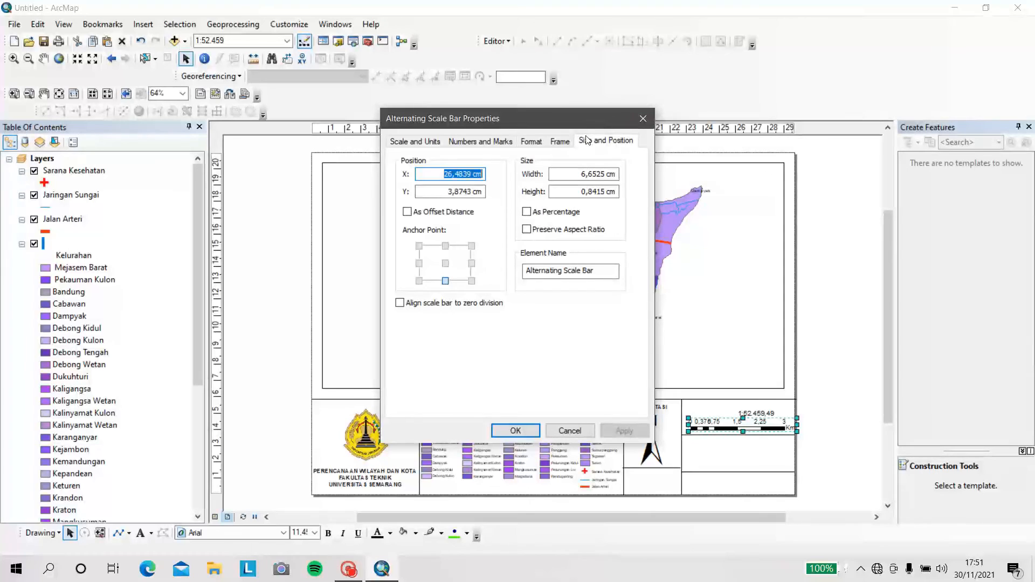
click(560, 142)
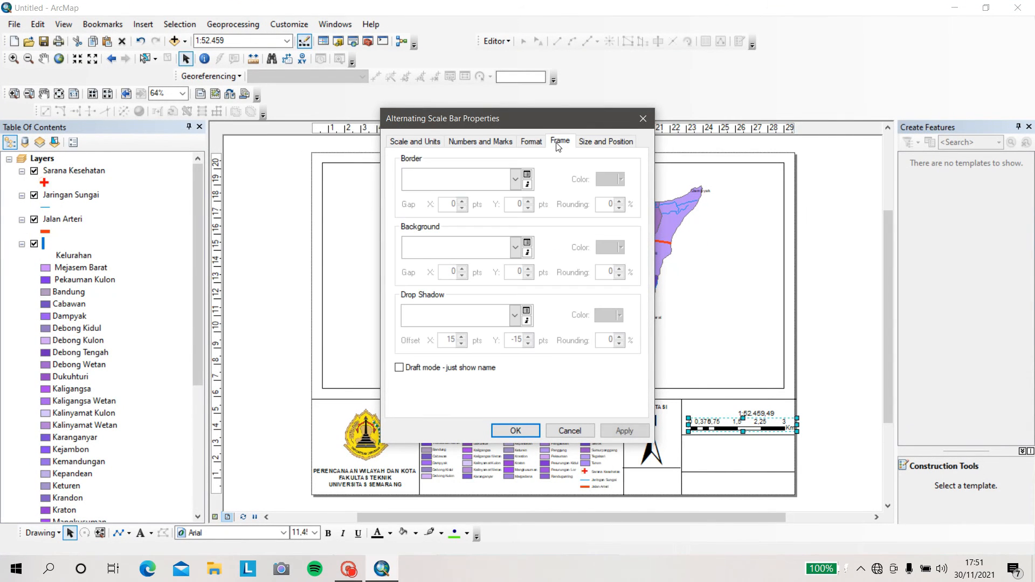
click(534, 142)
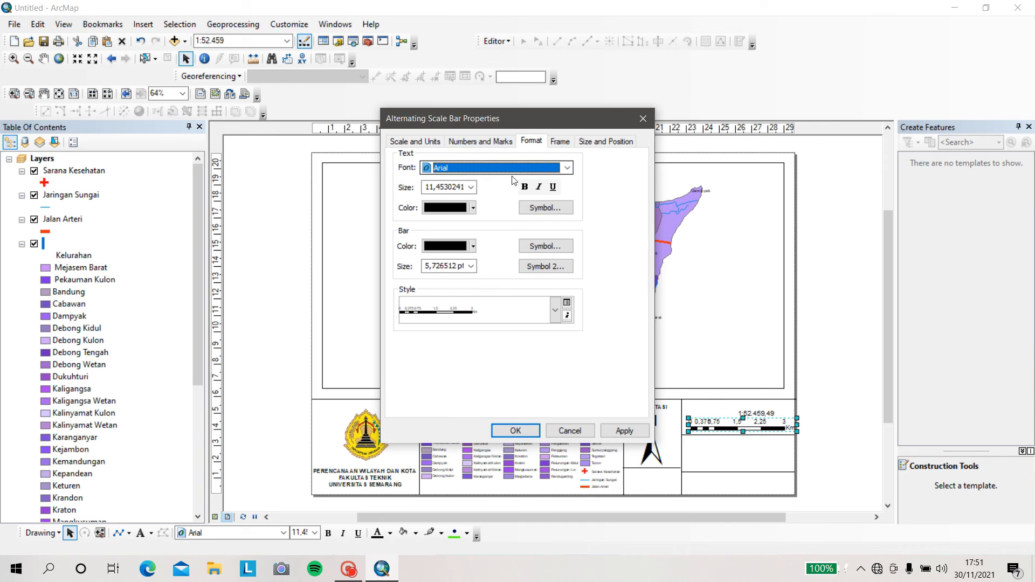
click(424, 141)
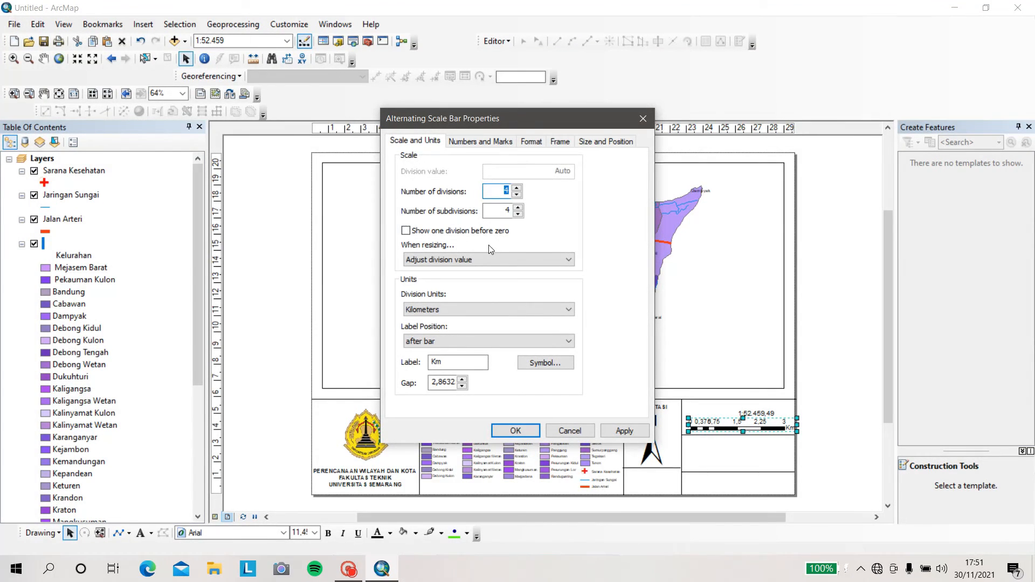
click(545, 363)
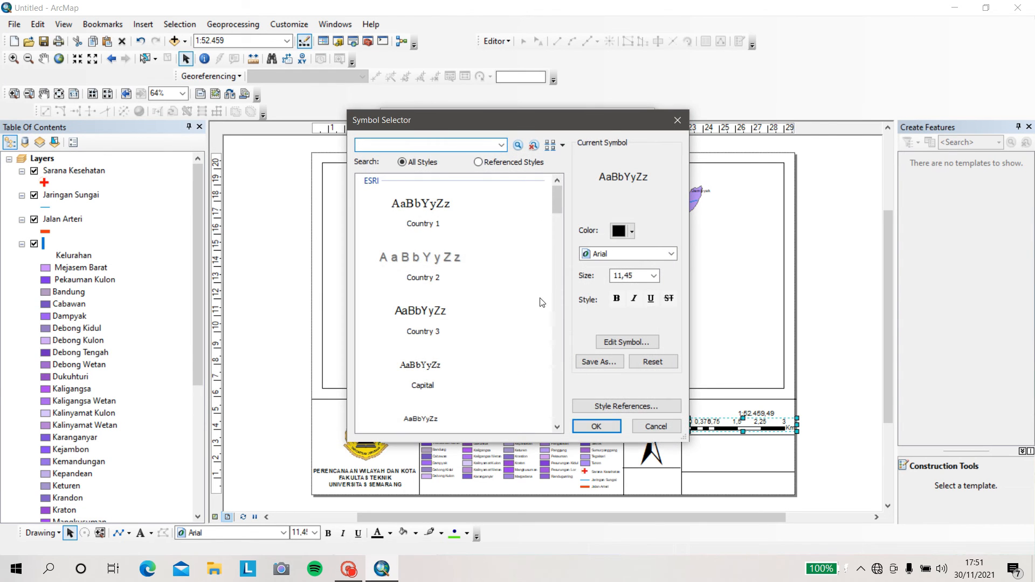
click(677, 120)
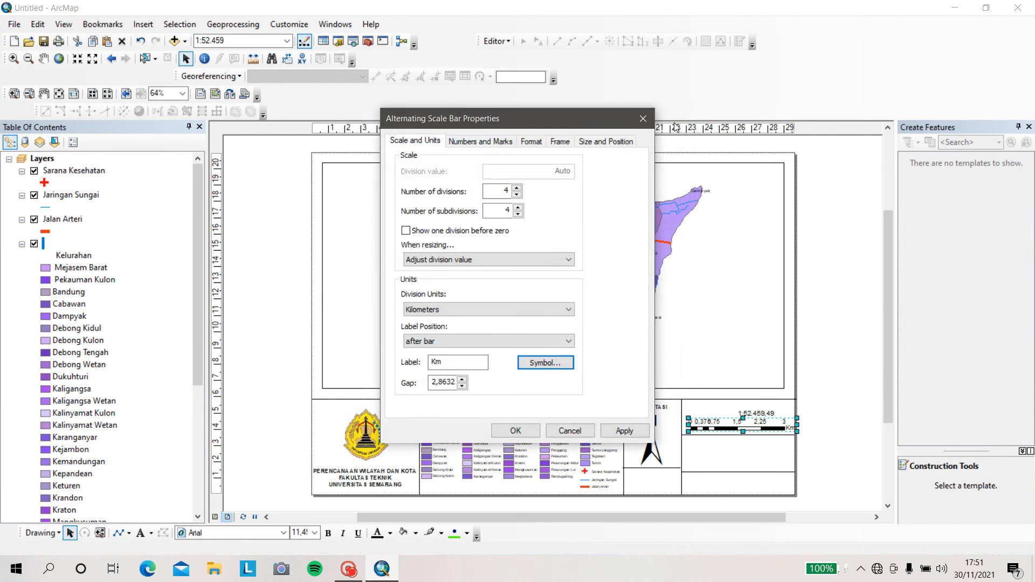
click(559, 141)
Change the scale bar's format style to the second Alternating Scale Bar, with its numbers below the bar, and apply it
click(531, 141)
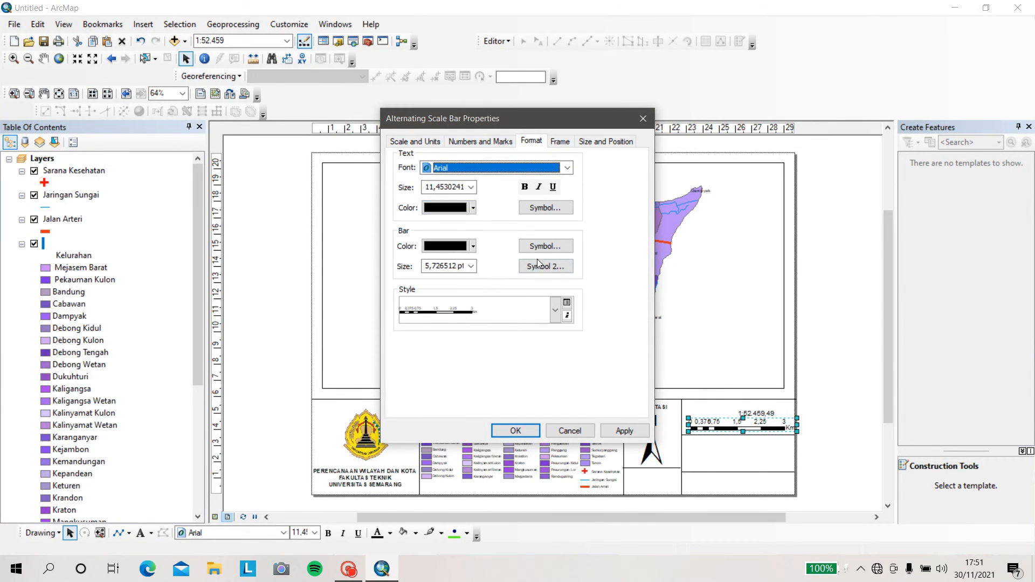
click(553, 307)
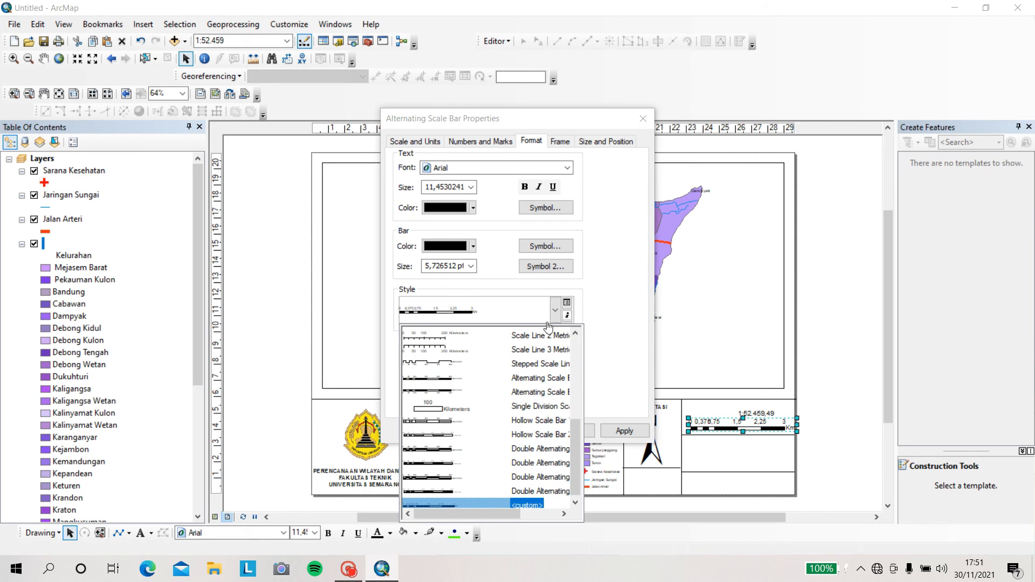
click(467, 379)
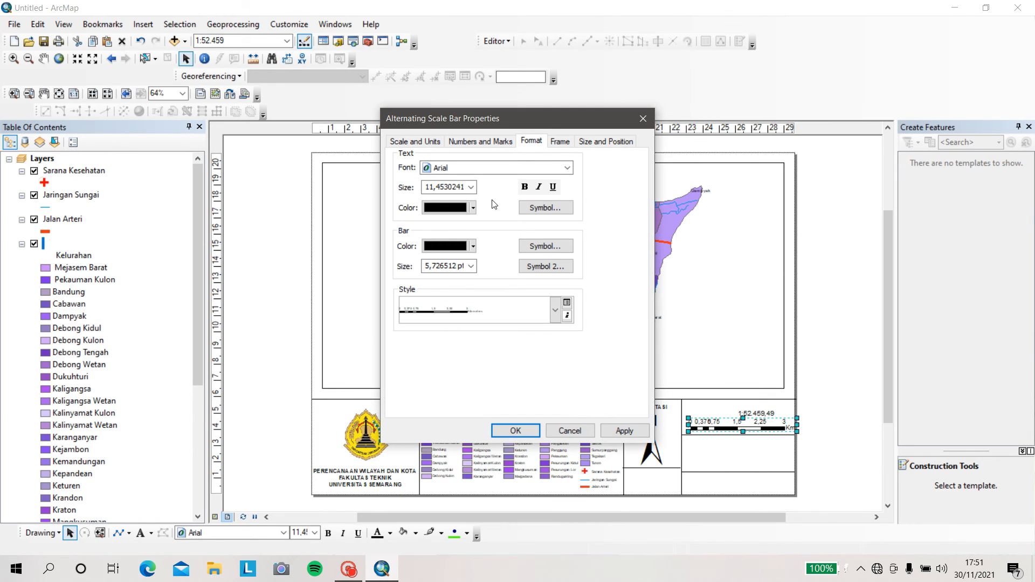
click(554, 310)
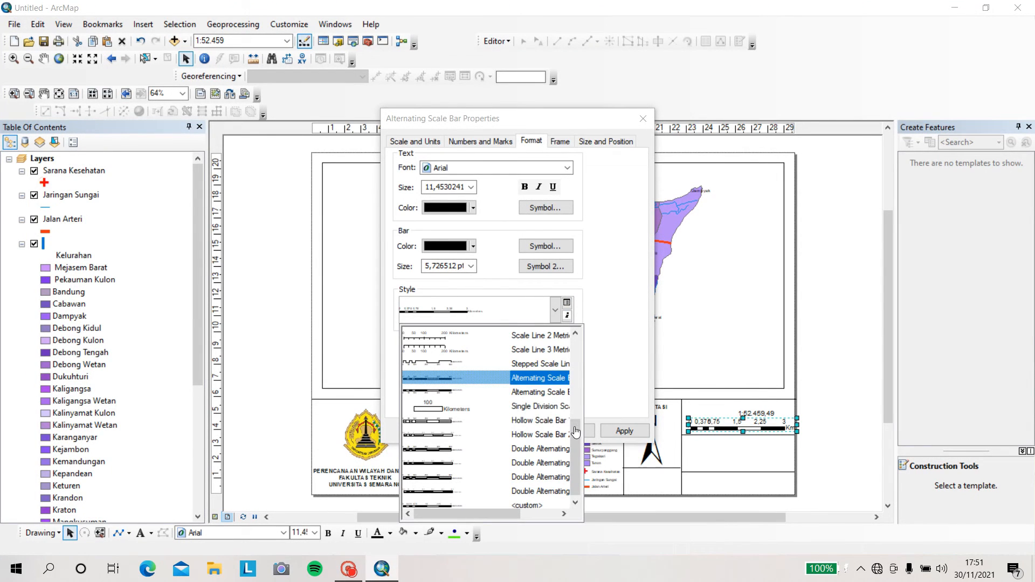
drag(574, 427, 573, 318)
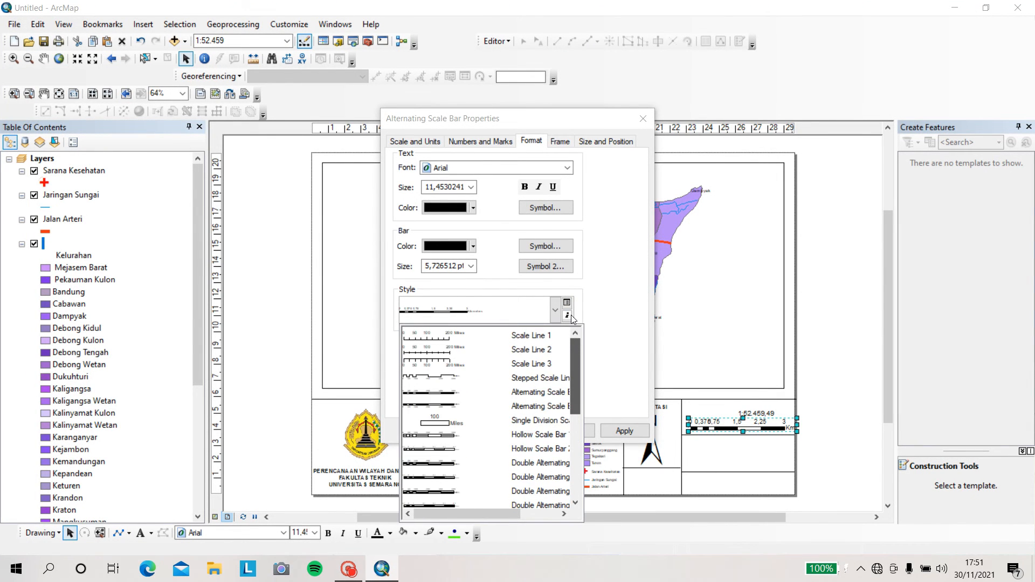
click(444, 405)
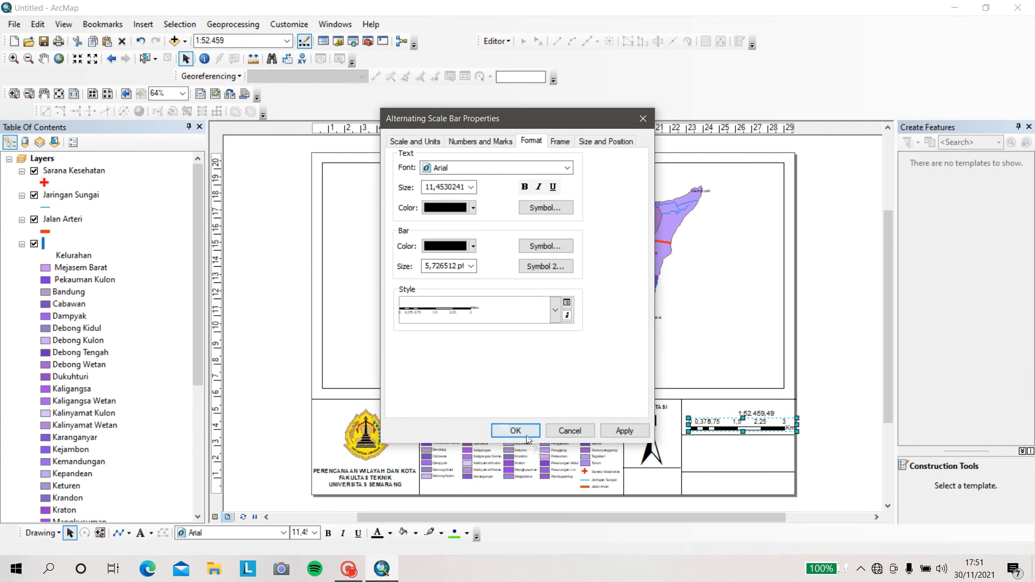
click(512, 430)
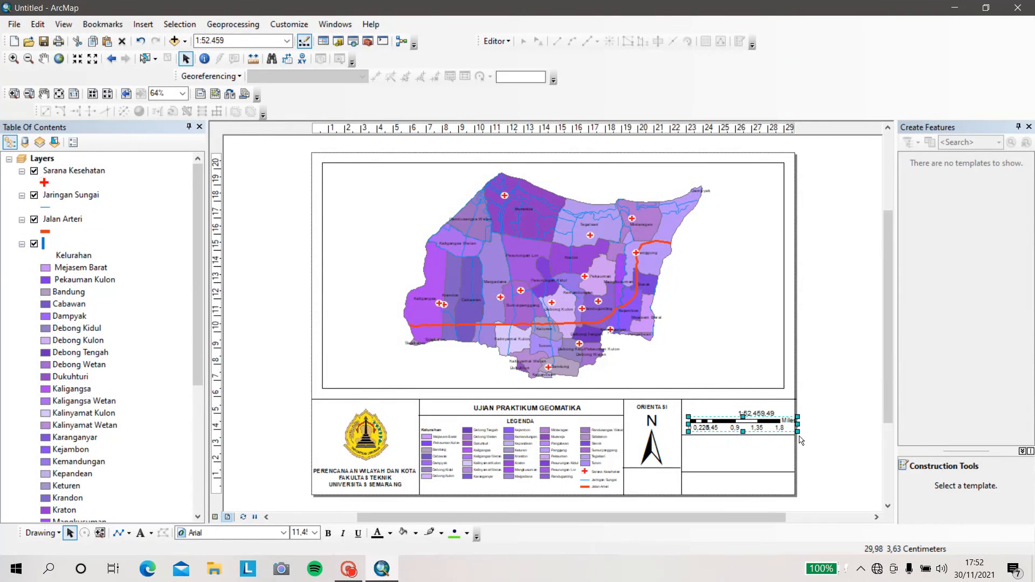
Set the scale bar's division units to Kilometers and its label to Km
right_click(765, 425)
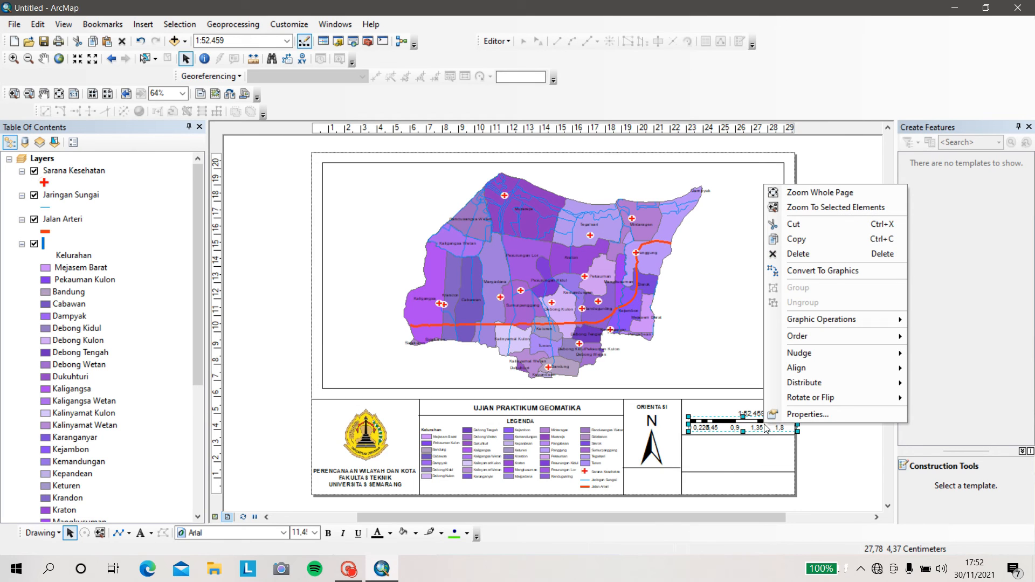
click(815, 450)
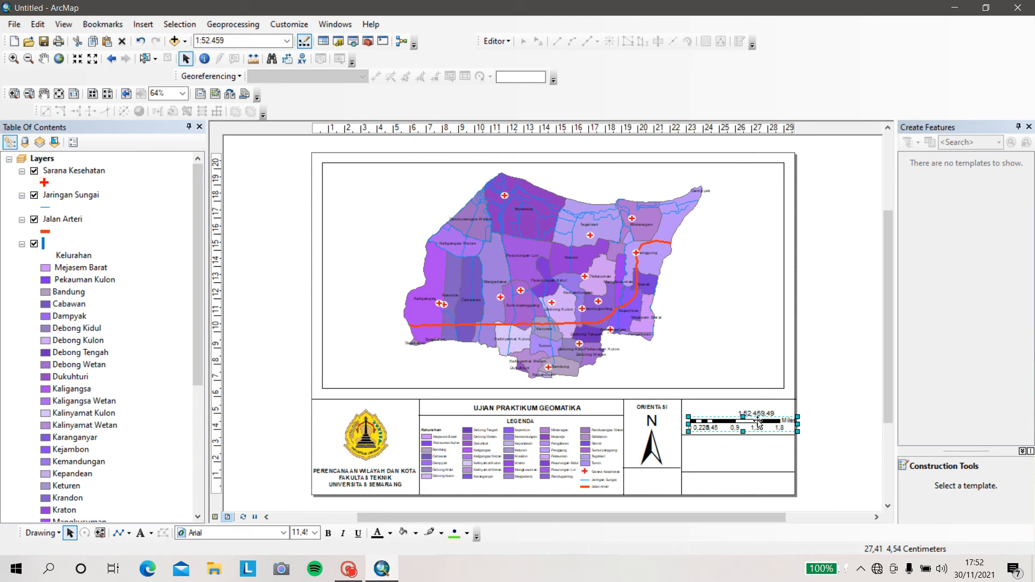
right_click(756, 424)
click(791, 412)
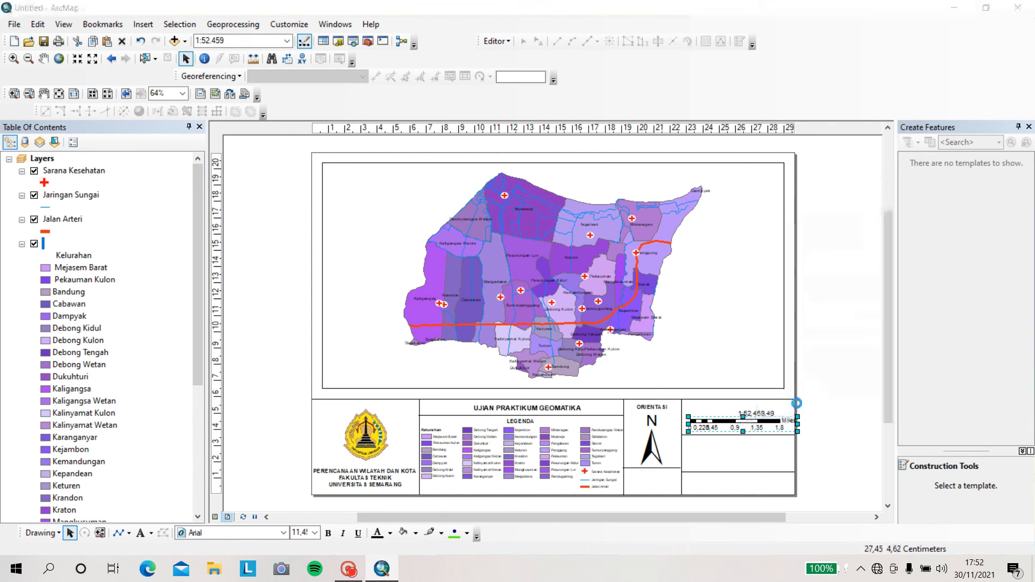
click(416, 139)
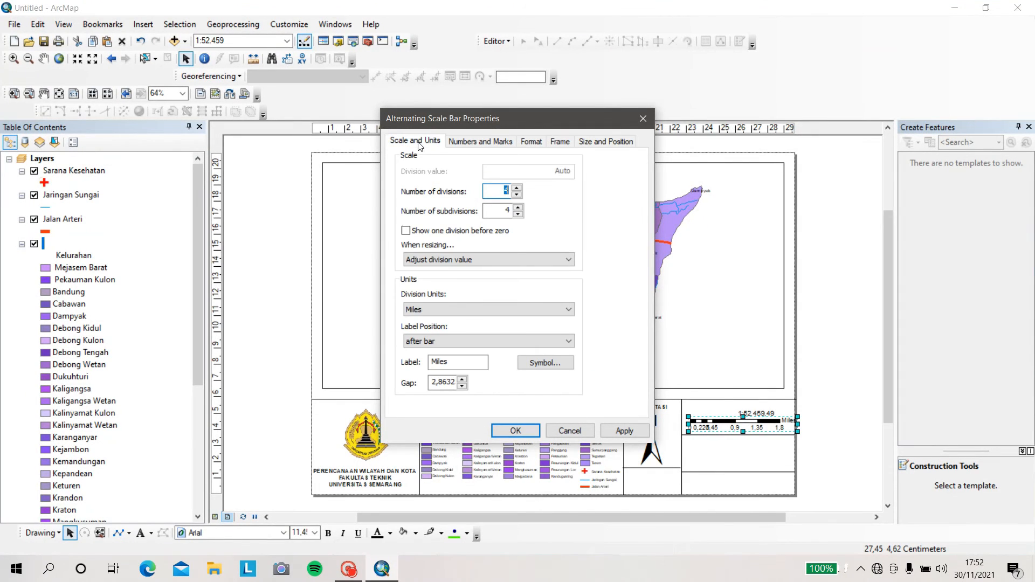
click(459, 310)
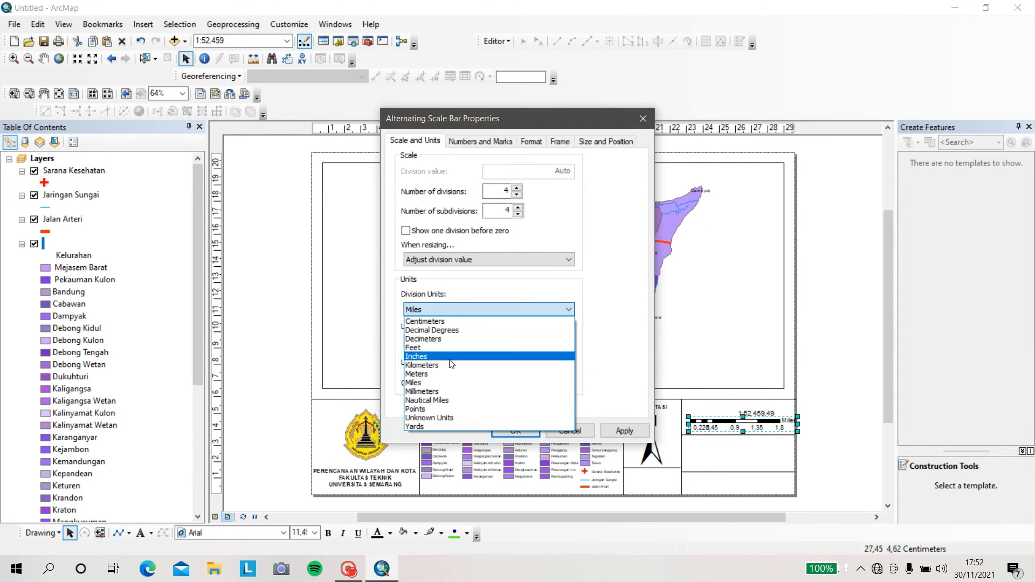
click(453, 365)
click(443, 341)
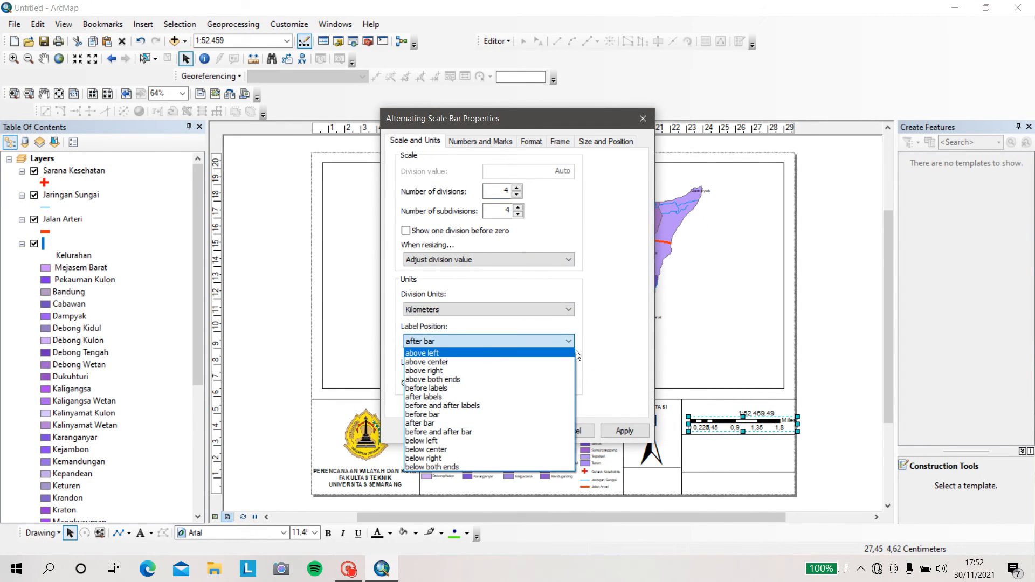
click(619, 346)
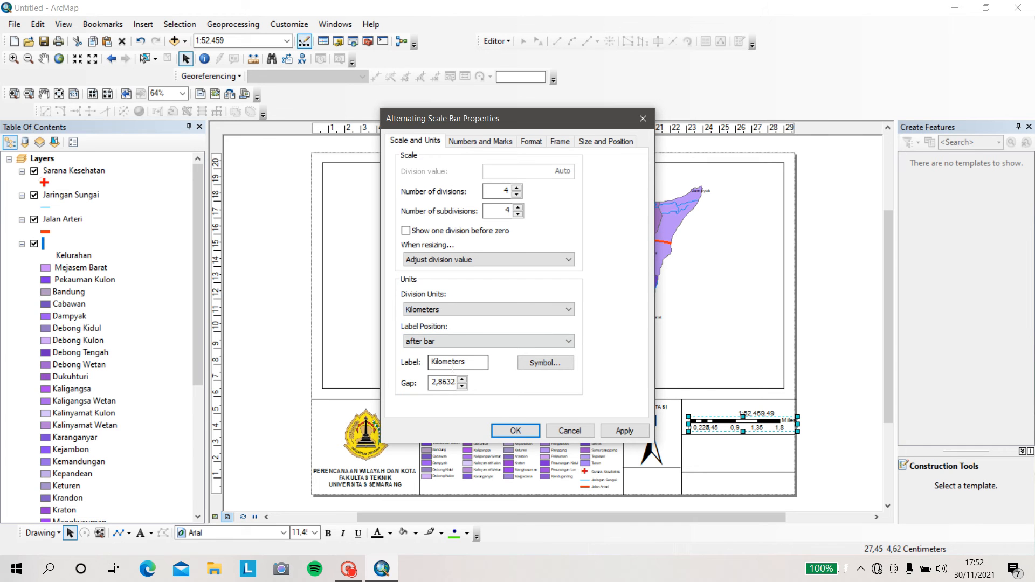
drag(465, 361, 439, 361)
text(m)
click(509, 431)
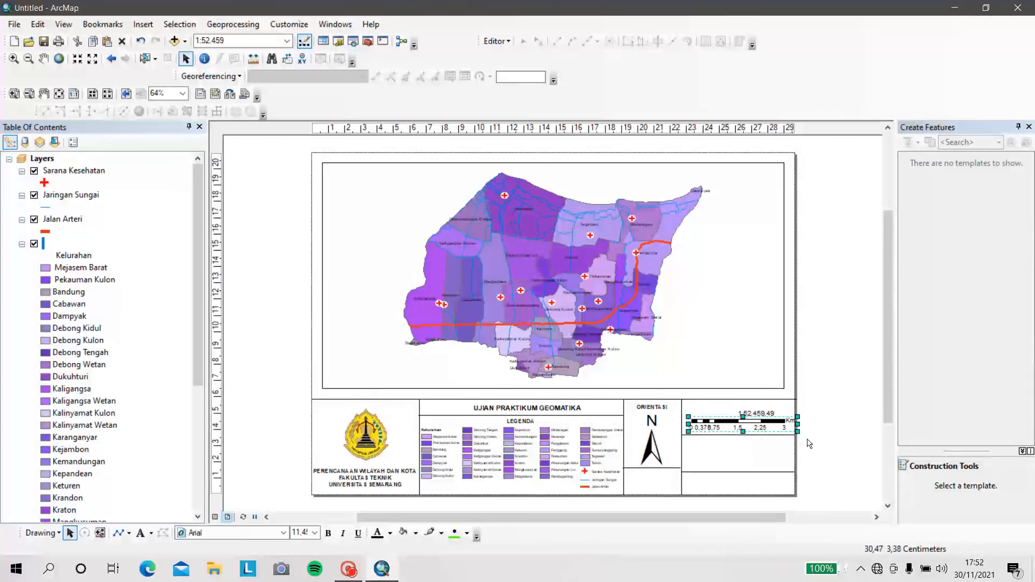
Reposition the scale bar and the scale text within their cell, leaving room above for a heading
drag(749, 424, 735, 418)
click(749, 413)
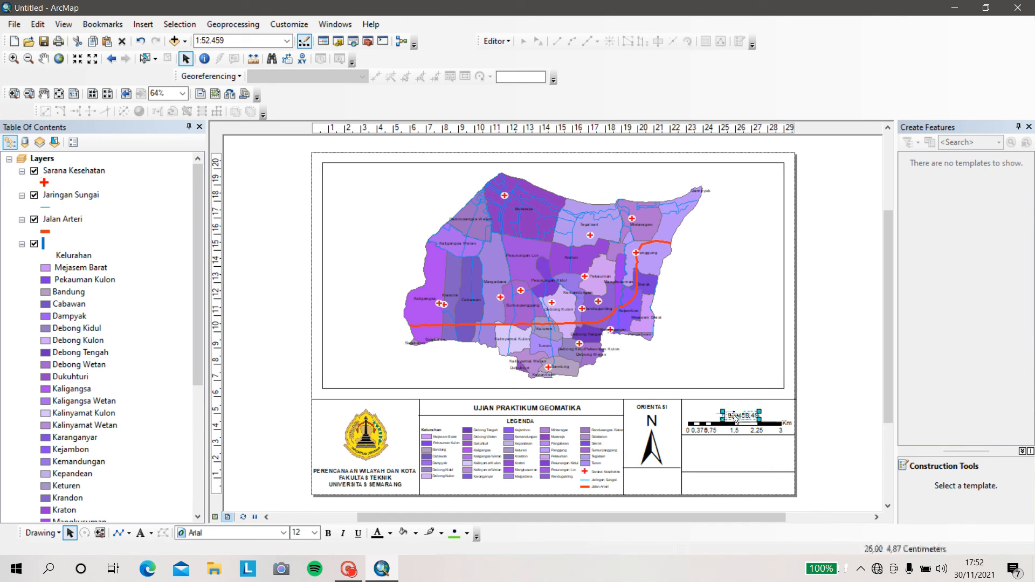
click(830, 415)
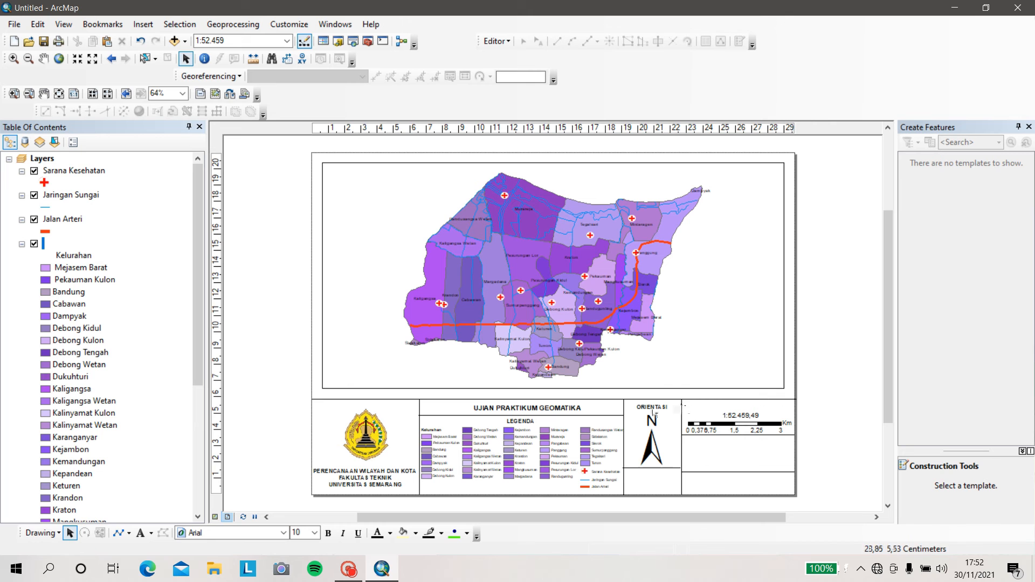
Paste a copy of the ORIENTASI heading, place it above the scale text and change its text to SKALA
key(ctrl+v)
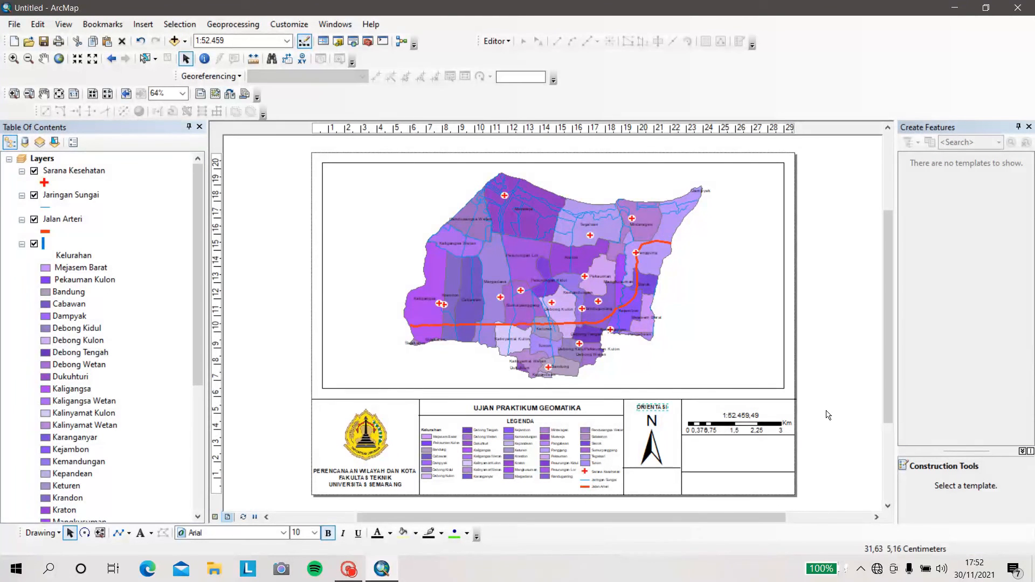
key(ctrl+v)
drag(663, 417, 744, 410)
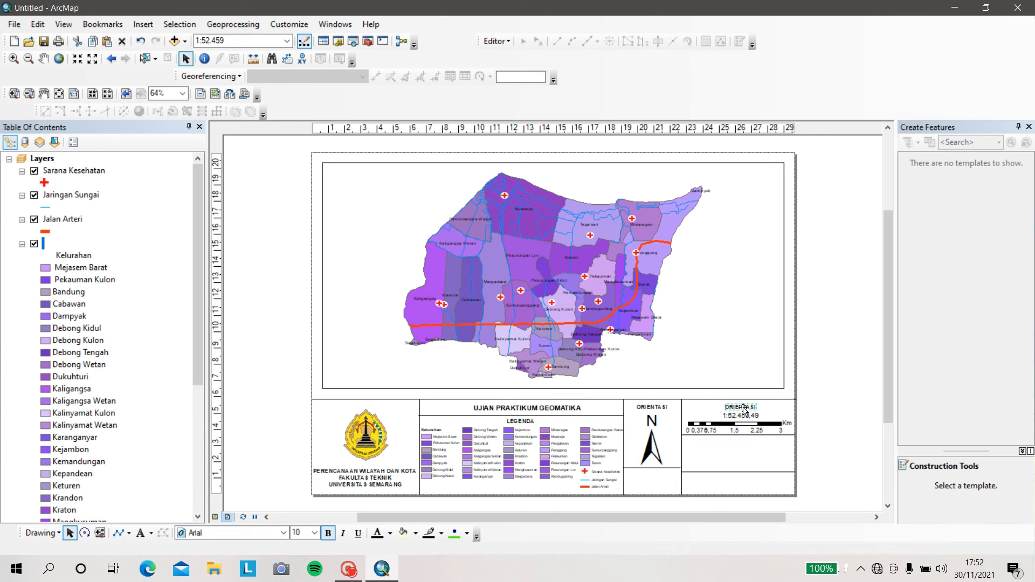
double_click(745, 409)
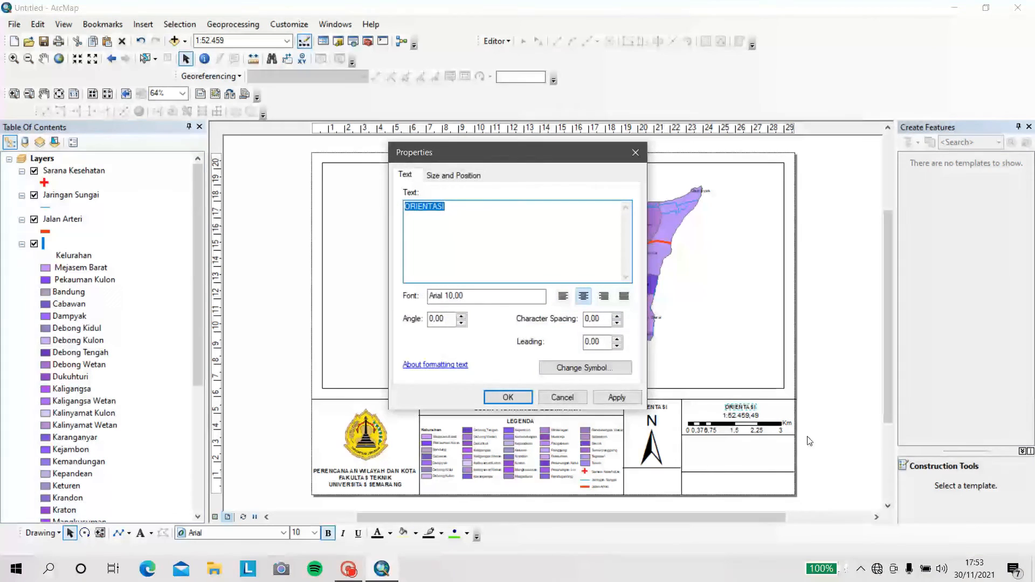
text(SKALA)
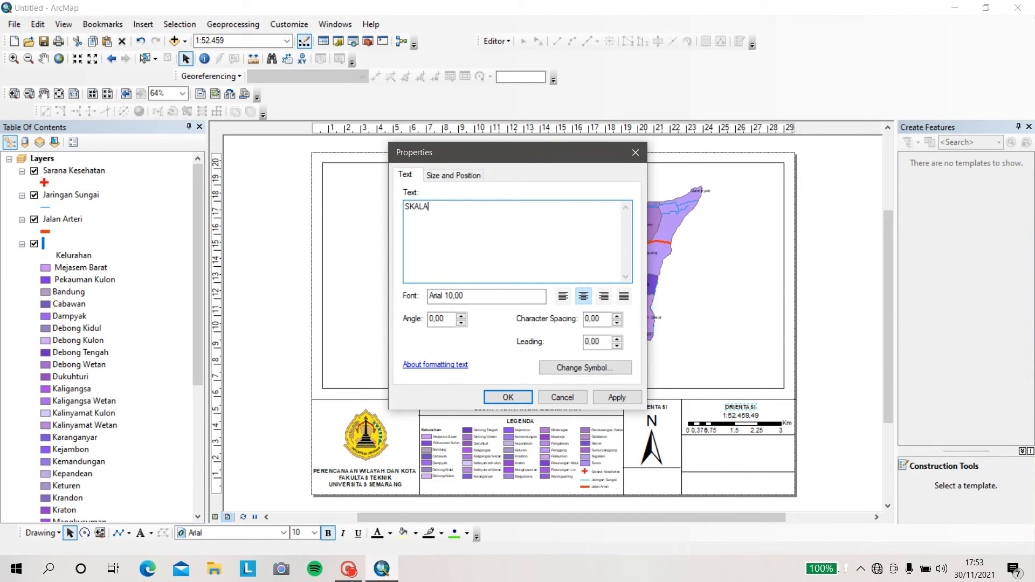
click(507, 397)
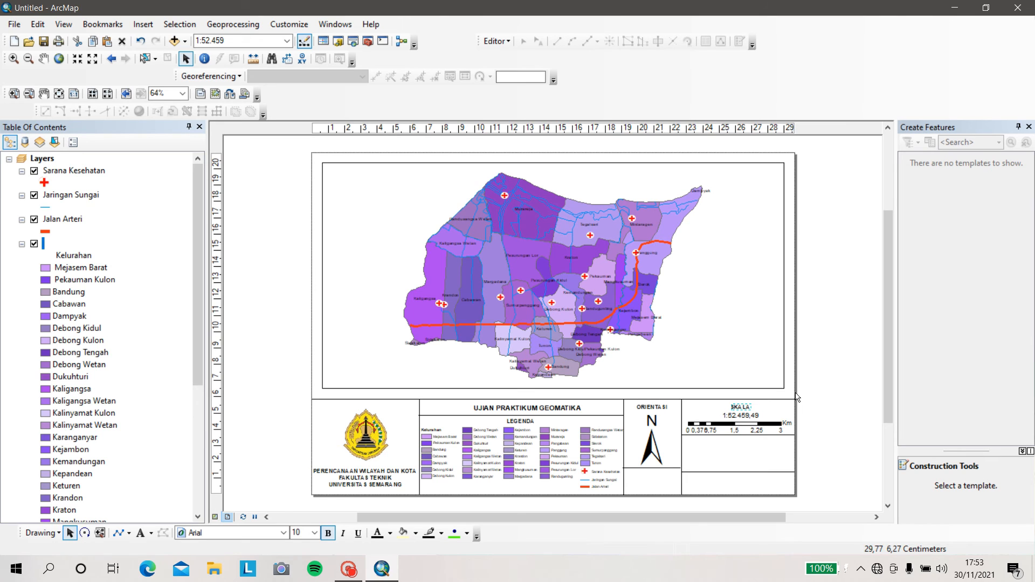
click(829, 405)
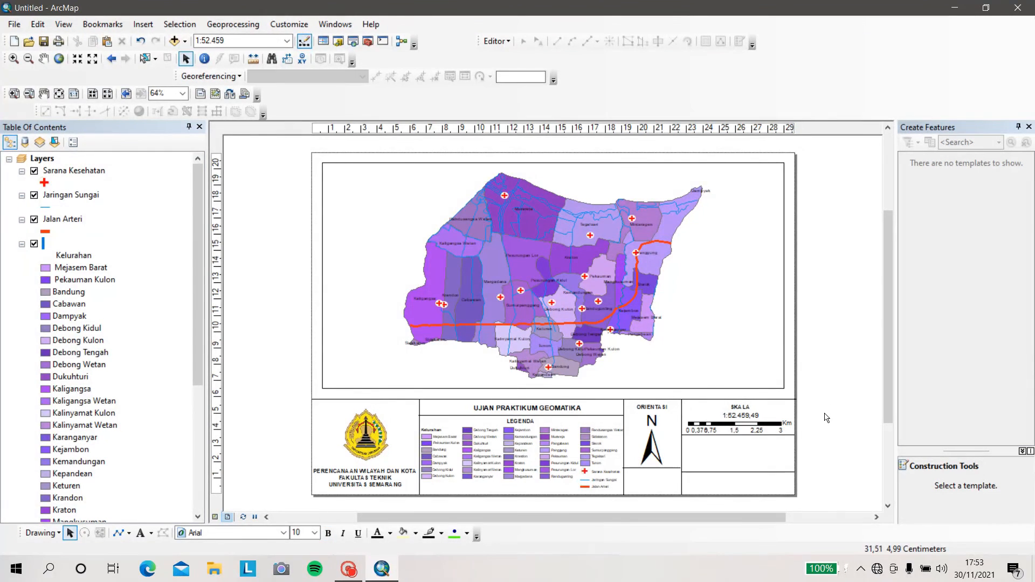
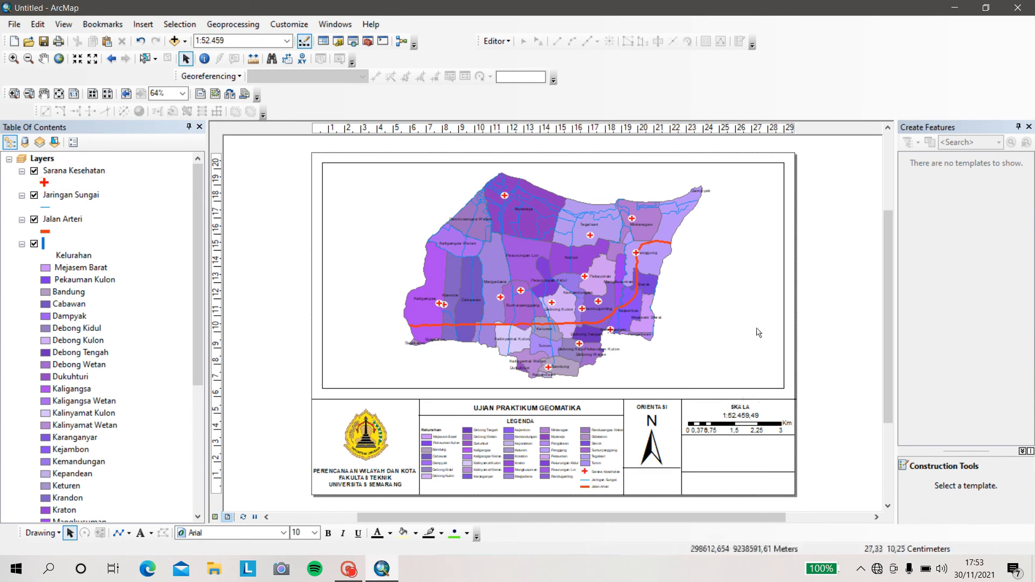
Paste another heading copy at the top of the cell below the scale bar and change its text to SISTEM KOORDINAT
key(ctrl+v)
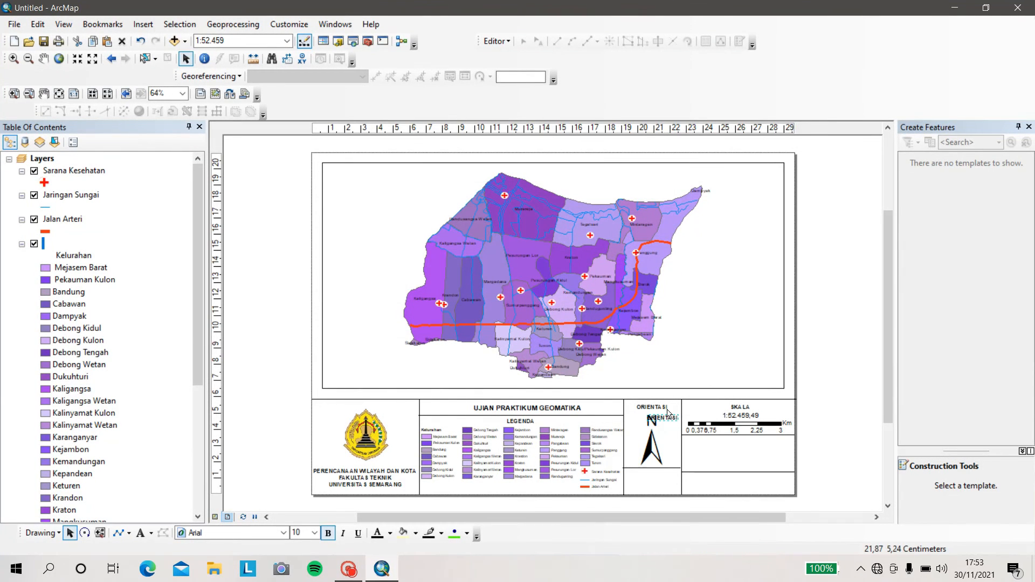
drag(667, 419, 743, 444)
double_click(742, 443)
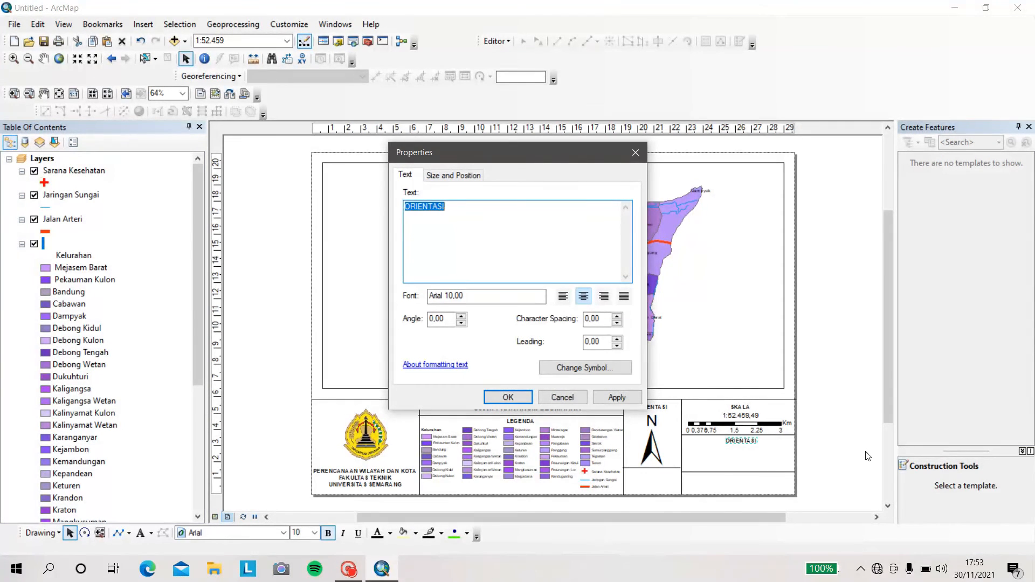
text(SISTEM KOORDINAT)
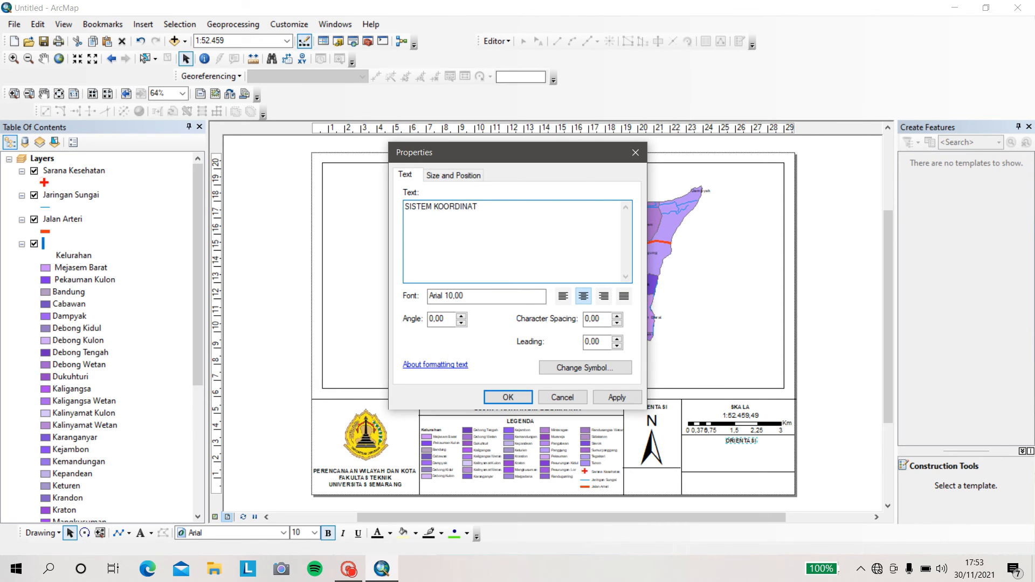
click(512, 398)
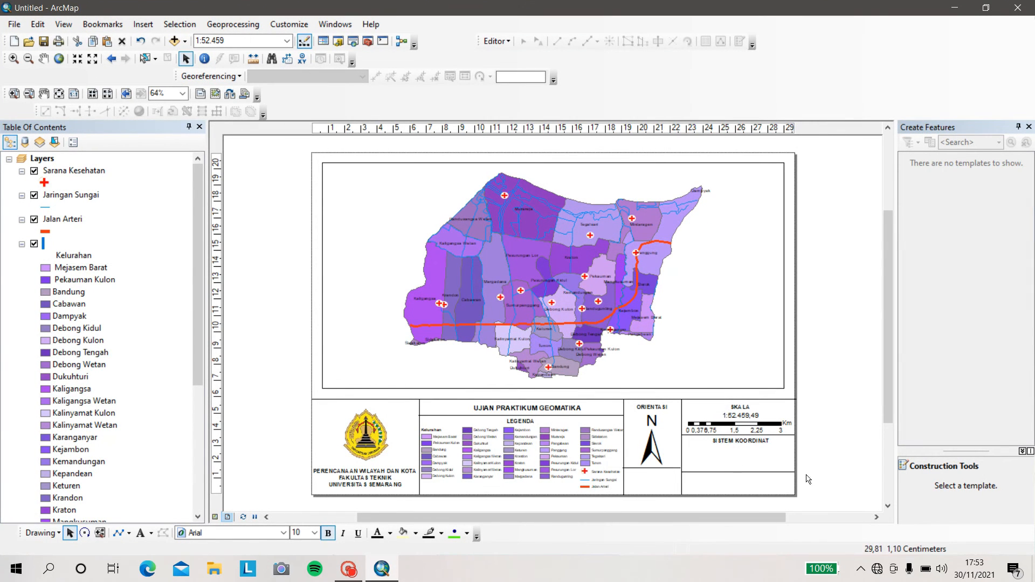
click(818, 490)
Place another copy of the ORIENTASI text under the SISTEM KOORDINAT heading and set its alignment to left
click(654, 420)
drag(653, 420, 701, 460)
double_click(700, 459)
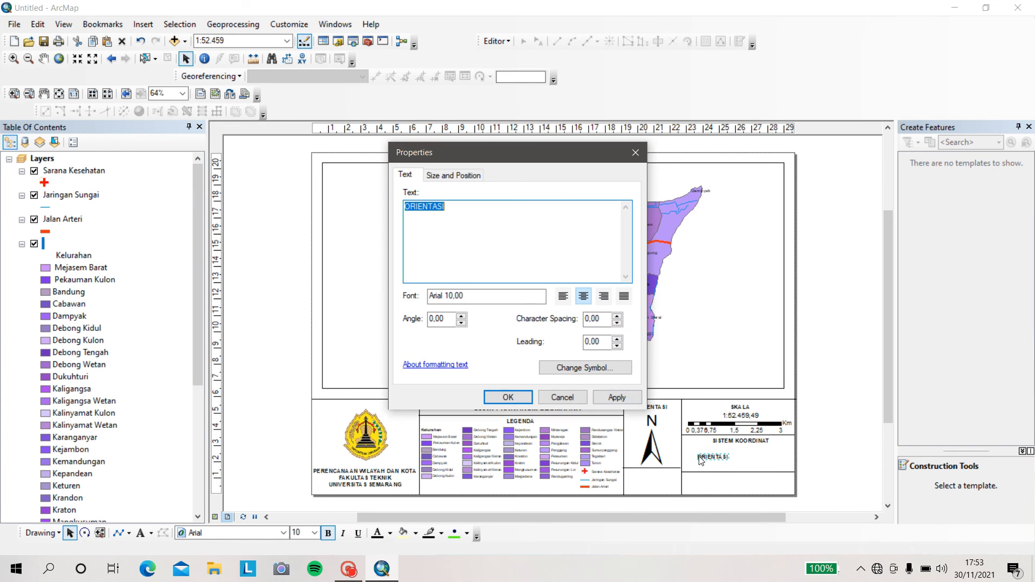
click(563, 296)
drag(437, 206, 404, 207)
key(ctrl+c)
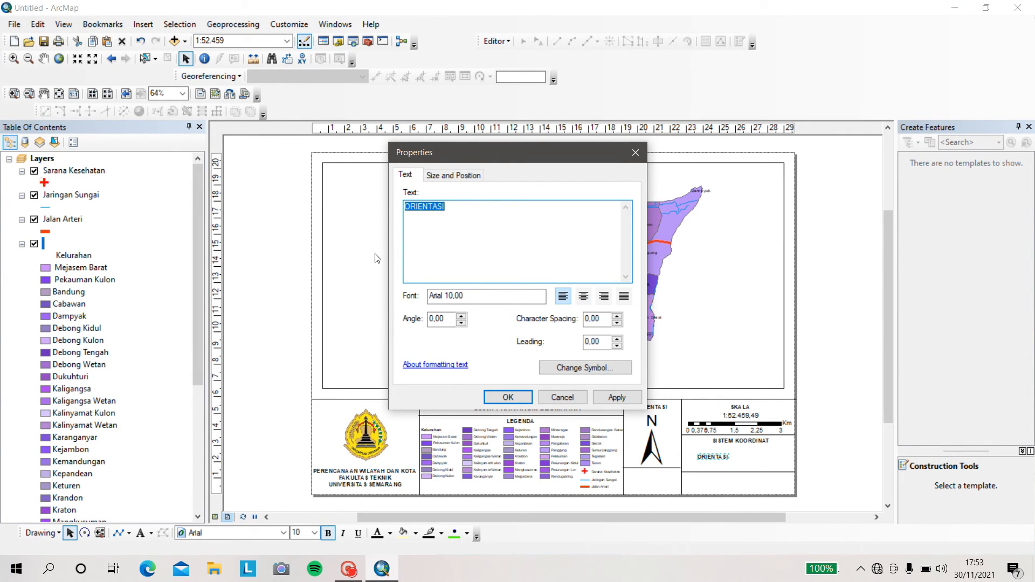
Replace the copied text with the line "Proyeksi : Universal Transverse Mercartor (UTM)"
text(Pro)
text(verse)
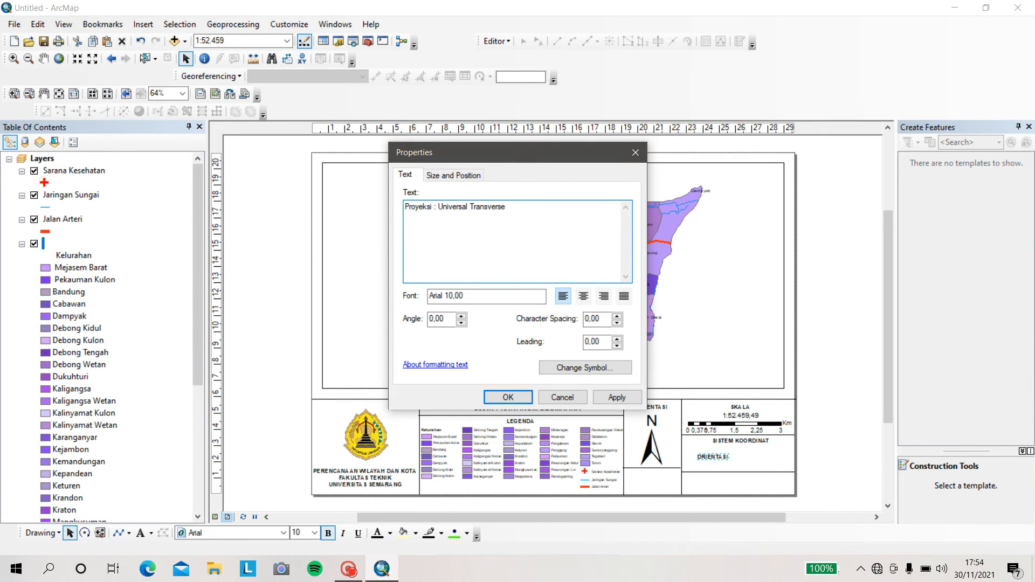
text(o)
text(r )
text((UTM) )
Add a second line reading "Datum : World Geodetic System ( WGS)" to the coordinate system text
text(Datu)
text(Wo)
text(rld G)
text(eod)
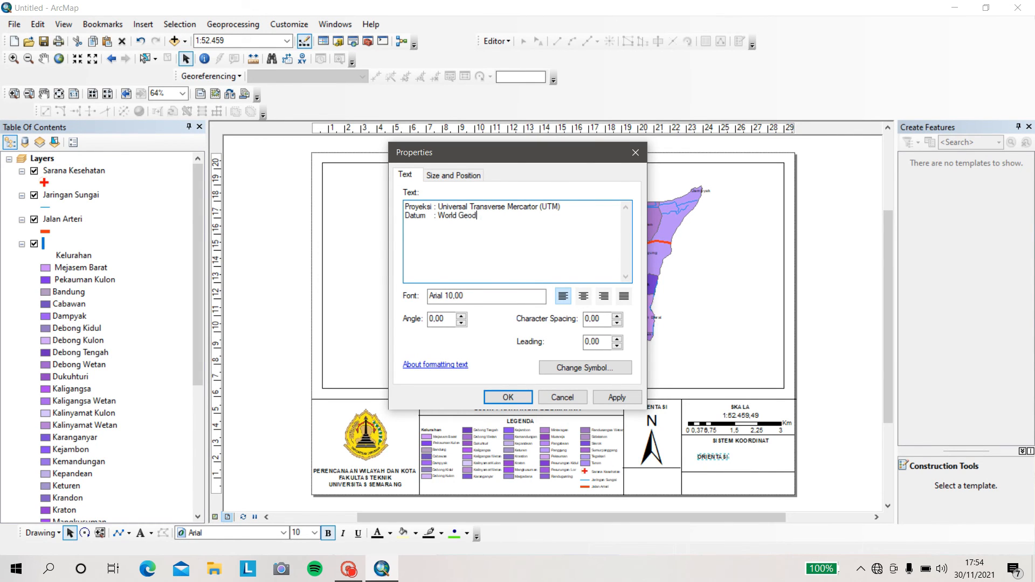
text(etic Sis)
key(BackSpace)
text(ystem ( WGS))
Add the lines "Sistem Grid :" and "Zona : Selatan 49" to the coordinate system text
key(Return)
text(Sistem Grid)
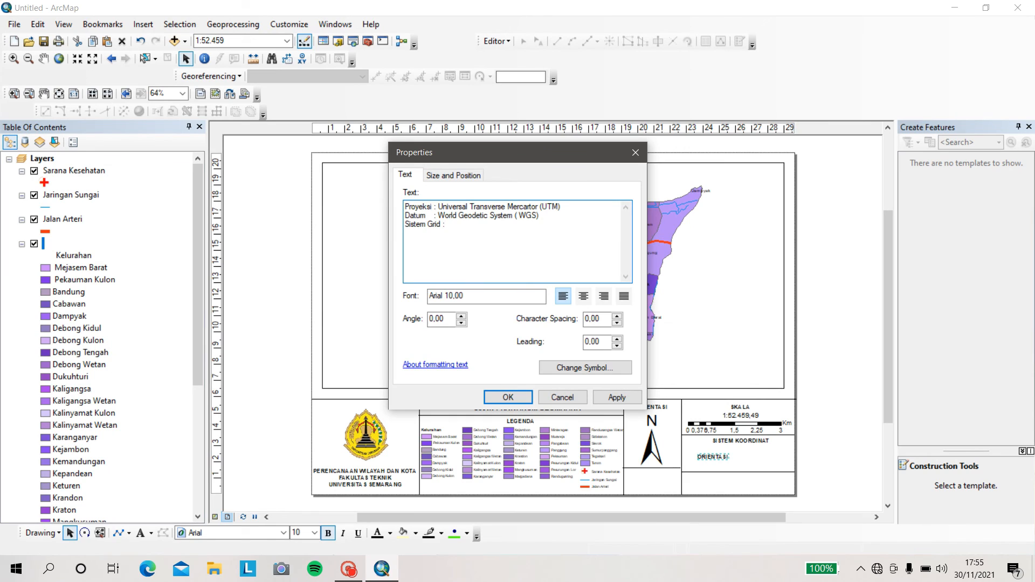
text(Zona            : Selatan 49)
Adjust the spacing before the colons in the Datum and Proyeksi lines to align them with the Sistem Grid and Zona lines
click(433, 215)
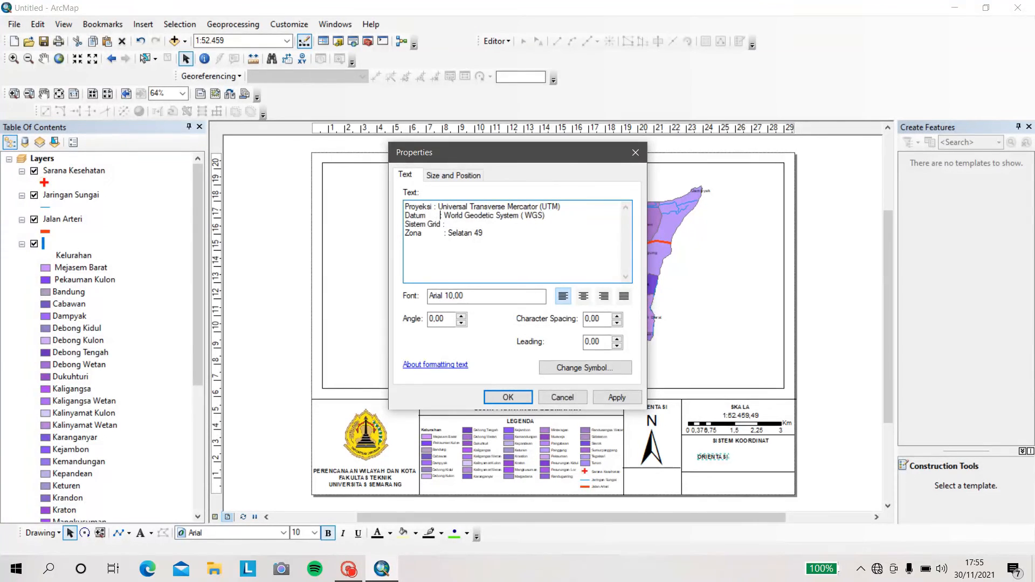
key(BackSpace)
click(435, 206)
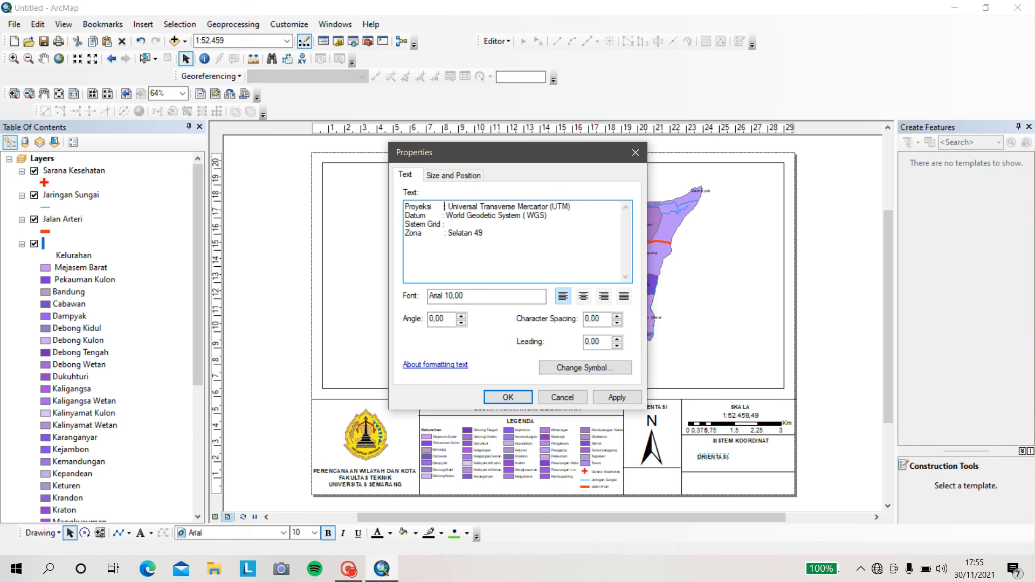
Apply the edited coordinate system text and move the block directly below the SISTEM KOORDINAT heading
key(Down)
click(521, 396)
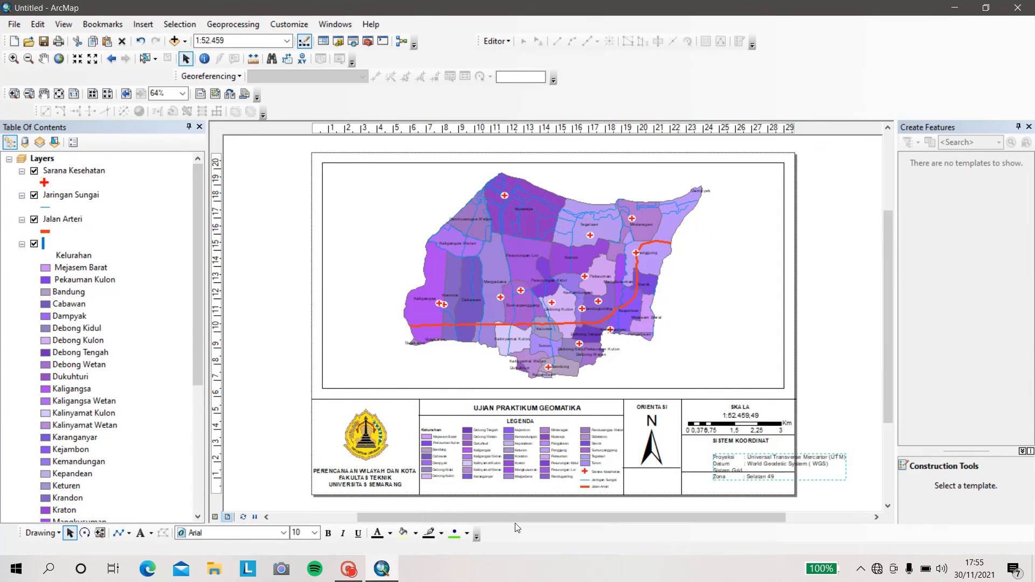
drag(795, 470, 764, 461)
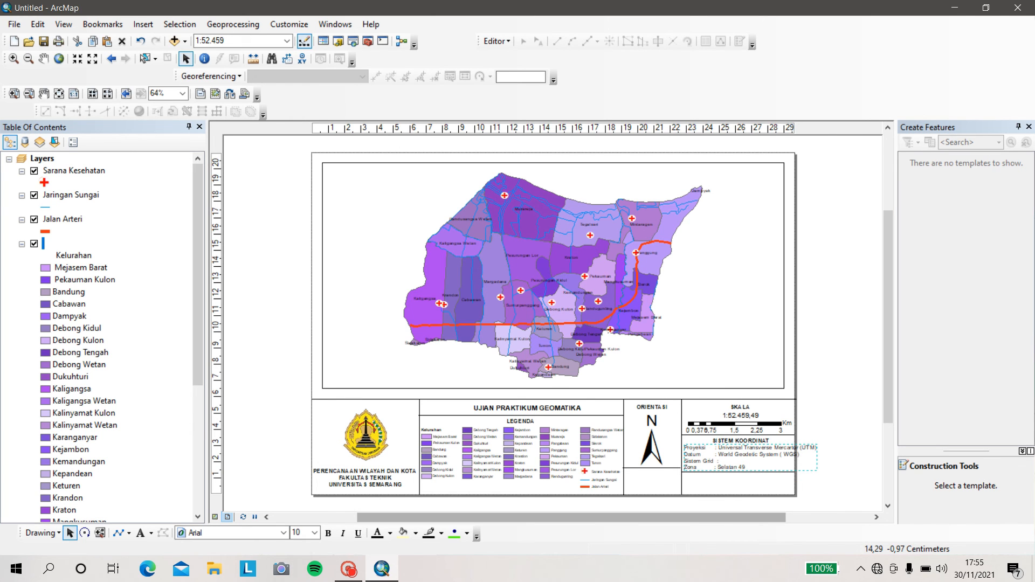
Reduce the coordinate system text to font size 8,47 and position it to fit inside its box
click(314, 532)
scroll(323, 436, up, 3)
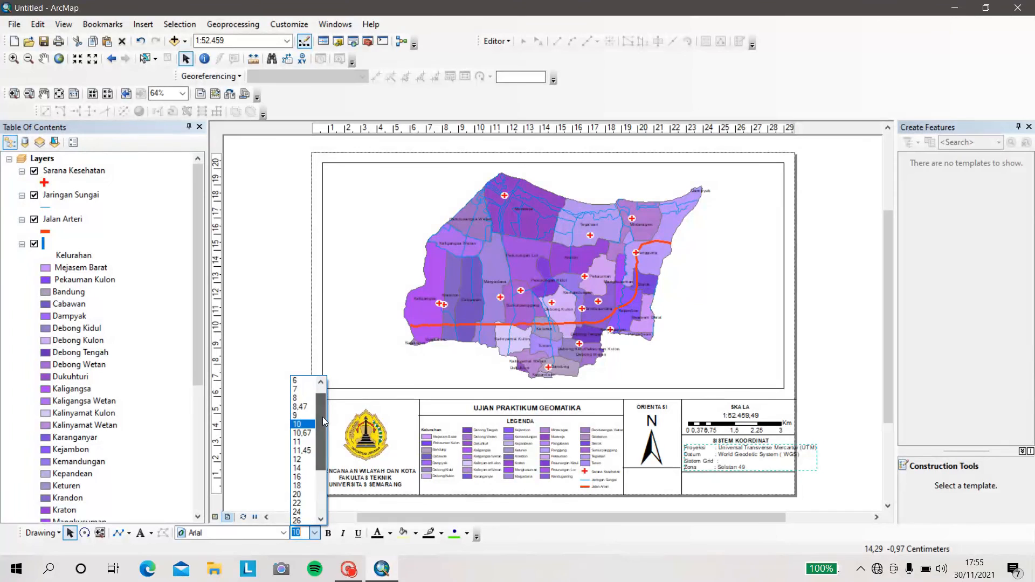
click(297, 421)
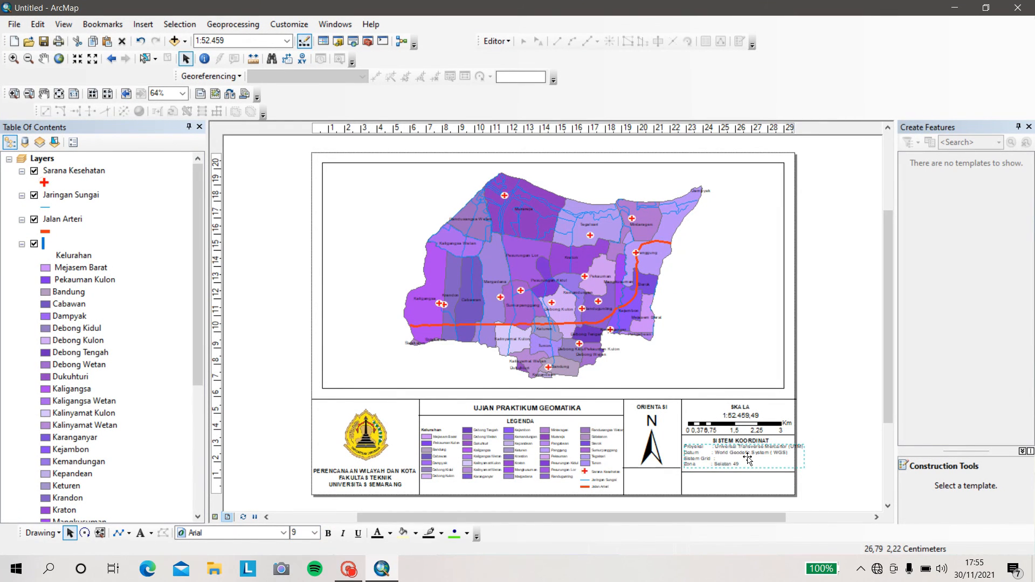
drag(748, 456, 746, 459)
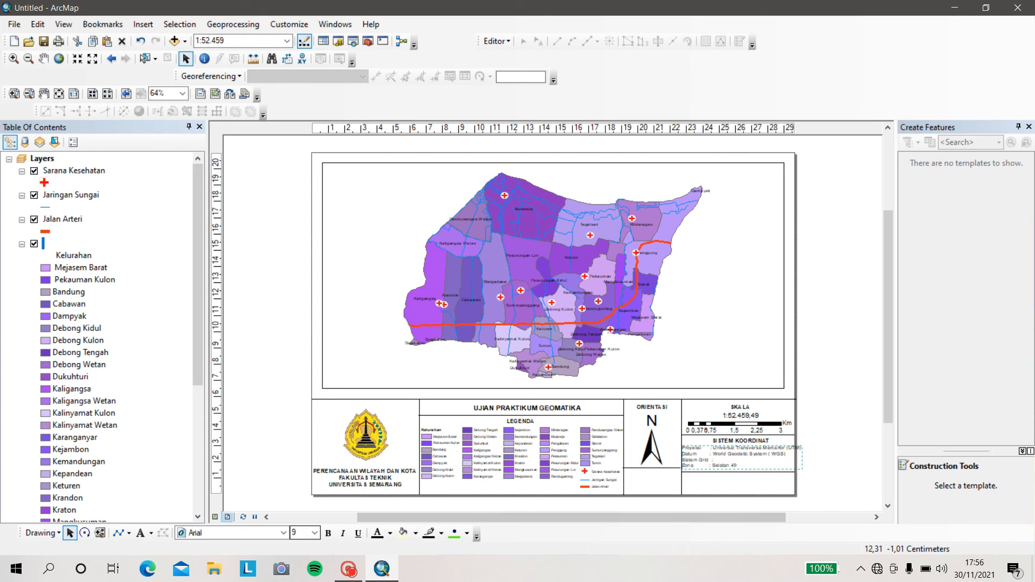
click(314, 533)
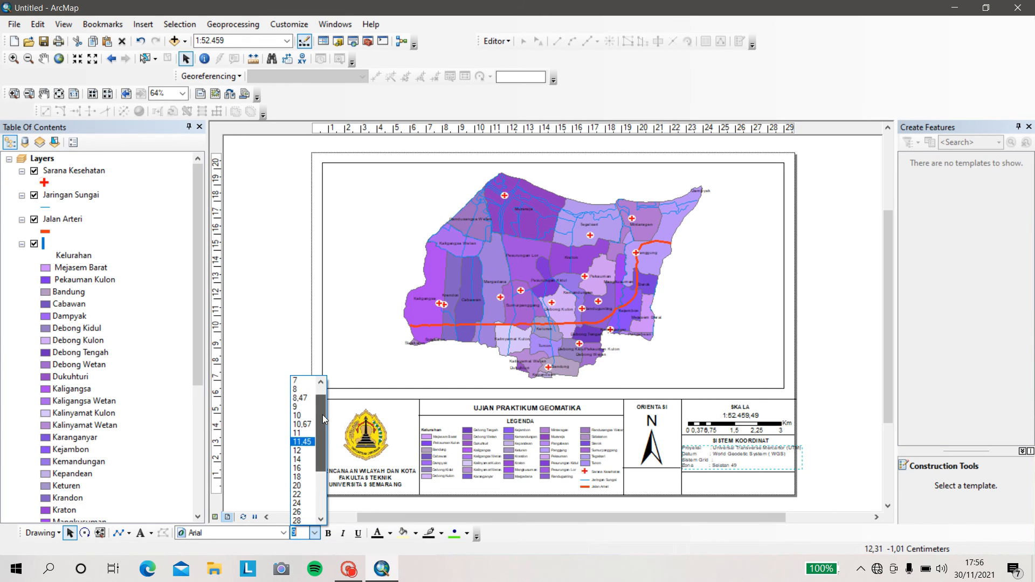
click(300, 397)
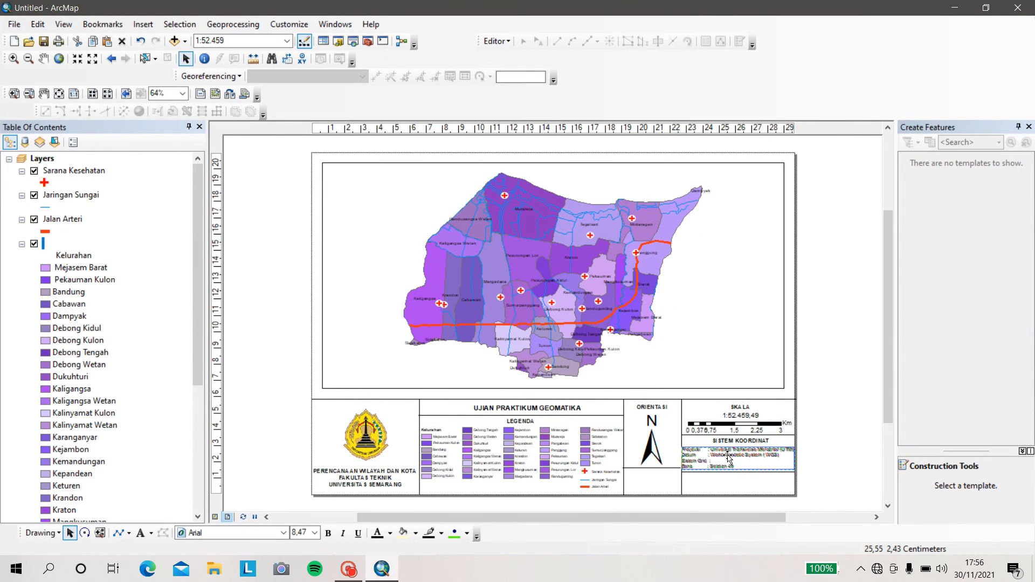
click(820, 462)
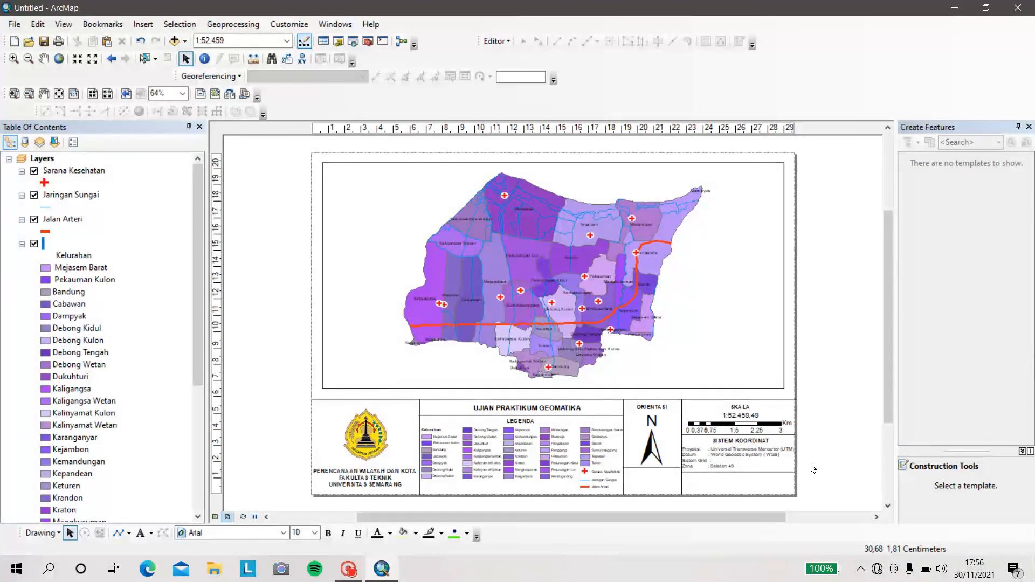
Paste a copy of the ORIENTASI heading below the coordinate system information and change its text to "SUMBER"
key(ctrl+v)
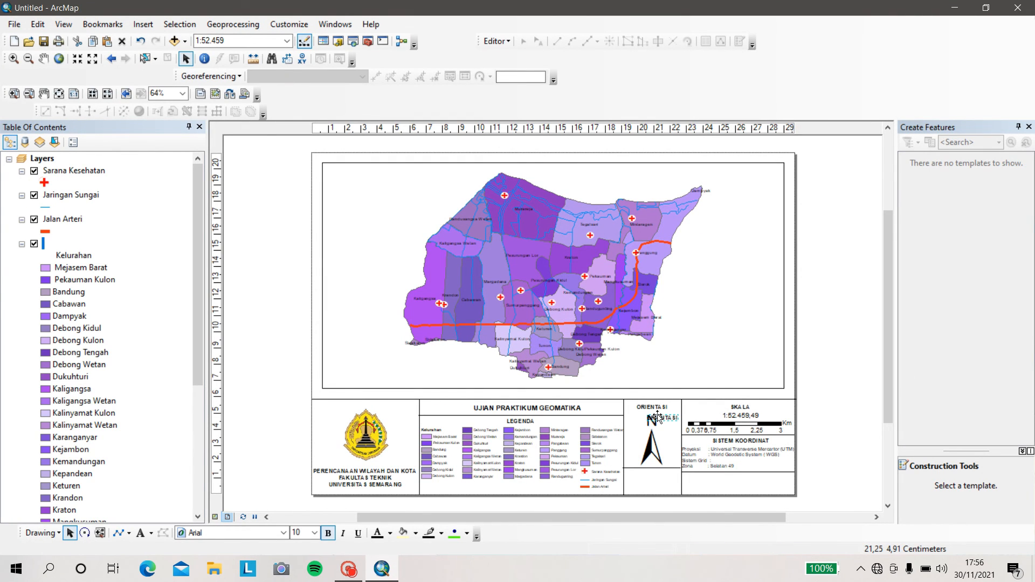
drag(663, 420, 741, 477)
double_click(742, 477)
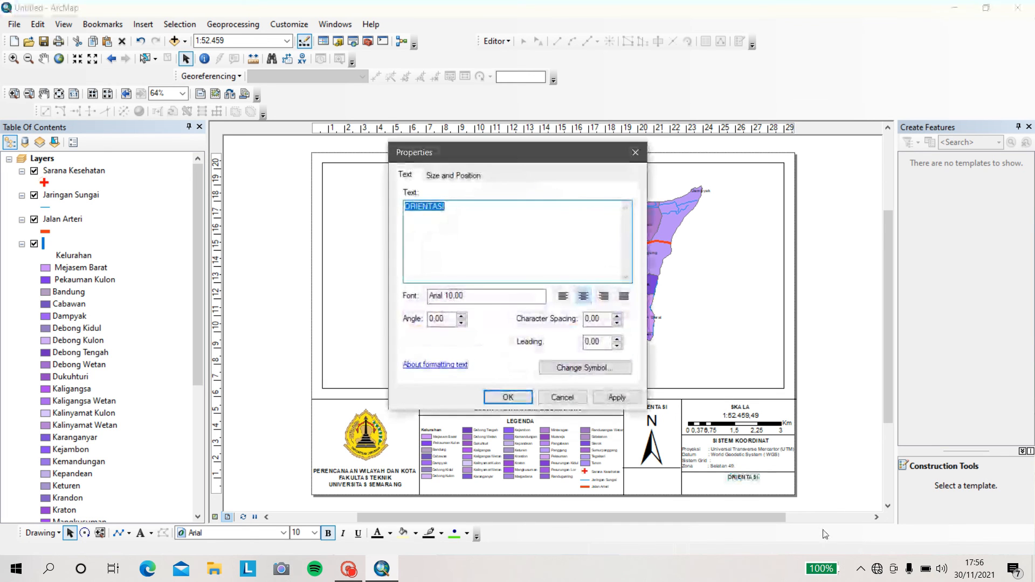
text(SUMBER)
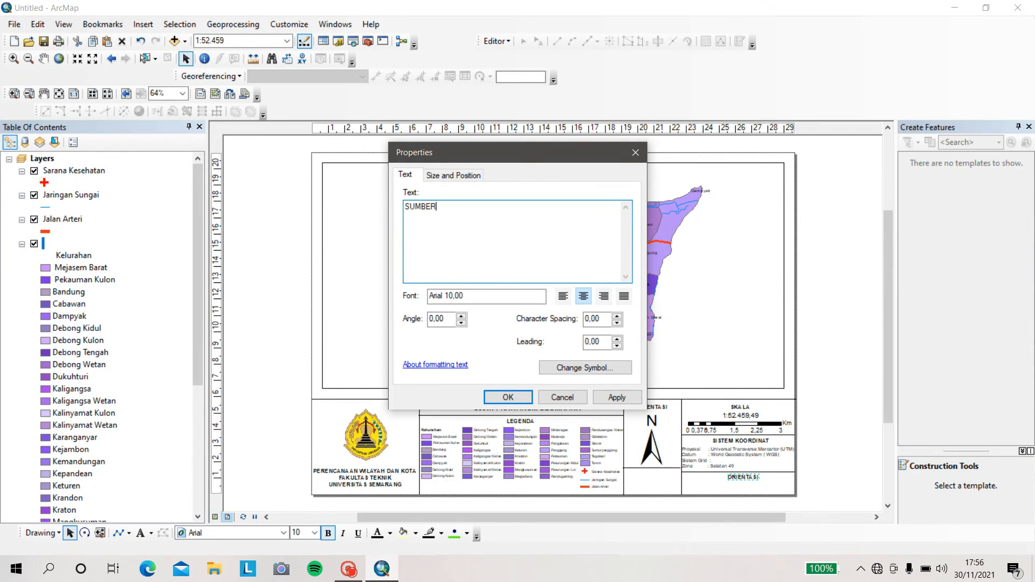
click(496, 397)
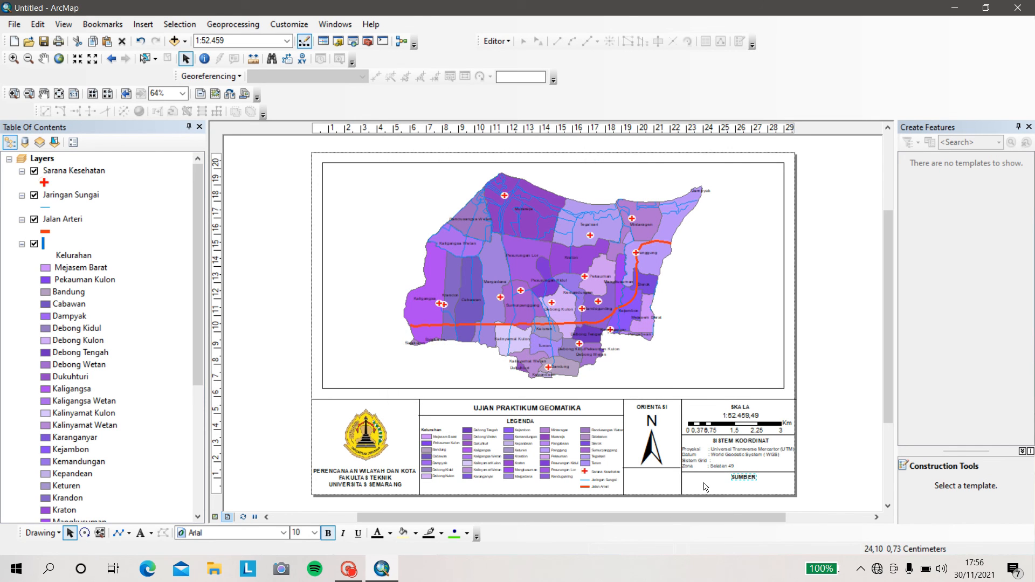
click(856, 481)
Paste another copy of the heading below SUMBER and replace its text with "- DPUPR JAWA TENGAH, 2020"
key(ctrl+v)
drag(658, 419, 716, 488)
double_click(716, 488)
key(BackSpace)
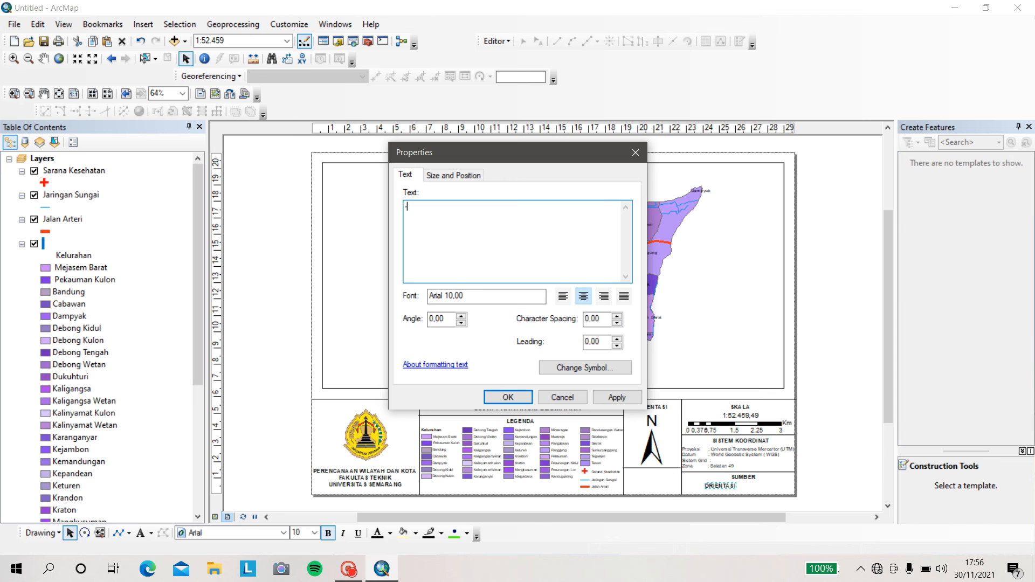
text(- DPUPR JAWA TENGAH , 2020)
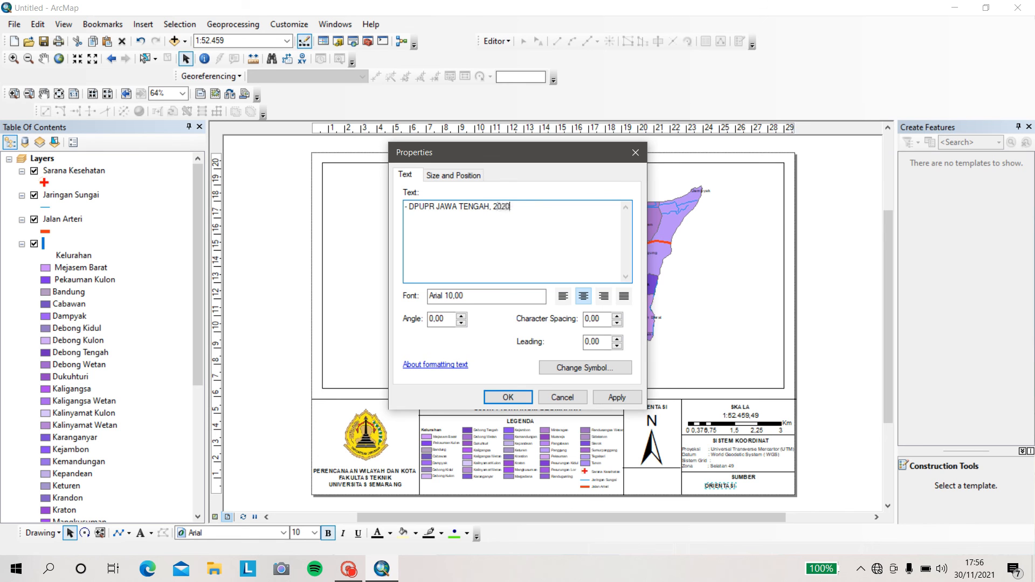
click(497, 401)
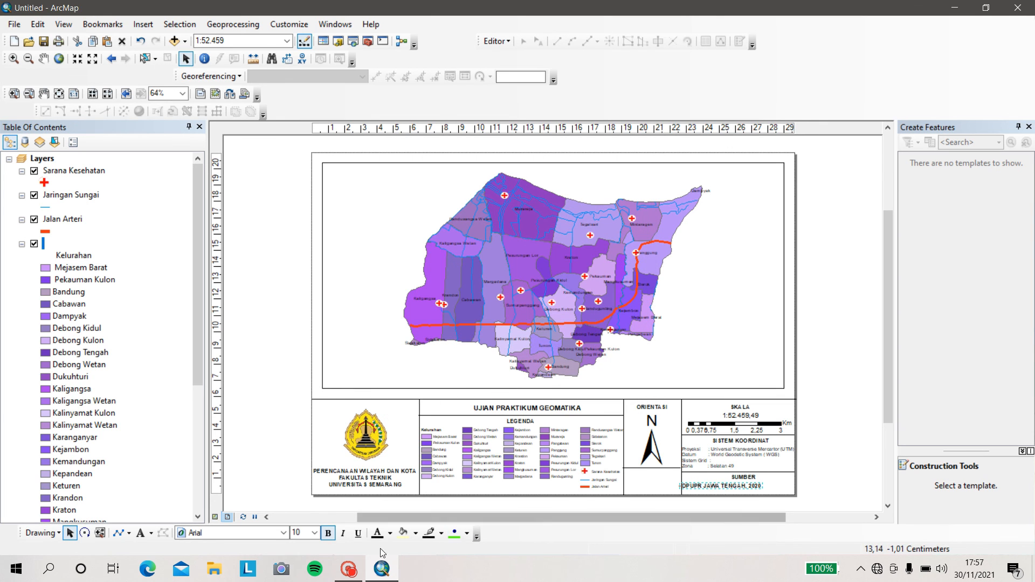
Remove the bold from the DPUPR source line and fine-tune the placement of that line and the SUMBER heading
click(334, 537)
drag(712, 485, 715, 488)
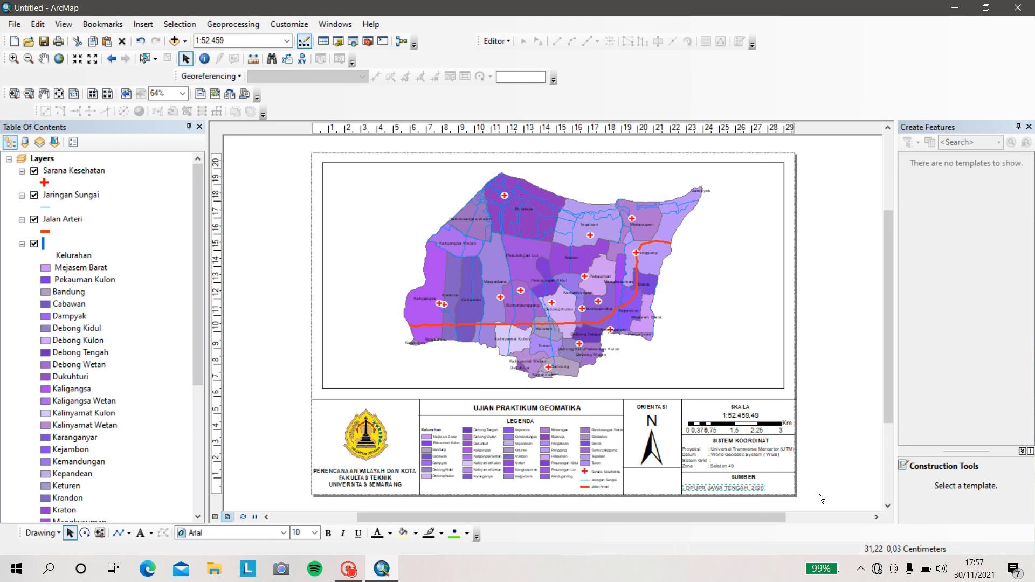
click(745, 479)
drag(739, 478, 739, 479)
click(833, 479)
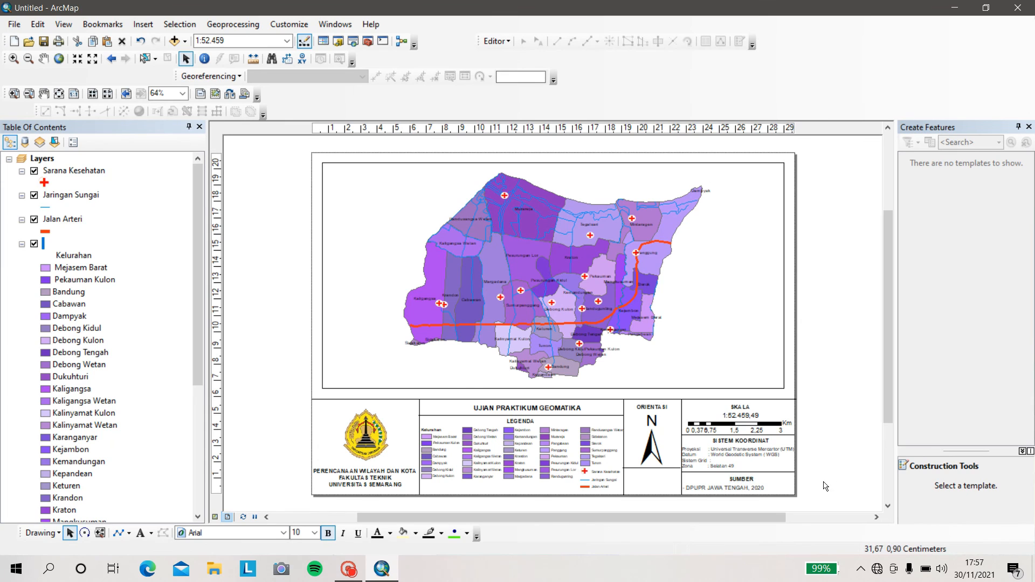
click(722, 488)
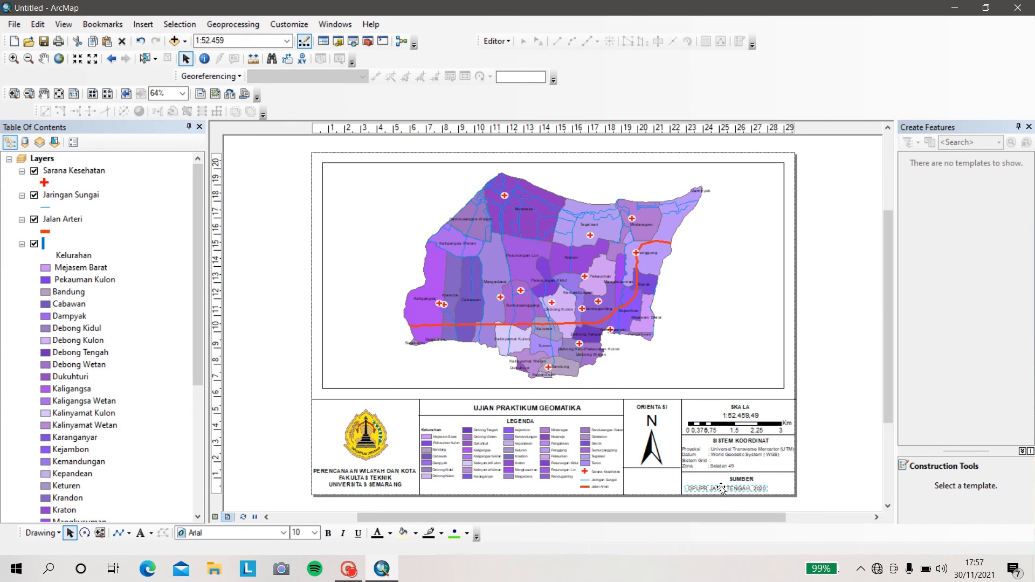
click(830, 431)
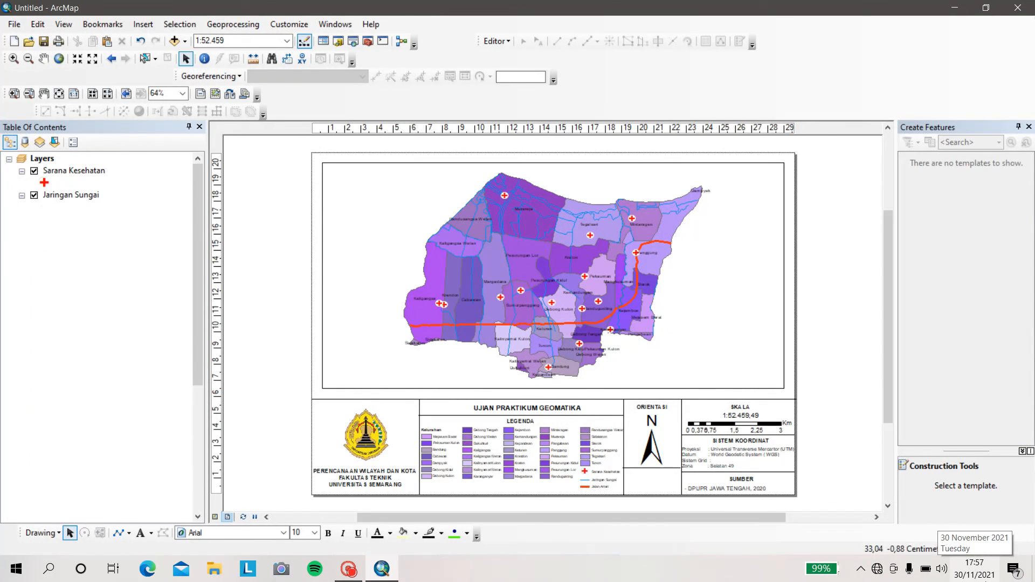
Paste a heading copy into the box below the north arrow and replace its text with the author's full name and student number
key(ctrl+v)
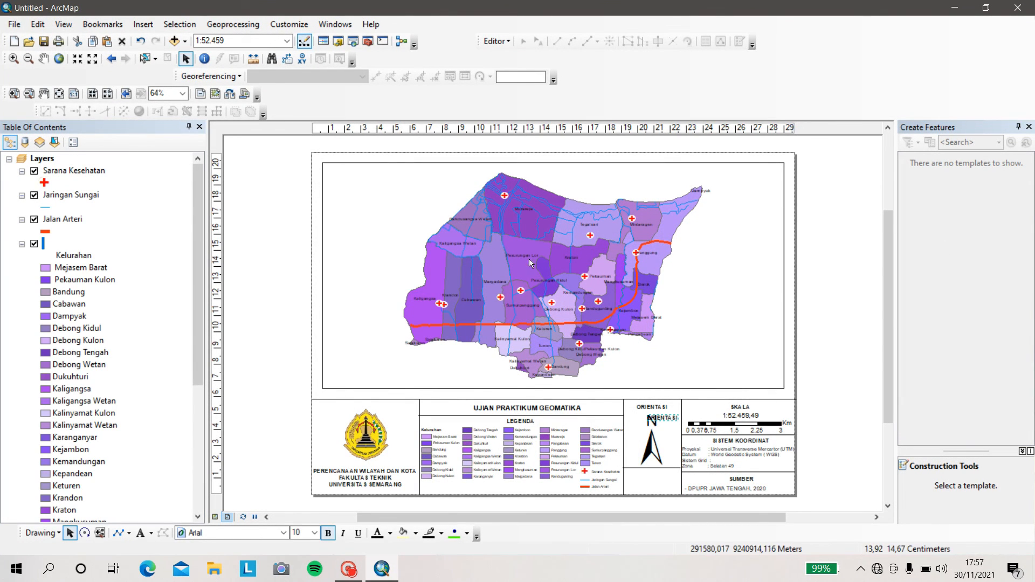
drag(670, 423, 656, 481)
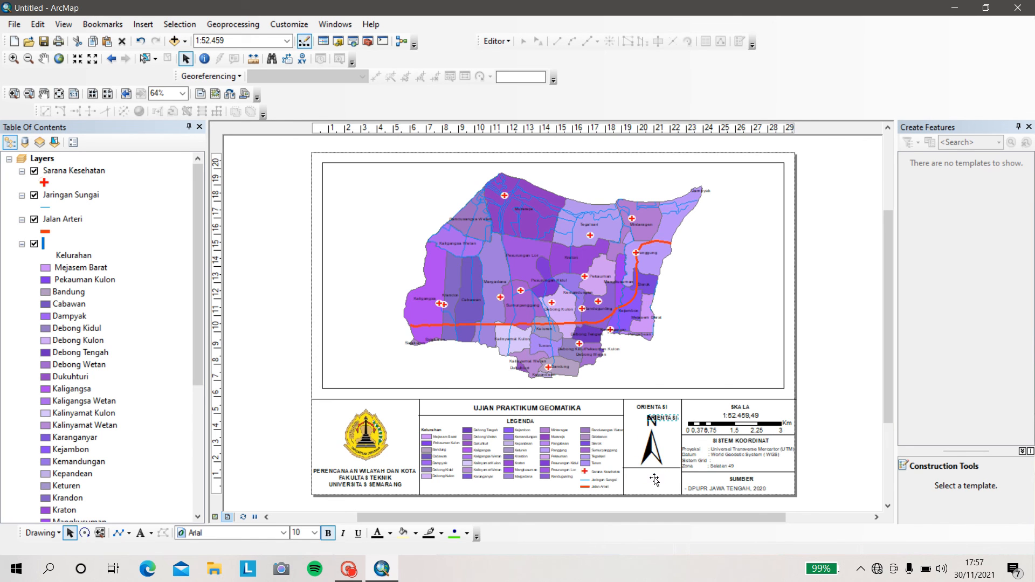
double_click(656, 482)
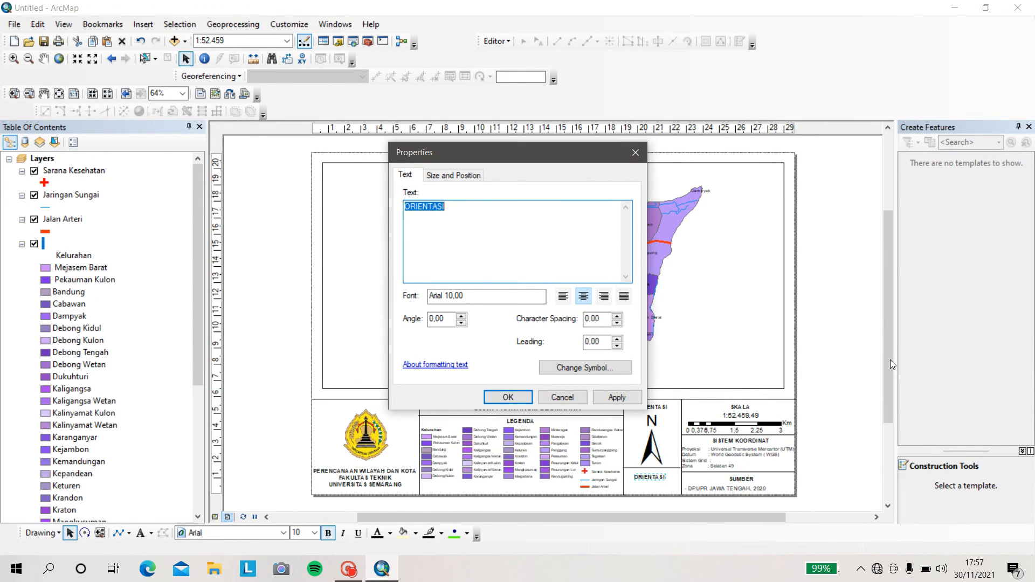
text(ETIKA RIZKA AMELIA)
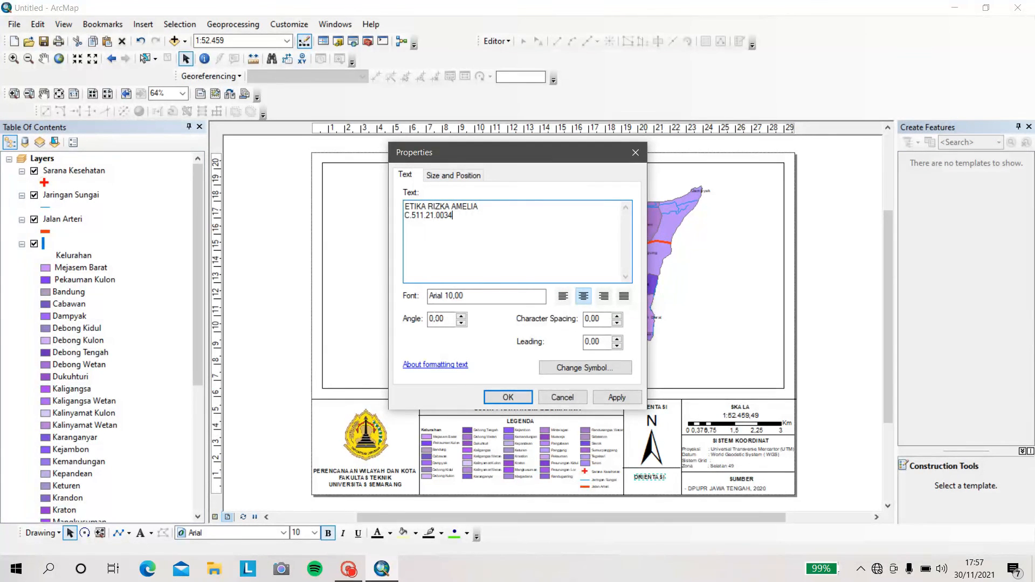
Left-align the author's name and number text, make it non-bold, and fit it into the box below the north arrow
click(563, 297)
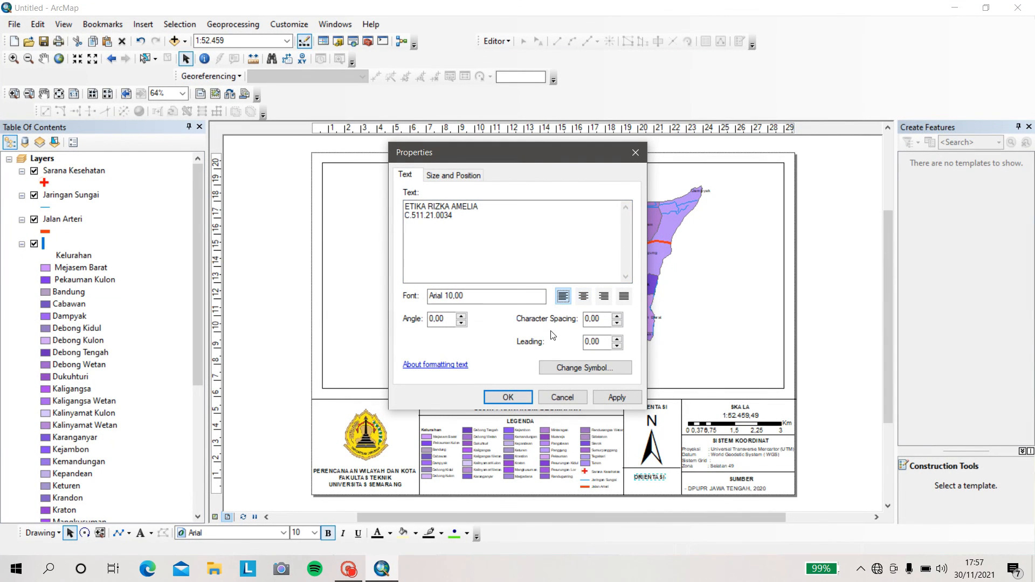
click(508, 397)
drag(660, 479, 643, 482)
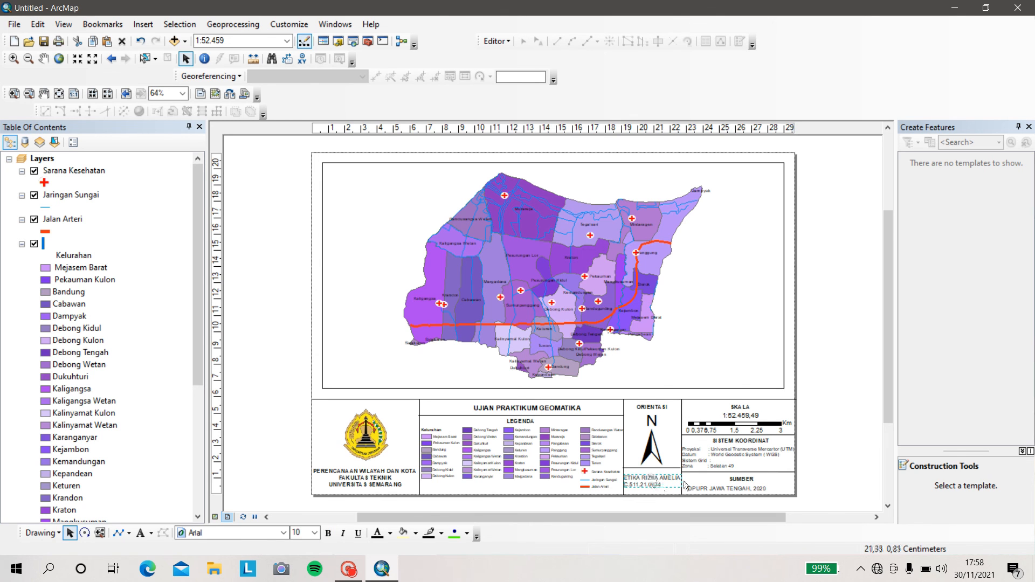
click(824, 438)
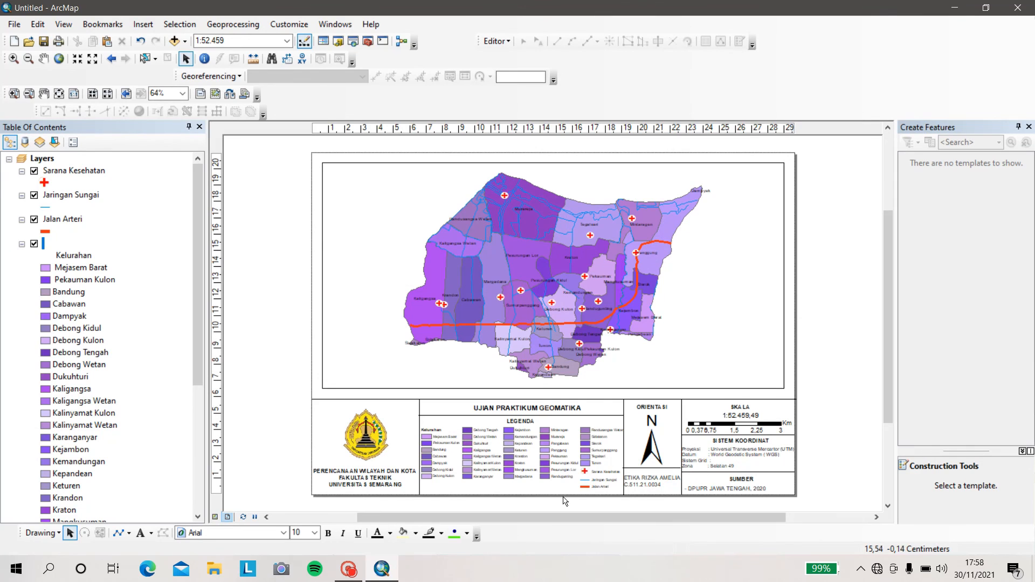
mouse_move(354, 579)
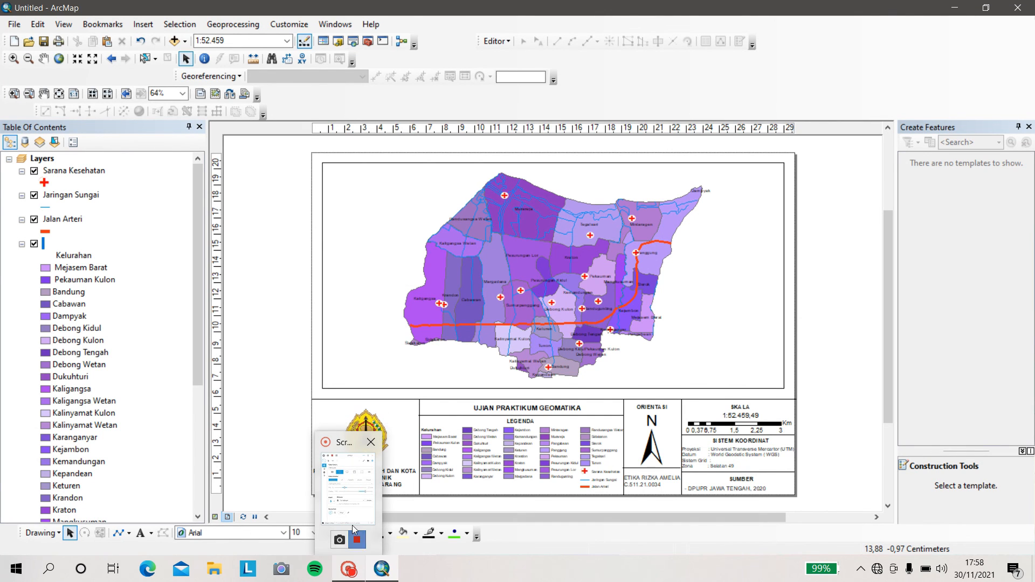
mouse_move(354, 512)
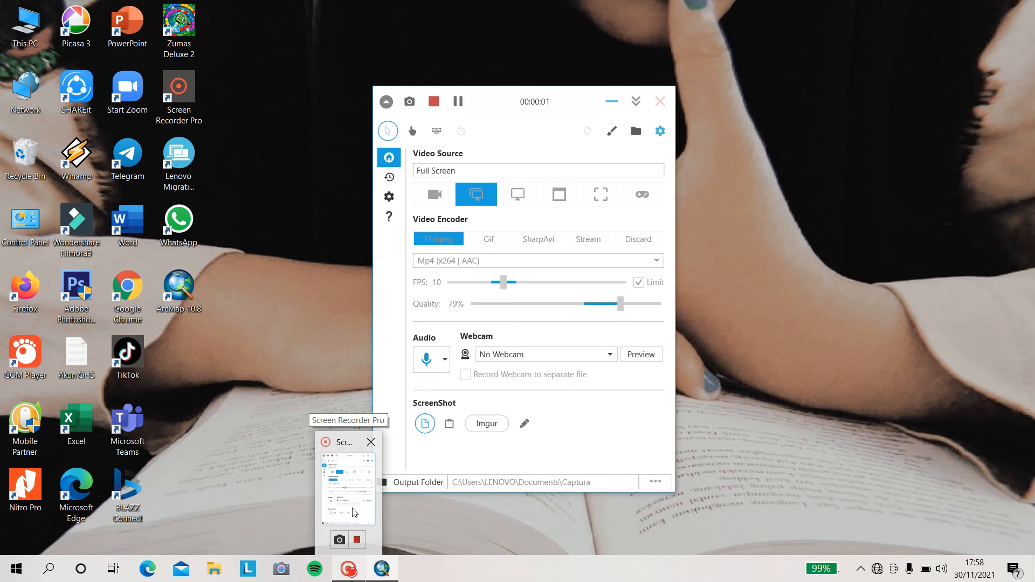
click(354, 512)
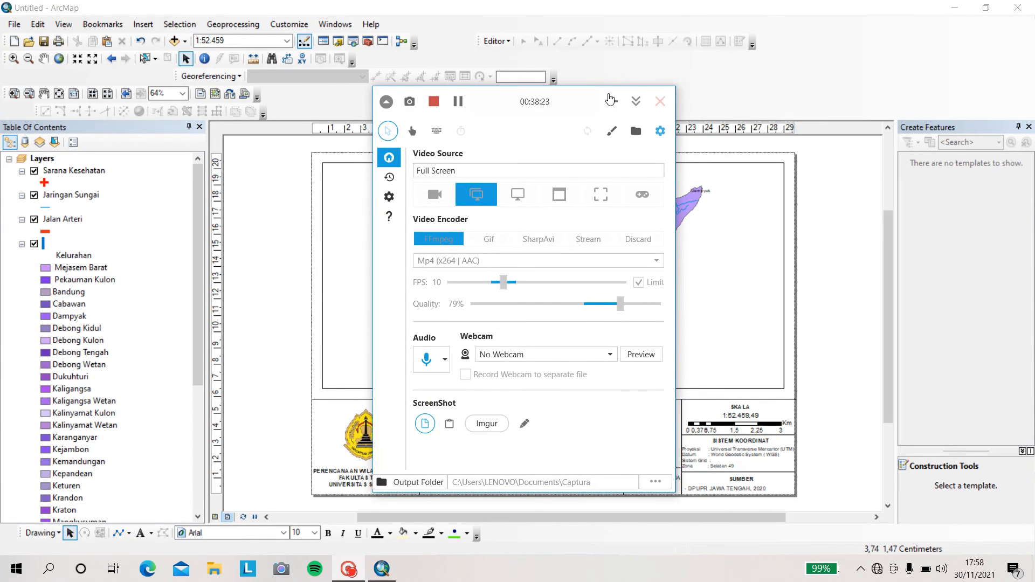
click(610, 101)
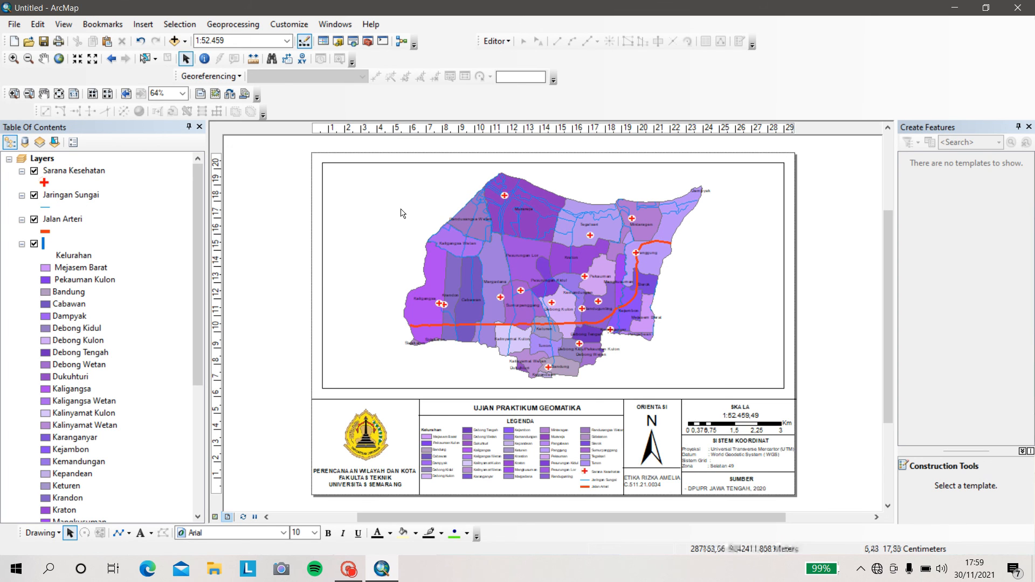
Add a graticule dividing the map by meridians and parallels to the map data frame, keeping the wizard's default settings
click(354, 204)
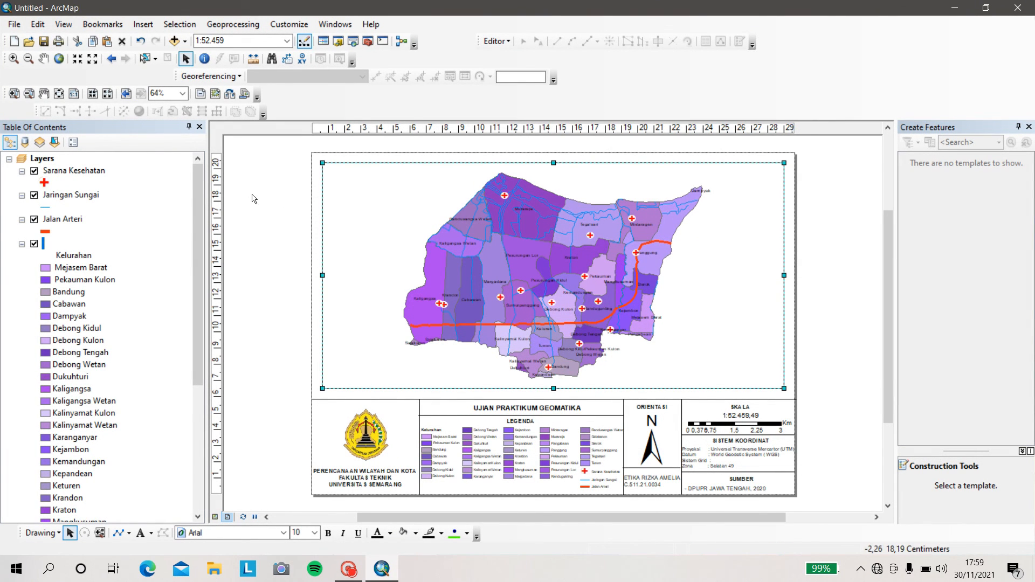
click(59, 58)
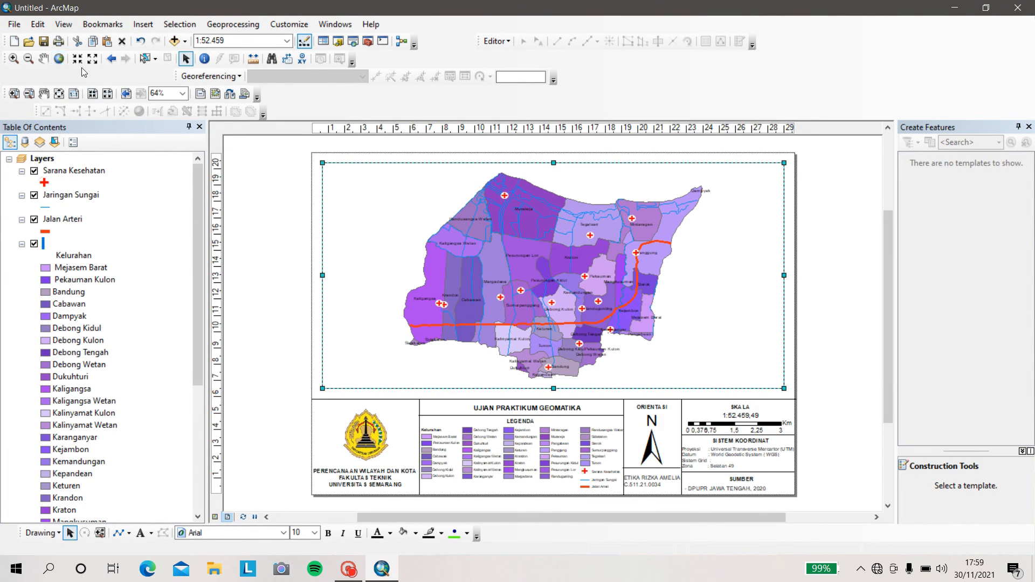
right_click(347, 201)
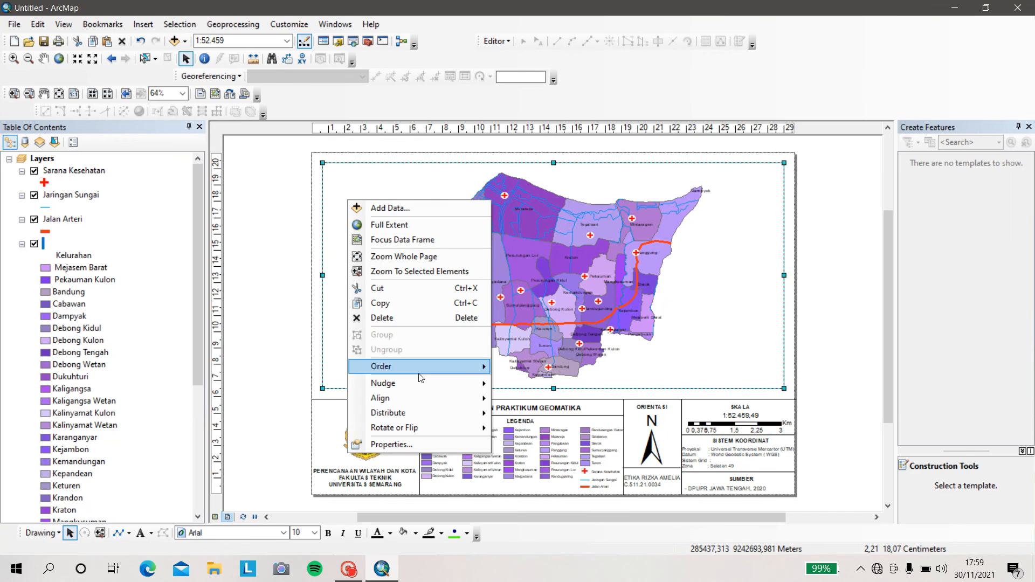
click(448, 443)
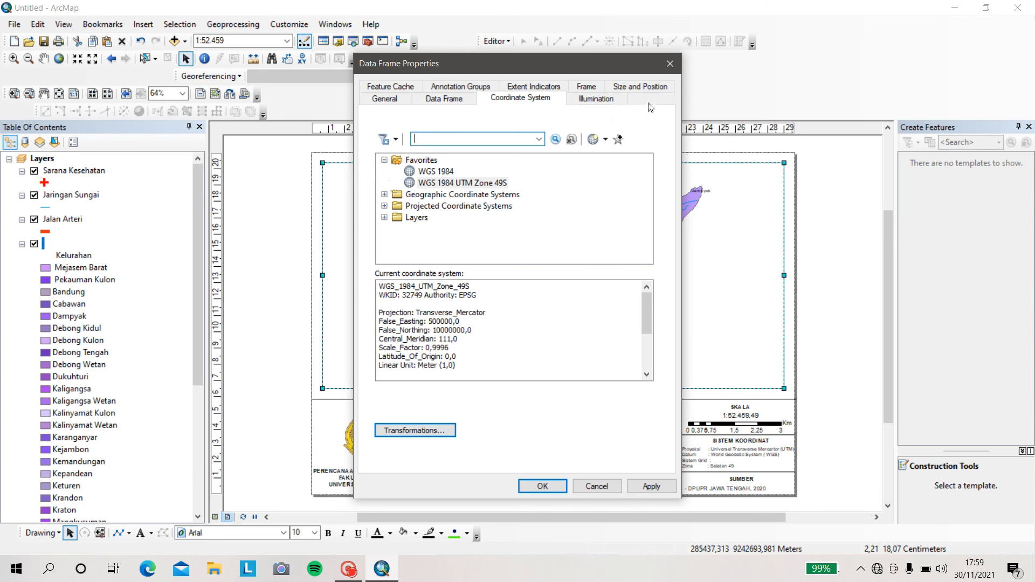
click(649, 101)
click(609, 143)
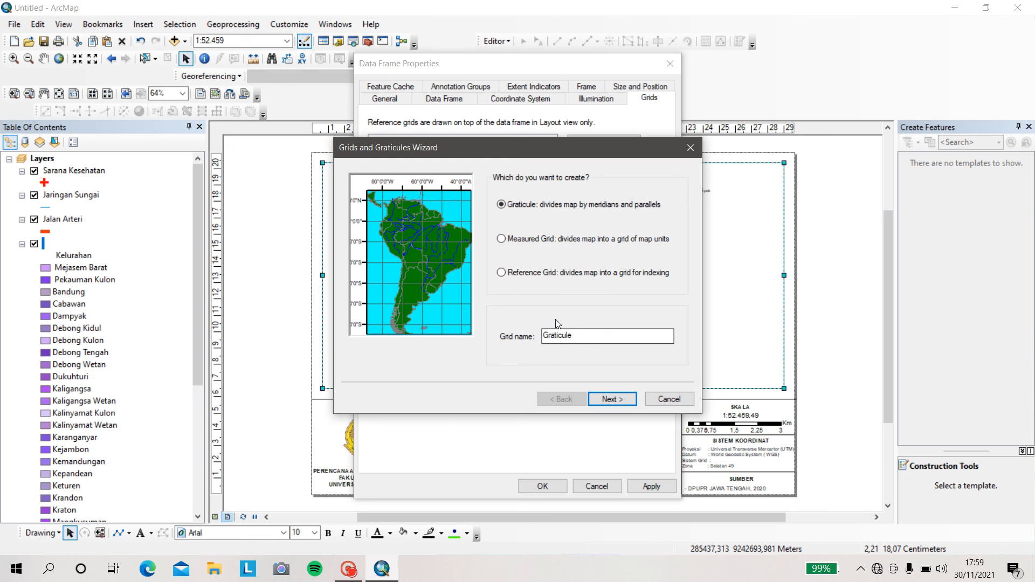
click(631, 404)
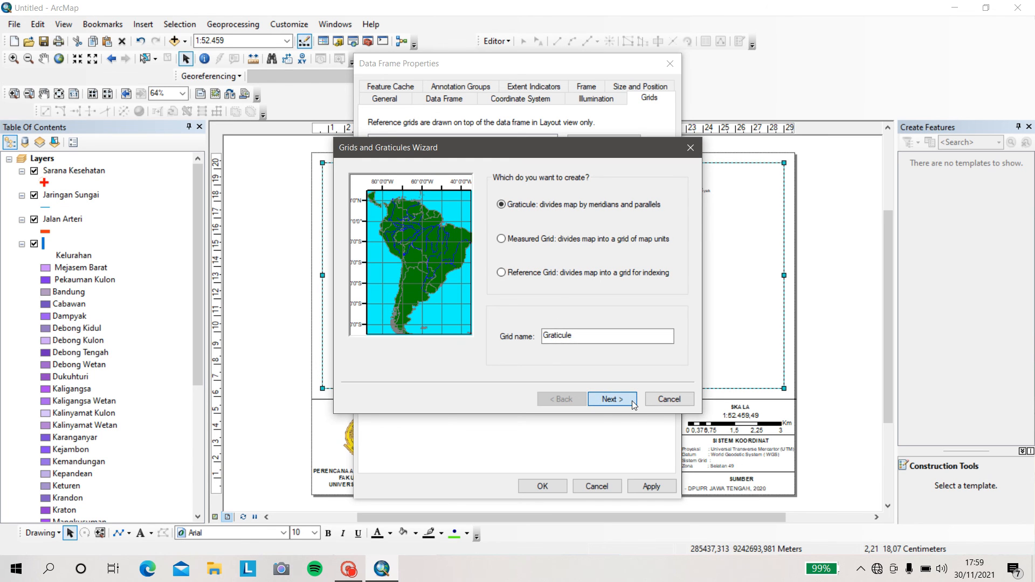
click(630, 403)
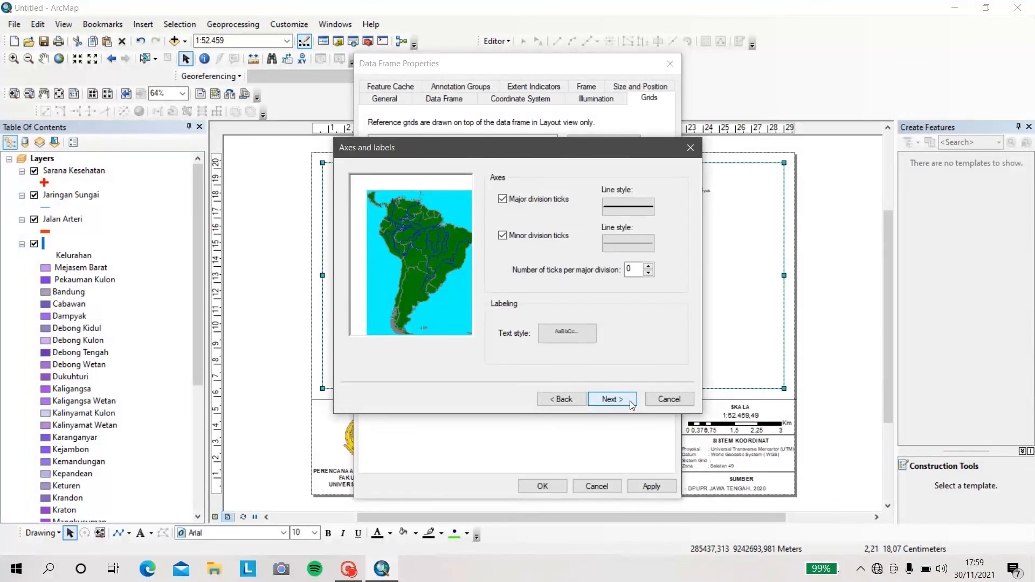
click(632, 404)
click(613, 400)
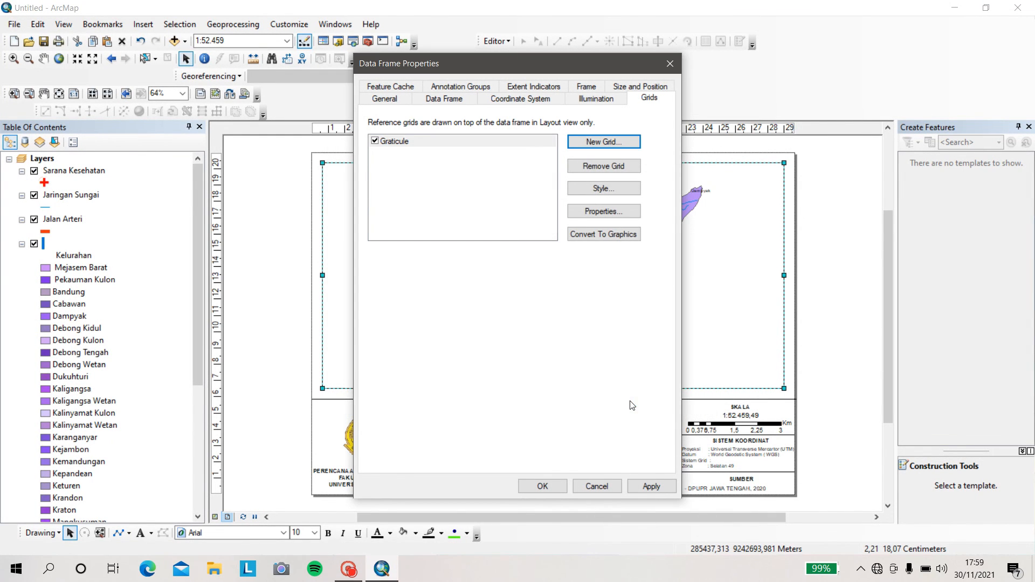
Set the minutes of the graticule's X and Y axis intervals to 1 and apply the grid to the map
click(627, 214)
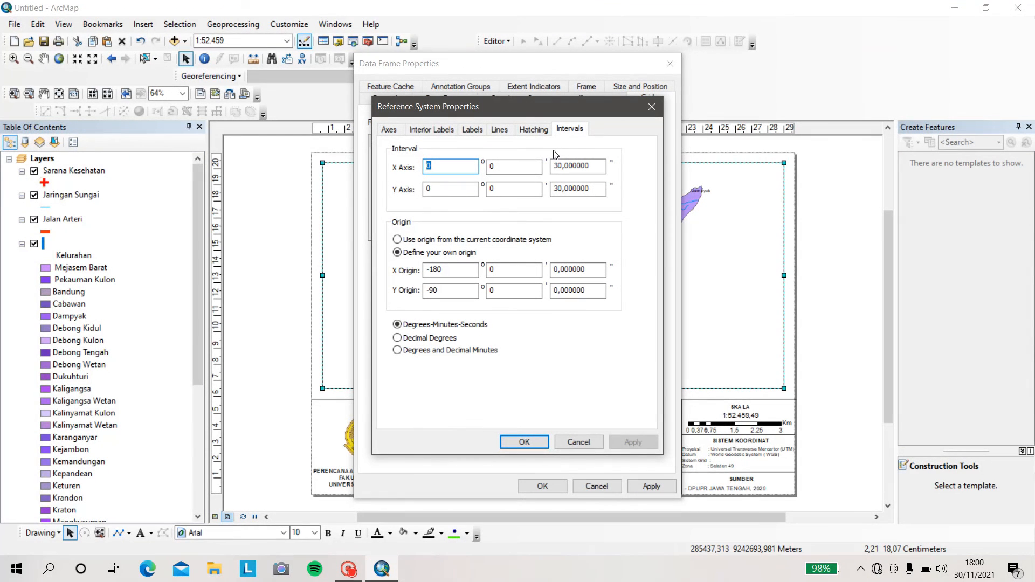
click(504, 171)
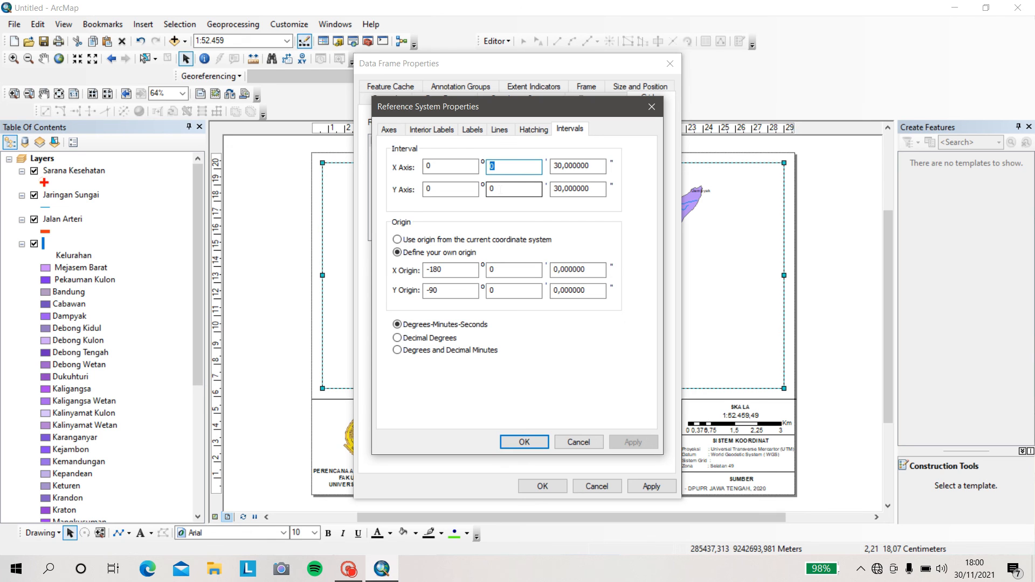
text(1)
click(500, 190)
text(1)
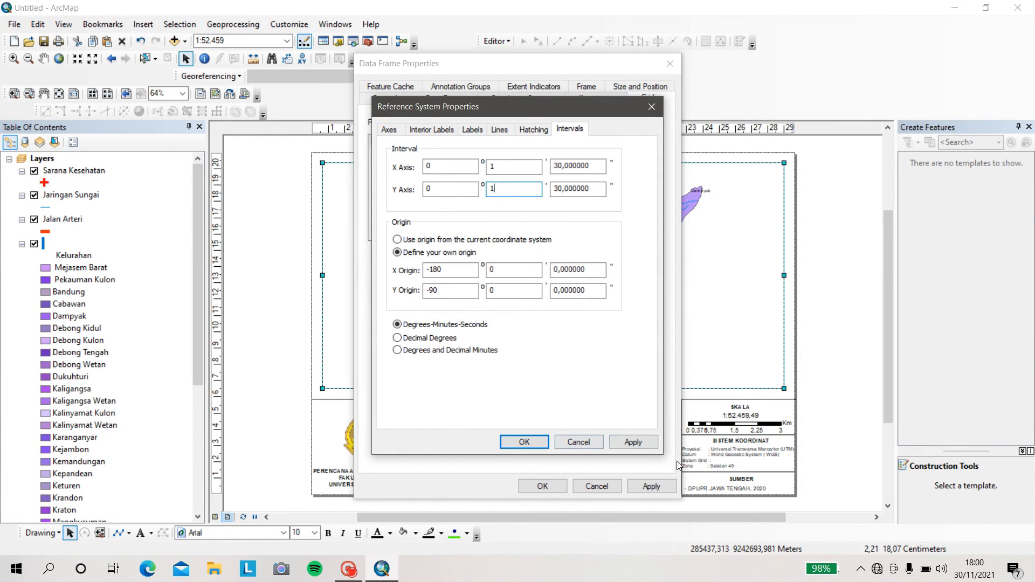
click(634, 442)
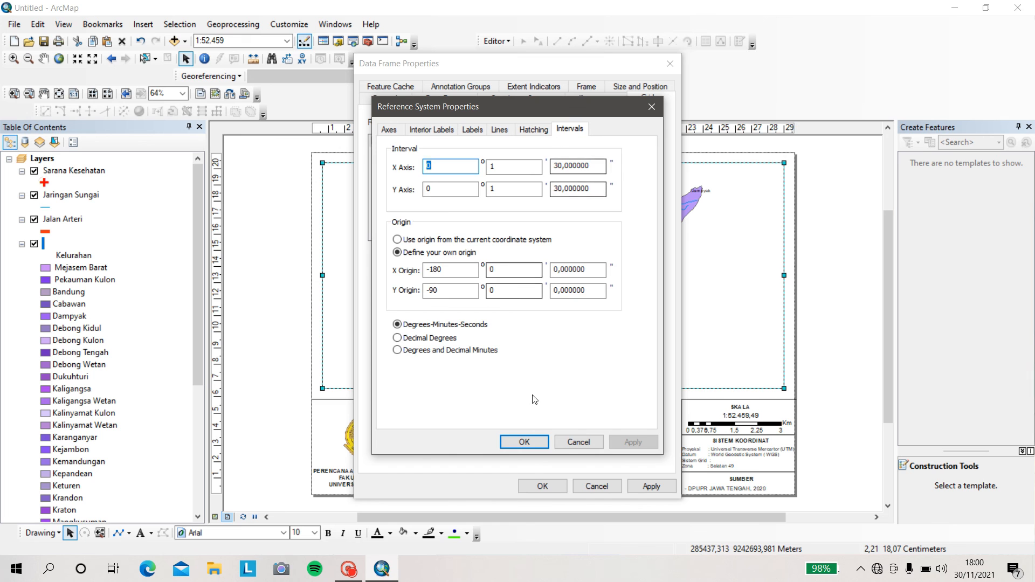
click(529, 447)
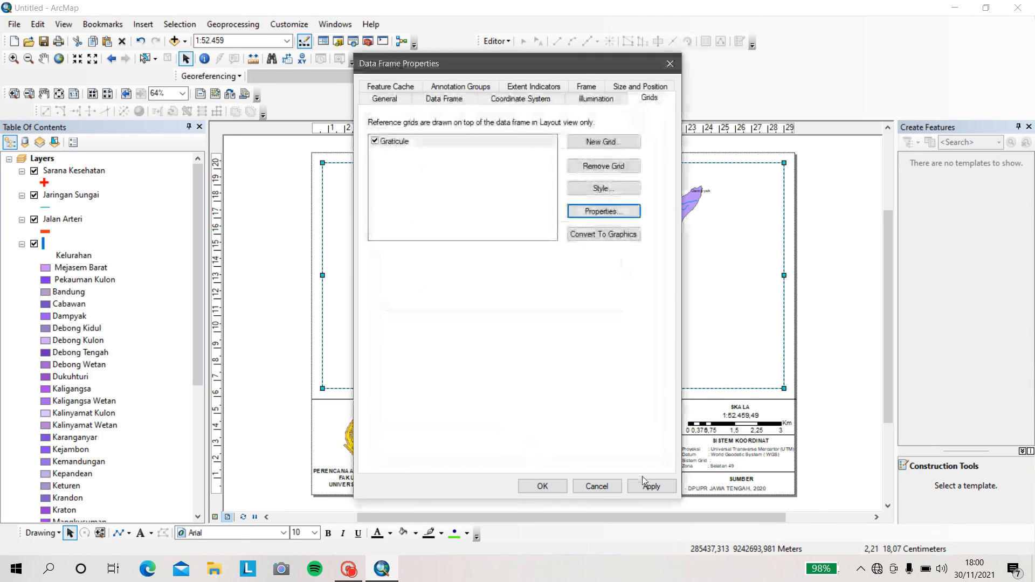
click(653, 486)
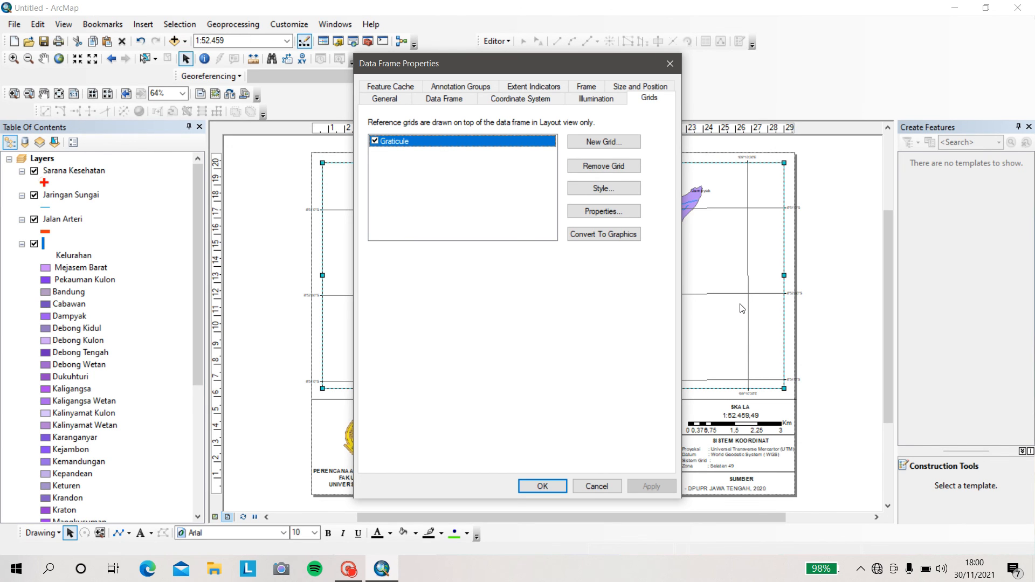
Set the minutes of the graticule's X and Y axis intervals to 0, keeping 30 seconds, and apply the grid
click(579, 212)
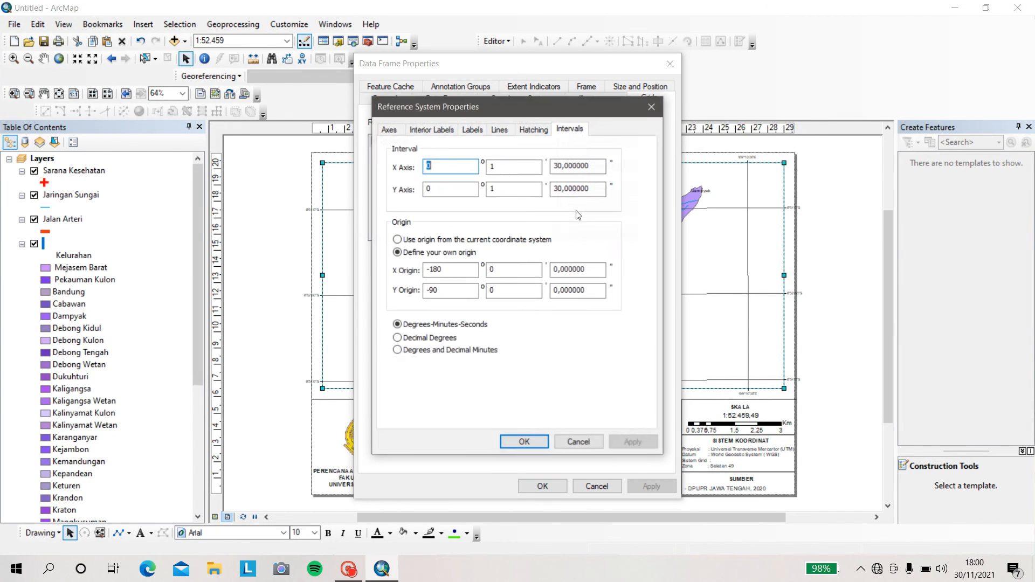
key(Tab)
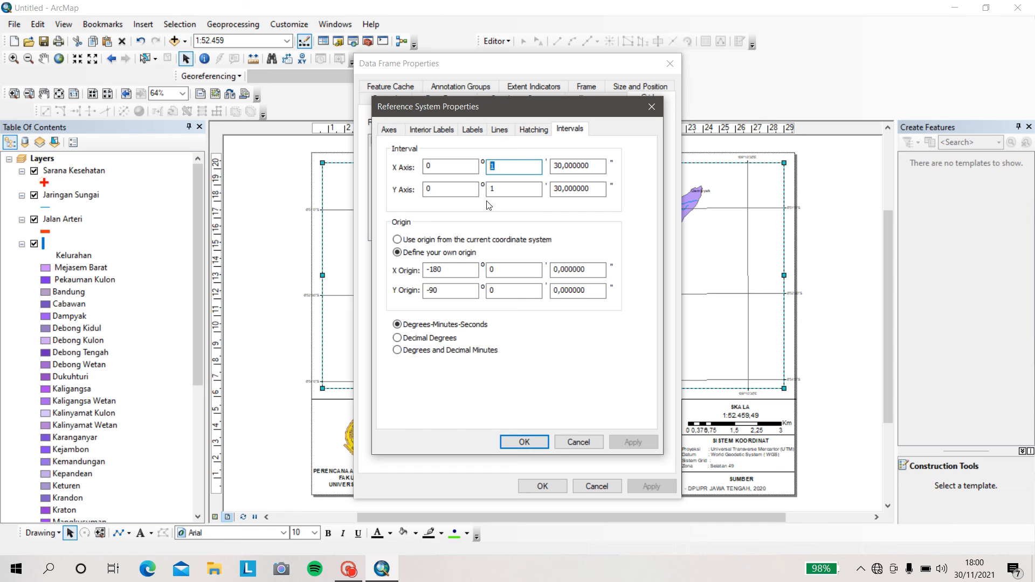
text(0)
key(Tab)
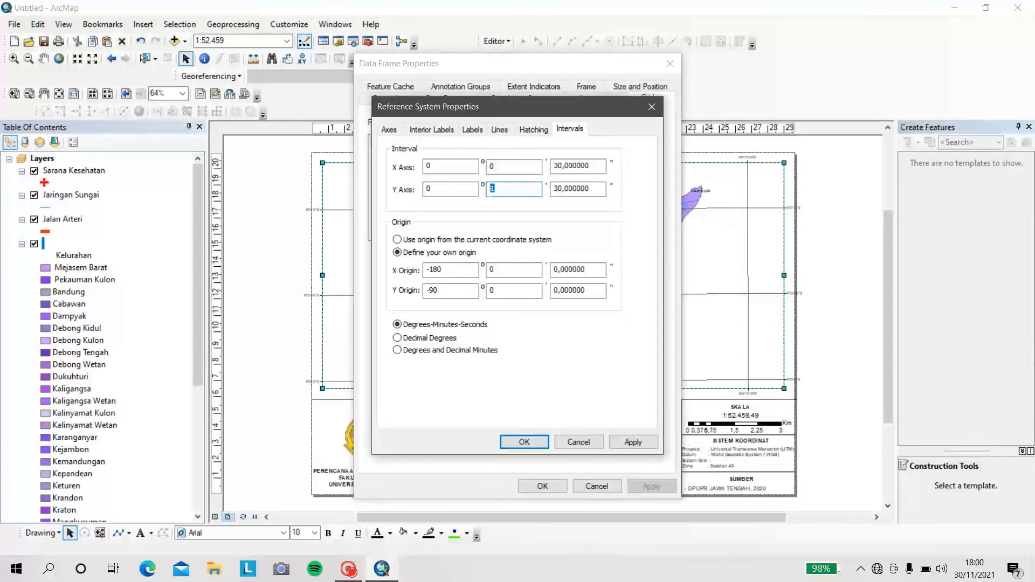
text(0)
click(534, 442)
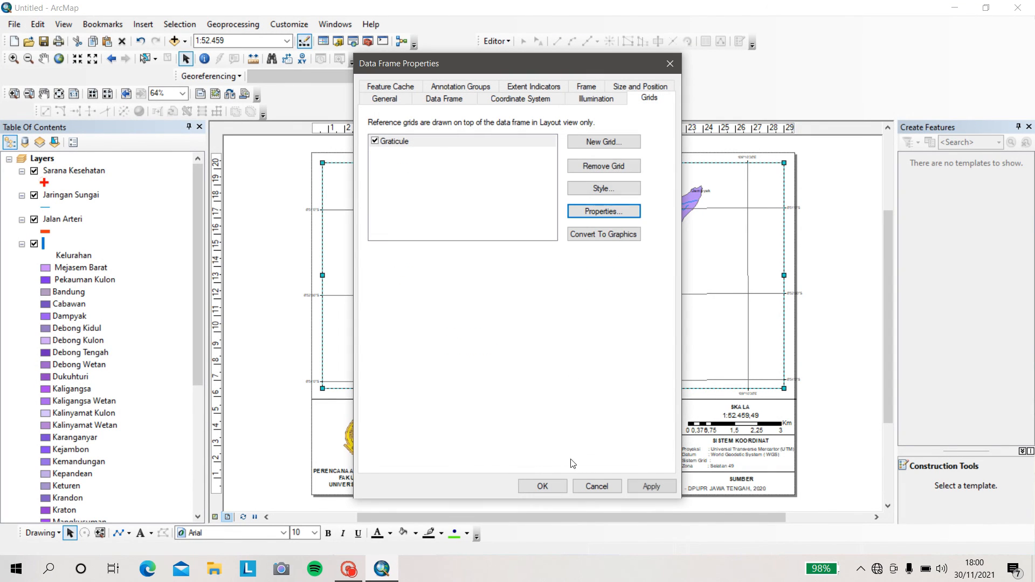
click(647, 487)
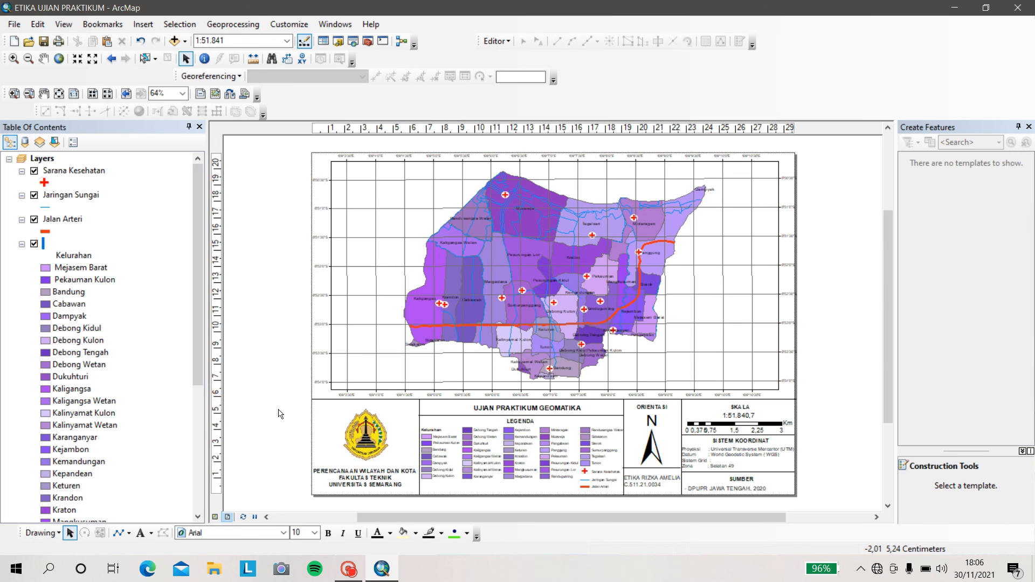
Switch to File Explorer, open the exported UJIAN PRAKTIKUM map image from the recent files, and examine the finished layout
click(210, 576)
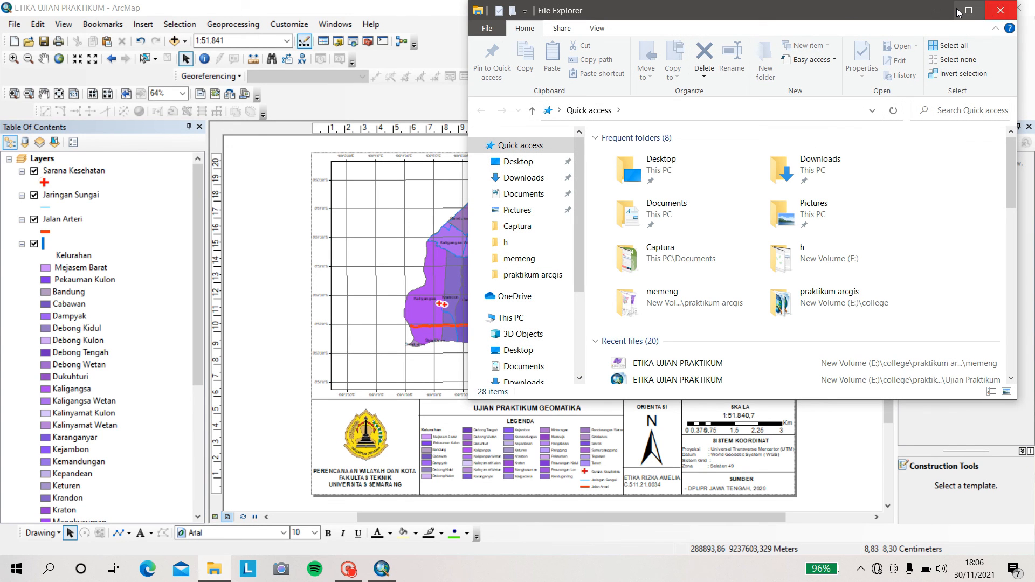
click(961, 12)
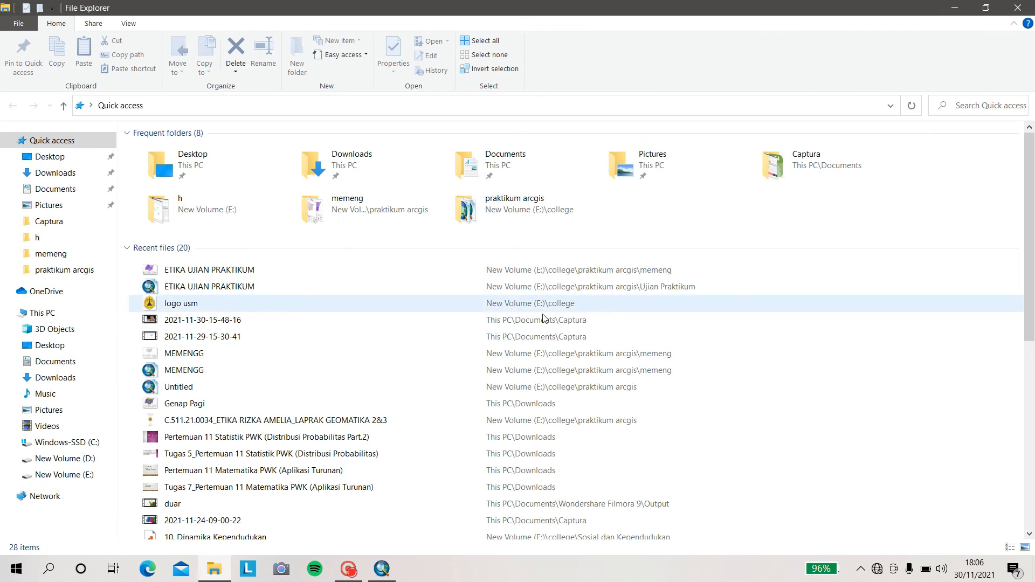
click(269, 271)
double_click(269, 269)
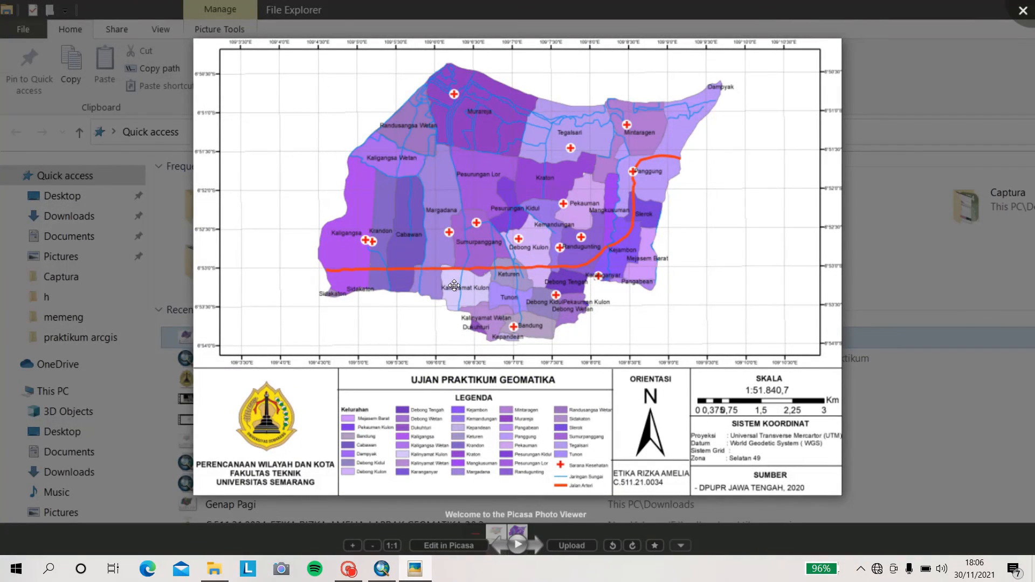
scroll(477, 347, up, 3)
scroll(505, 337, down, 3)
scroll(505, 336, down, 1)
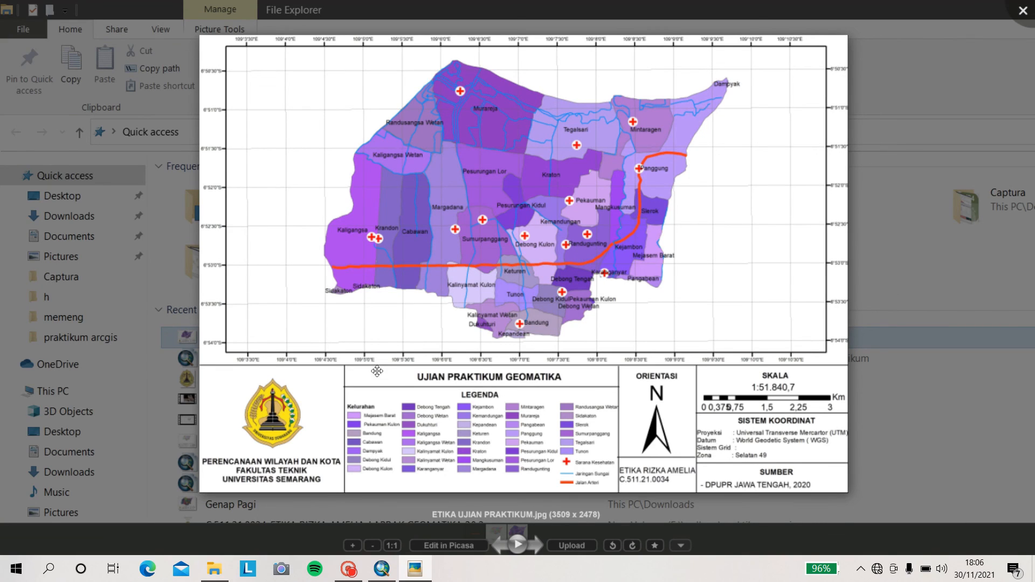
click(1022, 10)
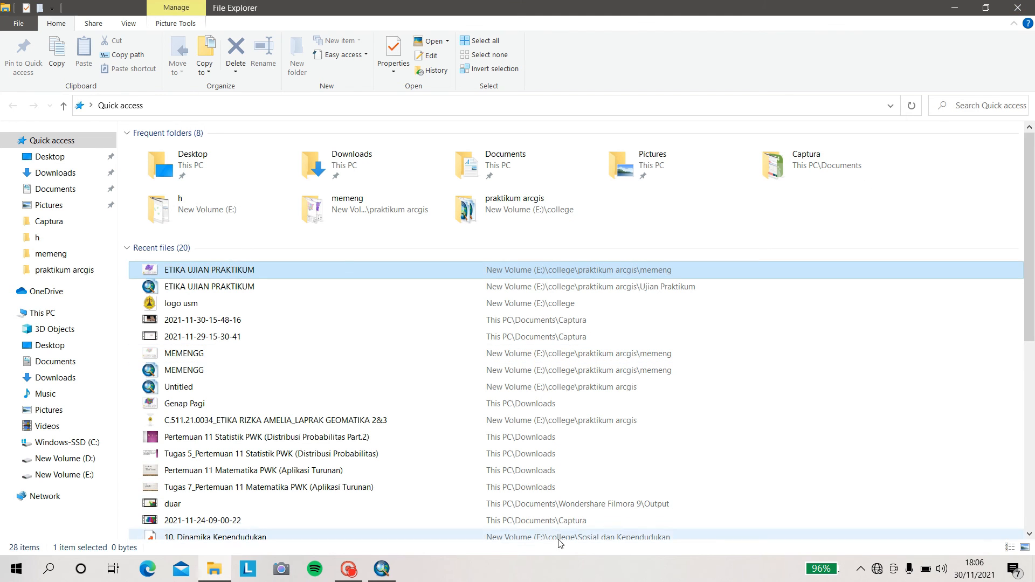
click(348, 572)
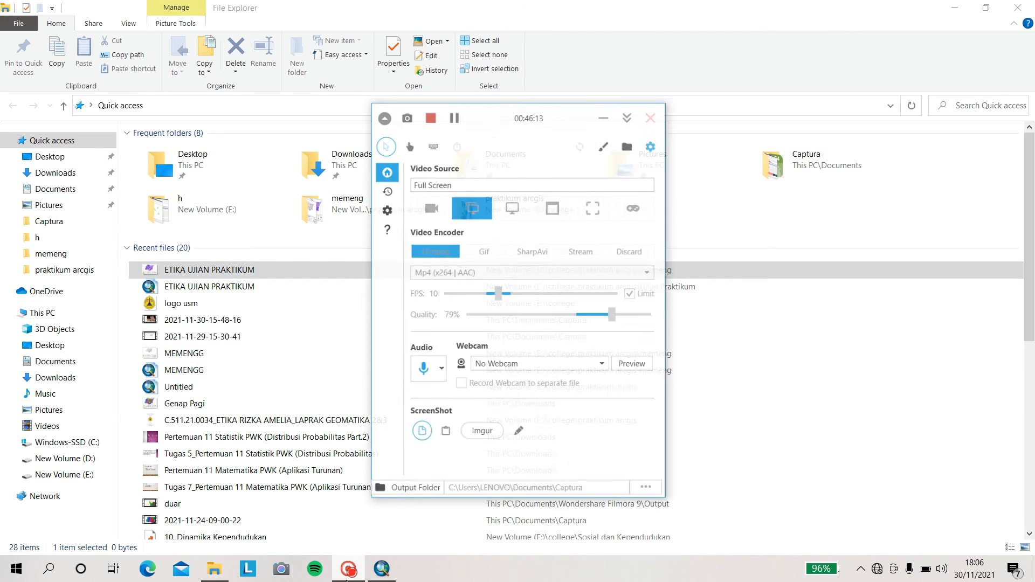